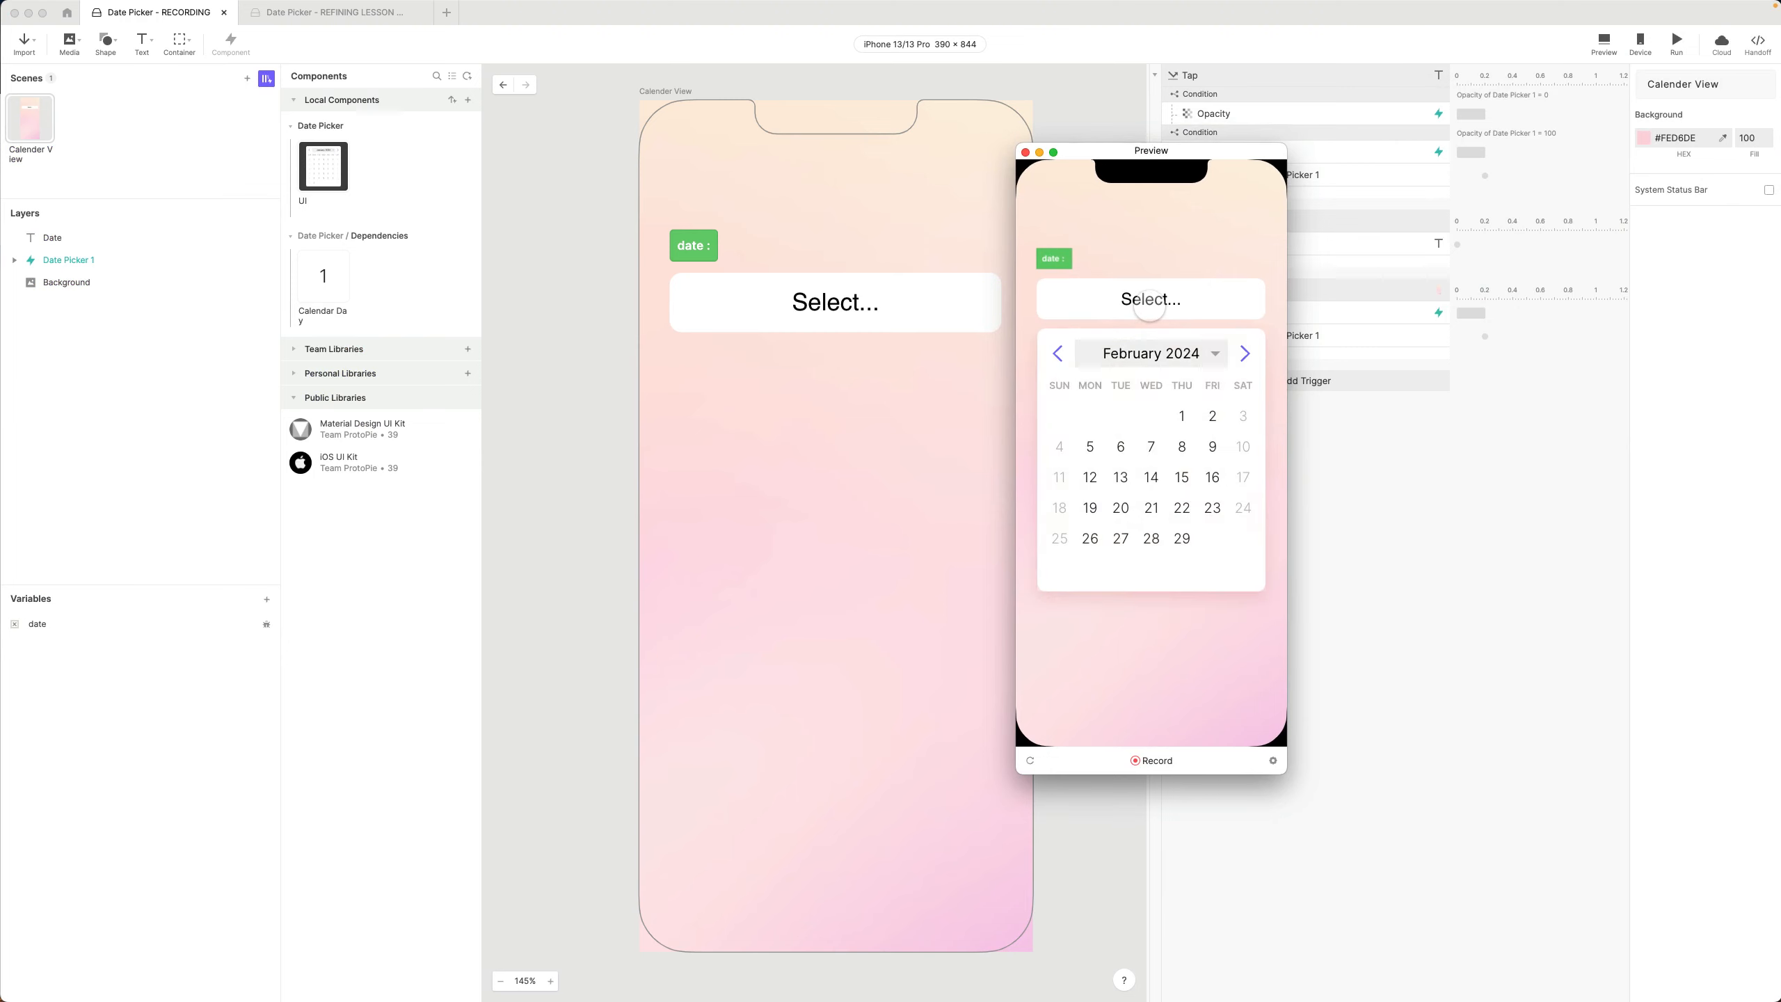
In the running preview, page the calendar back month by month from February 2024 to May 2021
left_click(1061, 355)
left_click(1059, 354)
left_click(1059, 354)
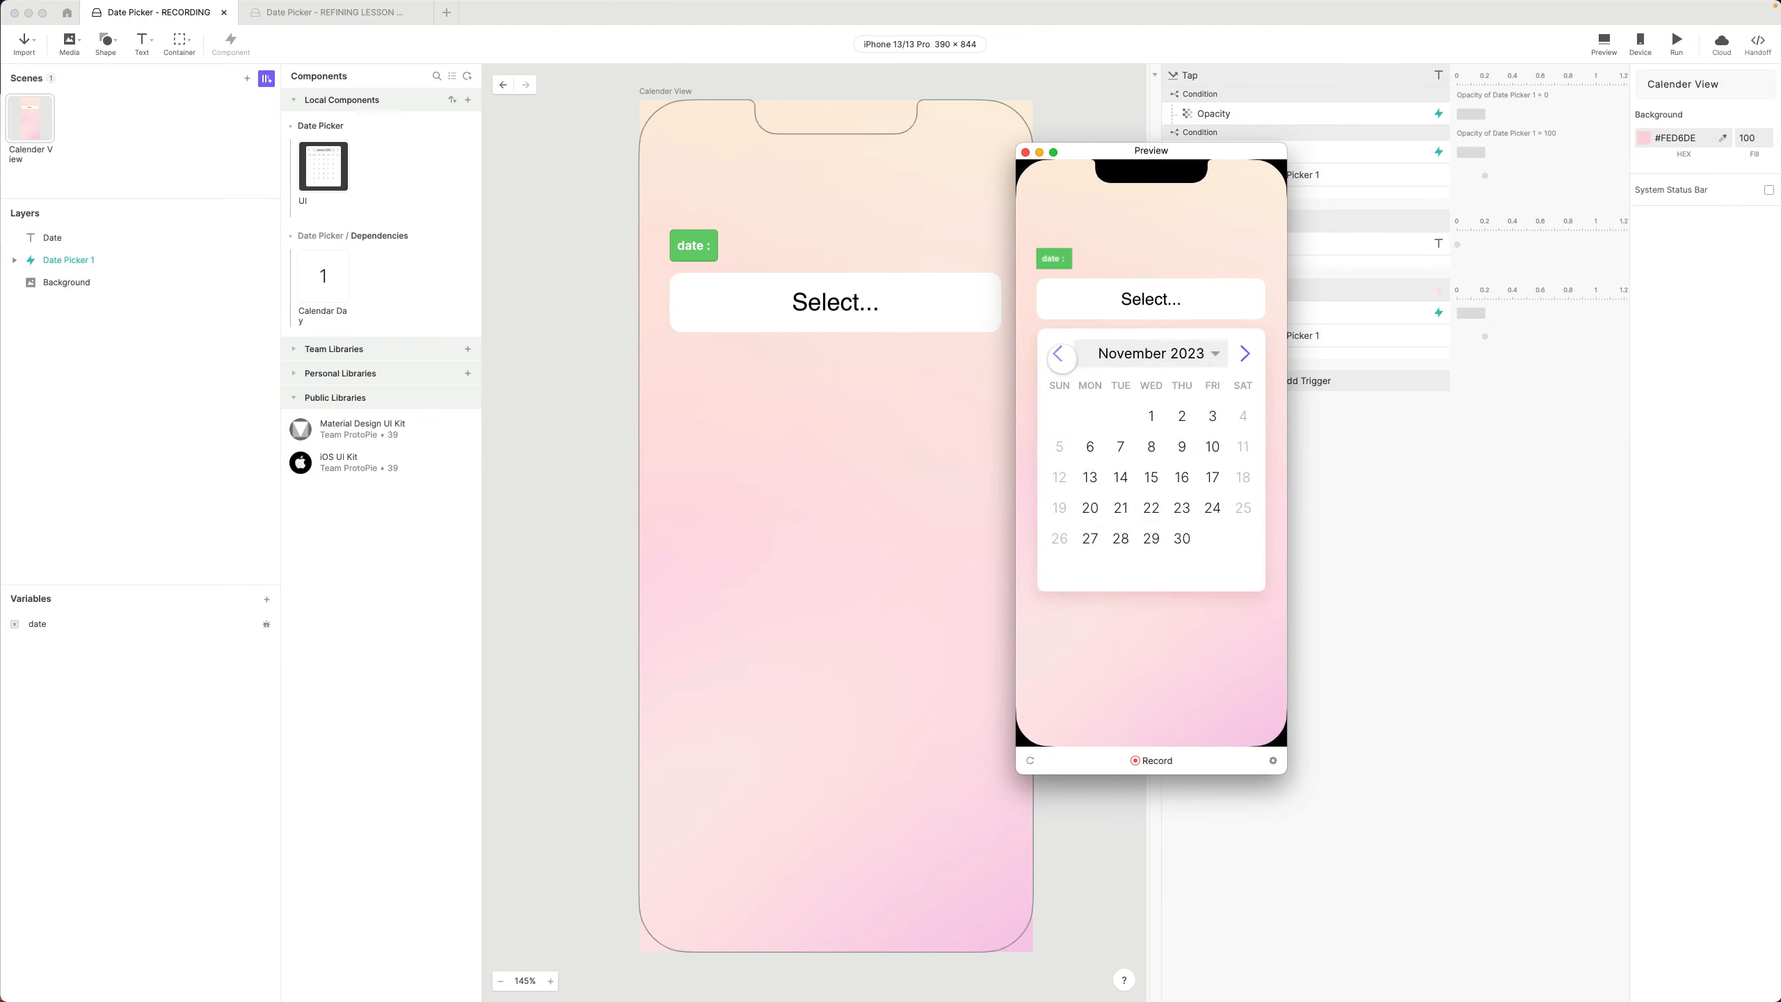
left_click(1059, 354)
left_click(1059, 354)
left_click(1059, 354)
left_click(1059, 355)
left_click(1060, 355)
left_click(1059, 354)
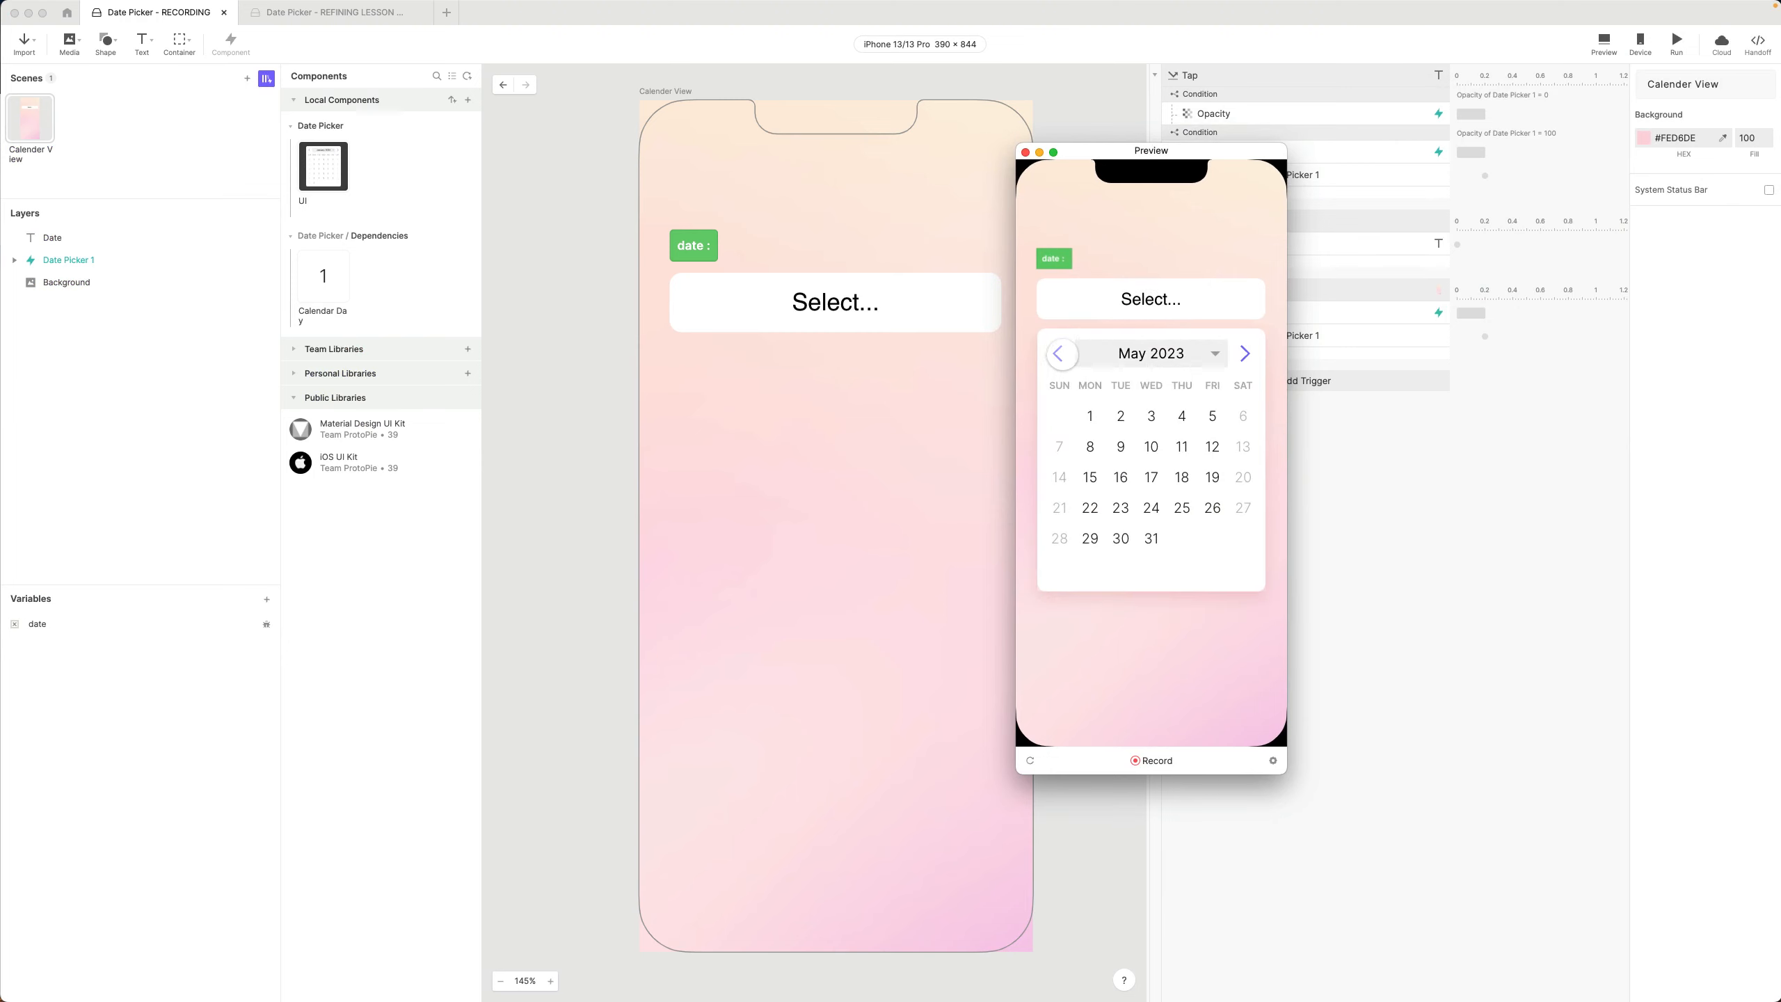
left_click(1059, 355)
left_click(1059, 354)
left_click(1059, 354)
left_click(1059, 354)
left_click(1059, 354)
left_click(1059, 354)
left_click(1059, 354)
left_click(1059, 355)
left_click(1059, 354)
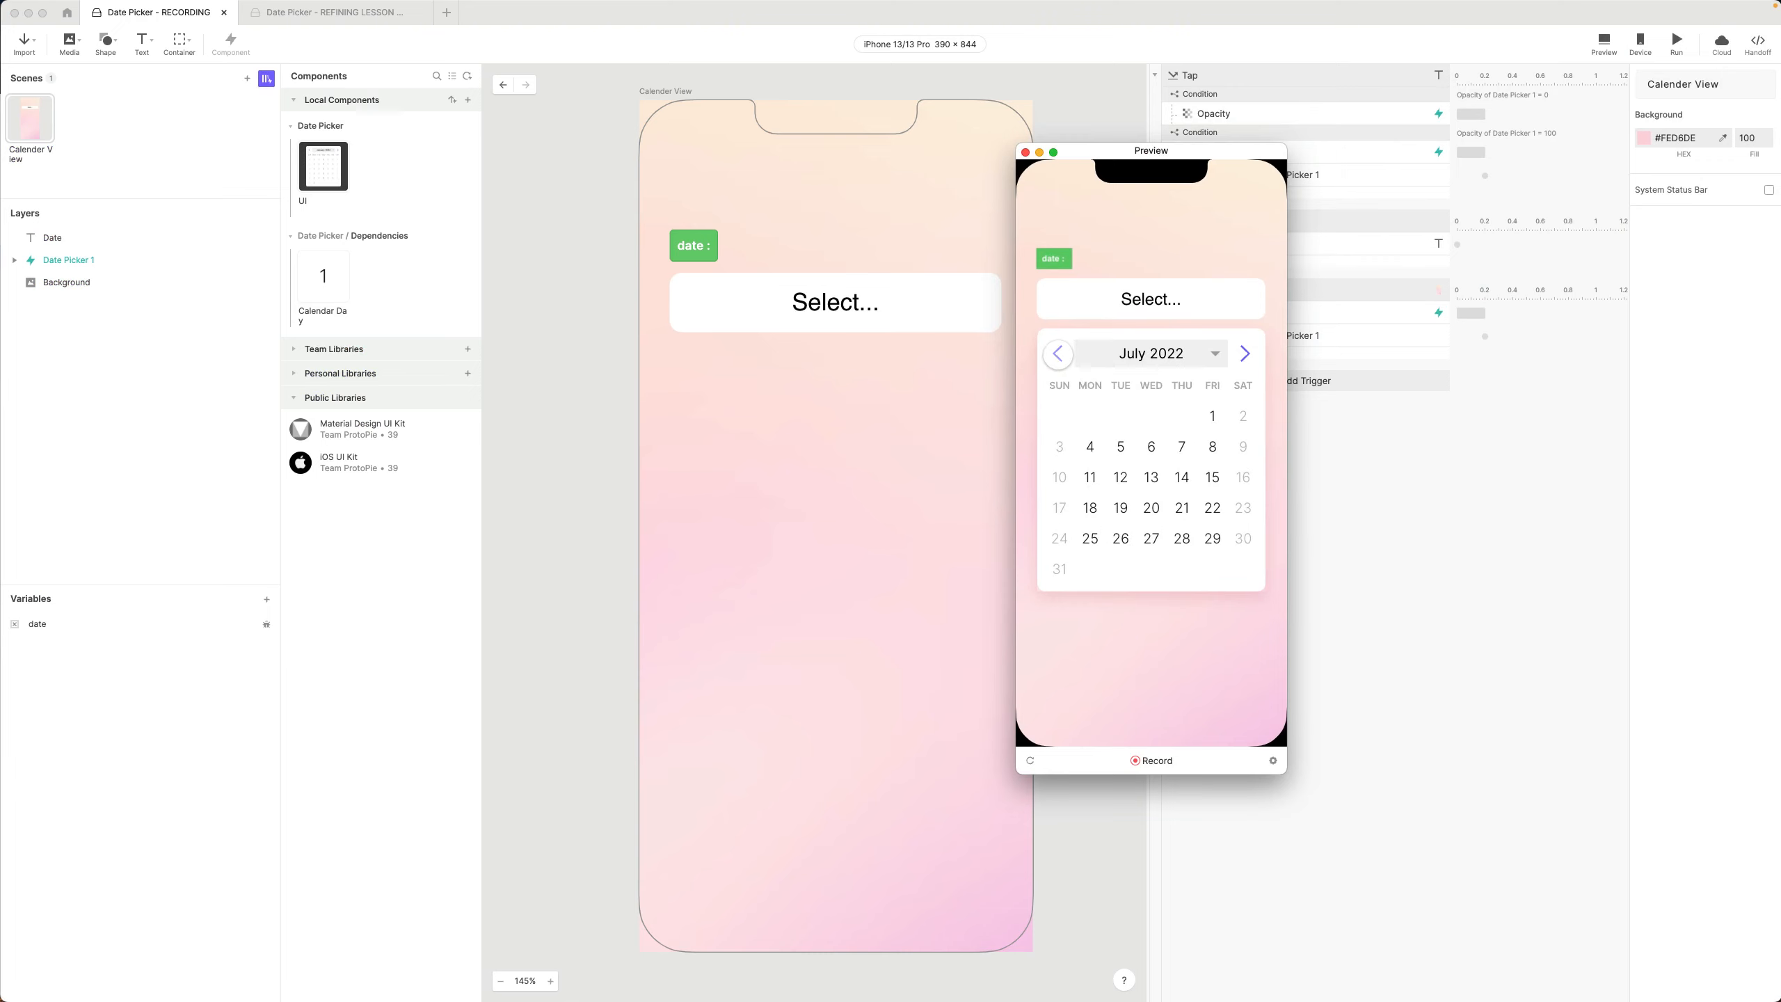
left_click(1060, 354)
left_click(1059, 355)
left_click(1059, 354)
left_click(1059, 354)
left_click(1059, 354)
left_click(1060, 354)
left_click(1057, 354)
left_click(1057, 354)
left_click(1057, 354)
left_click(1057, 354)
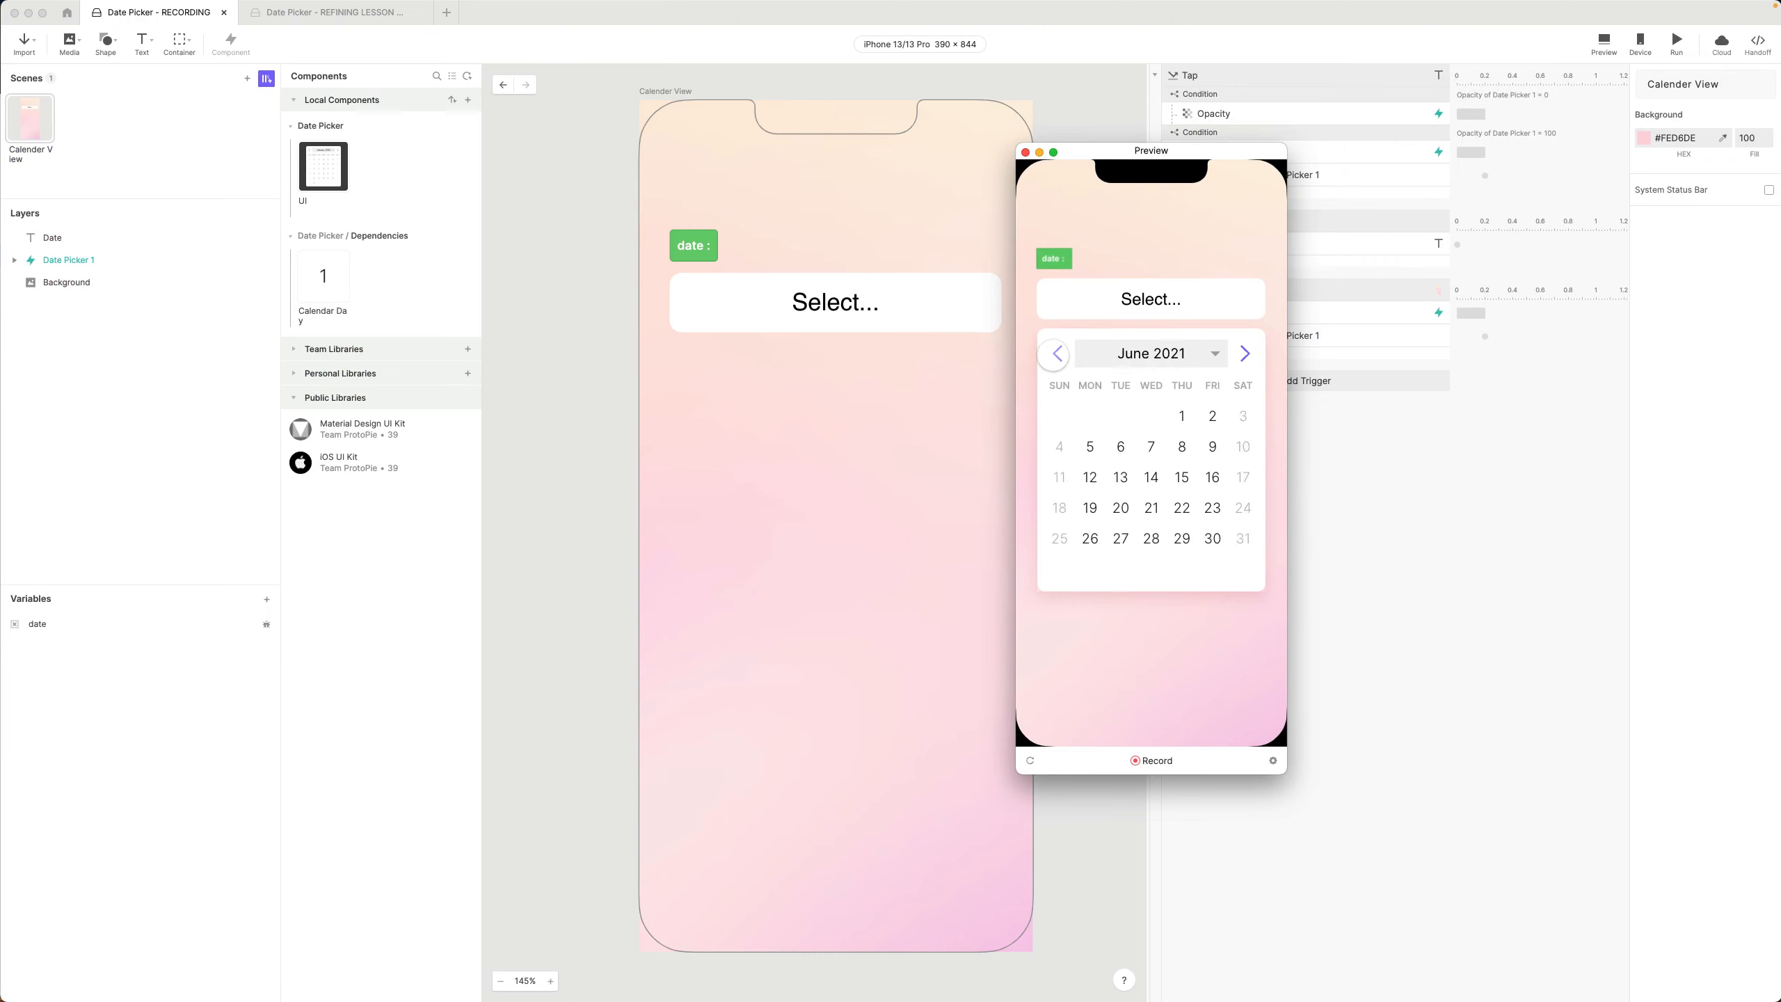
left_click(1057, 355)
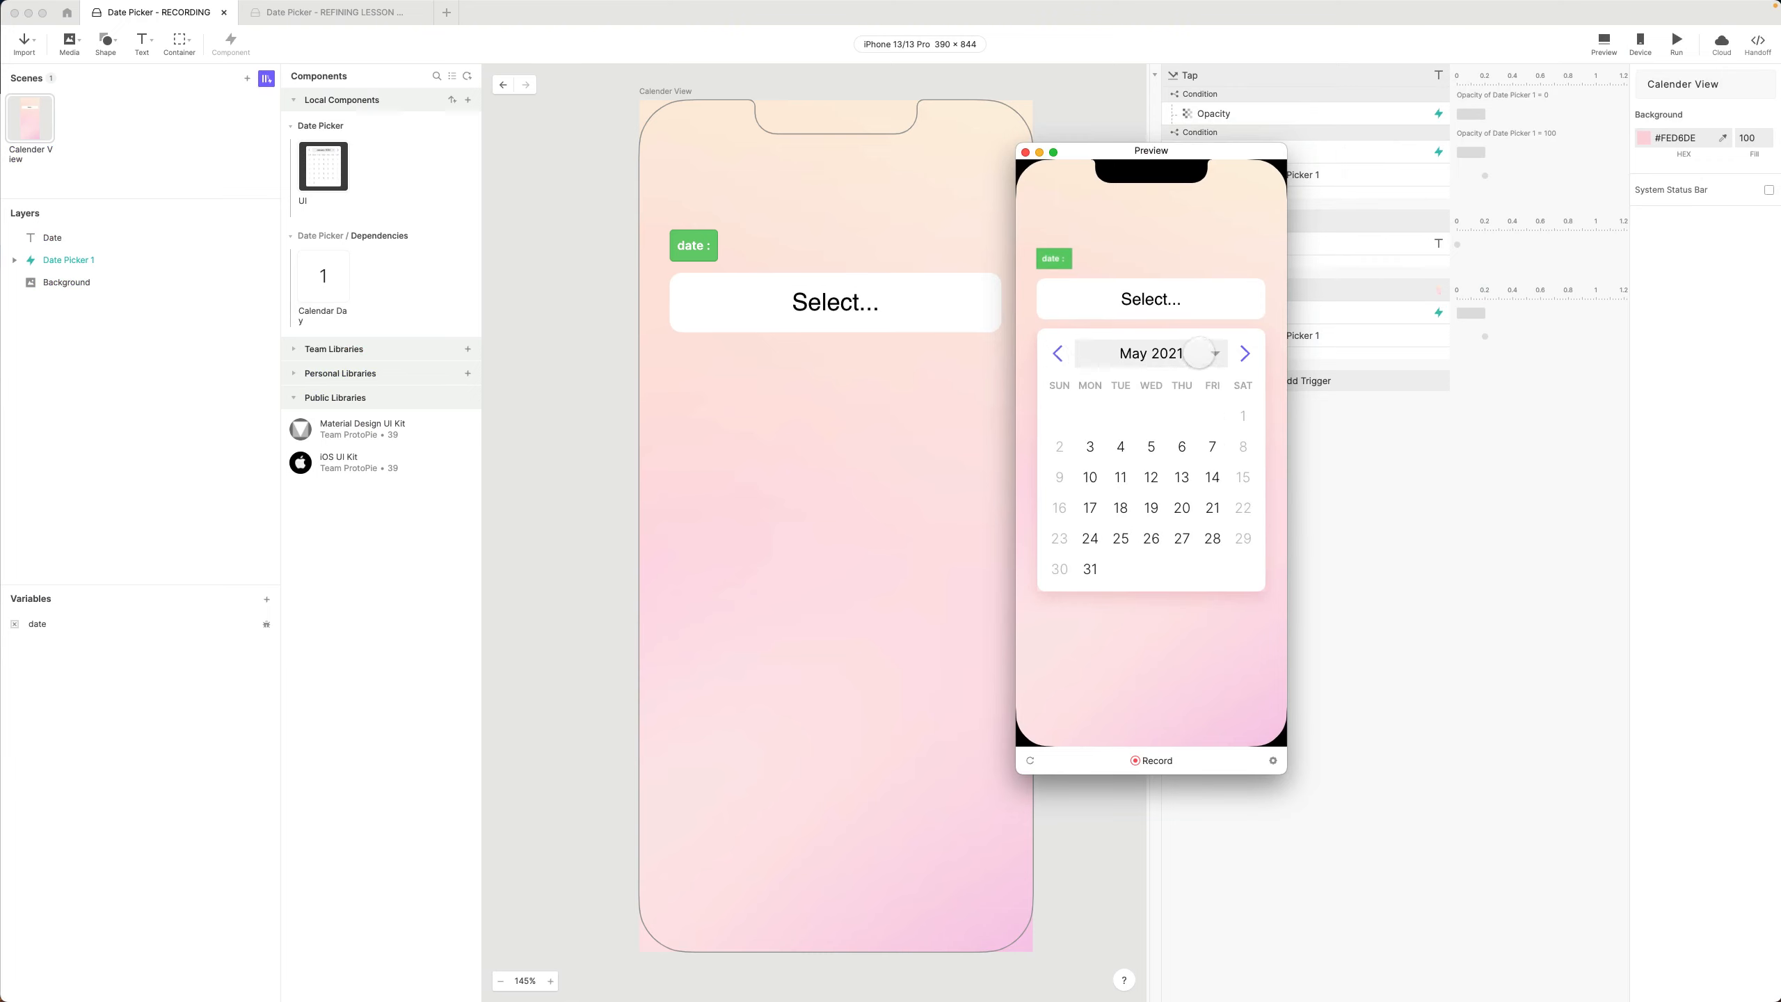
Test tapping the calendar's month header and an empty spot inside the calendar in the preview, and close the preview
left_click(1166, 358)
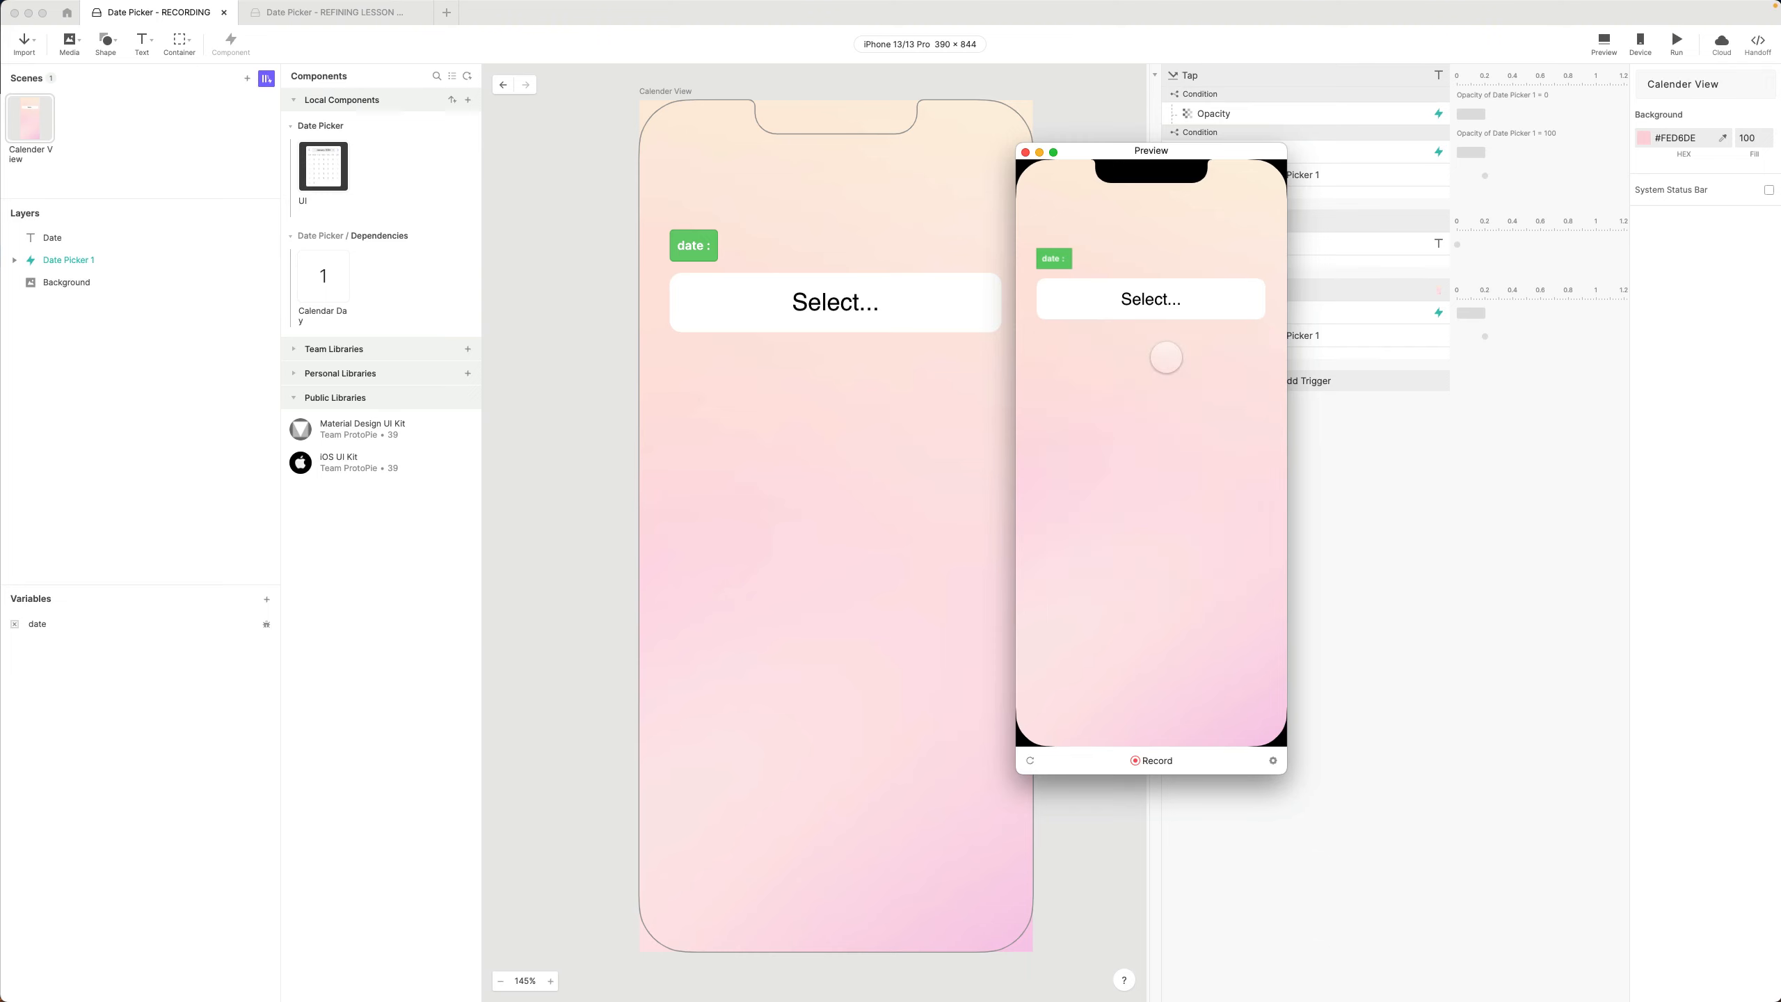
left_click_drag(1109, 156, 1003, 187)
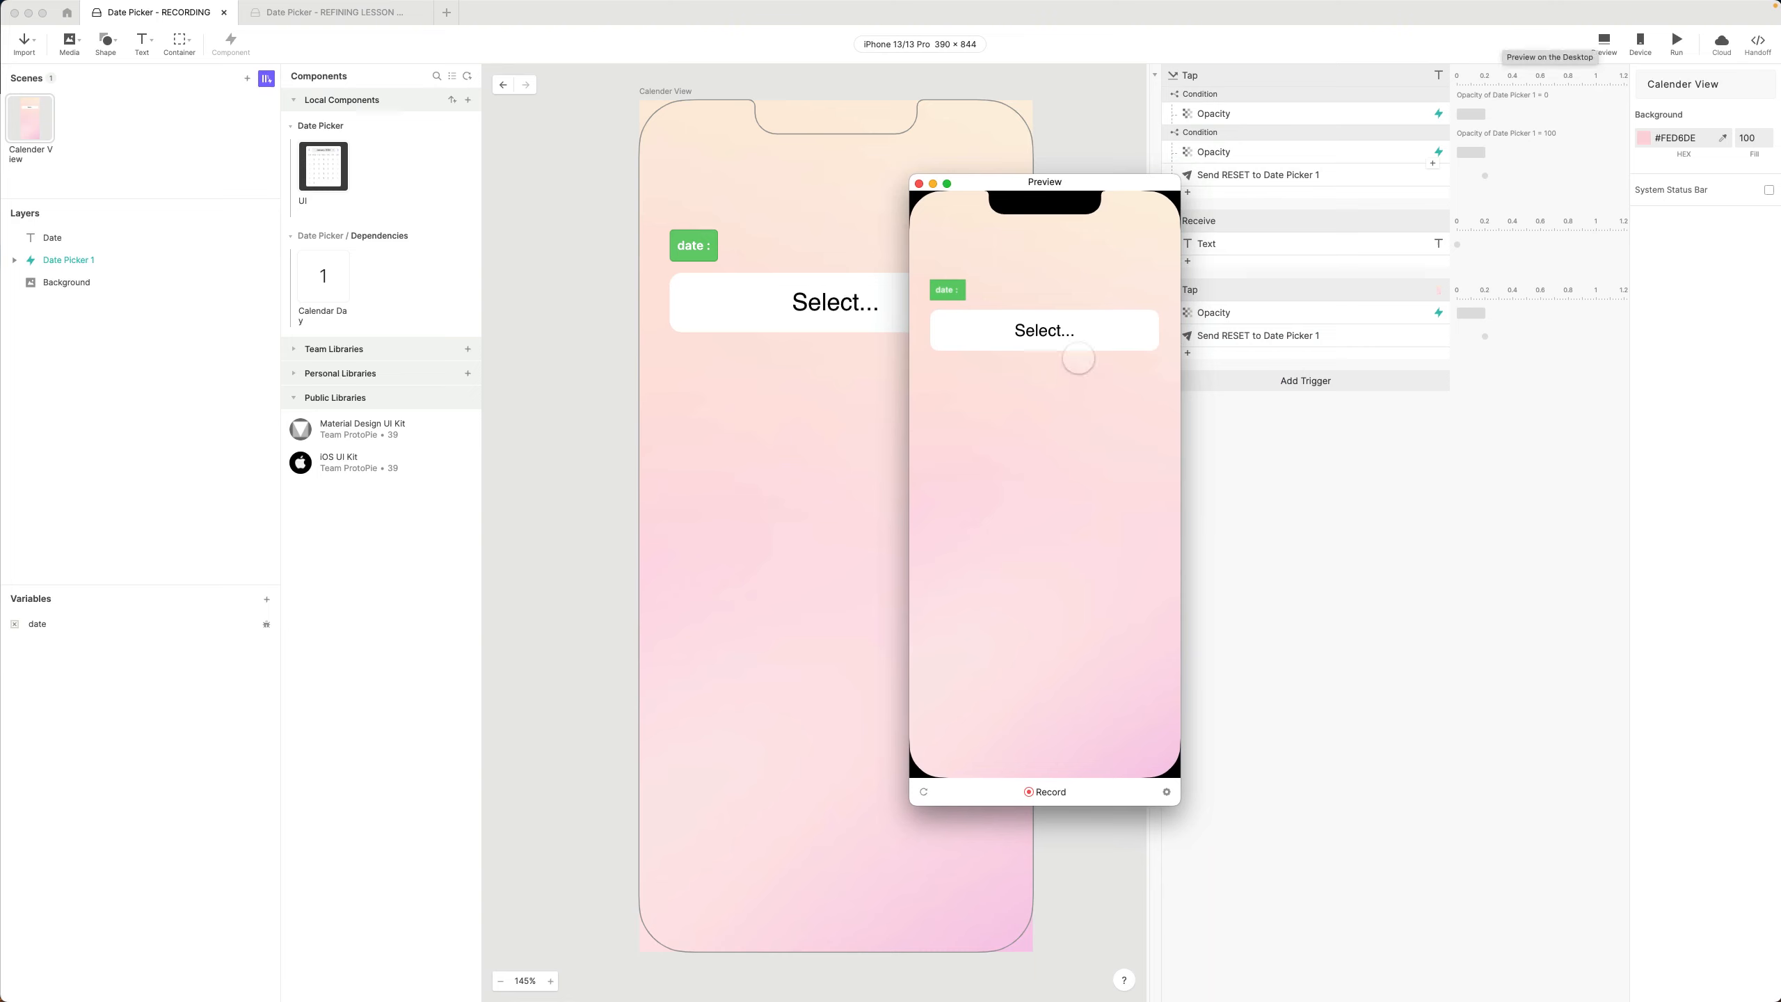
left_click(1062, 332)
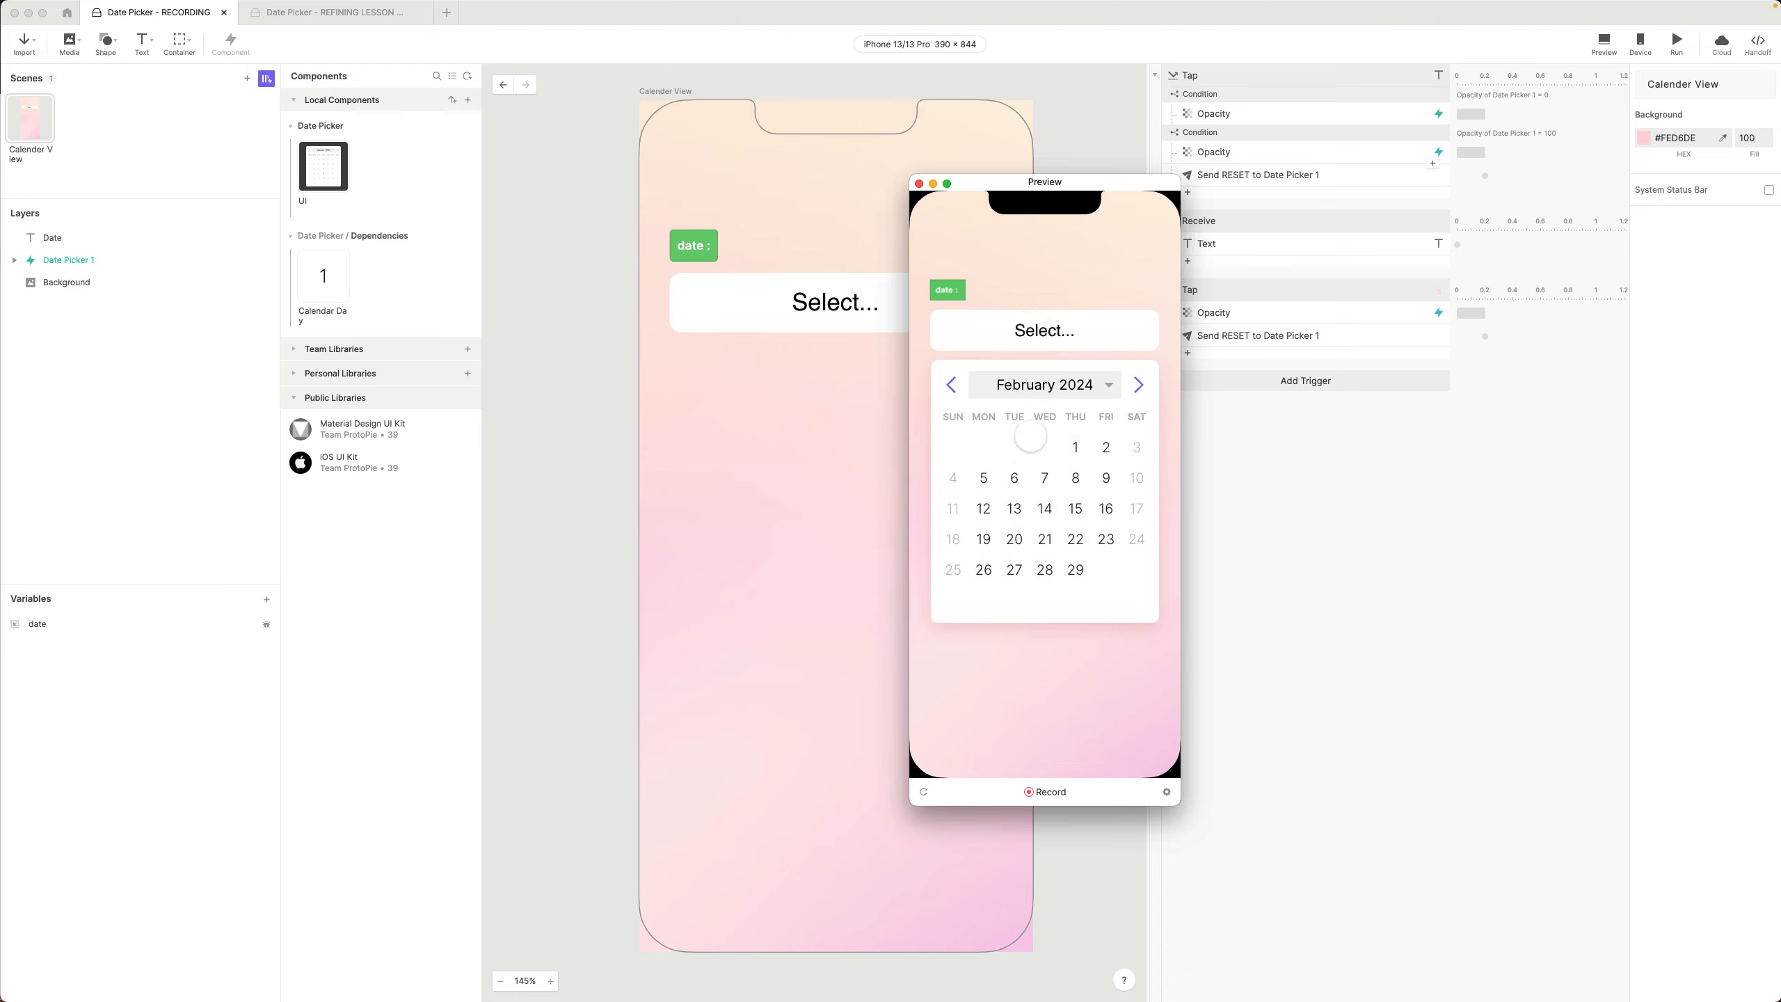
left_click(1018, 443)
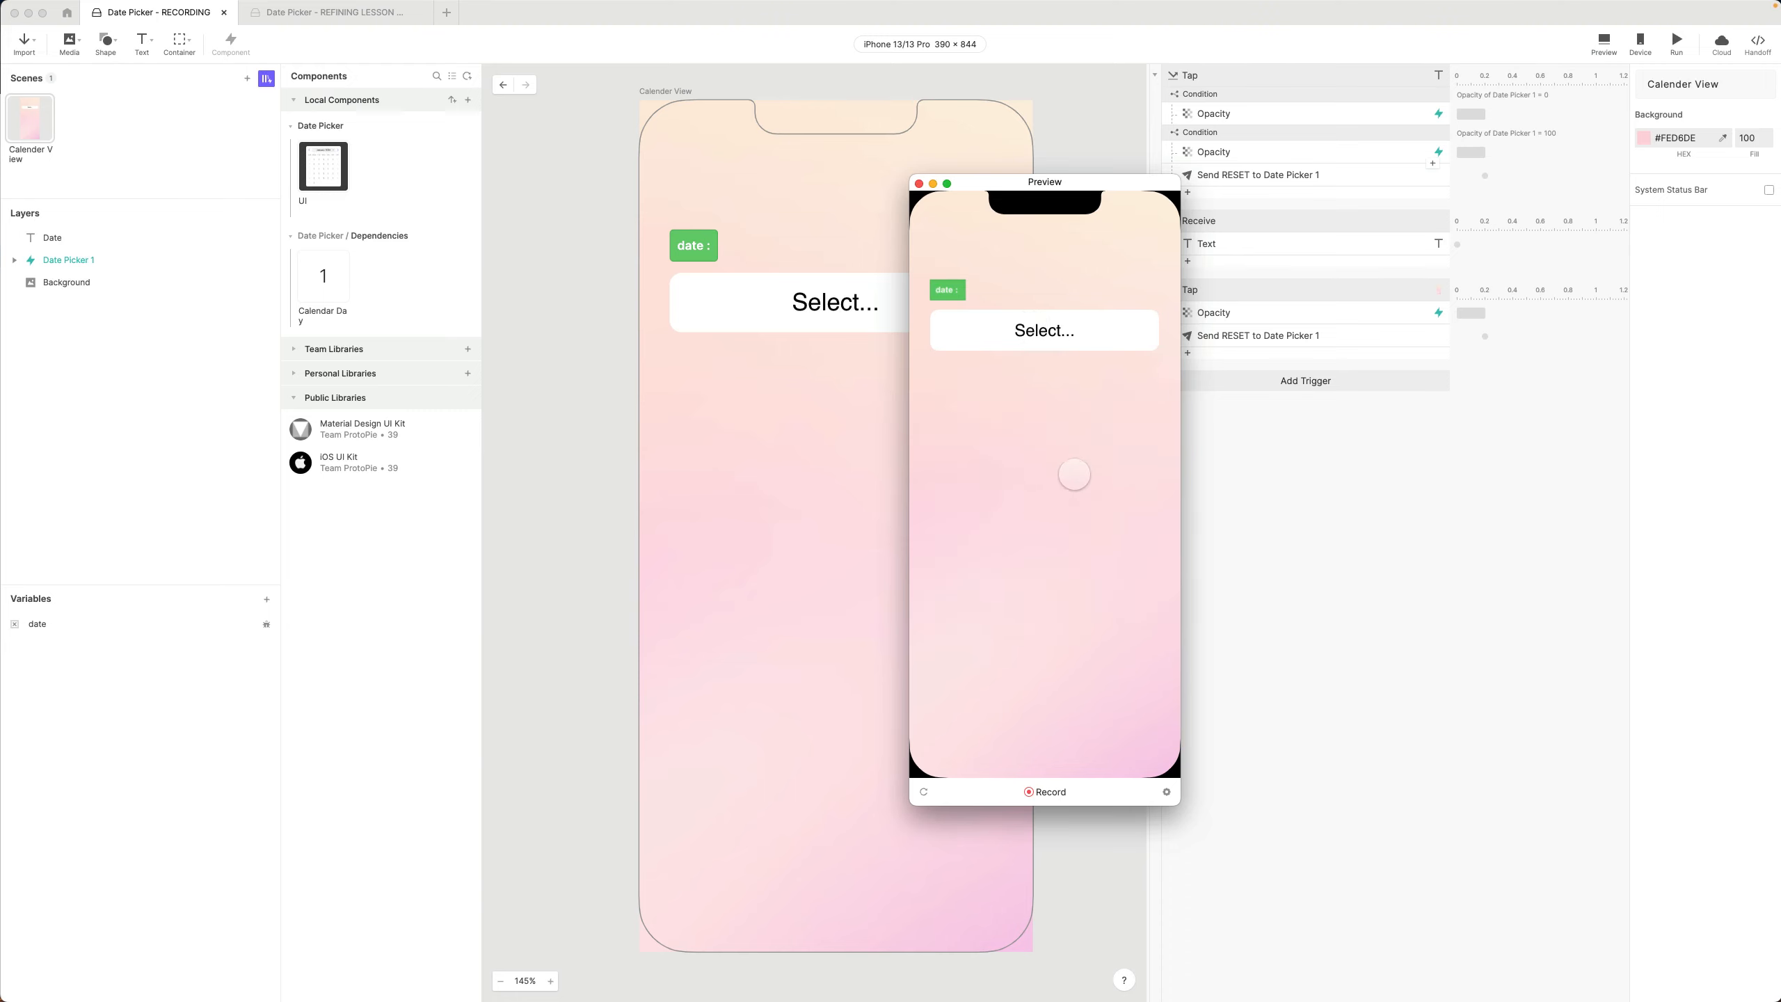
left_click(919, 184)
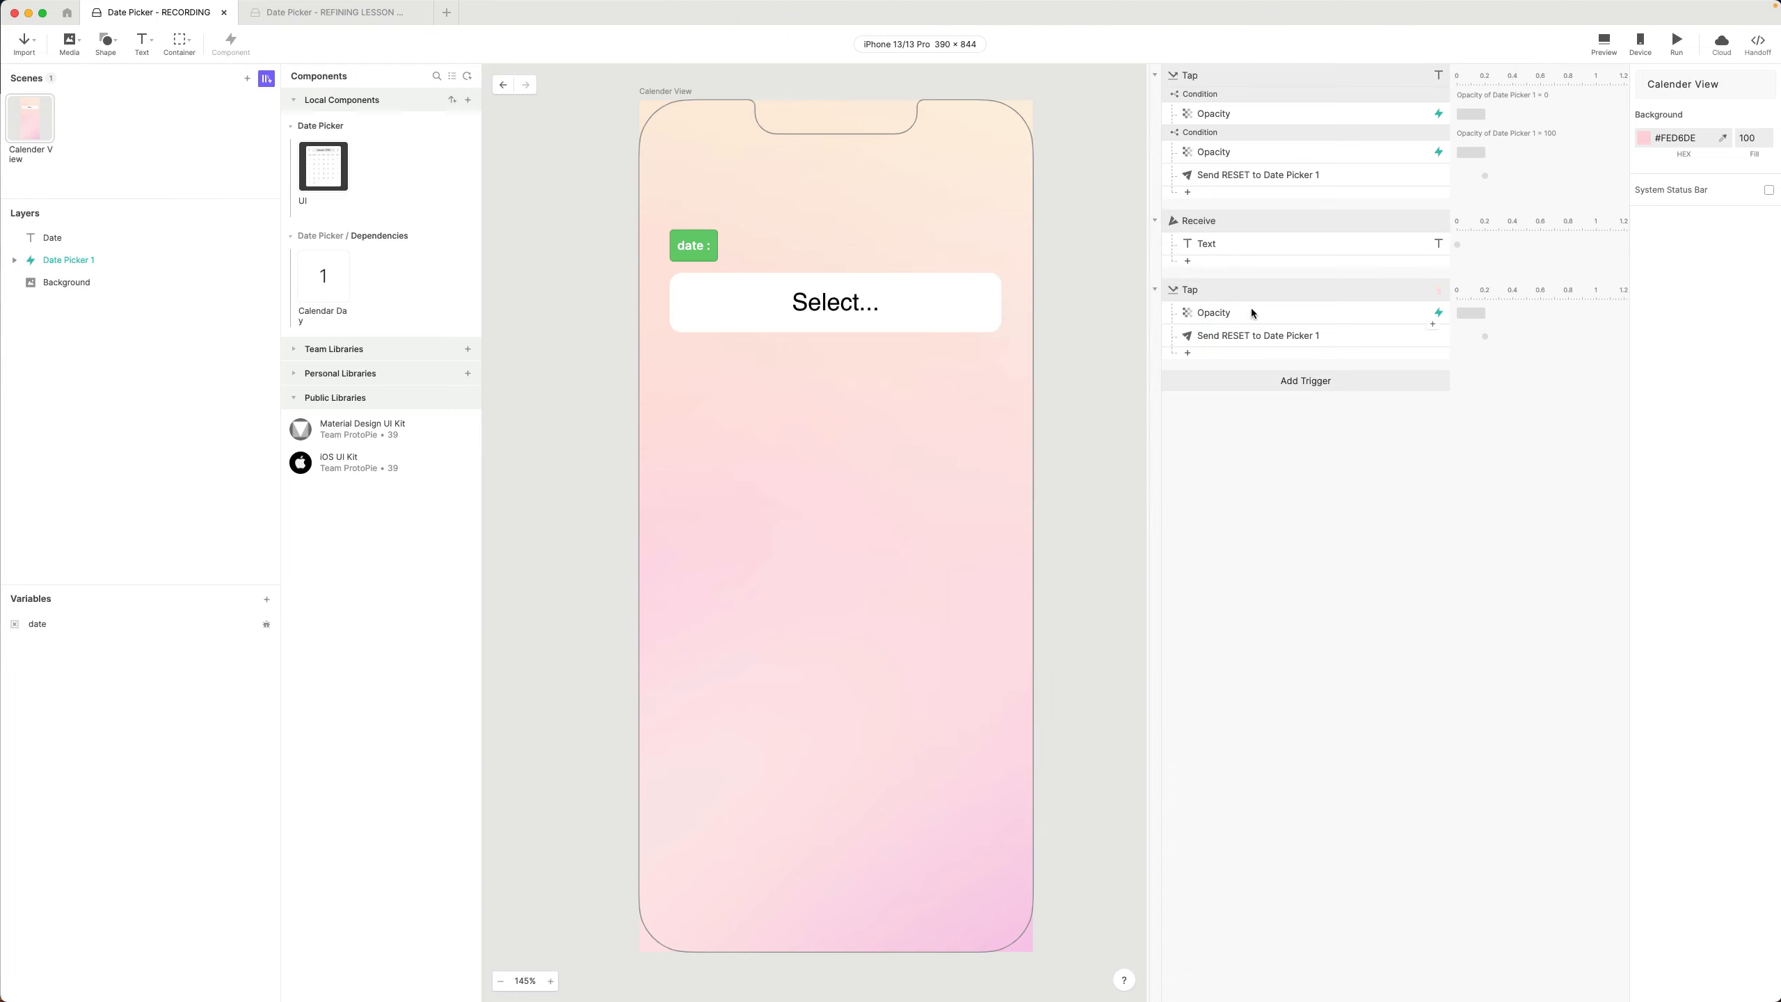
Inspect the Tap trigger on the Background layer and retest tapping a blank calendar area in a new preview
left_click(1243, 292)
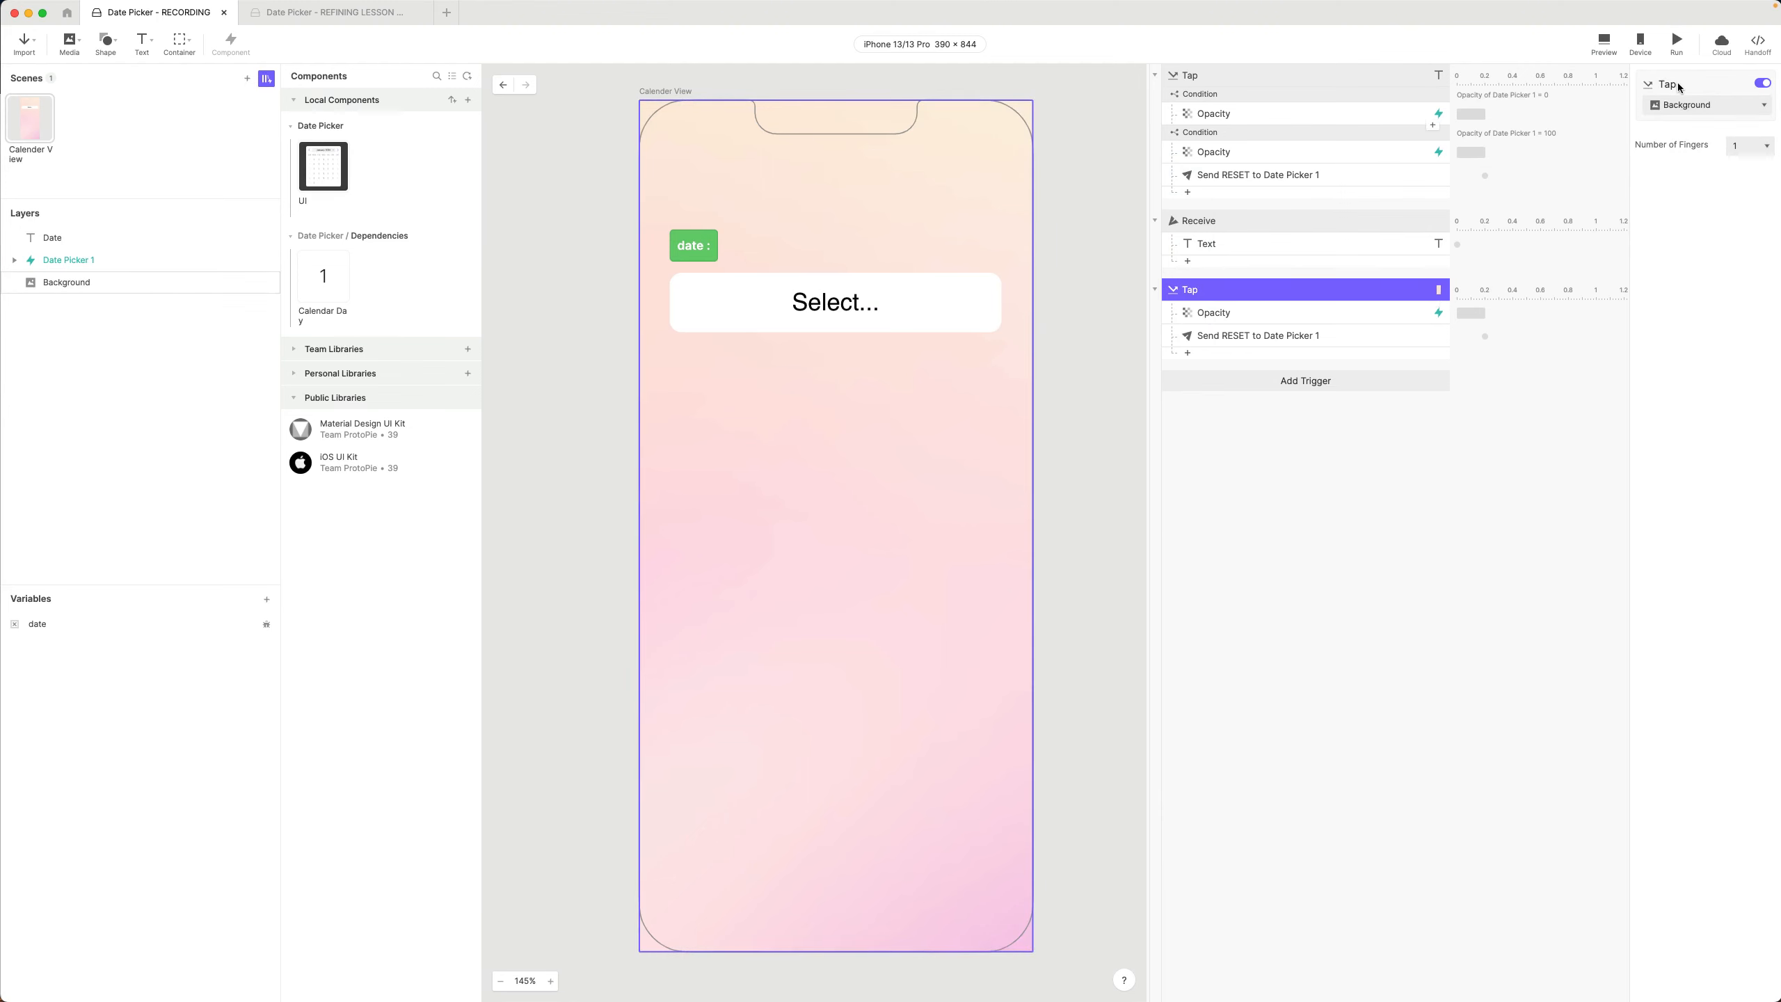
left_click(1604, 43)
left_click_drag(1606, 20, 971, 302)
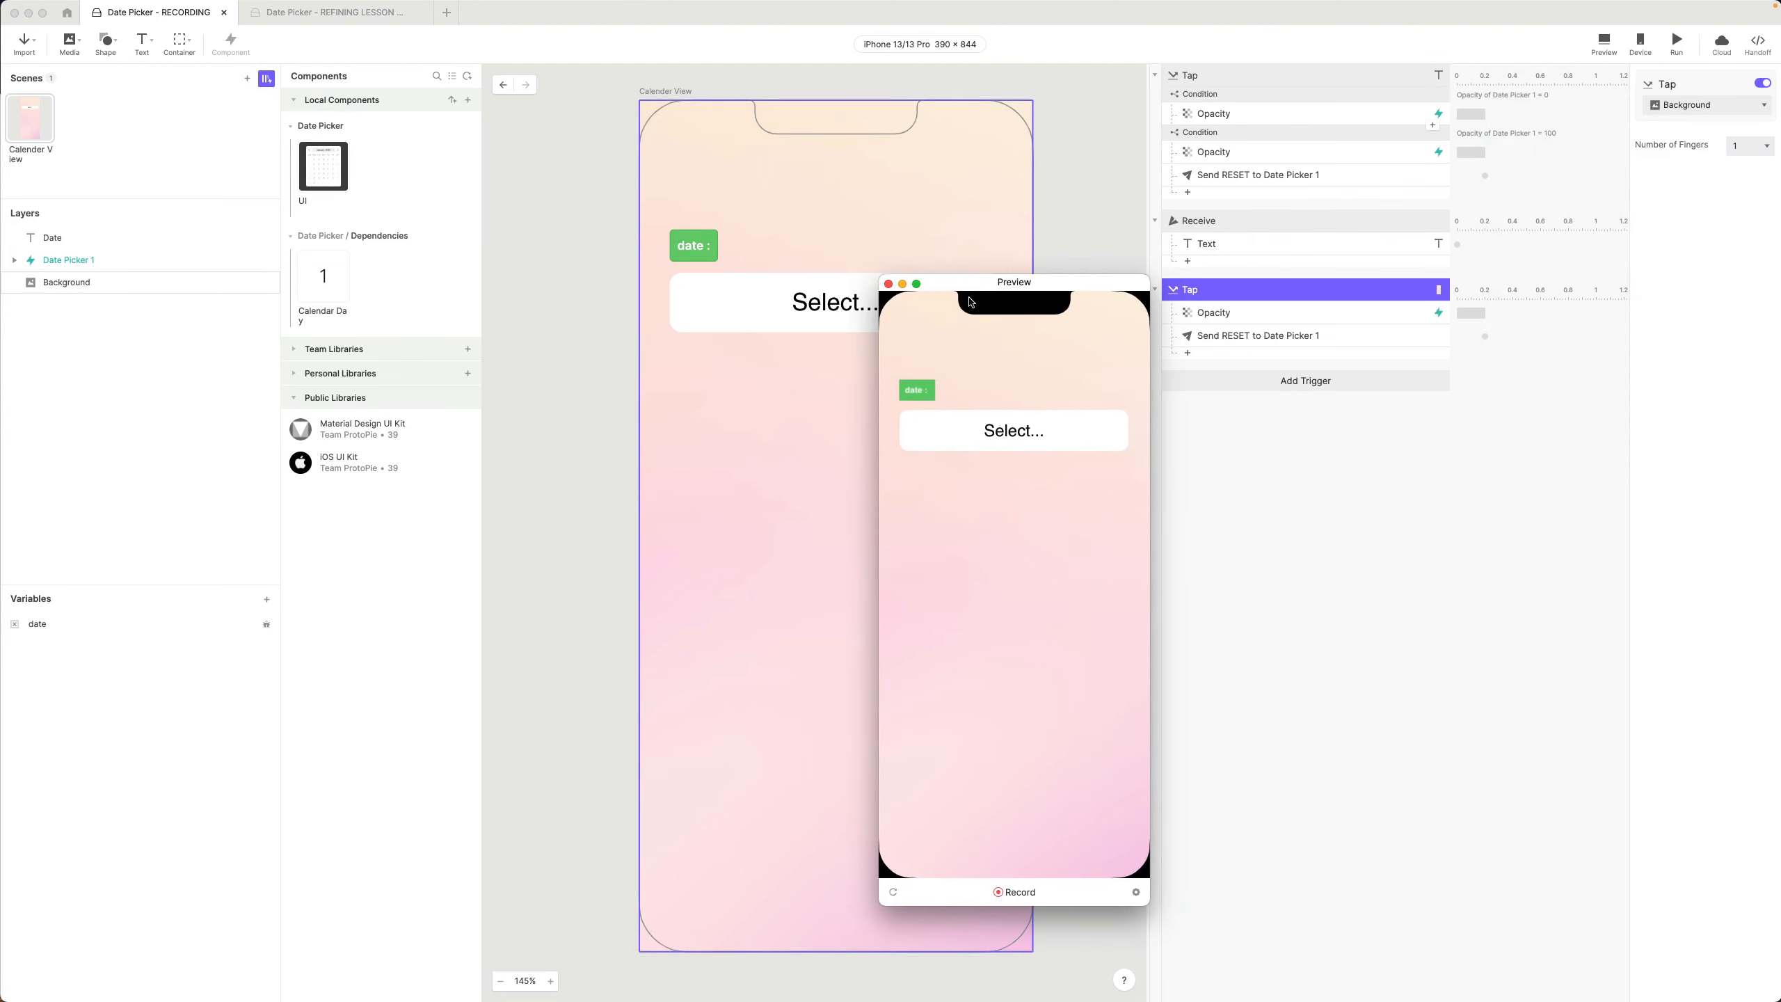
left_click(1005, 438)
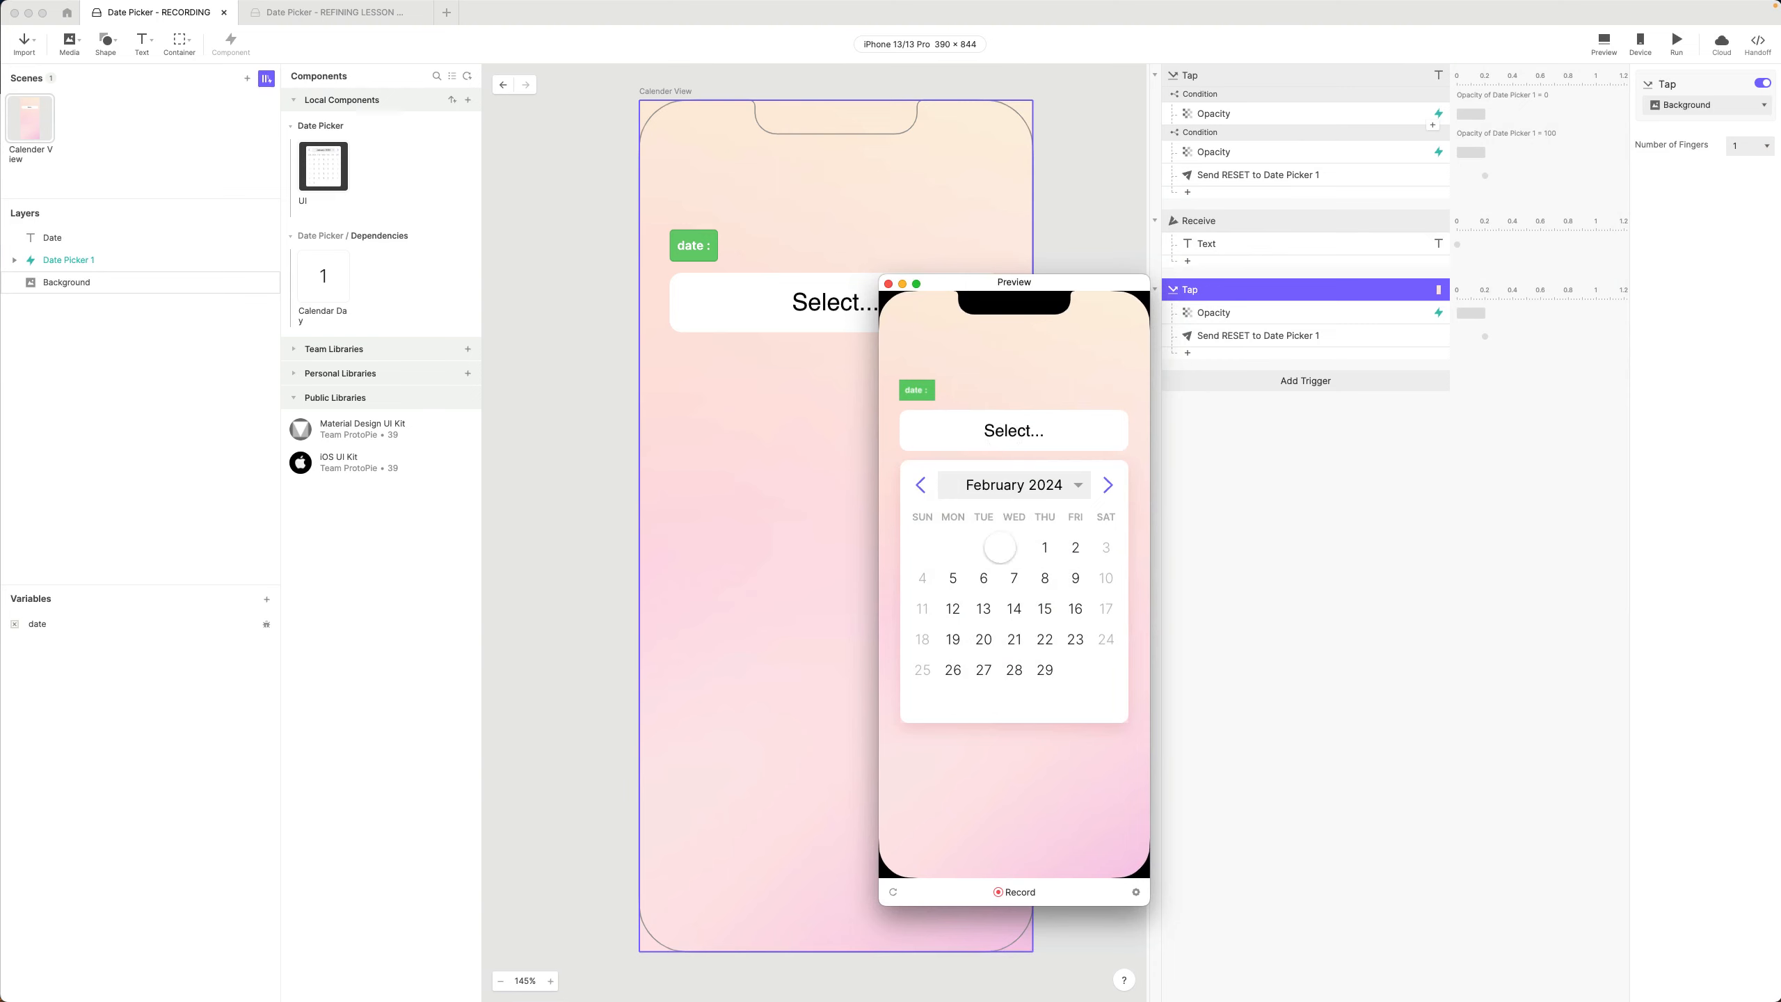
left_click(1000, 547)
left_click(1006, 440)
left_click(887, 283)
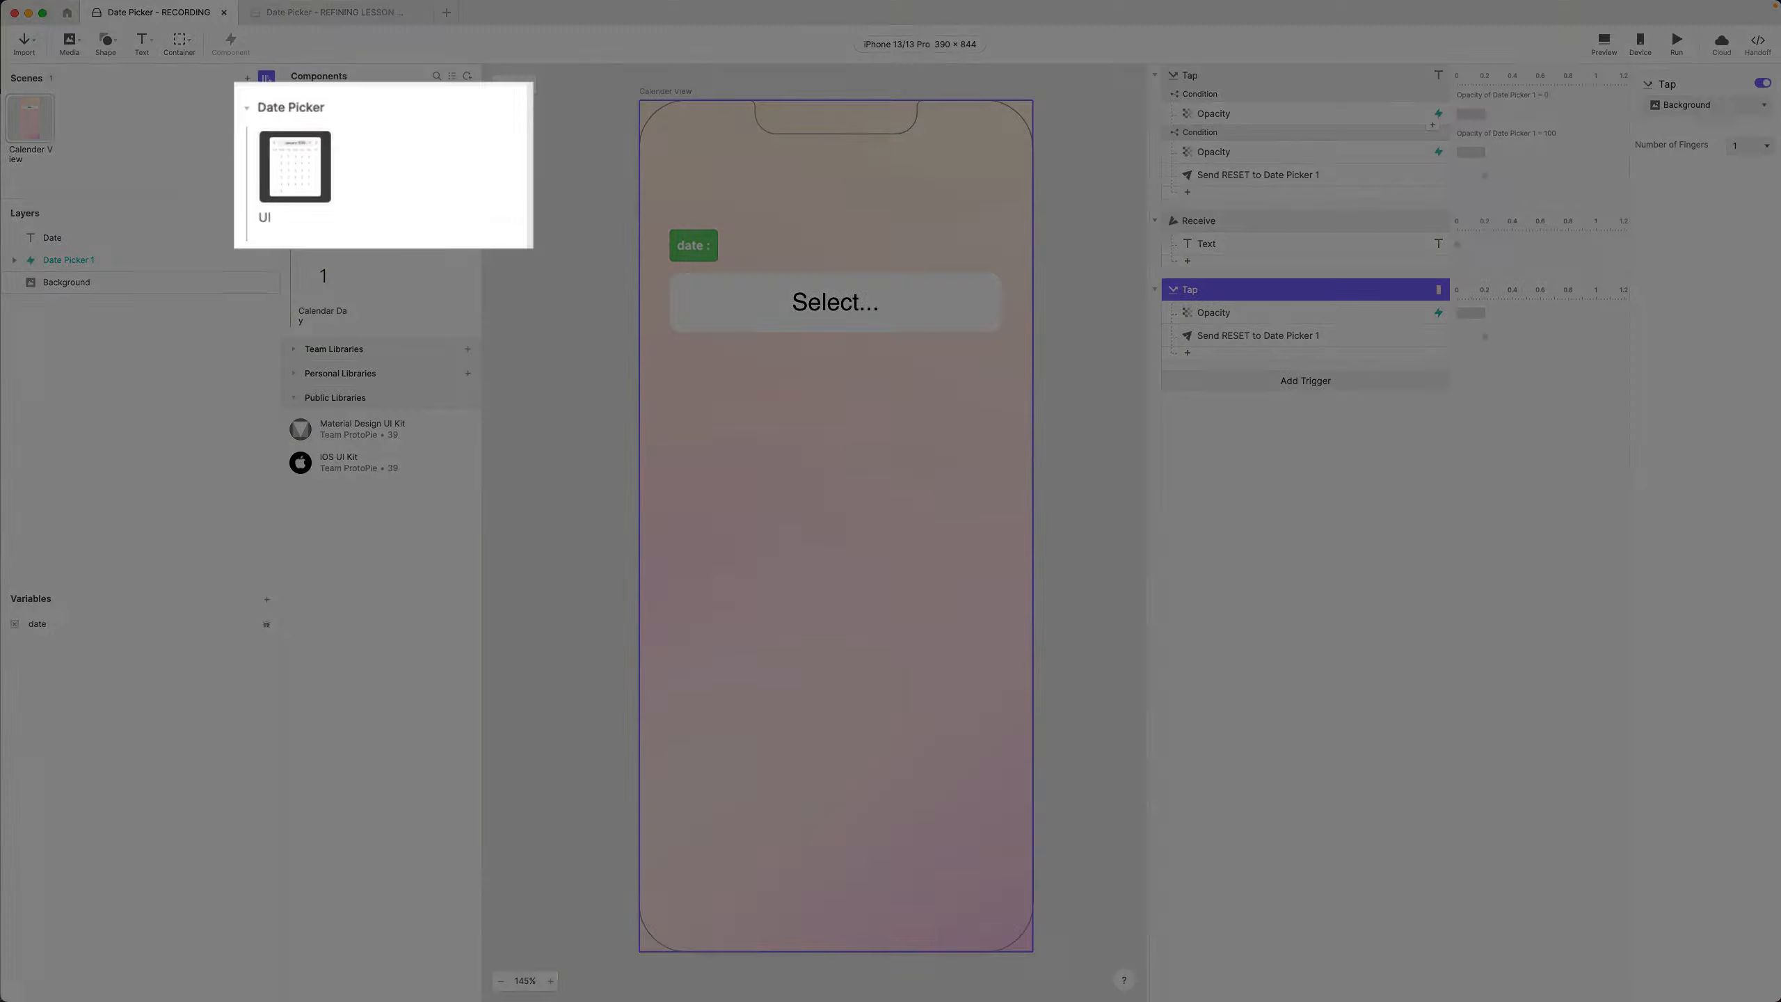
Turn off Make Lower Layers Touchable on the Date Picker/UI main component and return to the Calender View scene
double_click(275, 150)
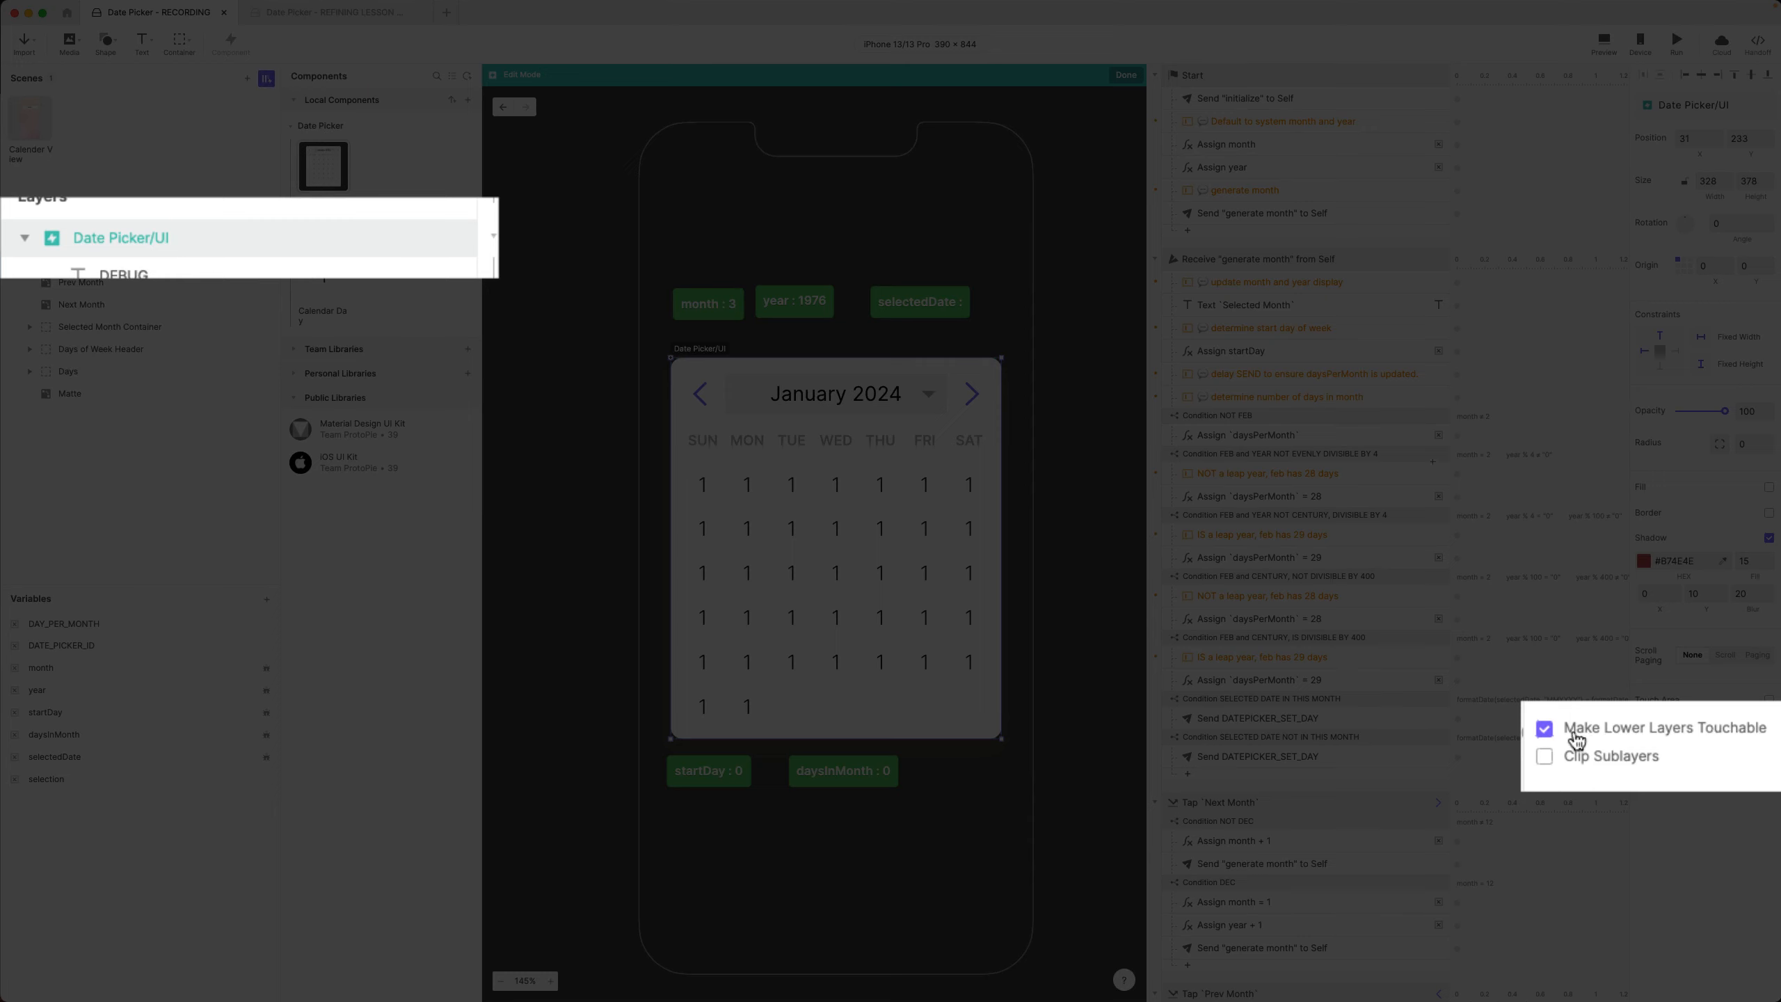
left_click(1581, 737)
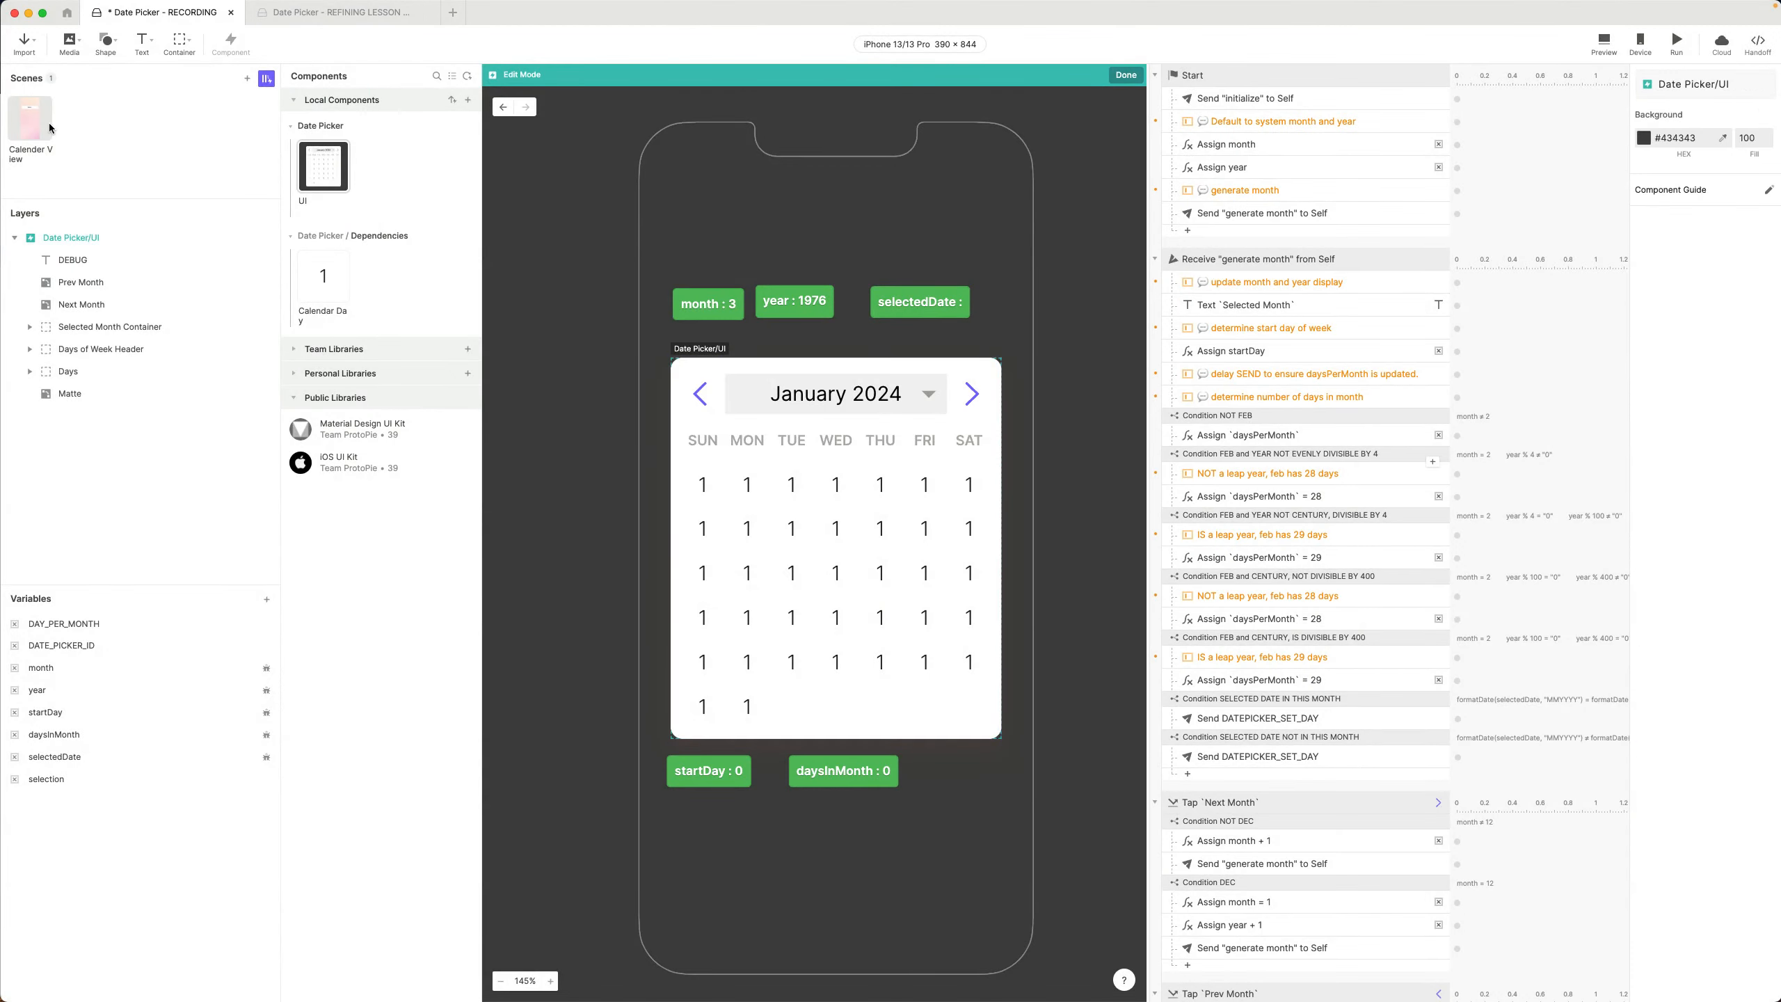
left_click(40, 120)
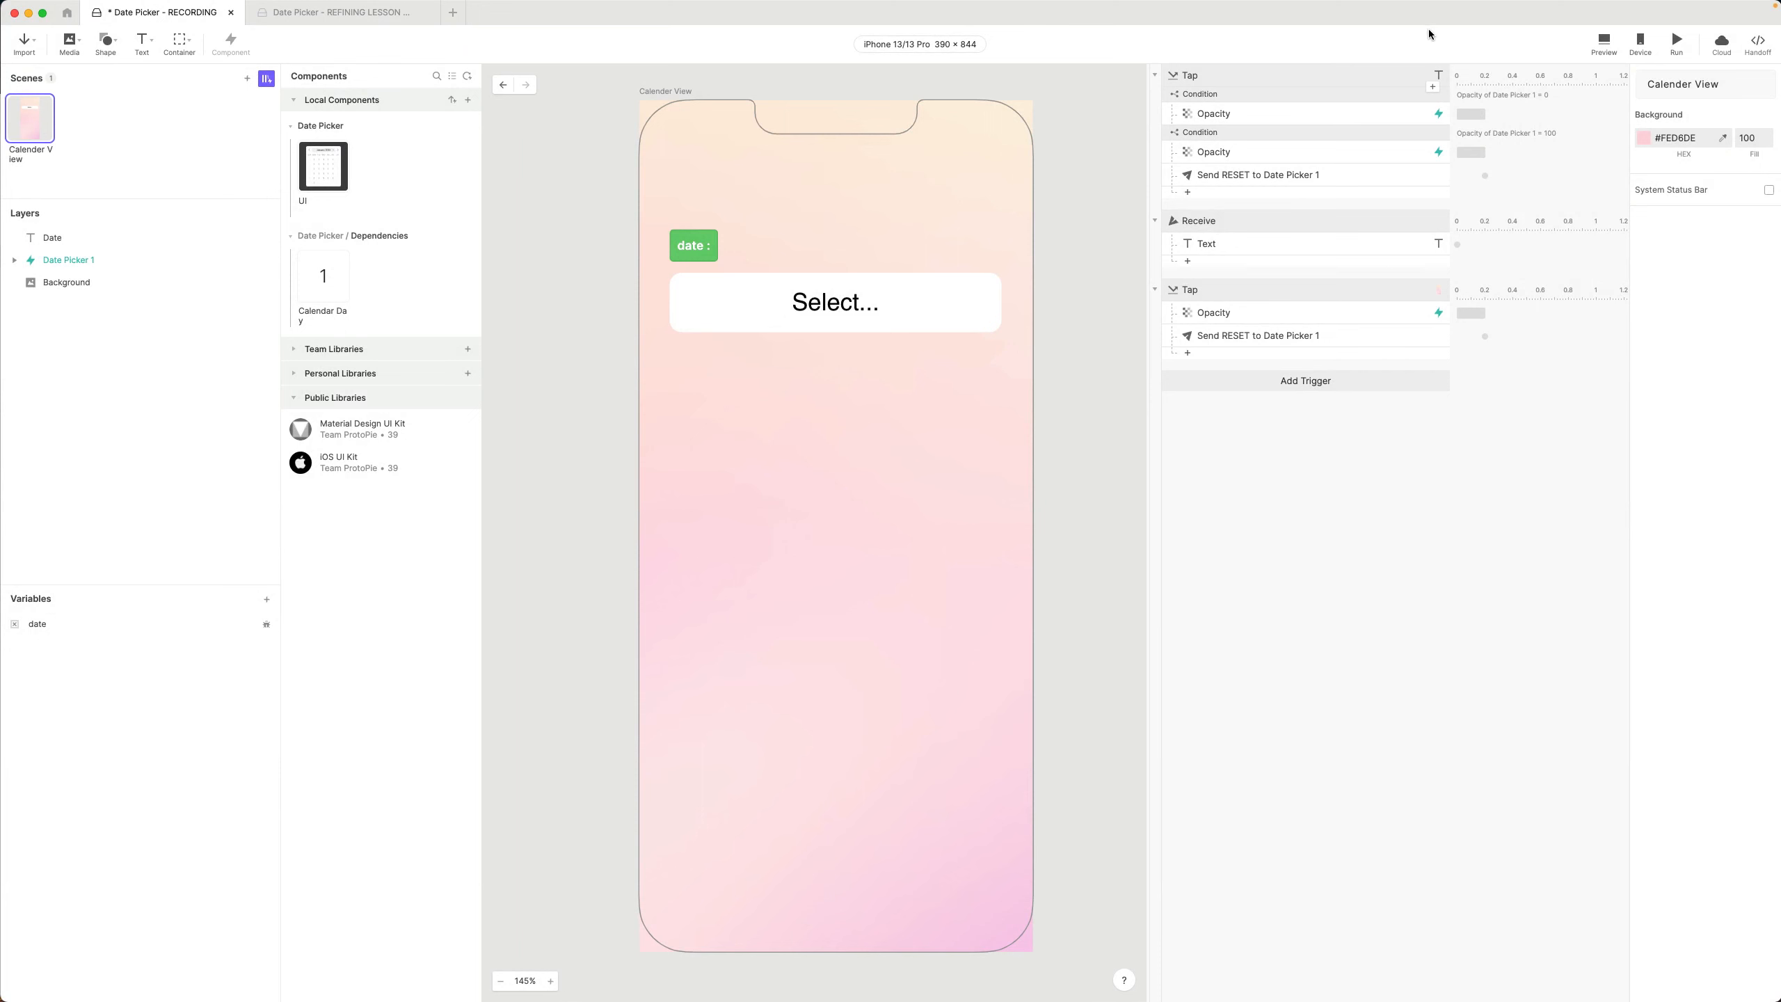
Check that Make Lower Layers Touchable is off for the Date Picker 1 instance
left_click(64, 263)
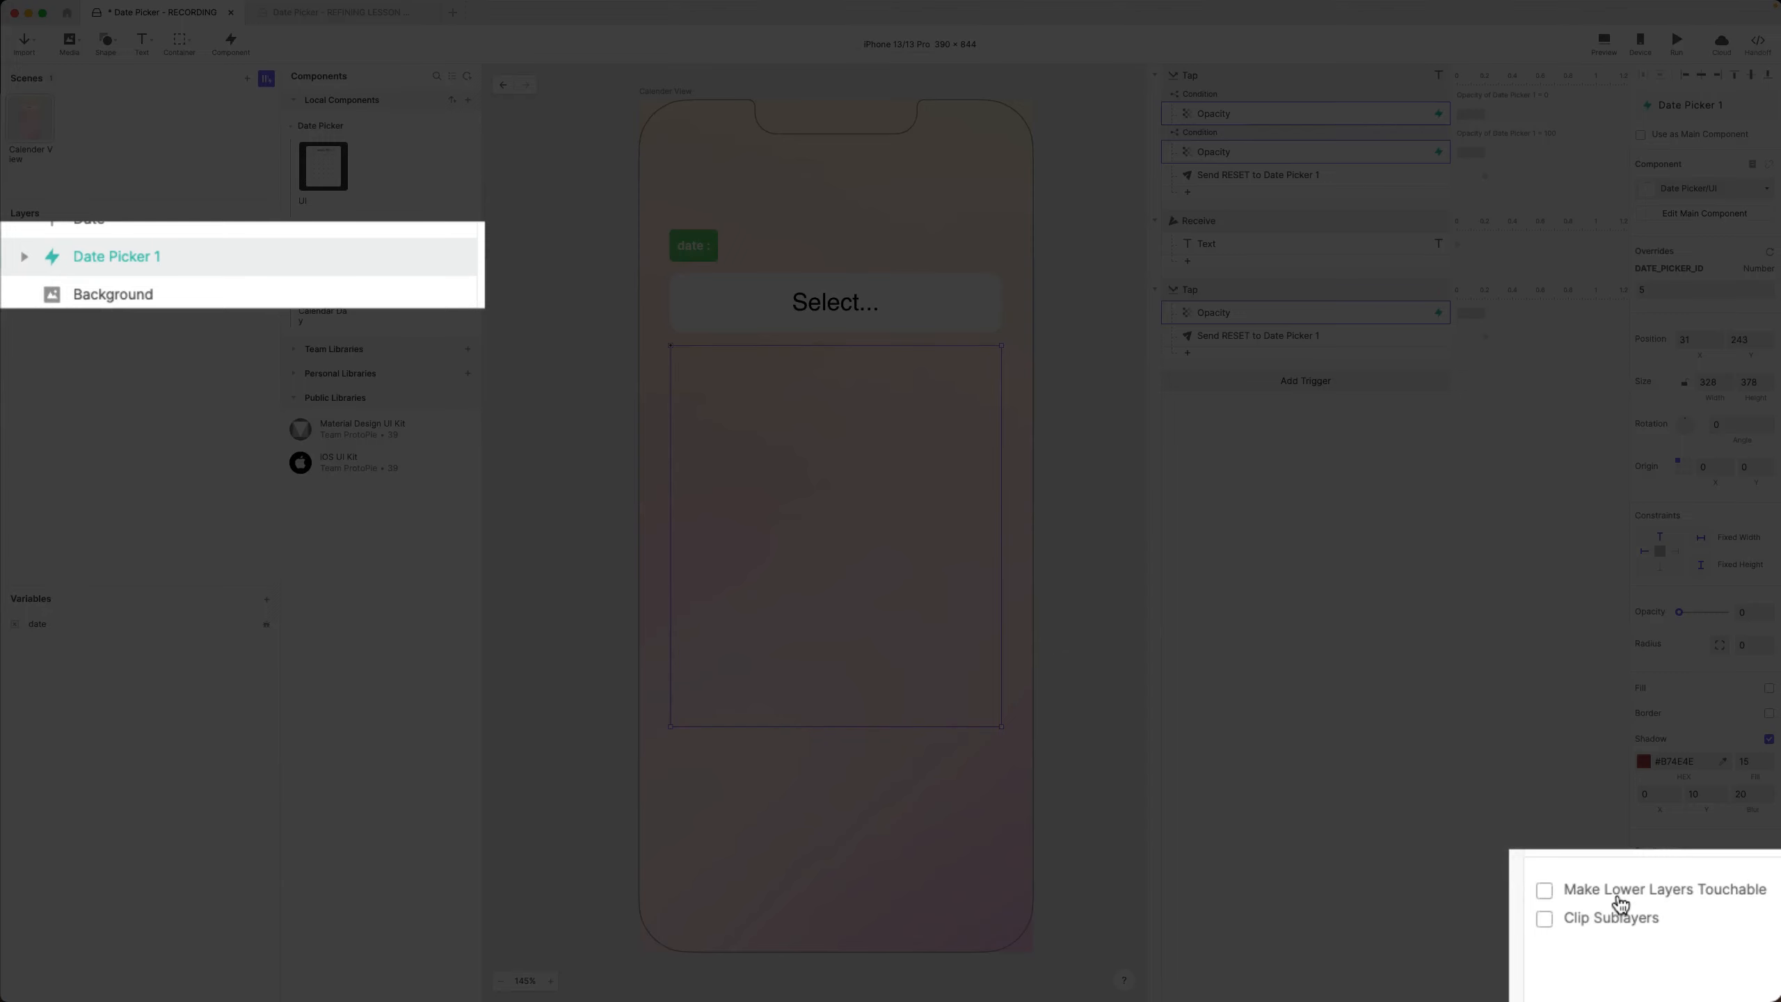
left_click(1682, 939)
left_click(1681, 939)
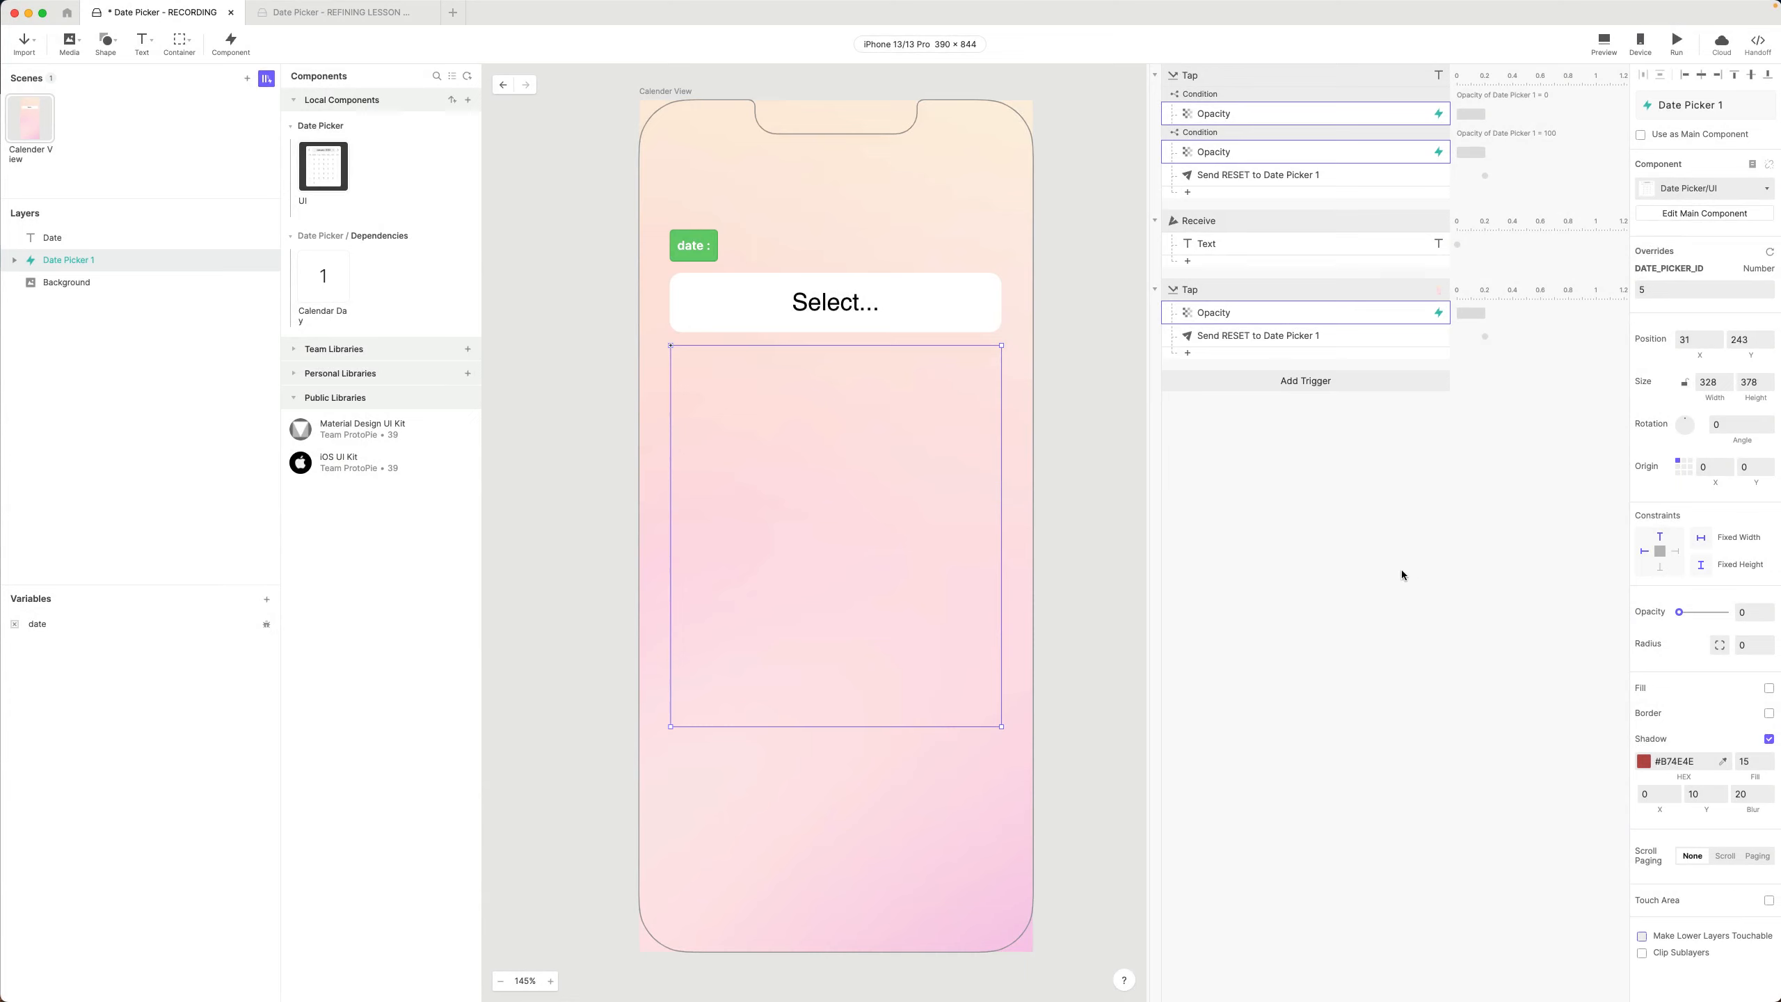
Preview the scene, open and dismiss the calendar, choose February 6 and February 8, 2024, and close the preview
left_click(1604, 42)
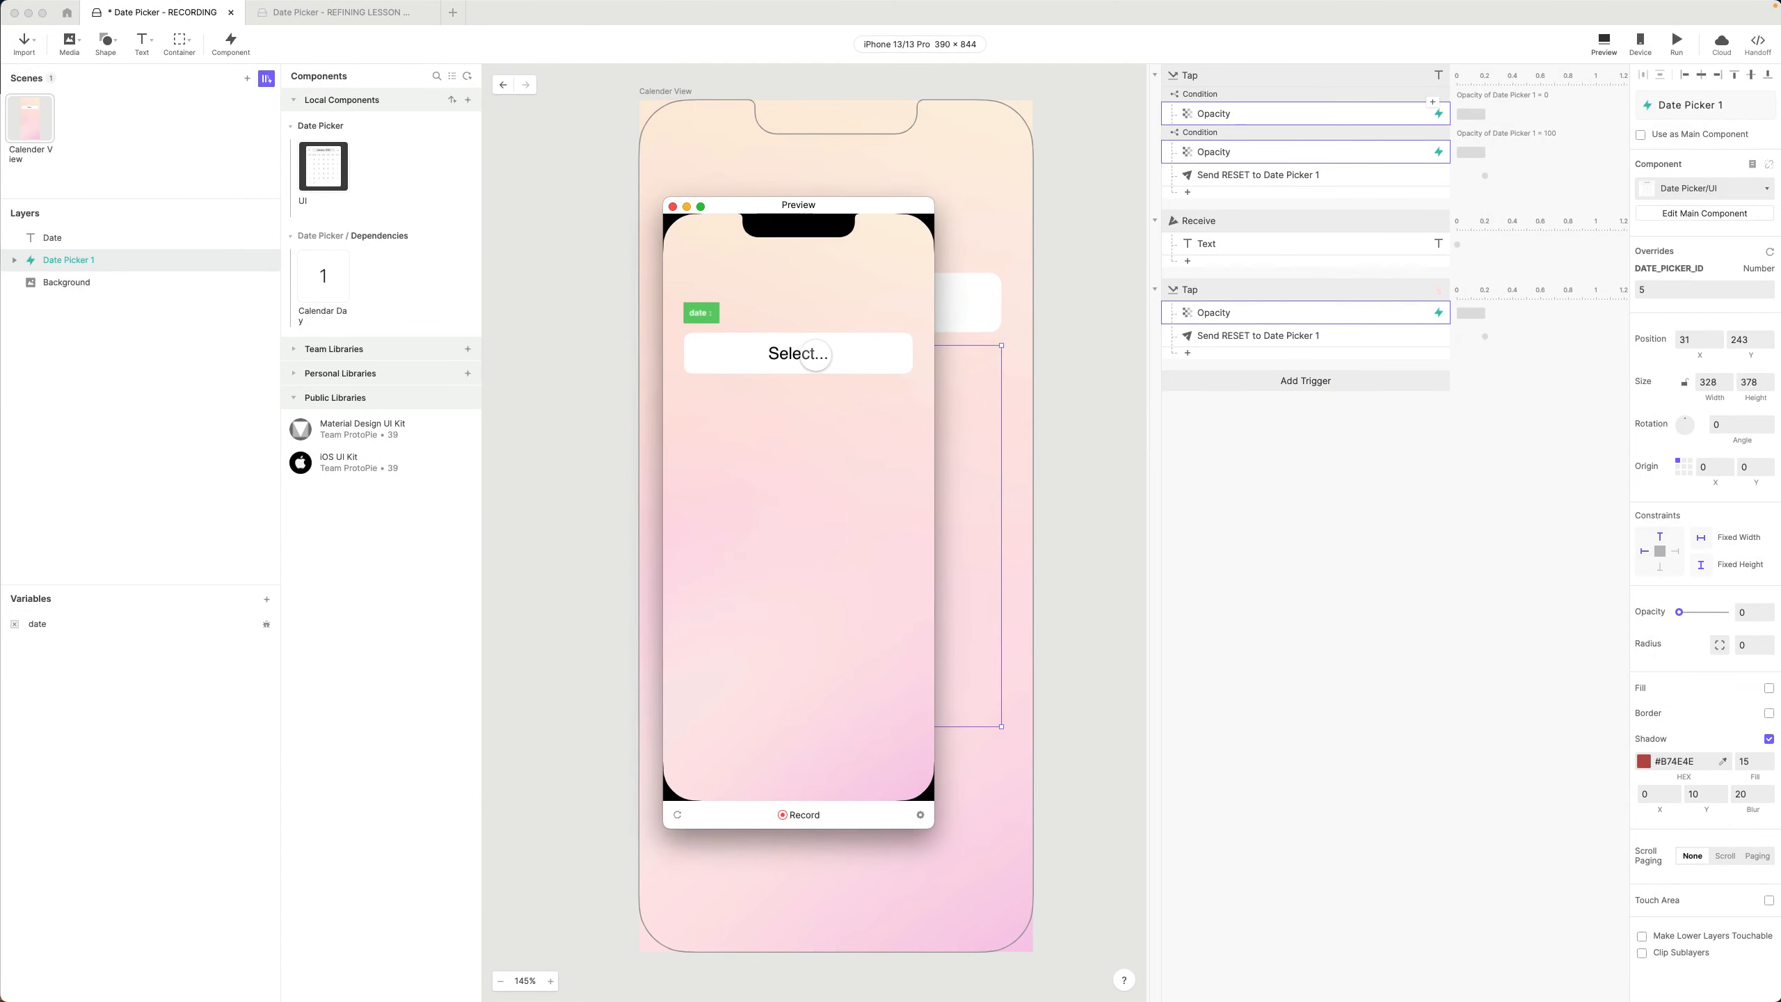
left_click(810, 355)
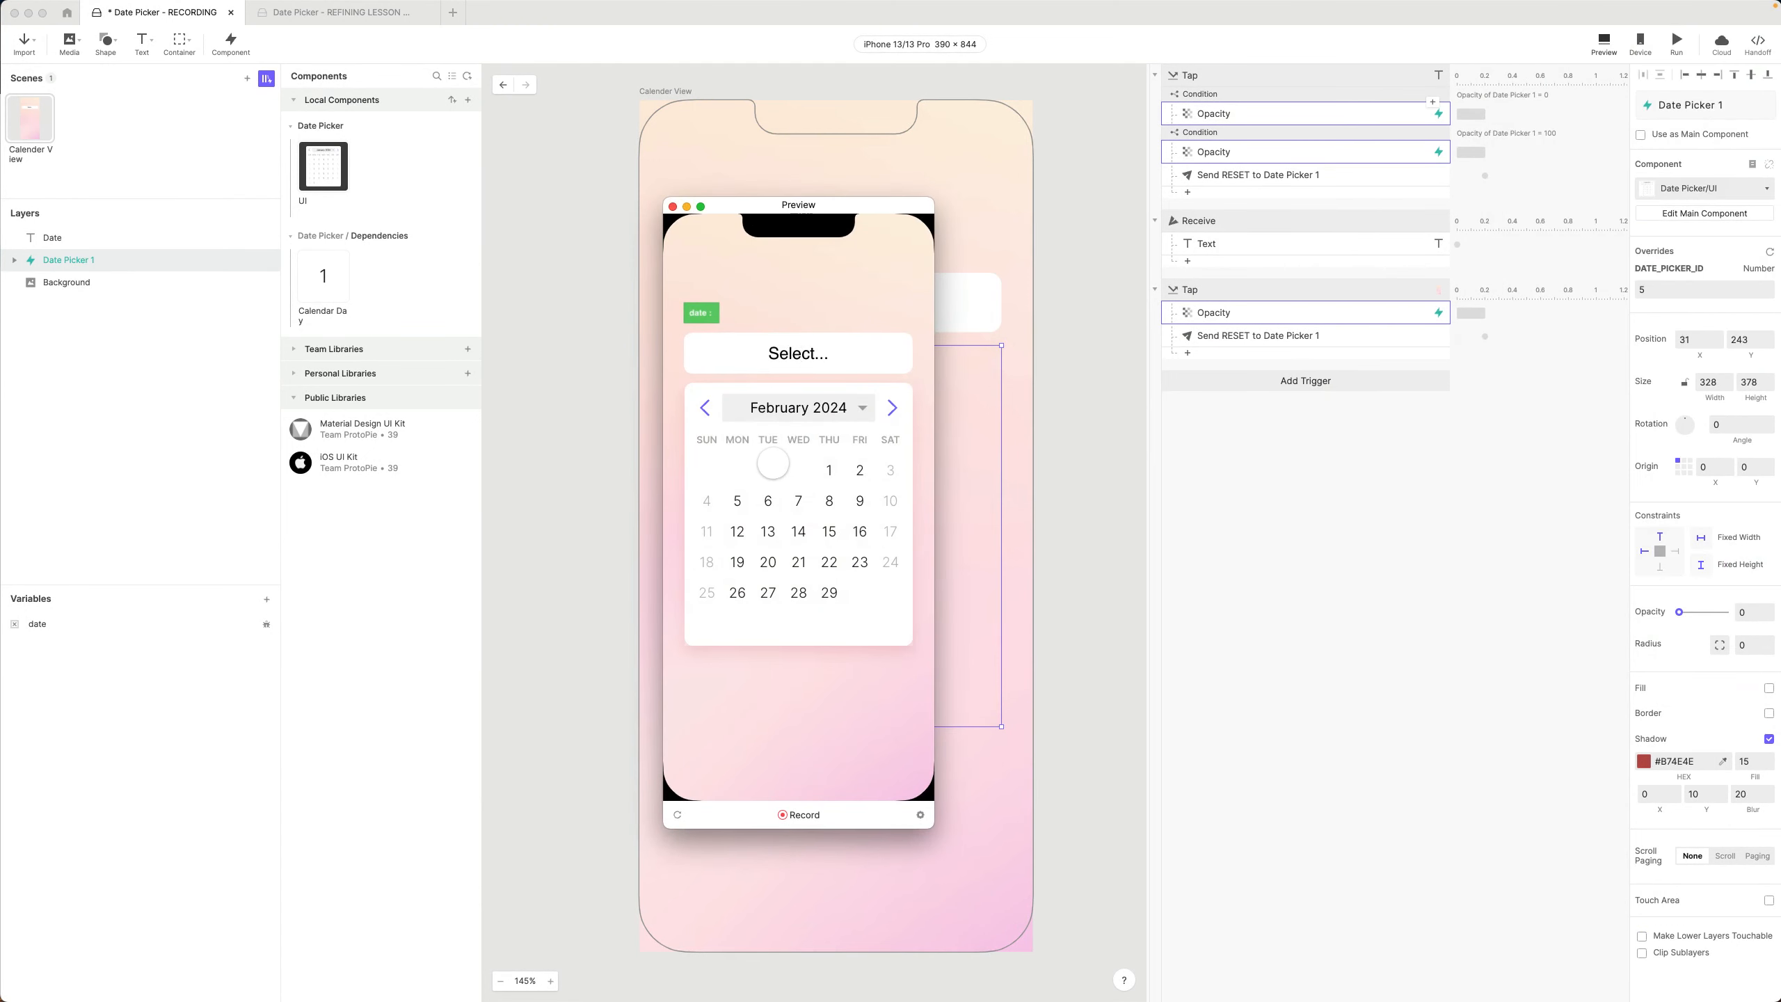
left_click(765, 703)
left_click(810, 361)
left_click(813, 361)
left_click(820, 356)
left_click(822, 354)
left_click(817, 352)
left_click(829, 500)
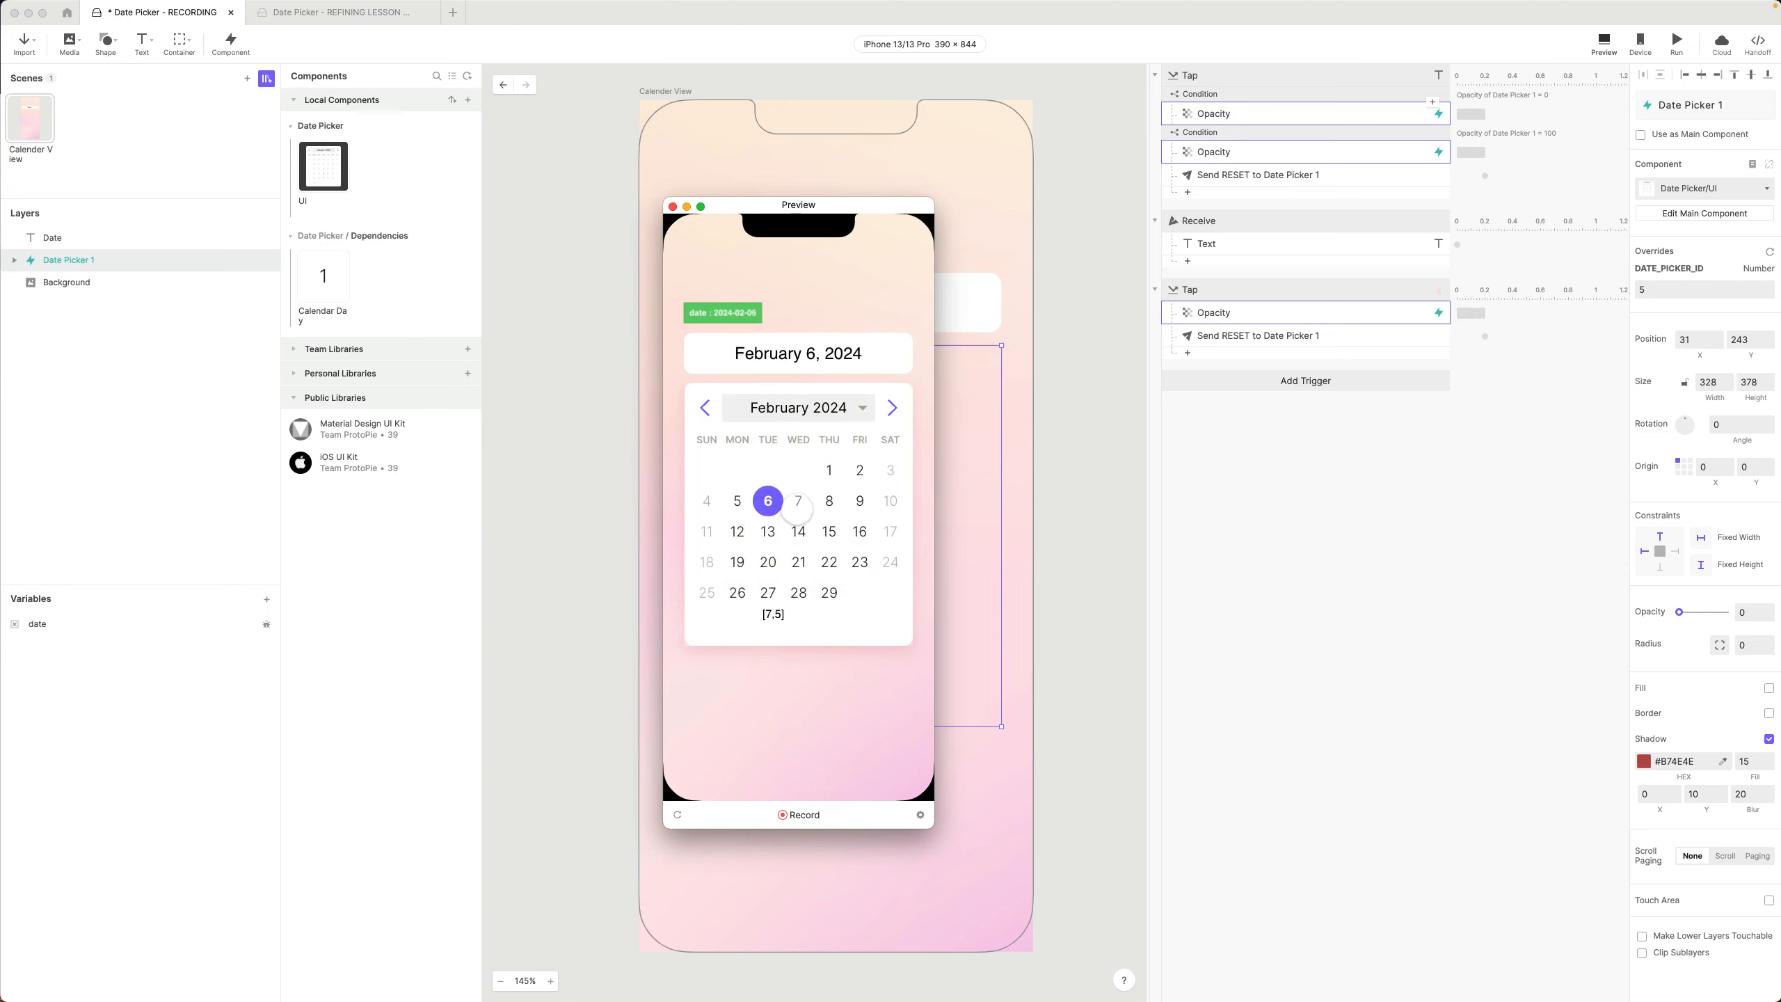
left_click(826, 675)
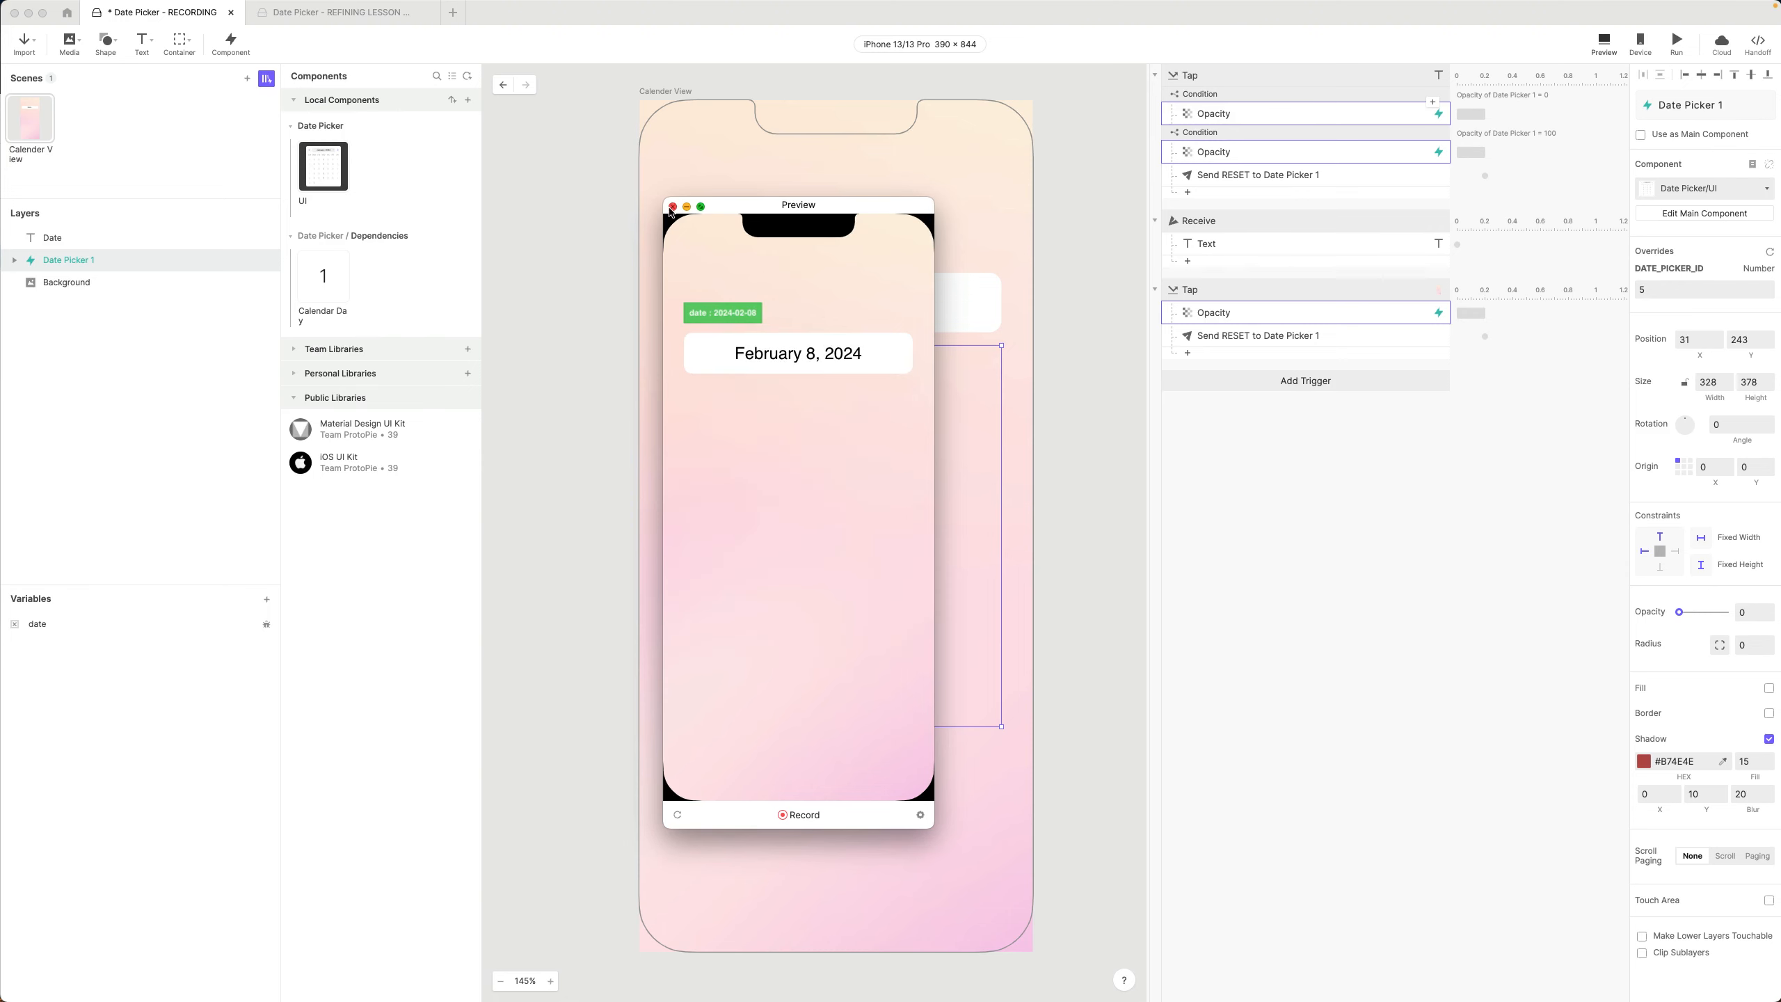
left_click(673, 206)
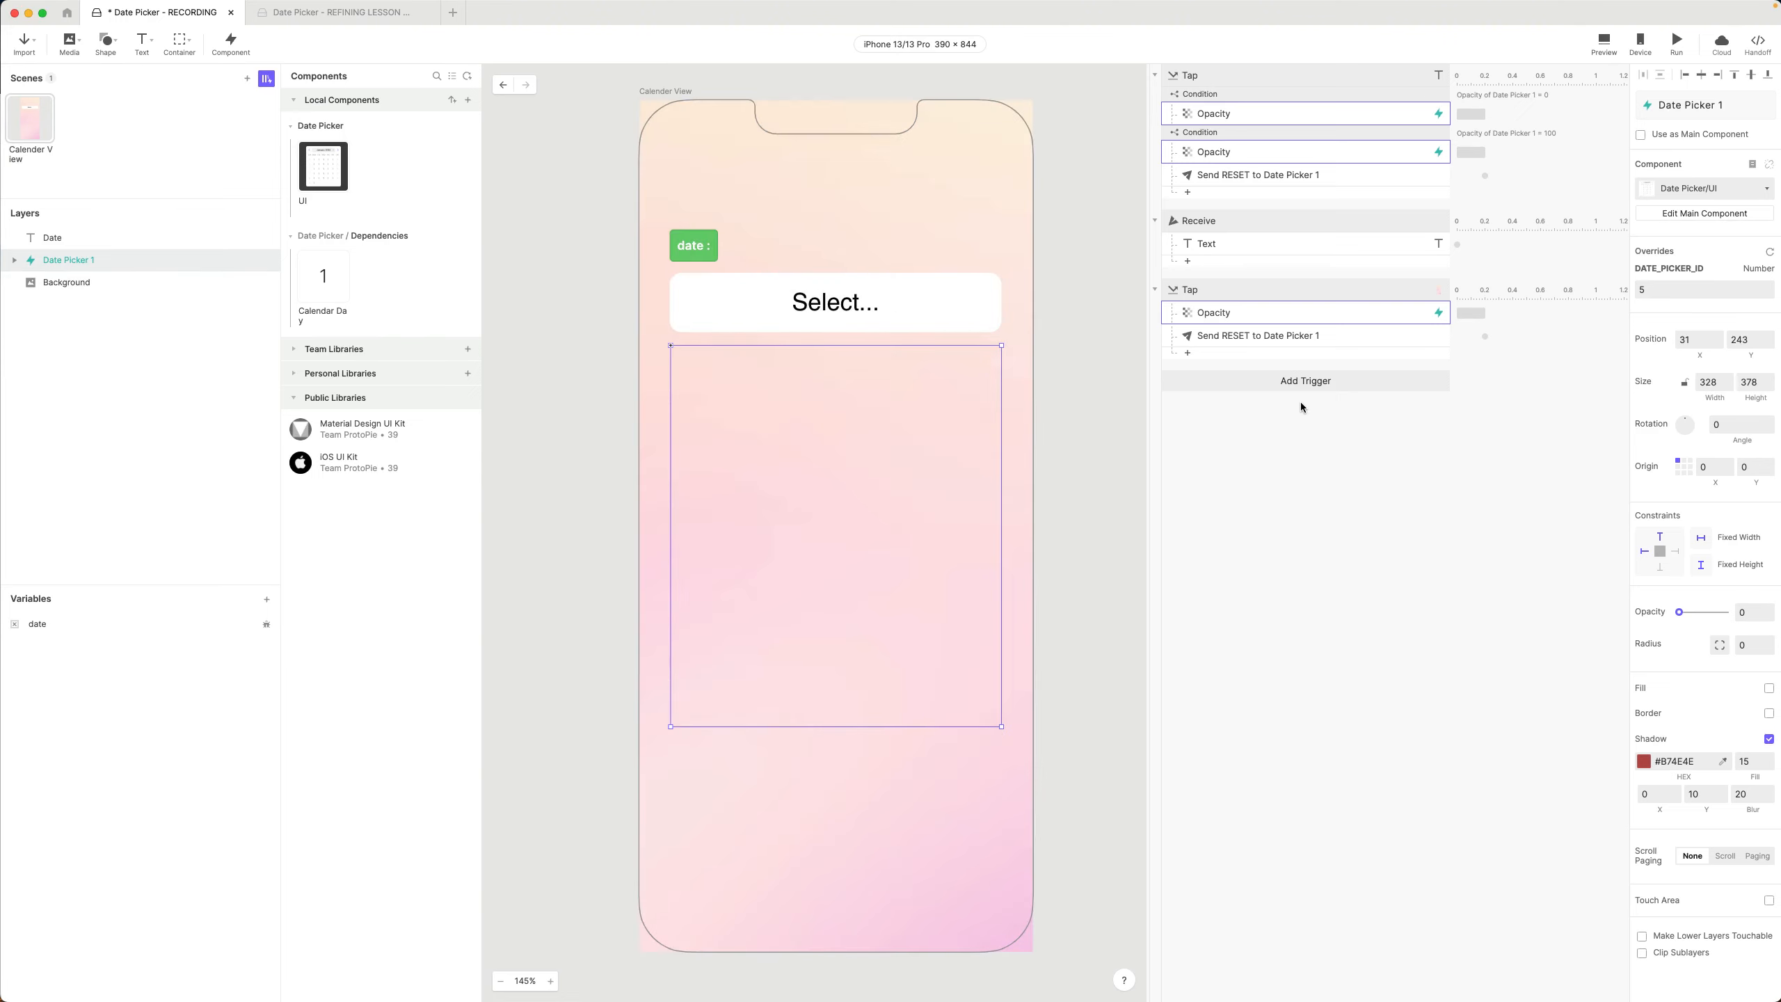
Open the Date Picker/UI main component for editing
left_click(340, 175)
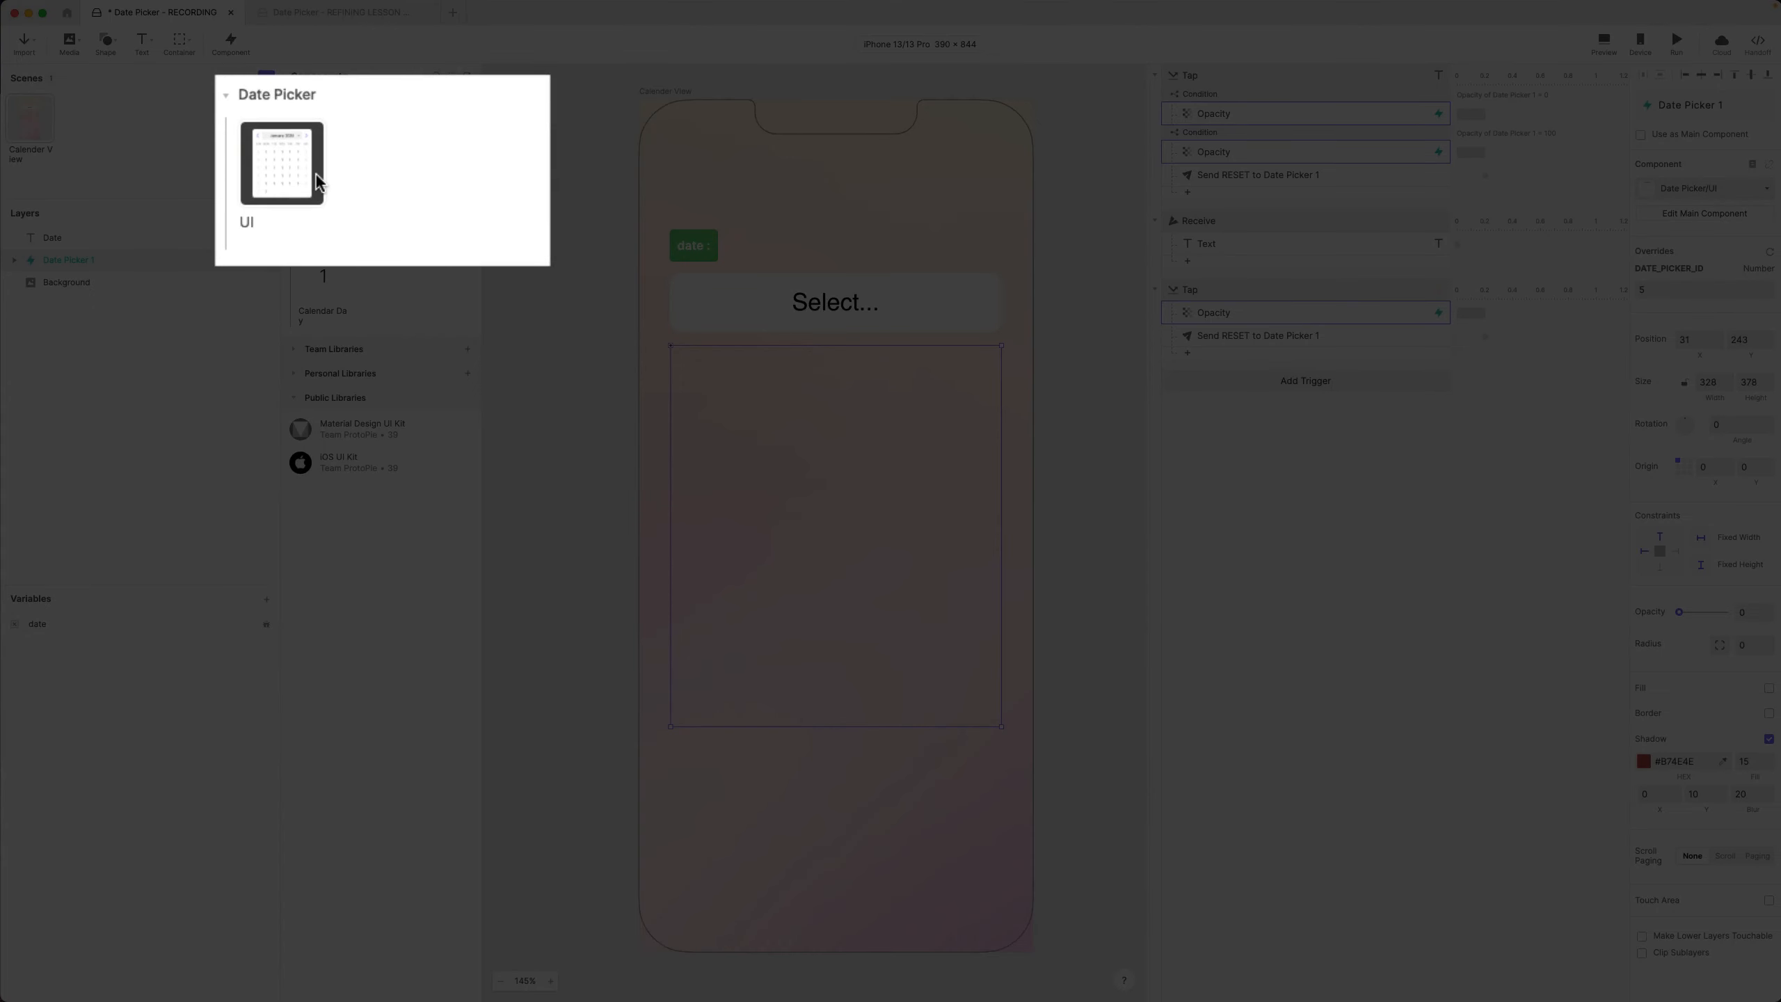
double_click(342, 175)
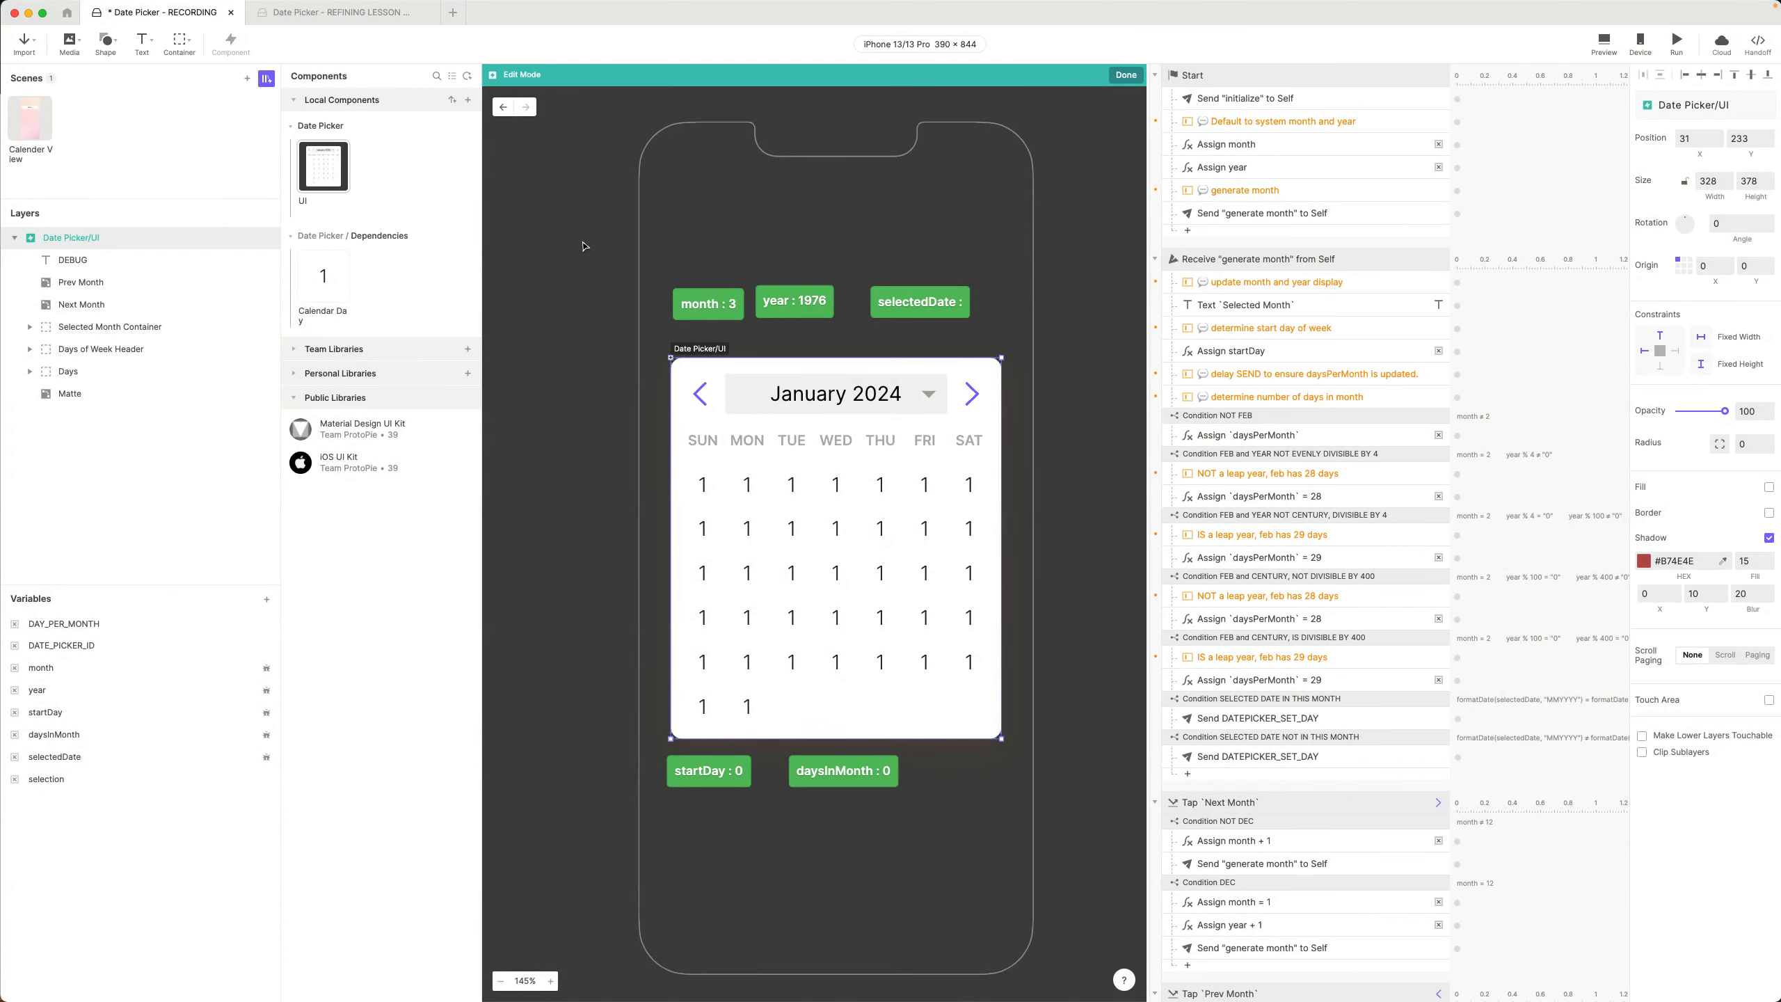
Switch to the Figma design file, locate the Quick Select frame, and collapse the Days group of the Calender View
key("super+Tab")
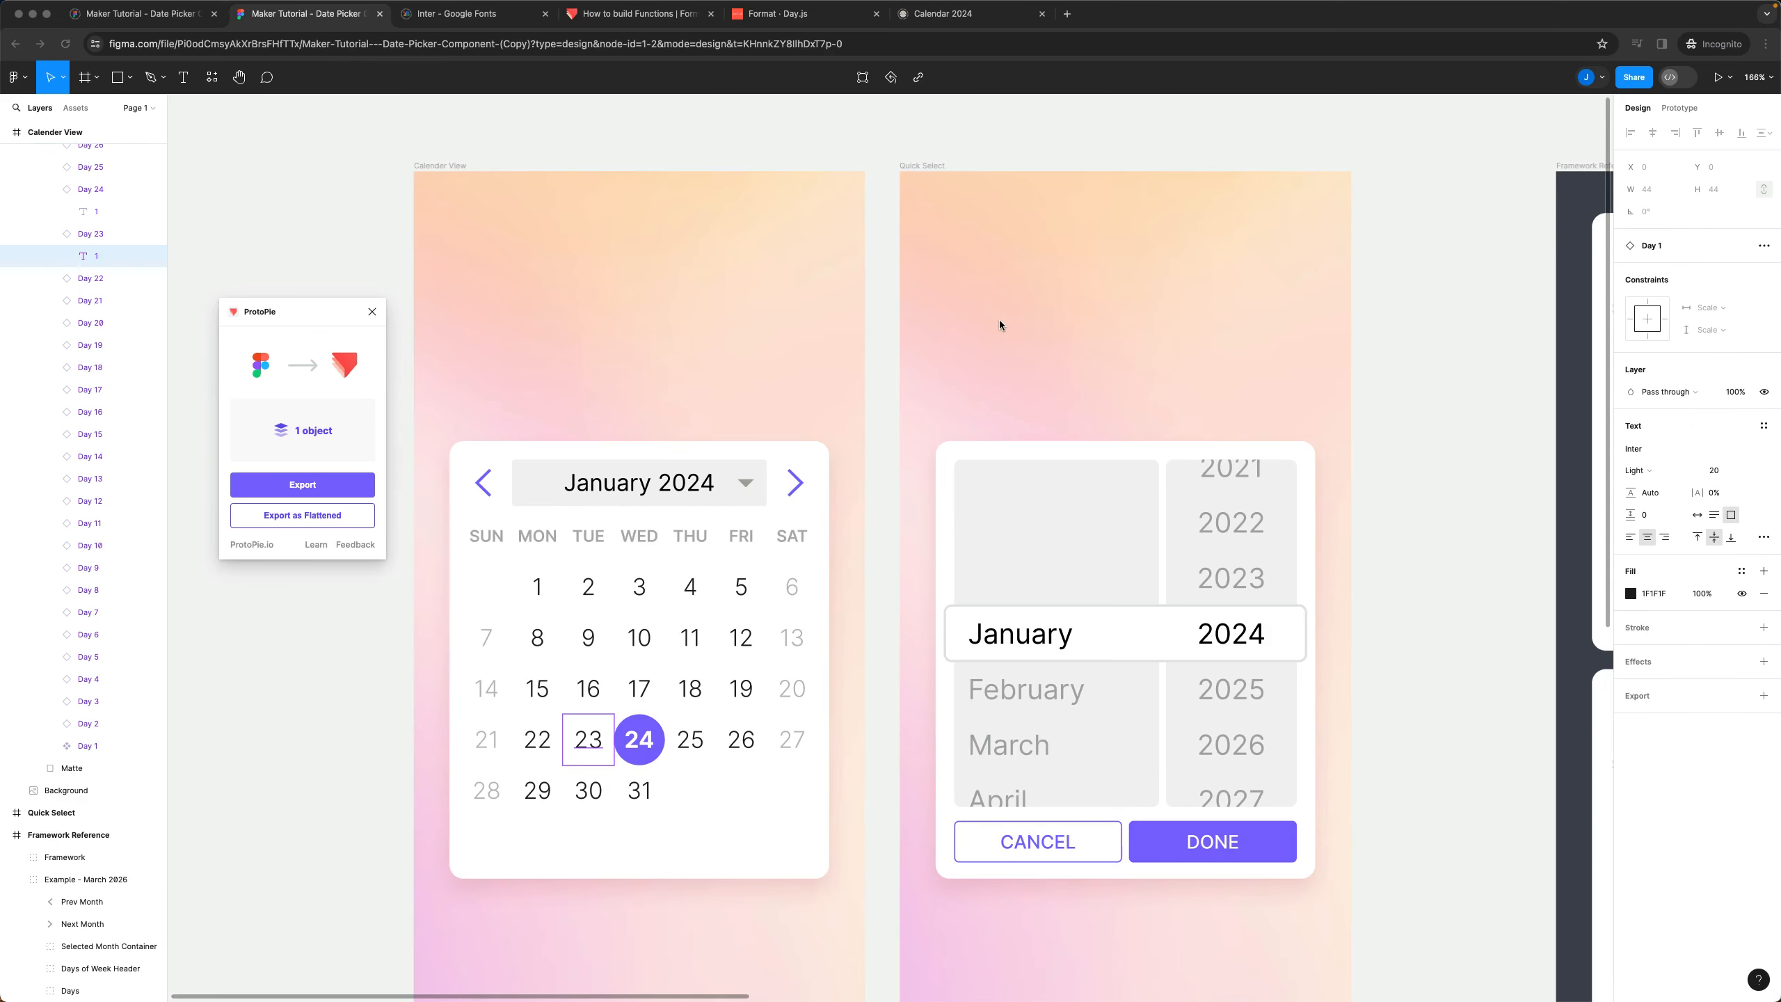
scroll(1019, 463, "down", 2)
scroll(1019, 463, "up", 1)
scroll(1030, 458, "right", 1)
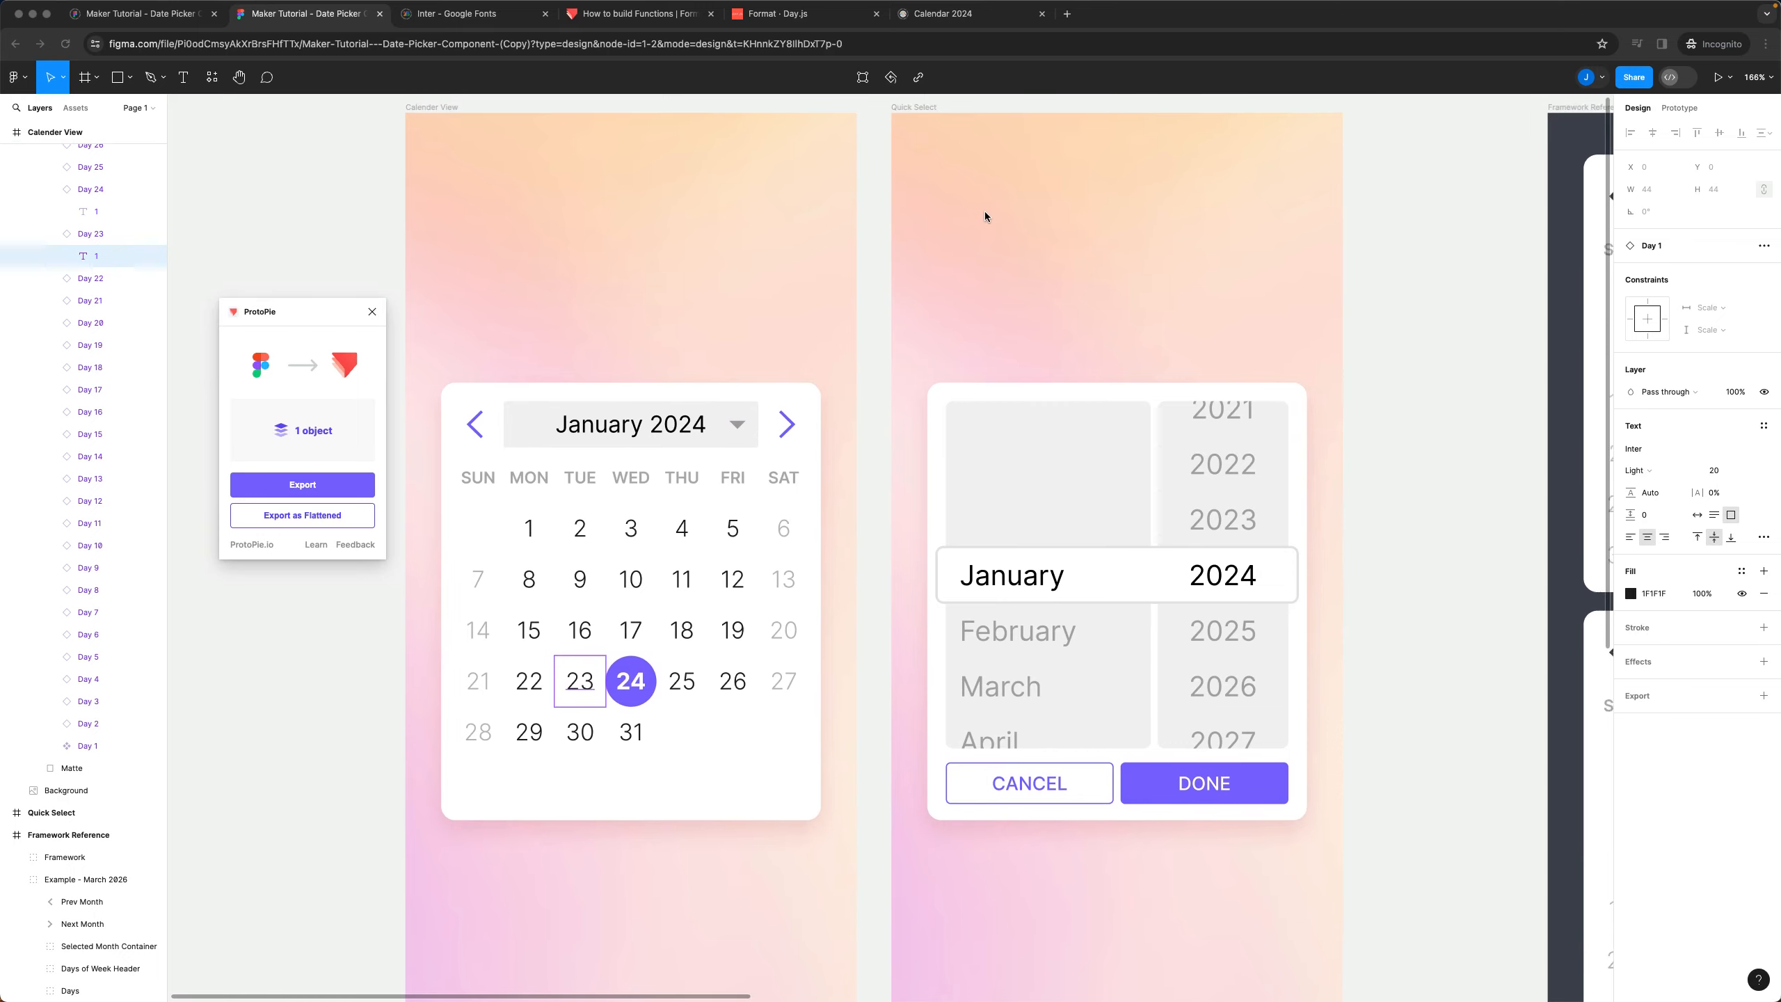
left_click(883, 118)
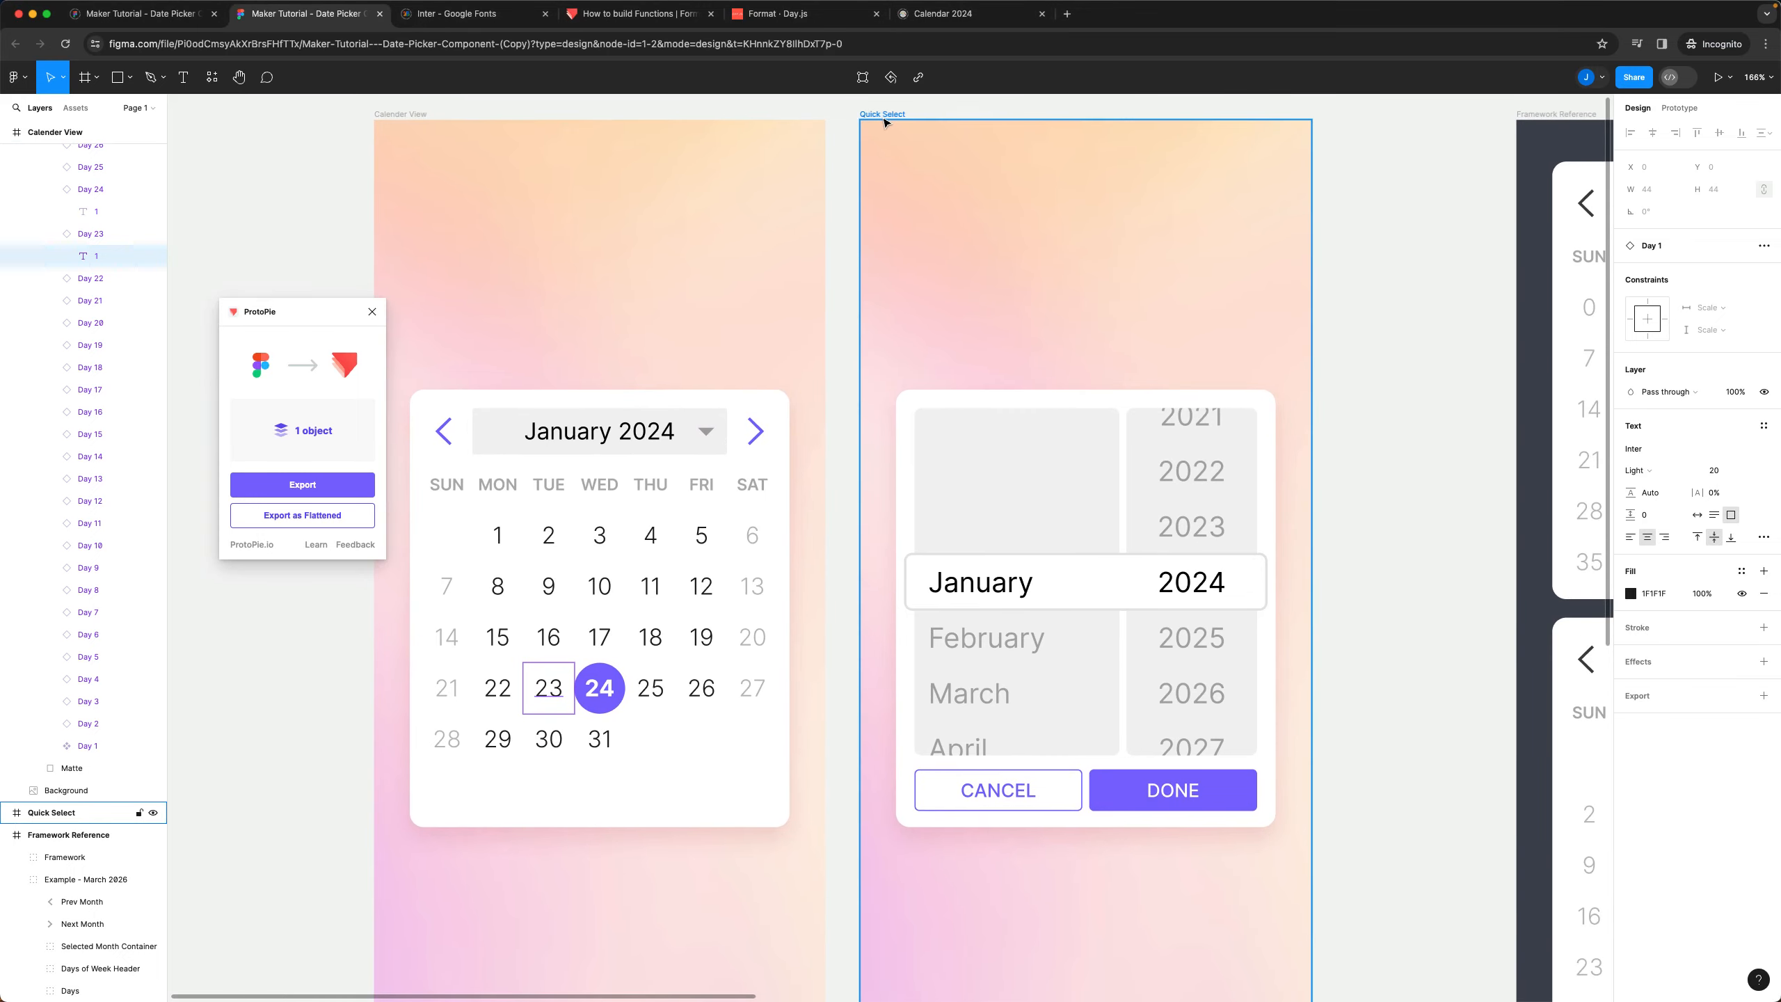
scroll(91, 336, "up", 4)
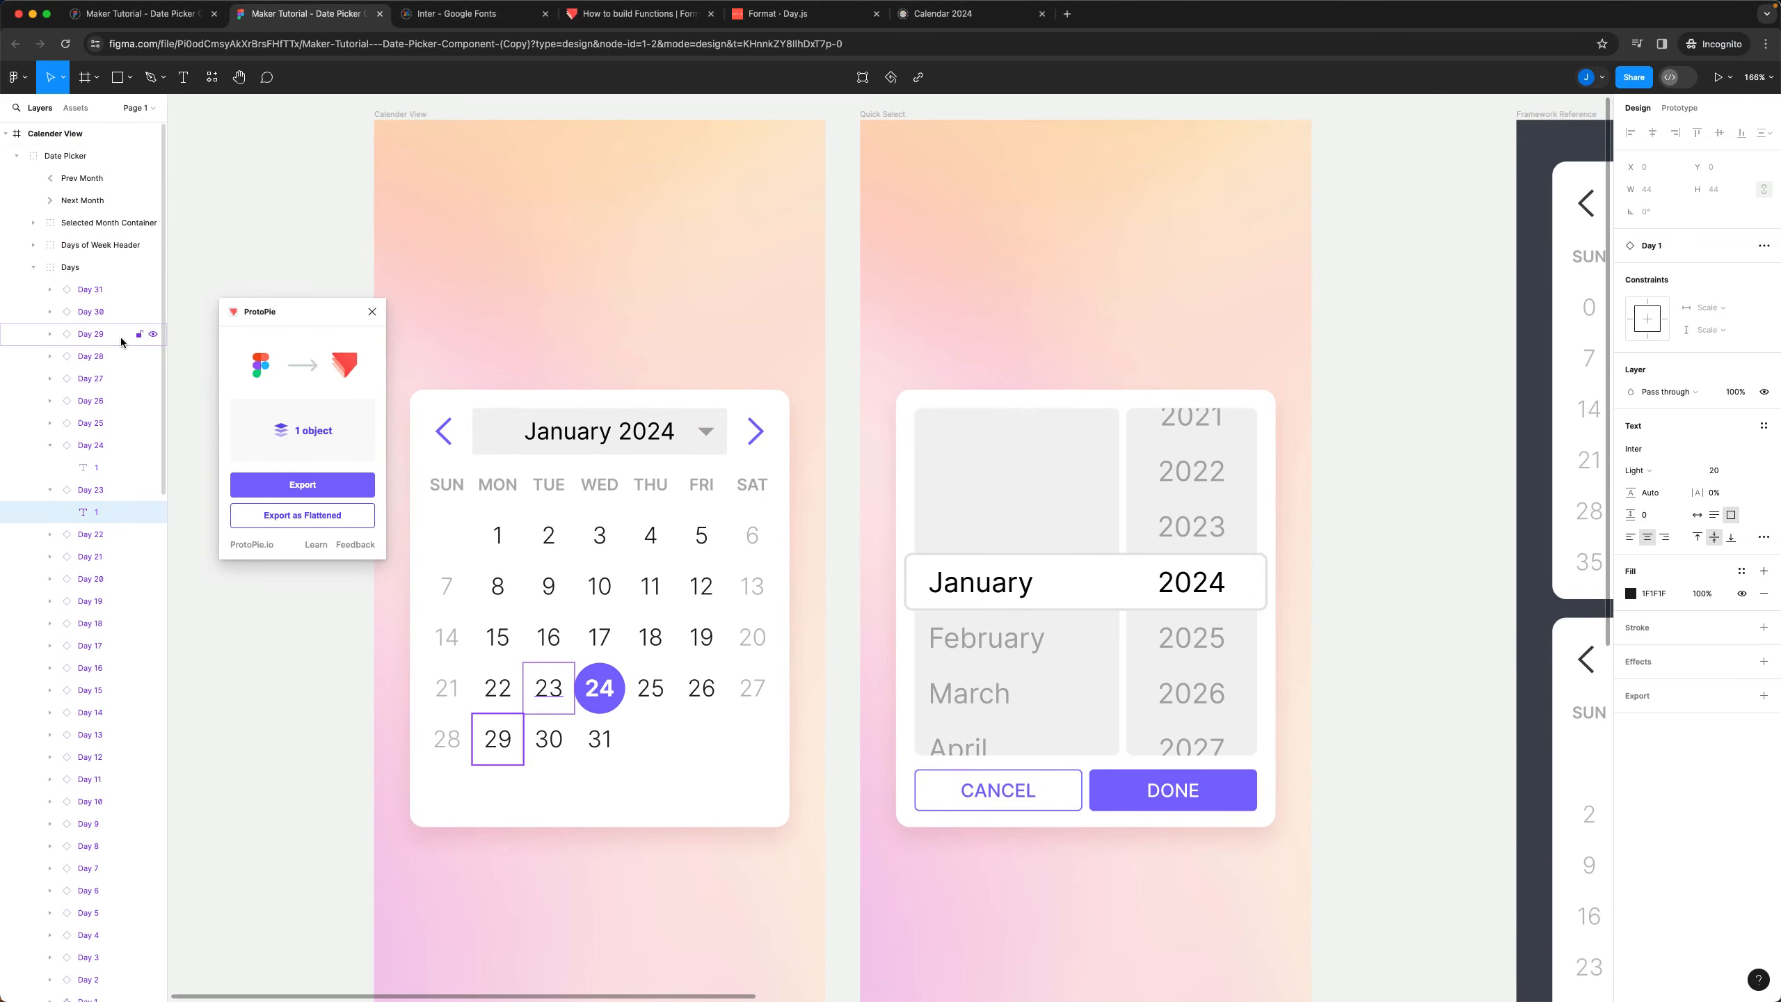
left_click(38, 269)
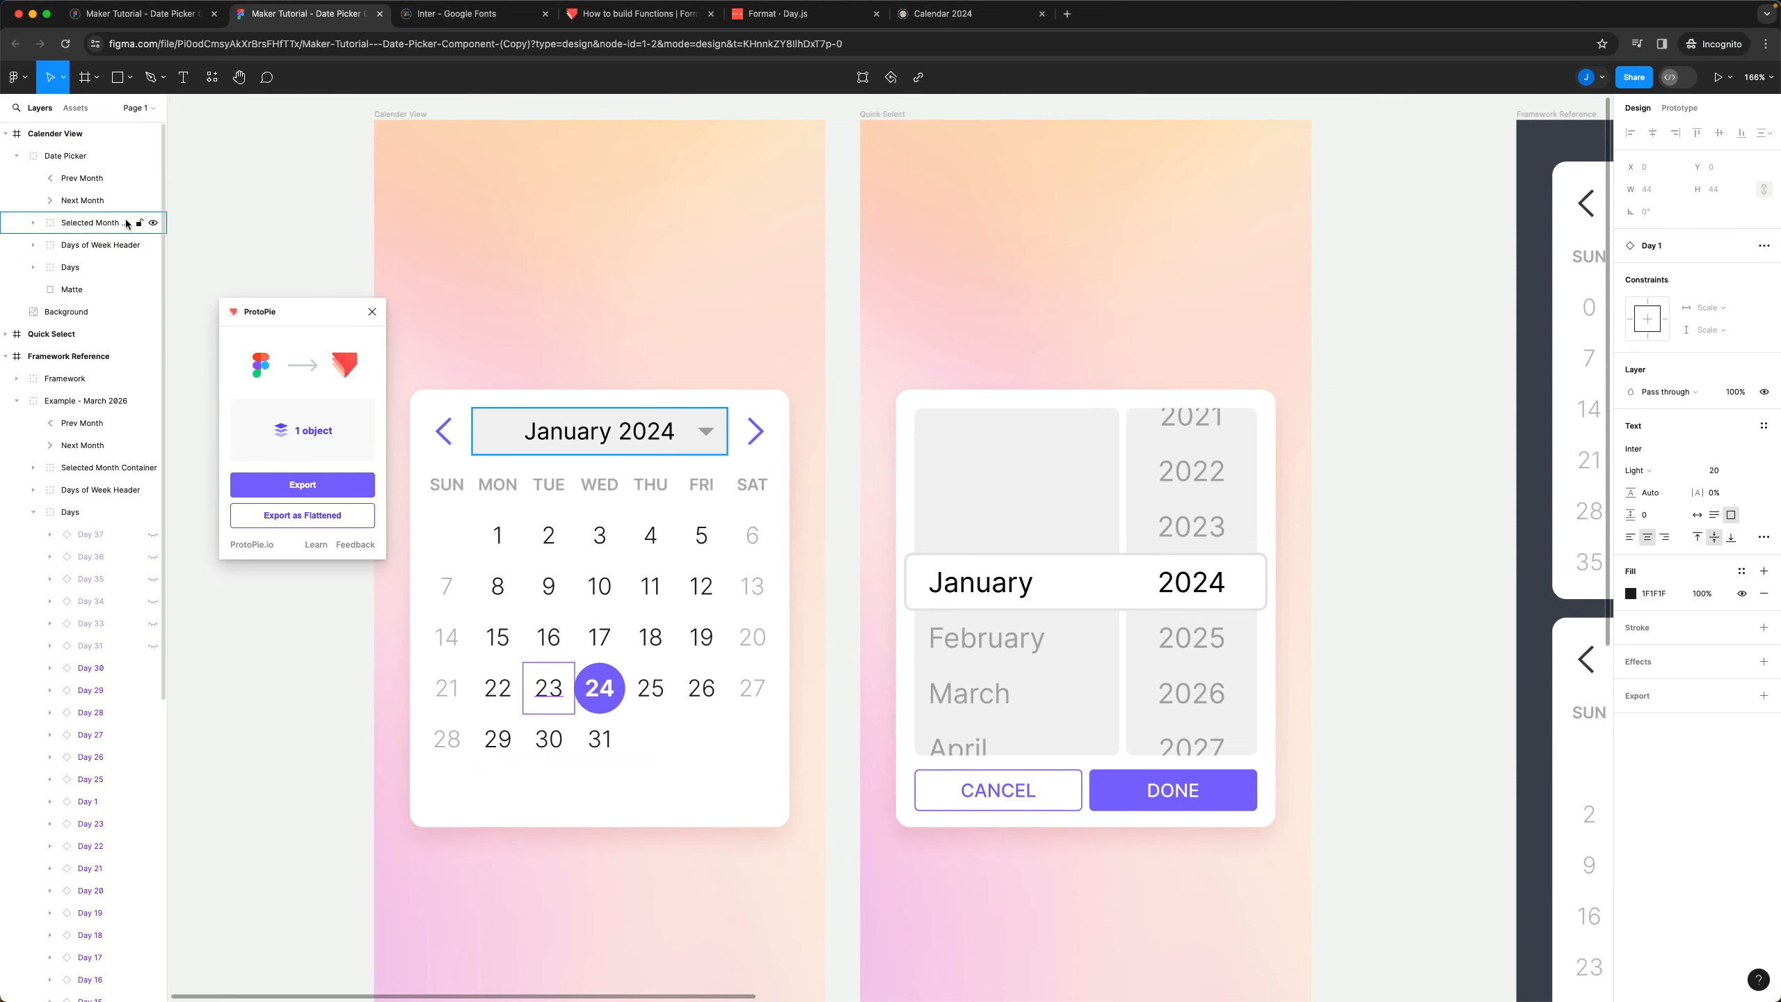
Expand the Quick Select frame, select its Date Picker group, and expand the group to examine its layers
left_click(5, 334)
left_click(55, 358)
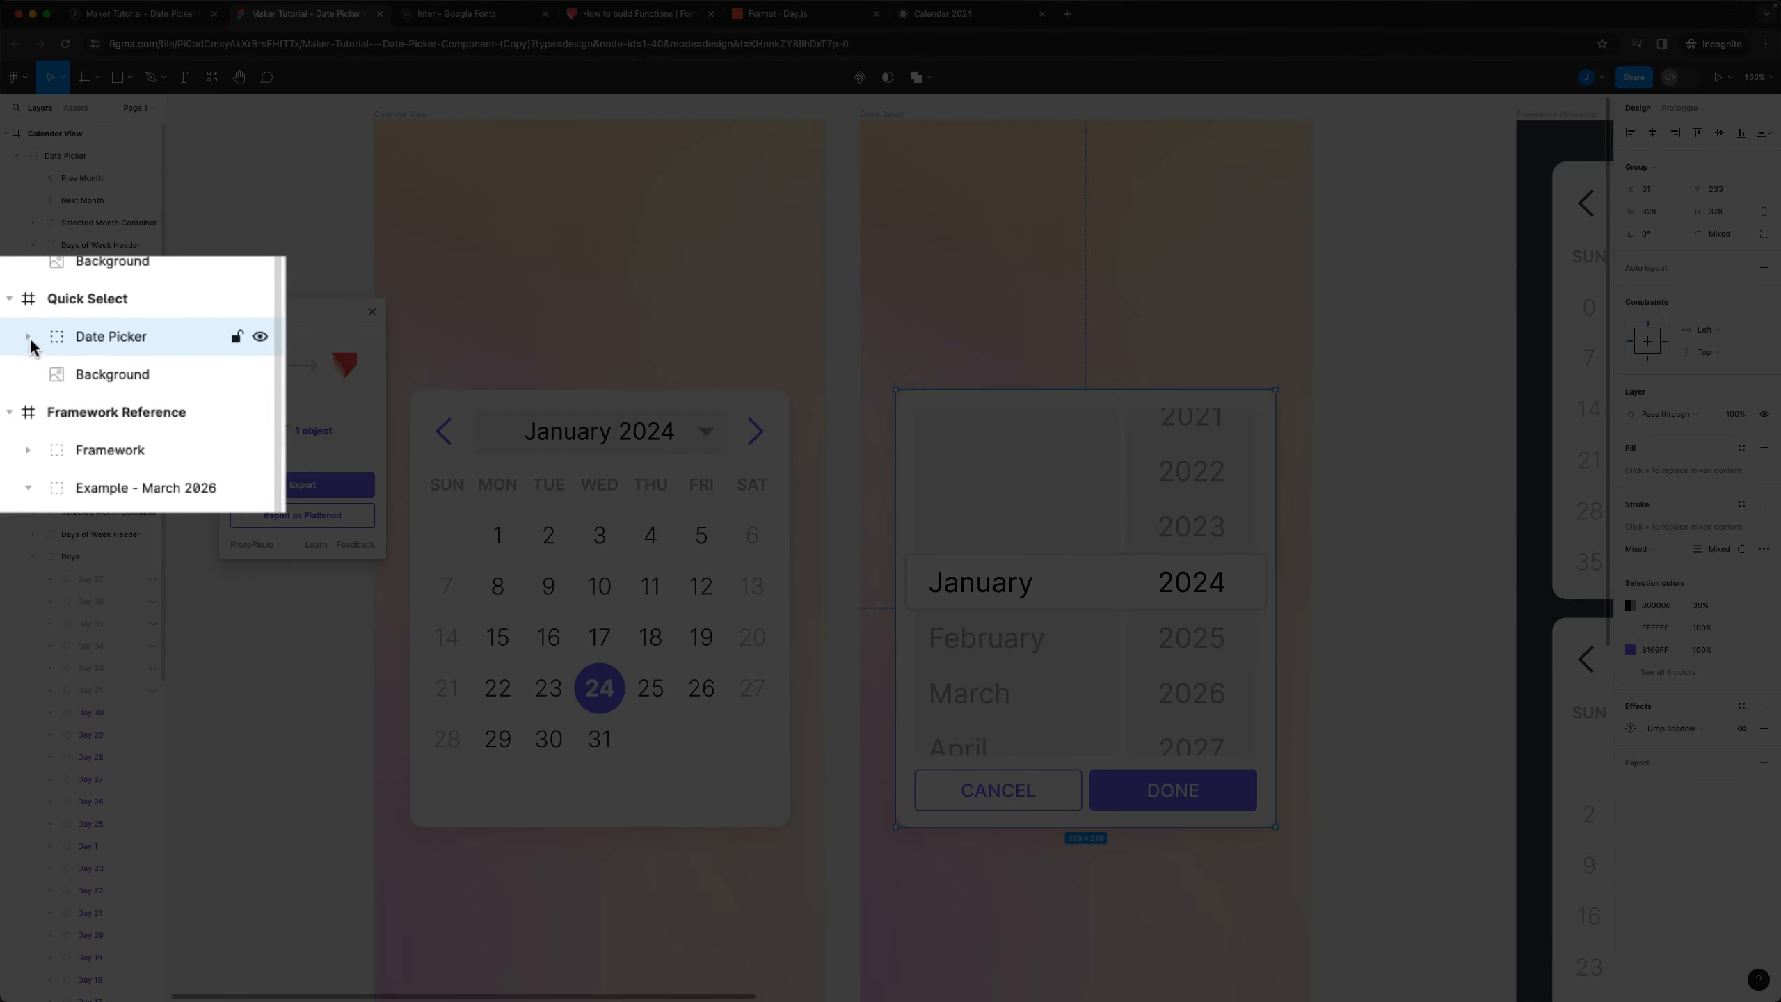
left_click(16, 357)
left_click(115, 374)
left_click(55, 373)
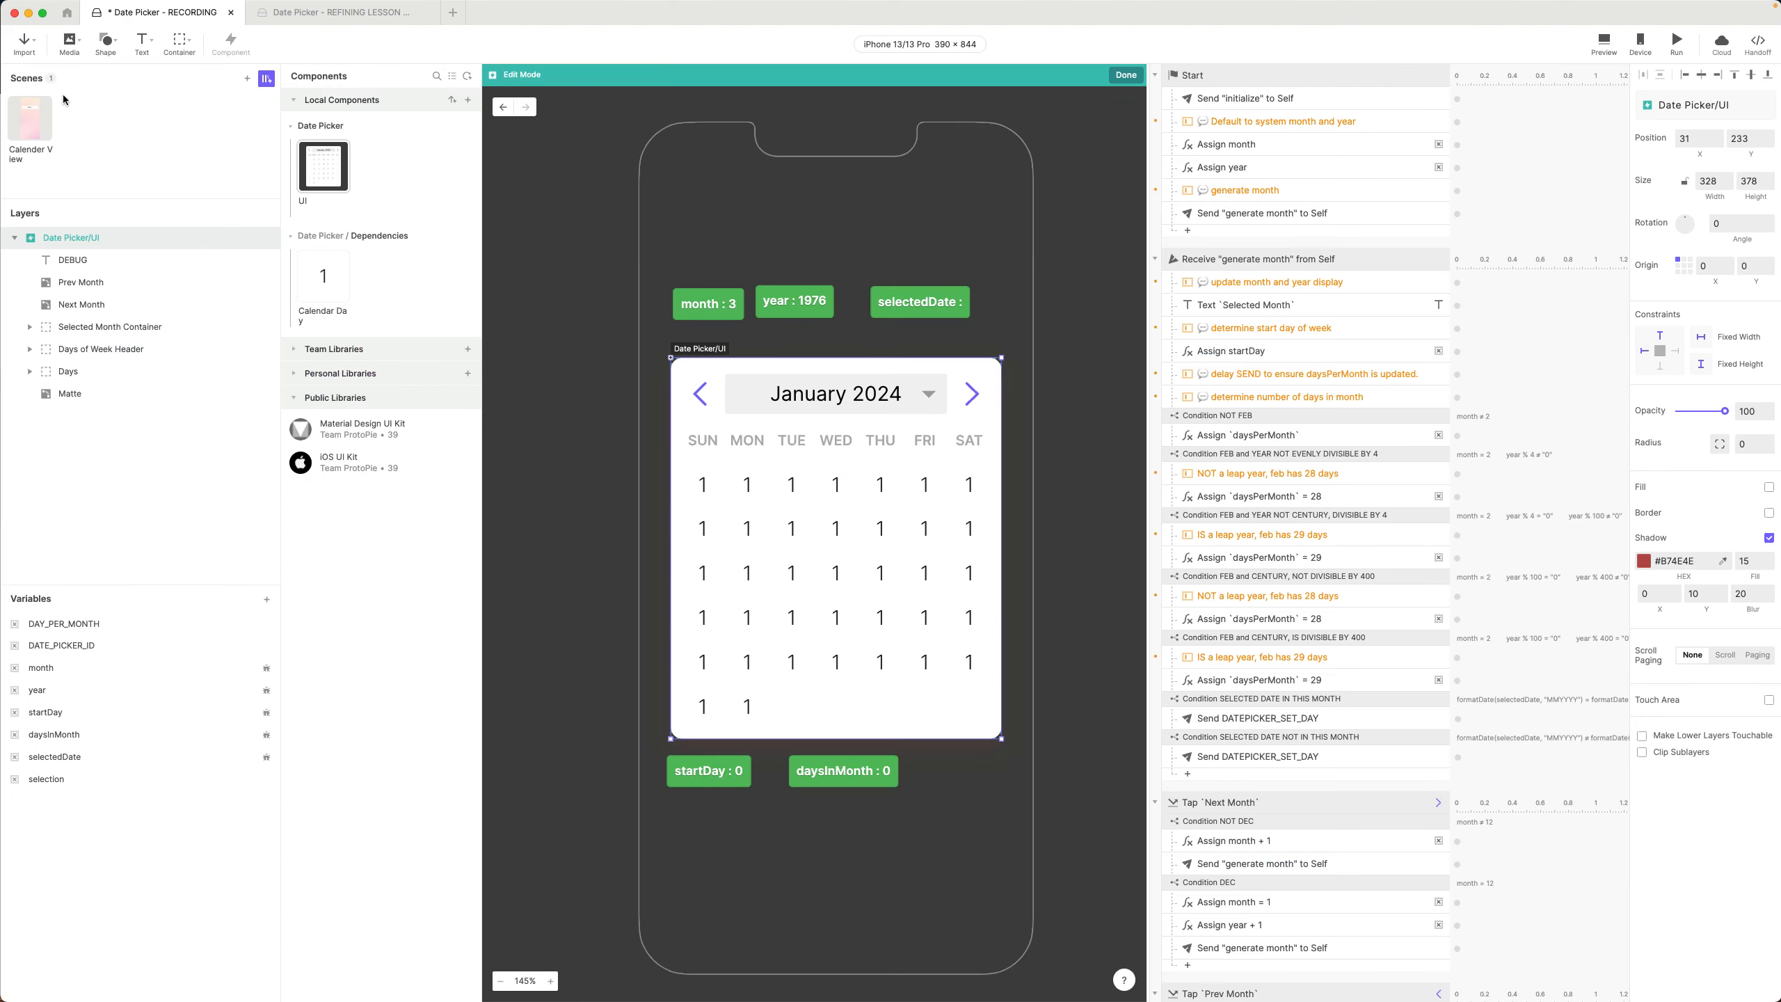
Switch back to ProtoPie, deselect the Date Picker/UI component, and return to the Calender View scene
left_click(375, 161)
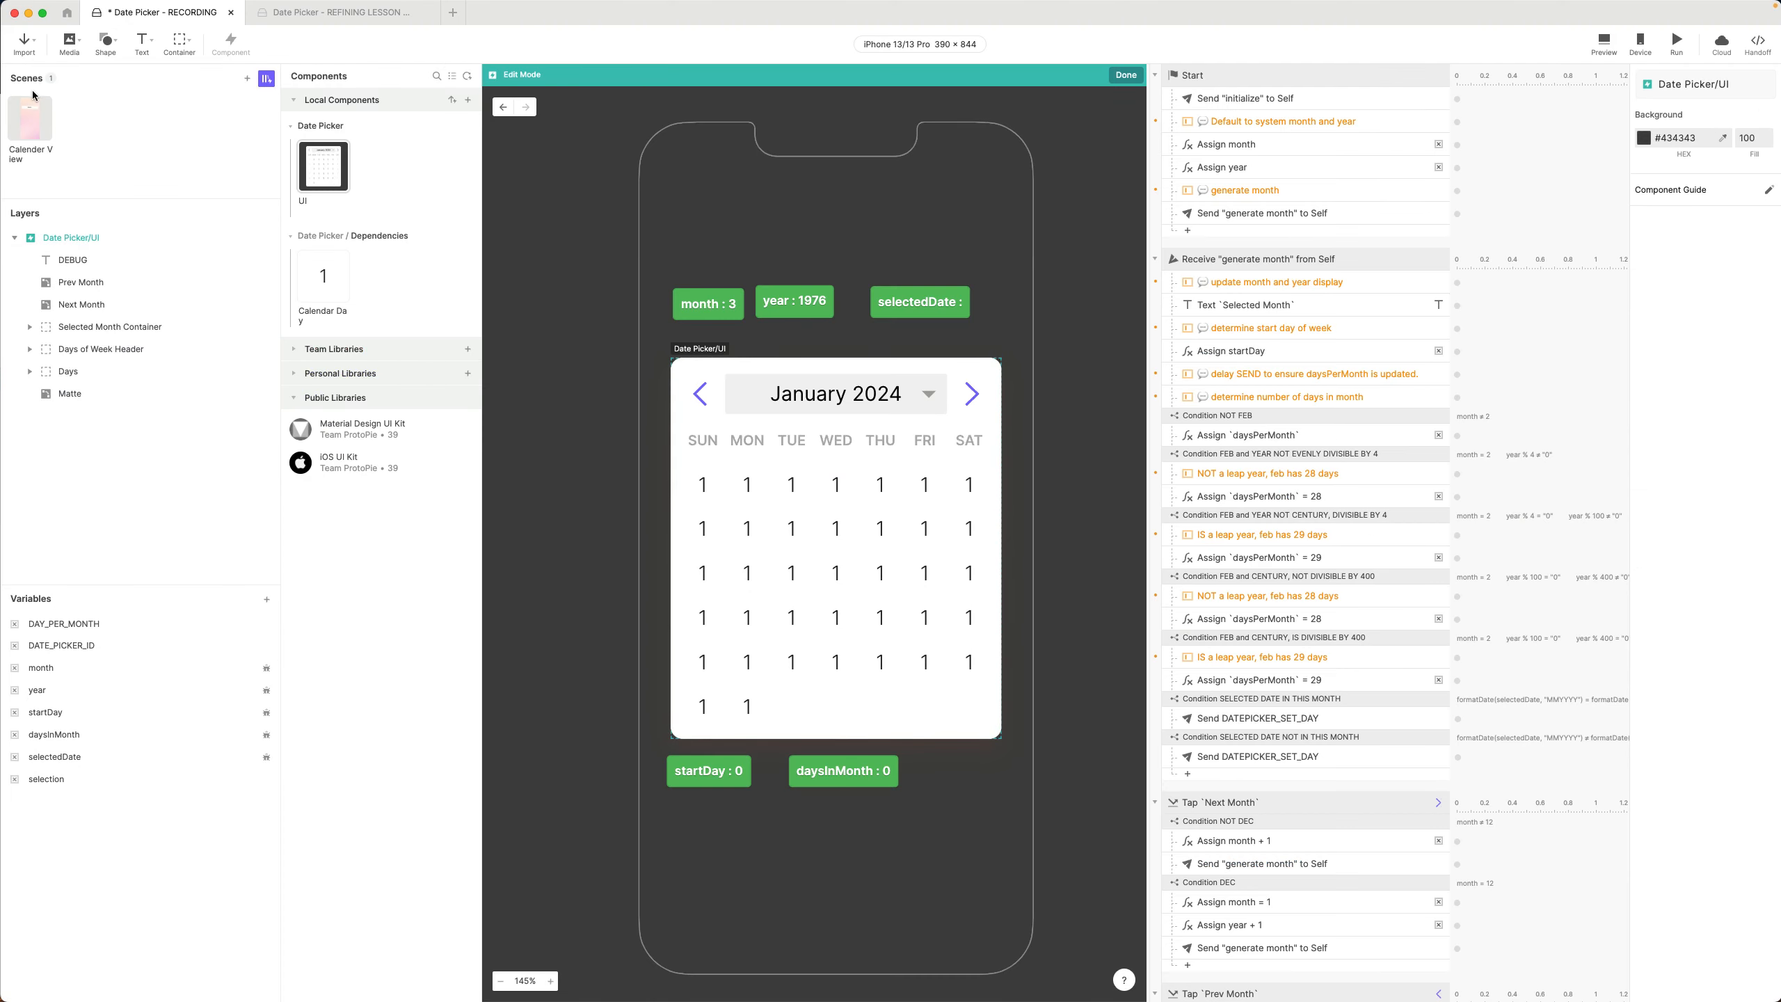
left_click(32, 122)
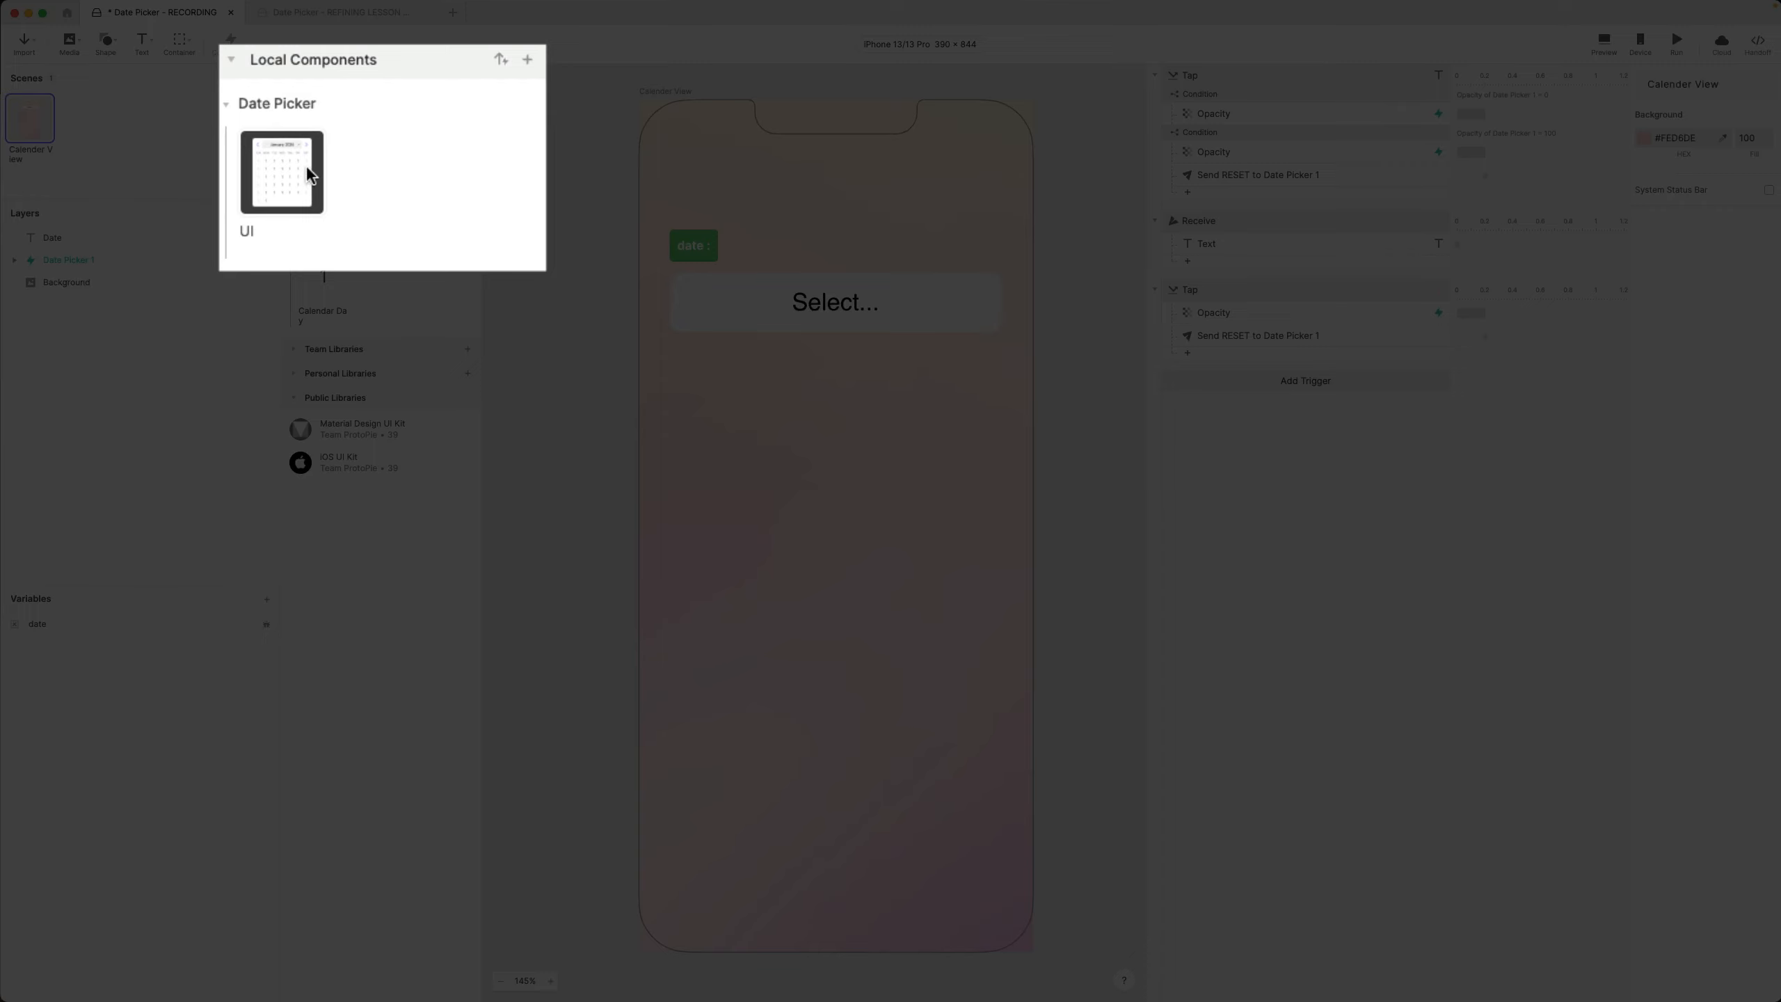
Open the Date Picker/UI component for editing and export the Quick Select group from Figma into it
double_click(320, 170)
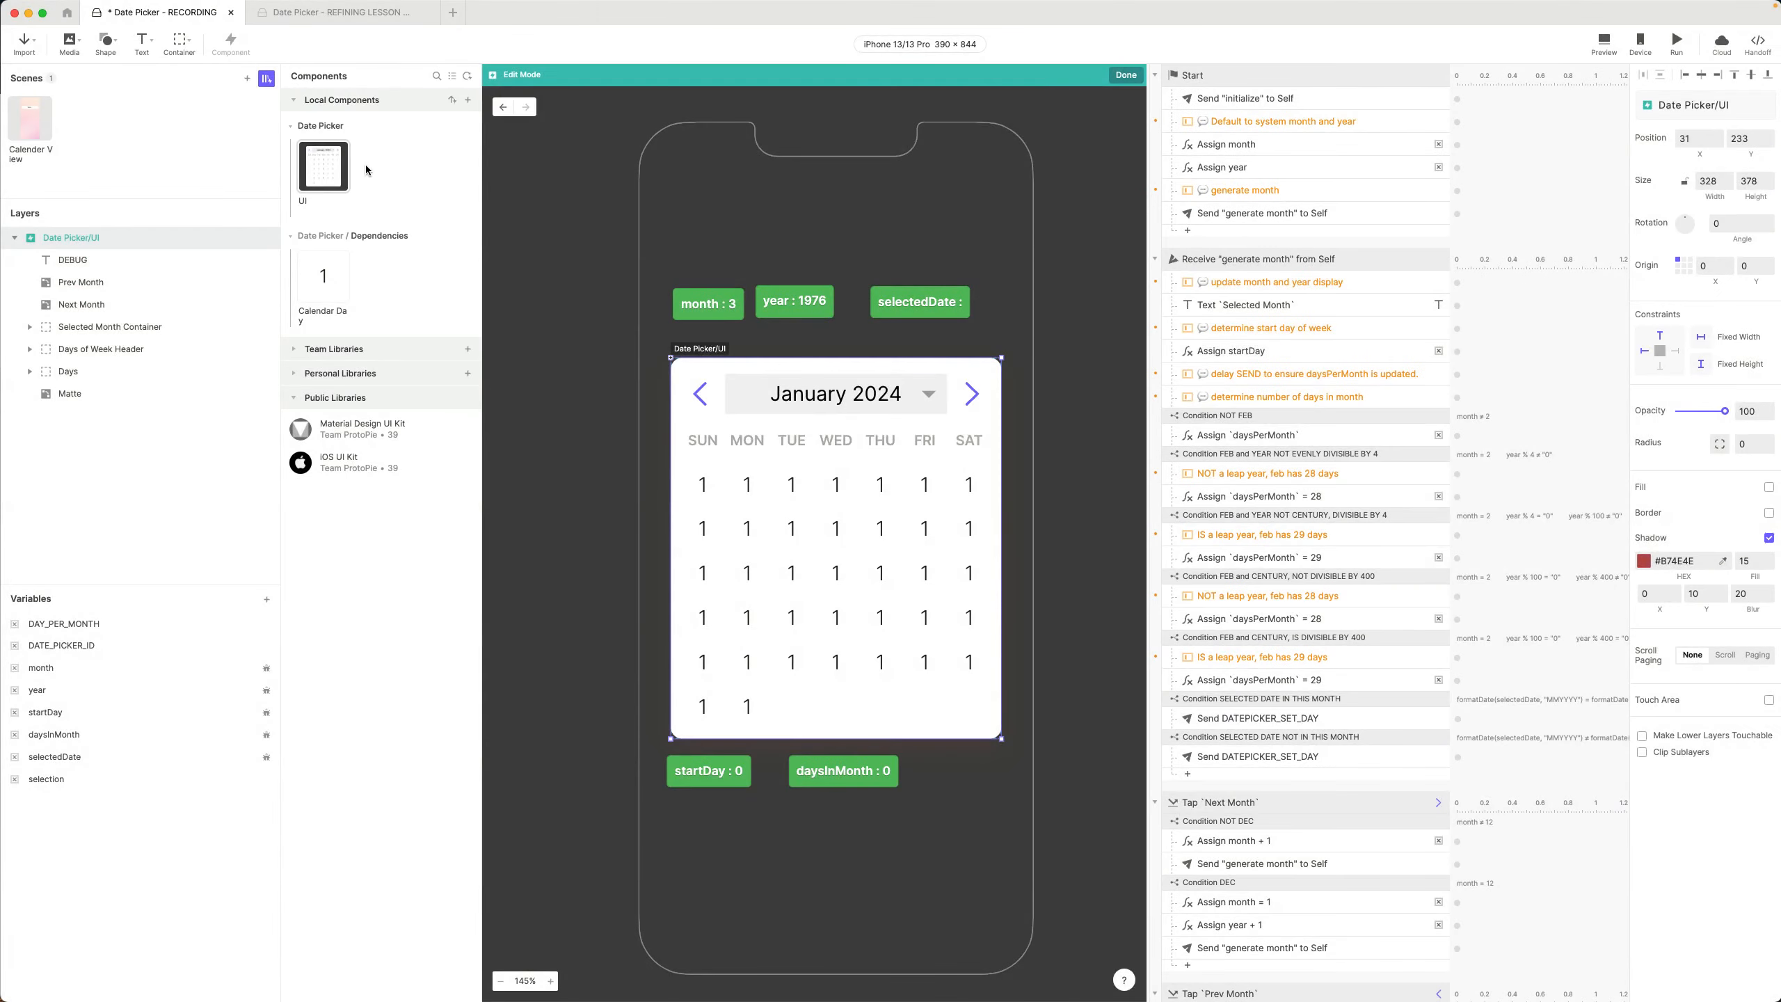
key("super+Tab")
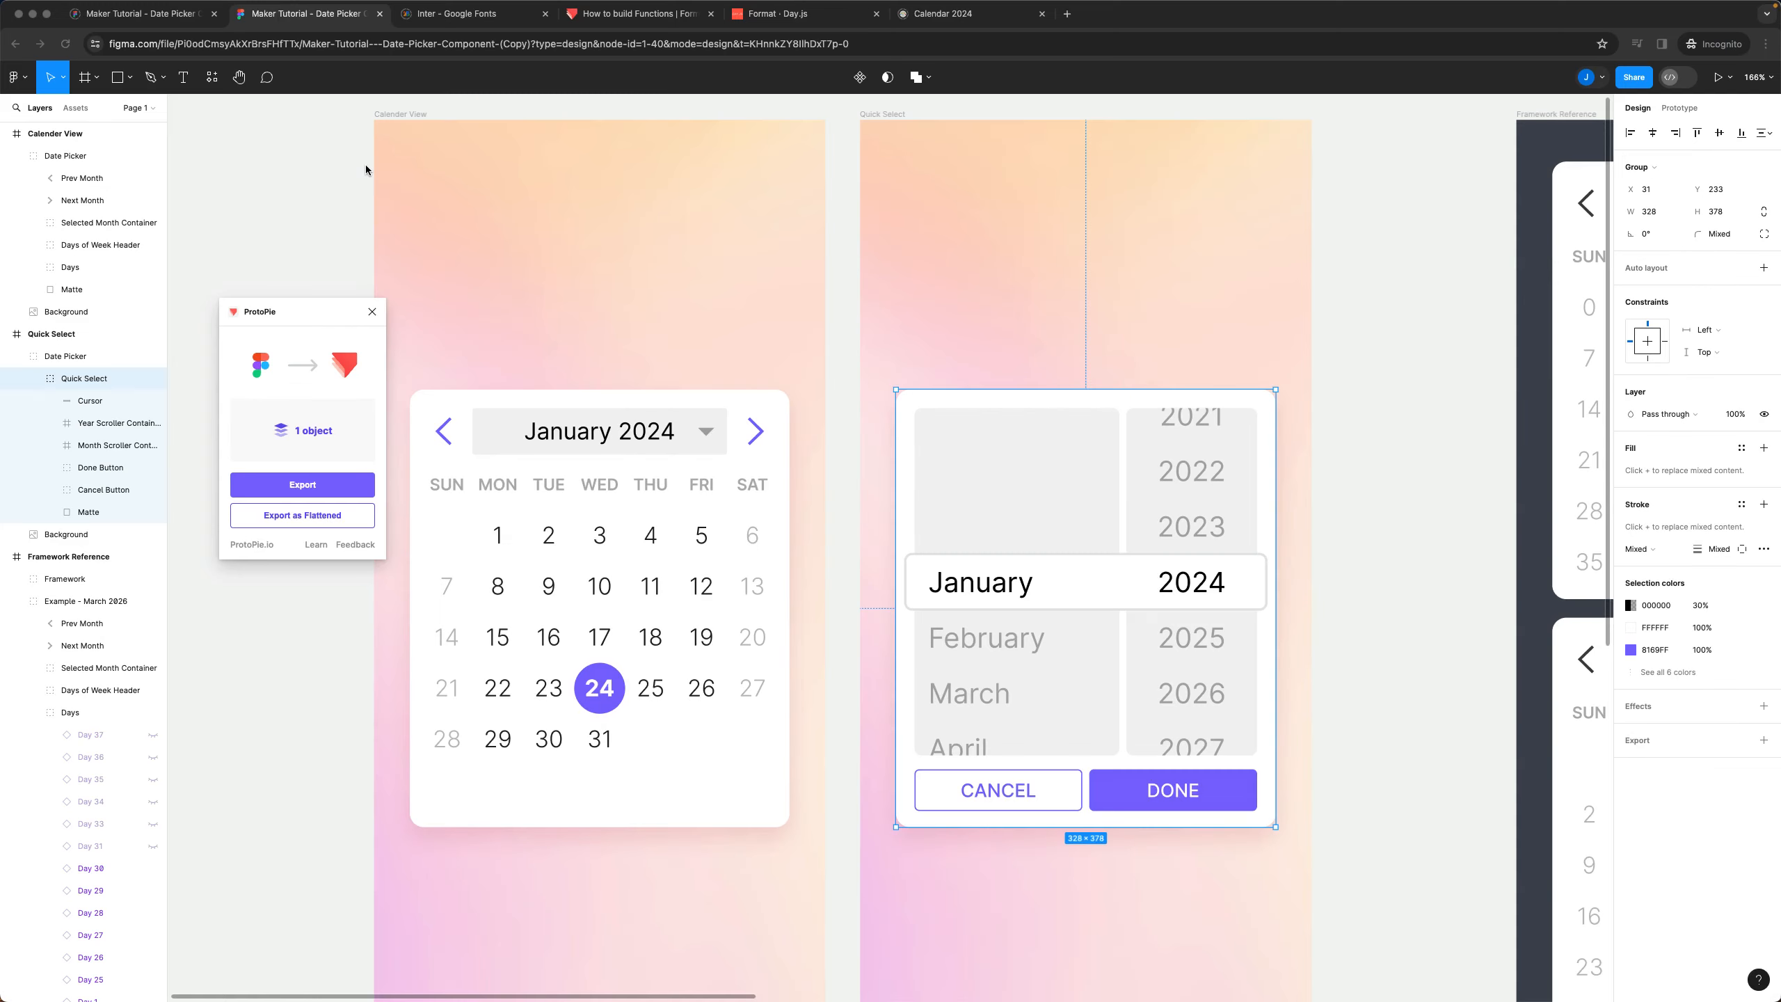
left_click(320, 485)
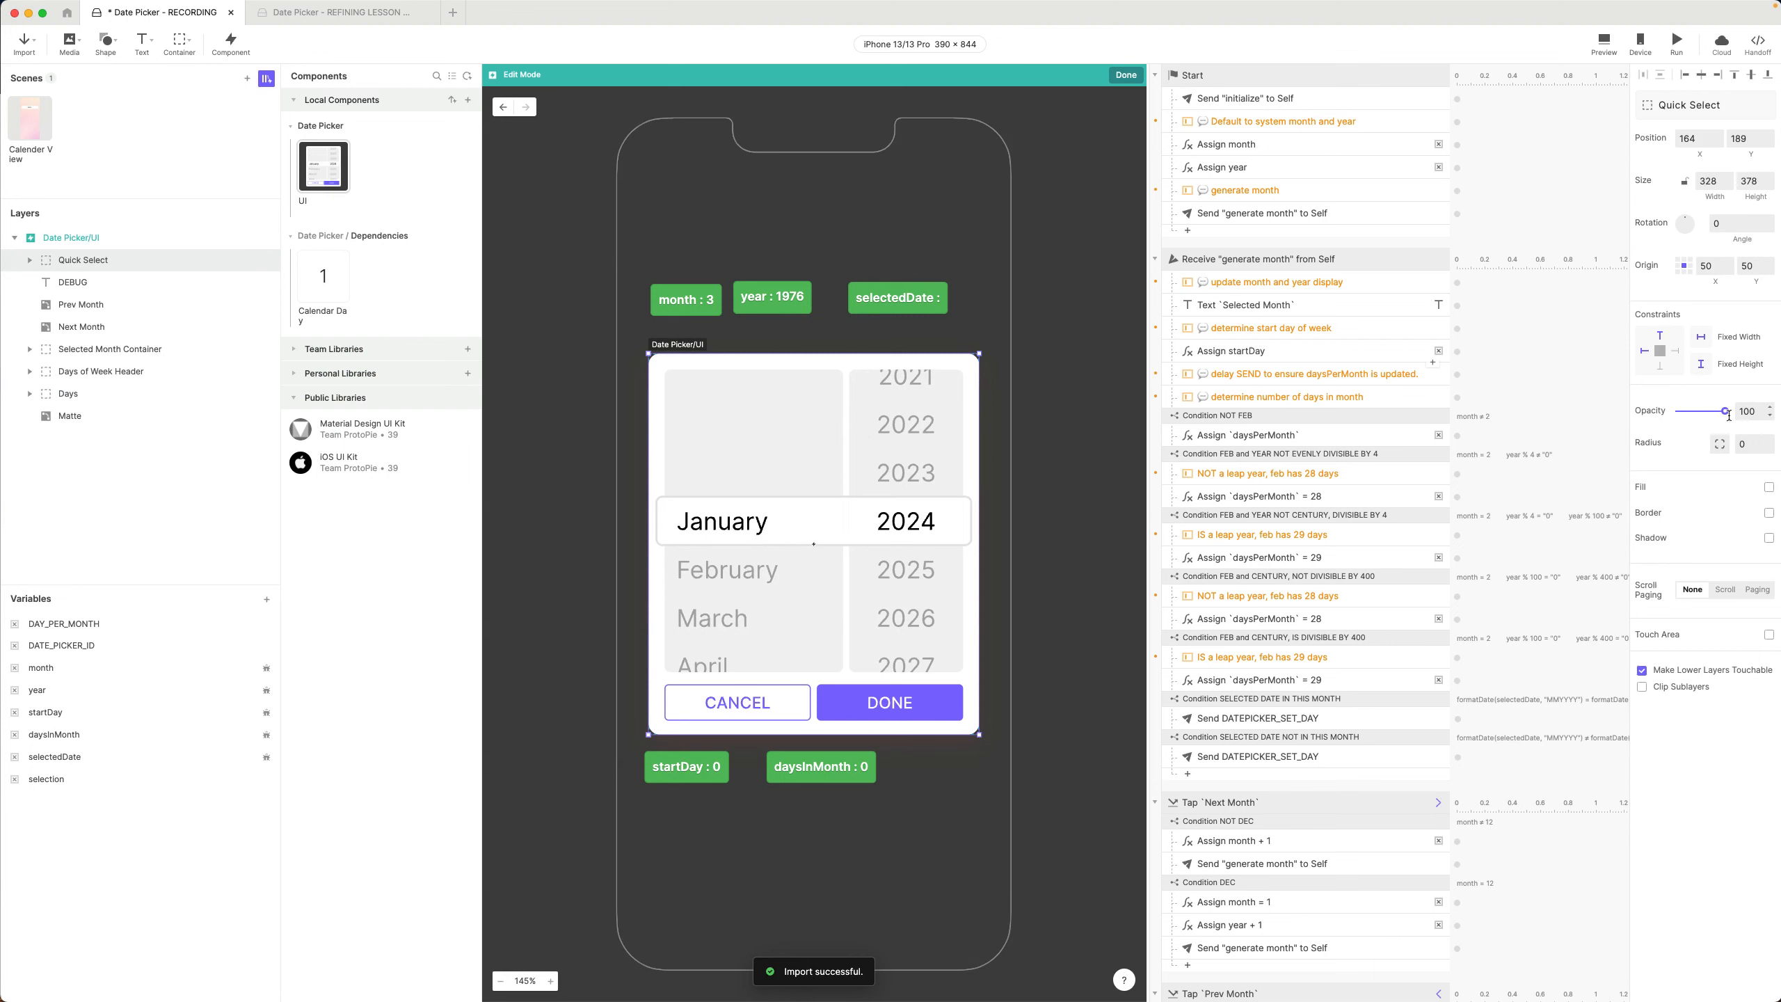
Compare Quick Select with the calendar beneath at 0 and 100 opacity, and expand its Year and Month Scroller Containers
left_click_drag(1727, 413, 1657, 417)
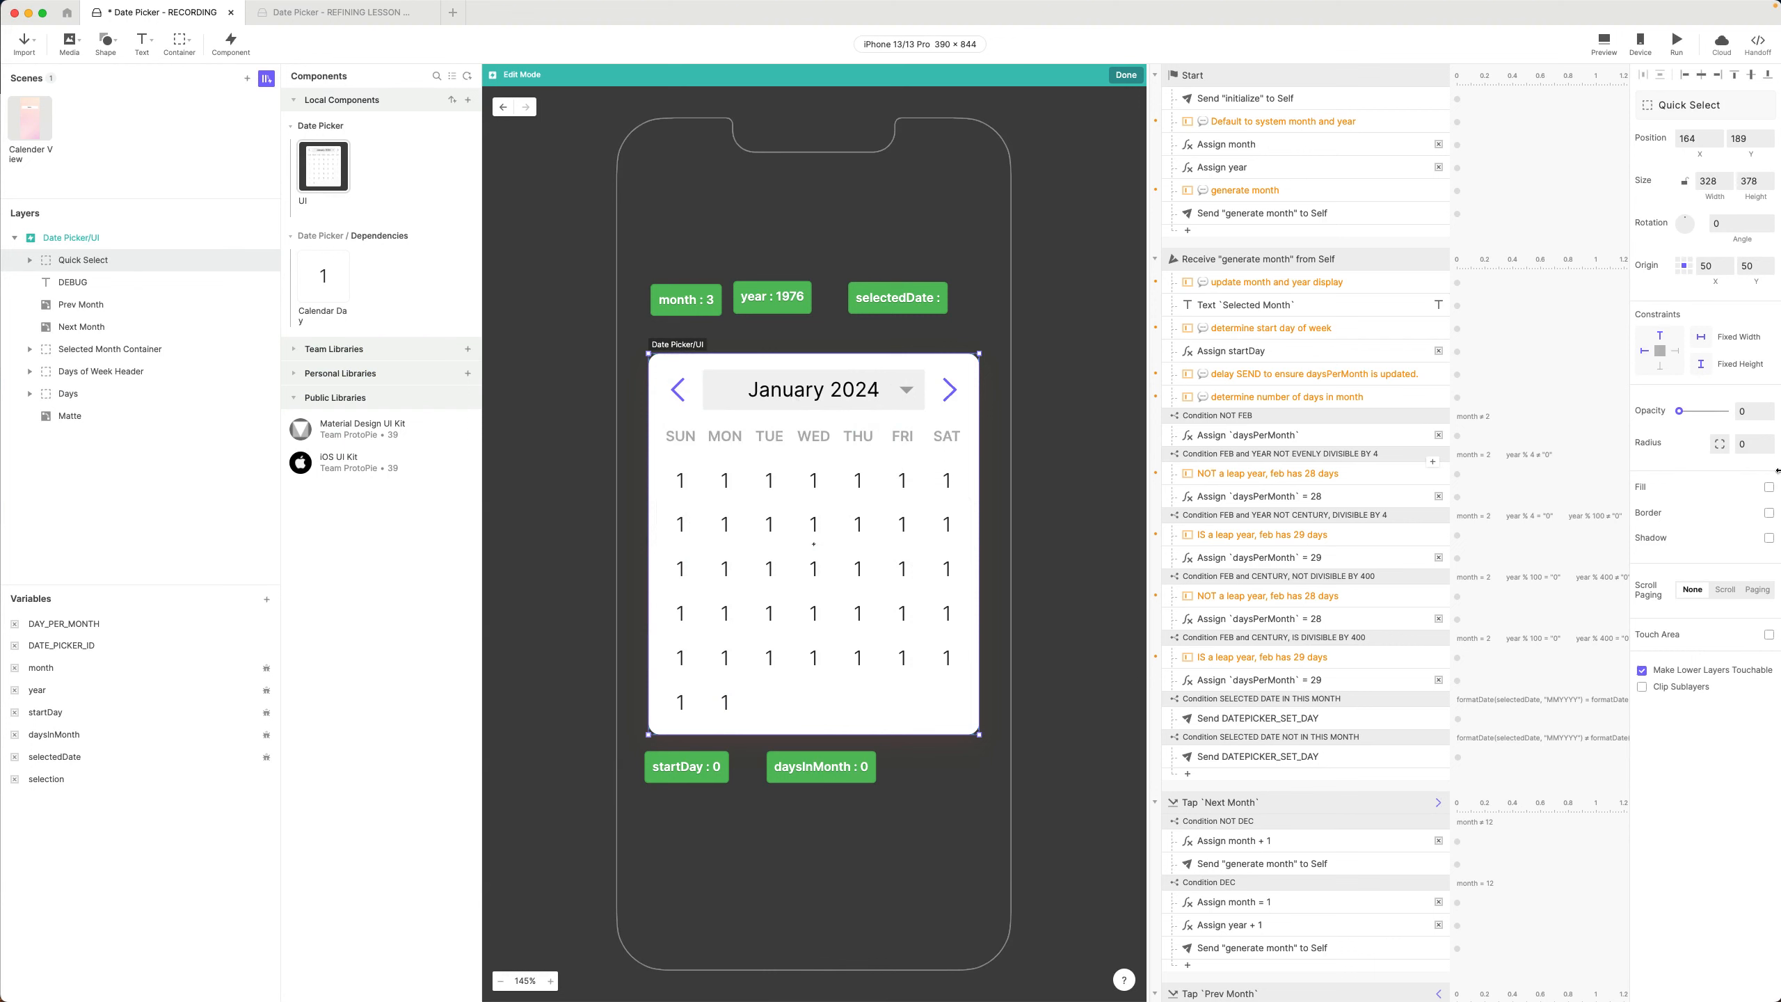
left_click_drag(1681, 412, 1725, 412)
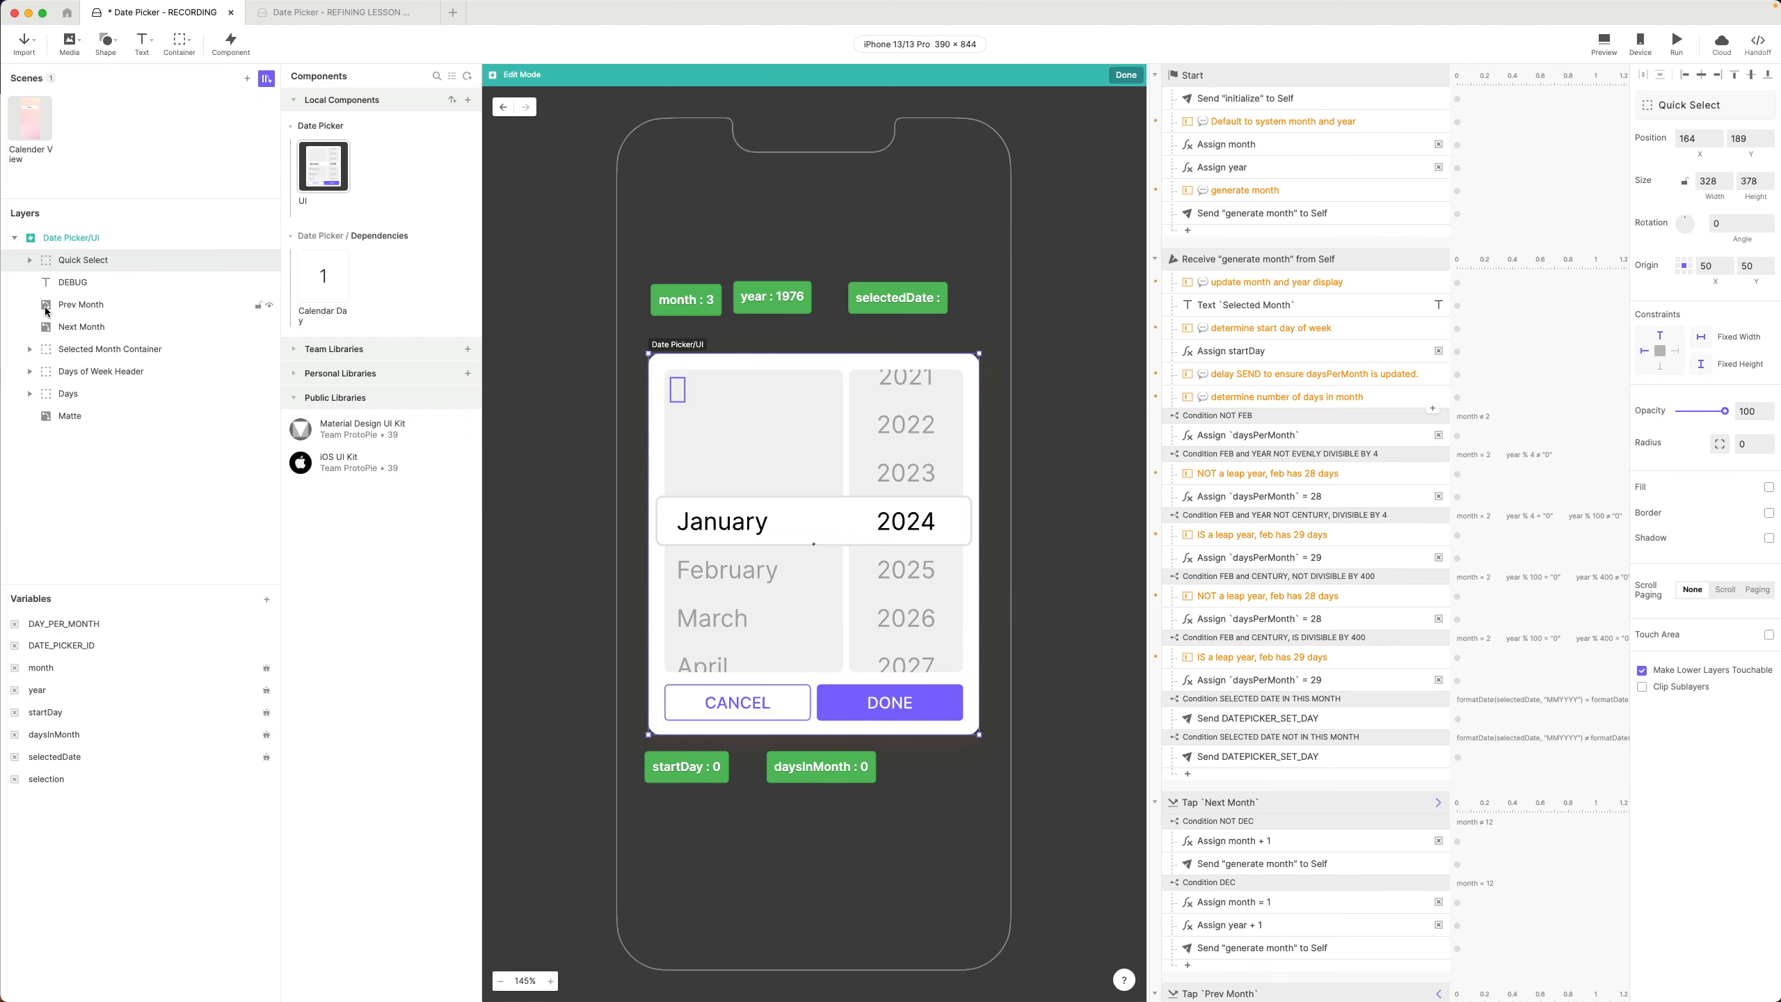
left_click(29, 259)
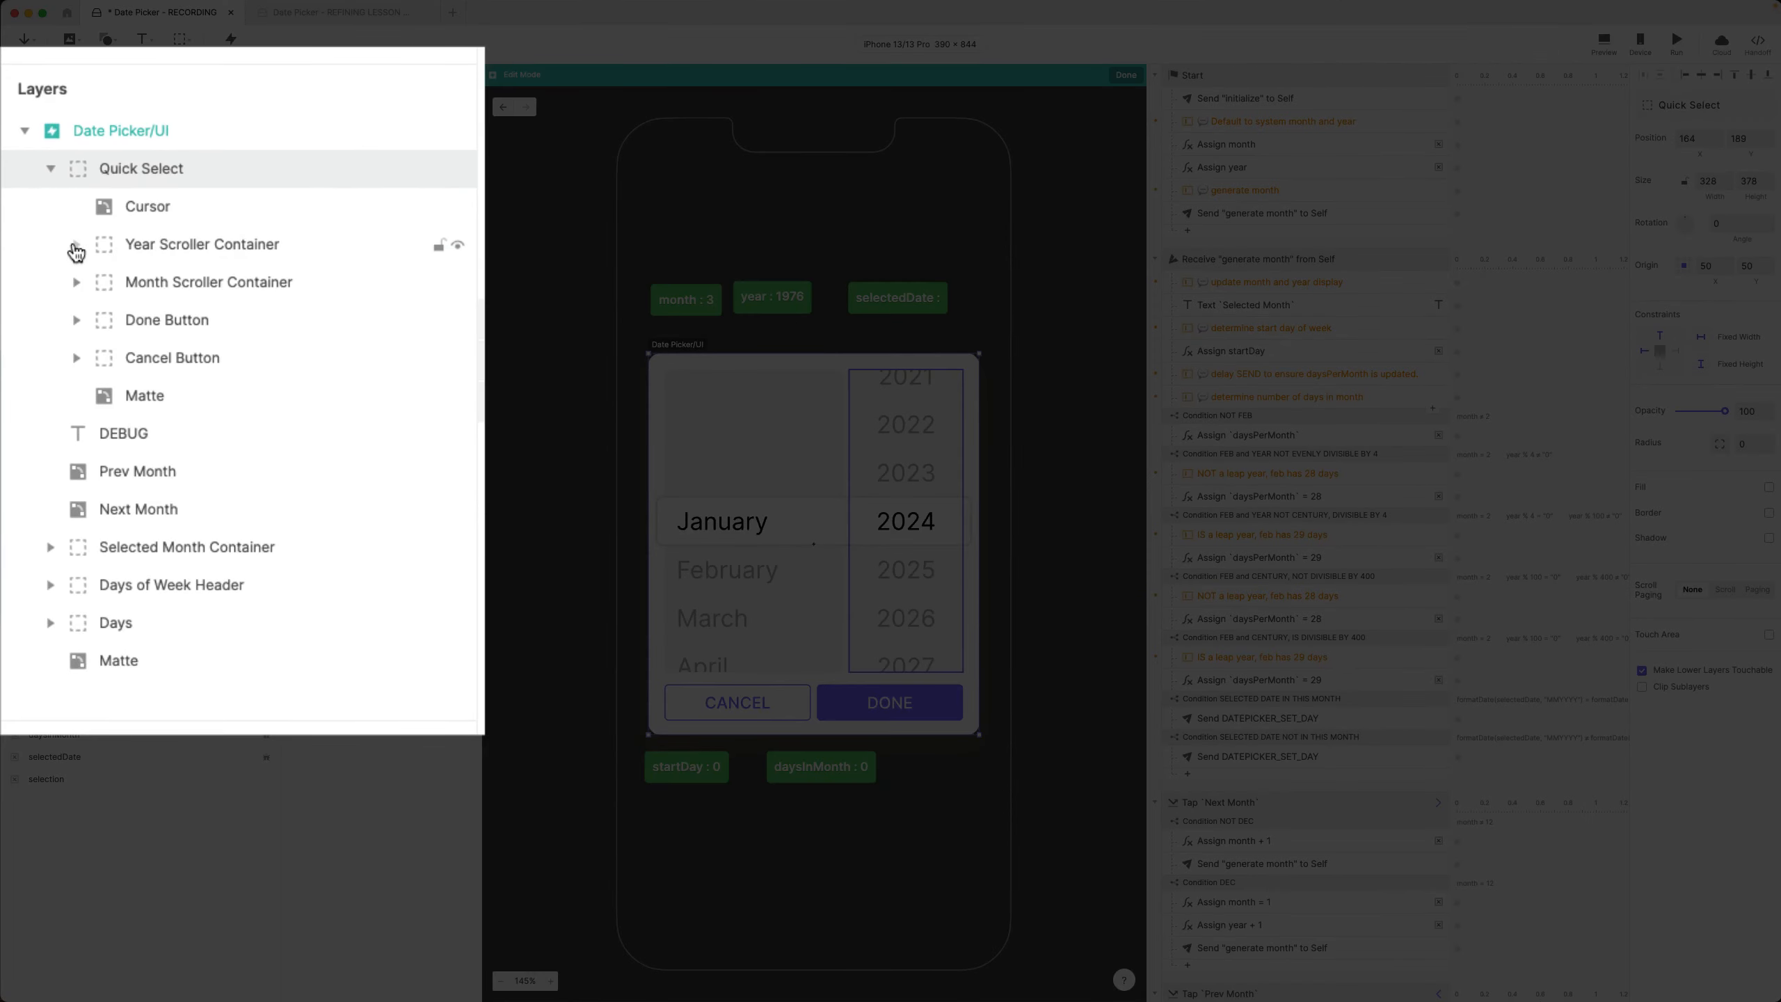
left_click(75, 246)
left_click(76, 586)
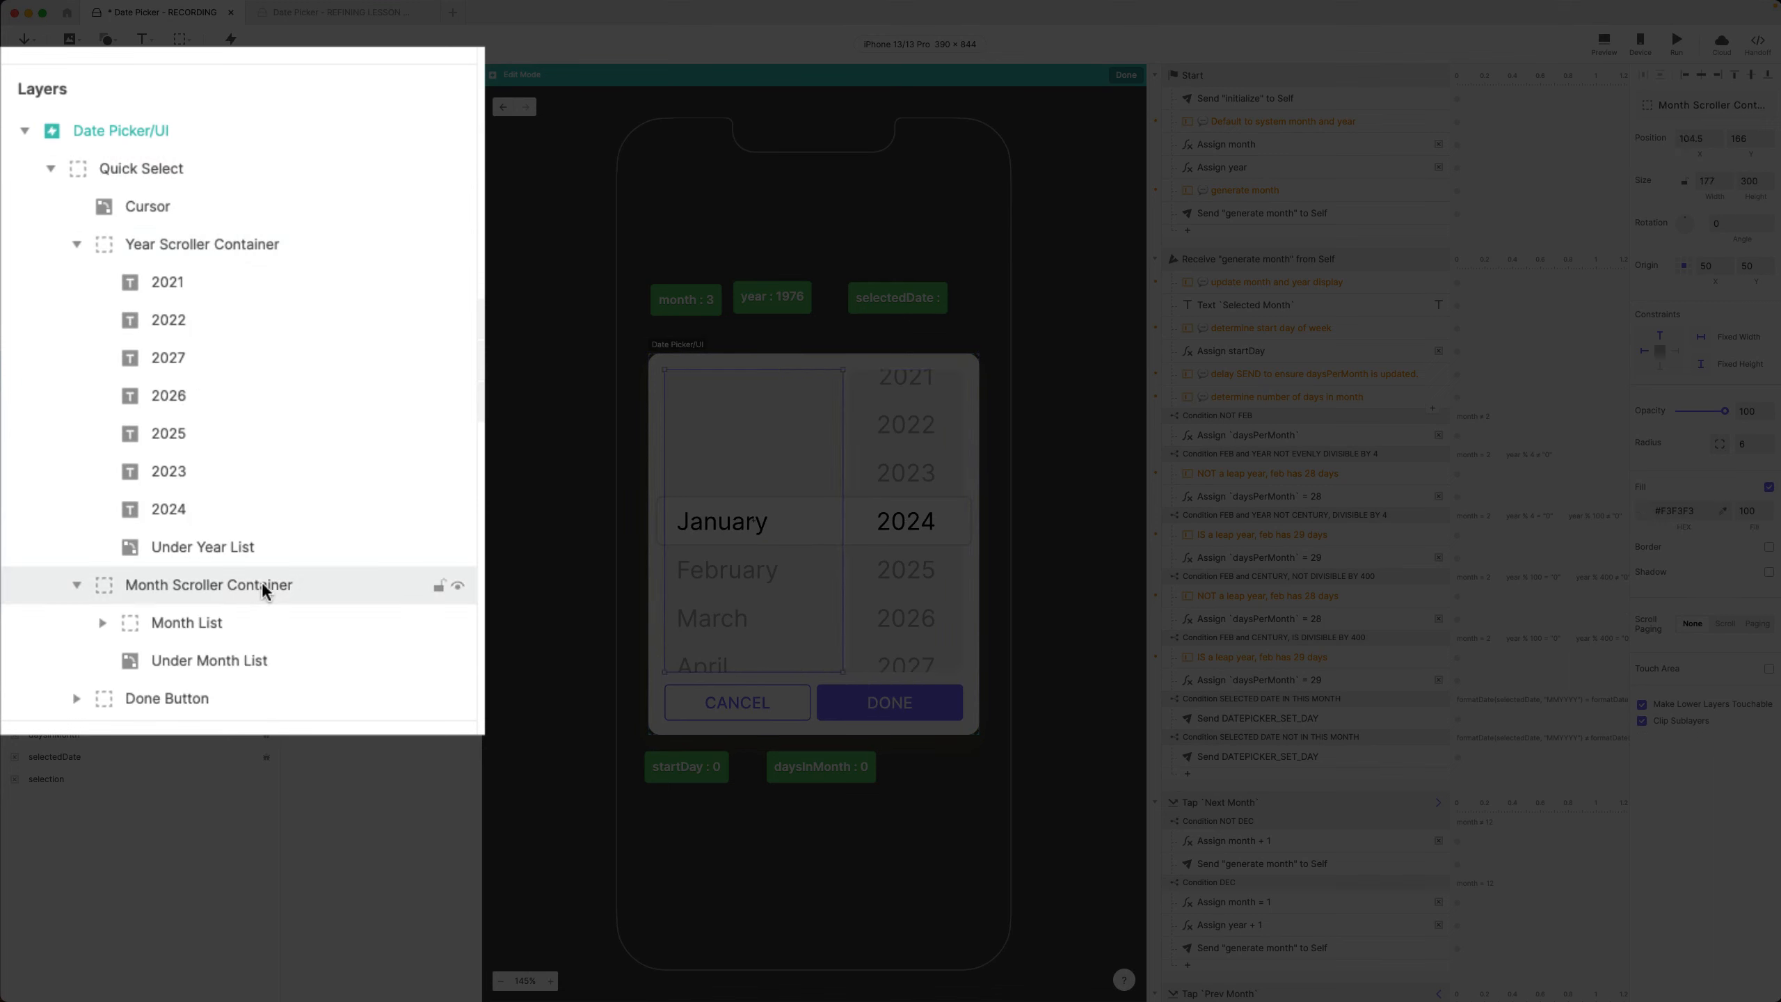
Try vertical scrolling on the Month Scroller Container and test how the months move in the preview
scroll(263, 588, "down", 5)
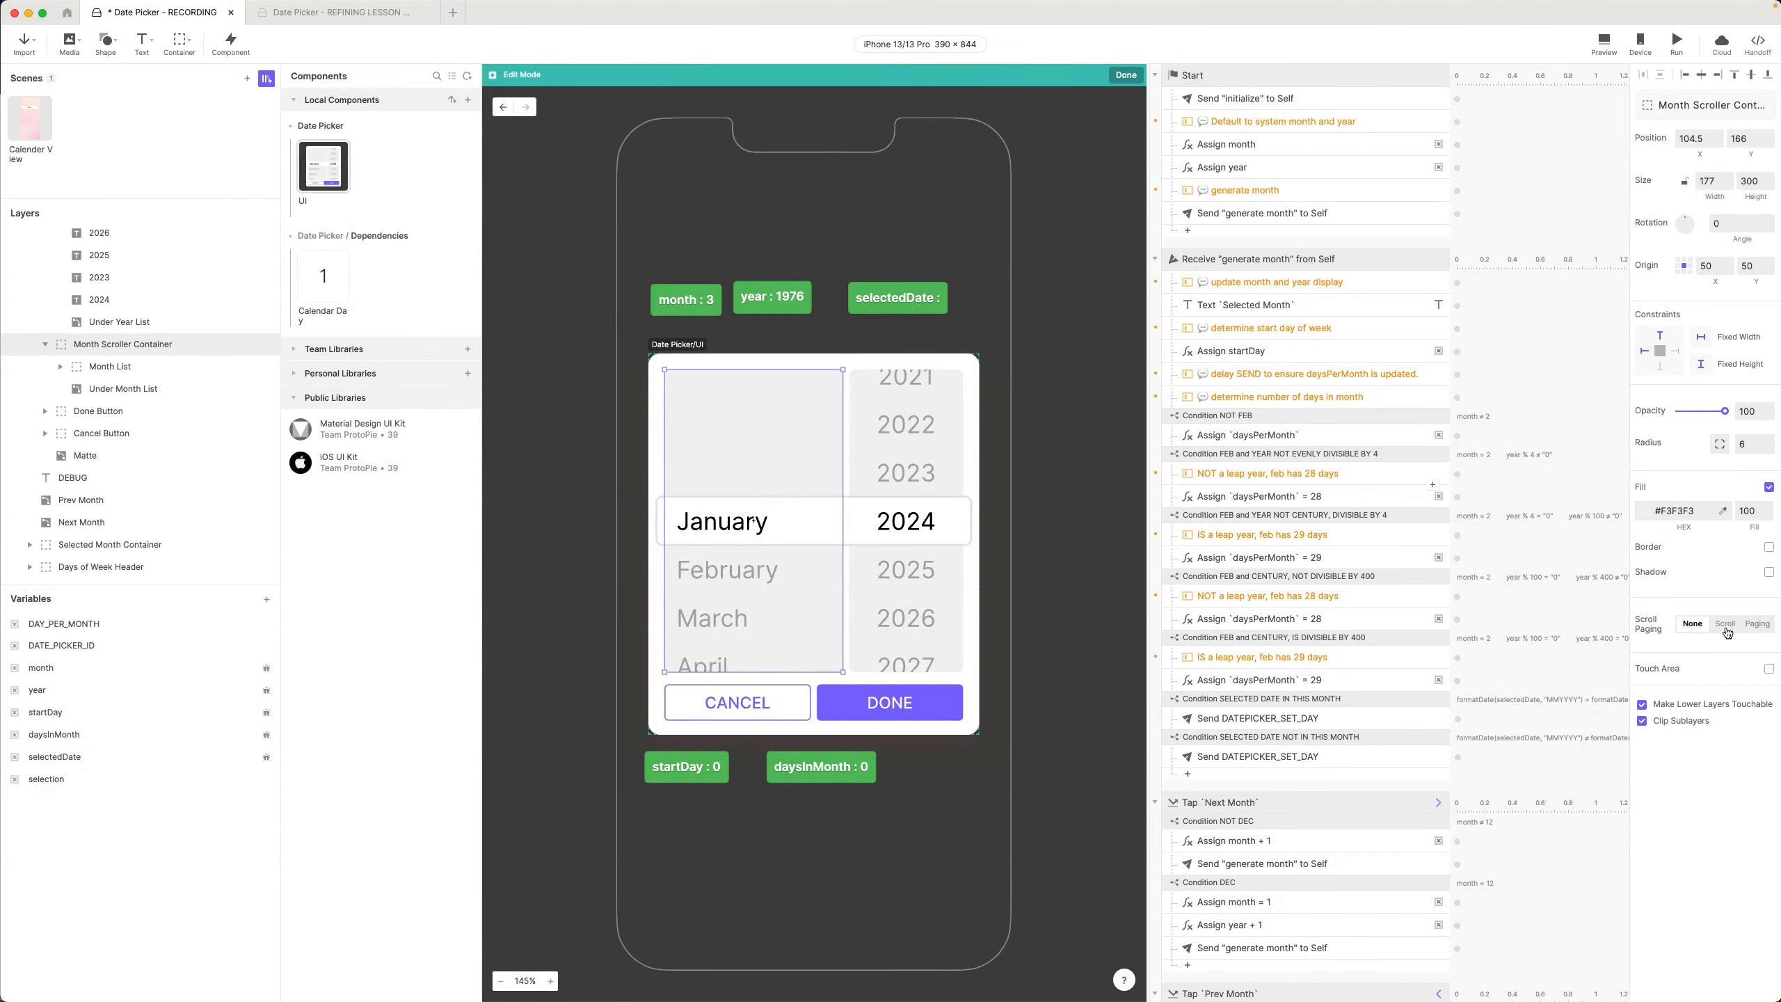
left_click(1726, 623)
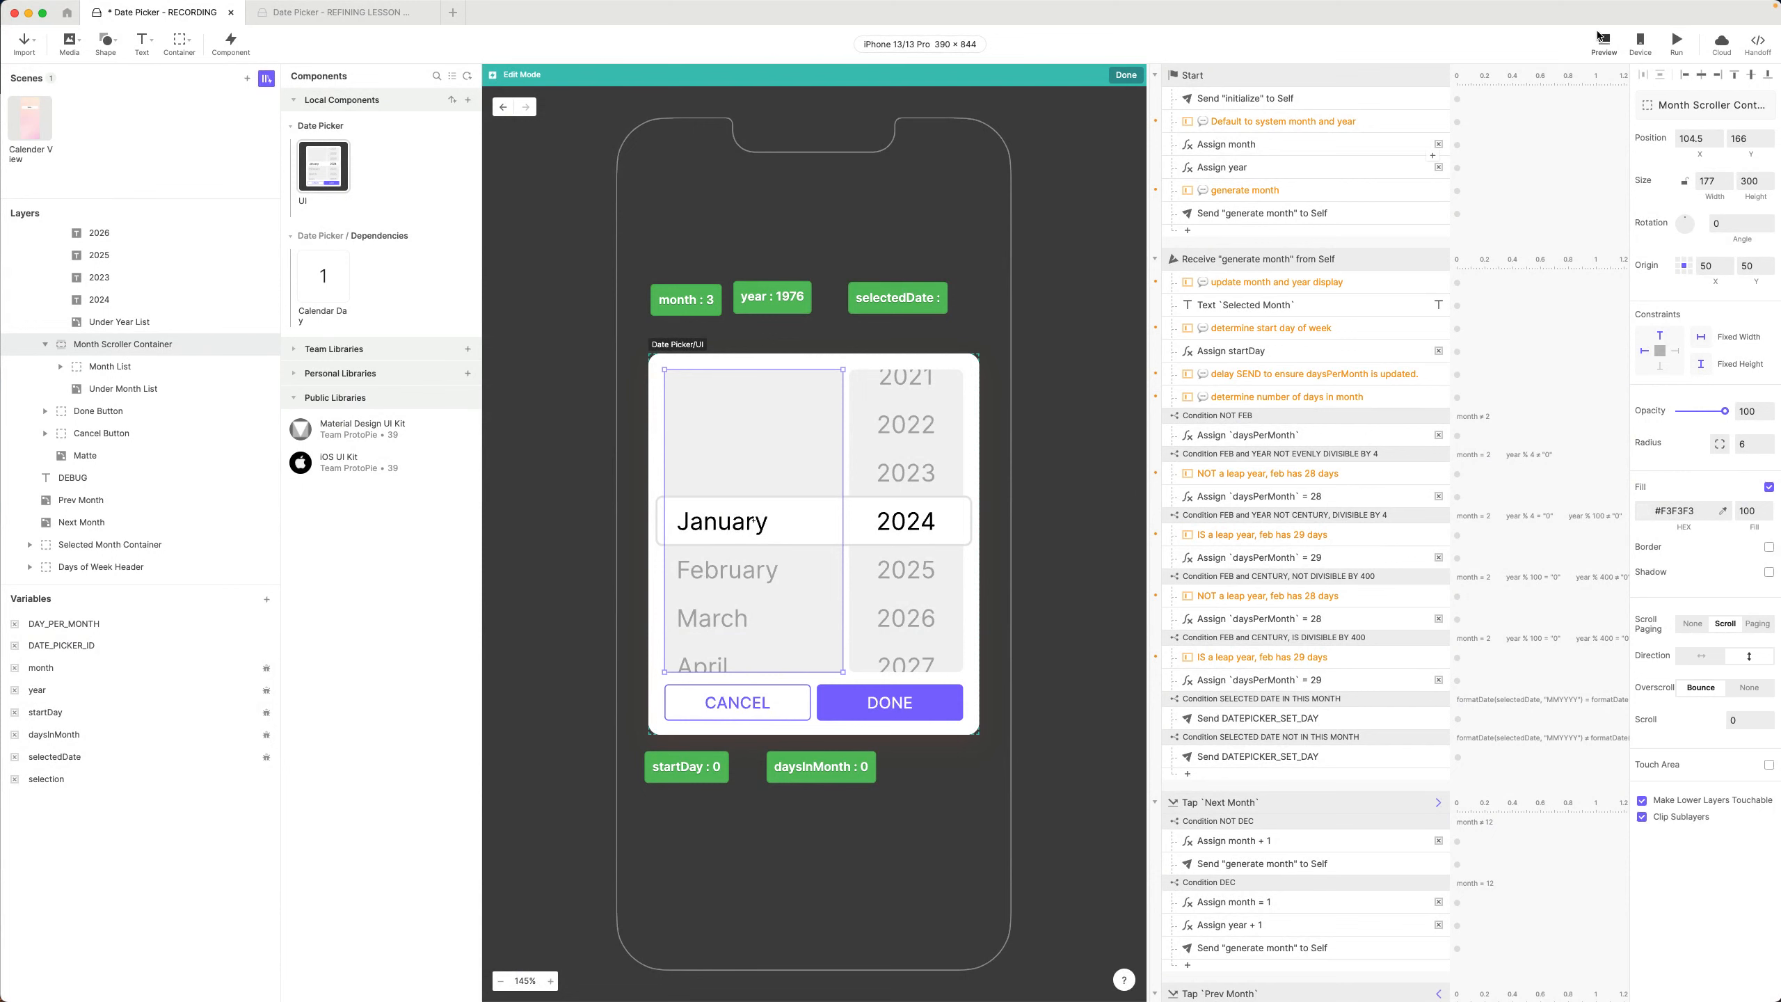
left_click(1604, 41)
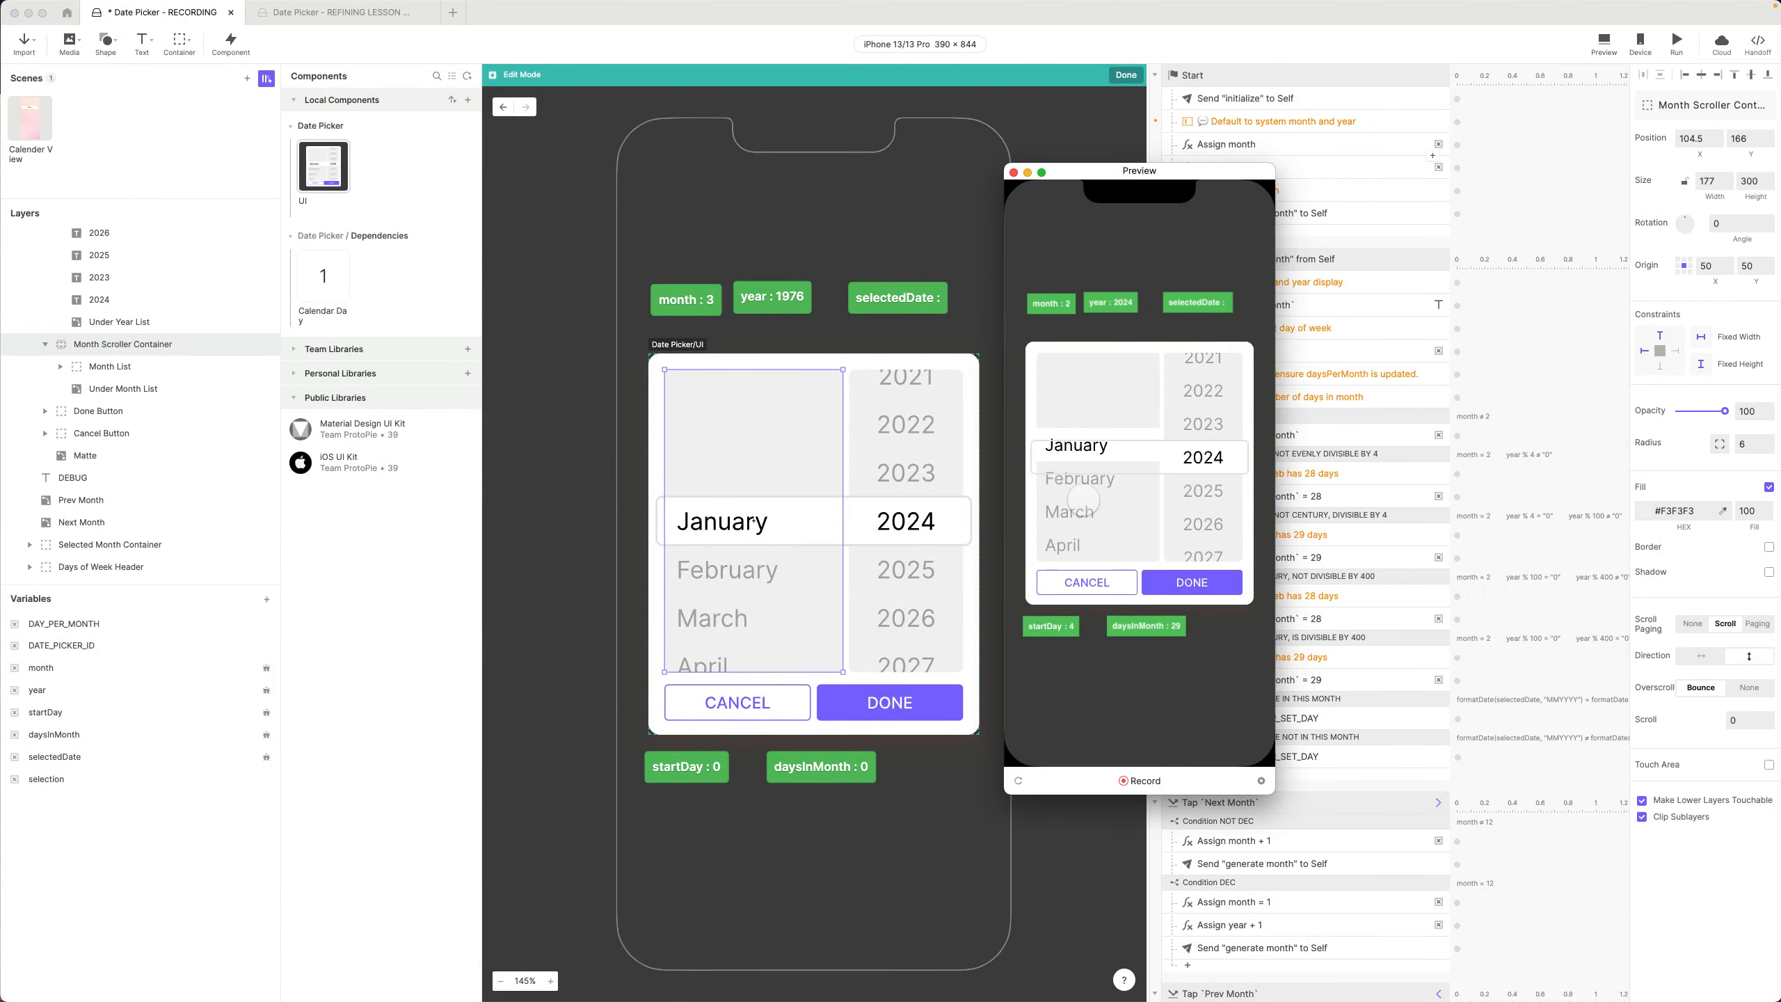
scroll(1083, 503, "down", 5)
scroll(1081, 502, "down", 5)
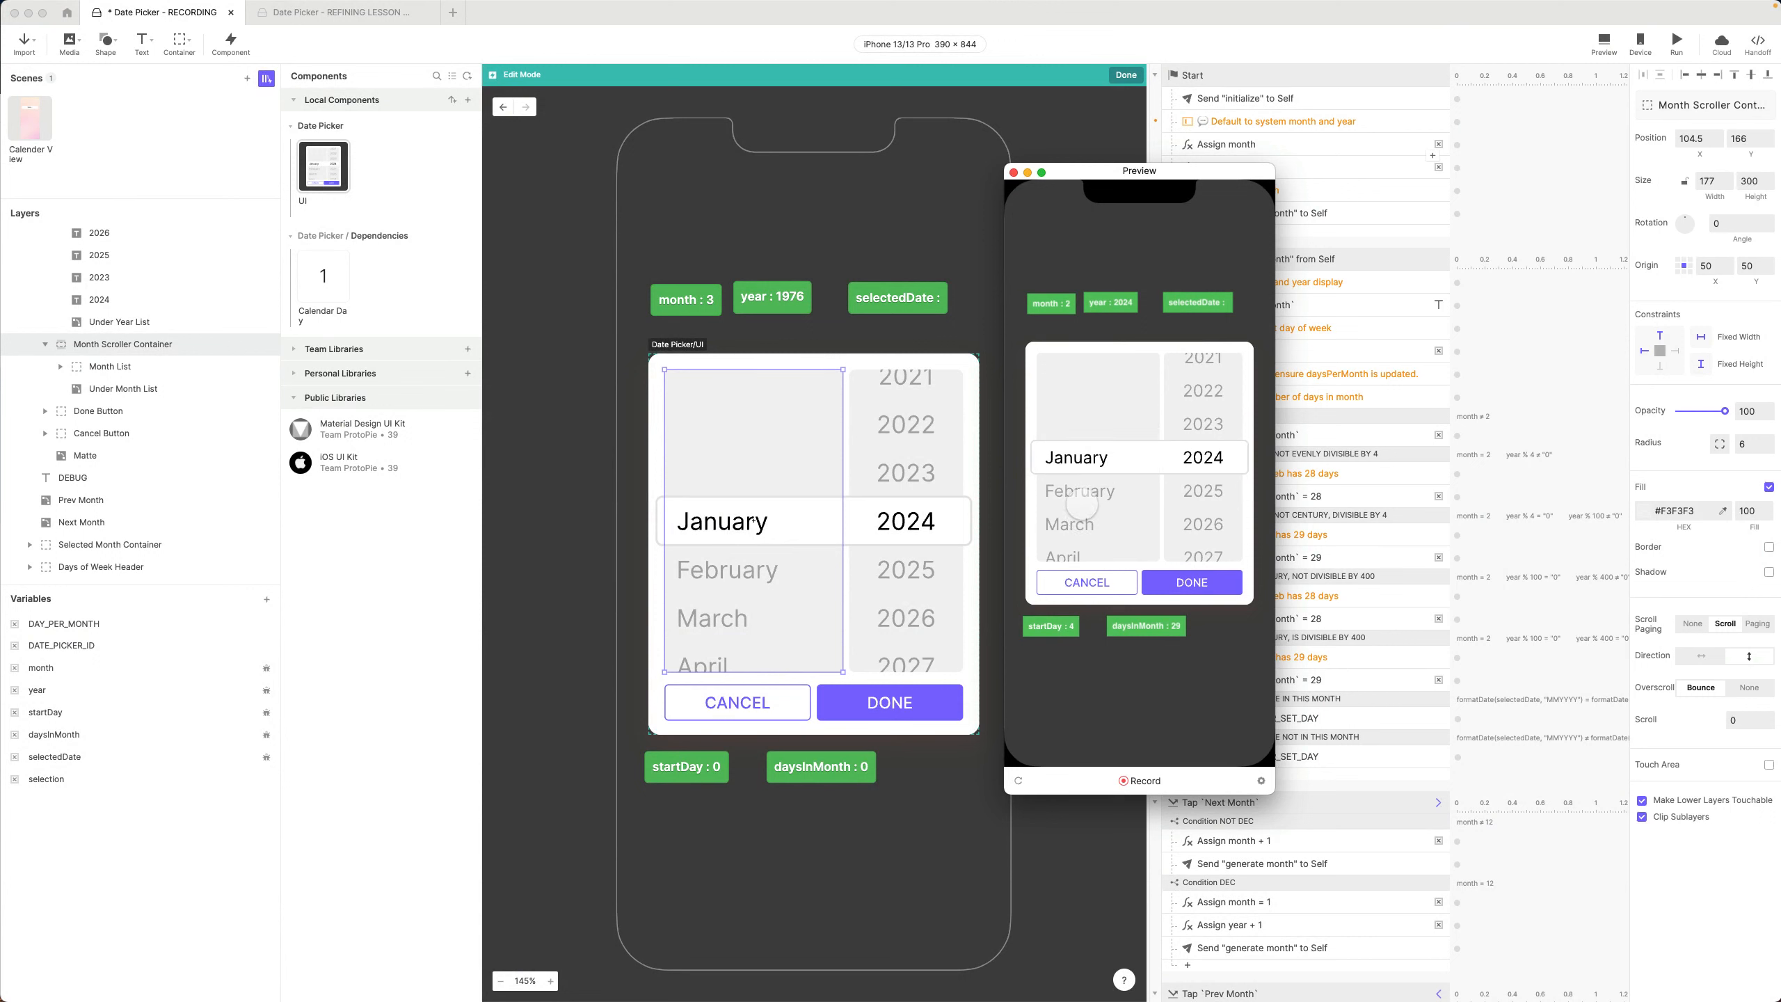
scroll(1101, 464, "down", 2)
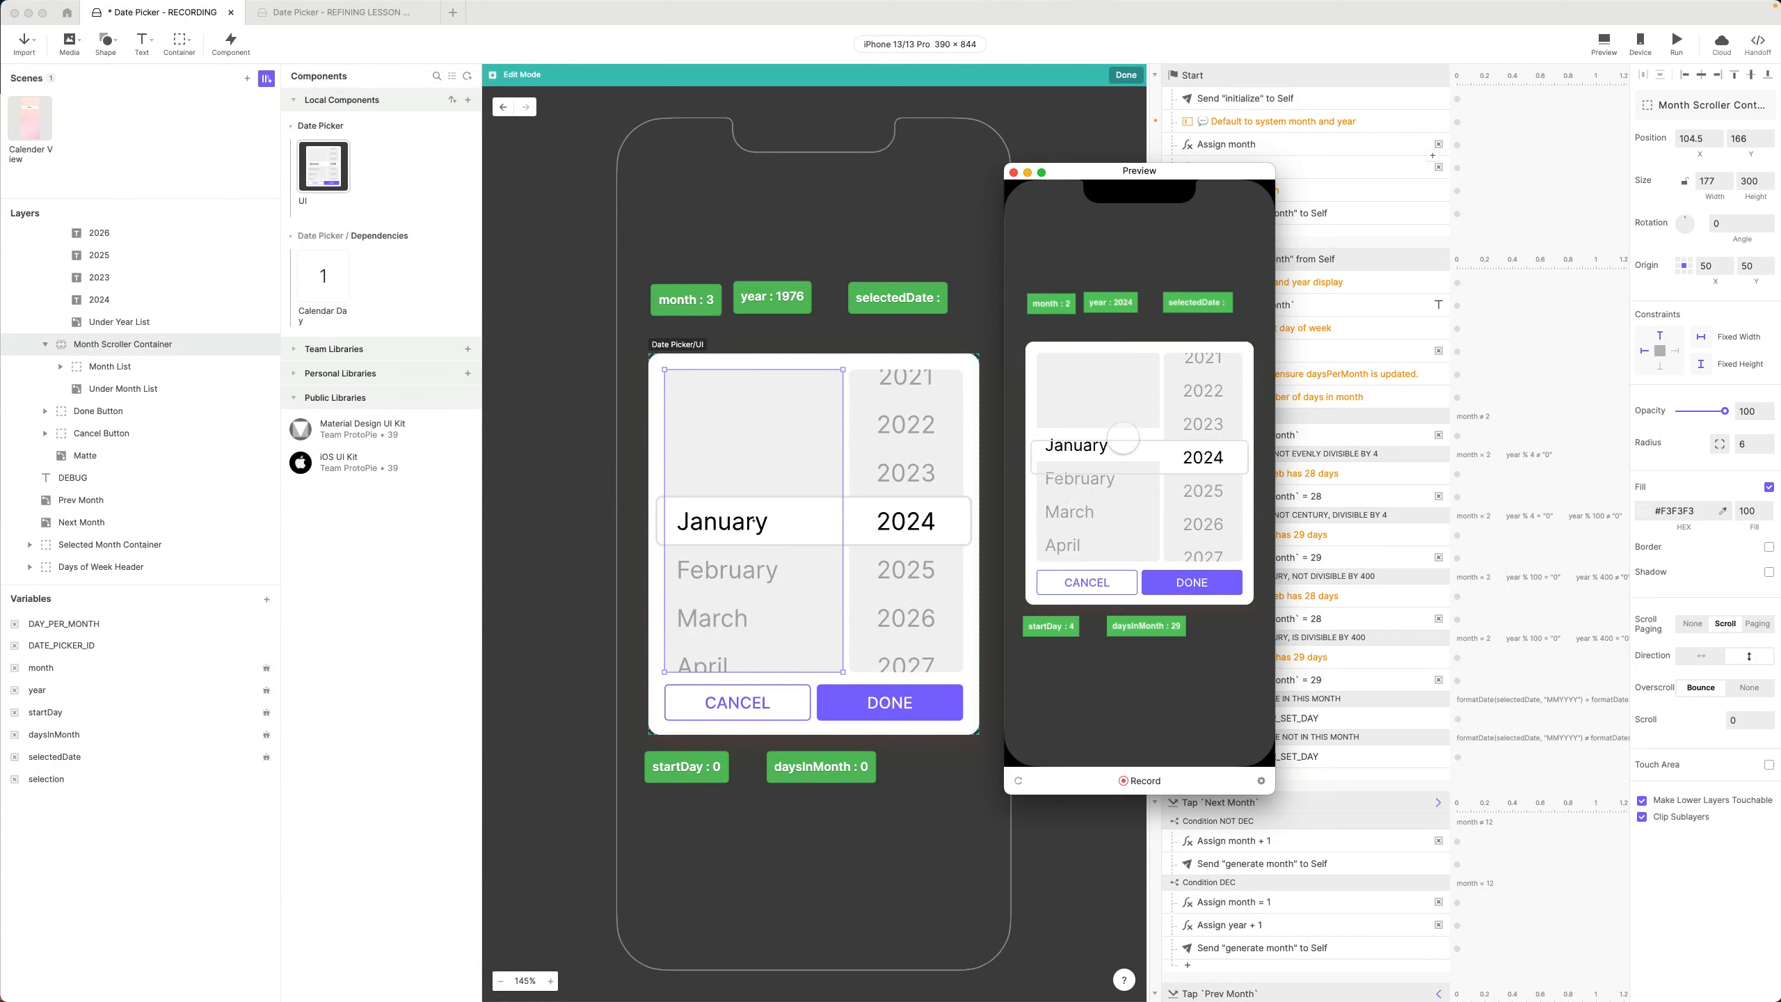
scroll(1102, 513, "up", 2)
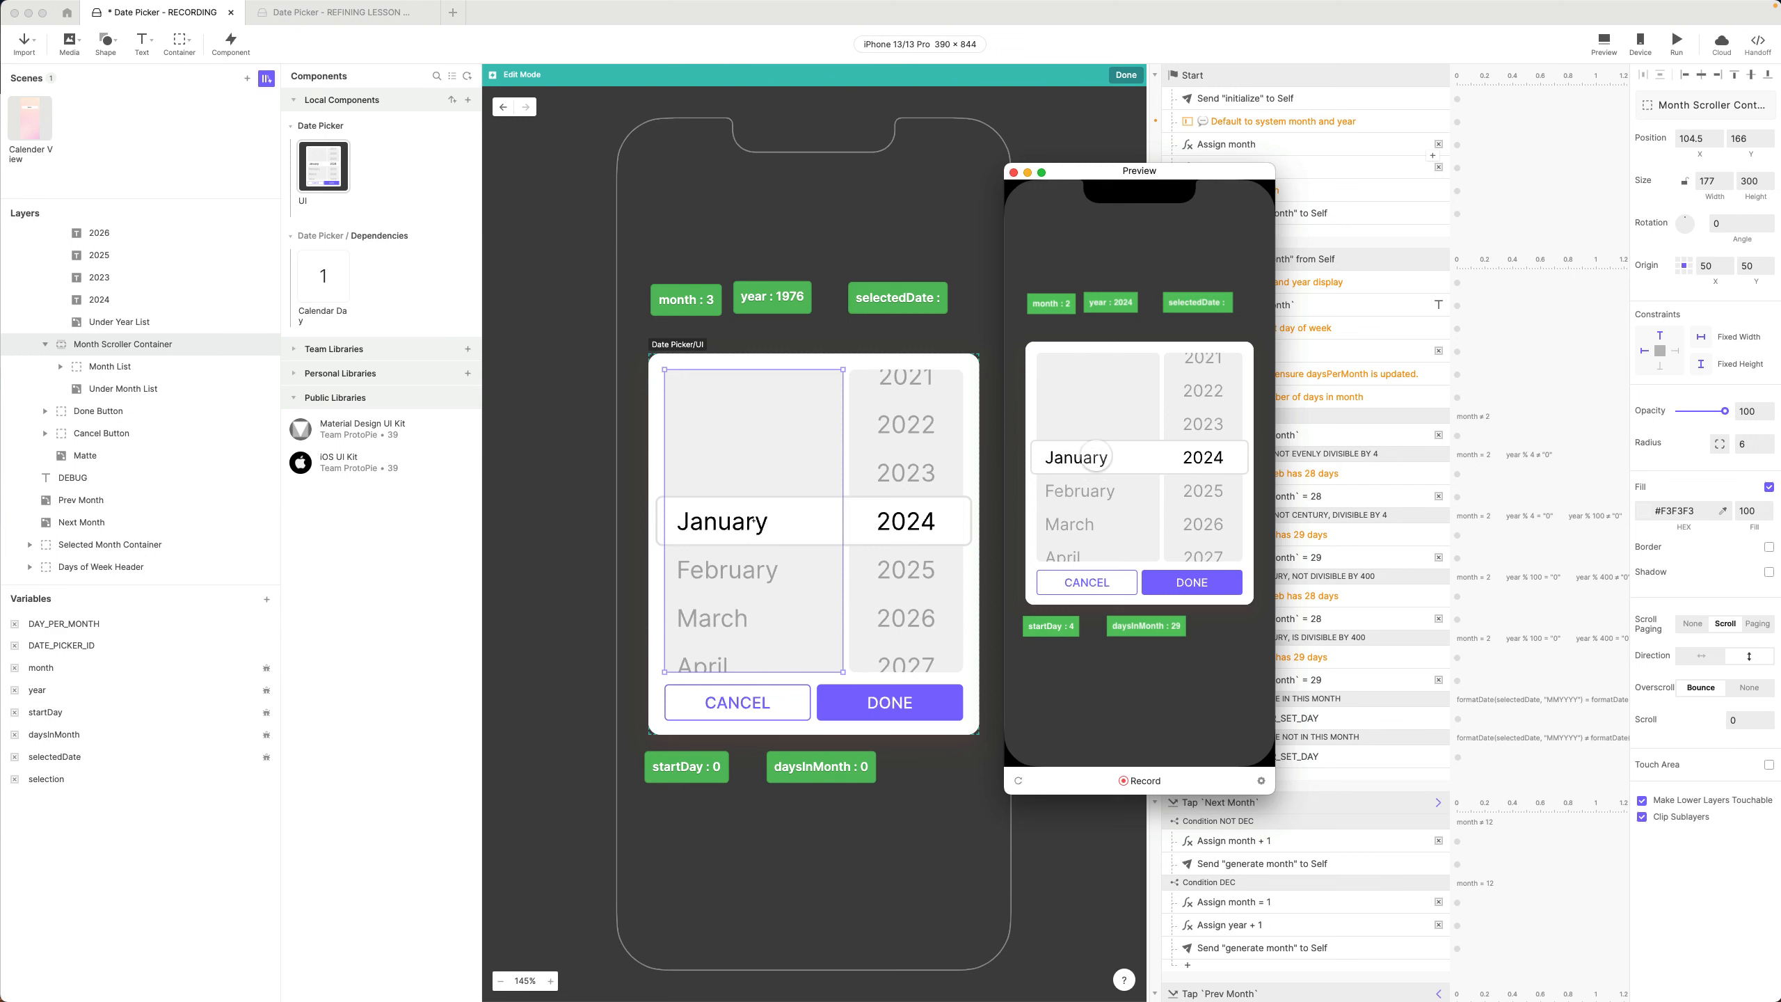
left_click(1014, 172)
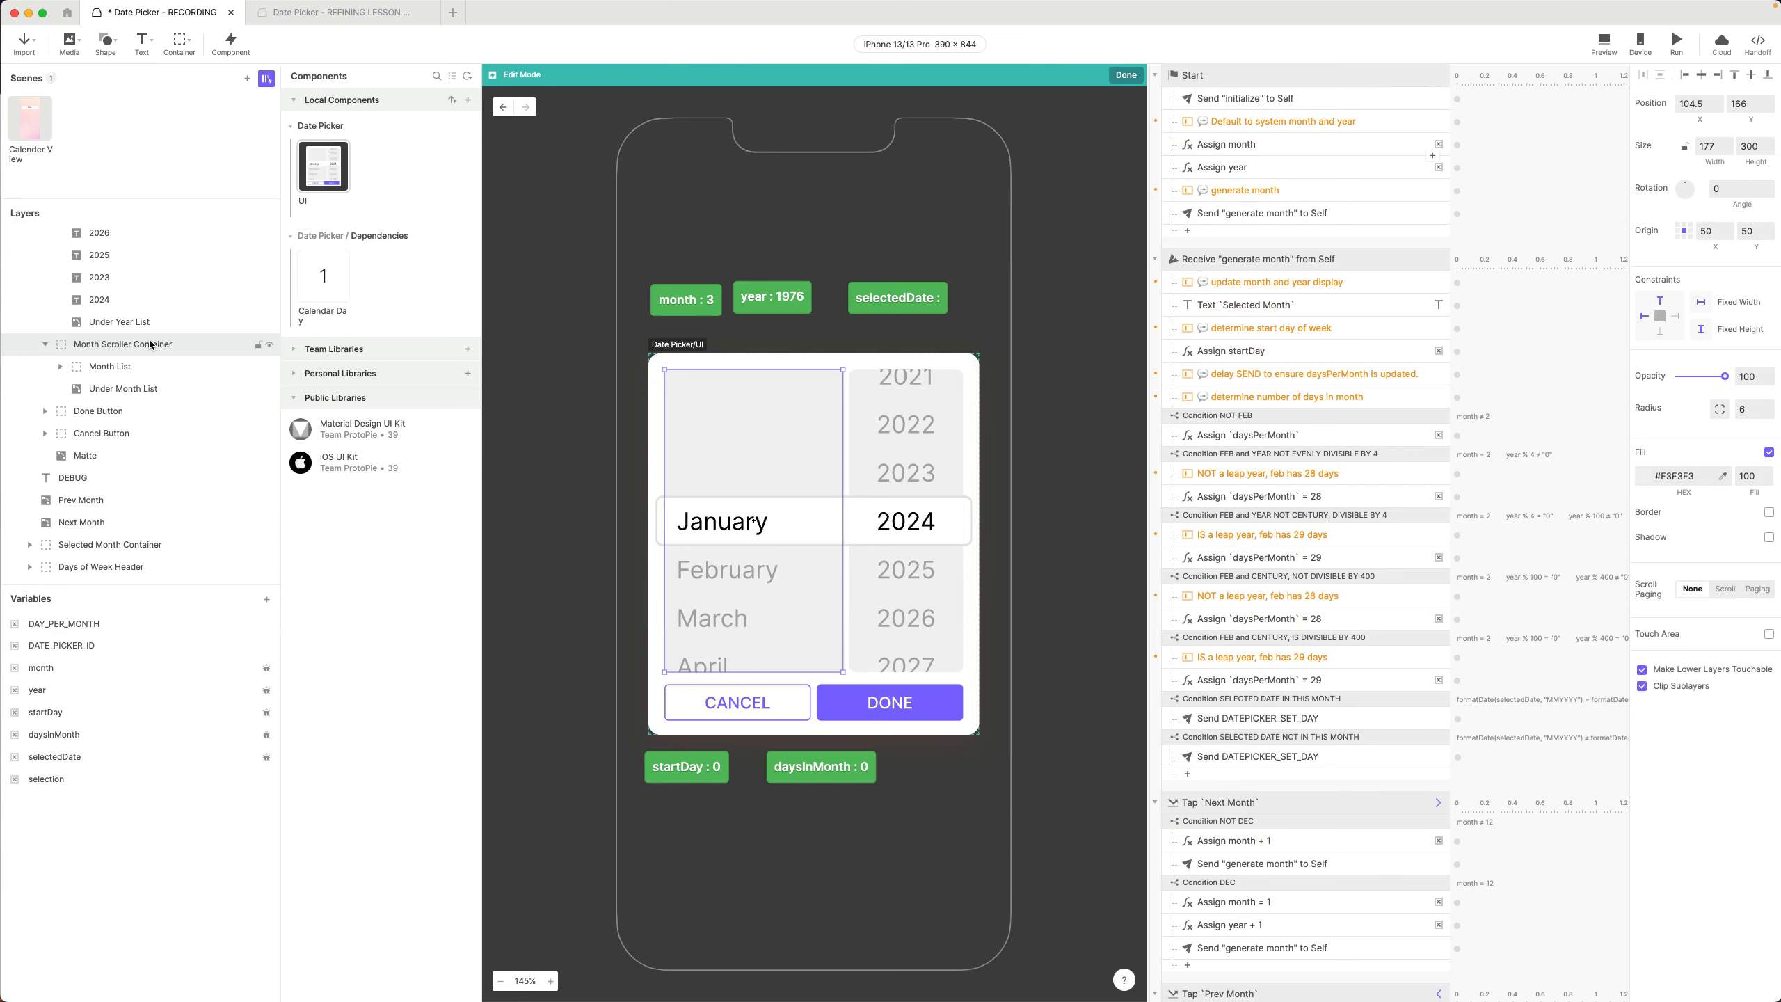
Expand the Month List inside the Month Scroller Container and set its Scroll Paging to Scroll
left_click(139, 366)
left_click(61, 370)
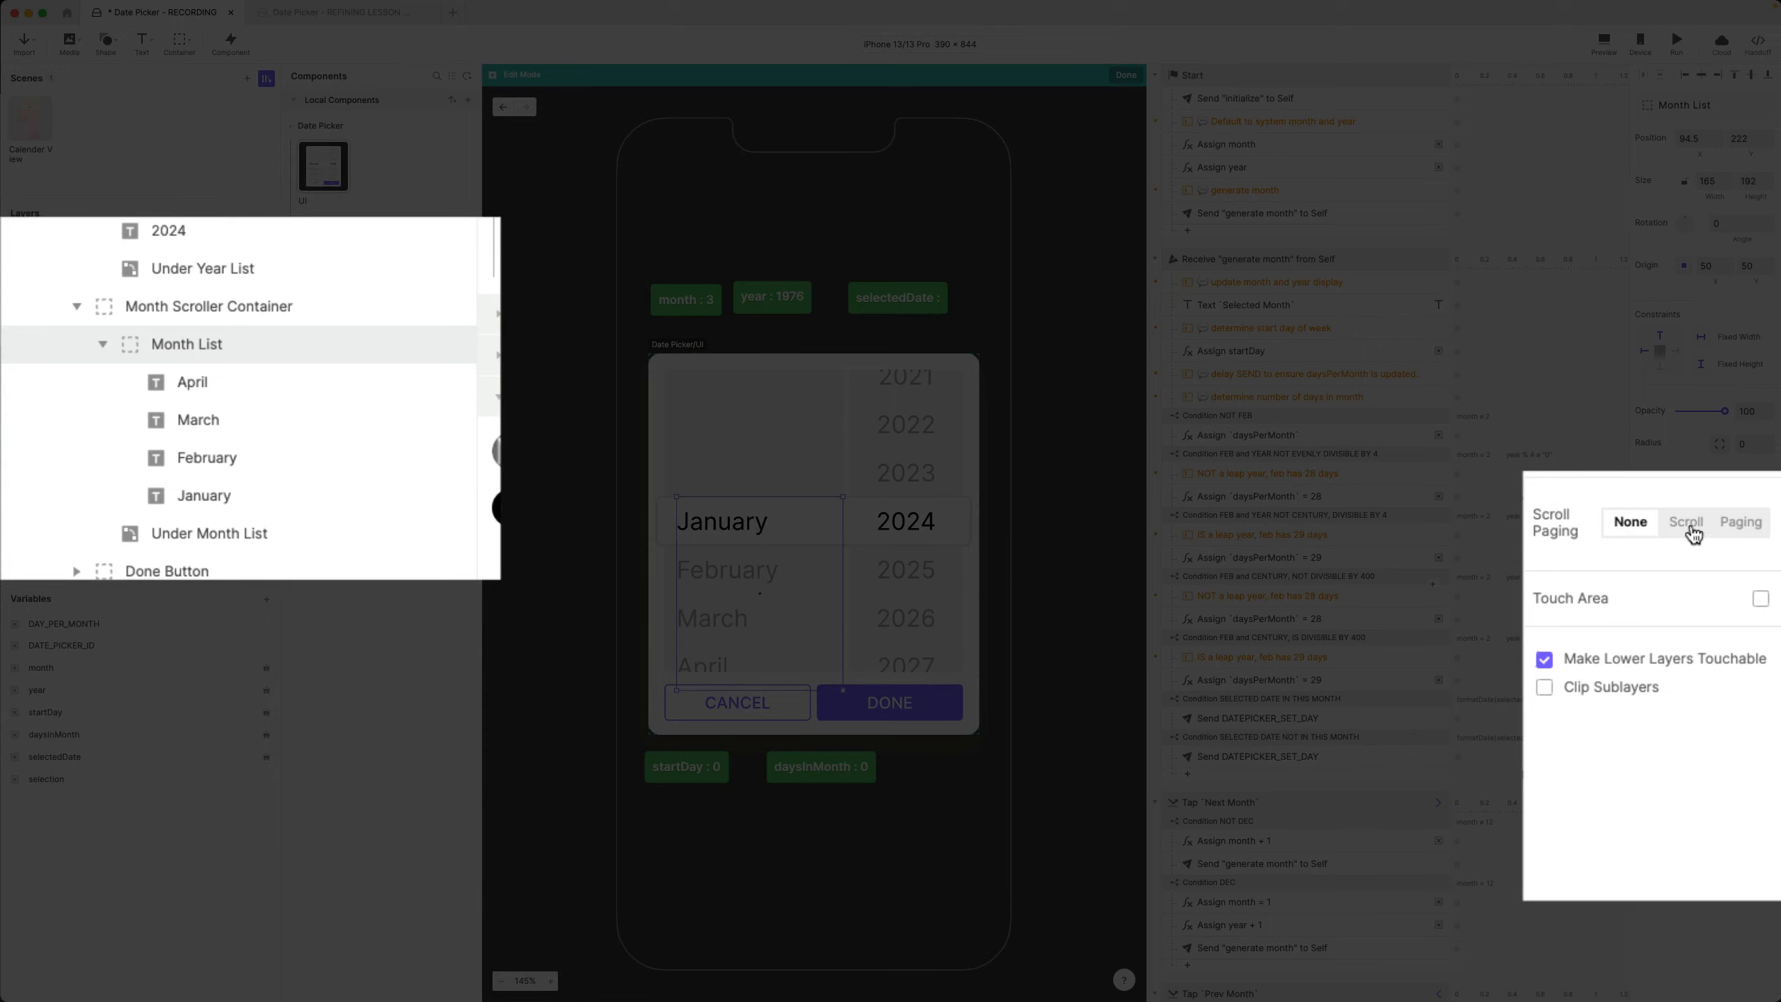
left_click(1692, 524)
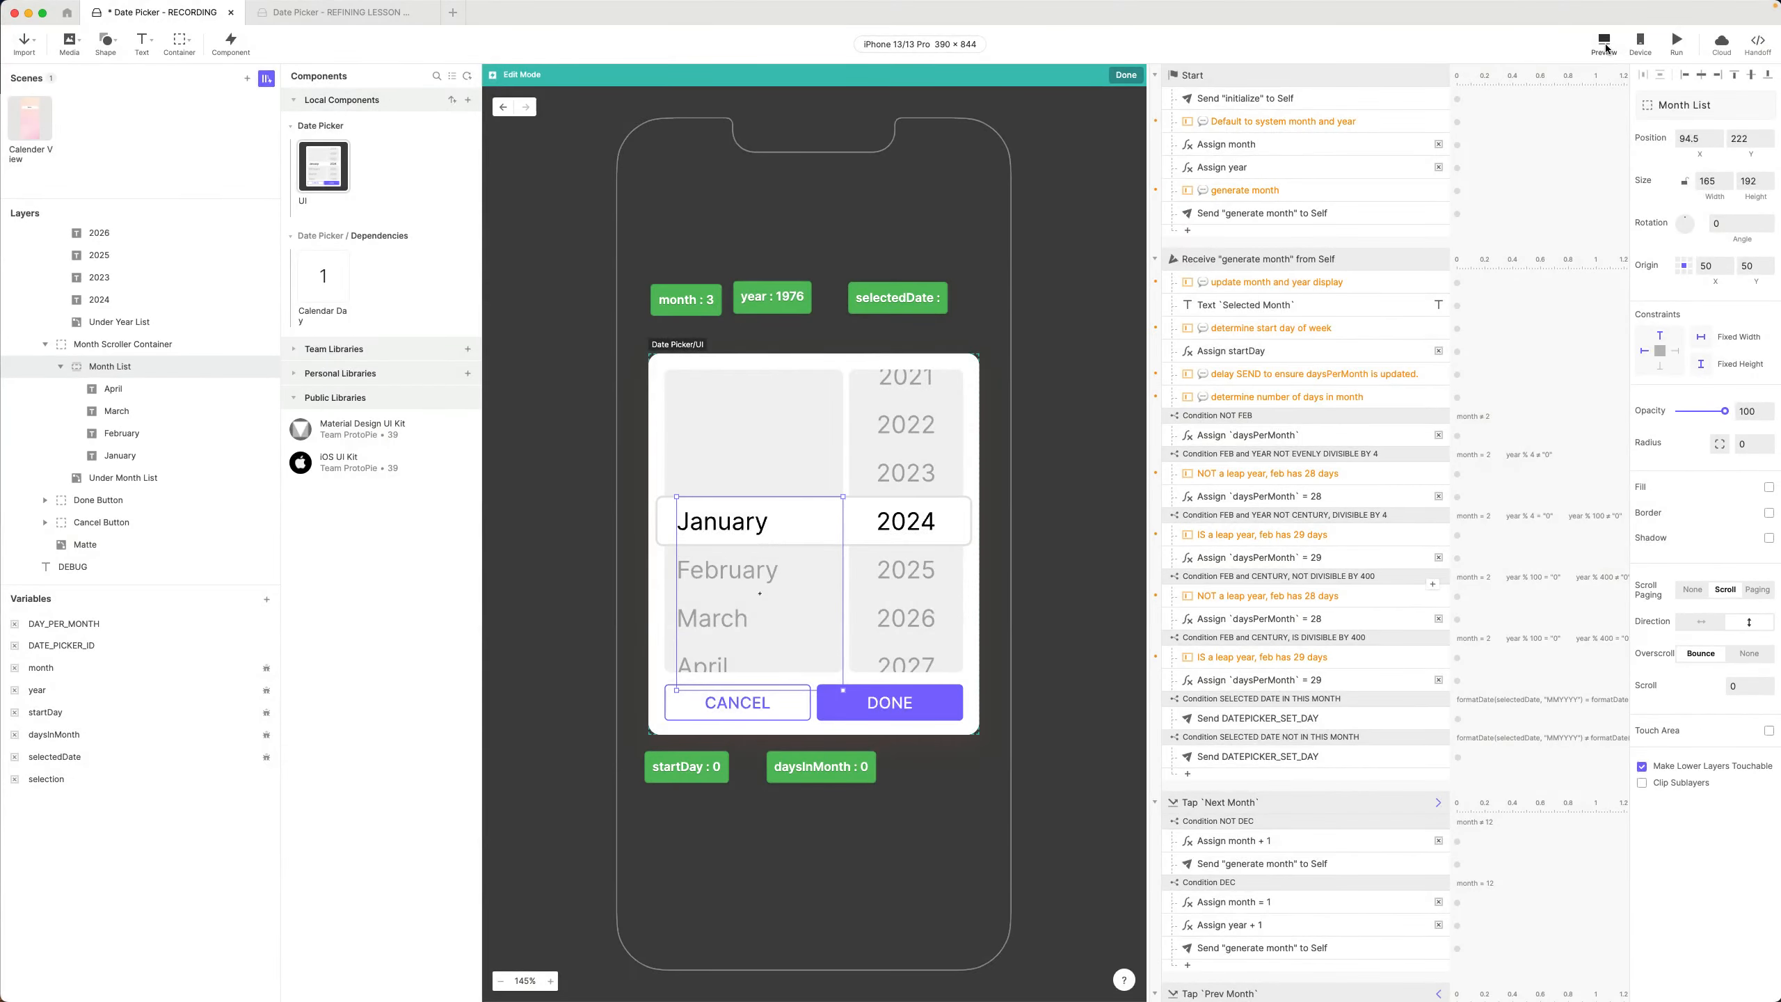
Test scrolling of the Month List in the preview and close the preview
left_click(1604, 42)
left_click_drag(1600, 14, 1245, 144)
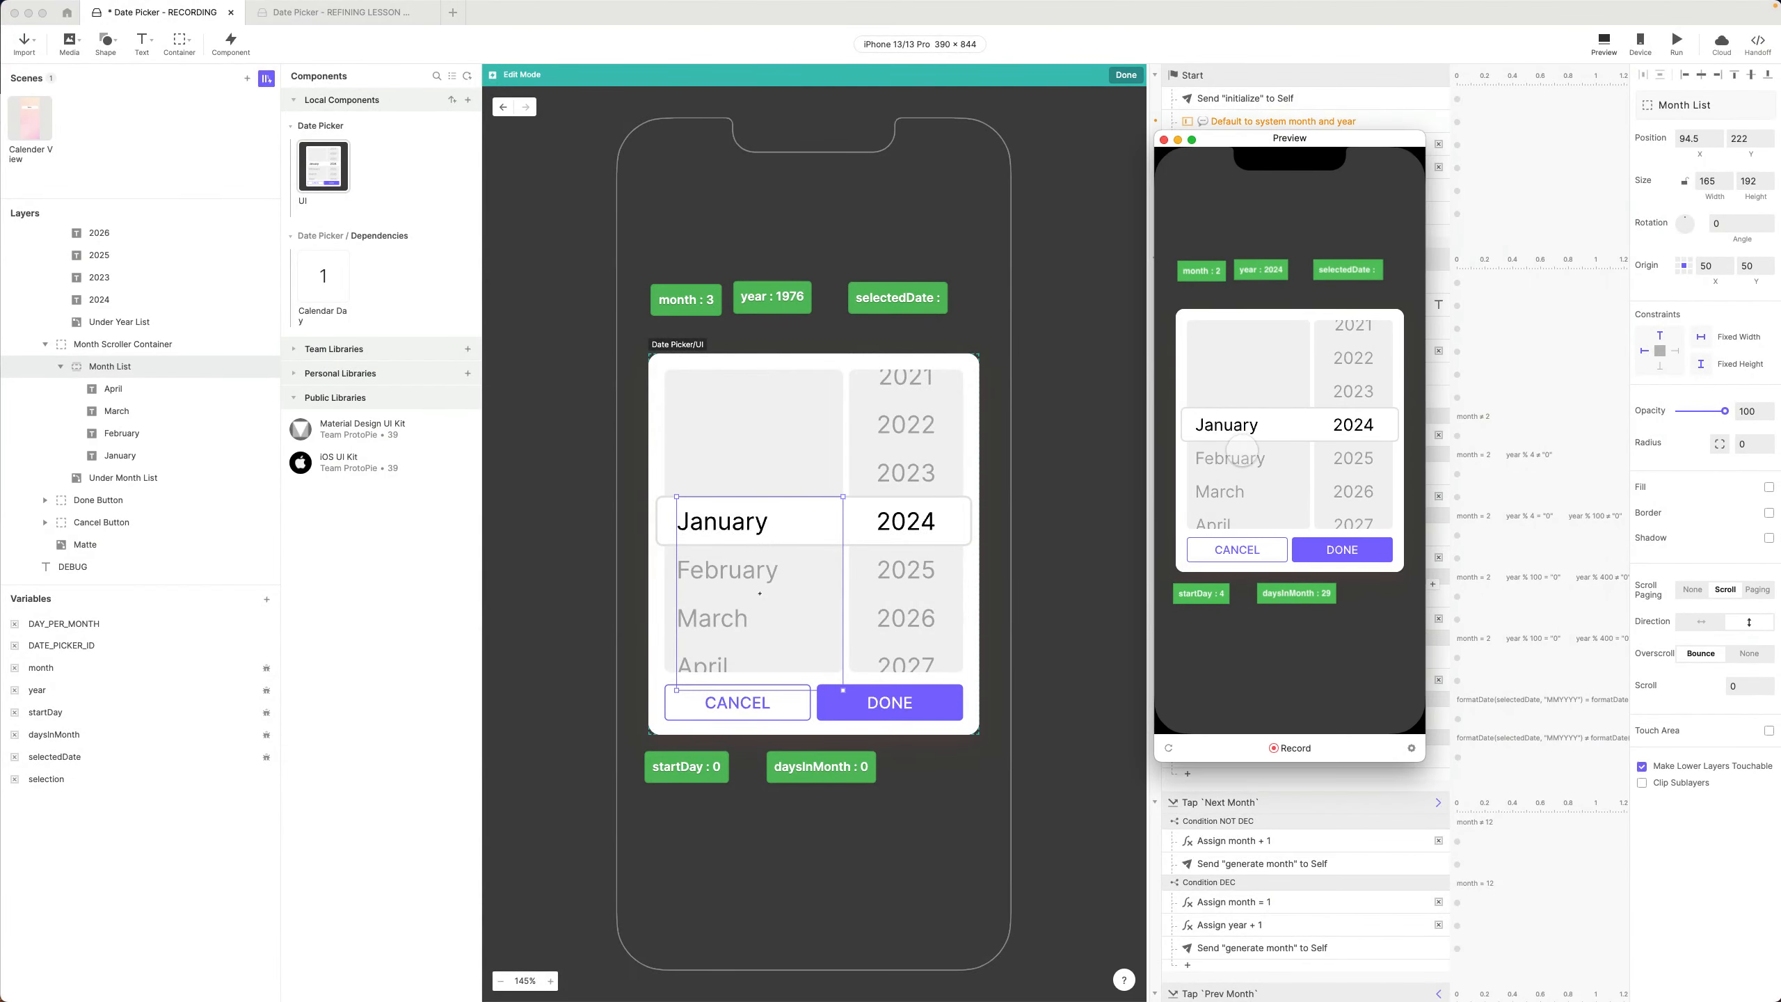
left_click(1240, 430)
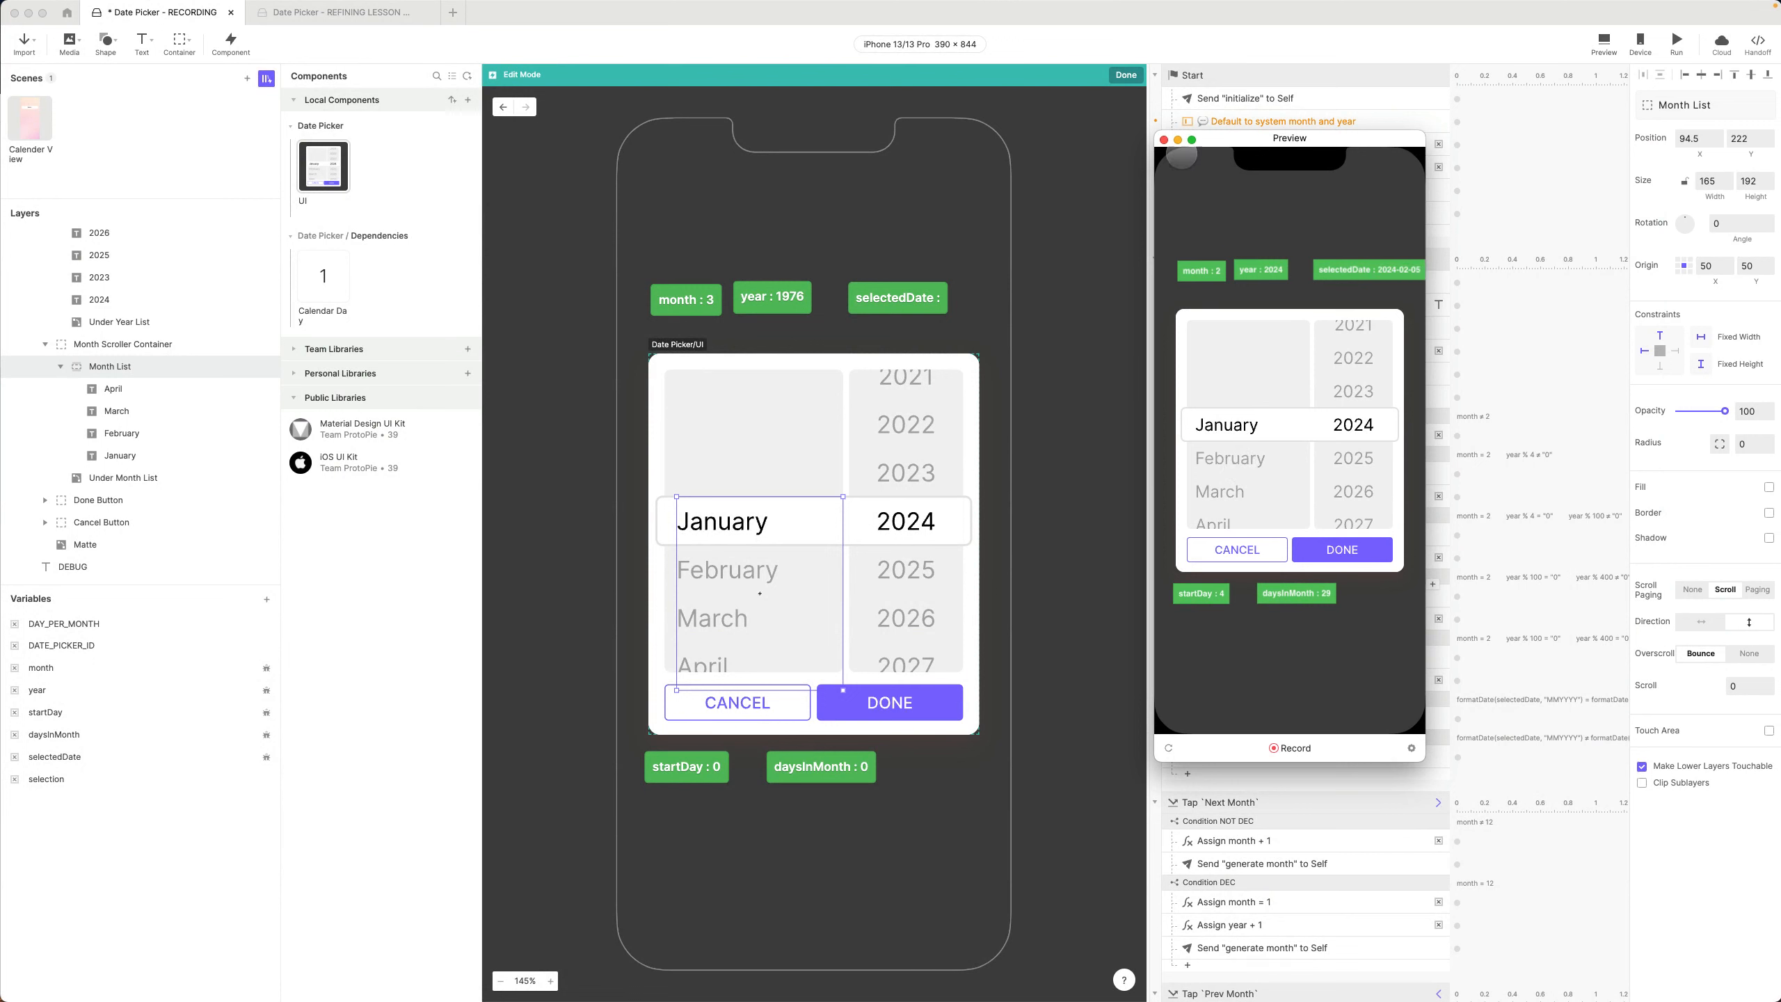
left_click(1163, 140)
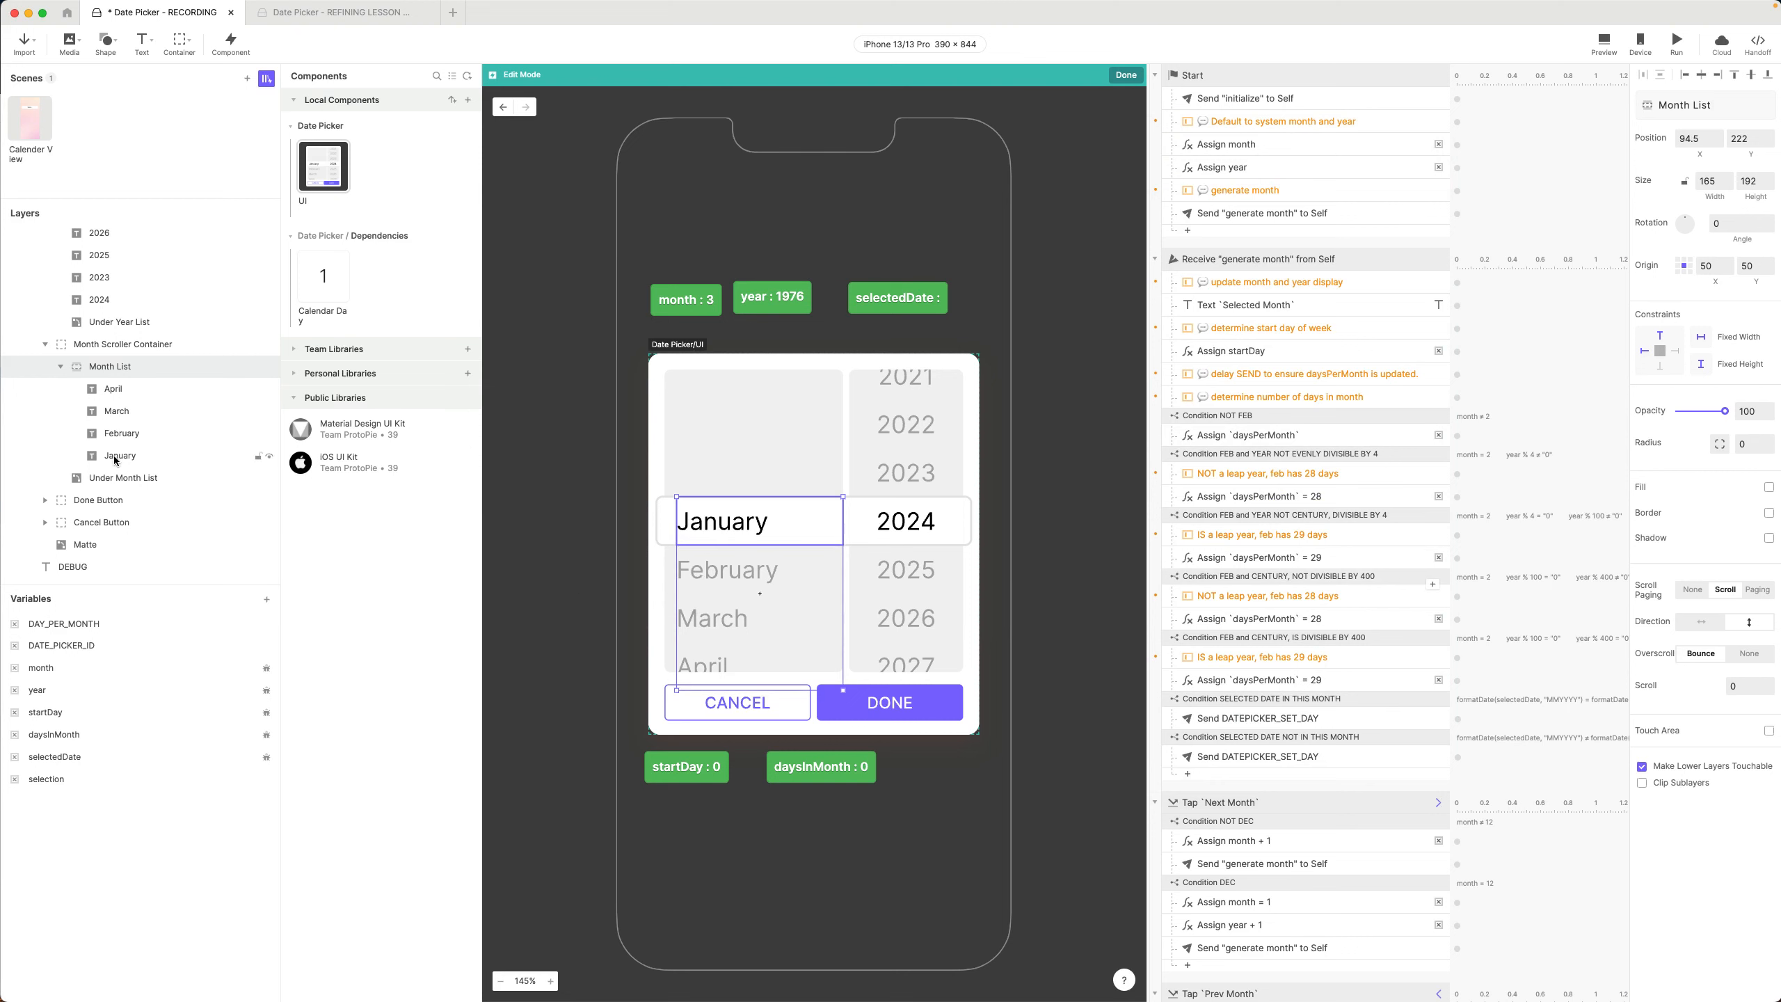
Try shortening the Month List's scroll area to a height of 174 and test its scrolling in the preview
left_click(137, 366)
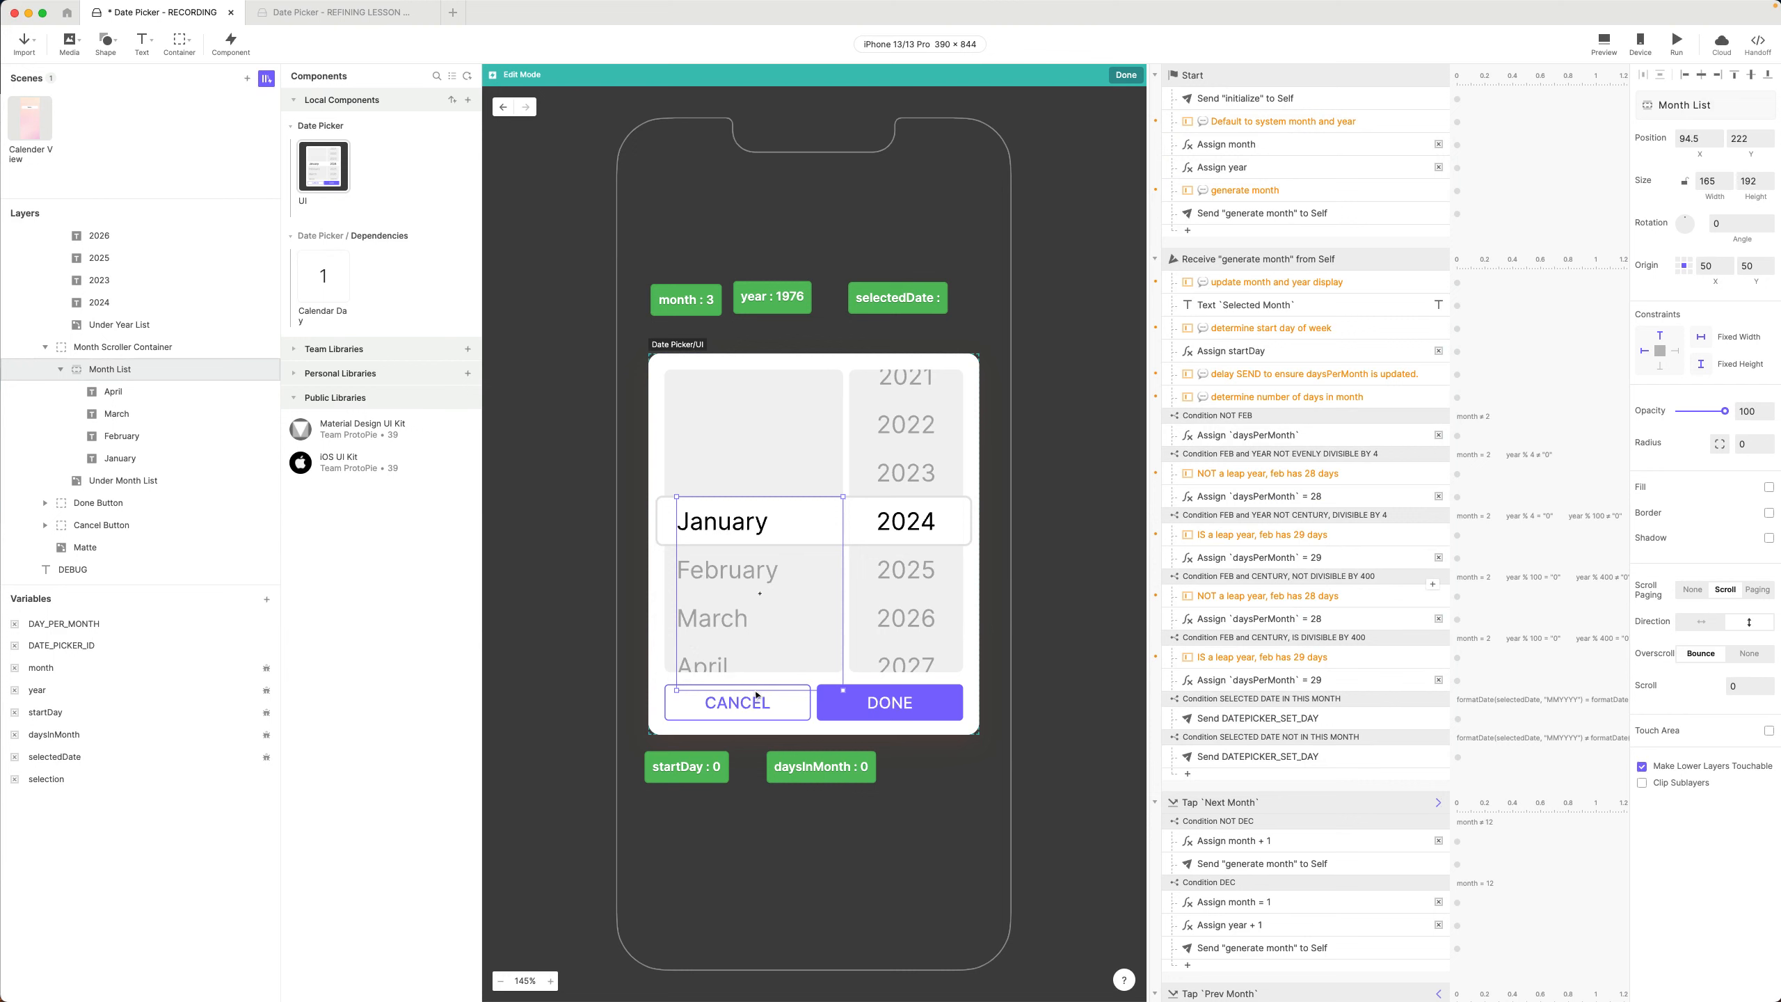
mouse_move(757, 694)
left_mouse_down()
mouse_move(751, 558)
mouse_move(751, 673)
left_mouse_up()
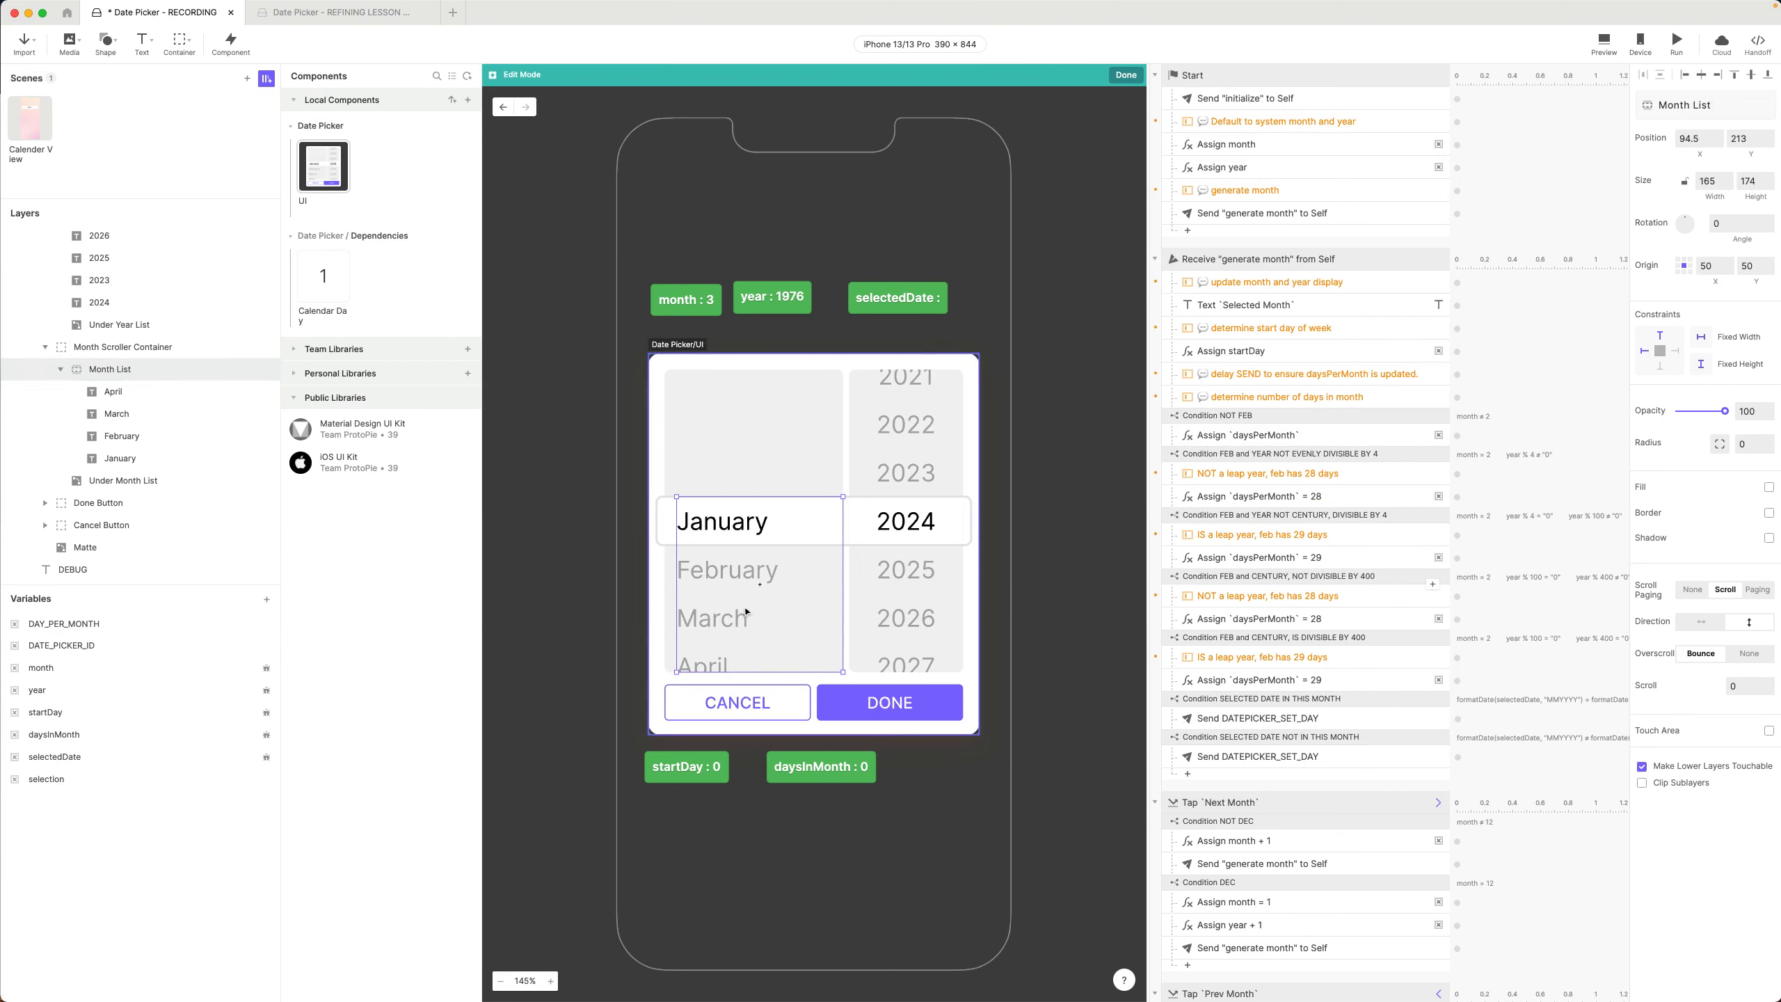
left_click(1604, 43)
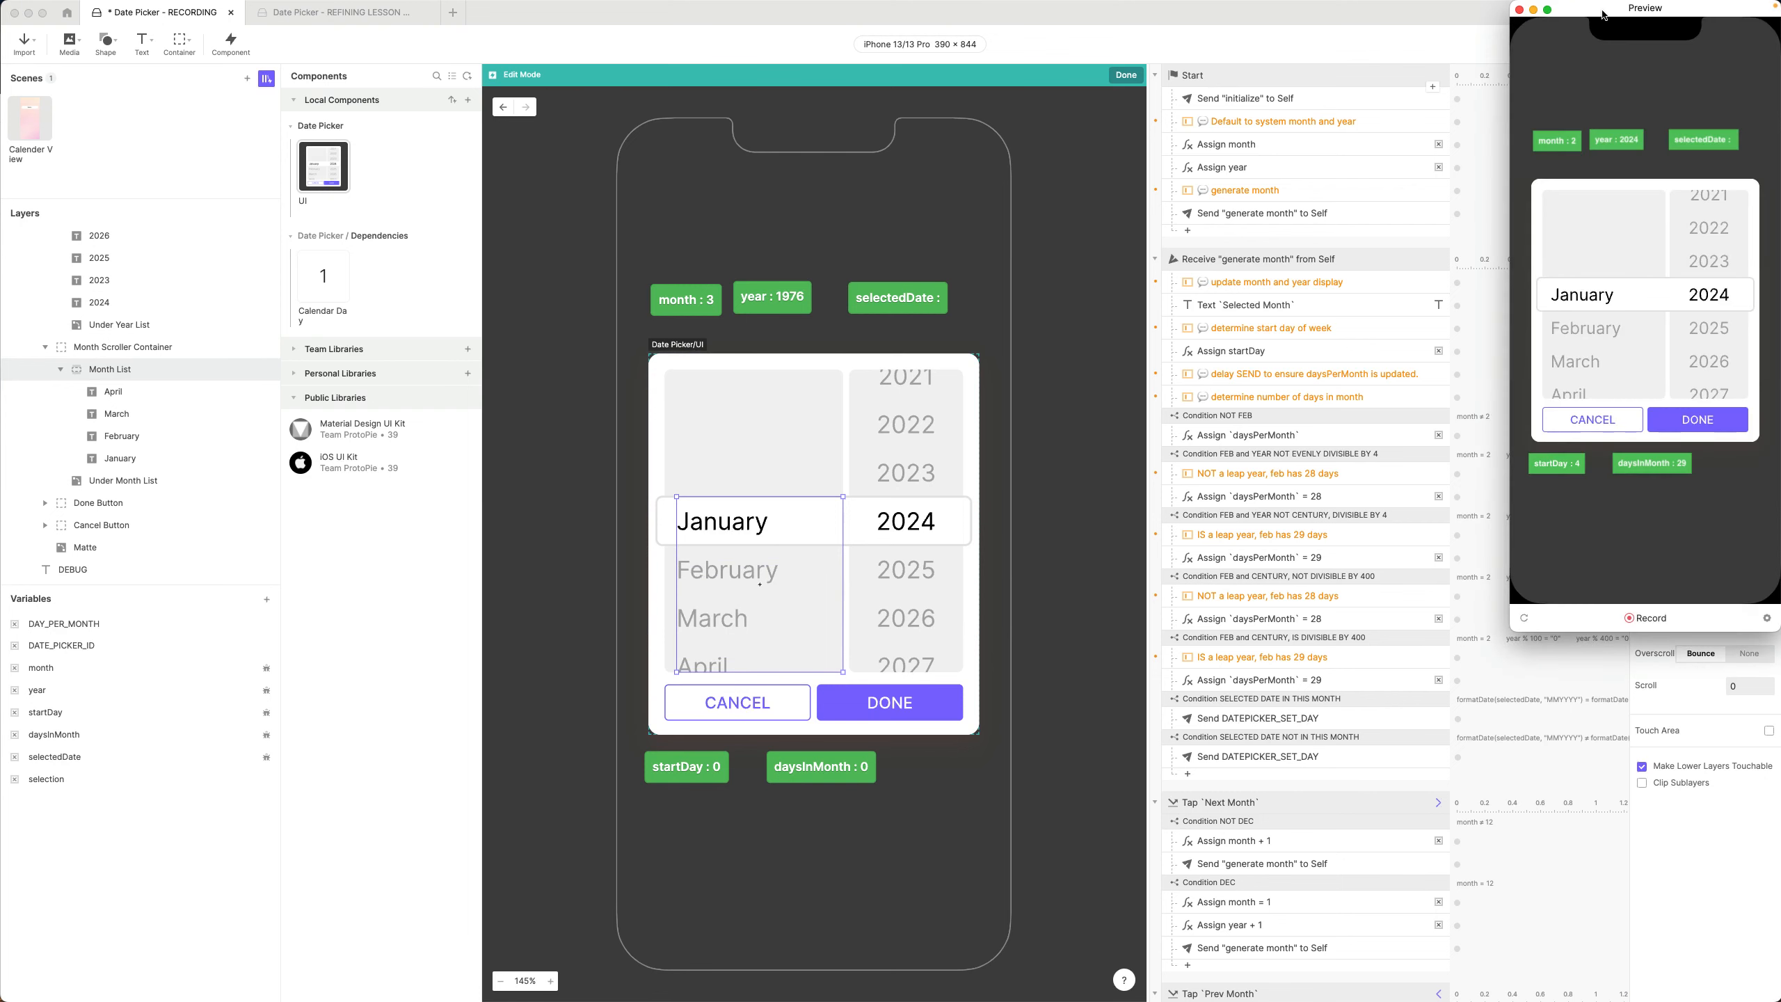
scroll(968, 395, "down", 2)
scroll(971, 427, "up", 2)
scroll(971, 428, "down", 2)
scroll(972, 427, "up", 2)
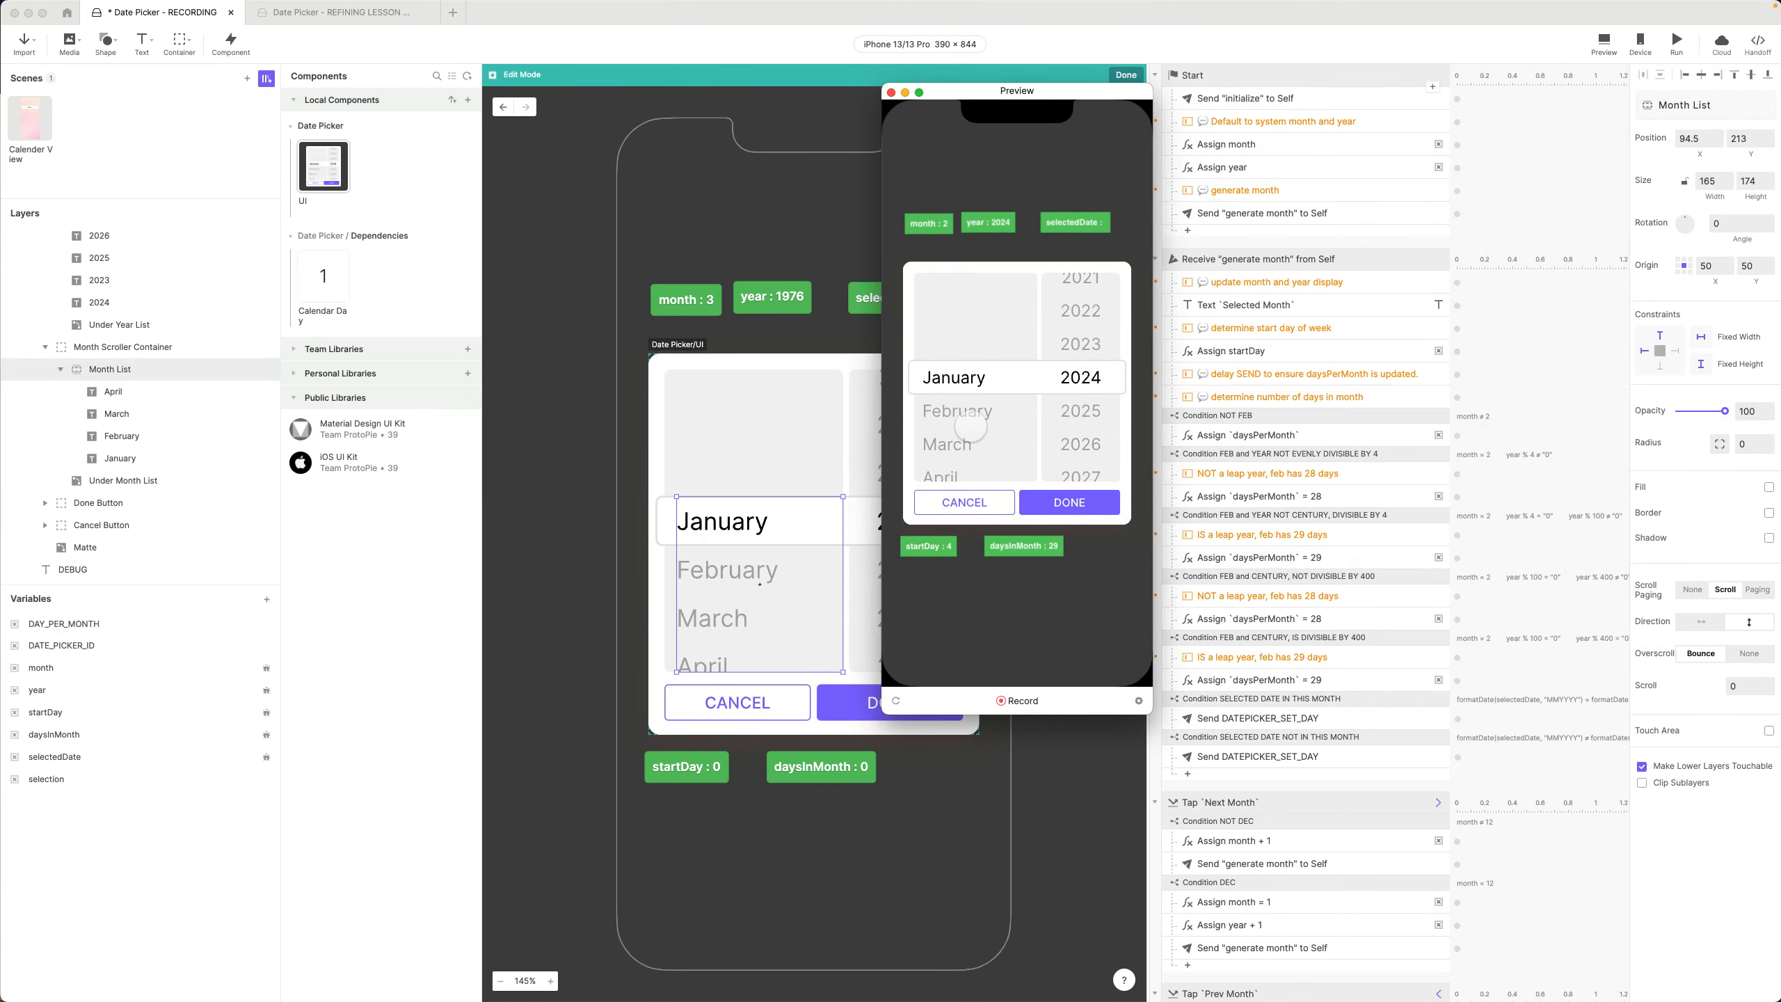
scroll(972, 427, "down", 2)
left_click(891, 92)
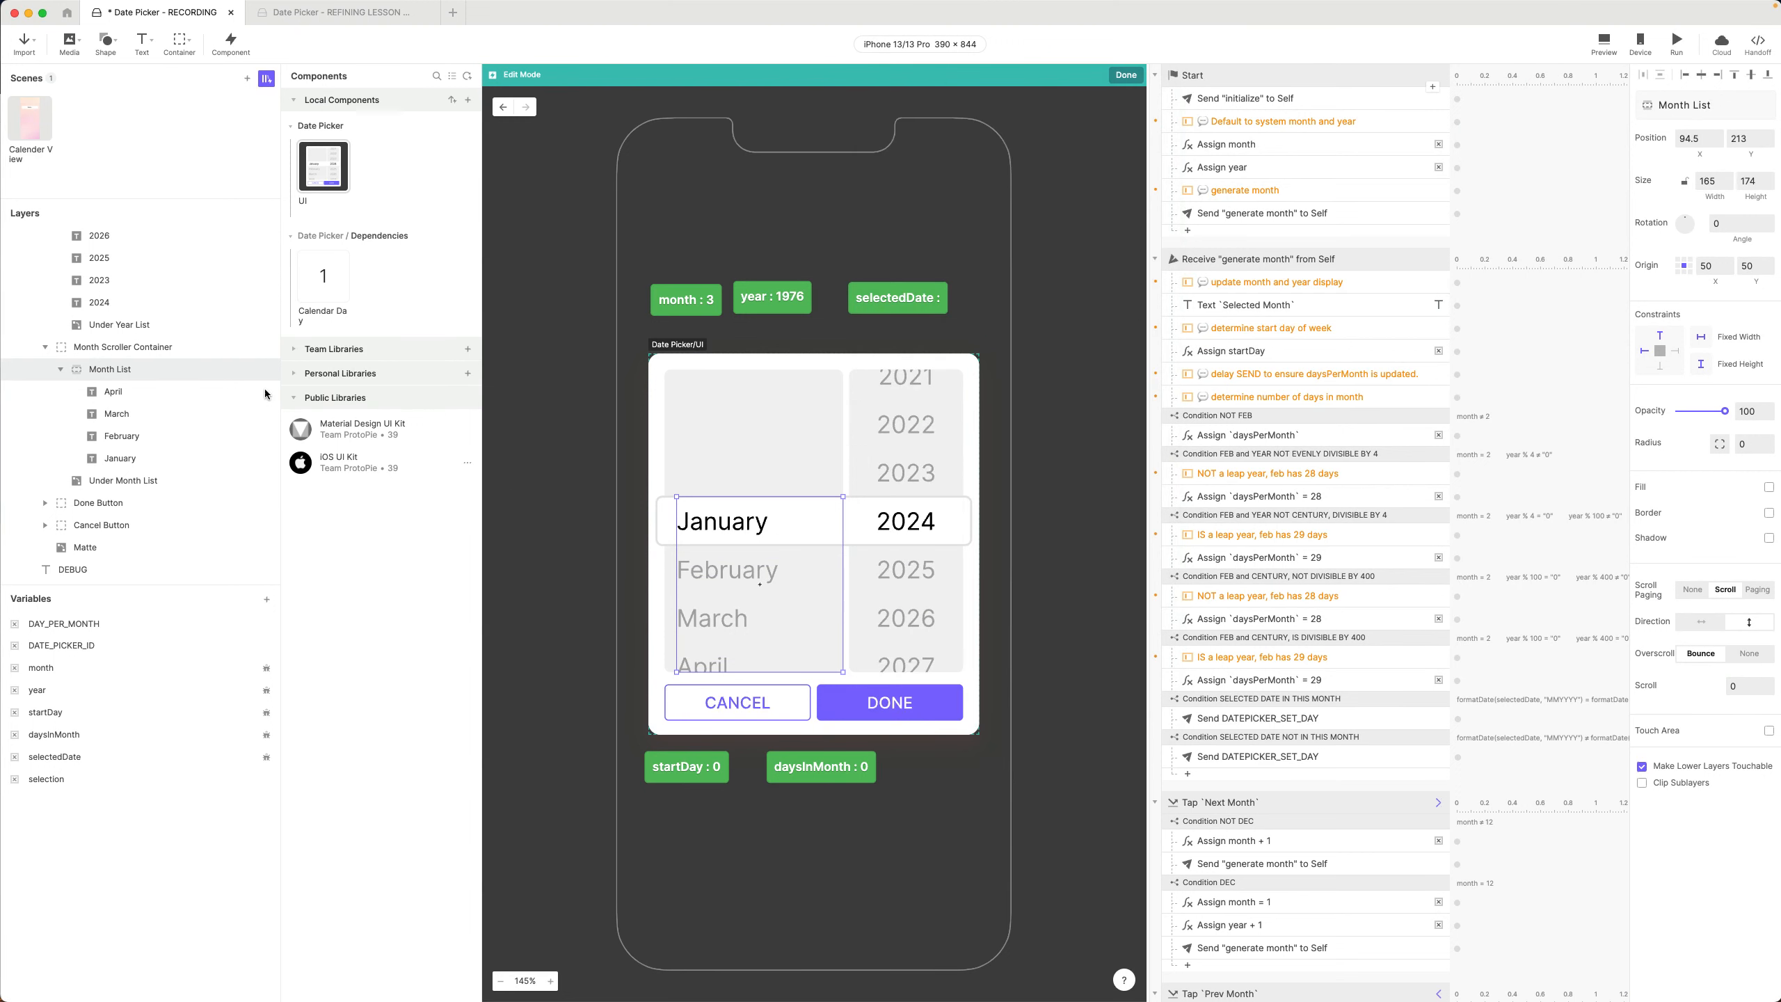
Shrink the Month List to a height of 48 around January and test its scrolling through the months in the preview
left_click_drag(760, 672, 764, 545)
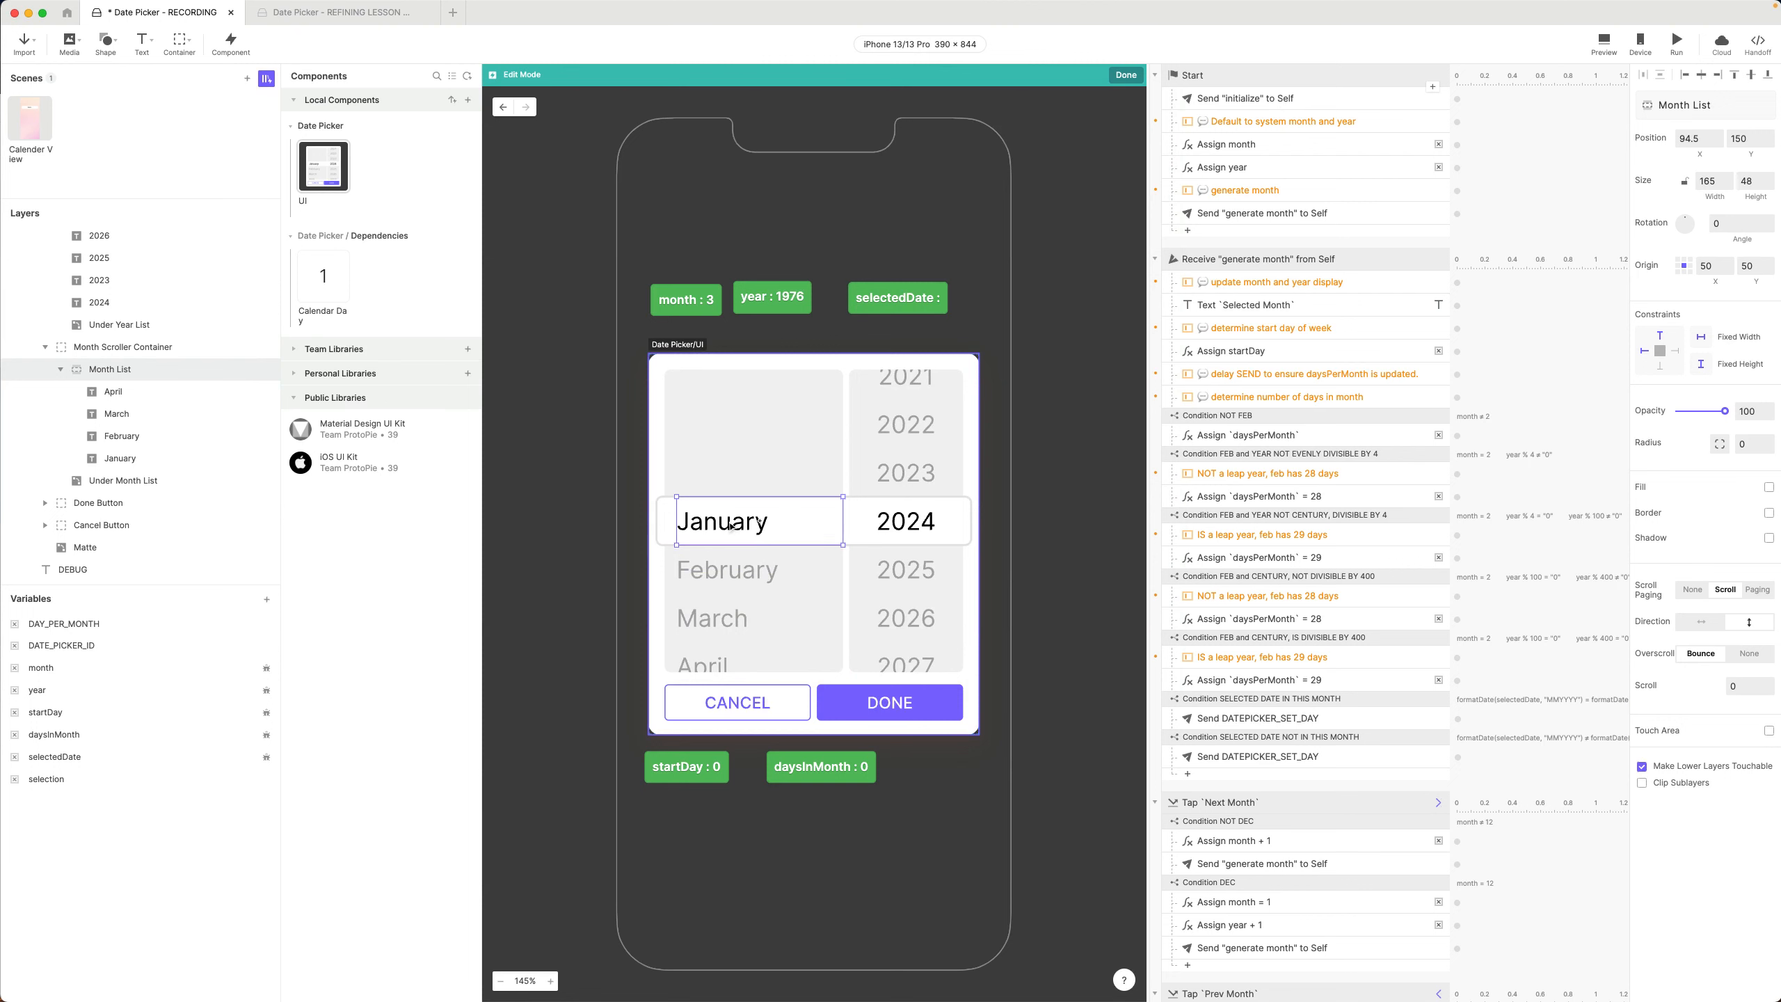
left_click(1604, 40)
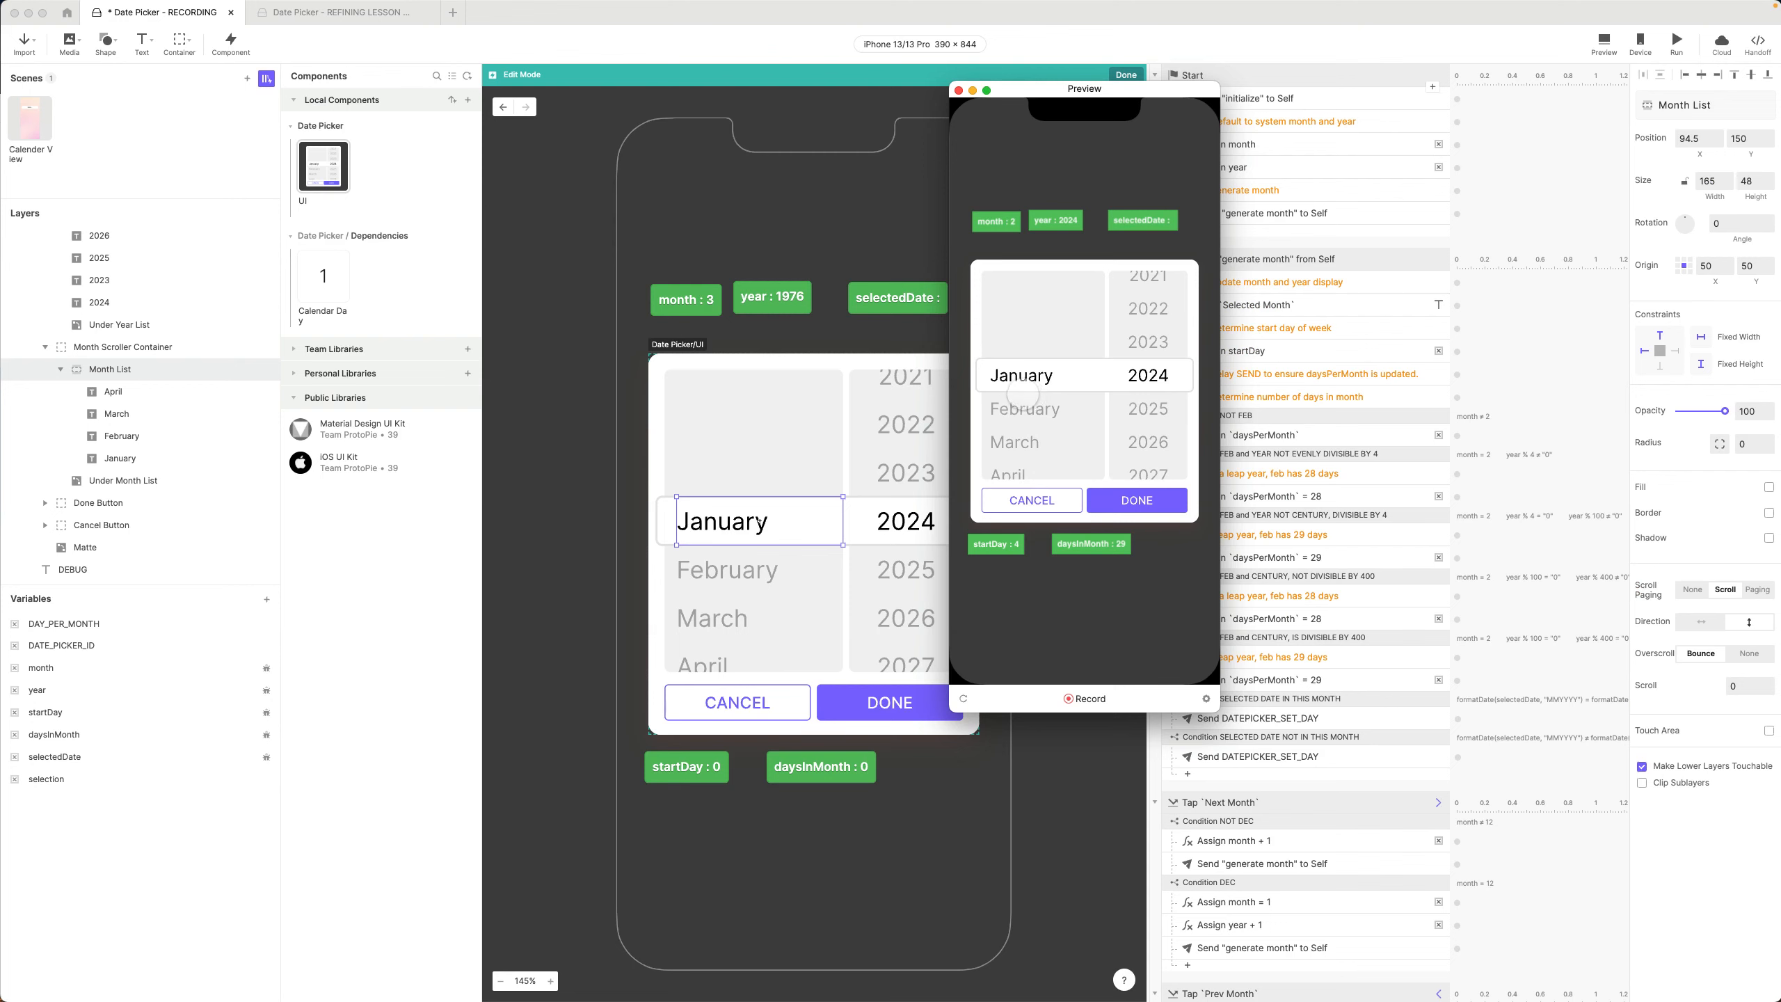
left_click_drag(1025, 404, 1028, 372)
scroll(1020, 375, "up", 3)
left_click(1029, 426)
scroll(1018, 375, "down", 3)
scroll(1018, 374, "up", 3)
scroll(1018, 374, "down", 3)
scroll(1018, 375, "up", 3)
left_click(1026, 320)
left_click(959, 90)
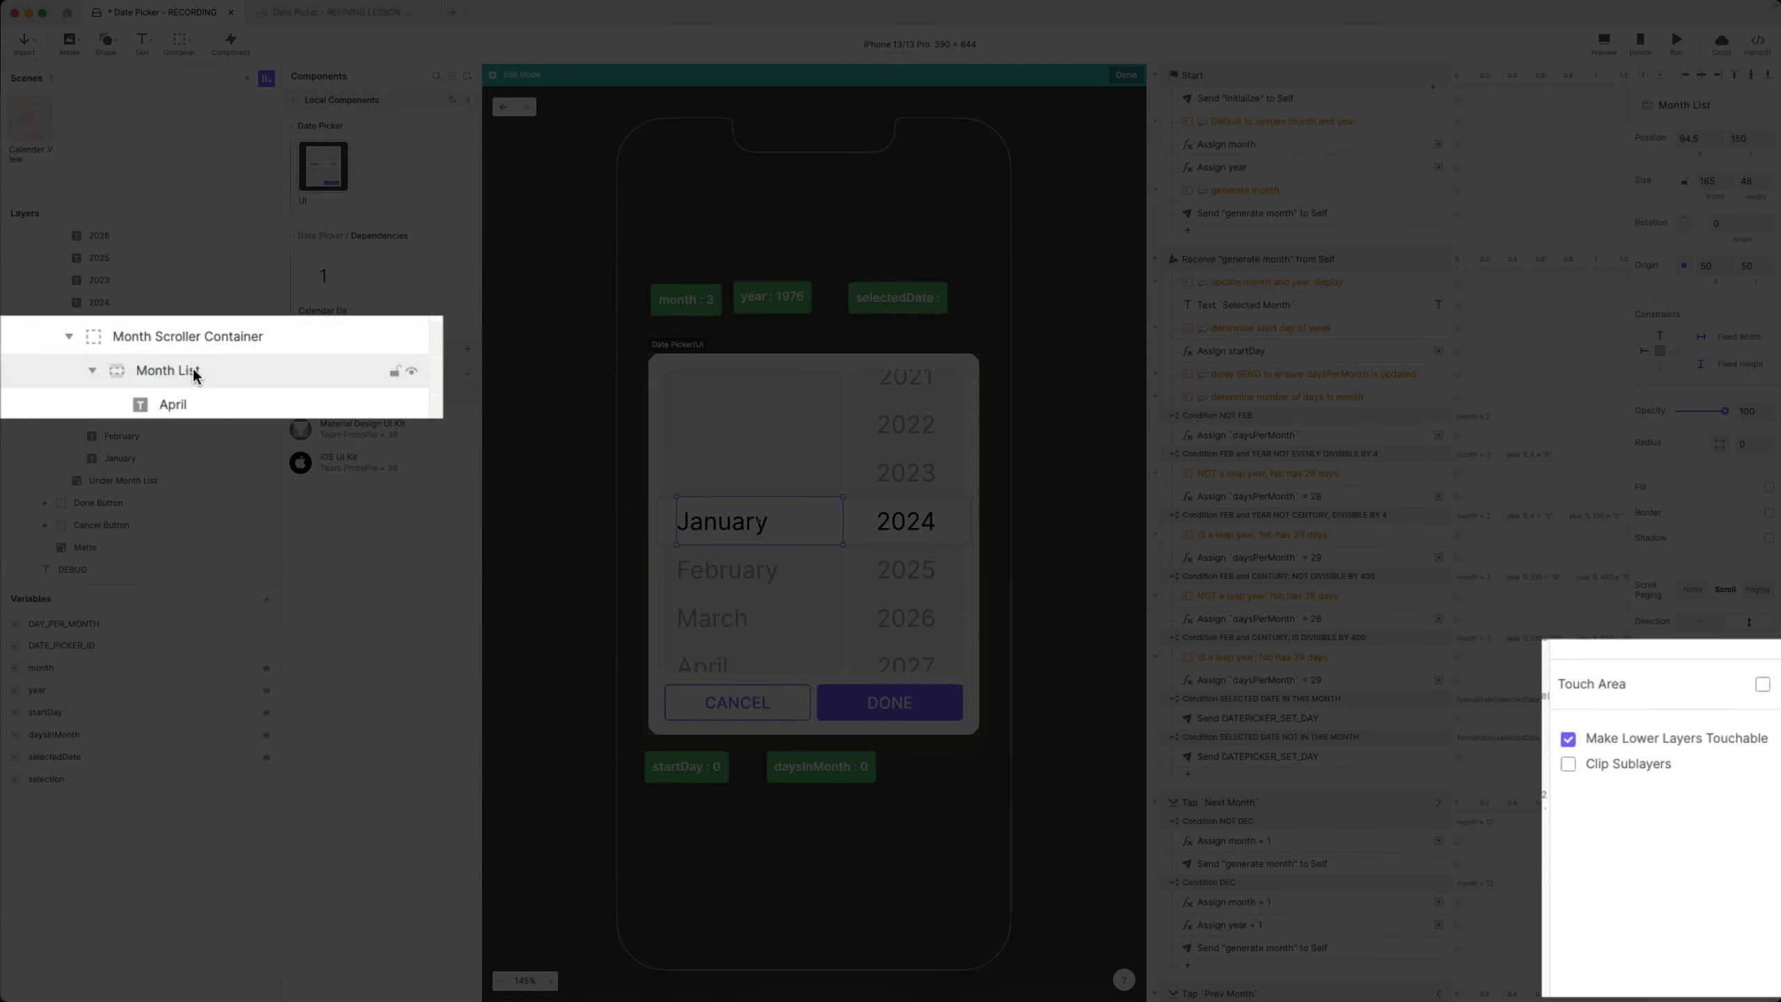
Rename the Month List layer as Month Scroller
scroll(195, 373, "up", 1)
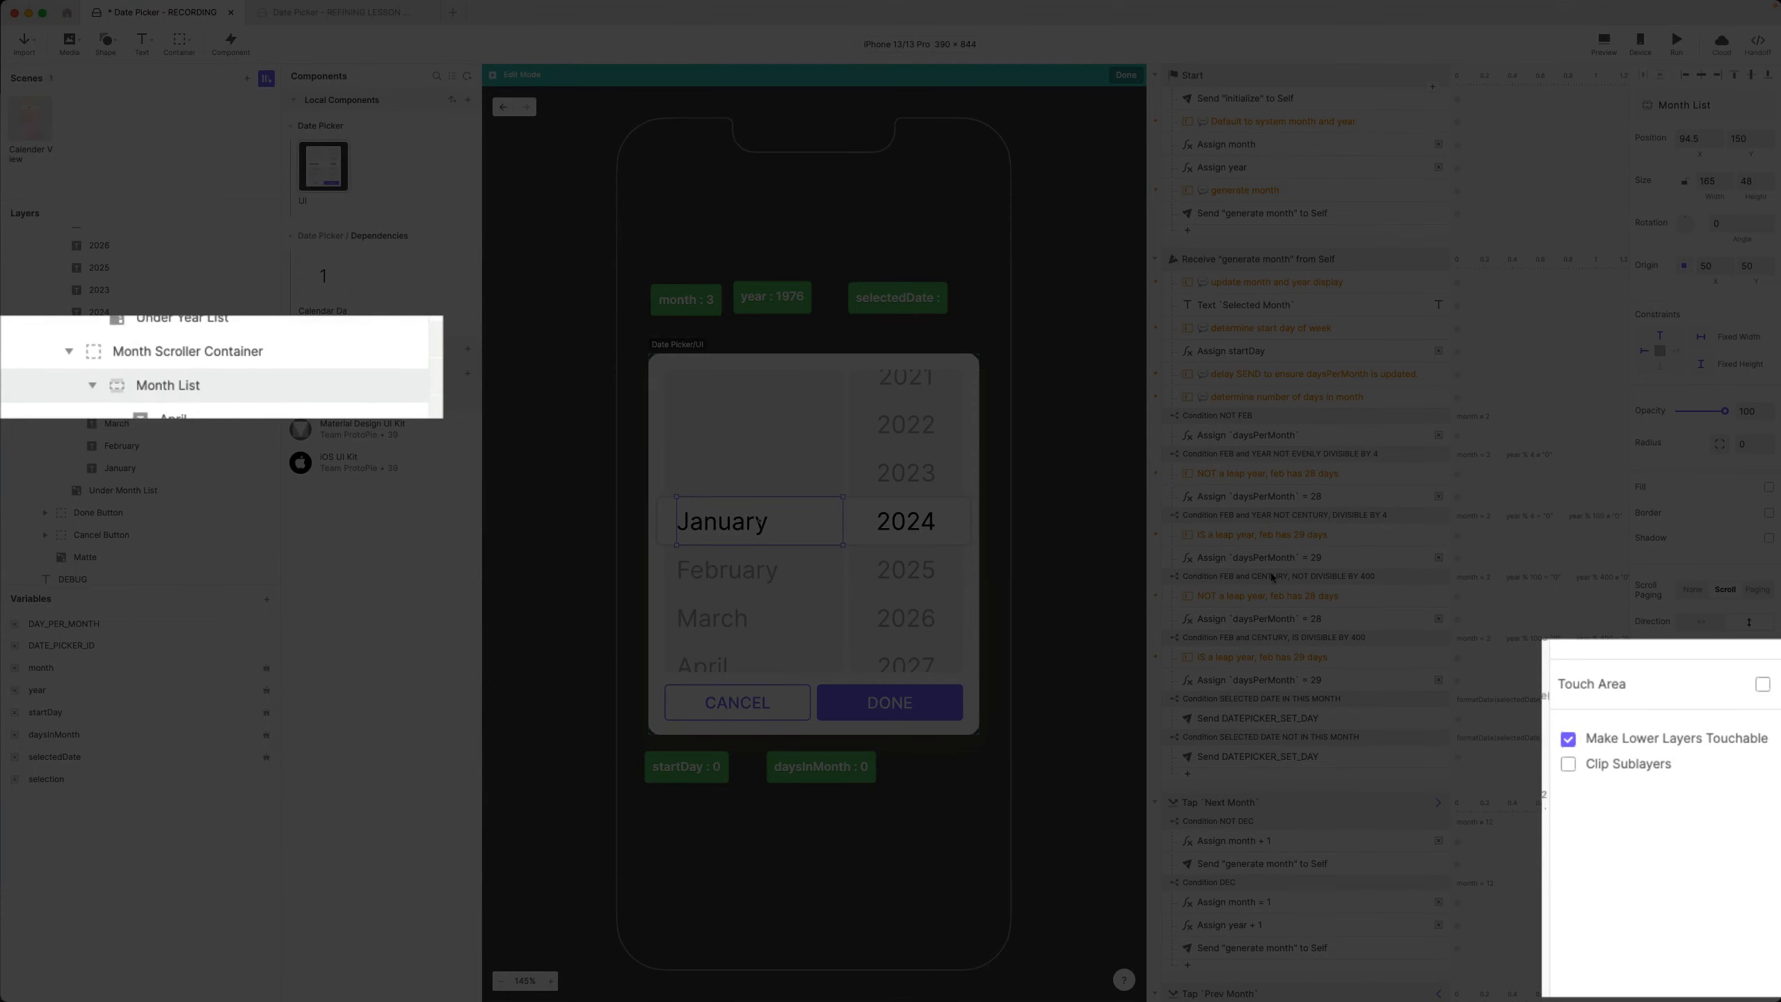
double_click(195, 385)
double_click(195, 385)
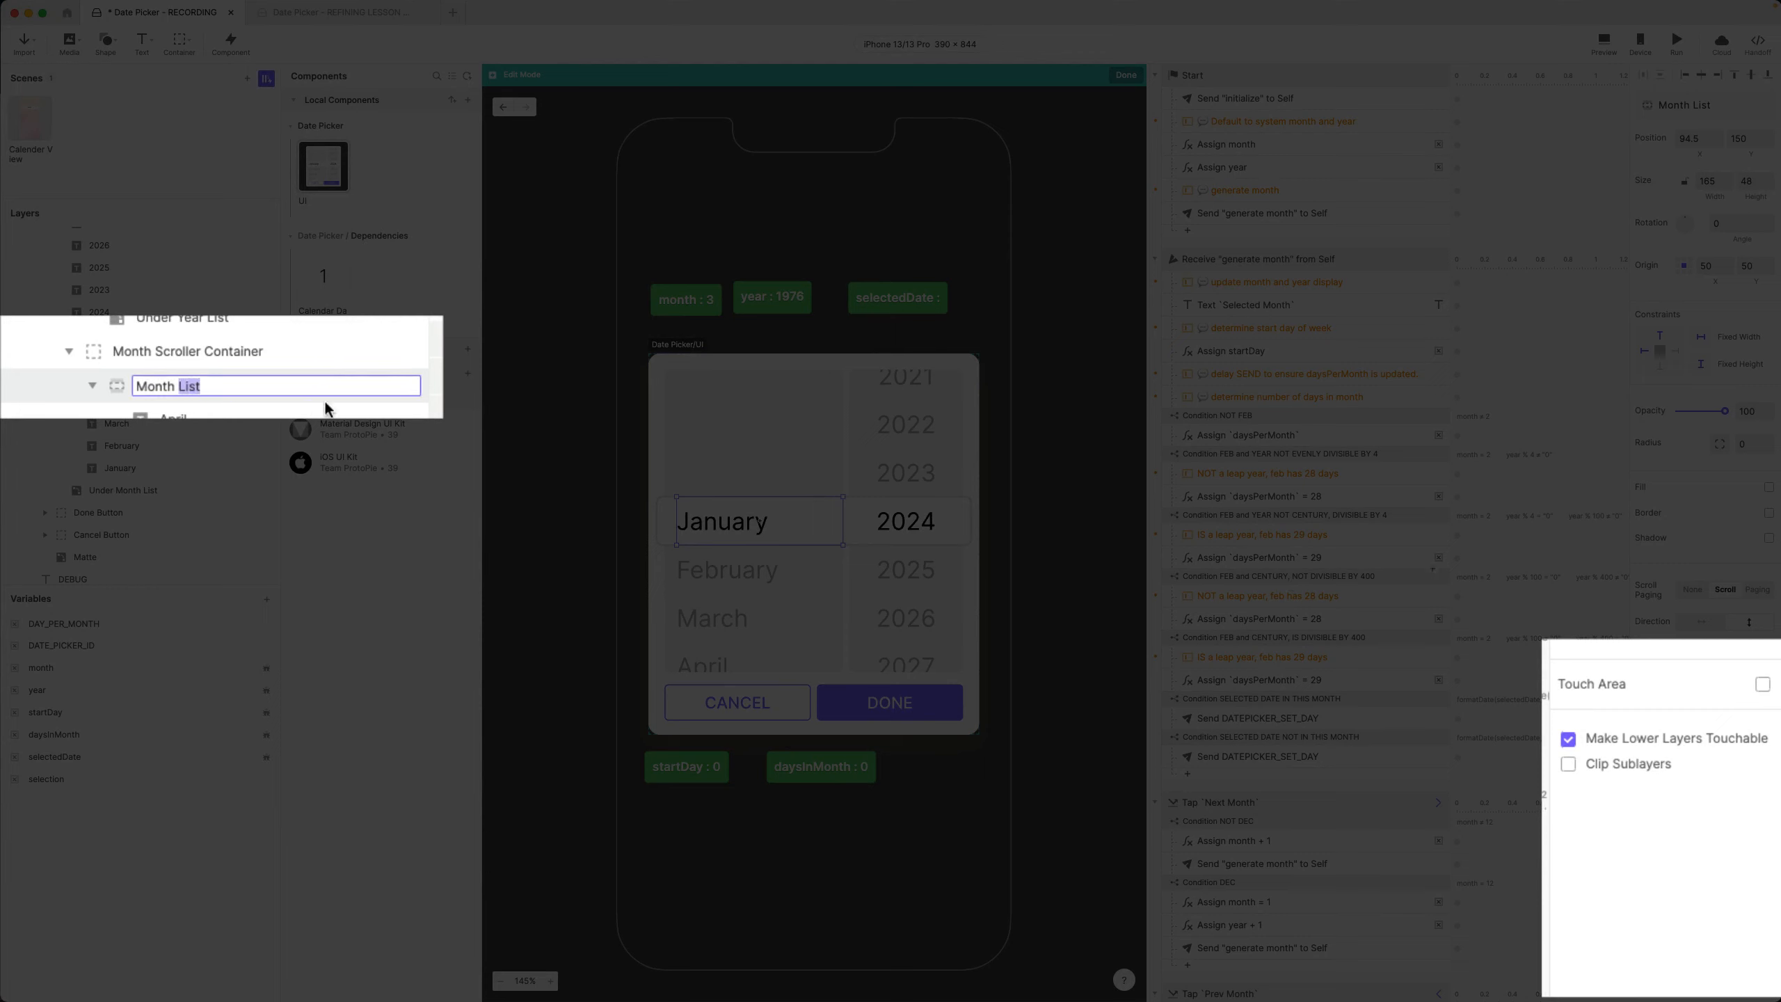
type("Scroller")
key("Return")
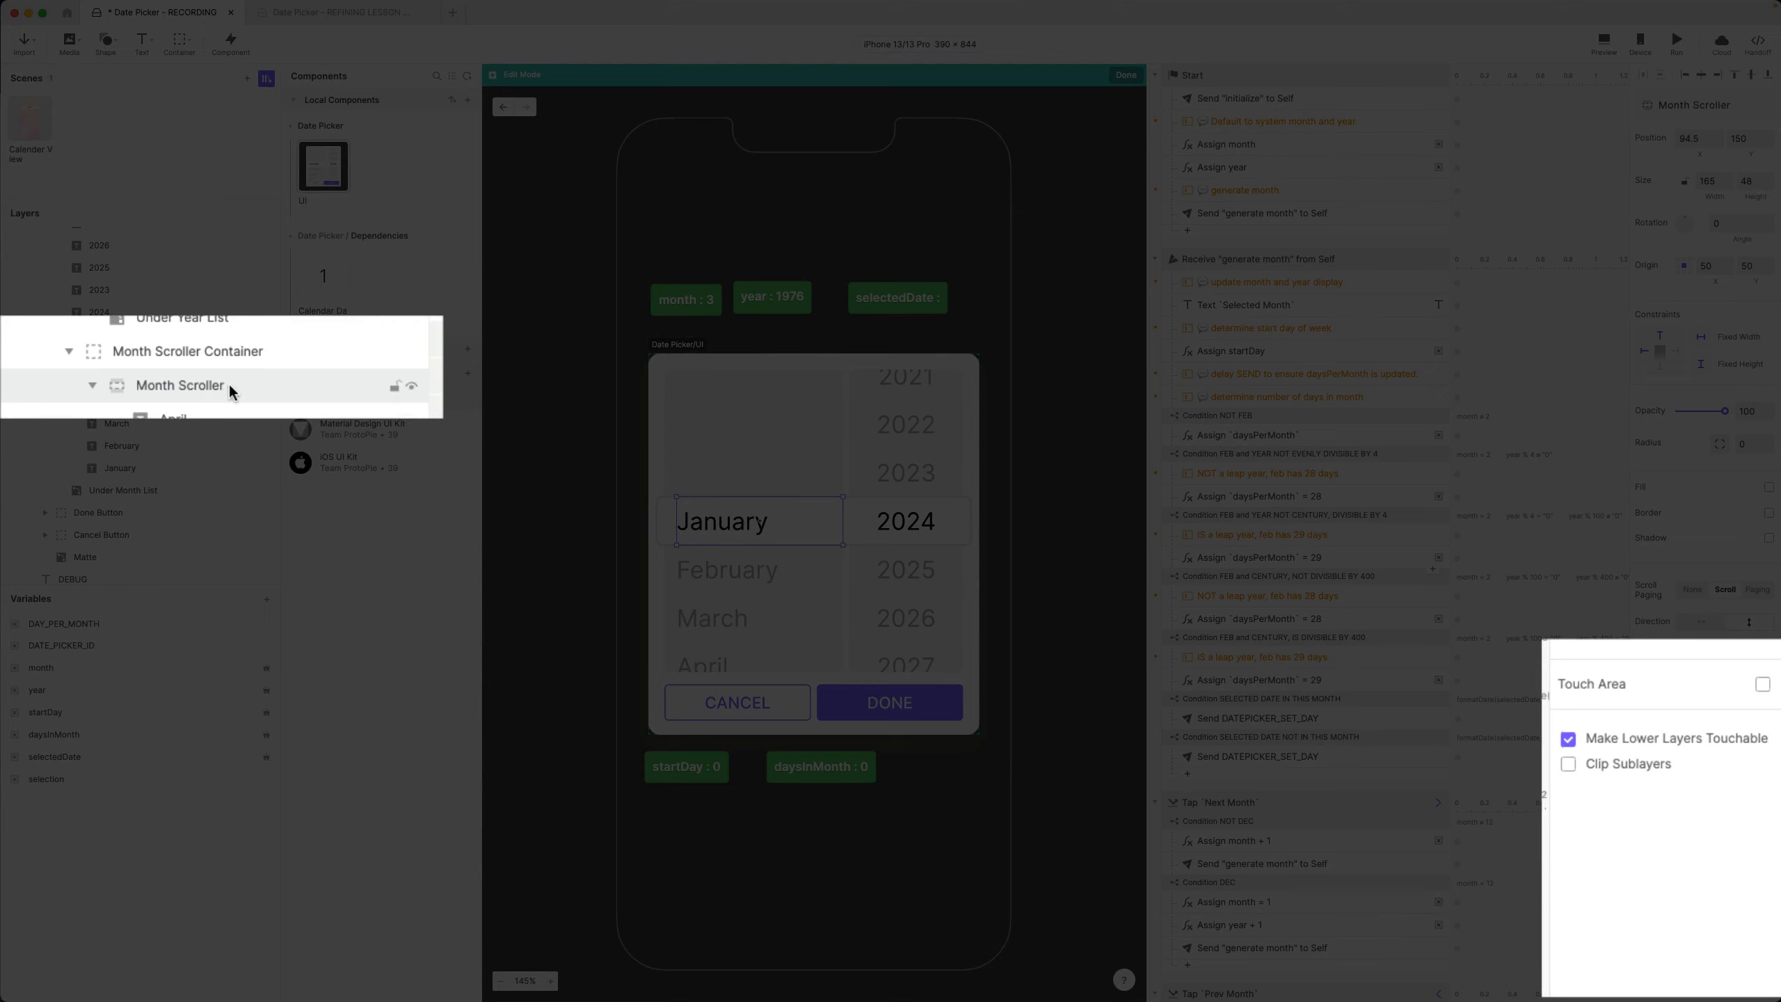
Enable the Month Scroller's touch area with independent side lengths and extend it 130 above the layer
left_click(1763, 684)
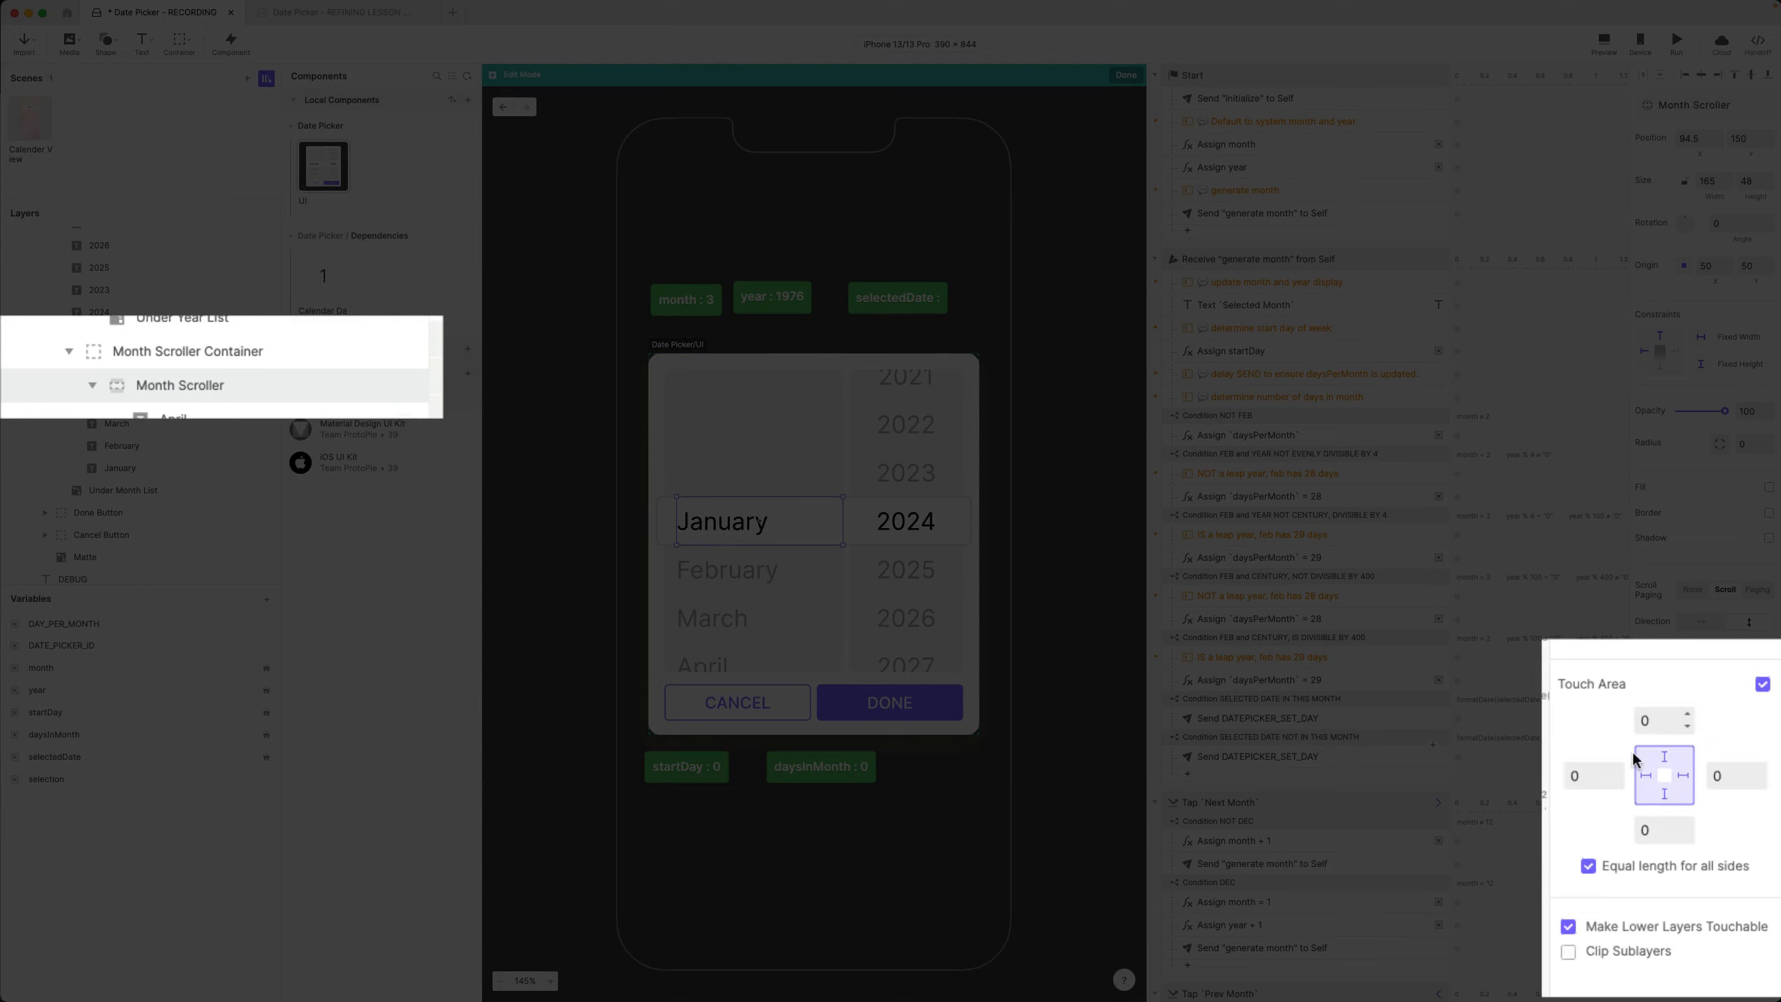
left_click(1588, 865)
left_click(1657, 723)
key("BackSpace")
type("120")
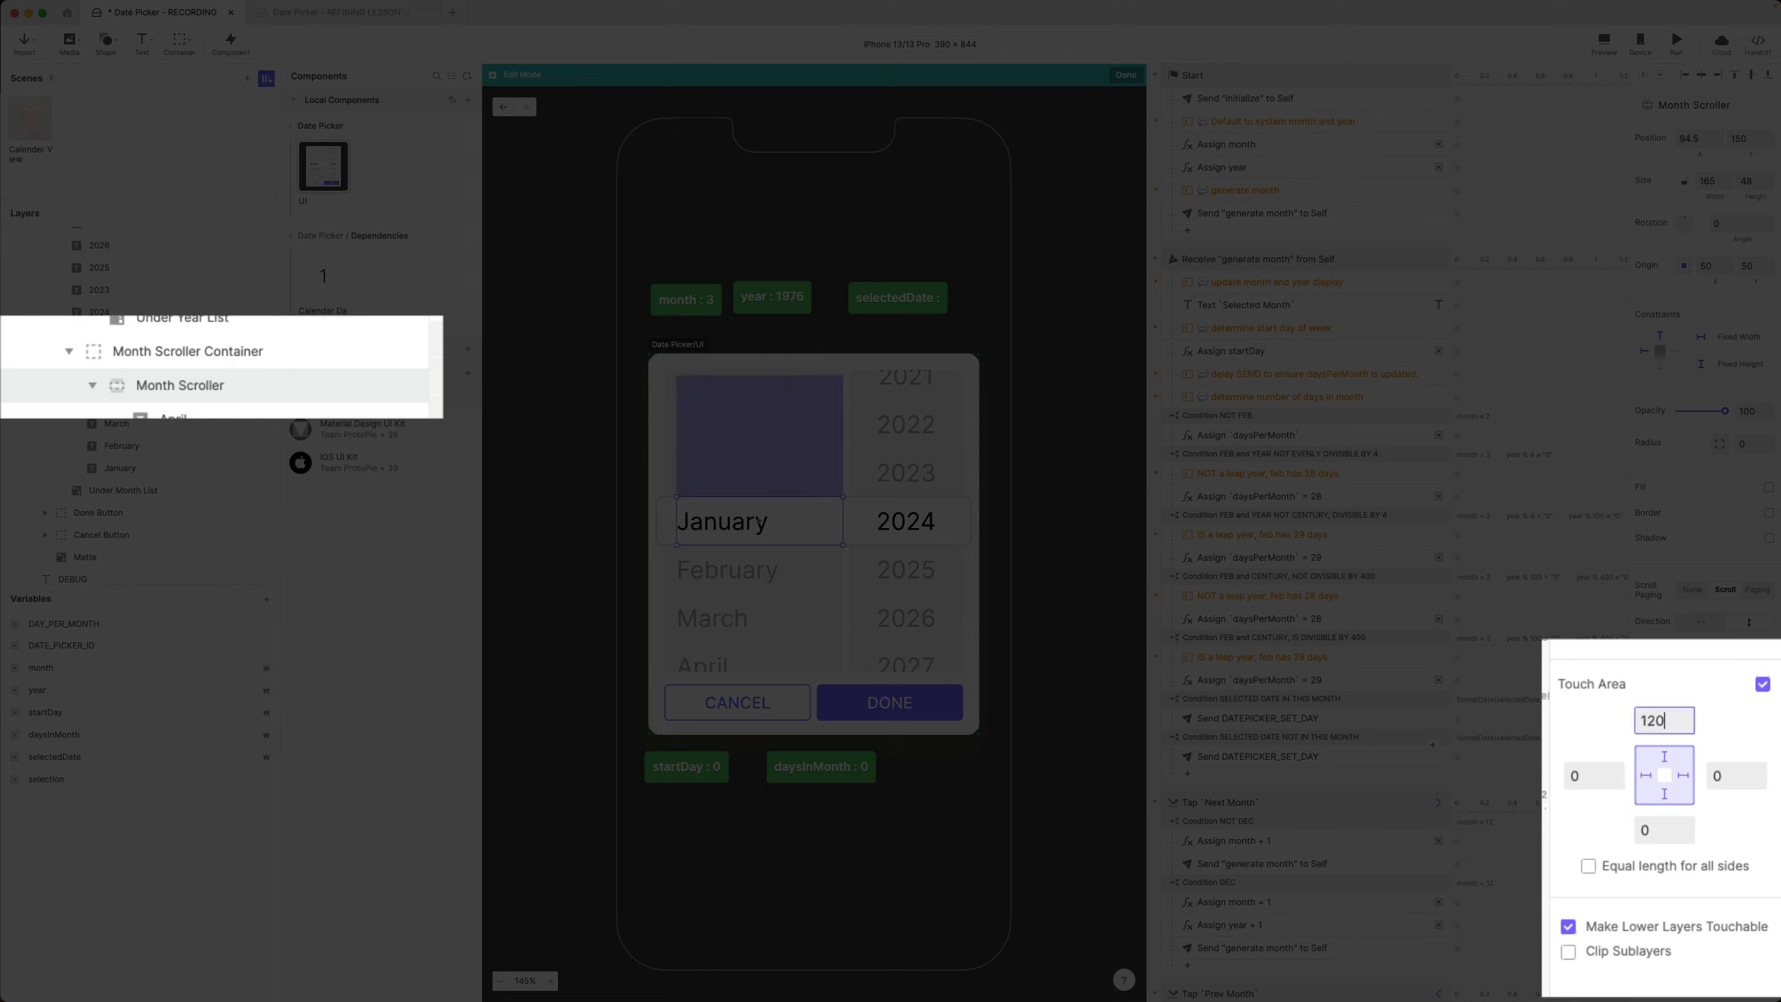
key("shift+Up")
Extend the Month Scroller's touch area 130 below the layer
key("Tab")
key("Tab")
key("Tab")
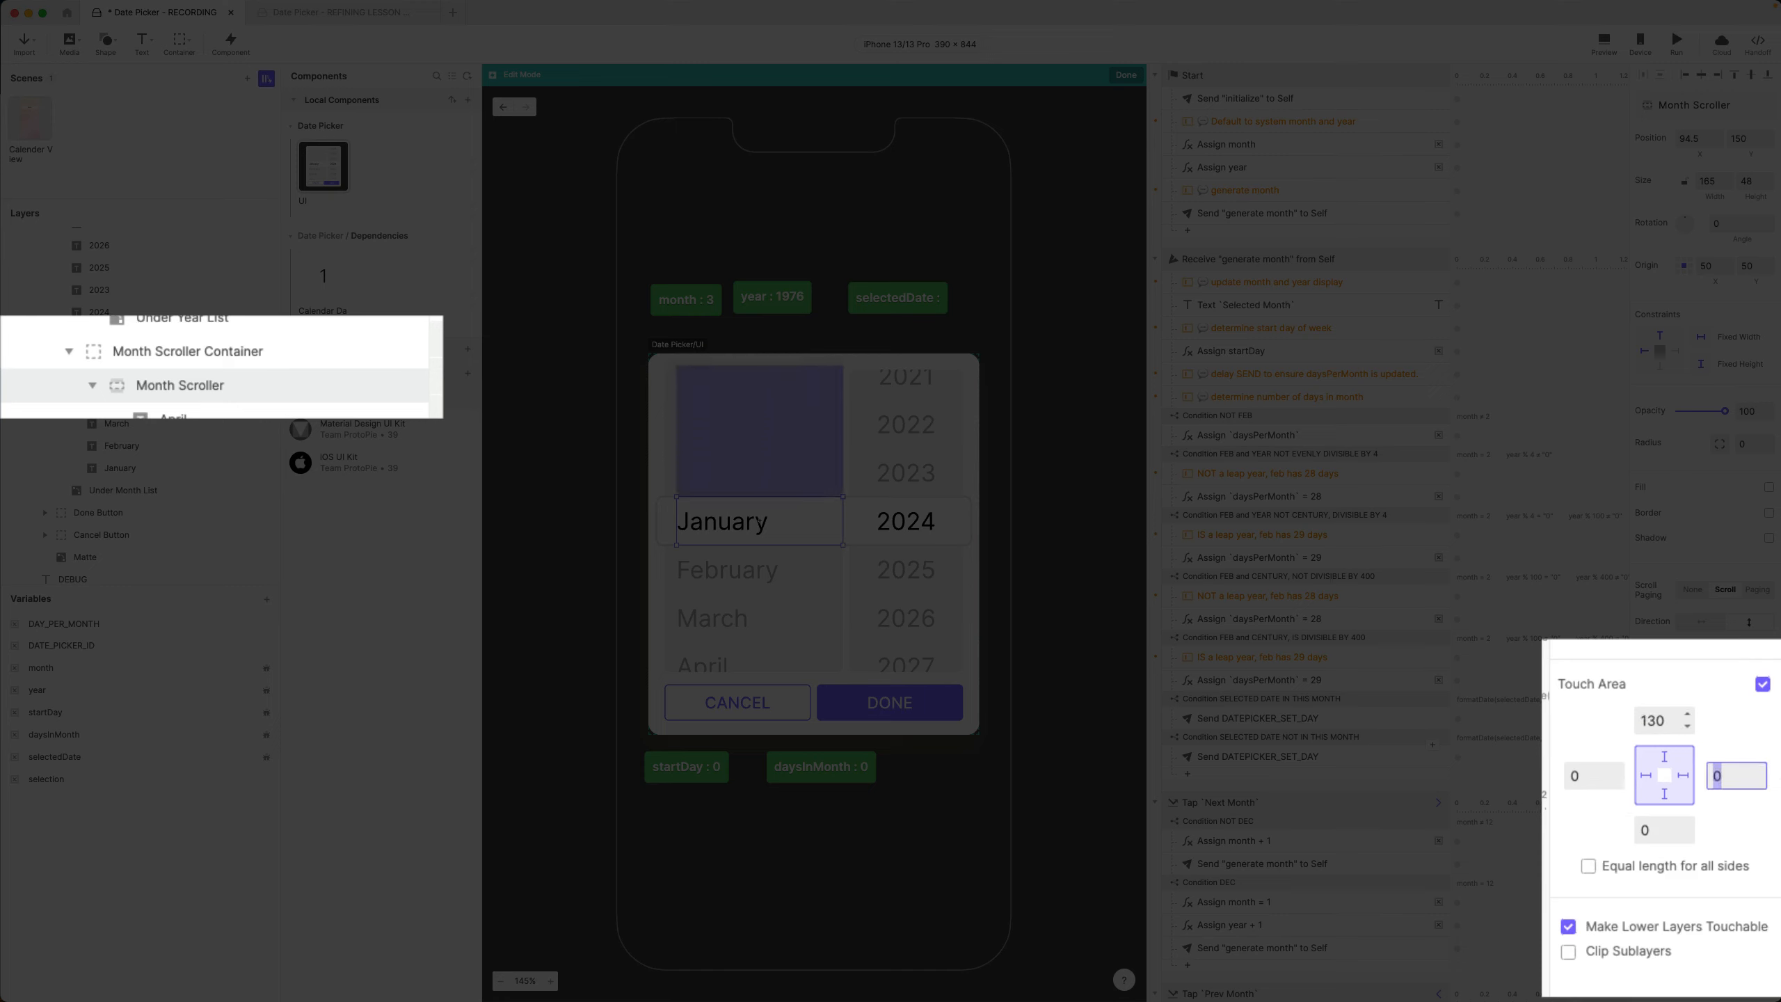
type("120")
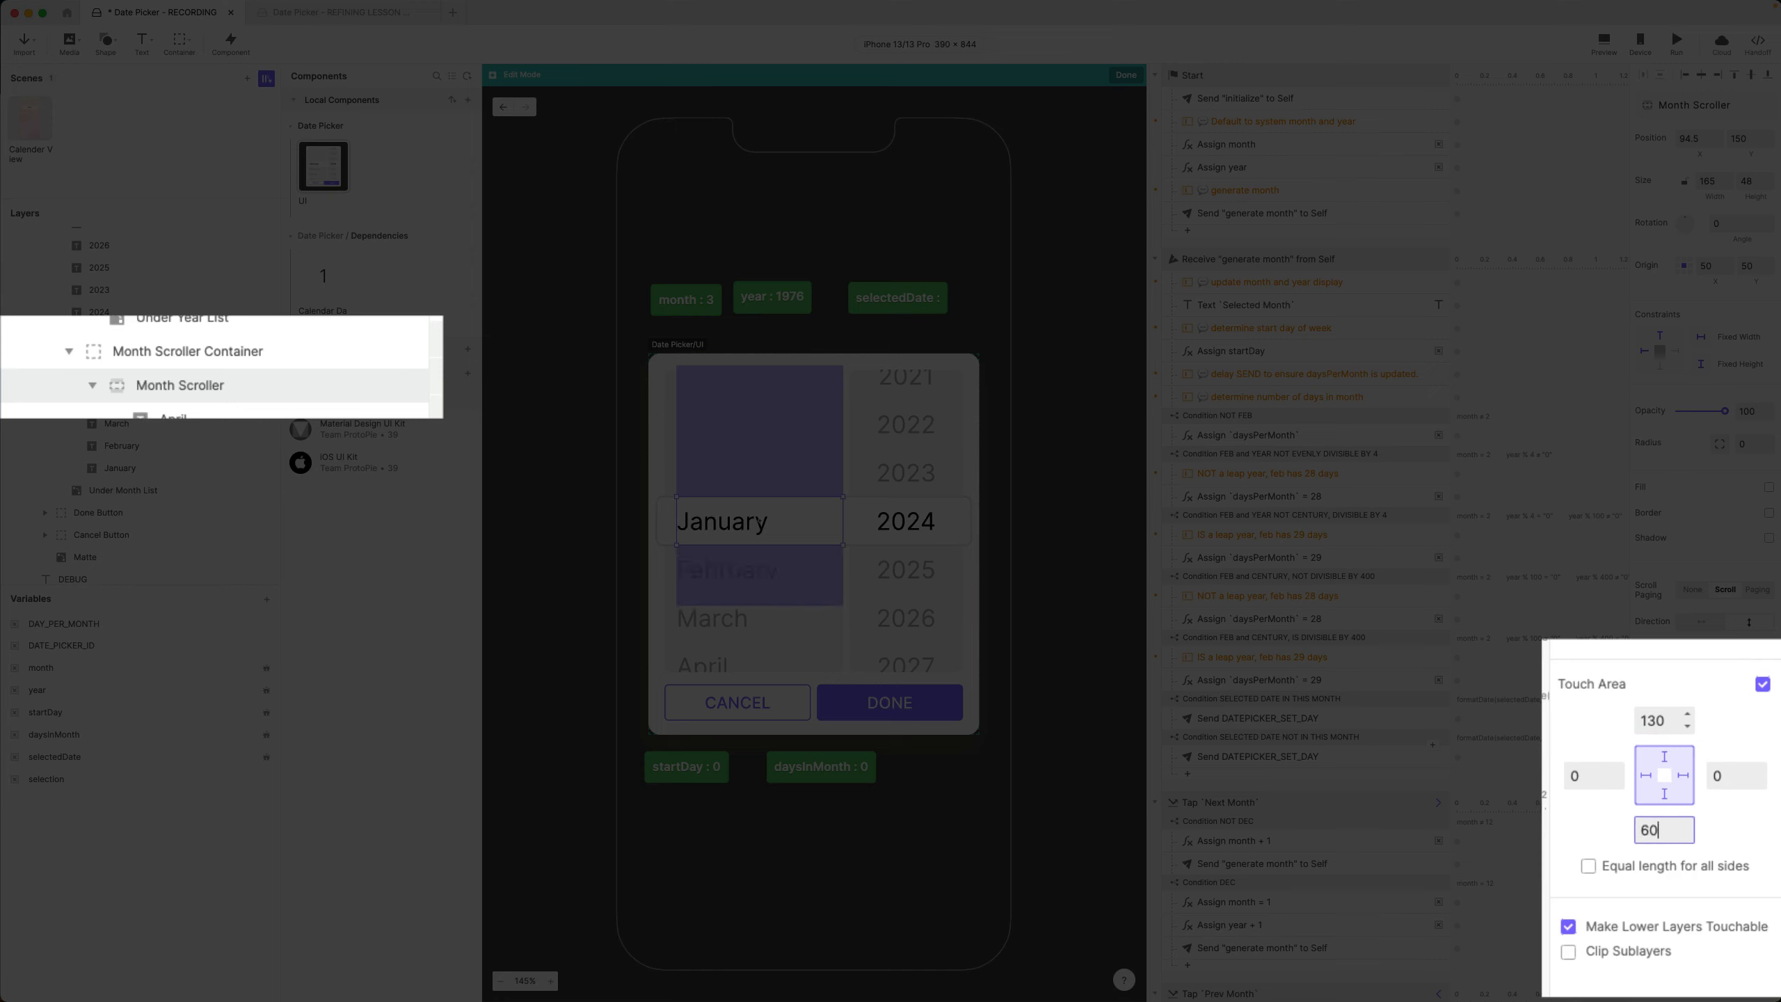
key("shift+Up")
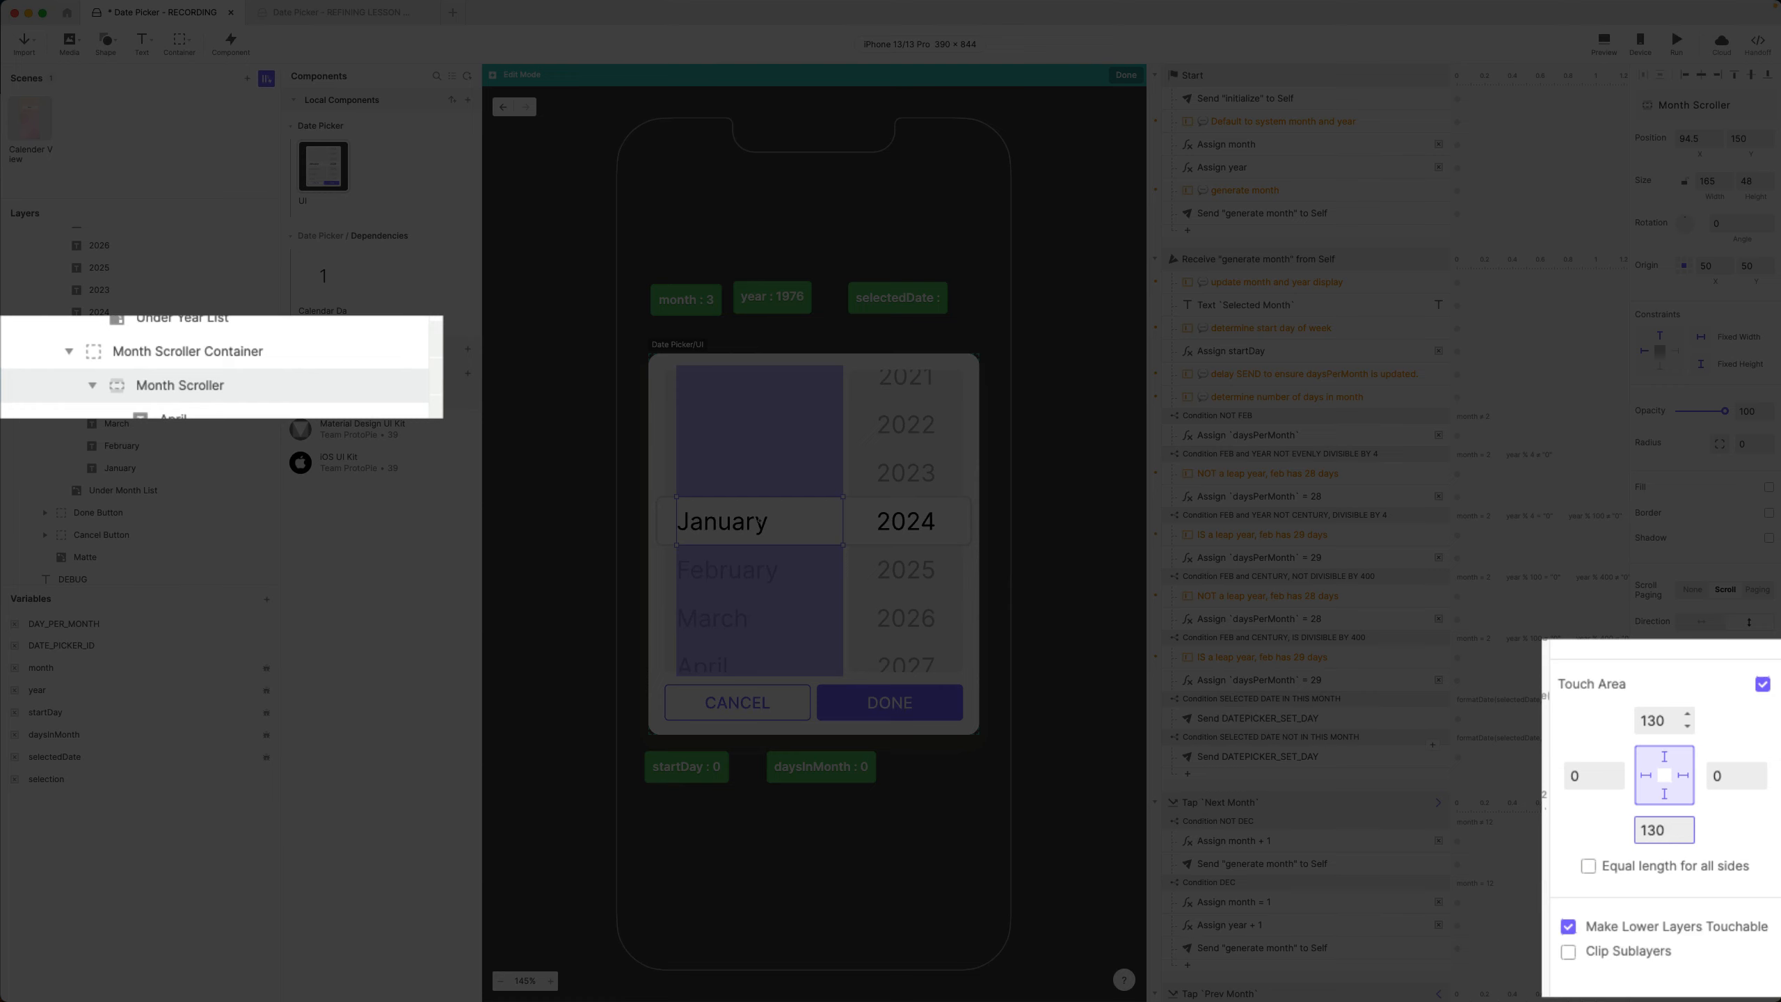
Extend the Month Scroller's touch area 12 beyond the layer's left side
key("shift+Tab")
key("shift+Tab")
type("10")
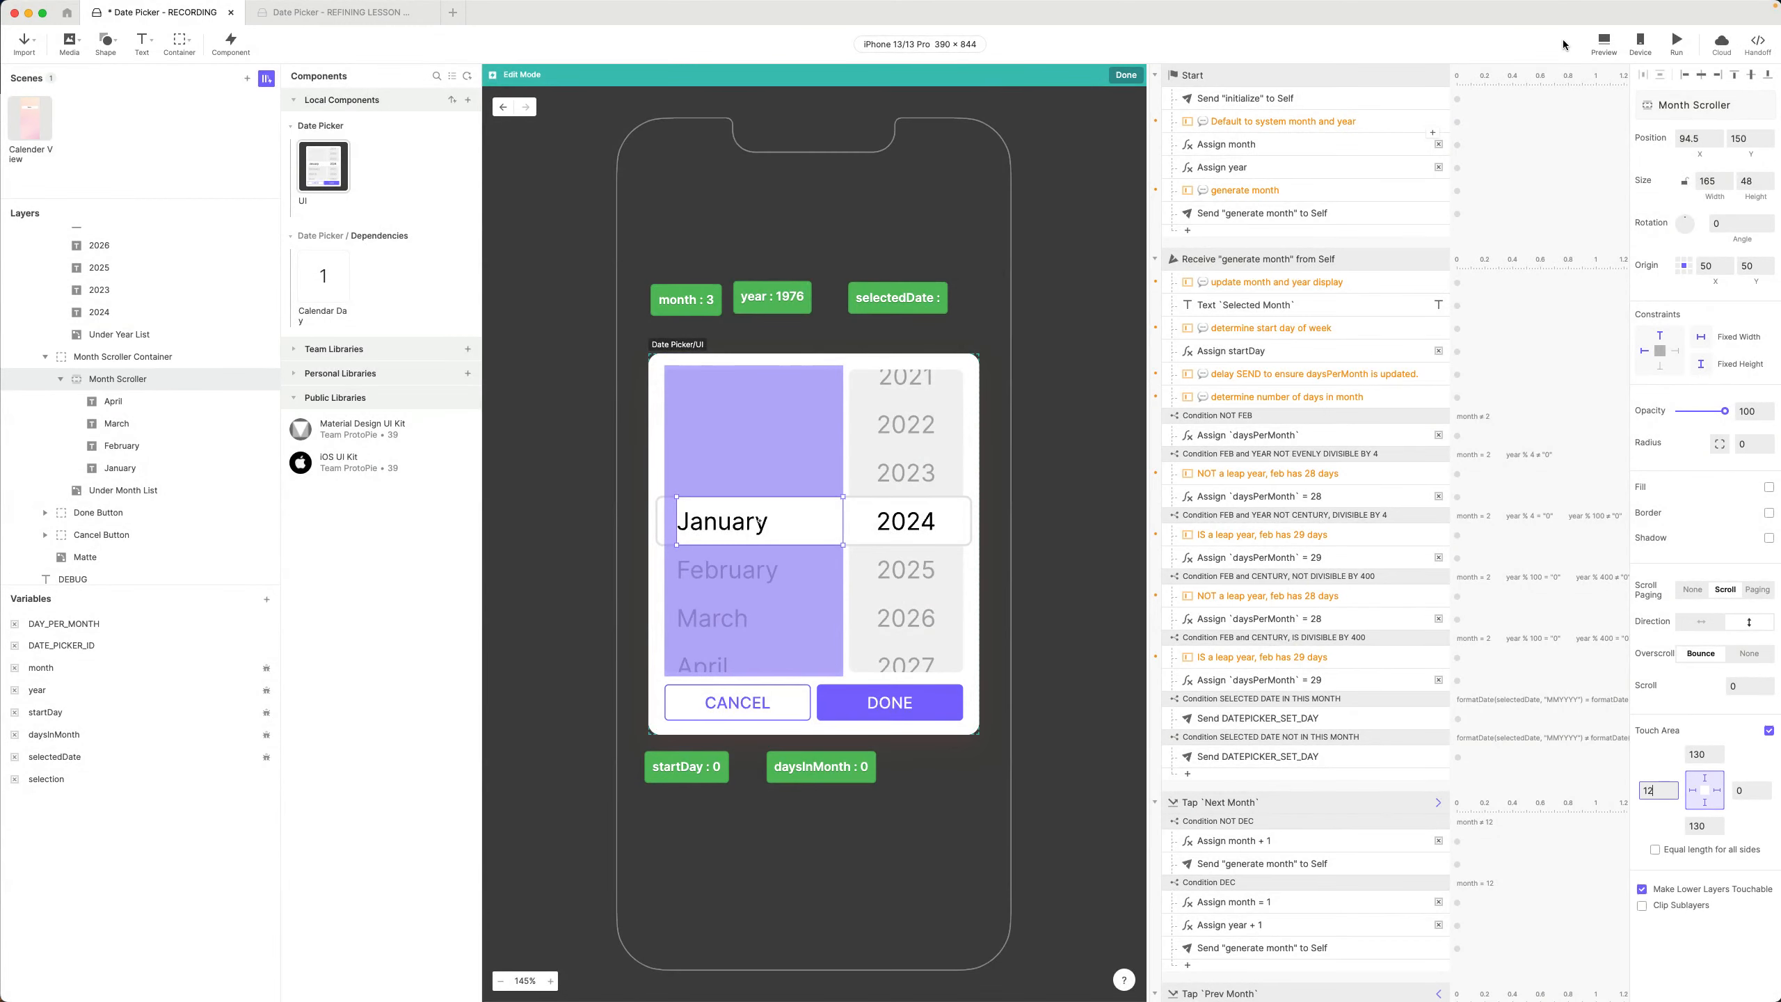
Test scrolling the months between January and April across the enlarged touch area in the preview, and close the preview
left_click(1603, 43)
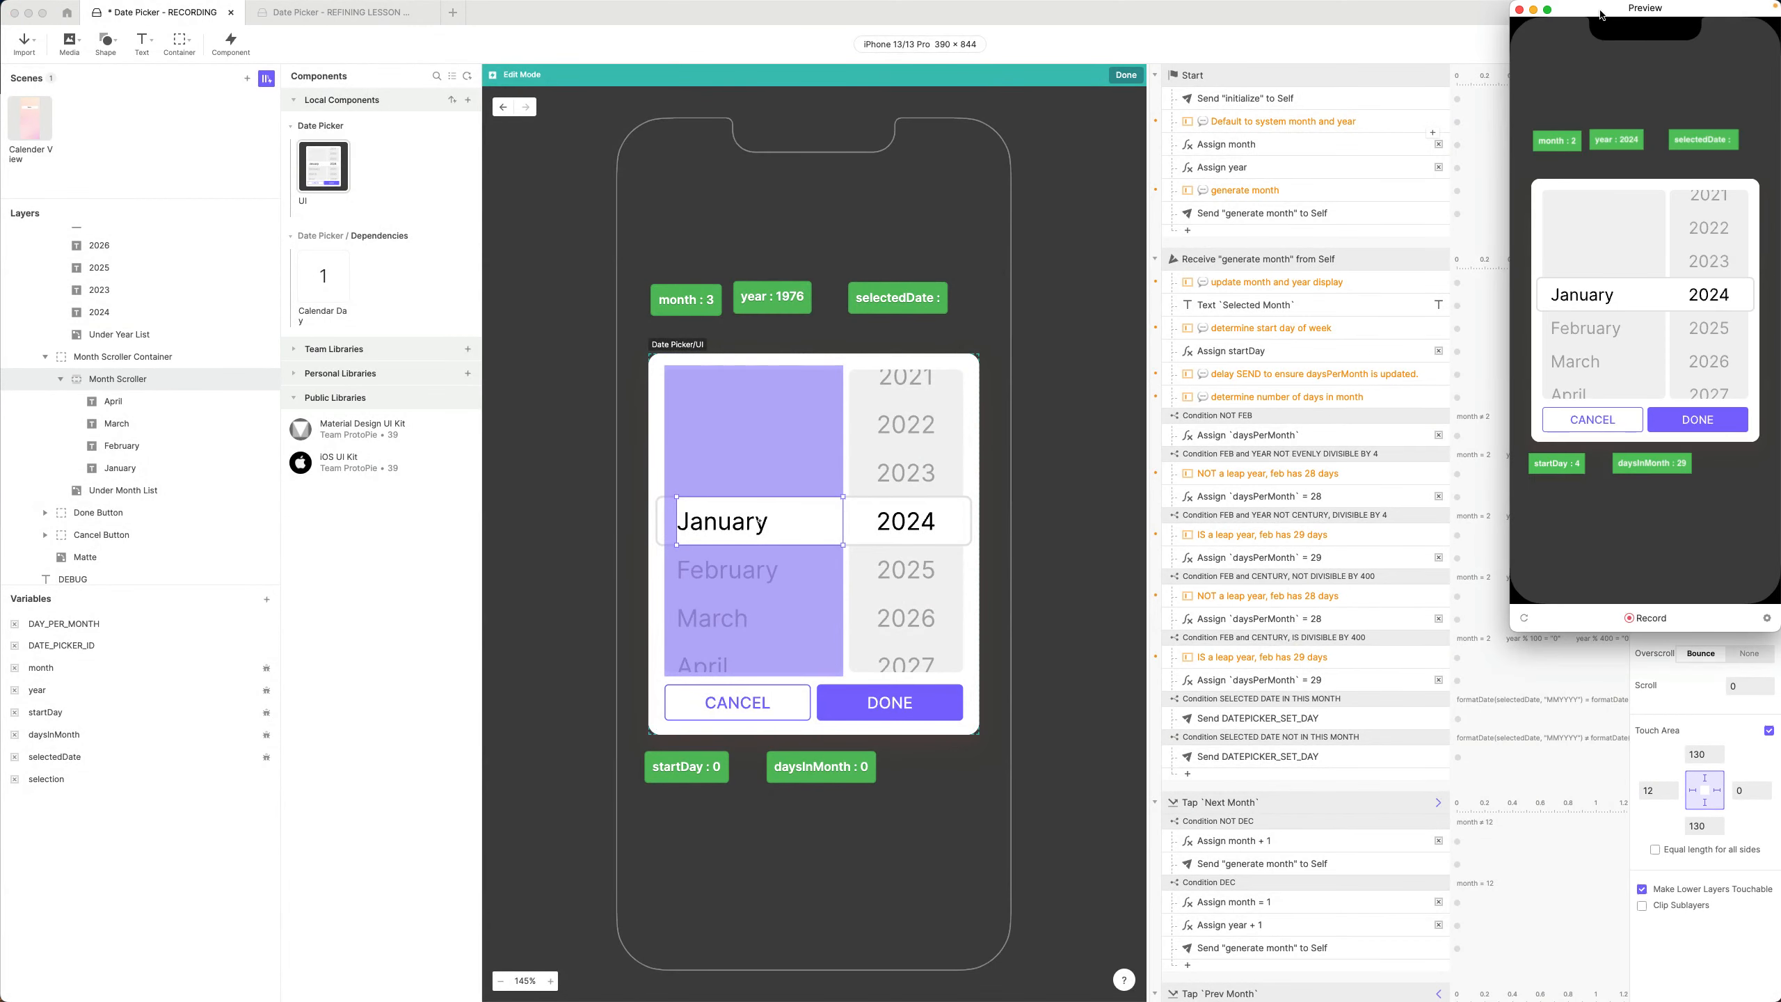
left_click_drag(1600, 12, 1205, 156)
scroll(1219, 439, "down", 3)
scroll(1219, 439, "up", 3)
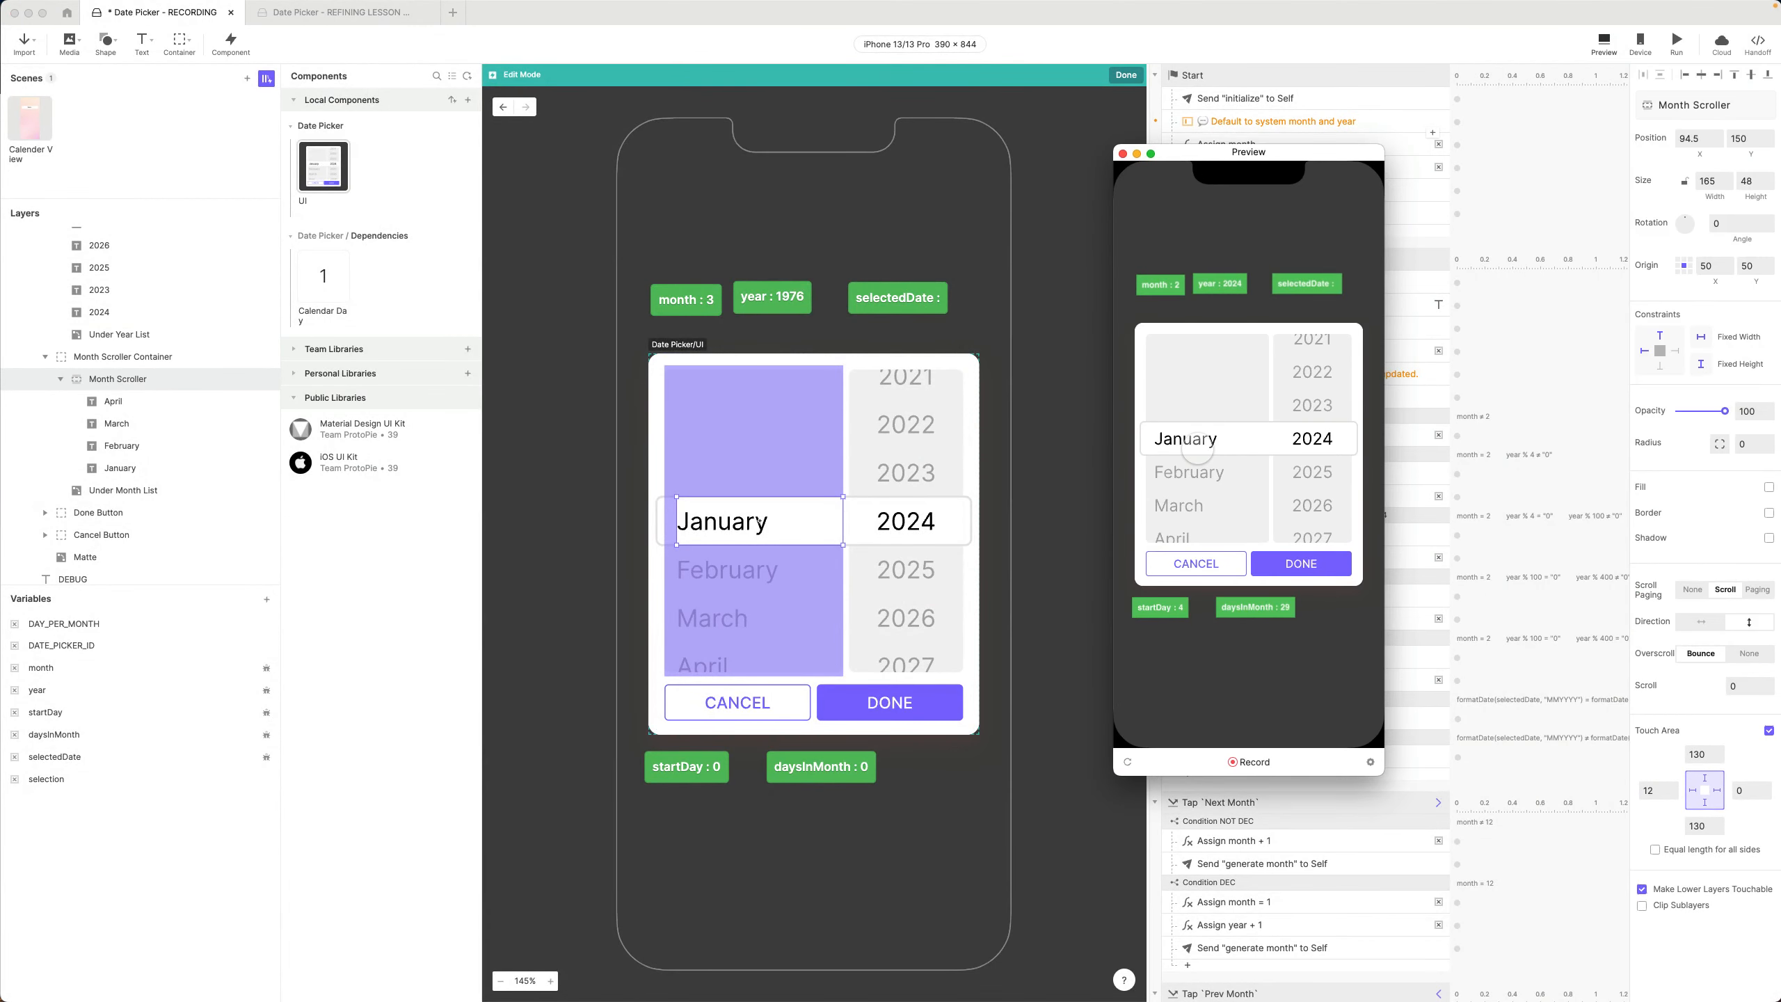
scroll(1198, 451, "down", 3)
scroll(1197, 451, "up", 2)
scroll(1198, 451, "down", 2)
scroll(1198, 451, "up", 3)
scroll(1198, 451, "down", 2)
scroll(1198, 451, "up", 2)
scroll(1198, 451, "down", 2)
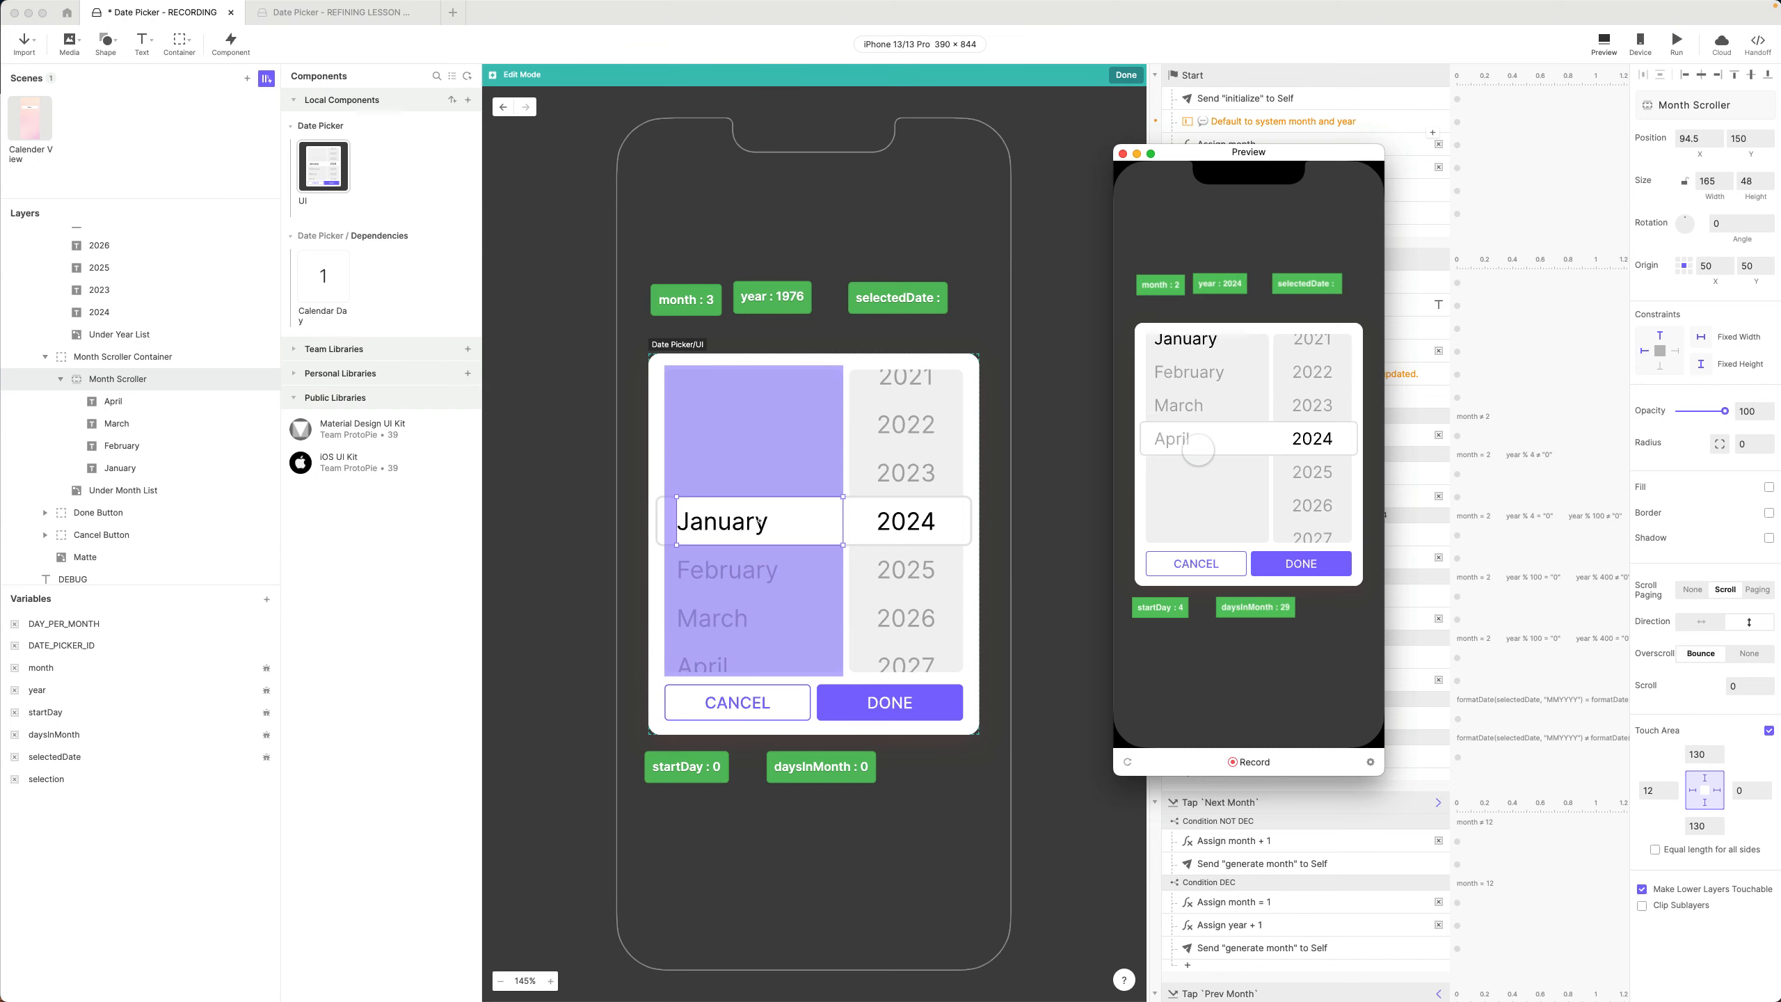
scroll(1197, 451, "up", 2)
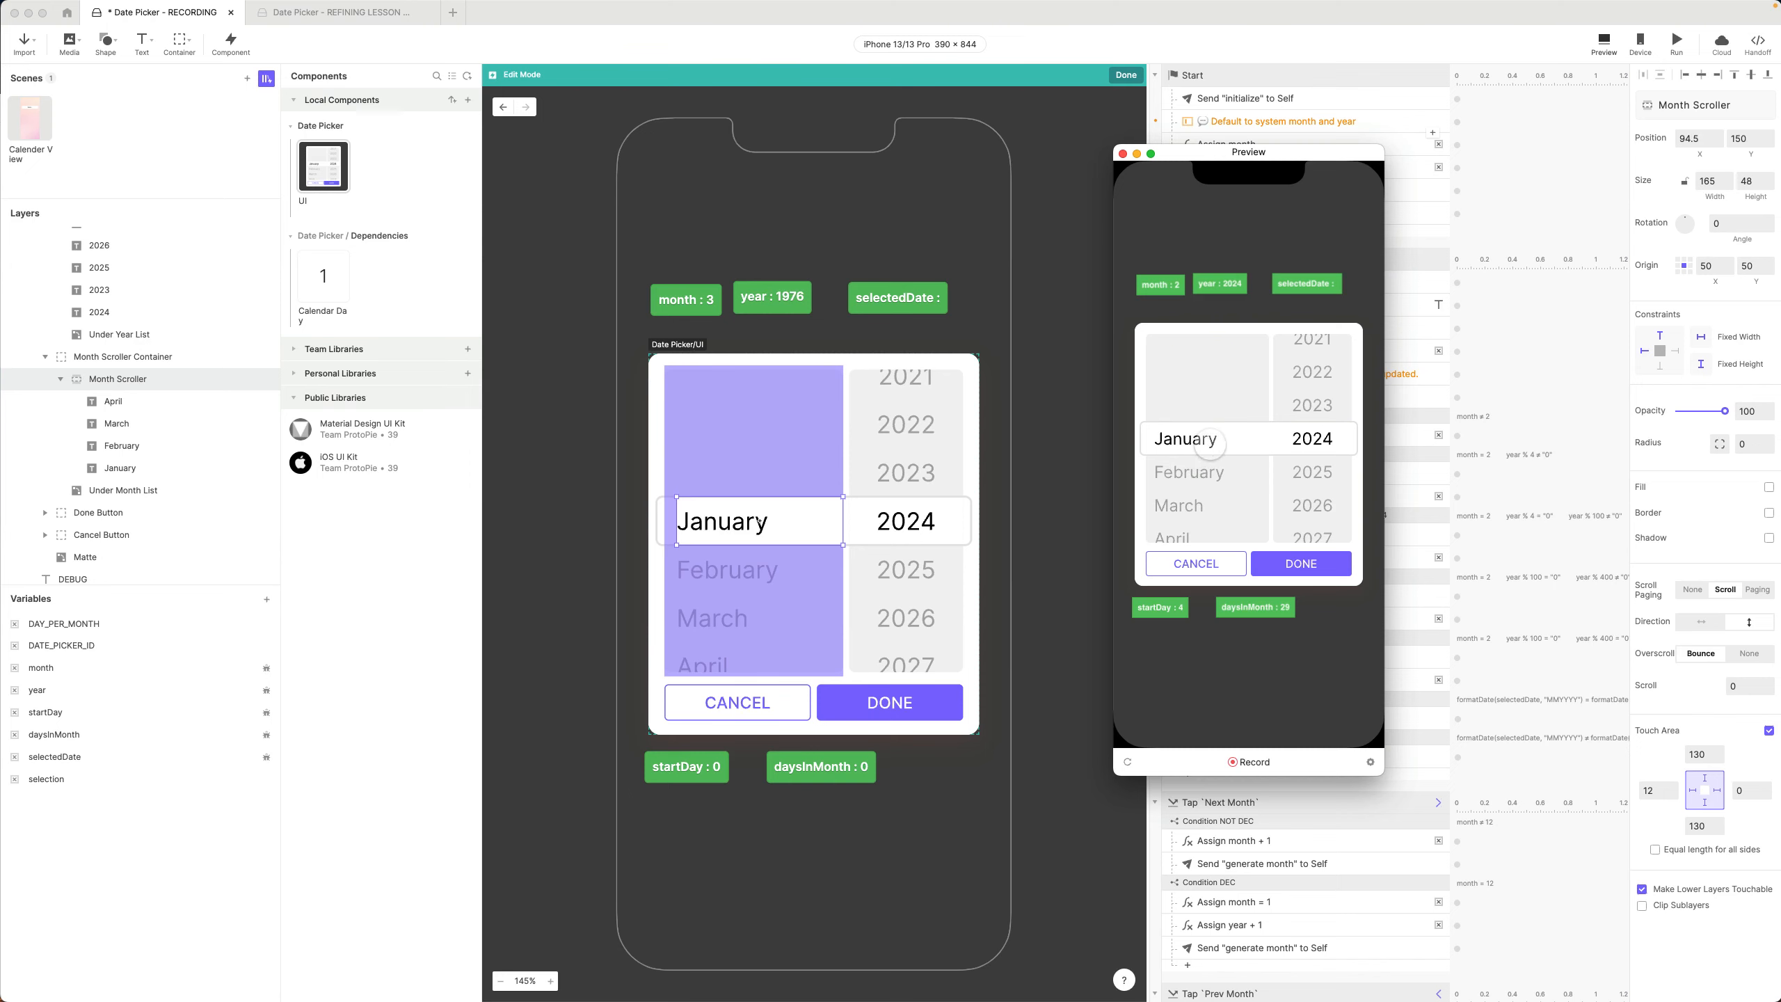
scroll(1212, 444, "down", 2)
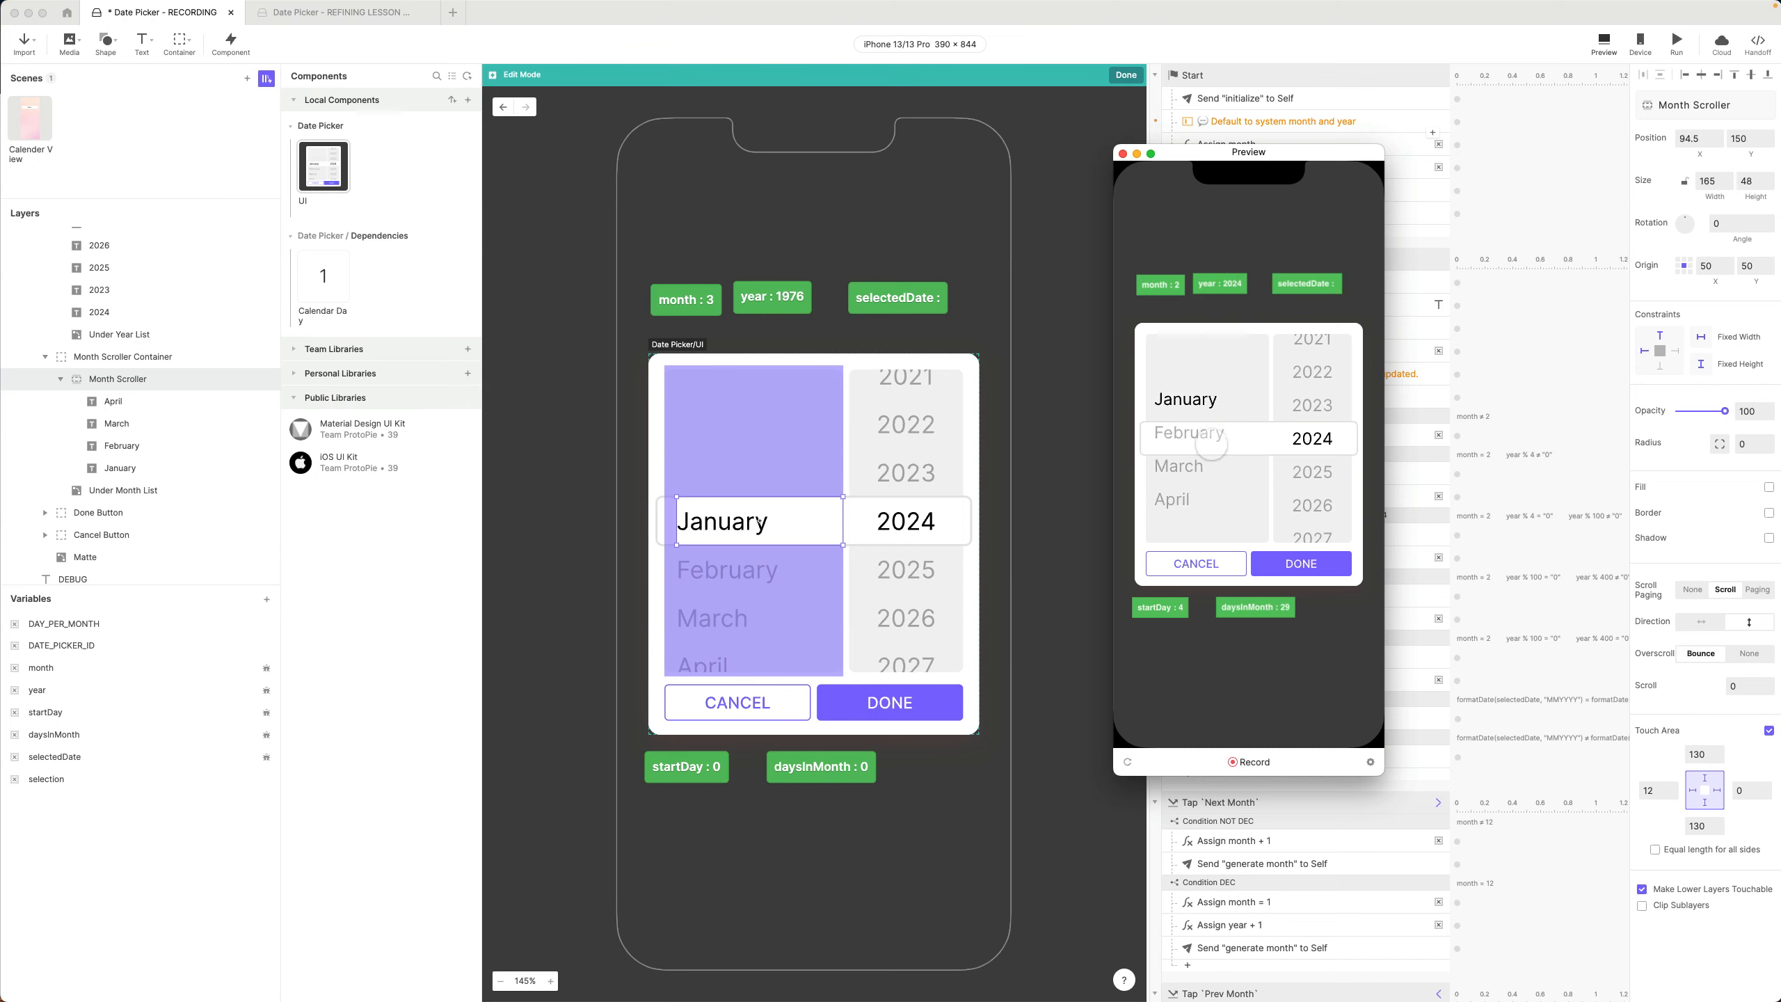
scroll(1212, 444, "up", 2)
scroll(1212, 444, "down", 1)
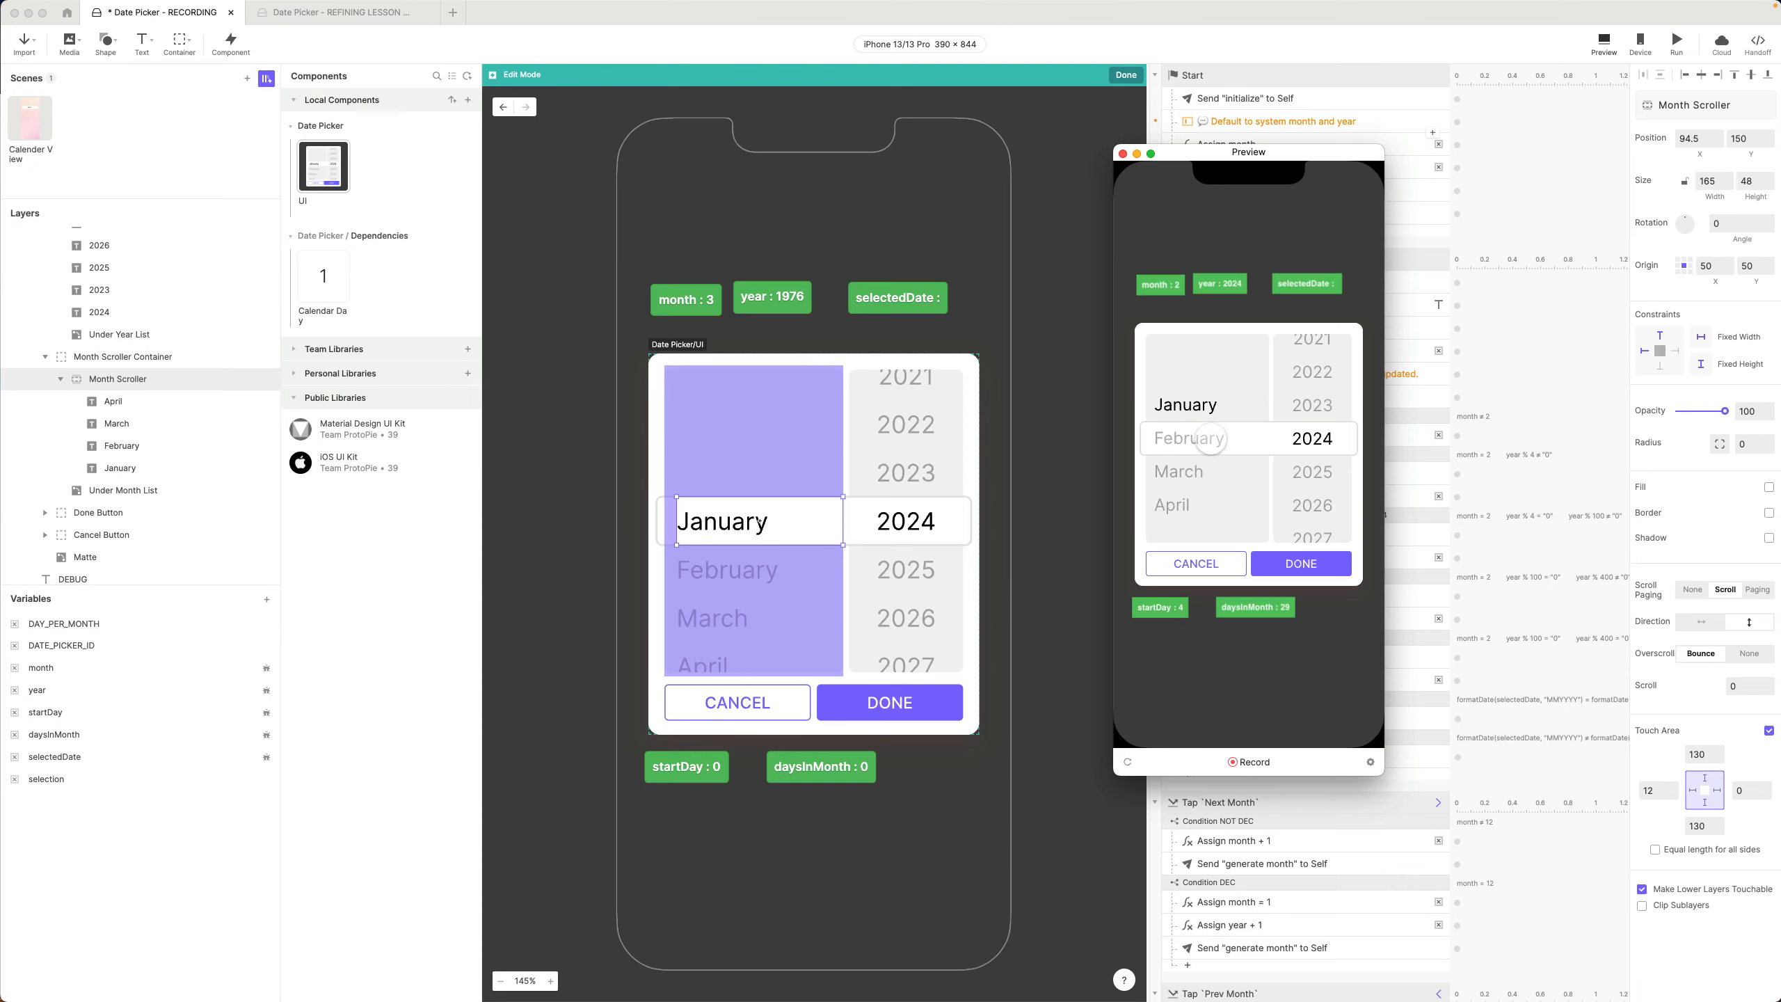
scroll(1212, 439, "down", 1)
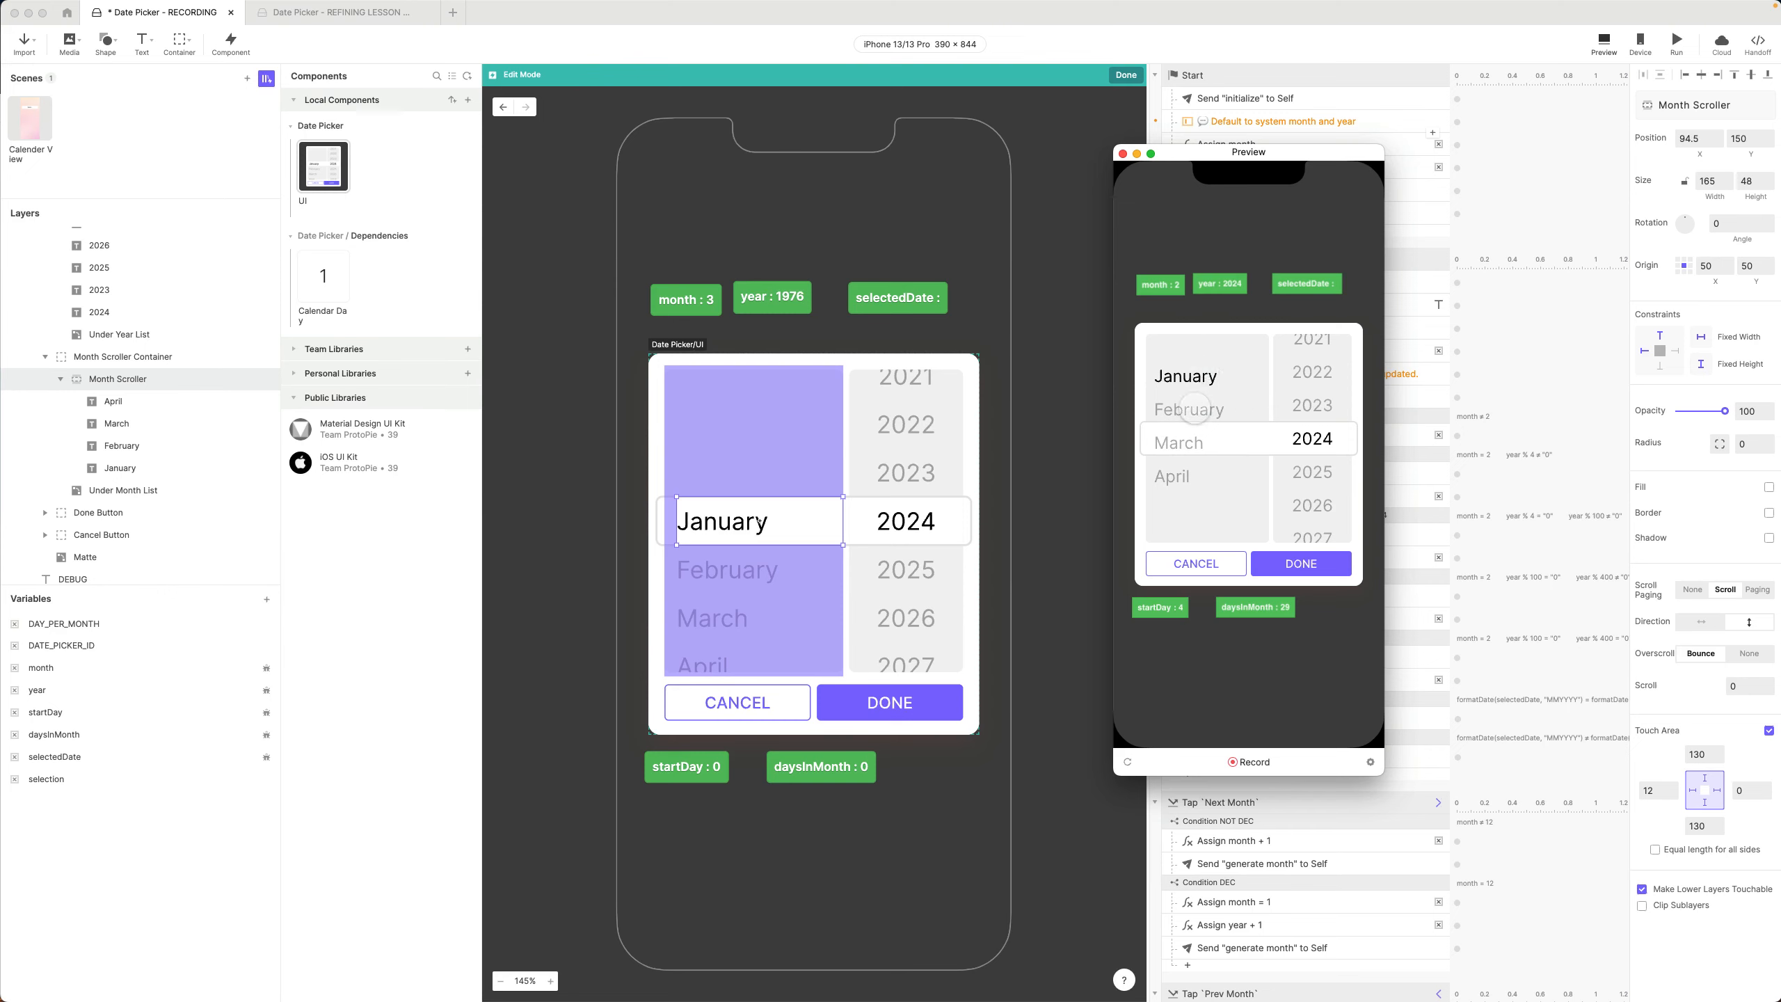
scroll(1192, 448, "down", 1)
scroll(1192, 451, "up", 3)
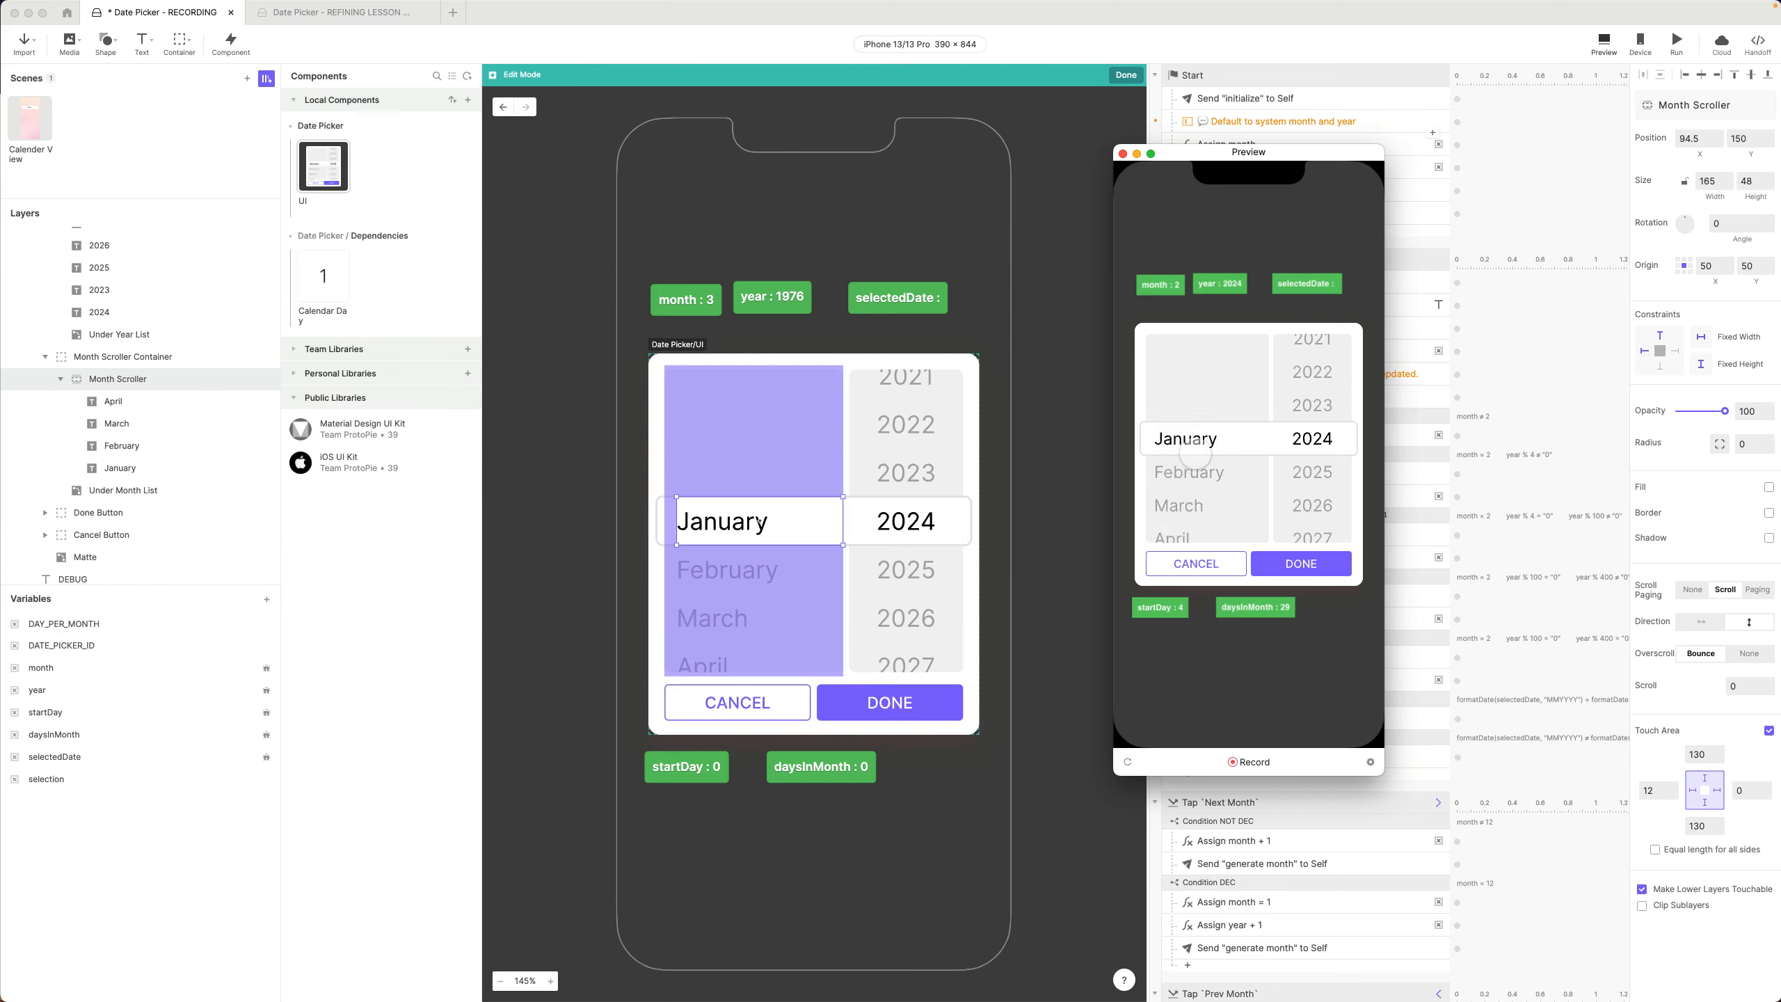
scroll(1198, 456, "down", 2)
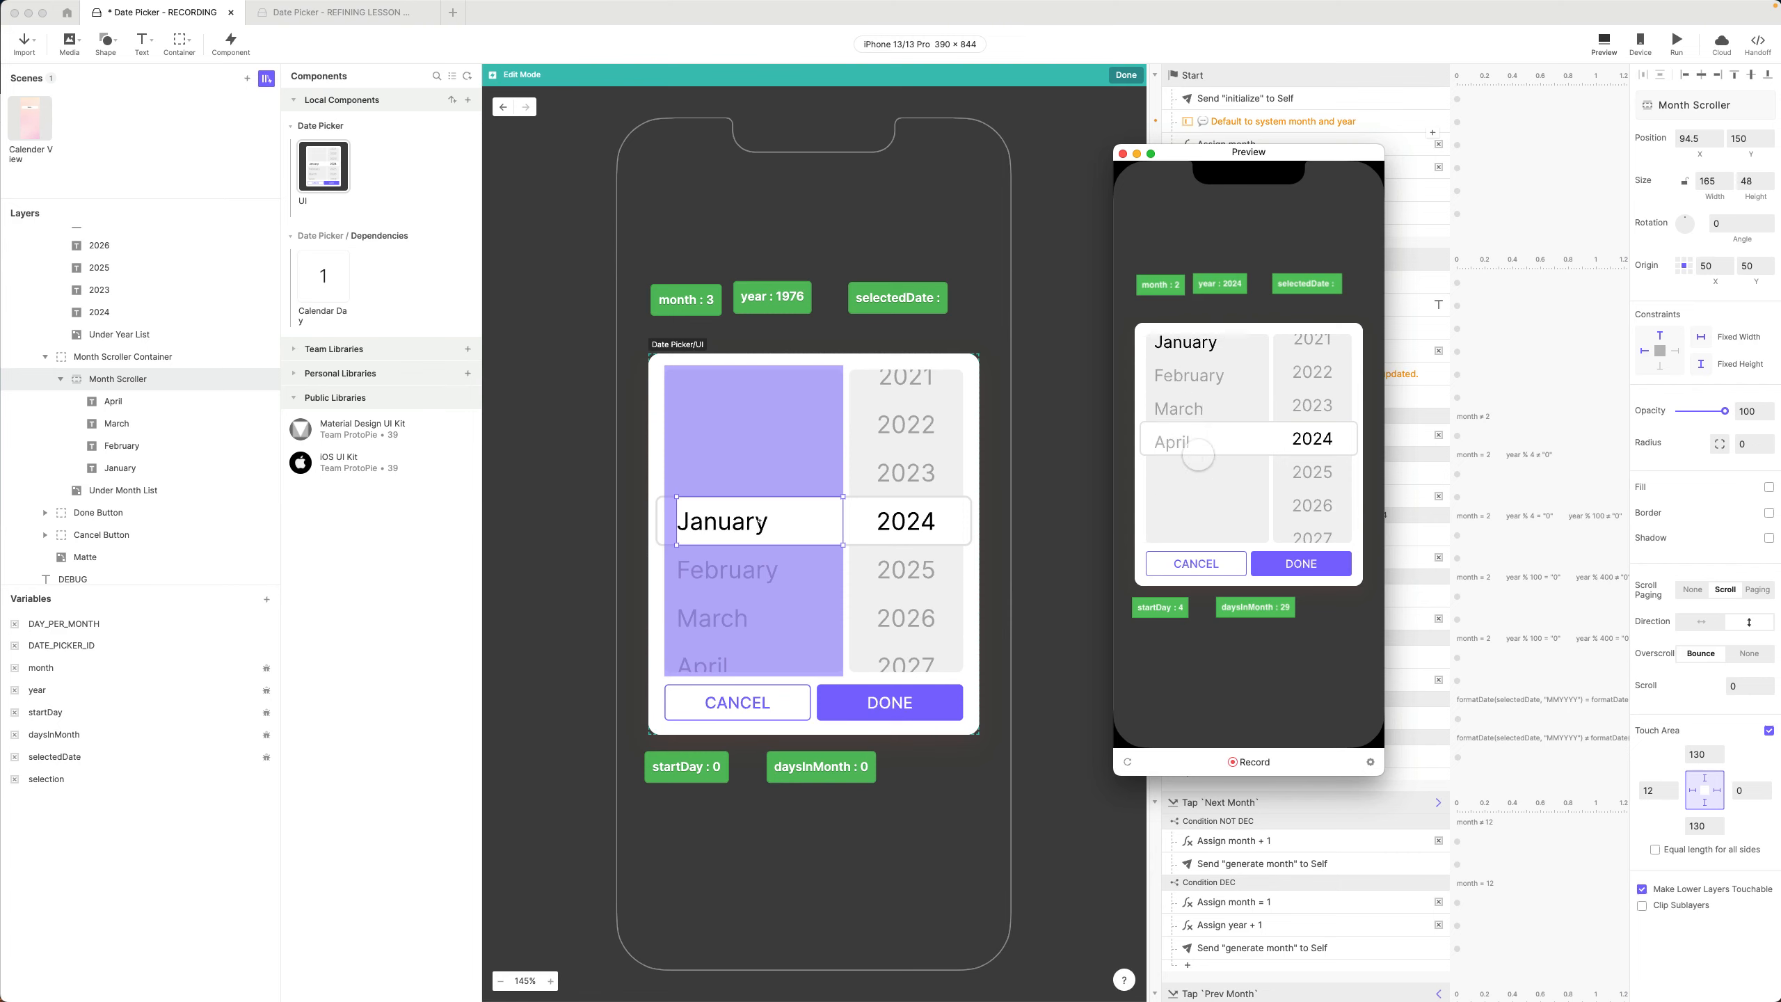
scroll(1198, 455, "up", 2)
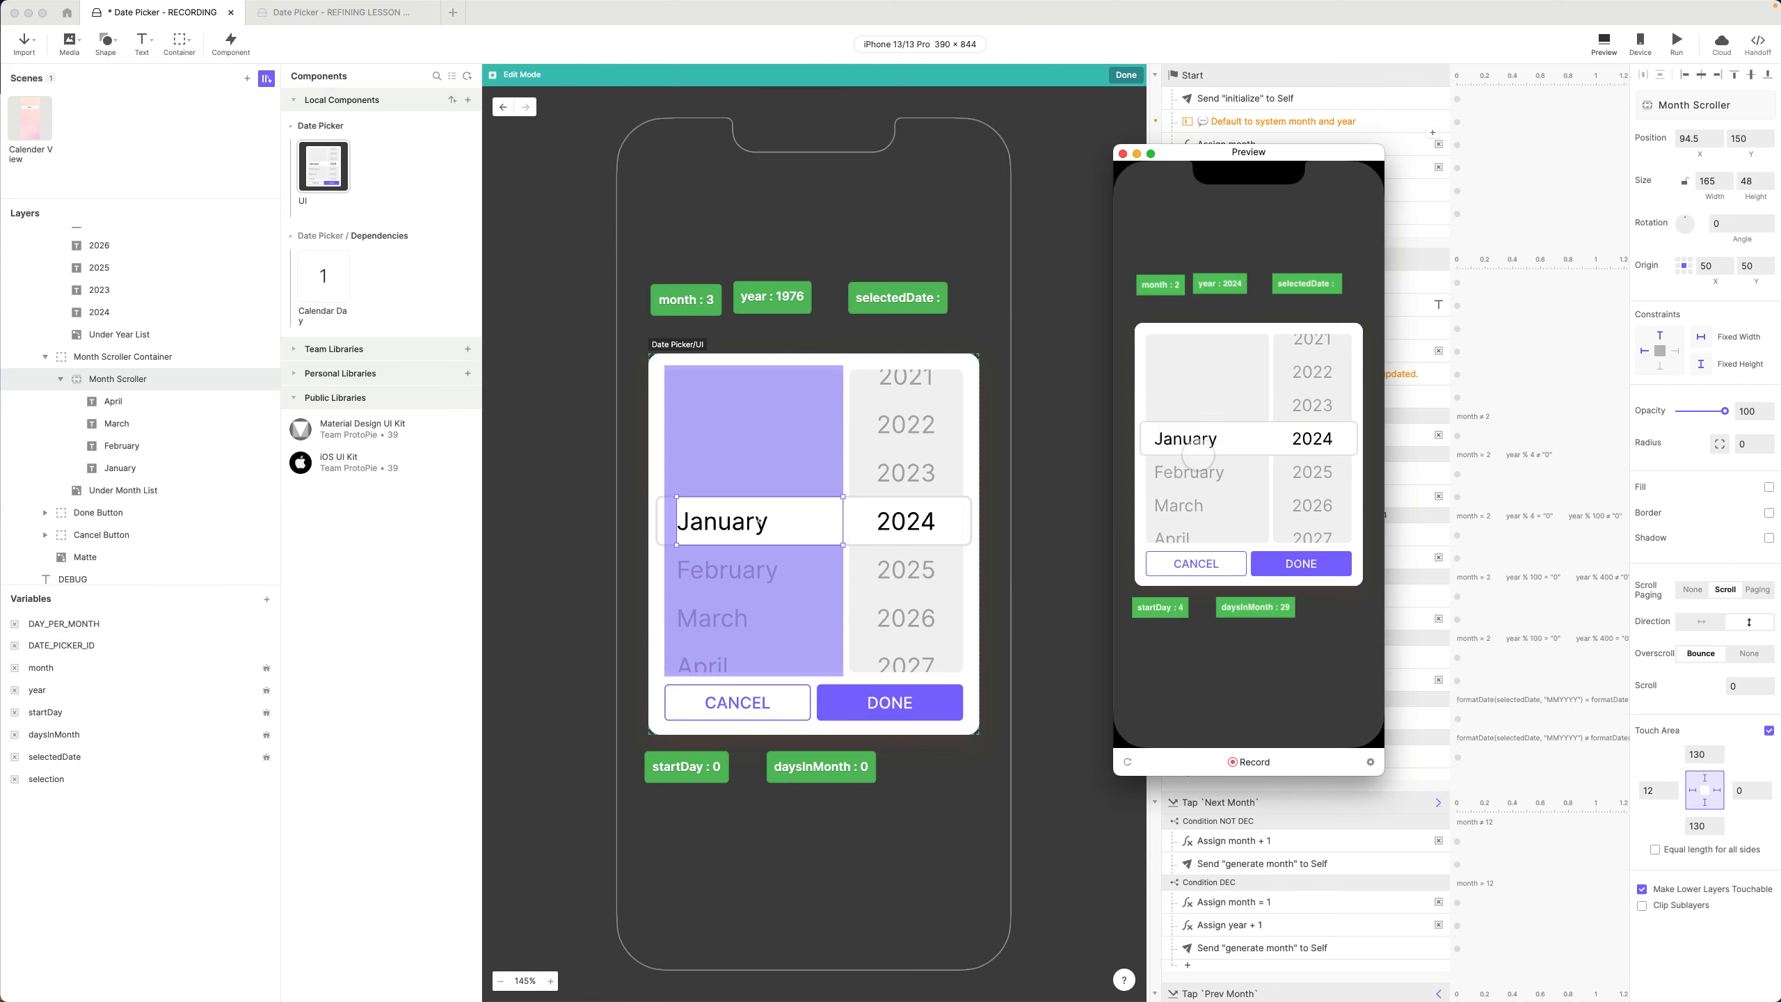
scroll(1199, 454, "down", 3)
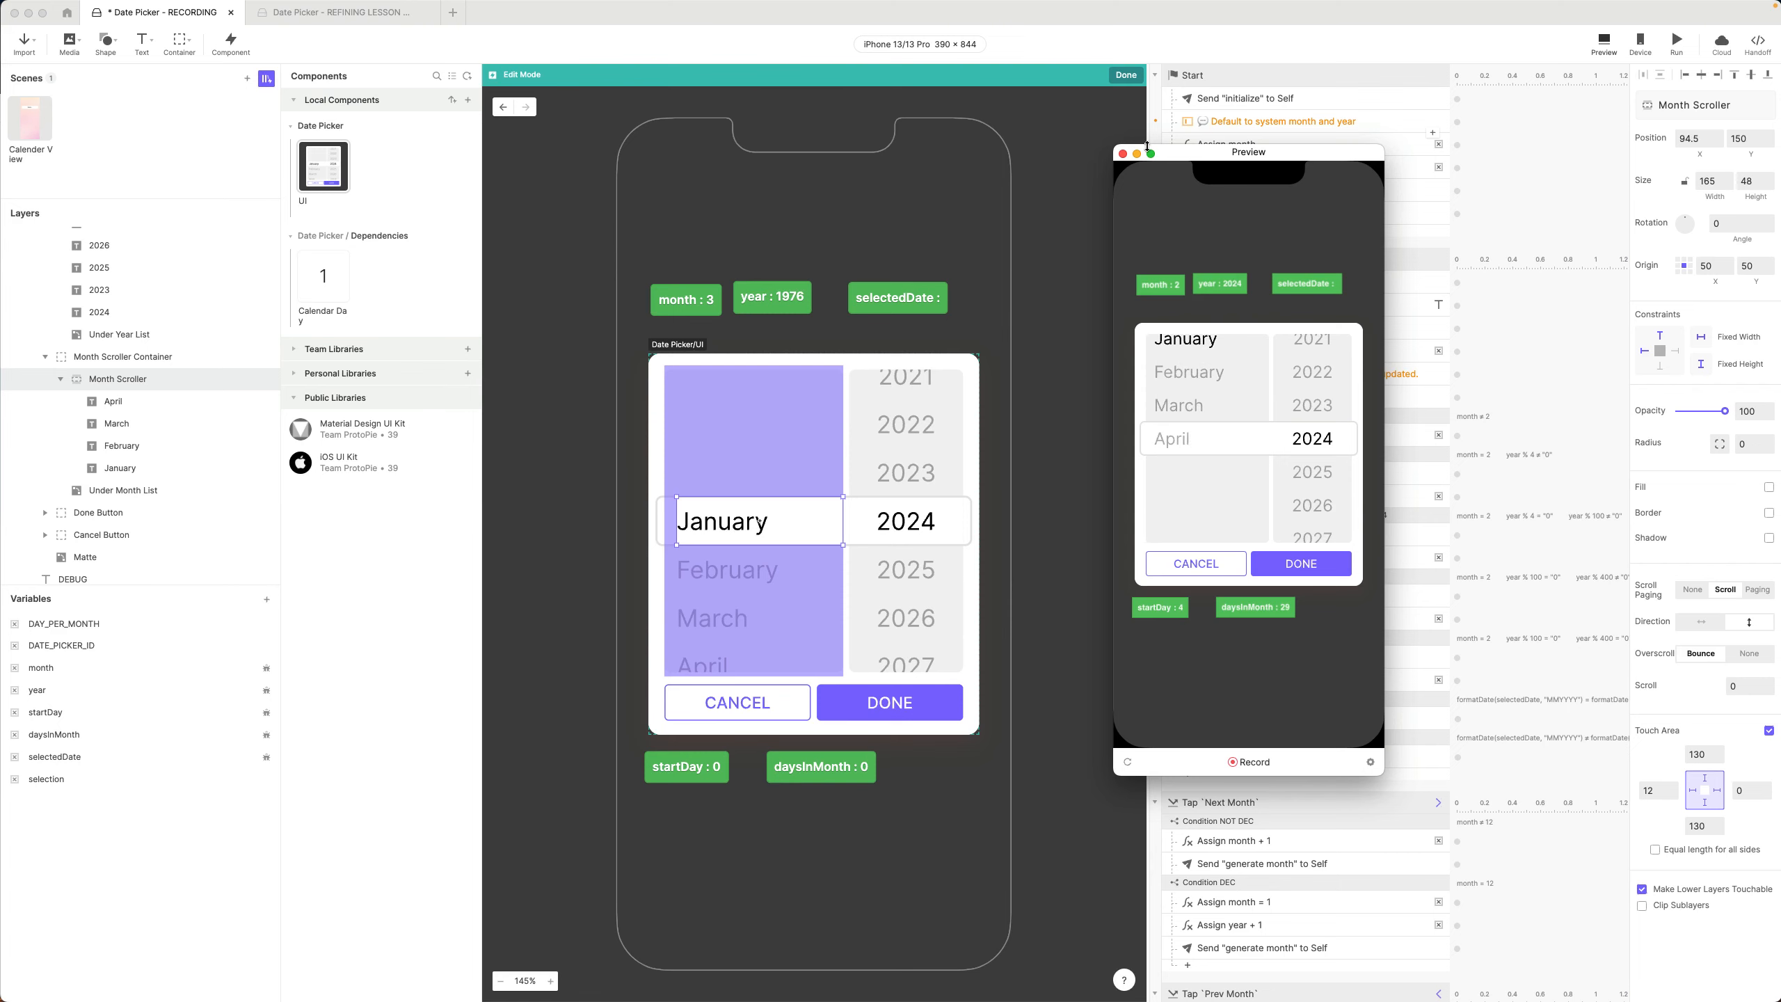
left_click(1122, 154)
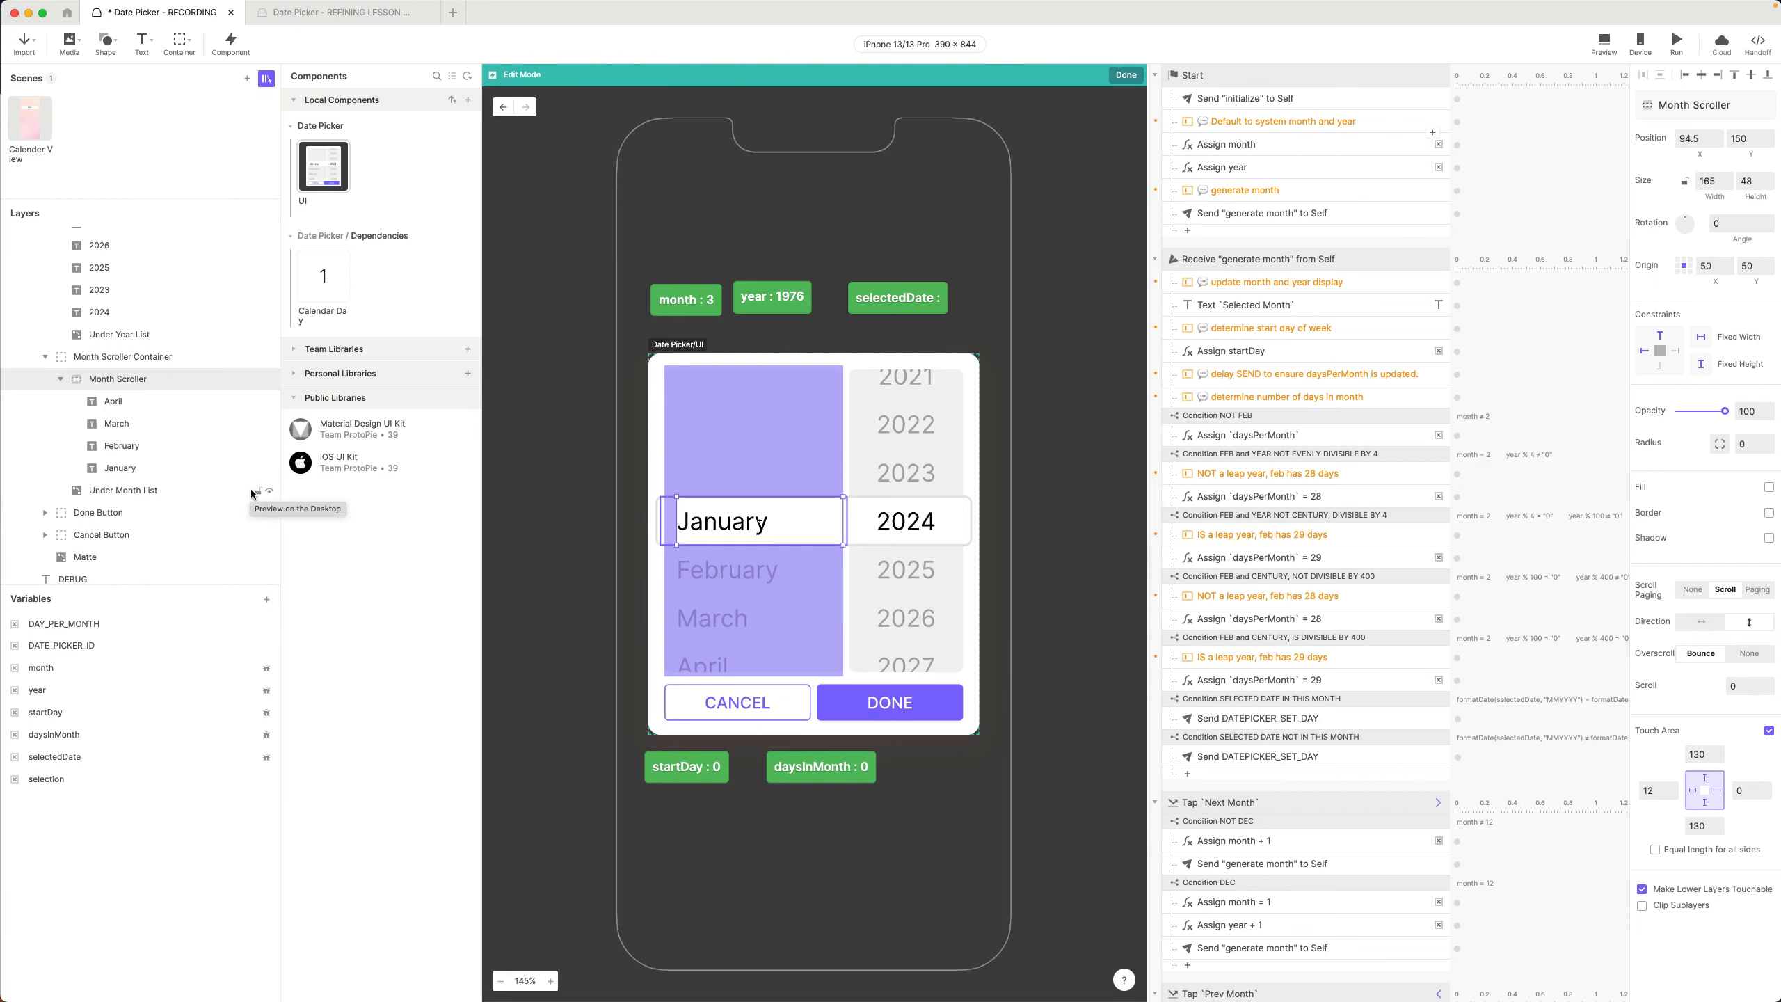
Delete the February, March and April layers from the Month Scroller, keeping only January
left_click(123, 469)
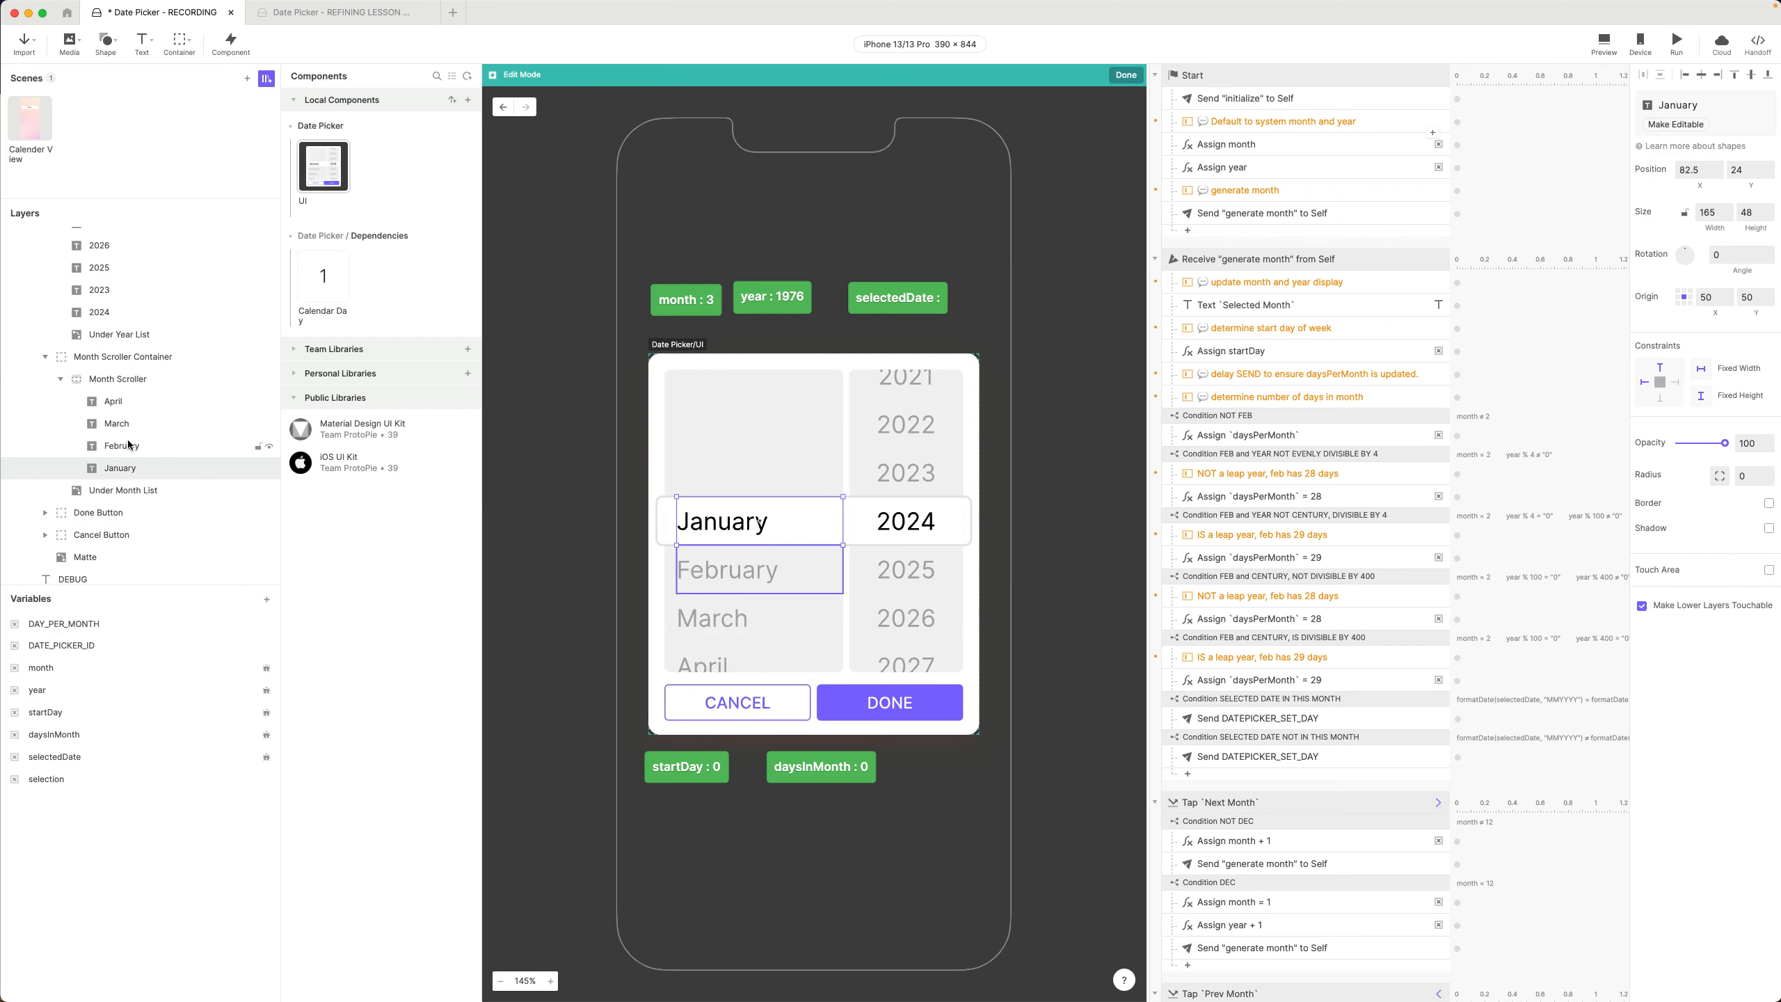
left_click(128, 444)
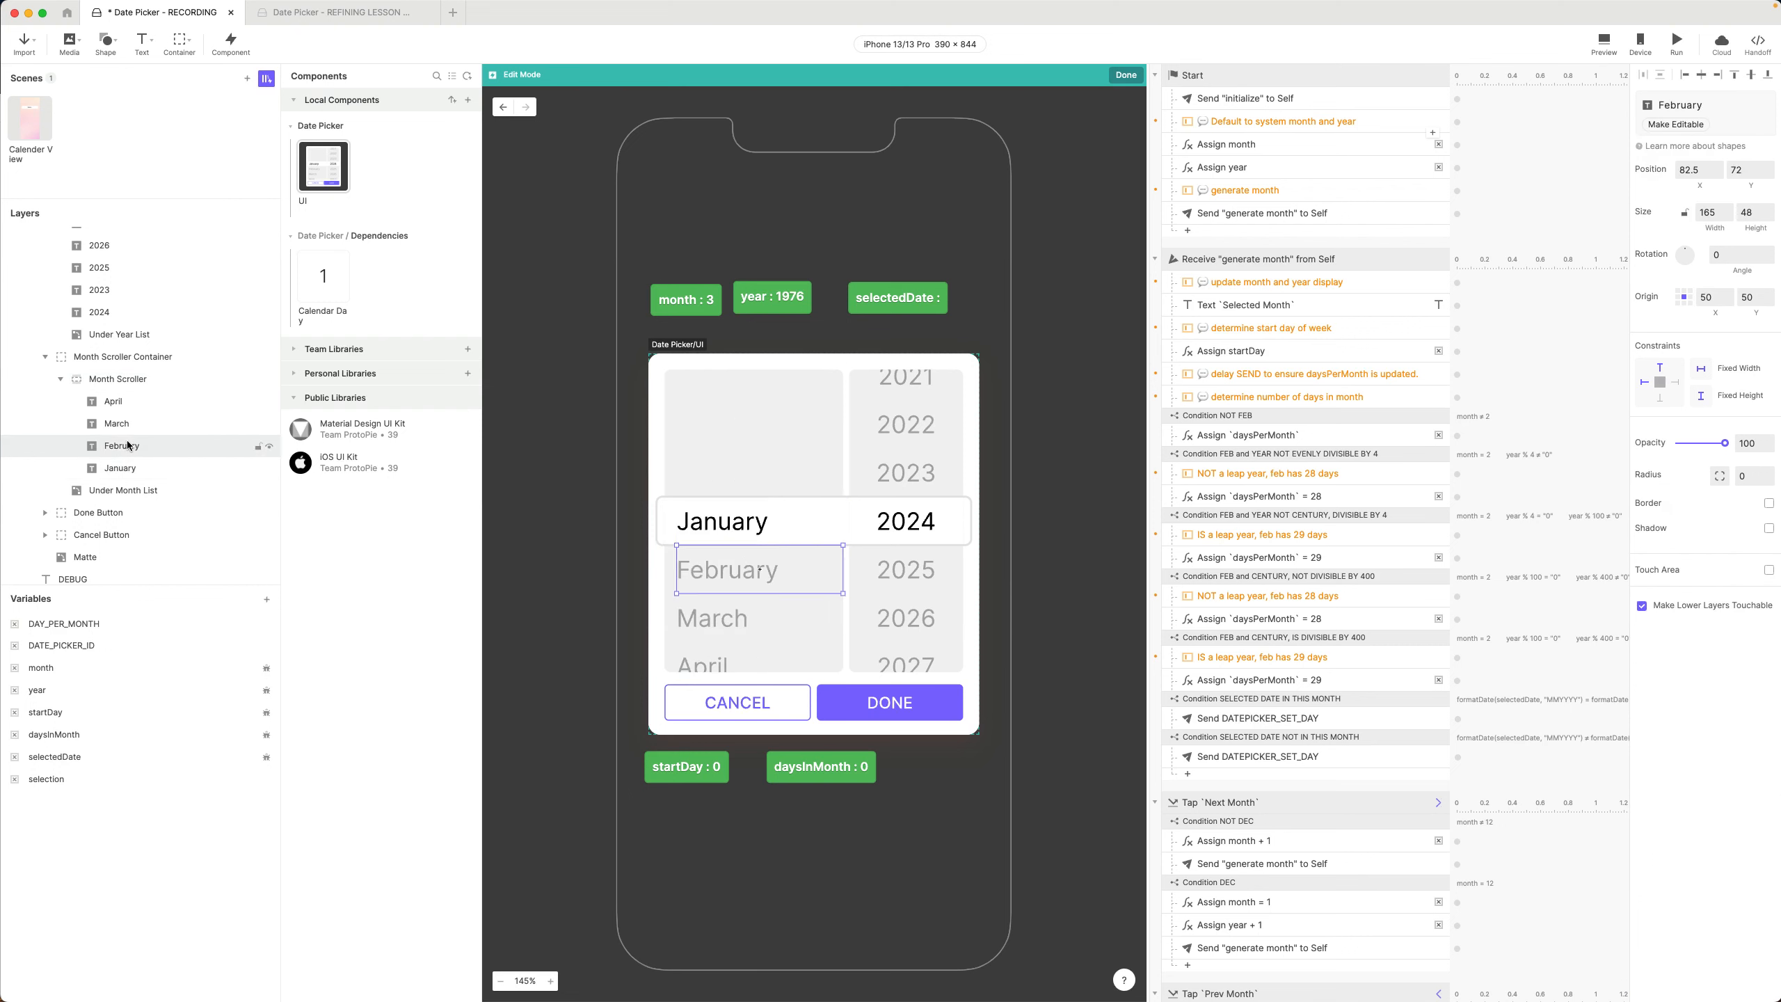
left_click(127, 467)
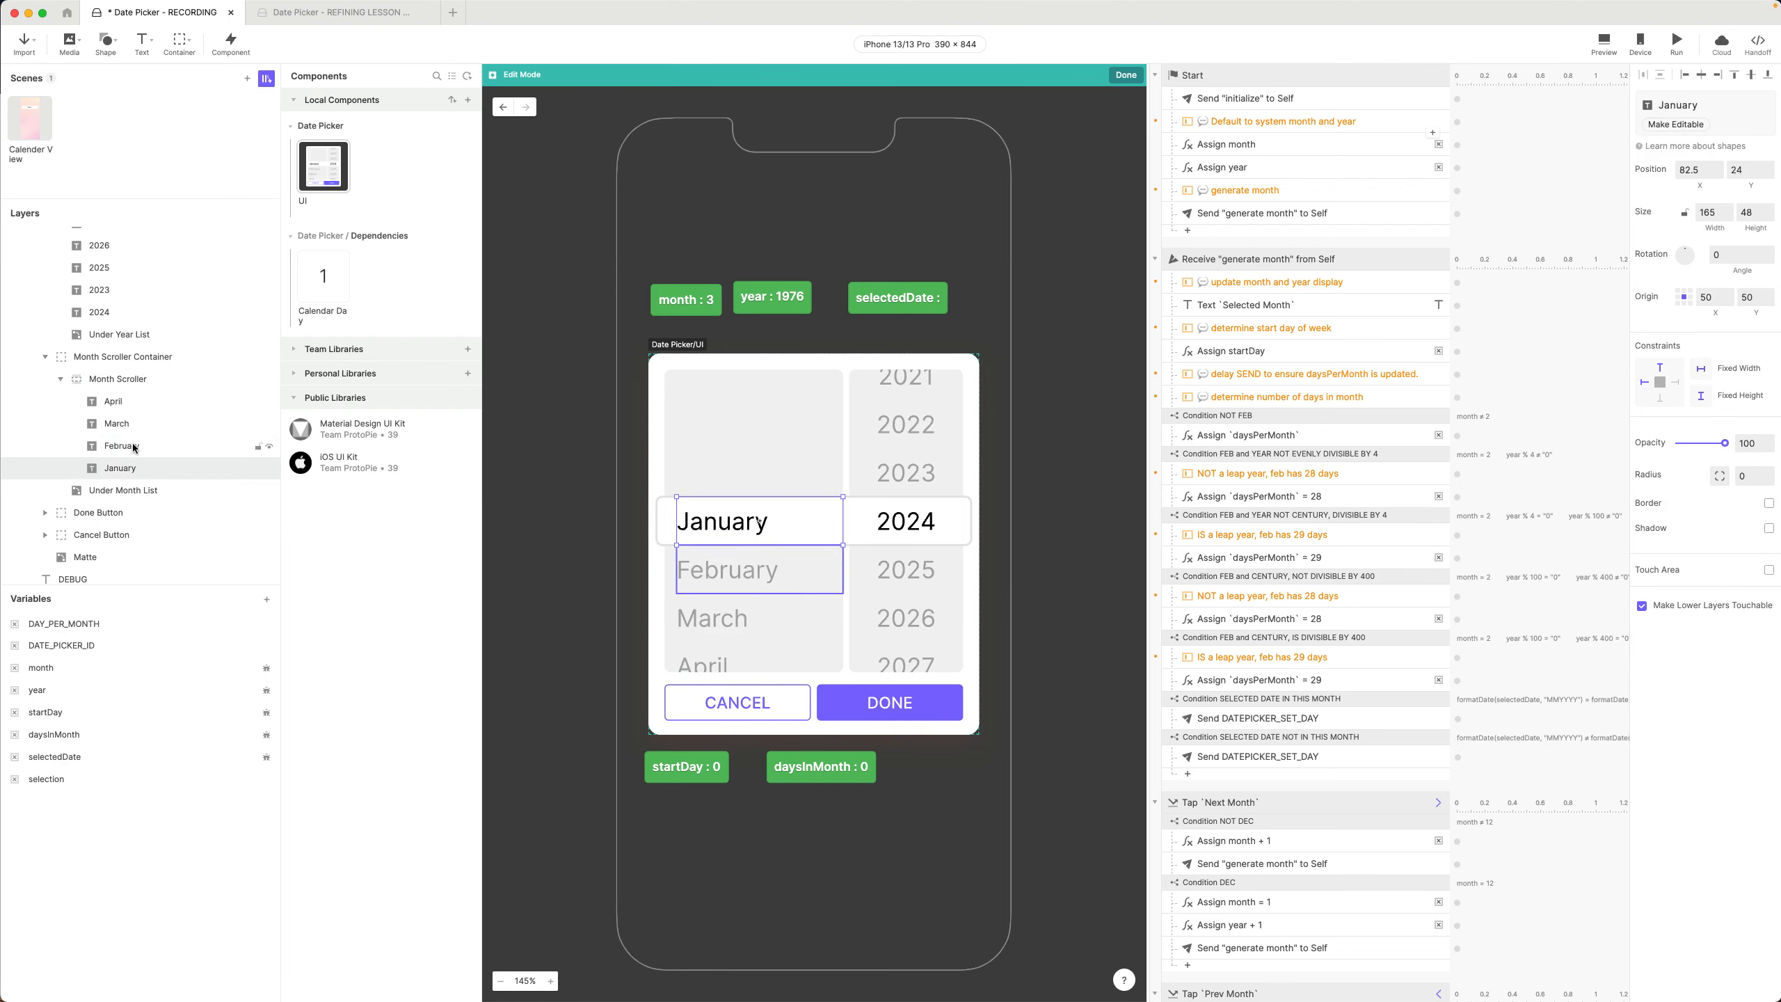
left_click(135, 447)
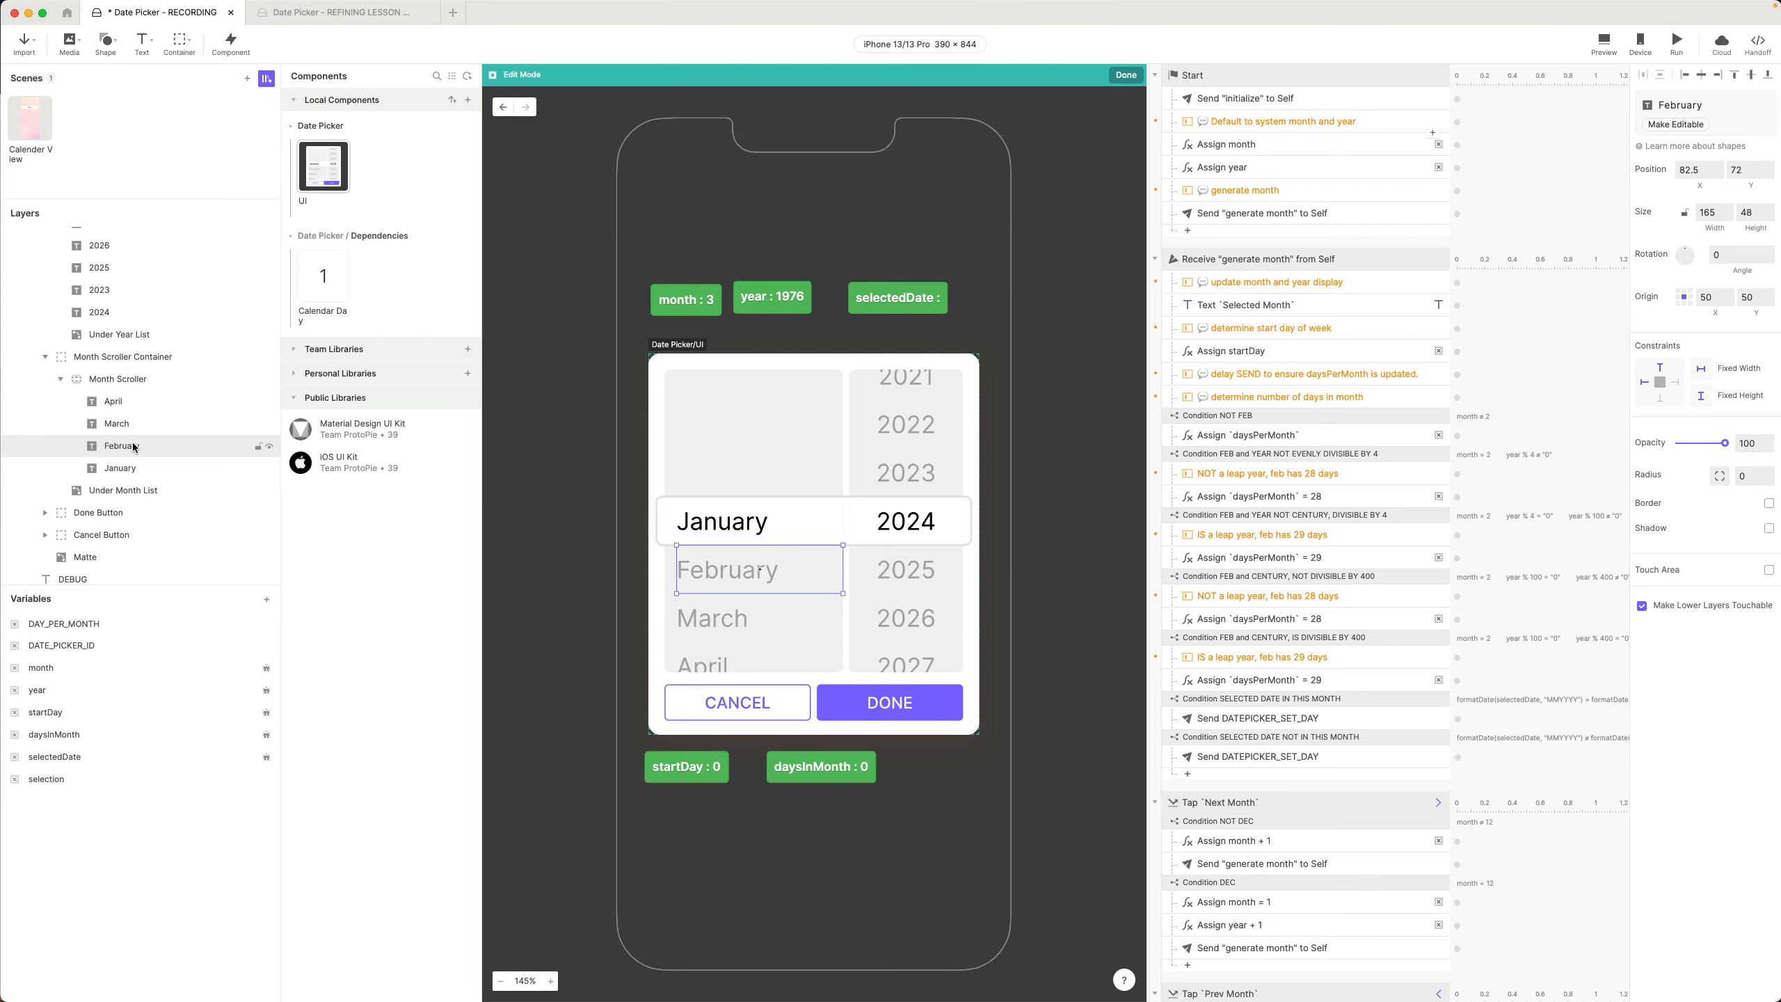
left_click(119, 404, "shift")
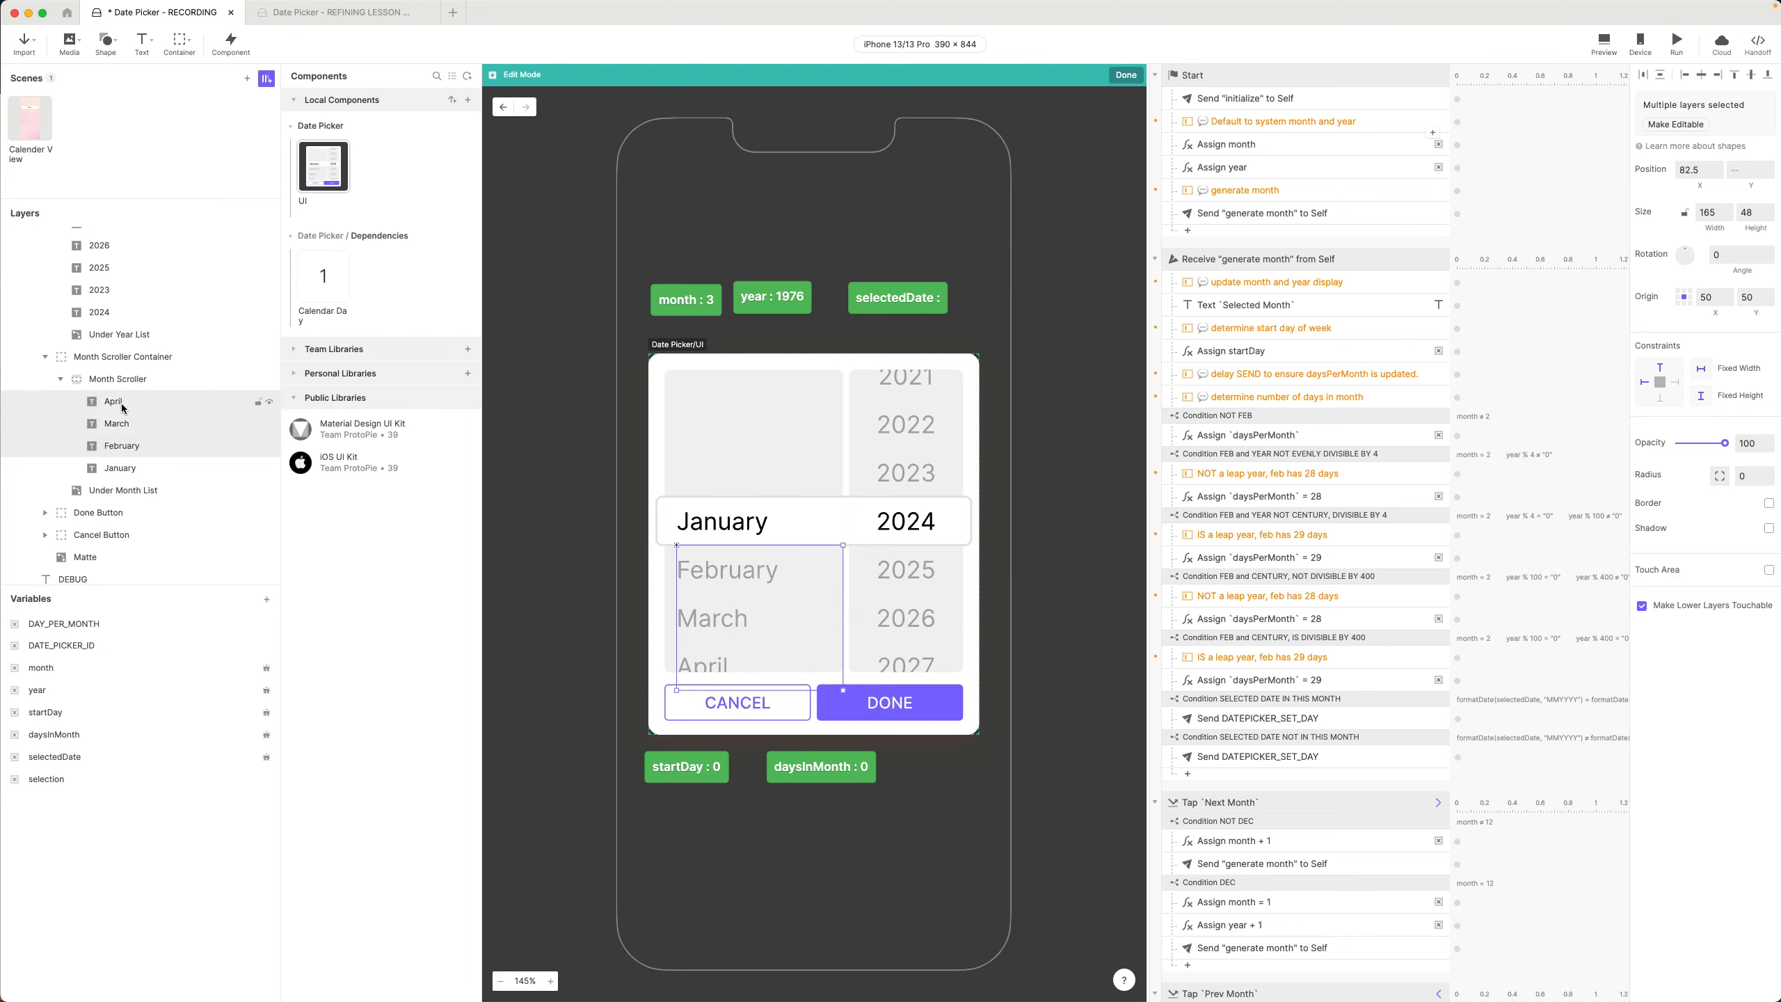
key("Delete")
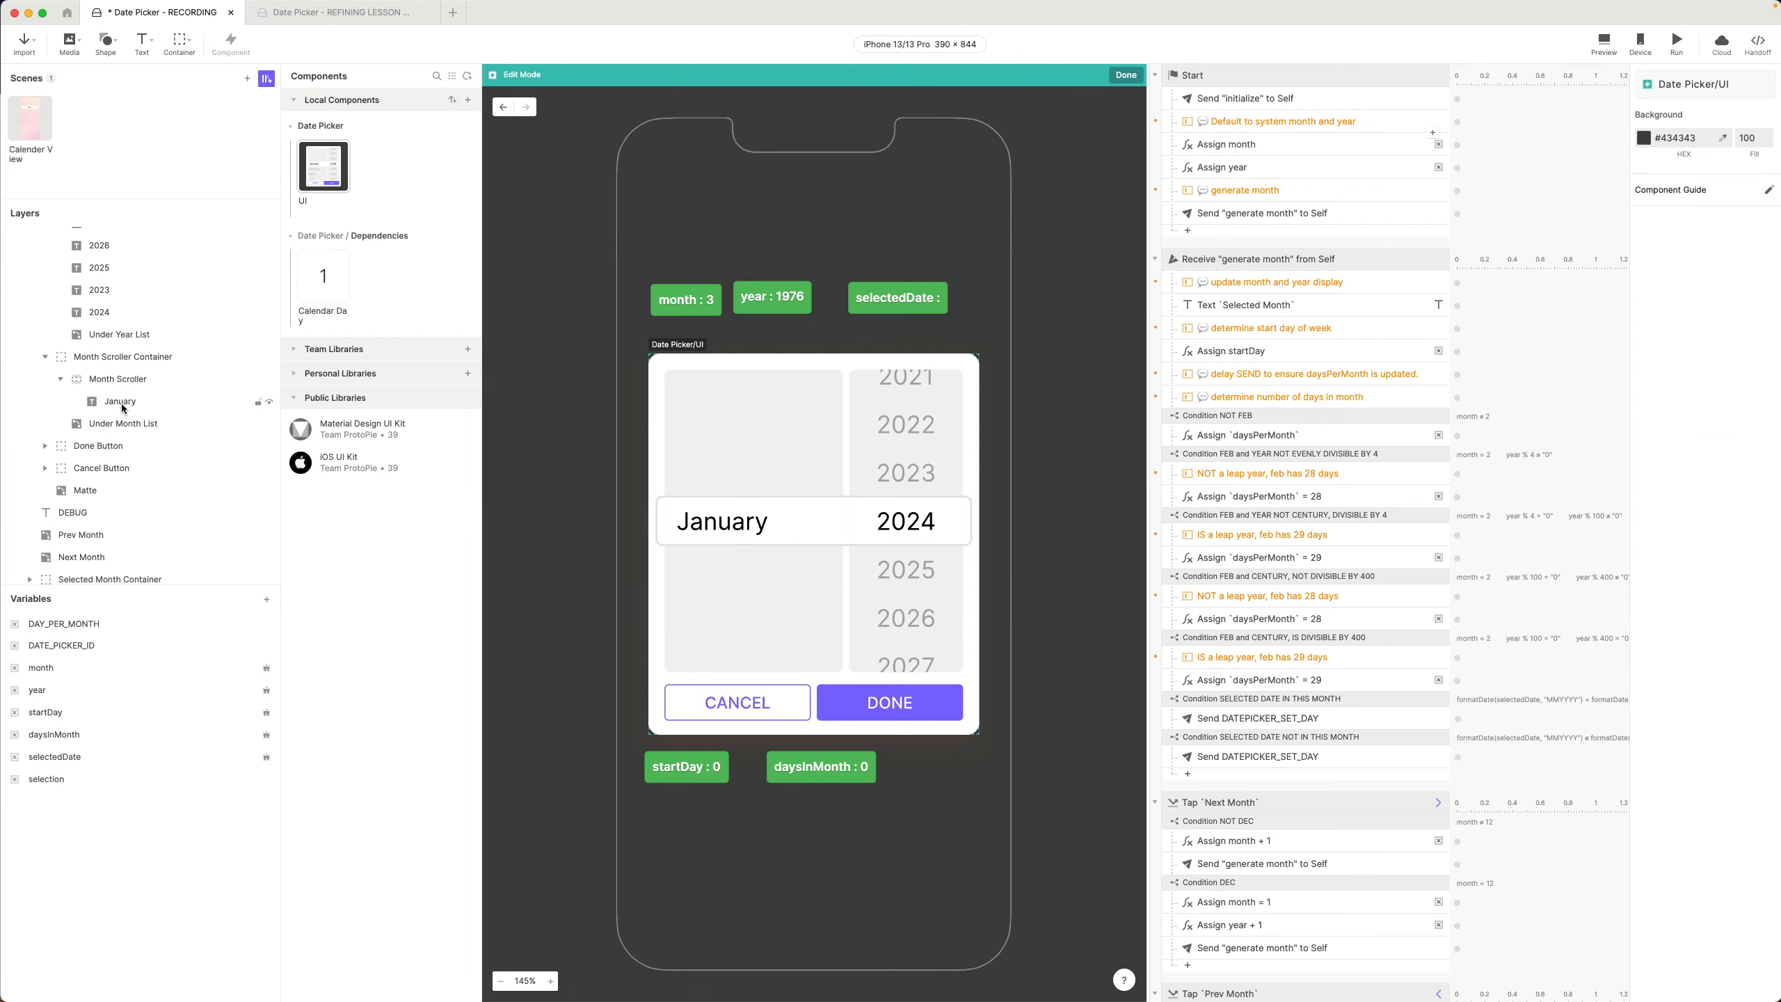
Make the January text layer editable and rename it as Month List
left_click(119, 401)
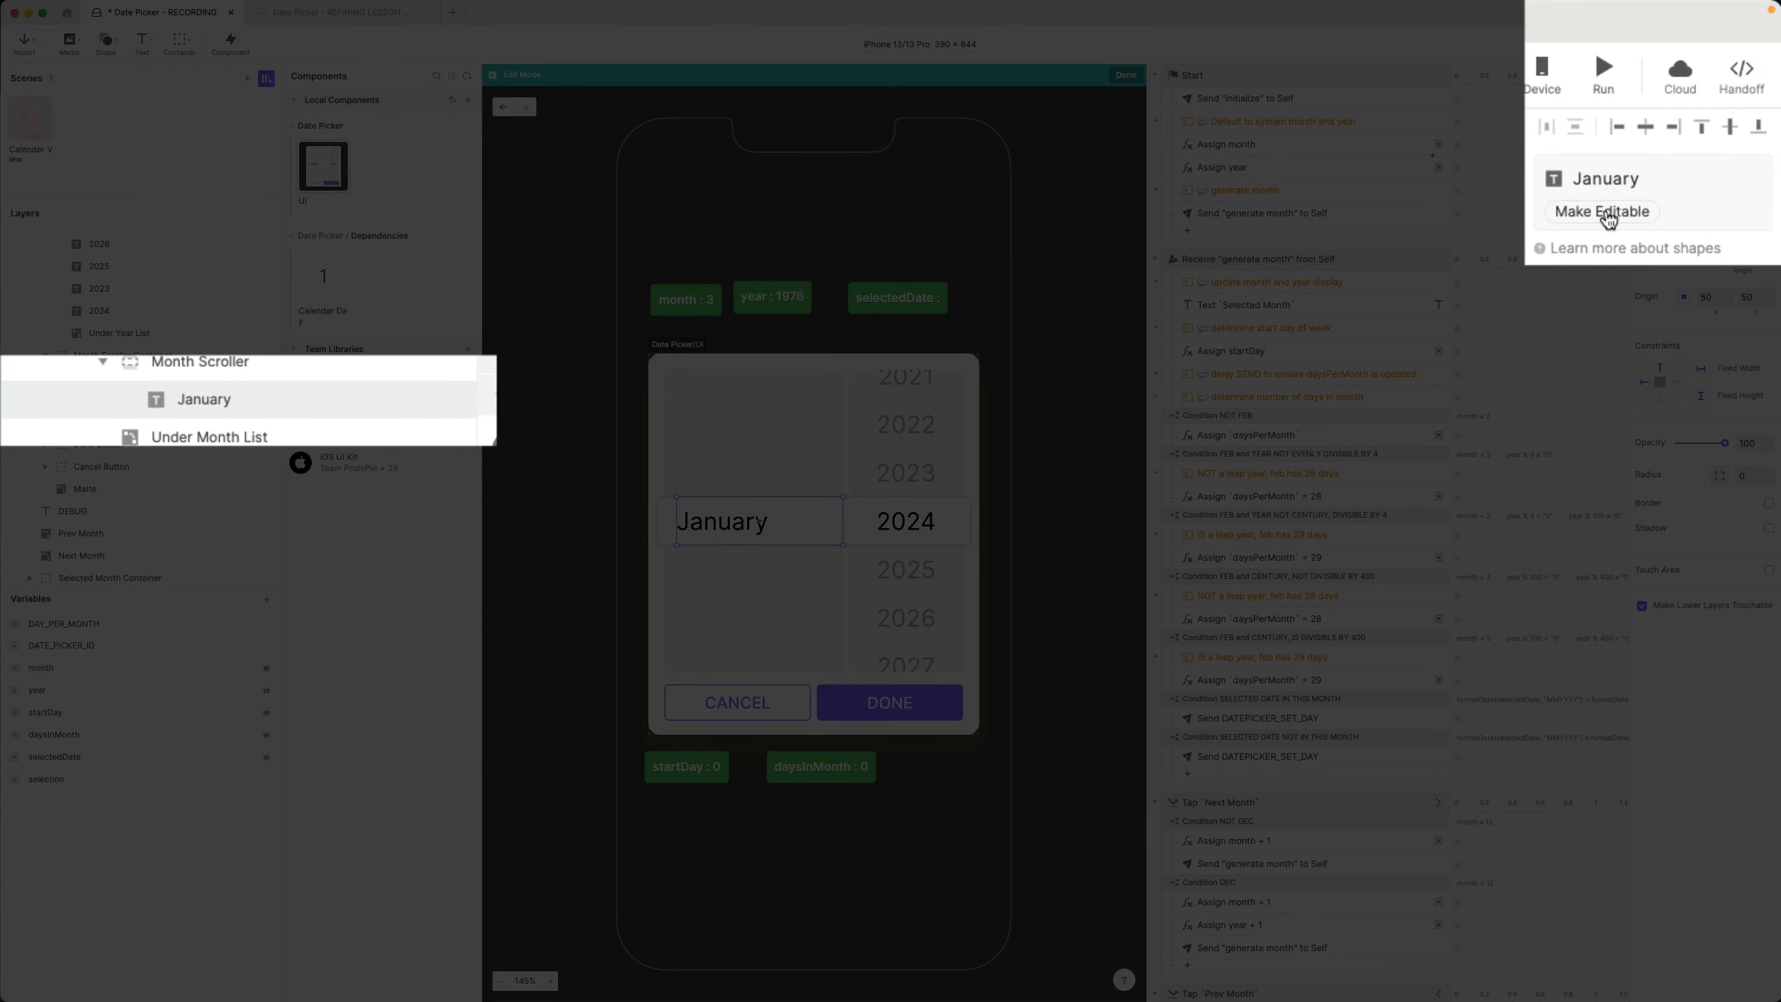
left_click(1604, 212)
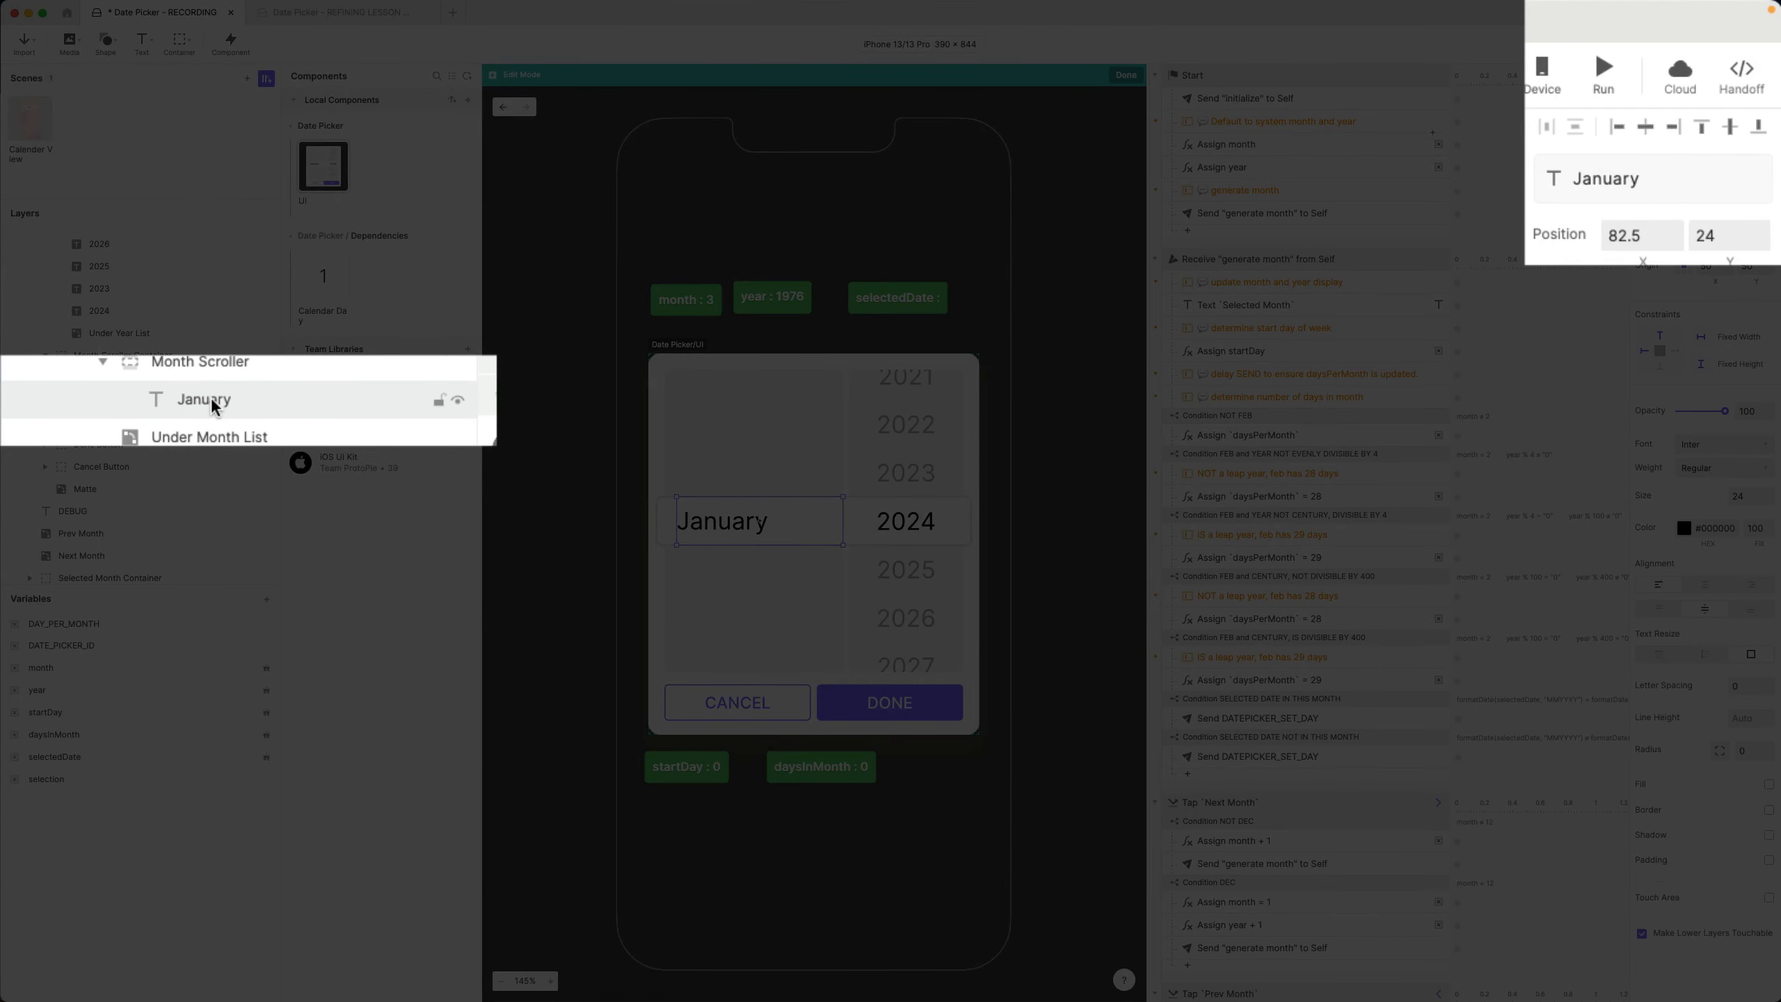
double_click(276, 400)
type("Months")
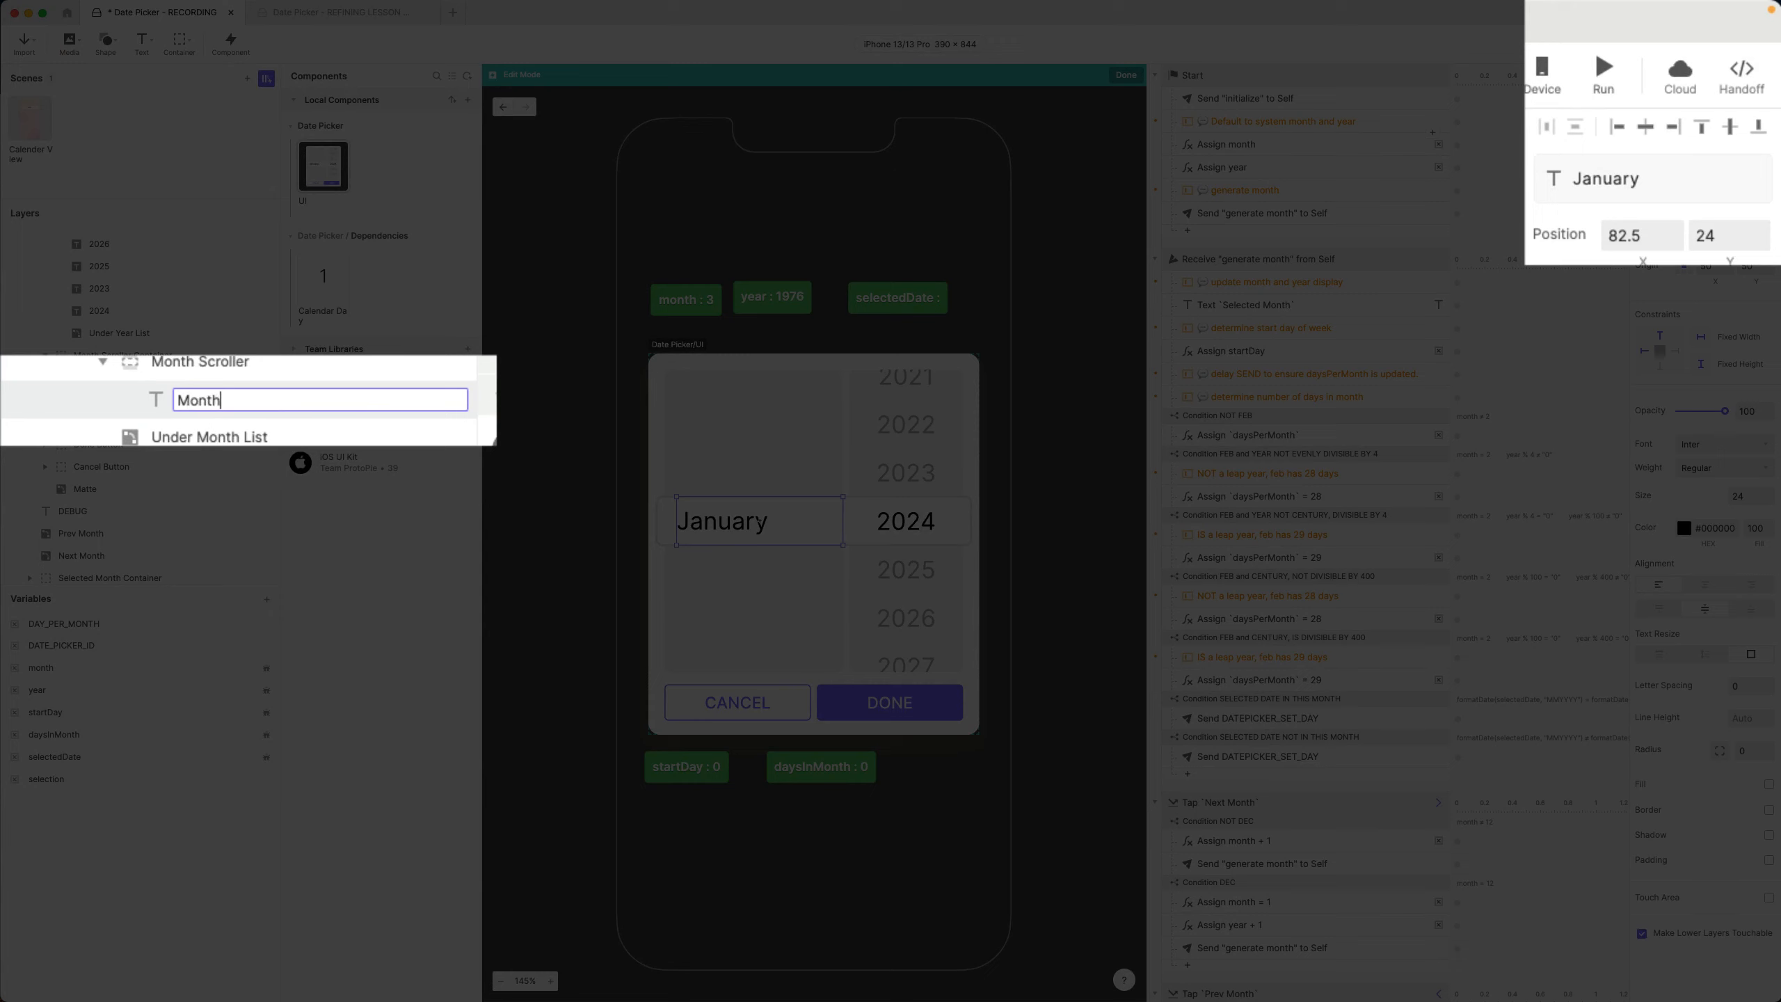
key("Return")
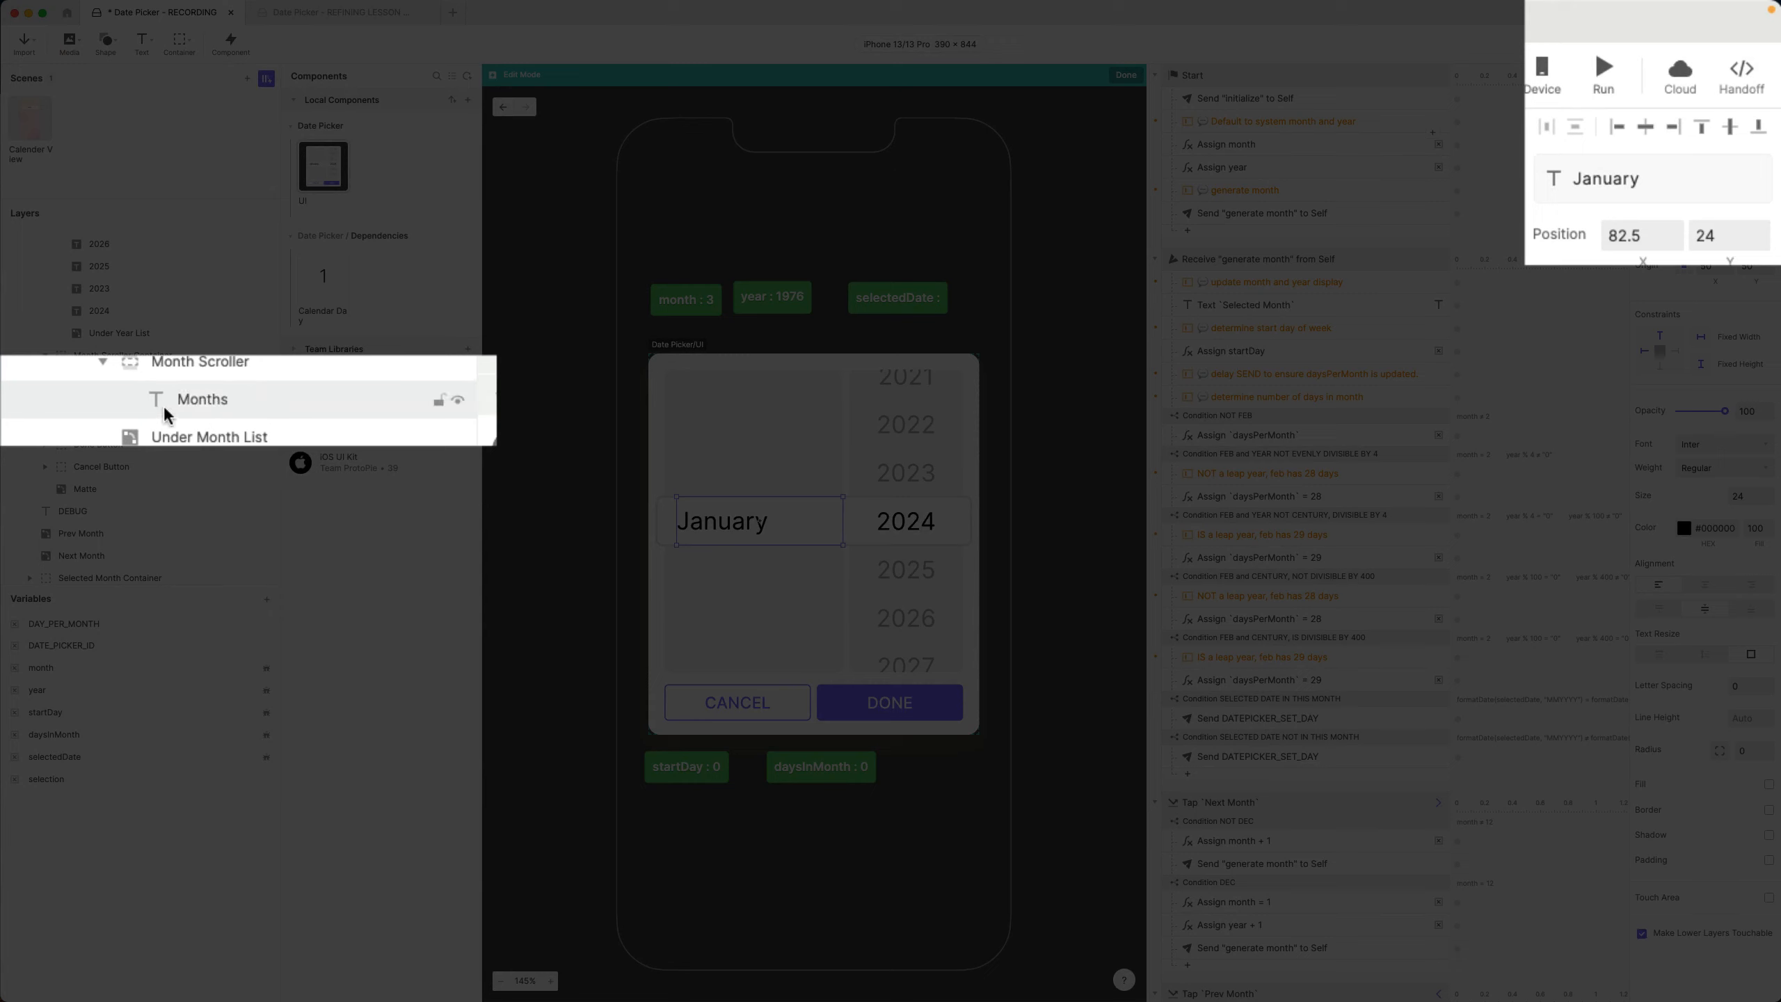
double_click(211, 398)
left_click(264, 398)
key("BackSpace")
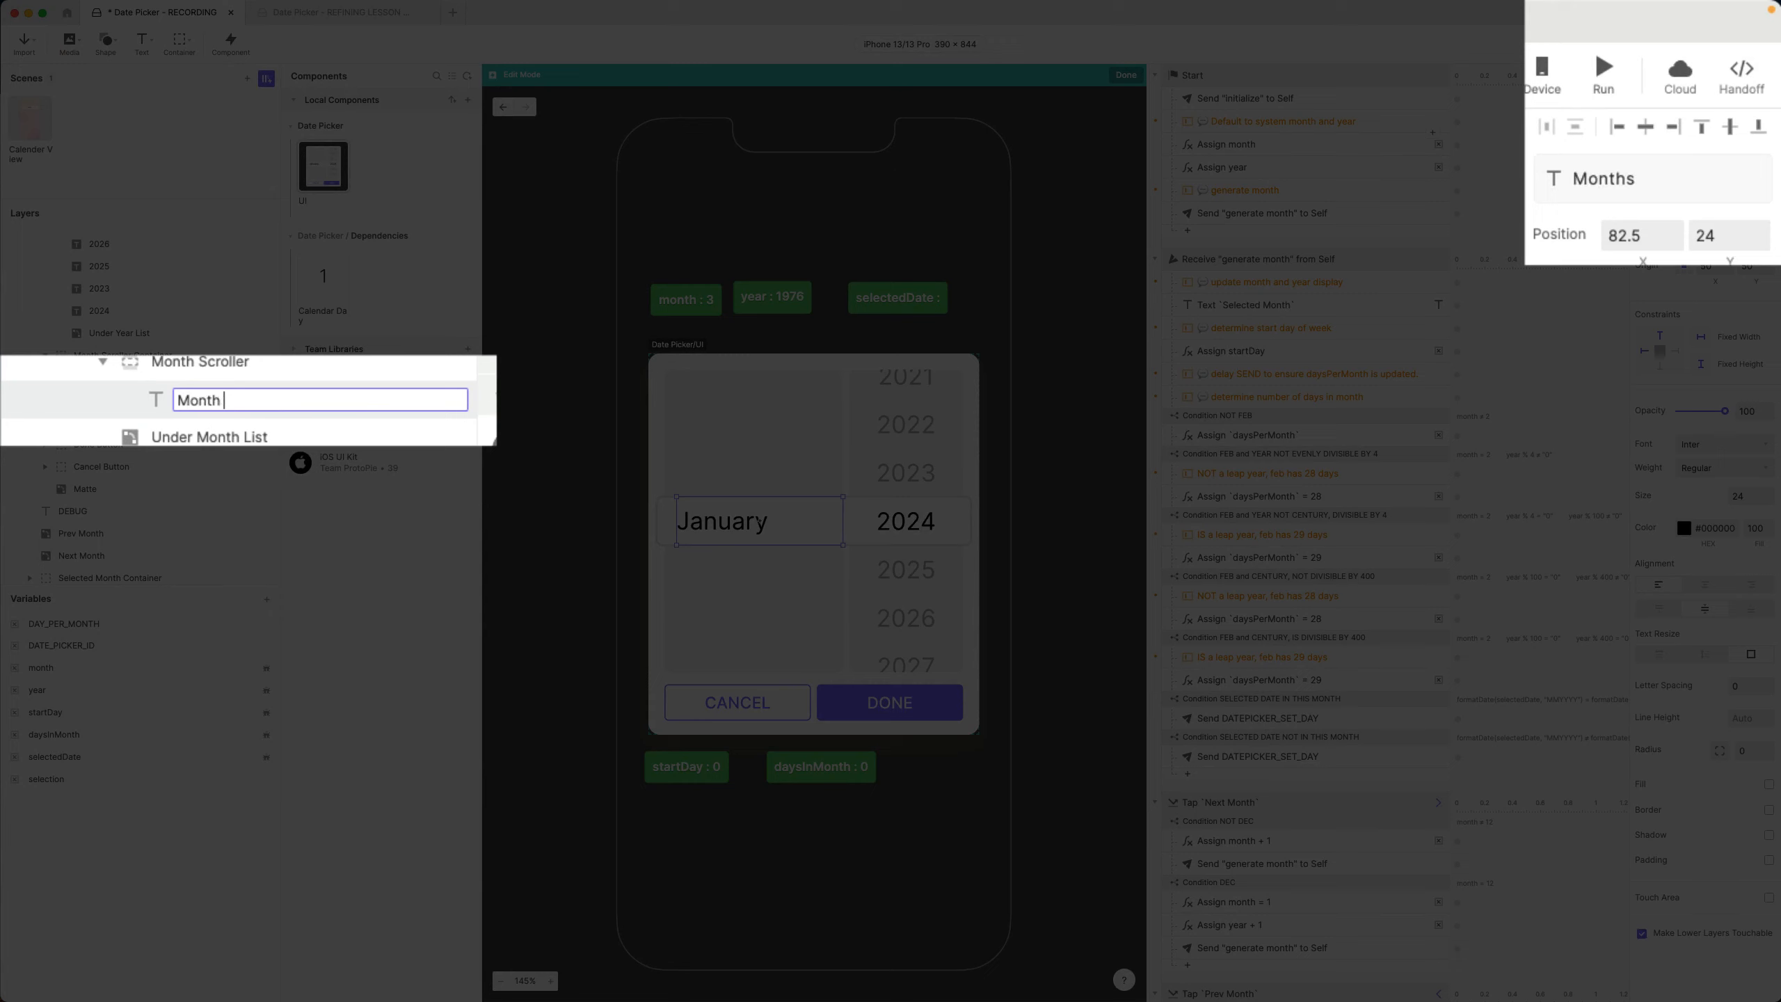
type("List")
key("Return")
Try to edit the Month List text directly on the canvas
left_click(207, 366)
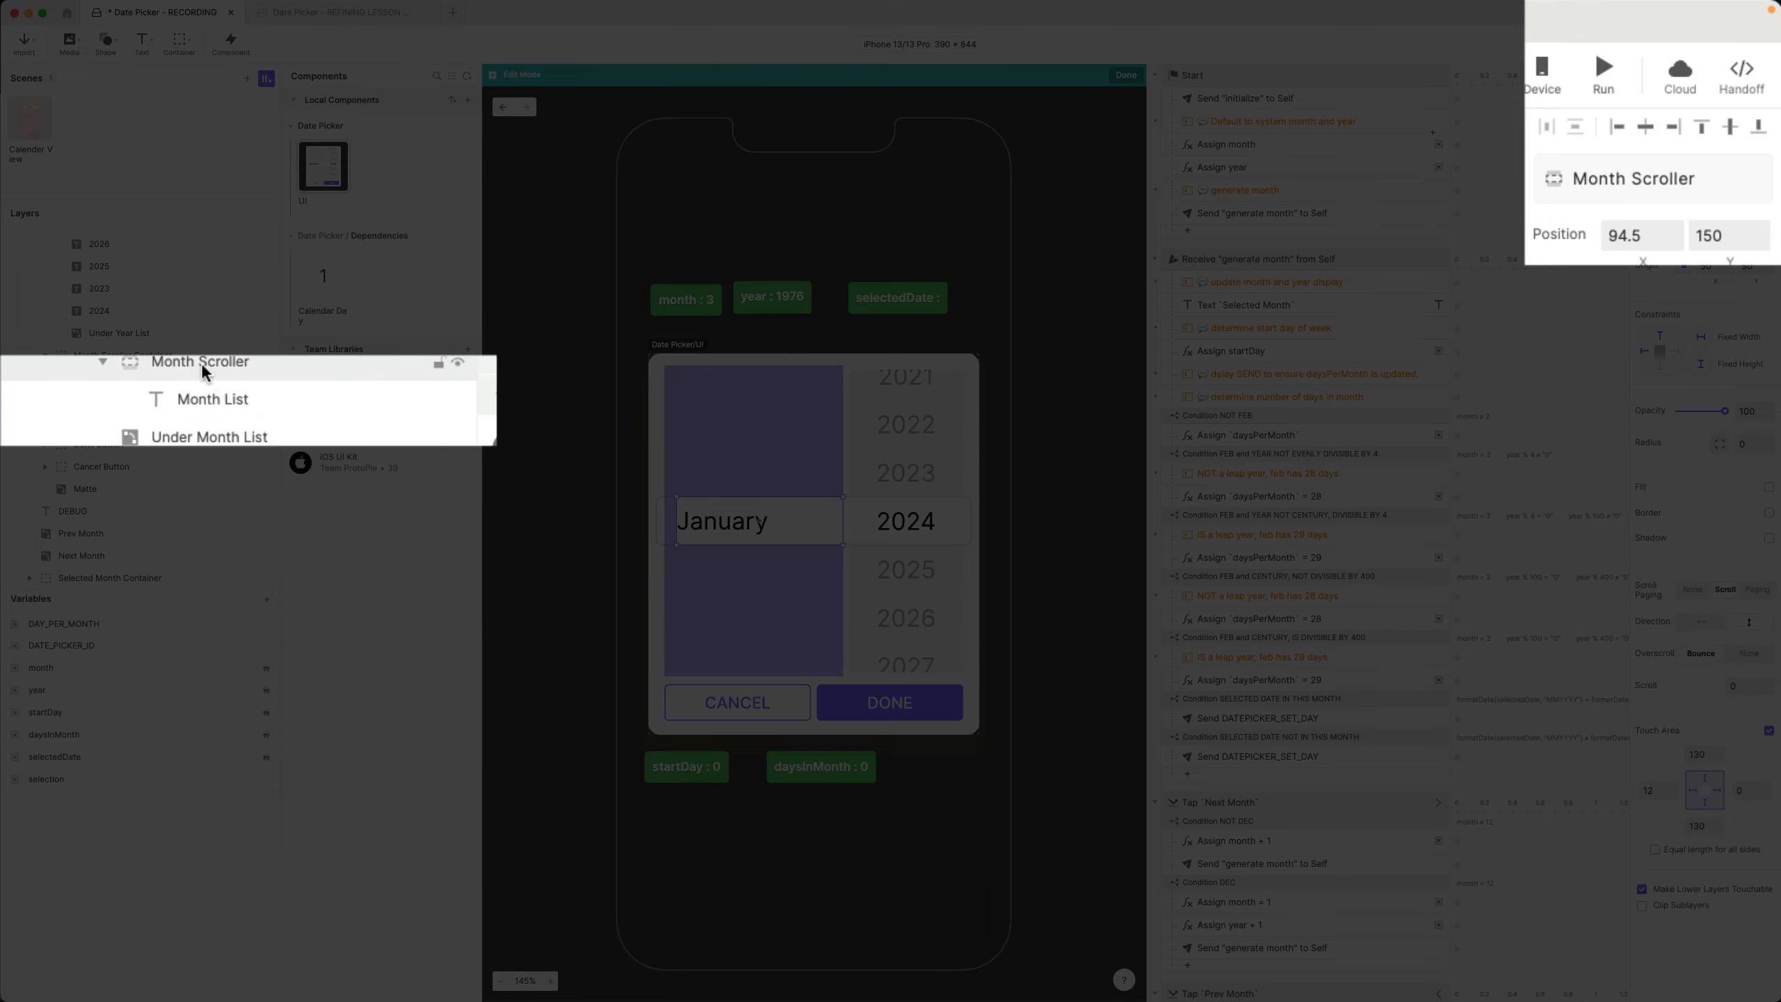
left_click(225, 405)
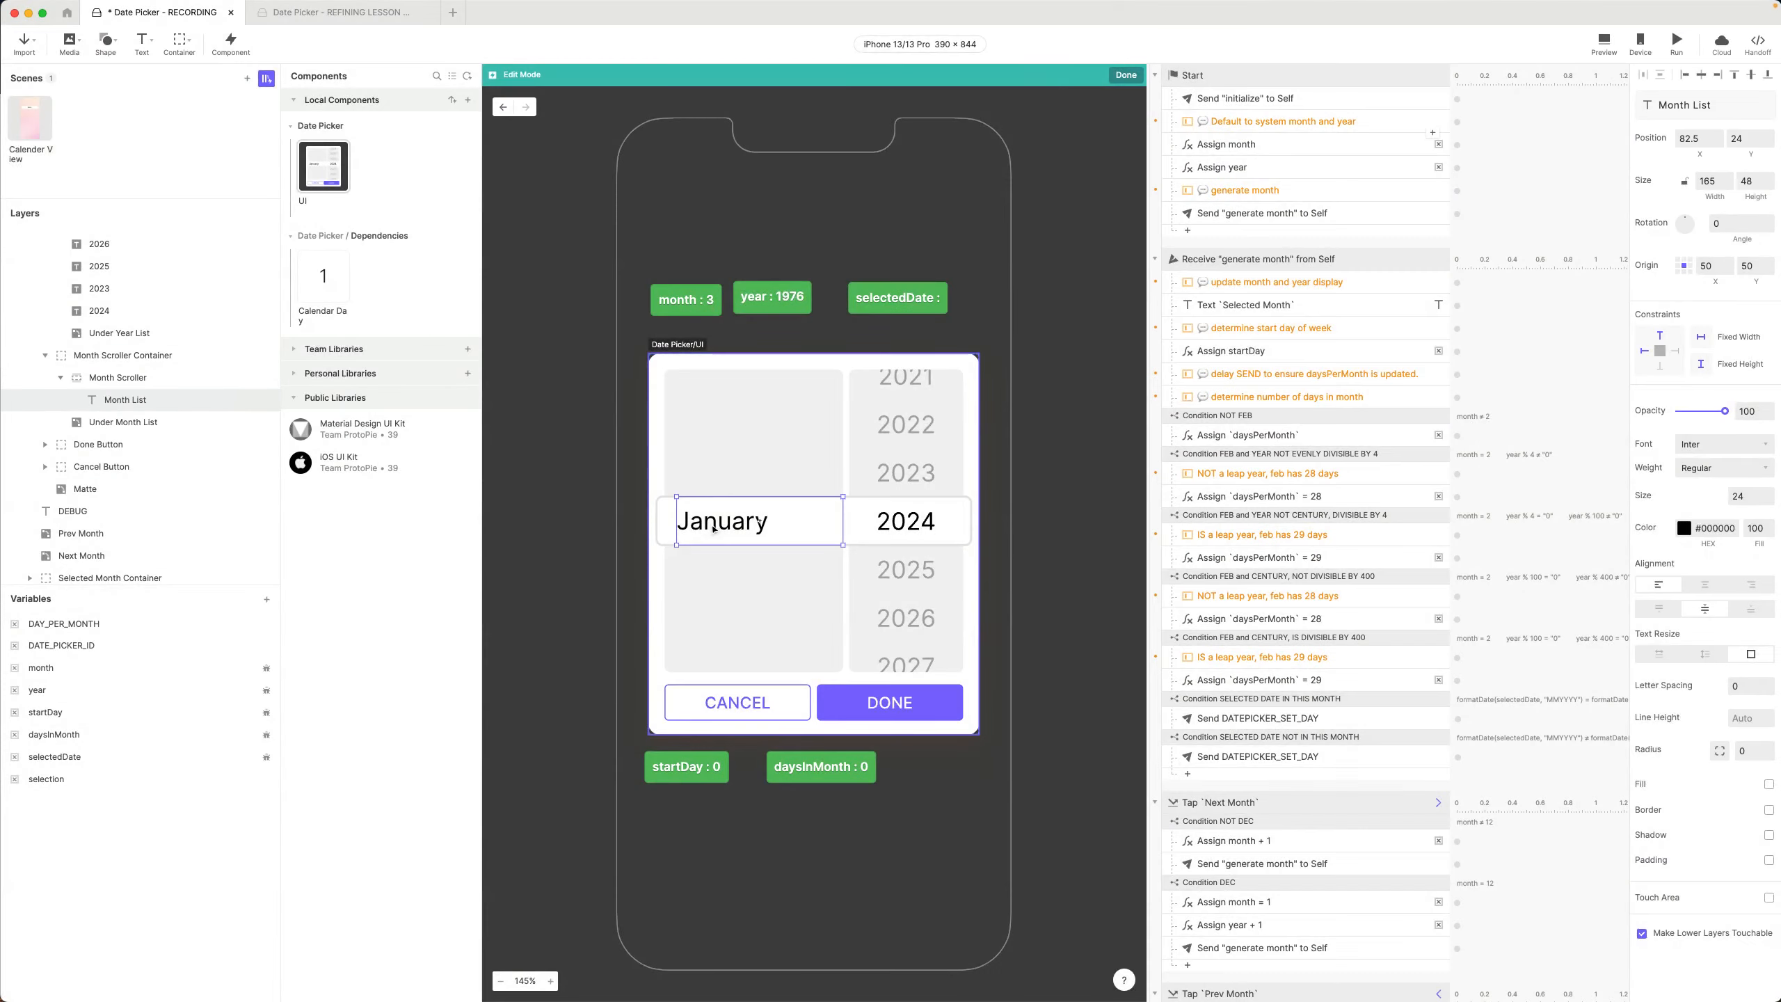
left_click(716, 524)
left_click(716, 524)
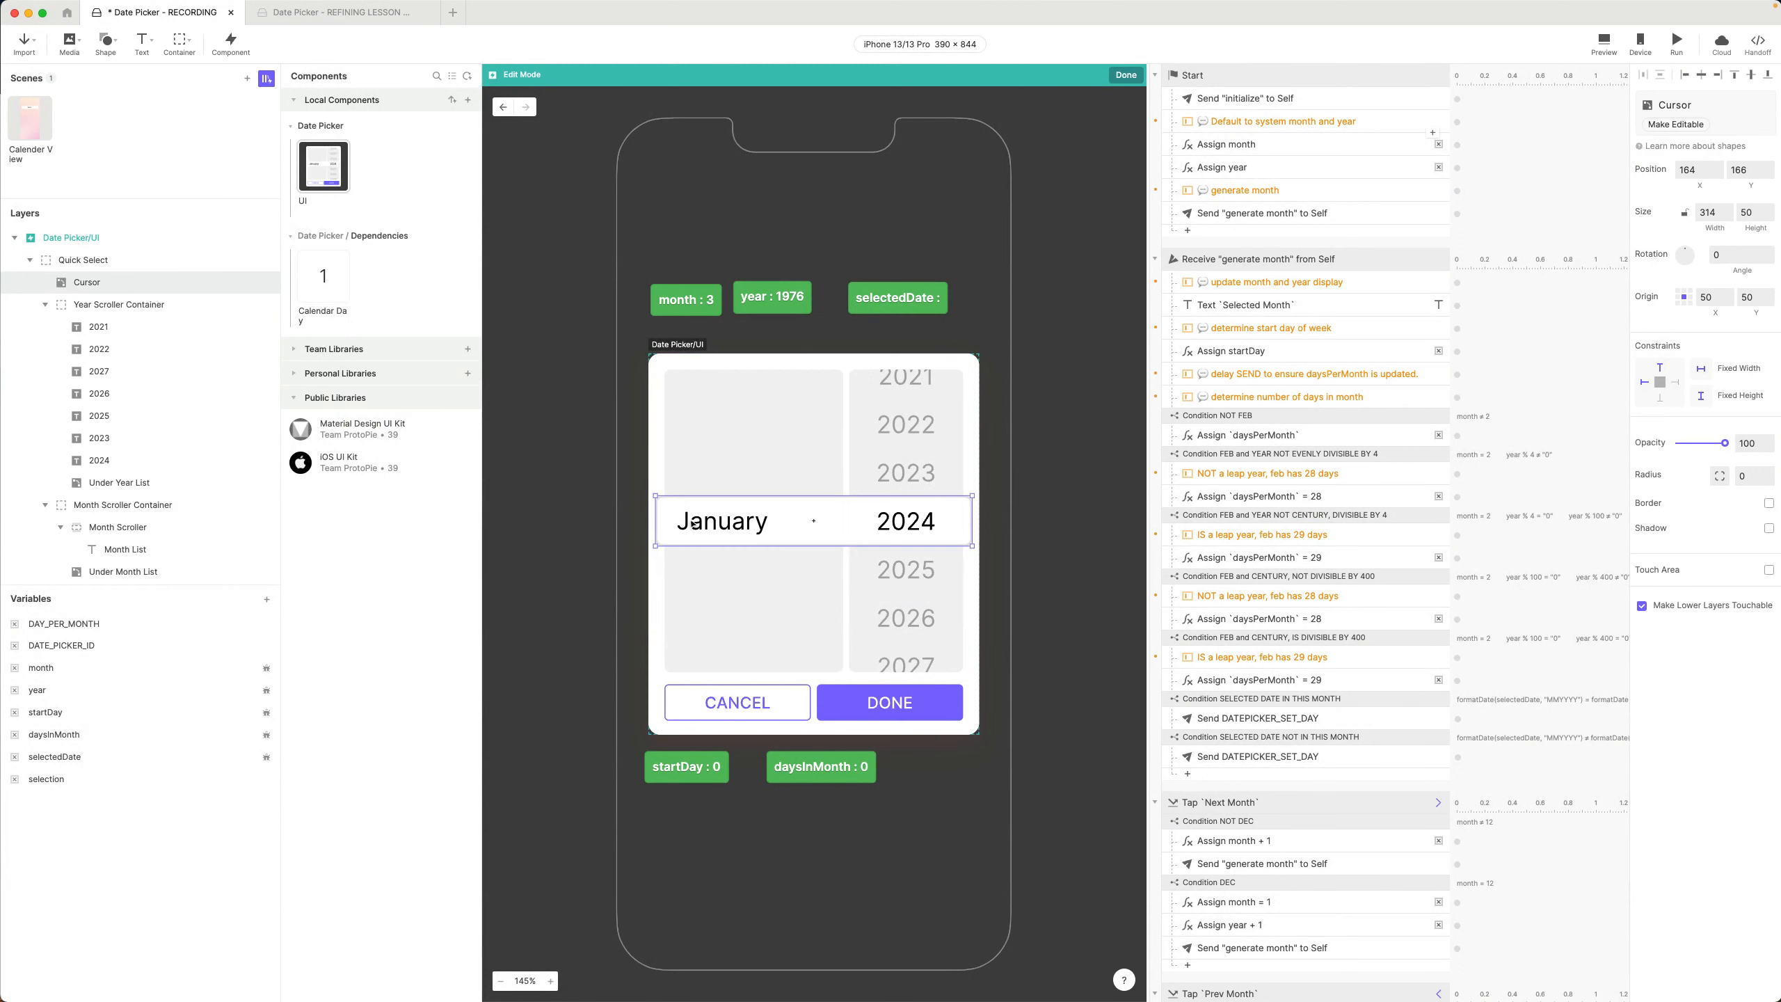
Move the Month List layer out of the Month Scroller to directly above Quick Select in the layer order
left_click(120, 550)
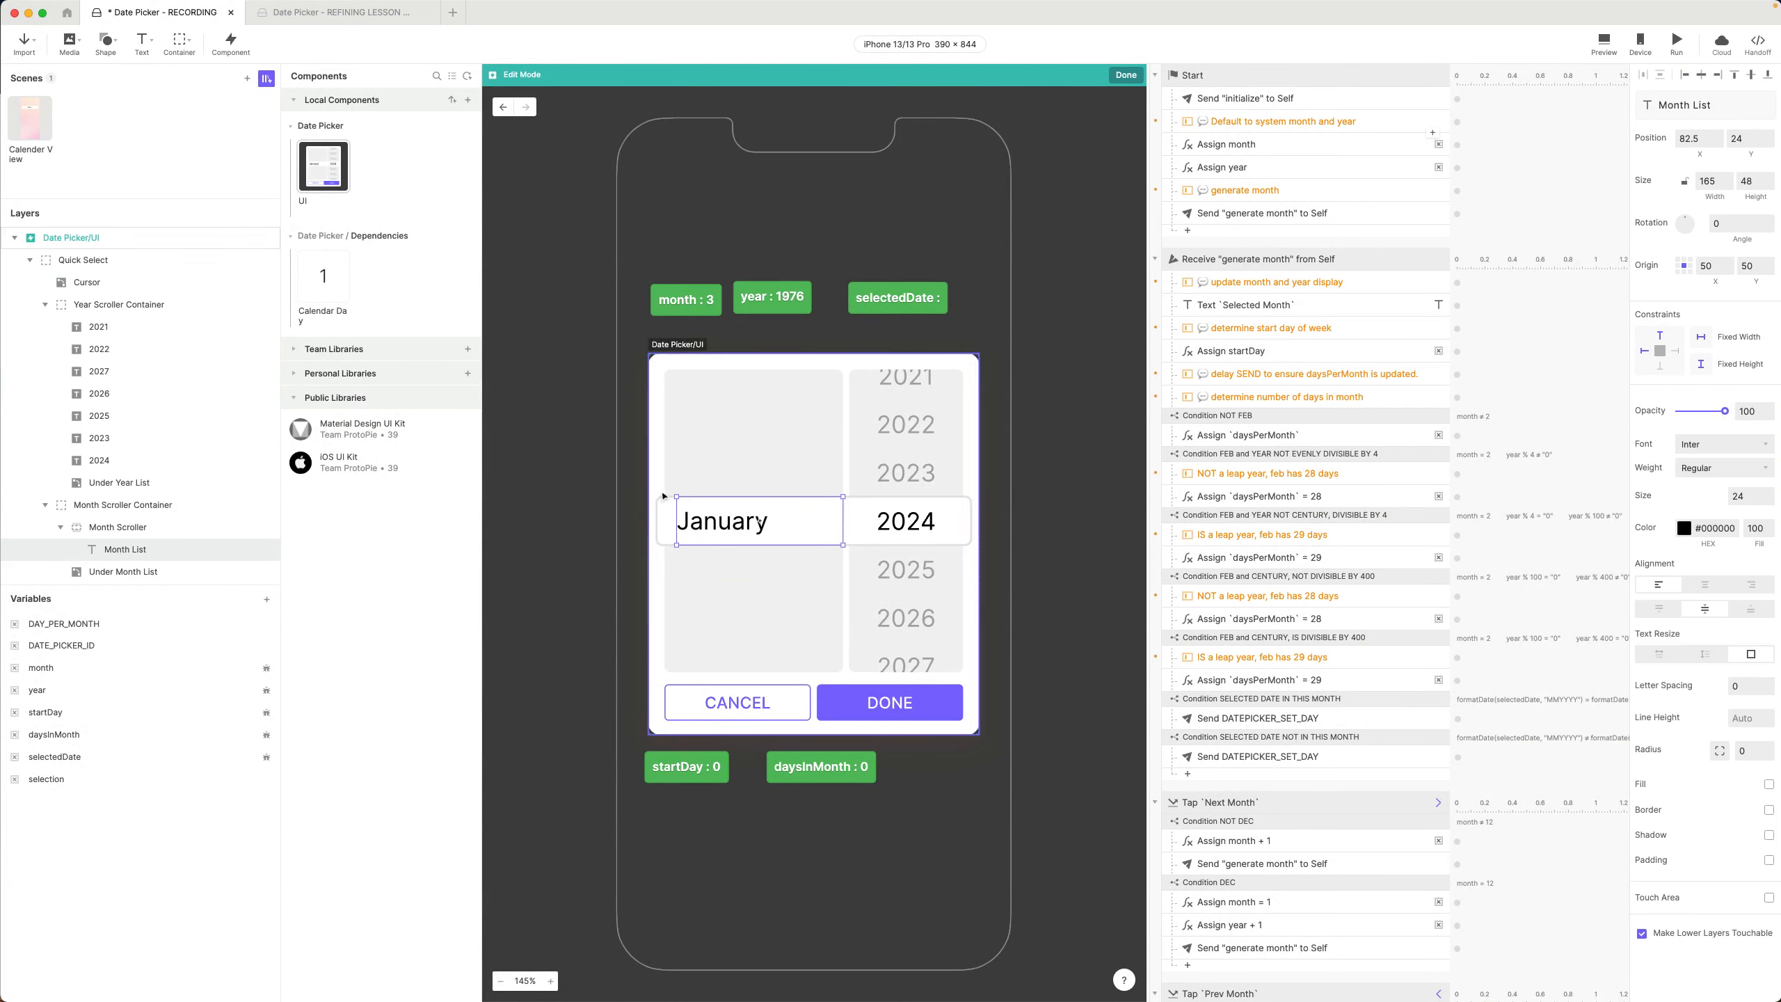
scroll(724, 526, "down", 1)
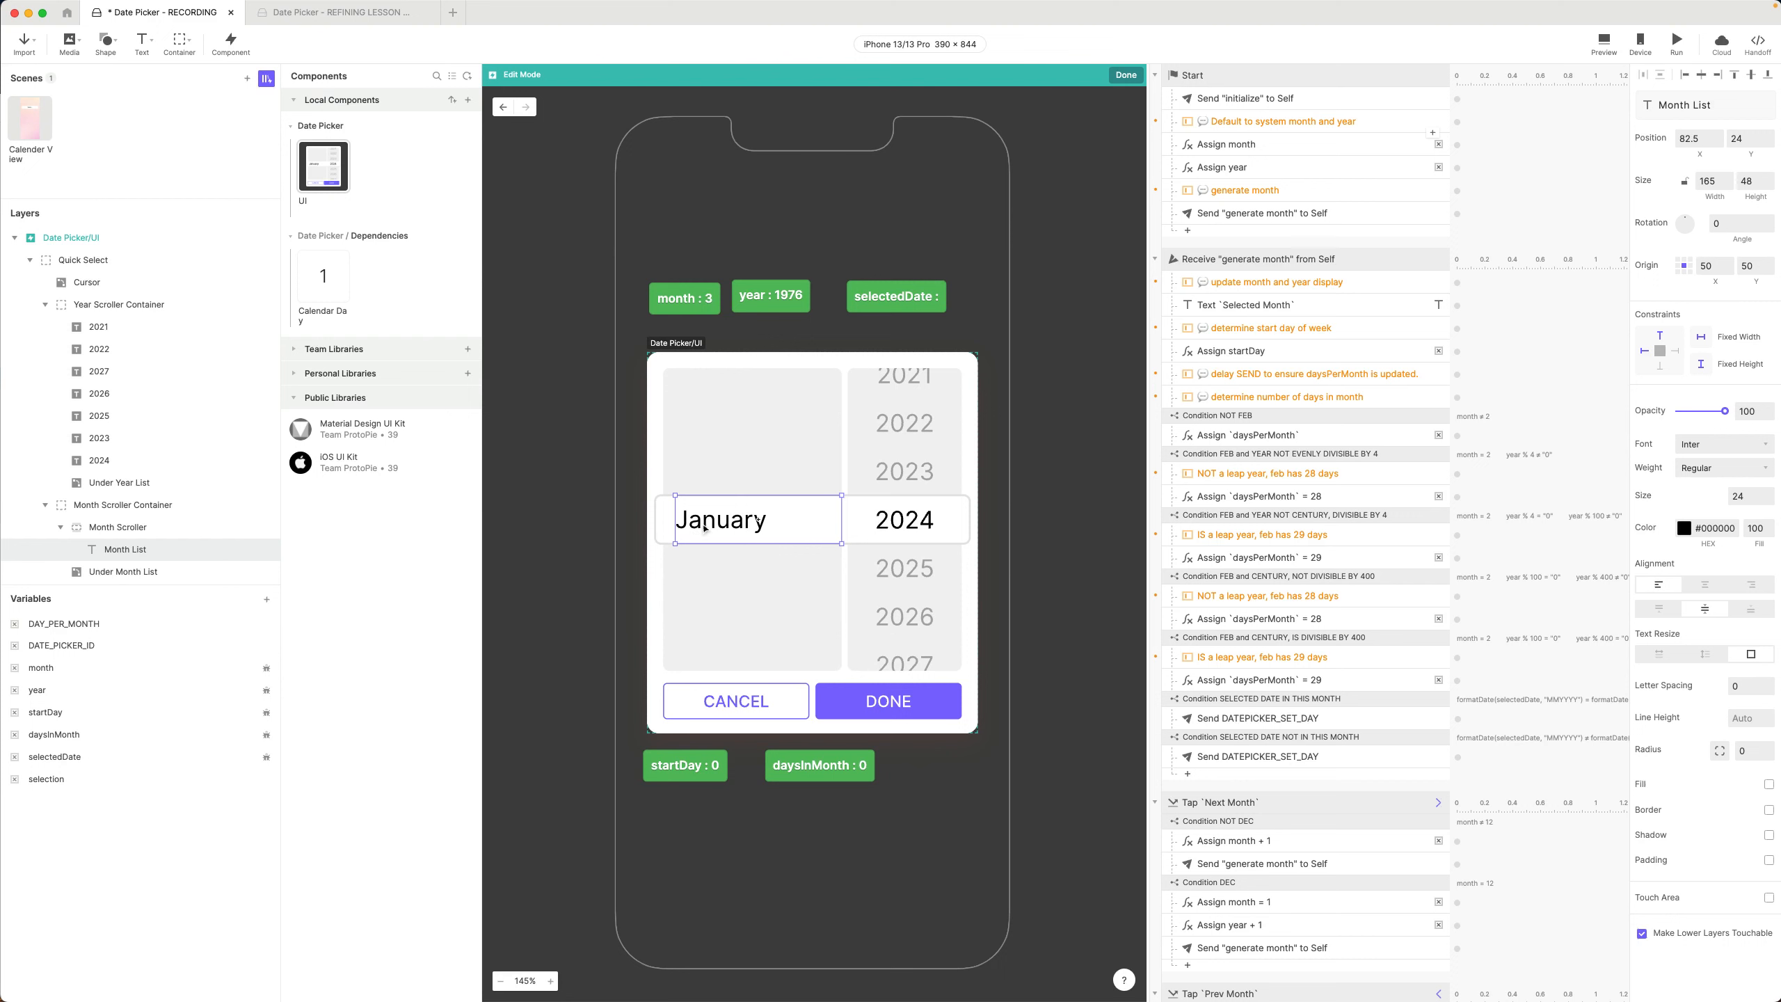
key("alt")
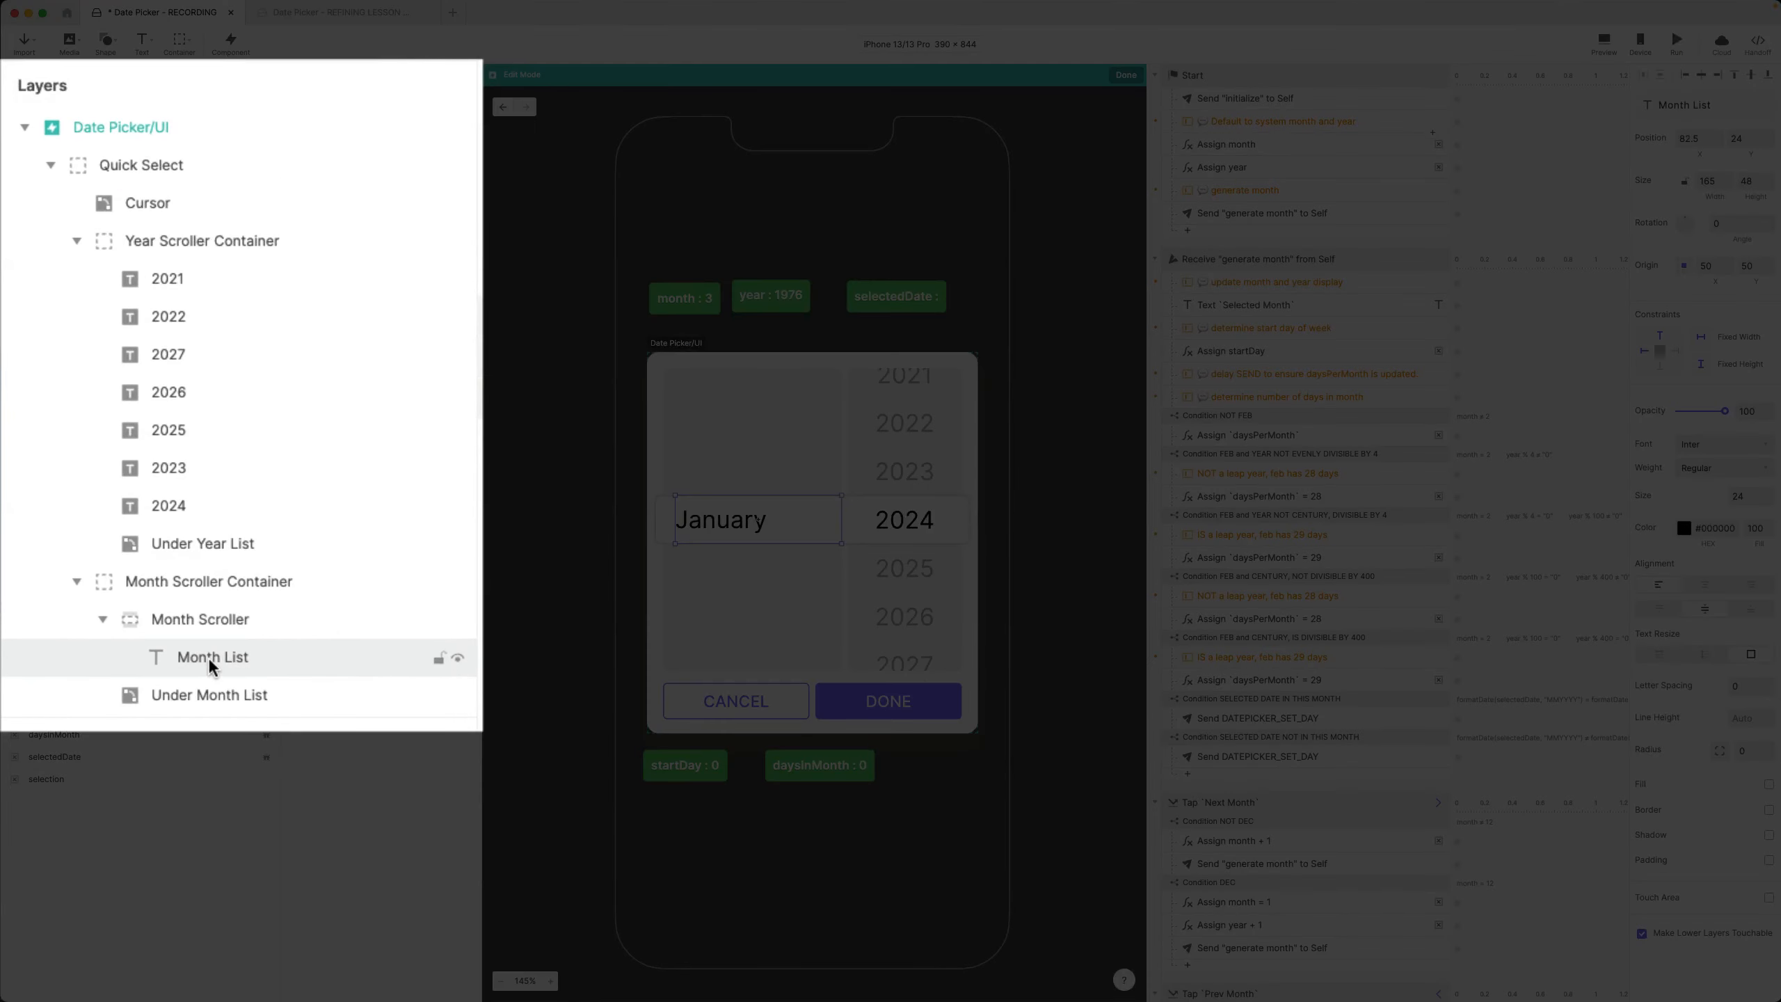
left_click_drag(209, 658, 179, 156)
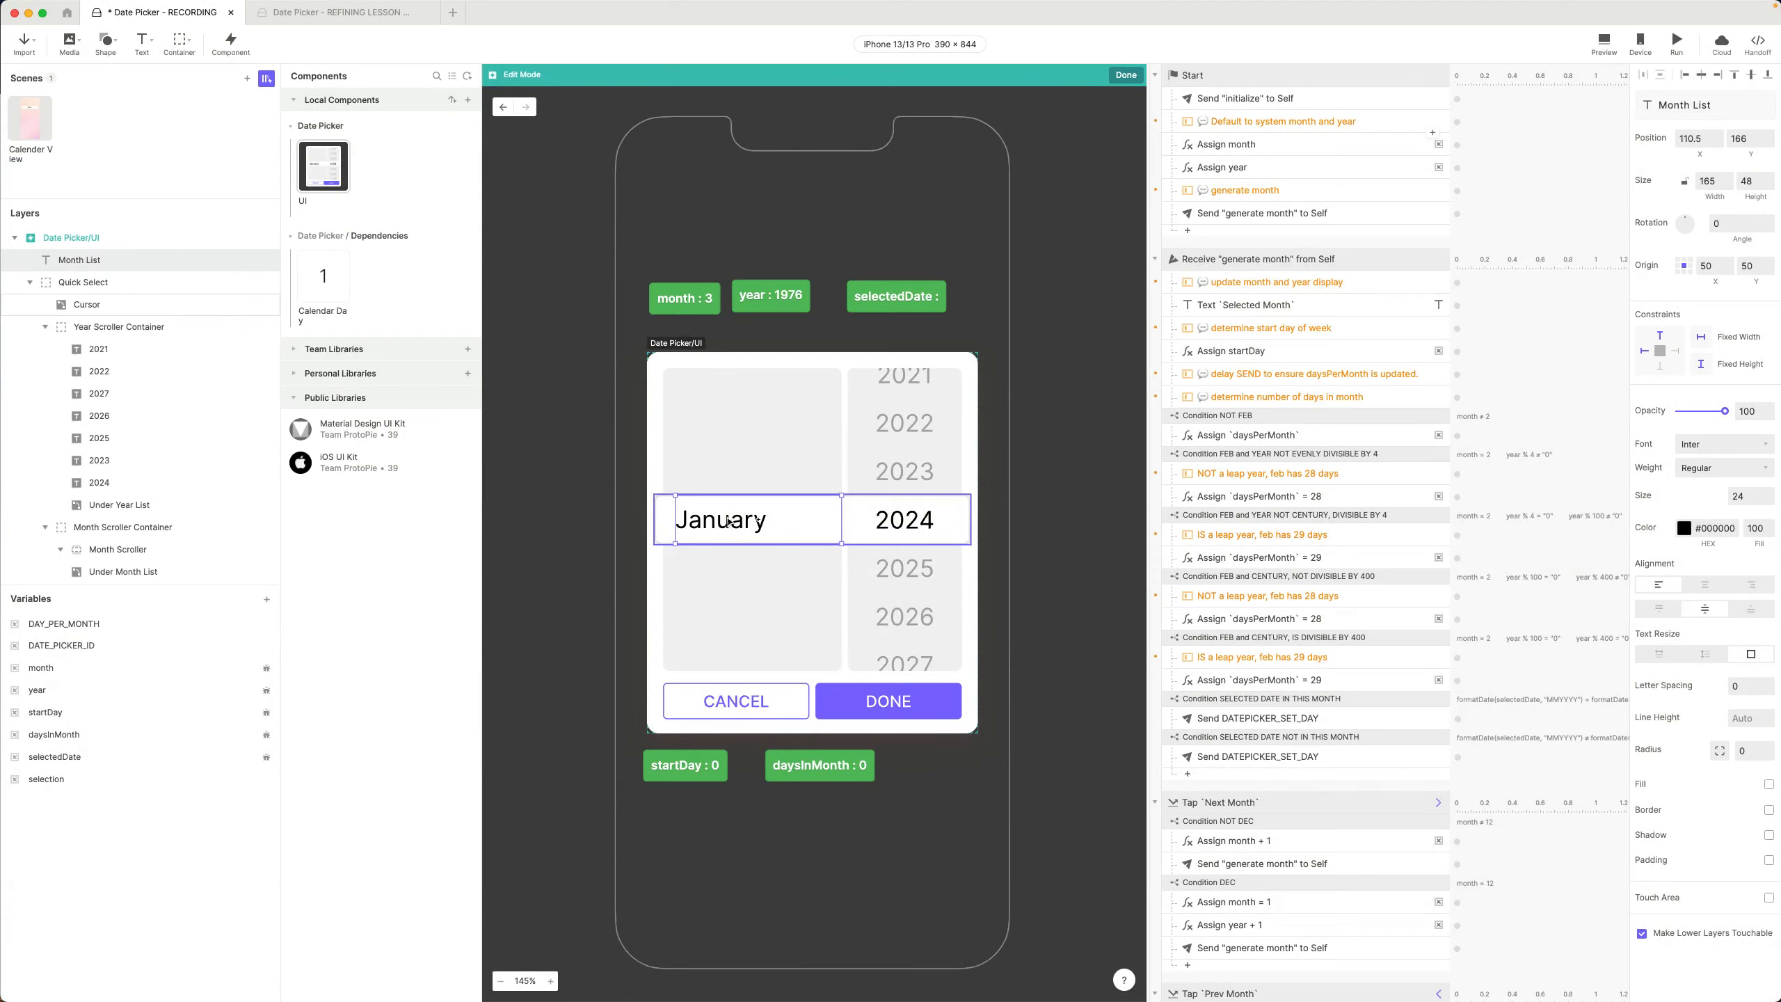
Extend the Month List text with February through December, each month on its own line below January
double_click(798, 517)
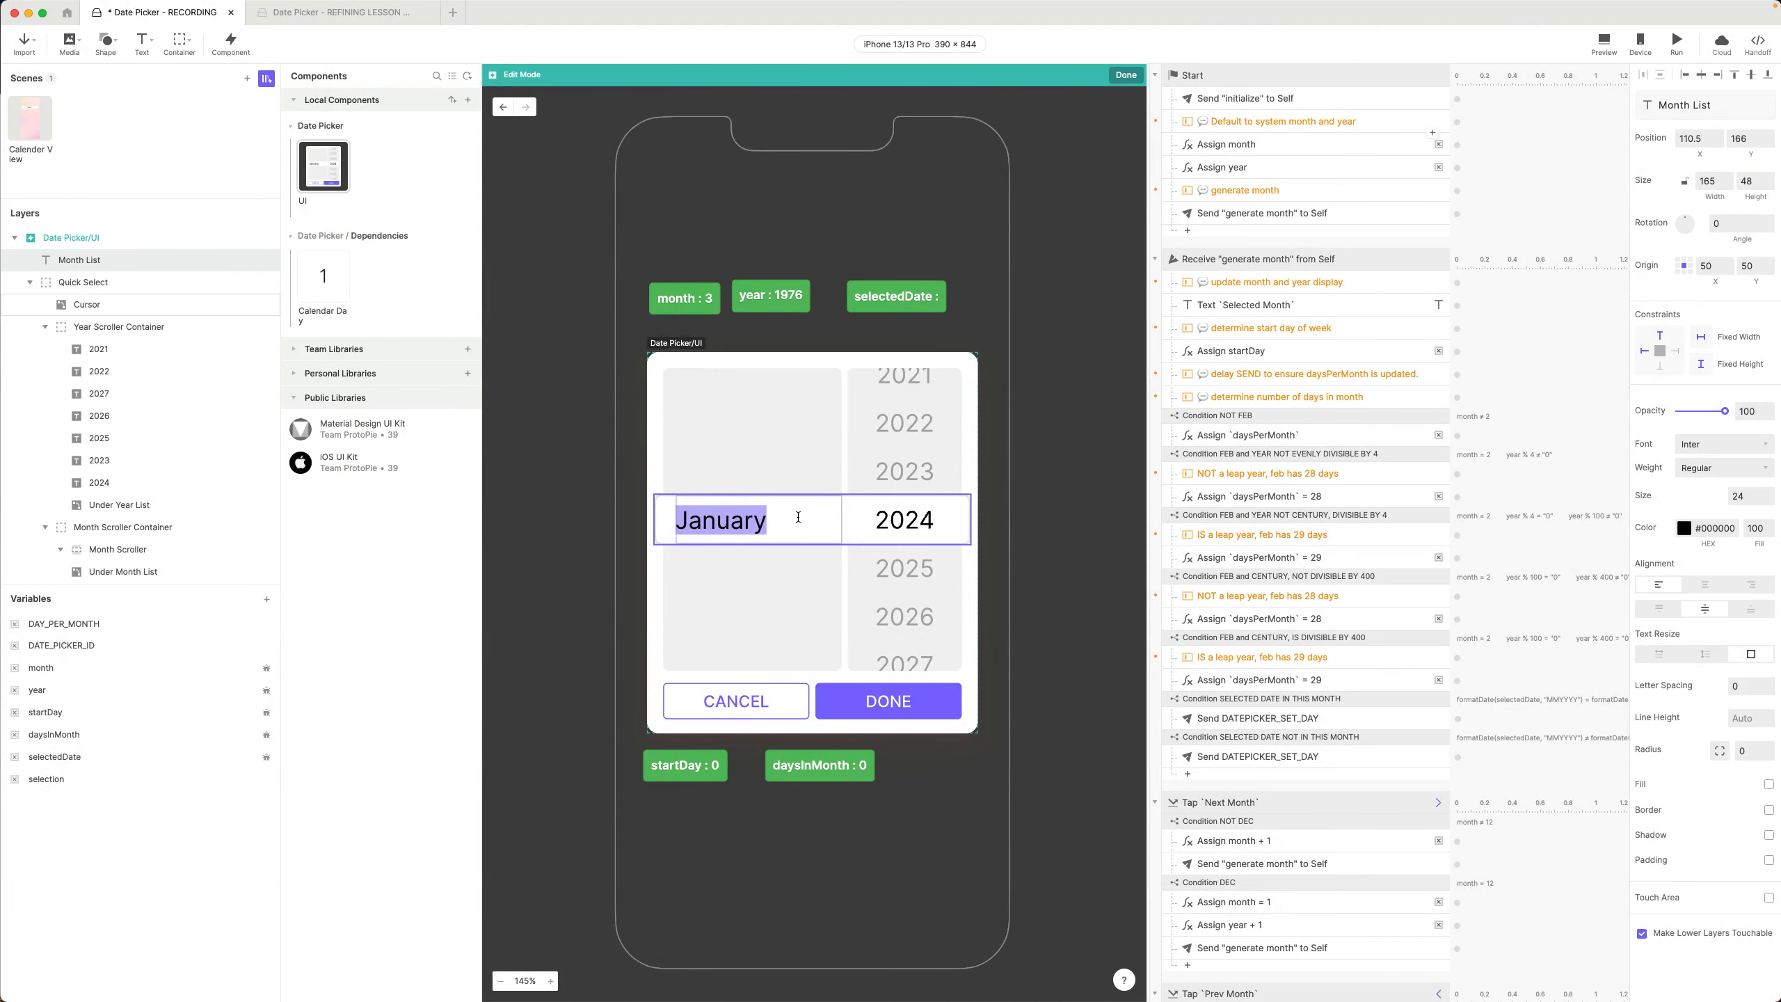
left_click(797, 517)
key("Return")
type("Febr")
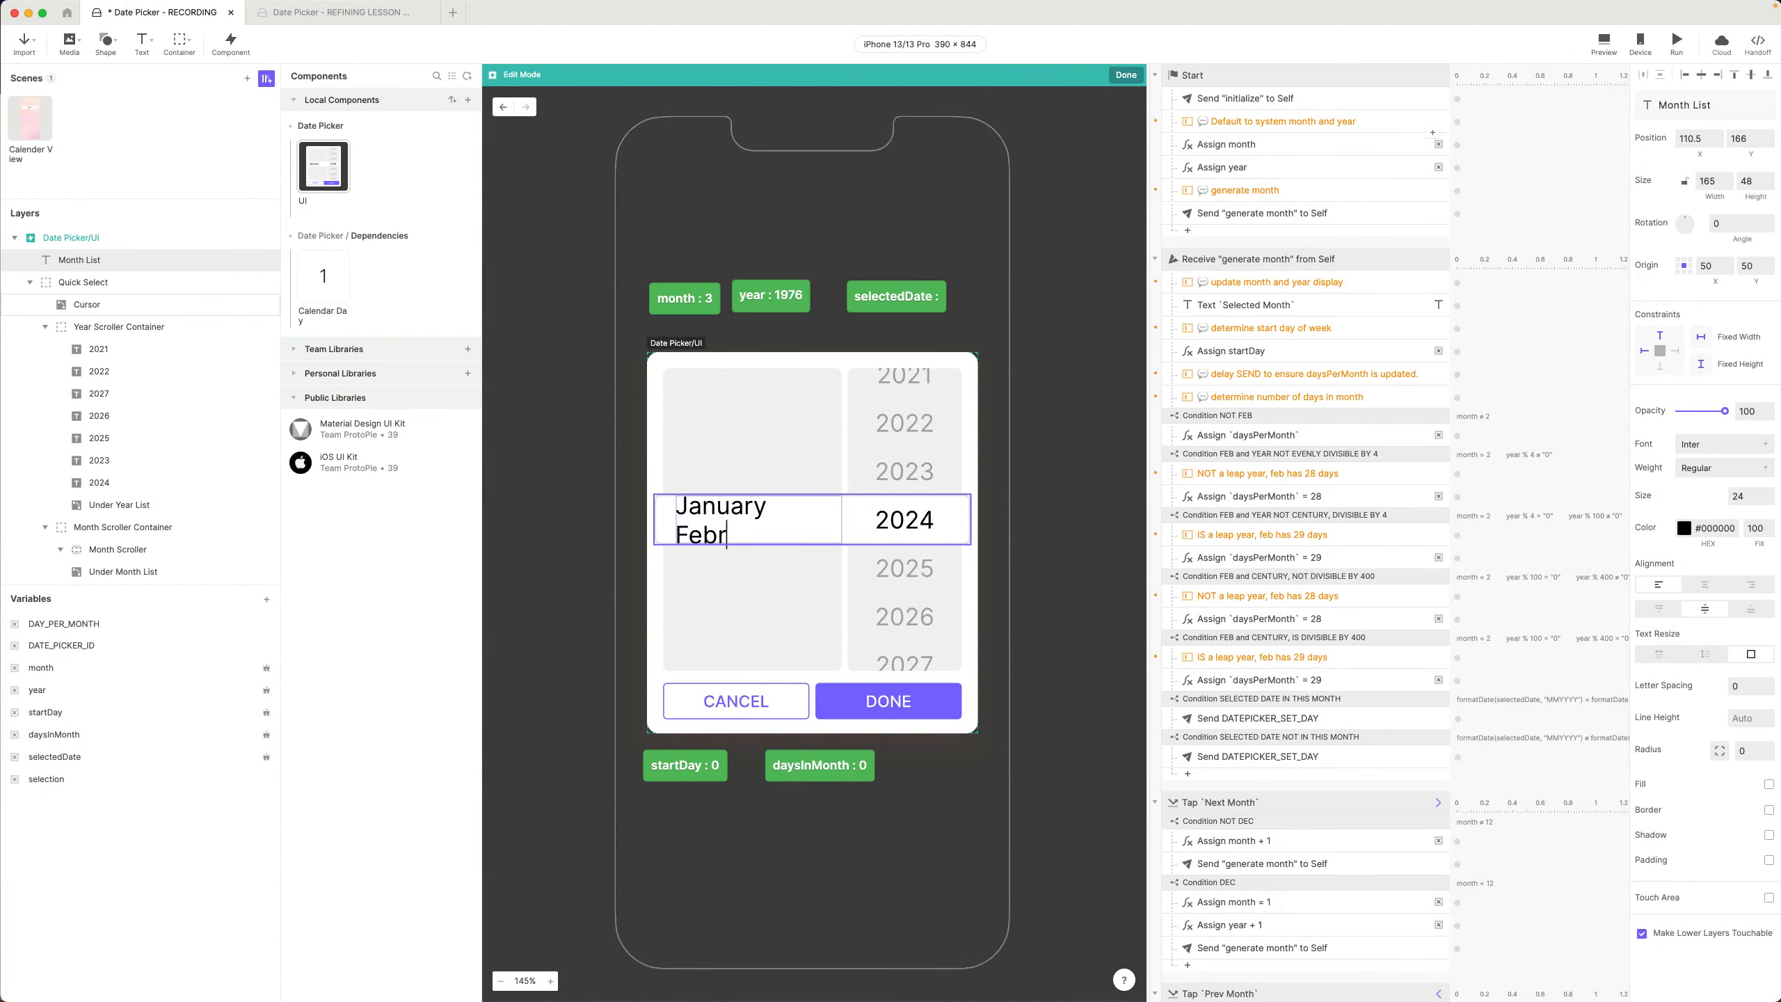
type("uary")
key("Return")
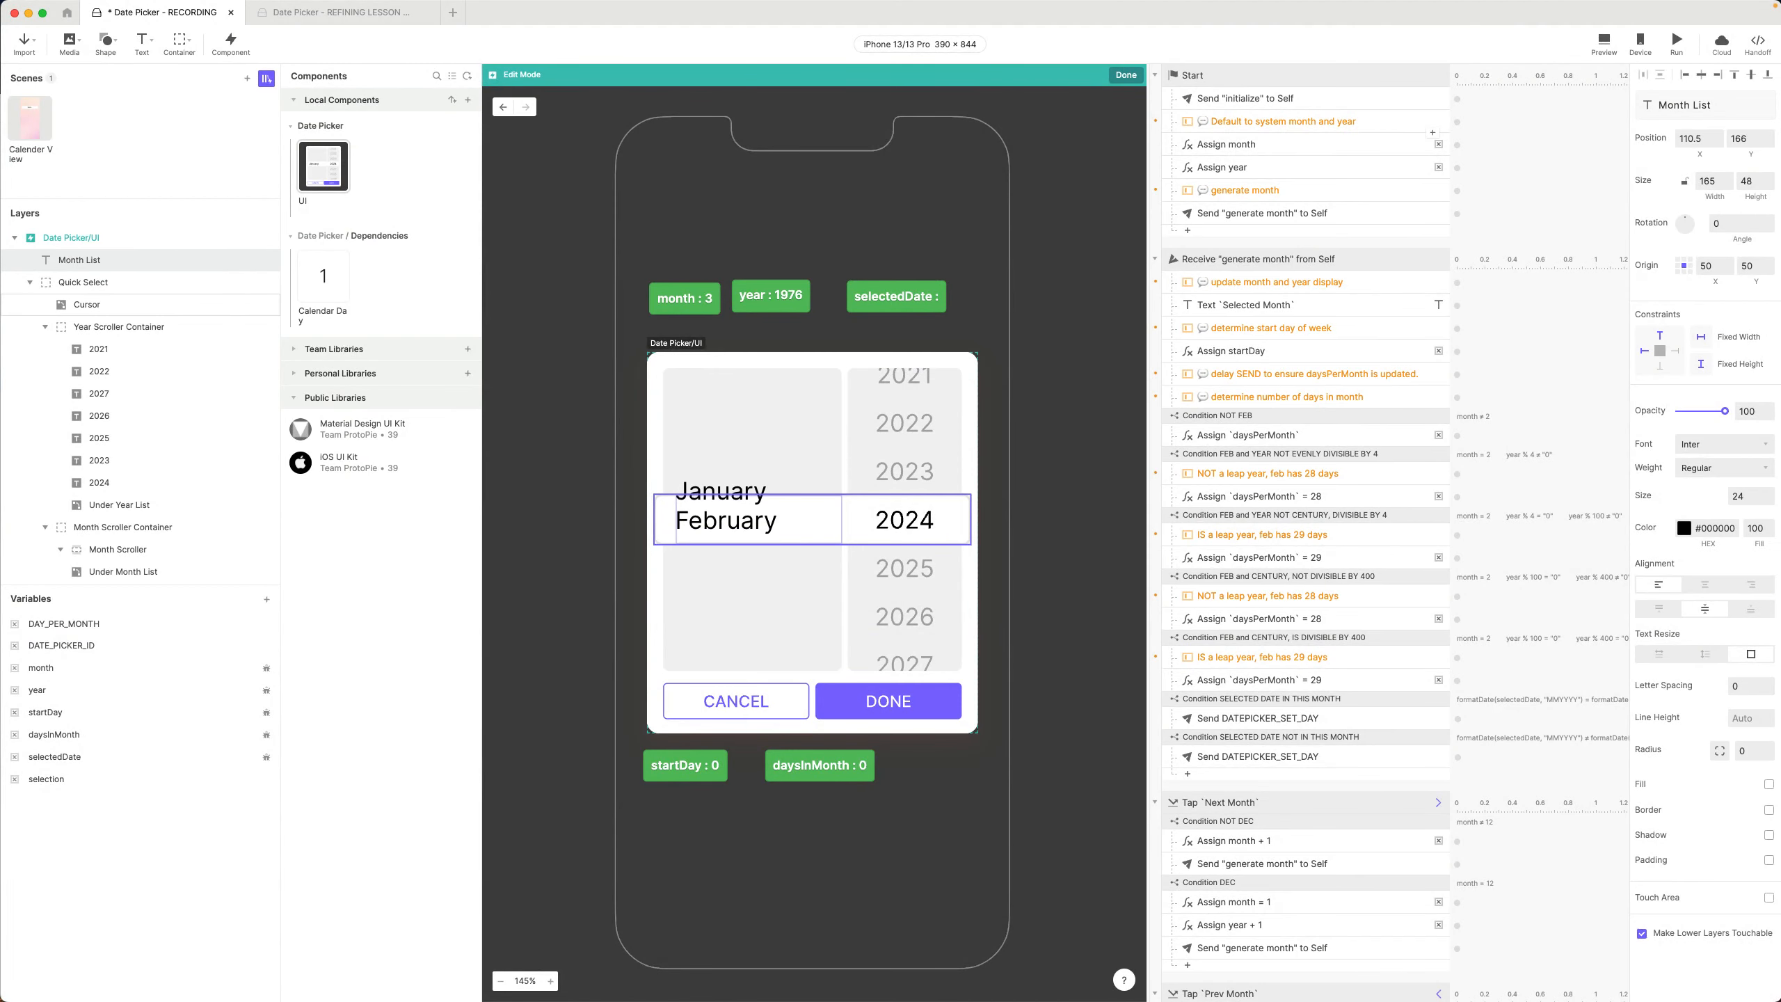
type("March")
key("Return")
type("April")
key("Return")
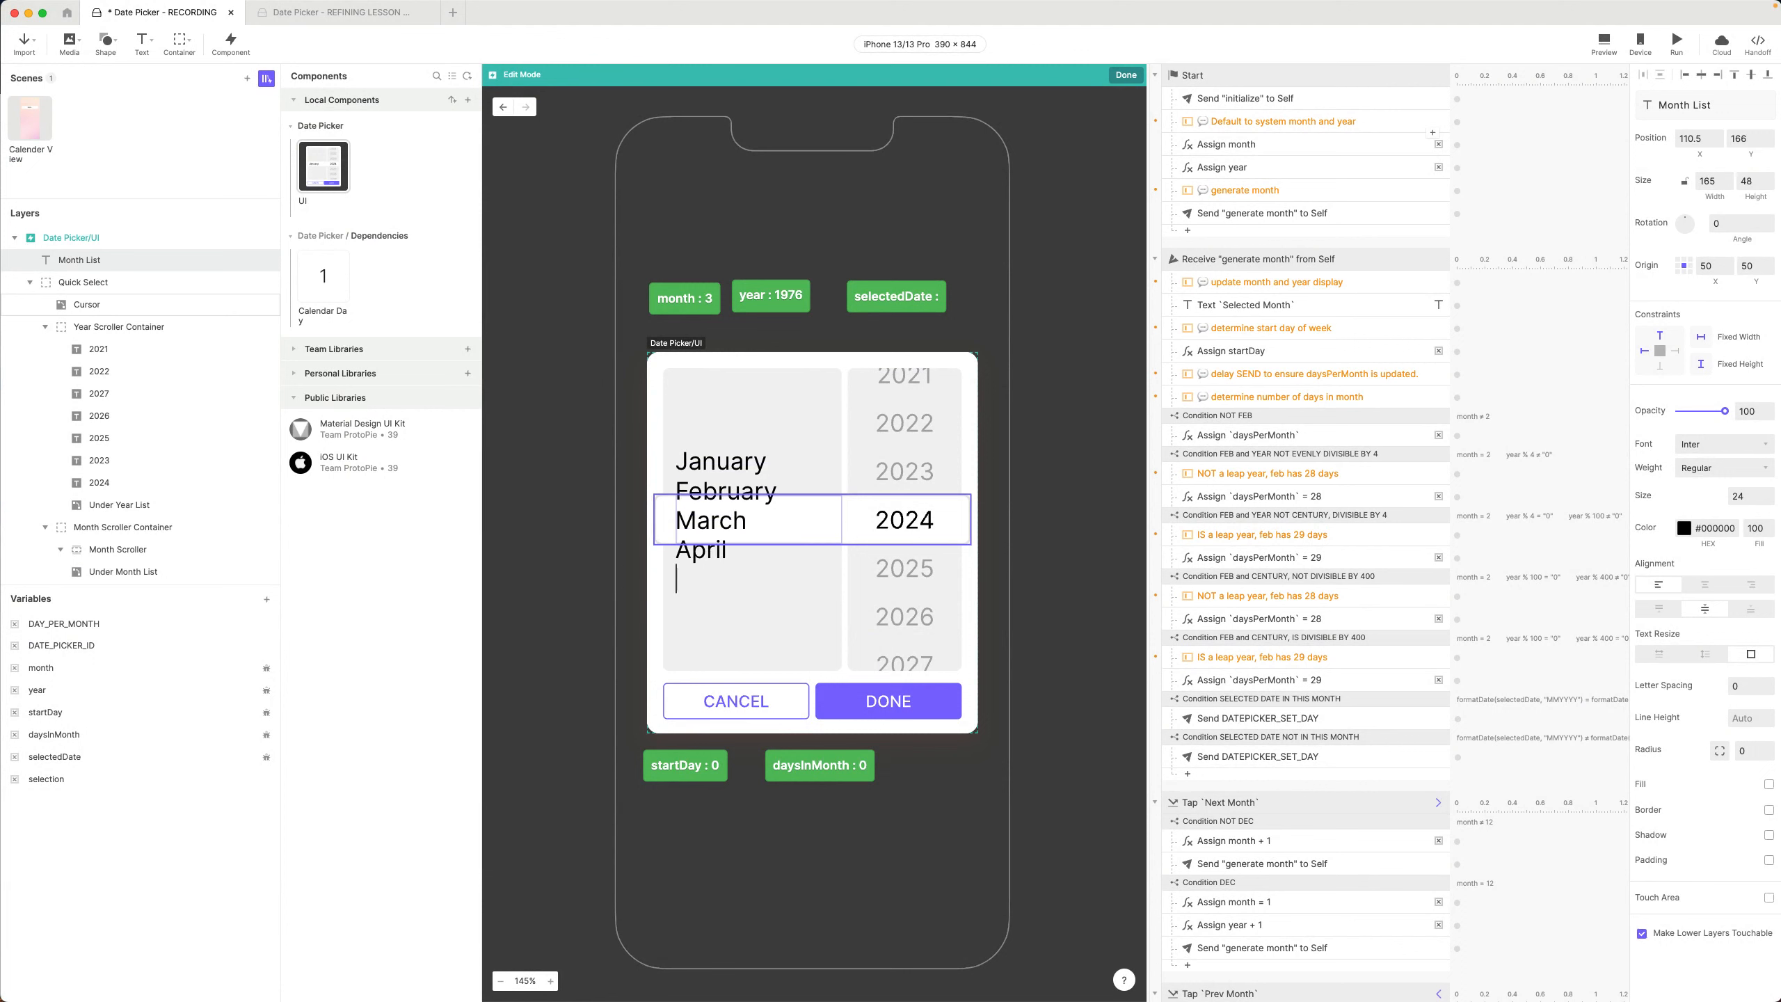
type("May")
key("Return")
type("June")
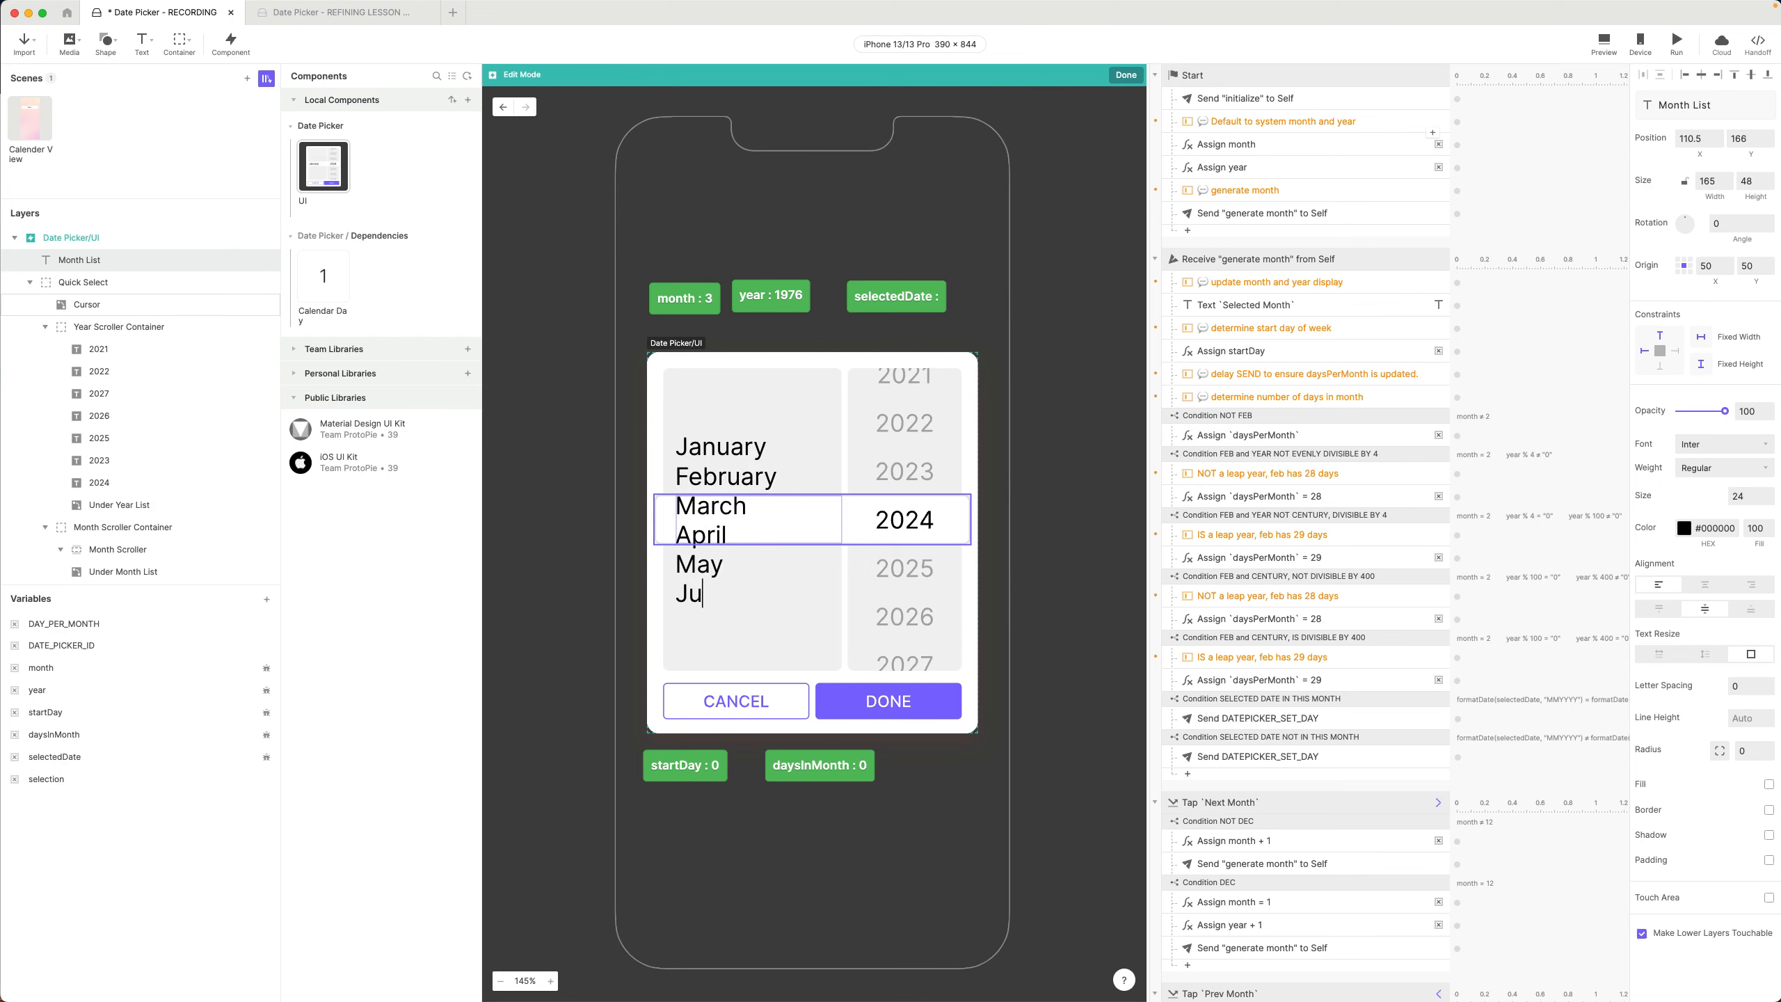
key("Return")
type("July")
key("Return")
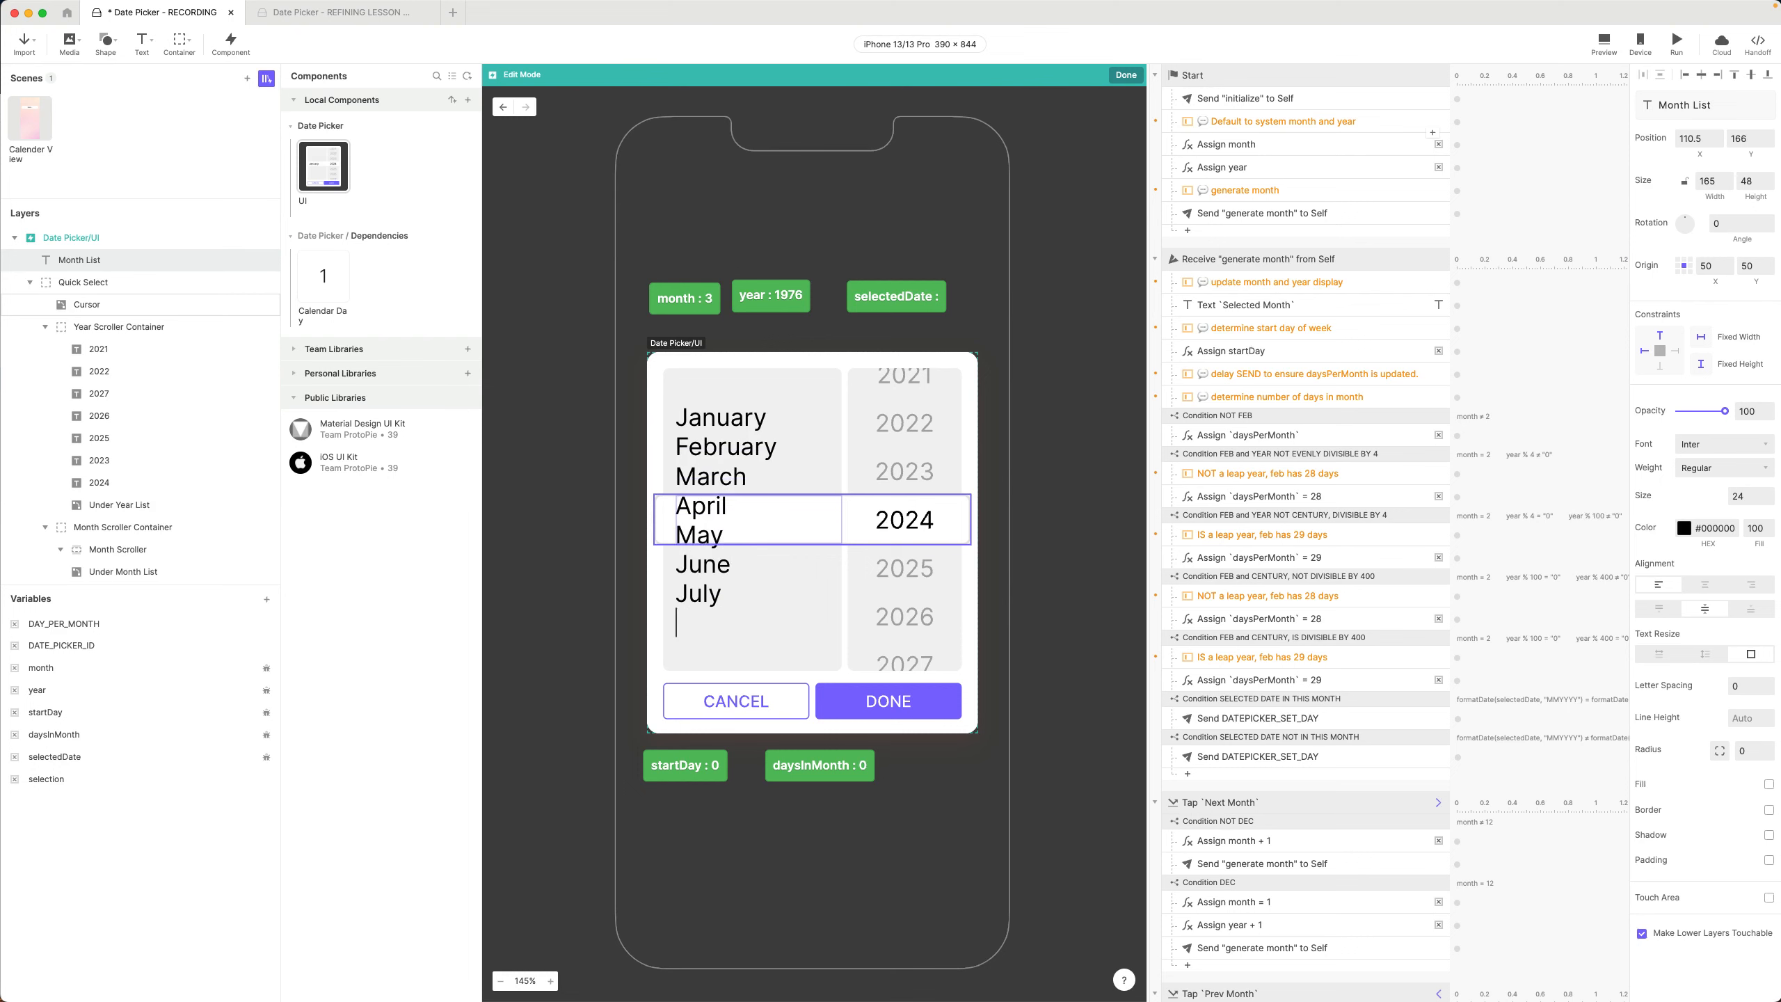
type("August")
key("Return")
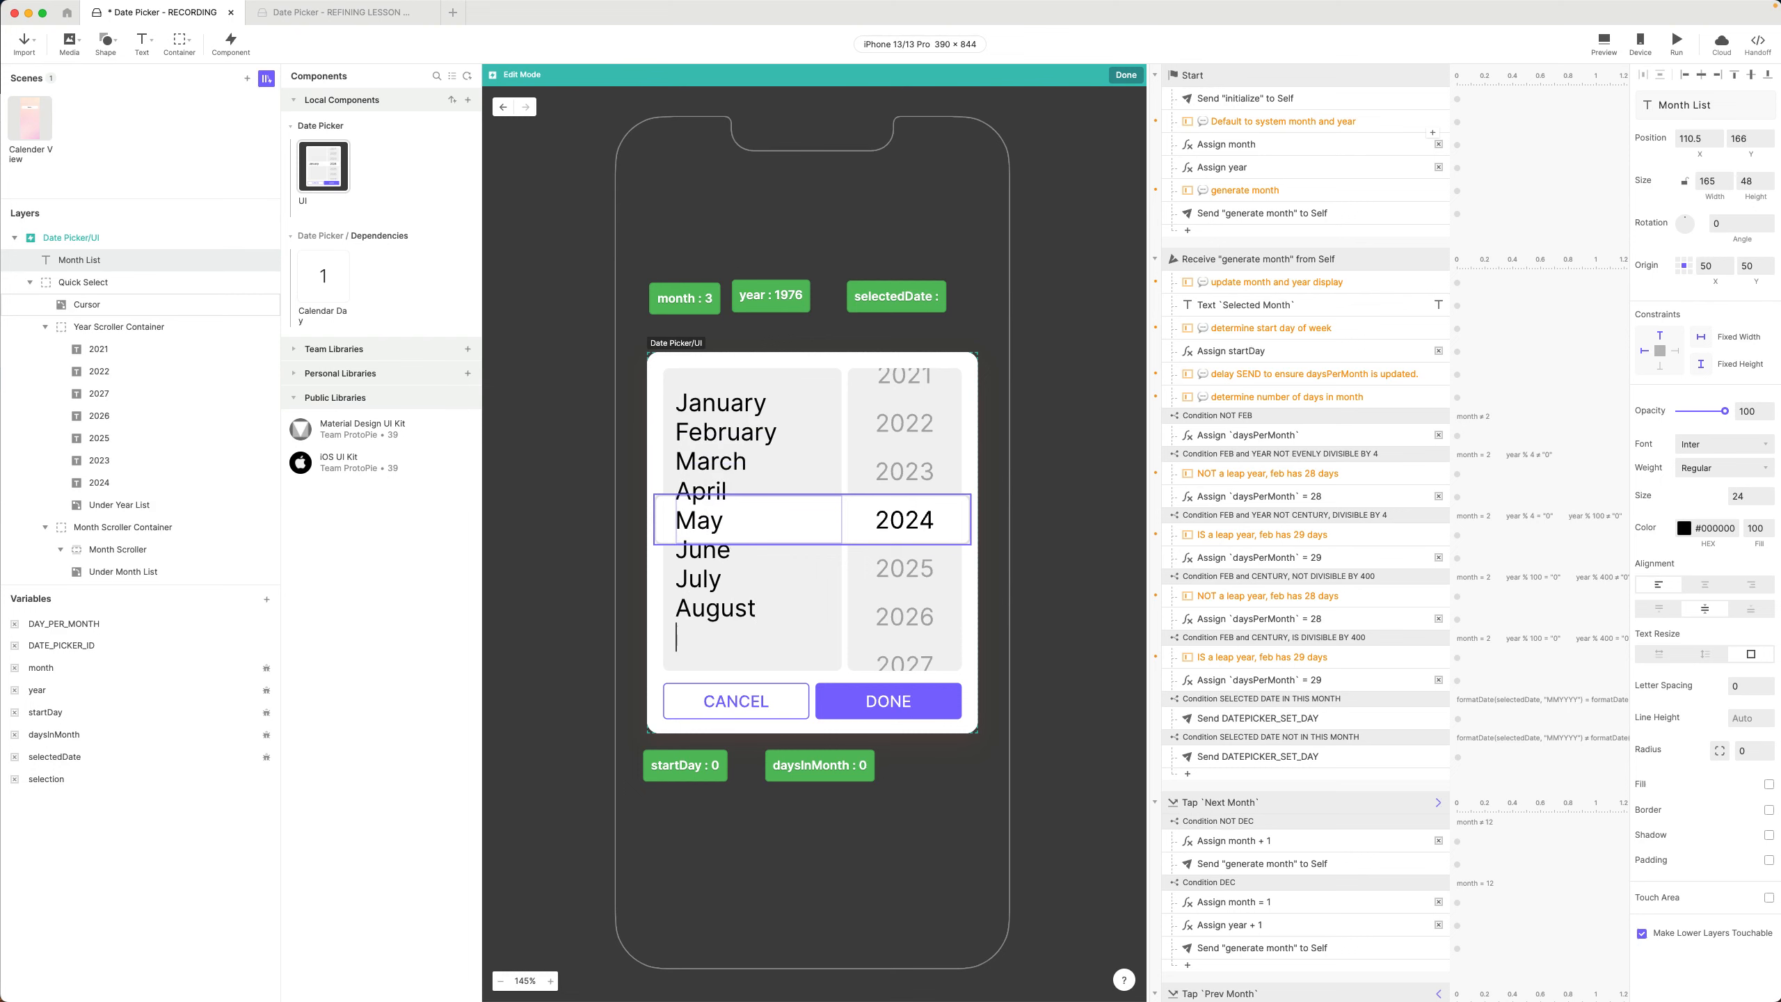
type("September")
key("Return")
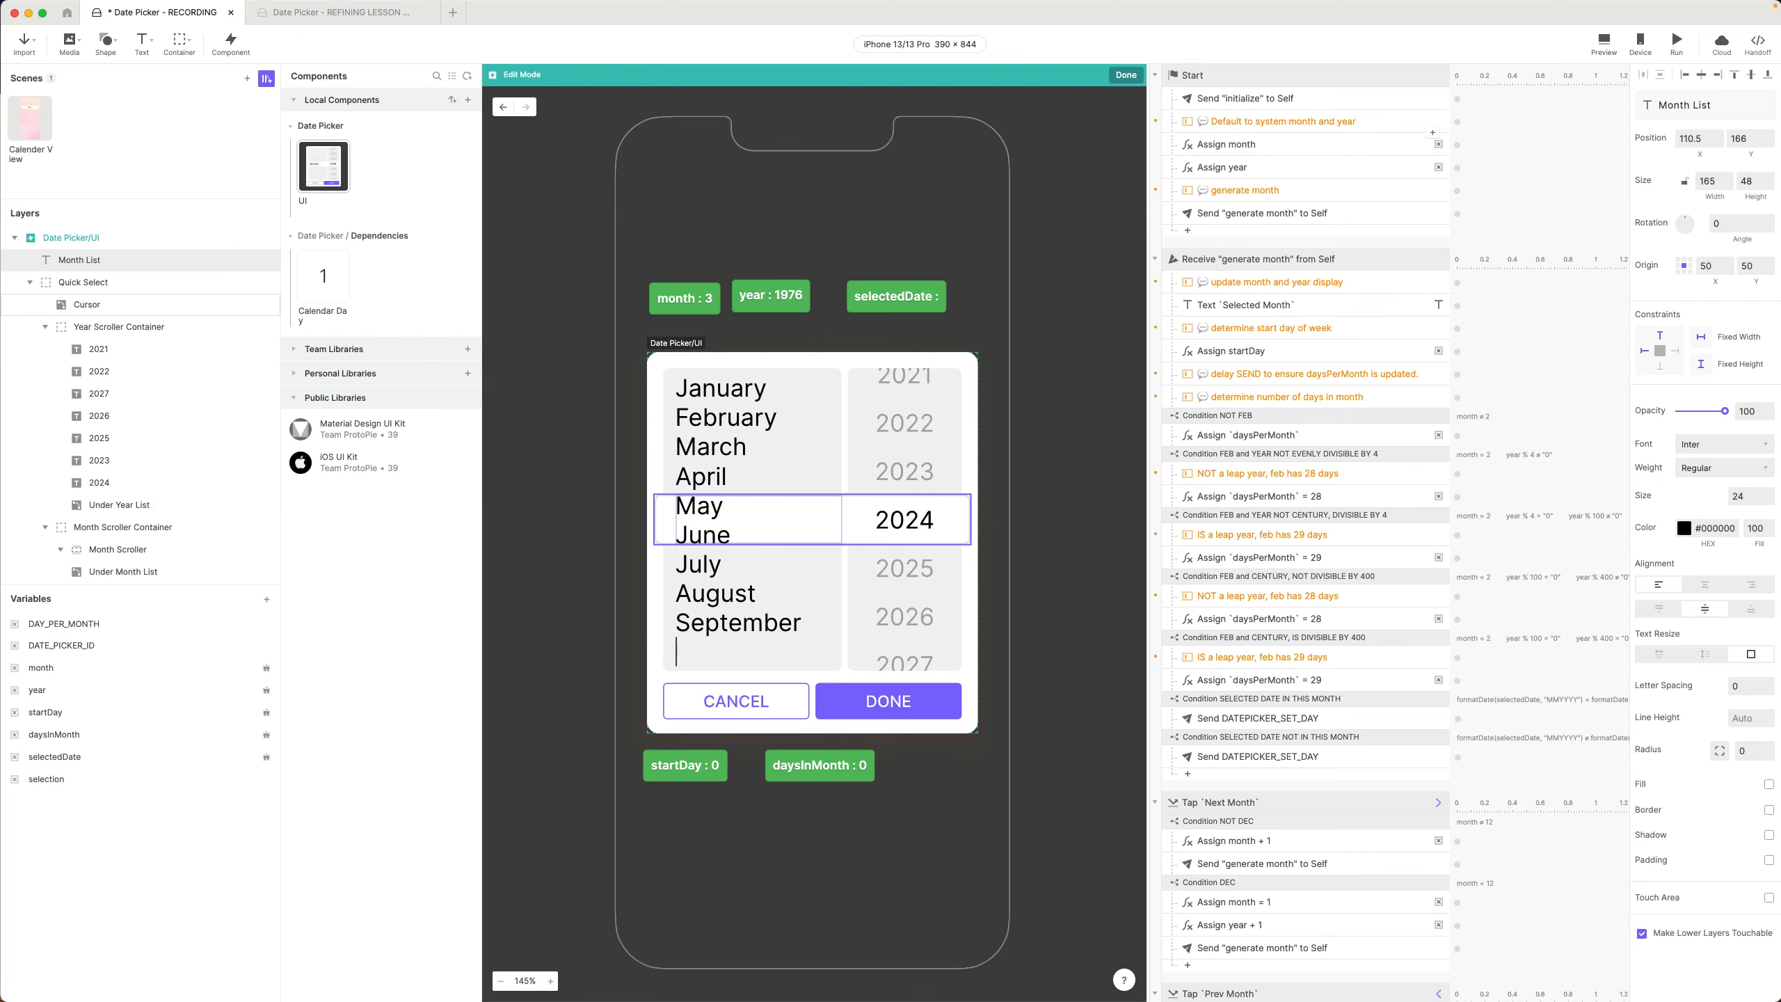
type("October")
key("Return")
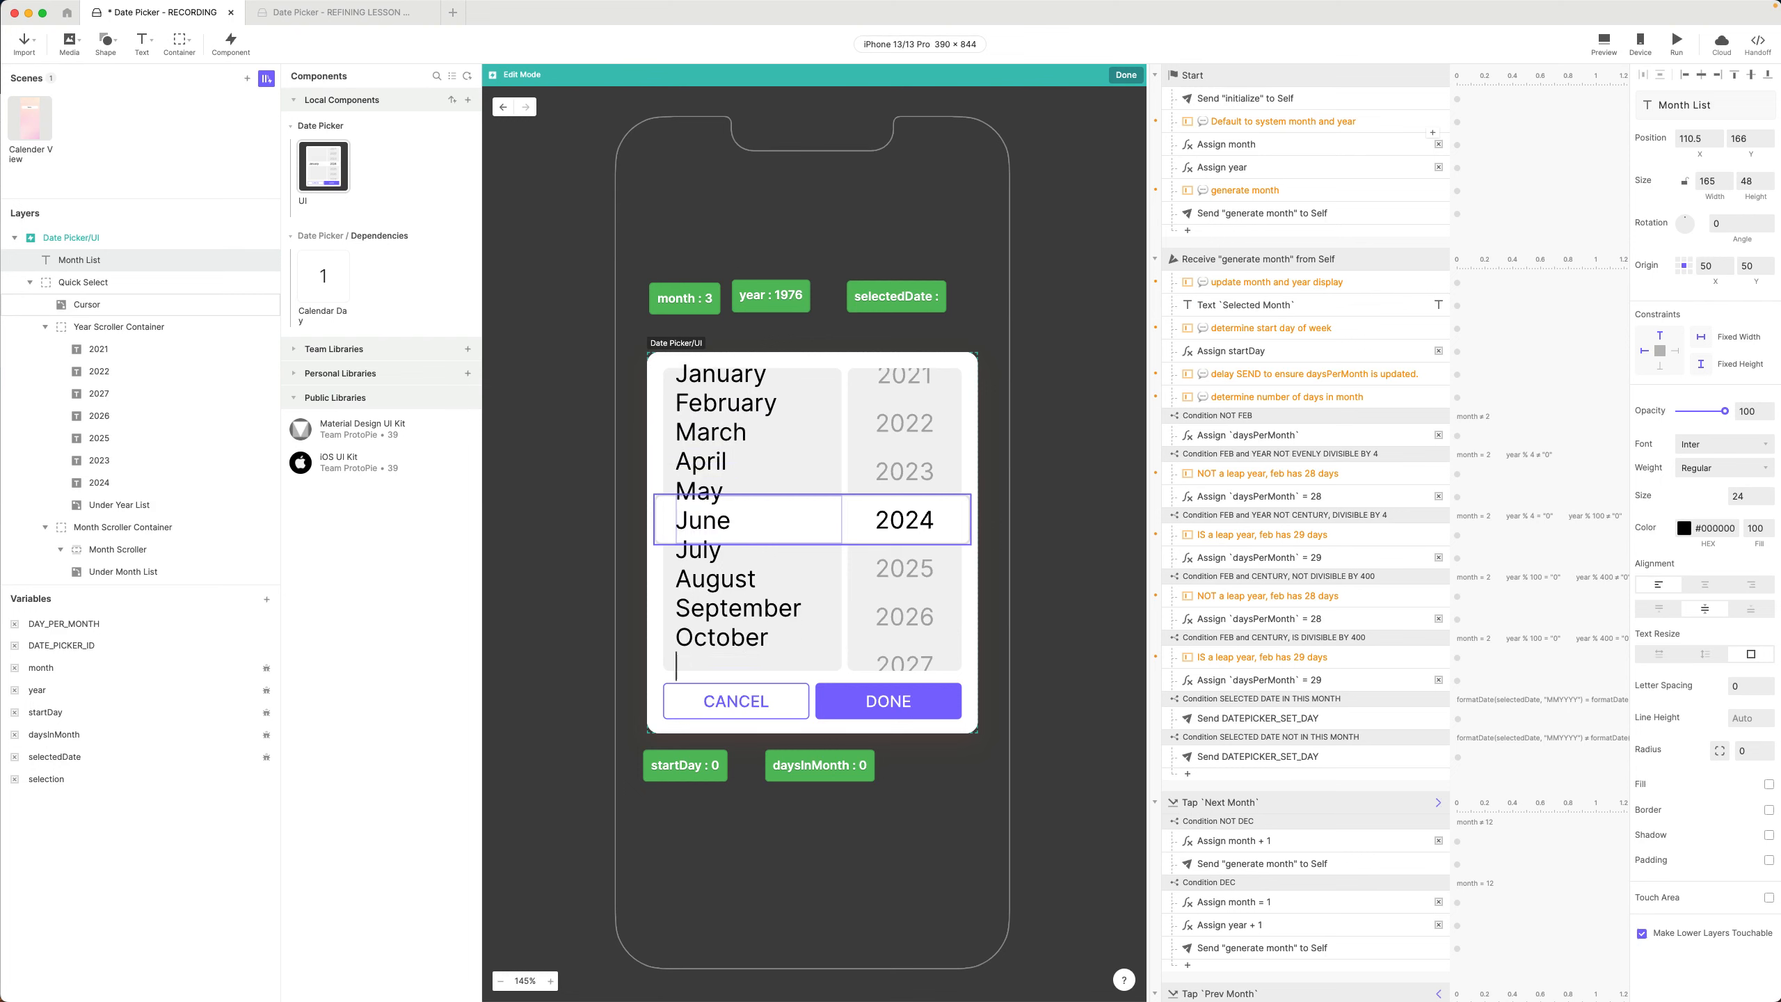
type("November")
key("Return")
type("December")
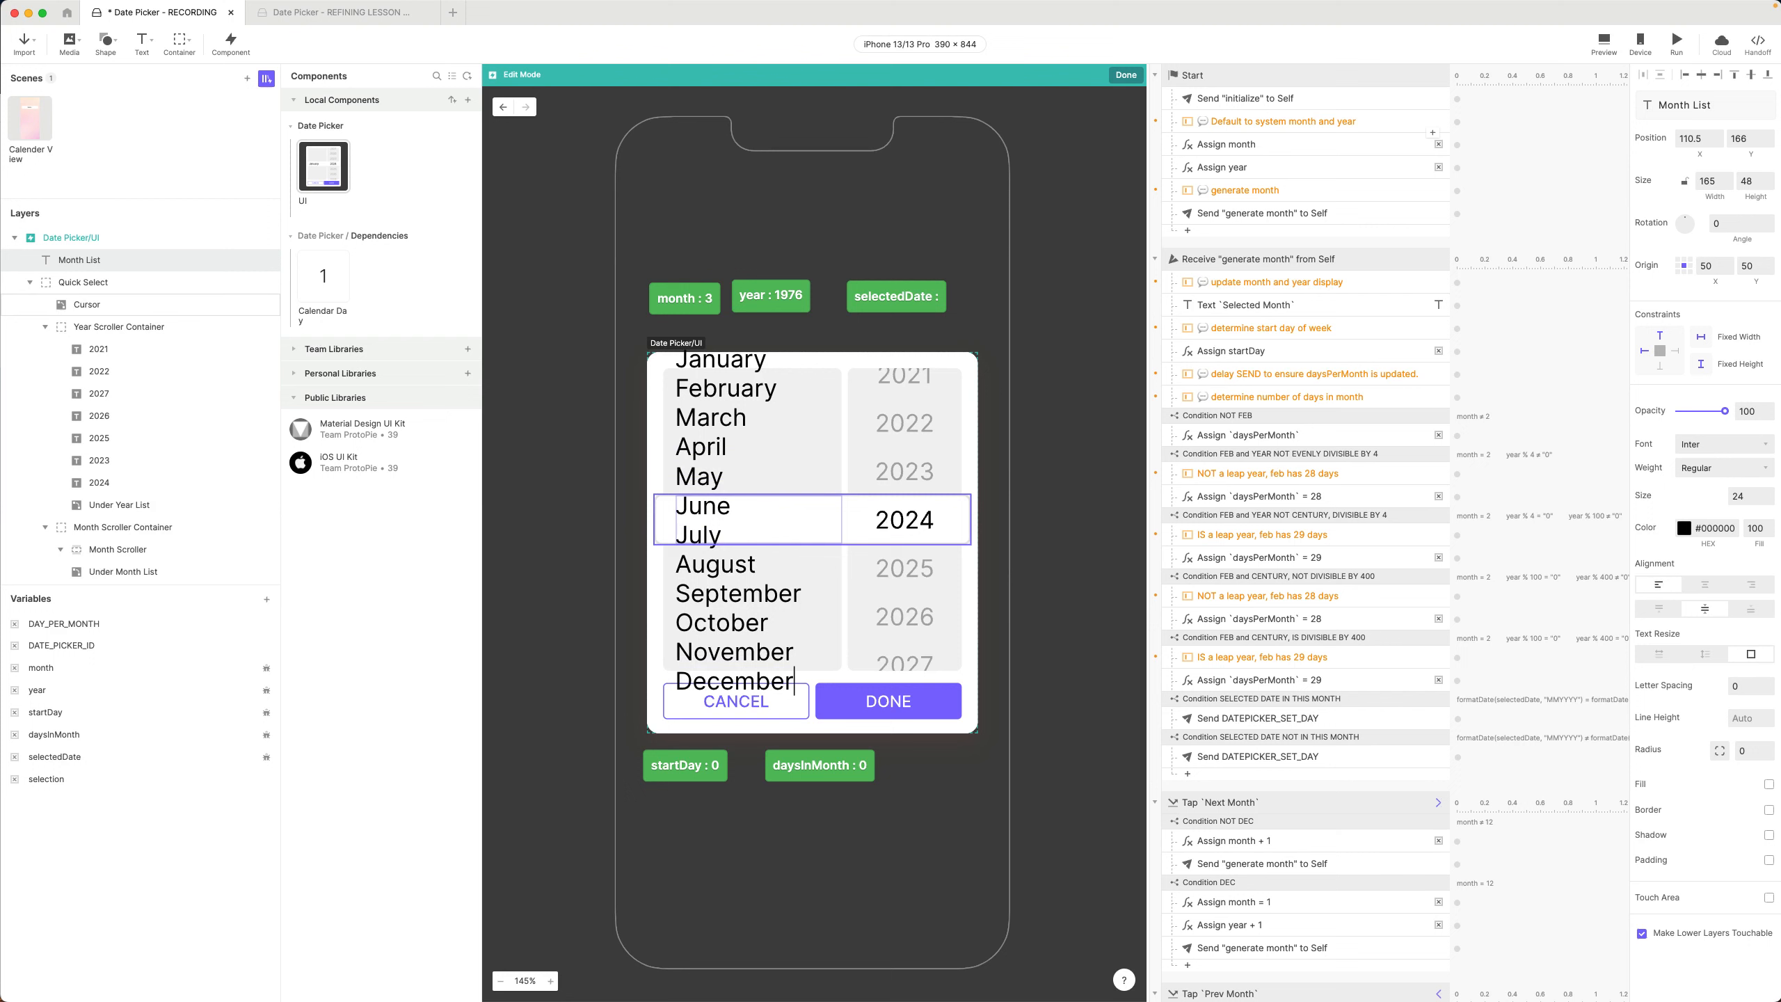
scroll(970, 537, "down", 1)
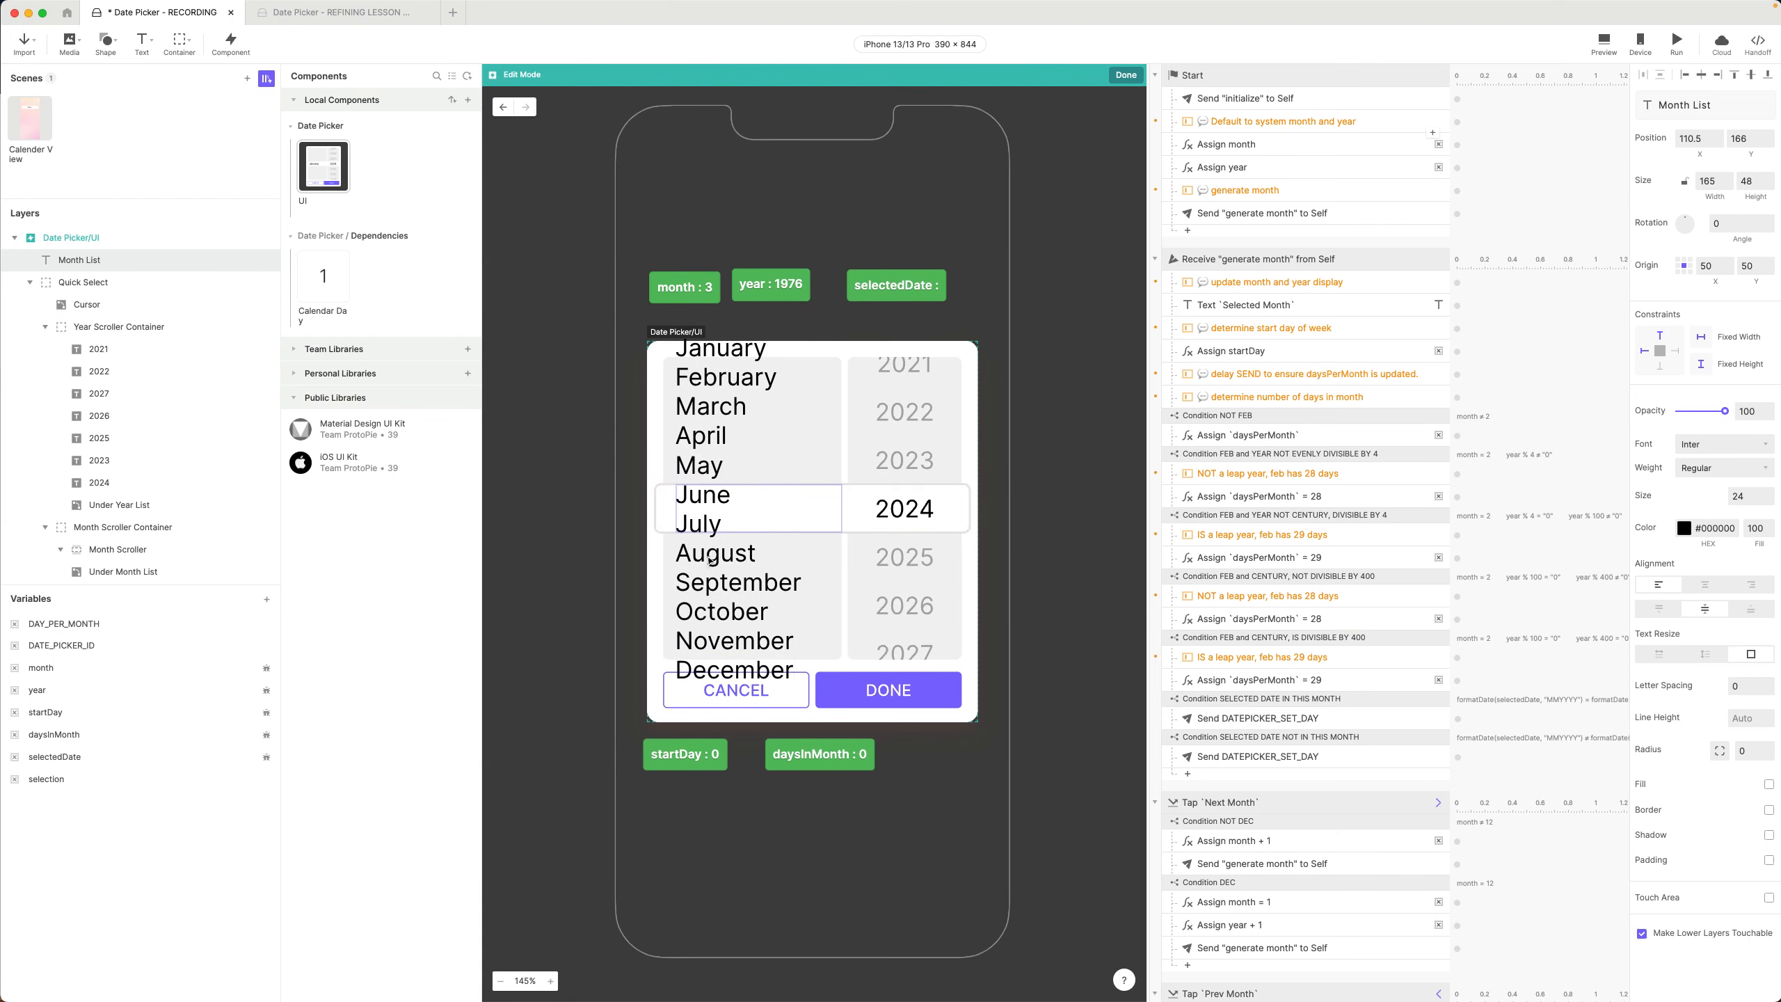
key("Escape")
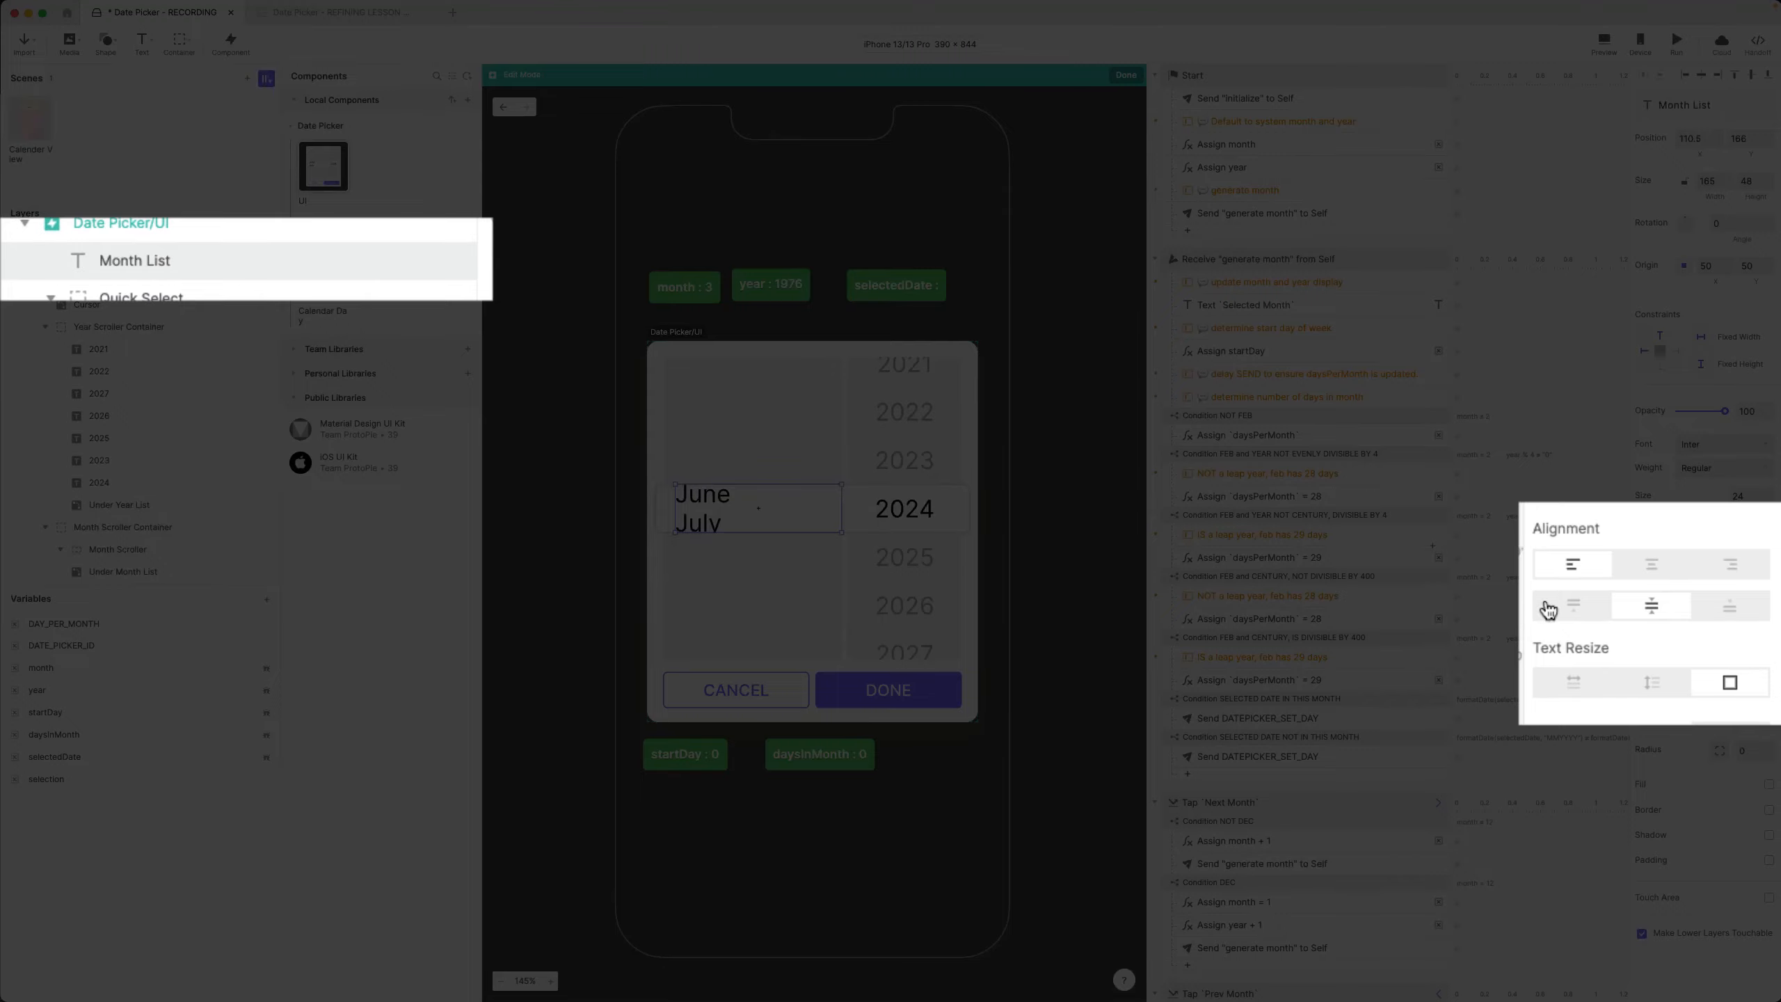
Make the Month List's text box height fit its content and move it down to about Y 324, with January in the cursor row
left_click(1653, 684)
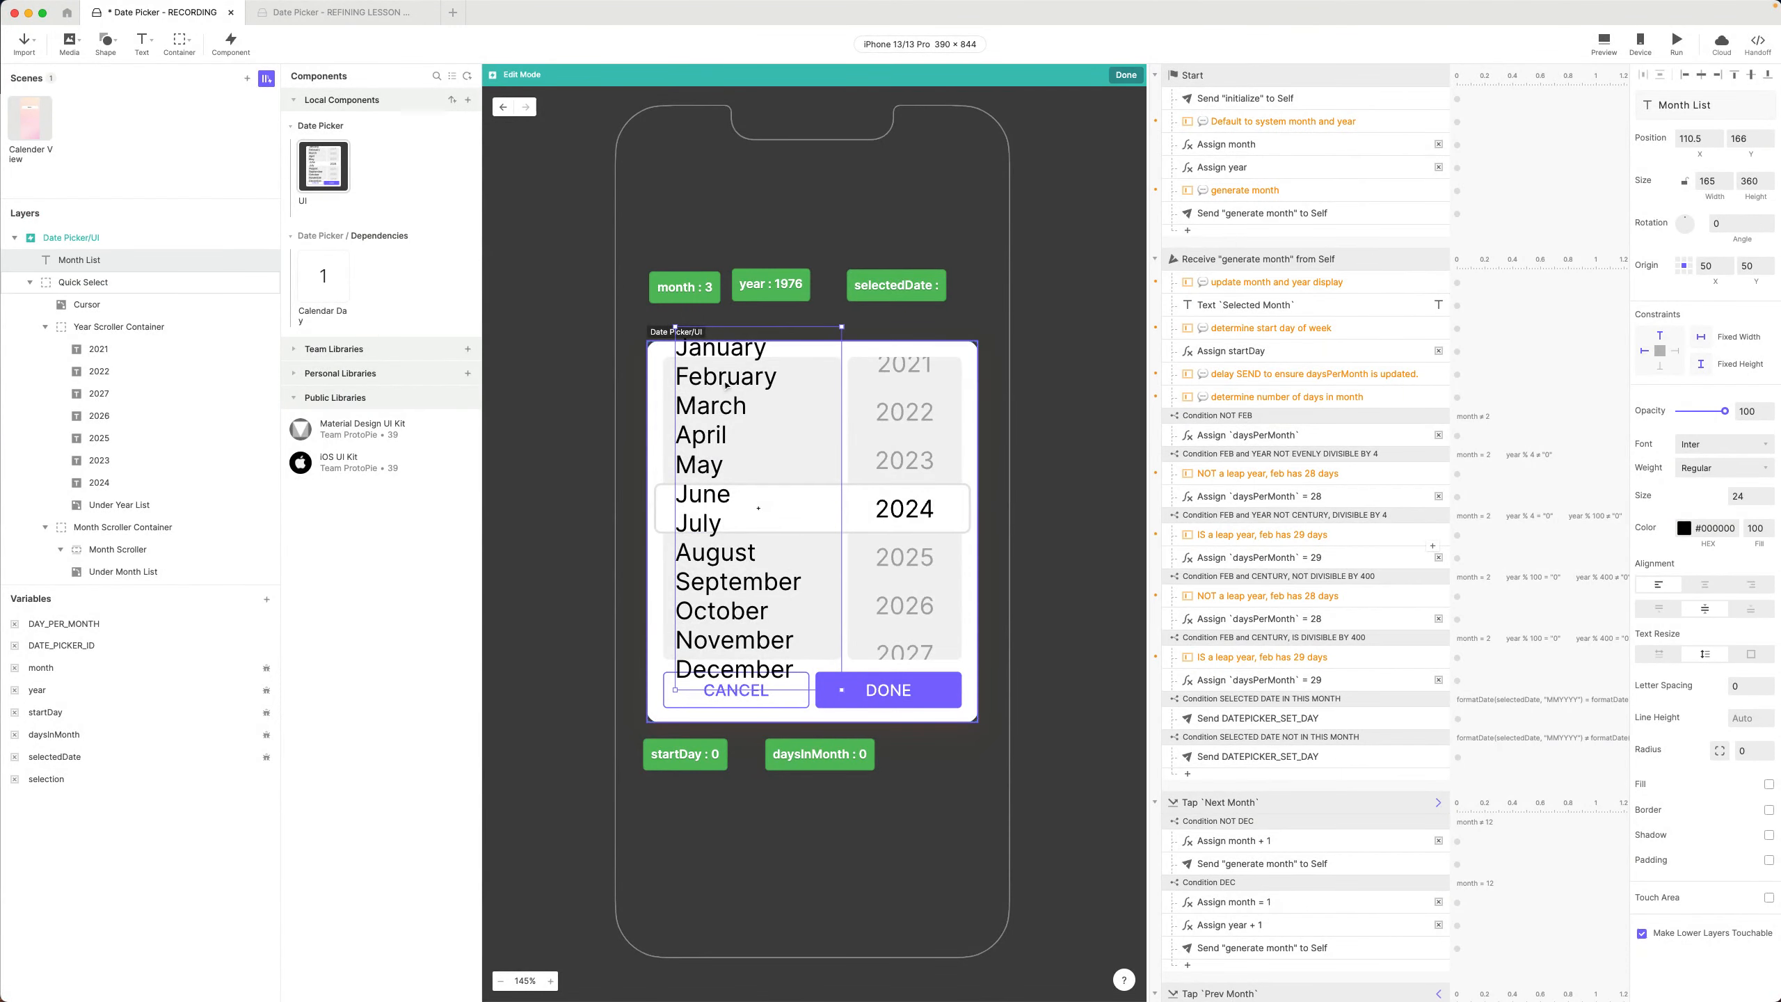
left_click_drag(710, 364, 710, 526)
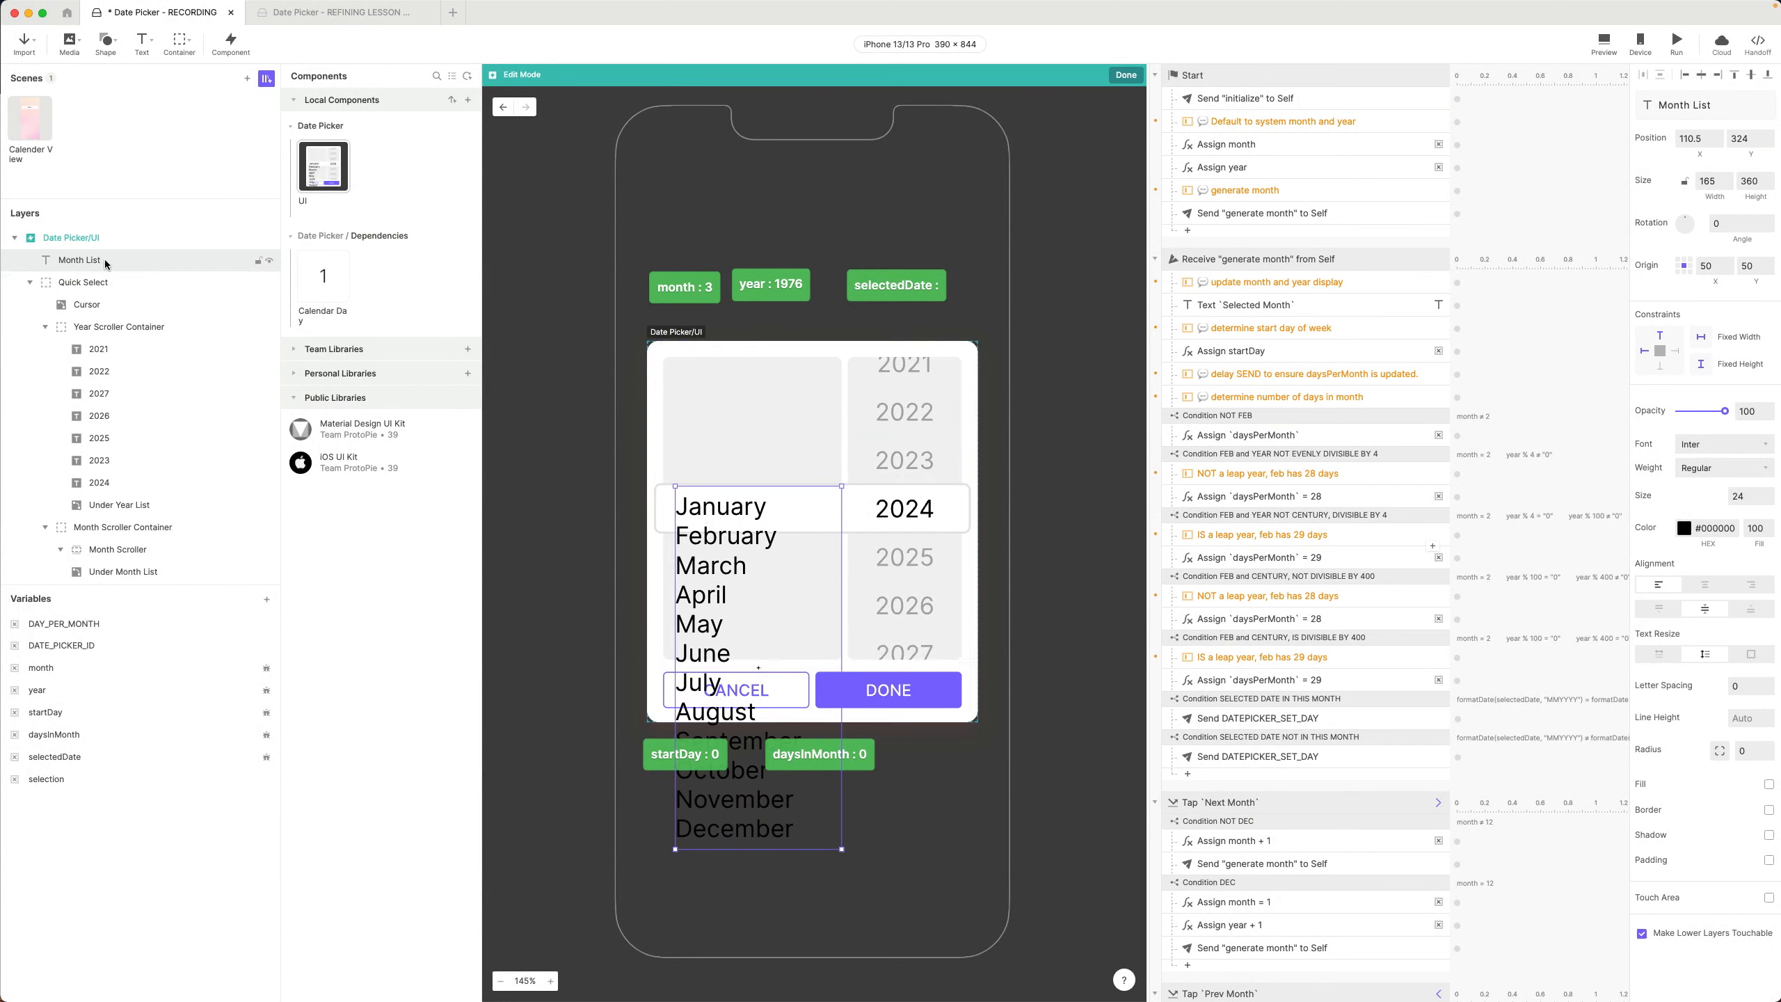
Collapse the Year Scroller Container layer and move the Month List layer into the Month Scroller
left_click(44, 328)
left_click(117, 370)
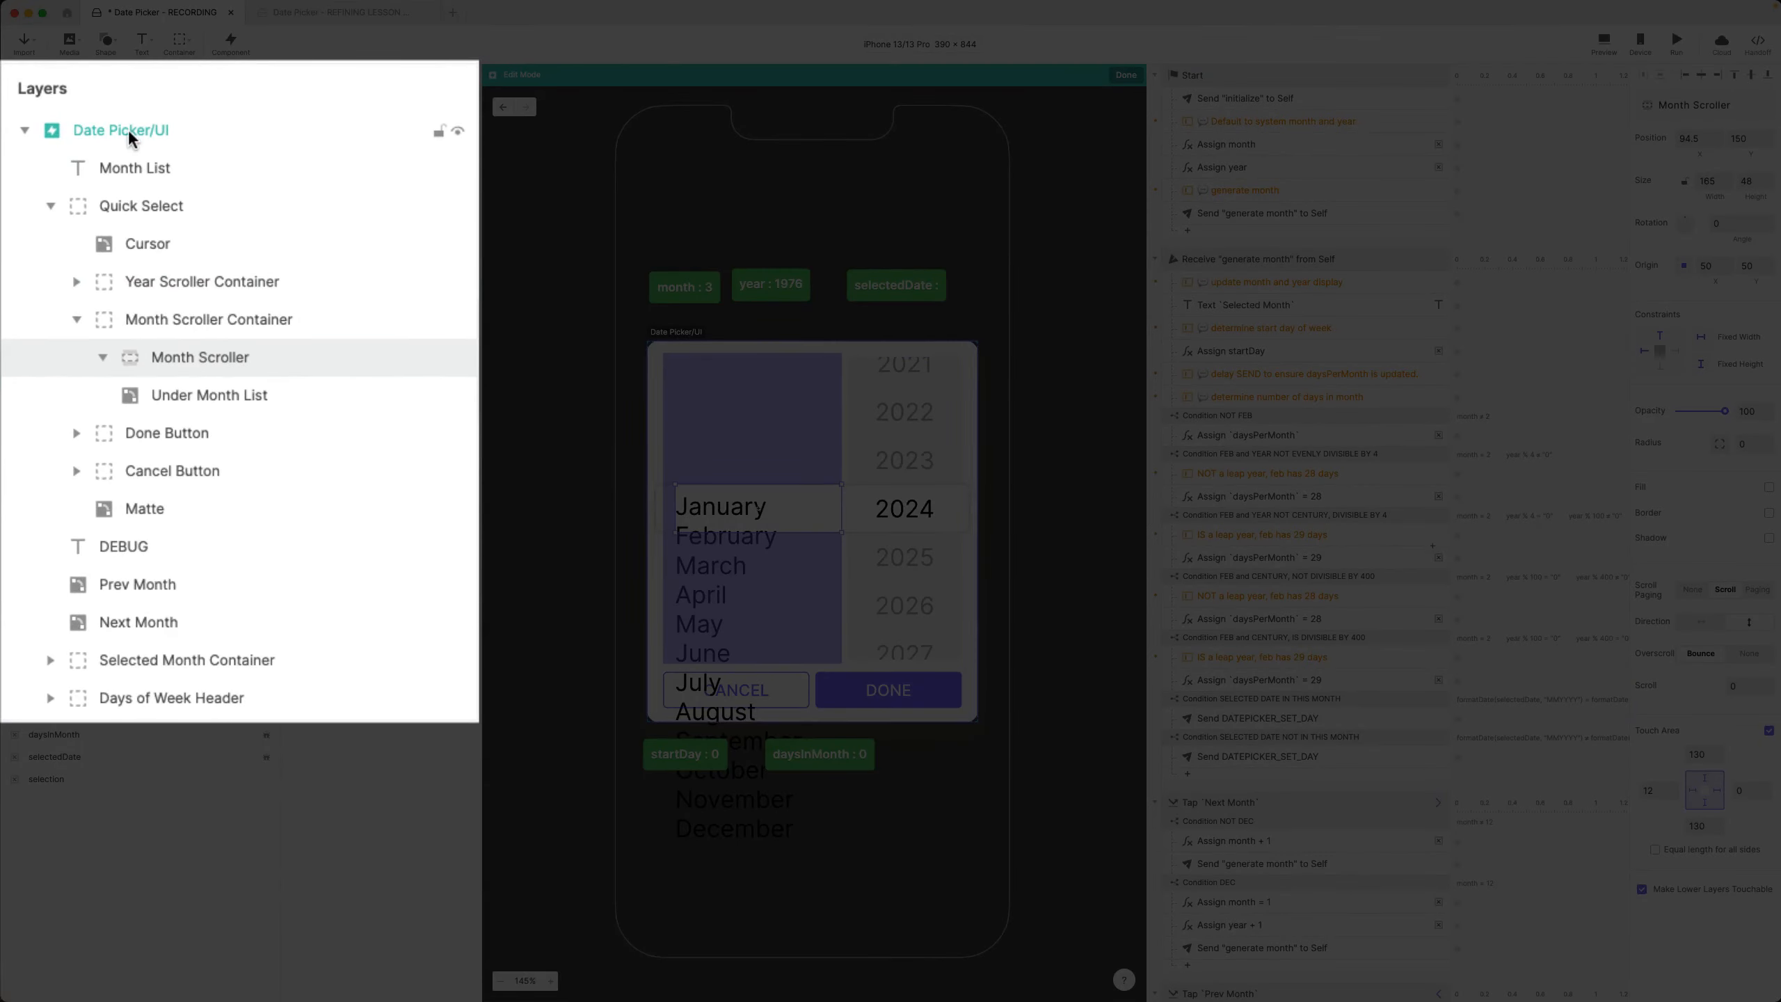
left_click(144, 175)
left_click_drag(196, 171, 203, 367)
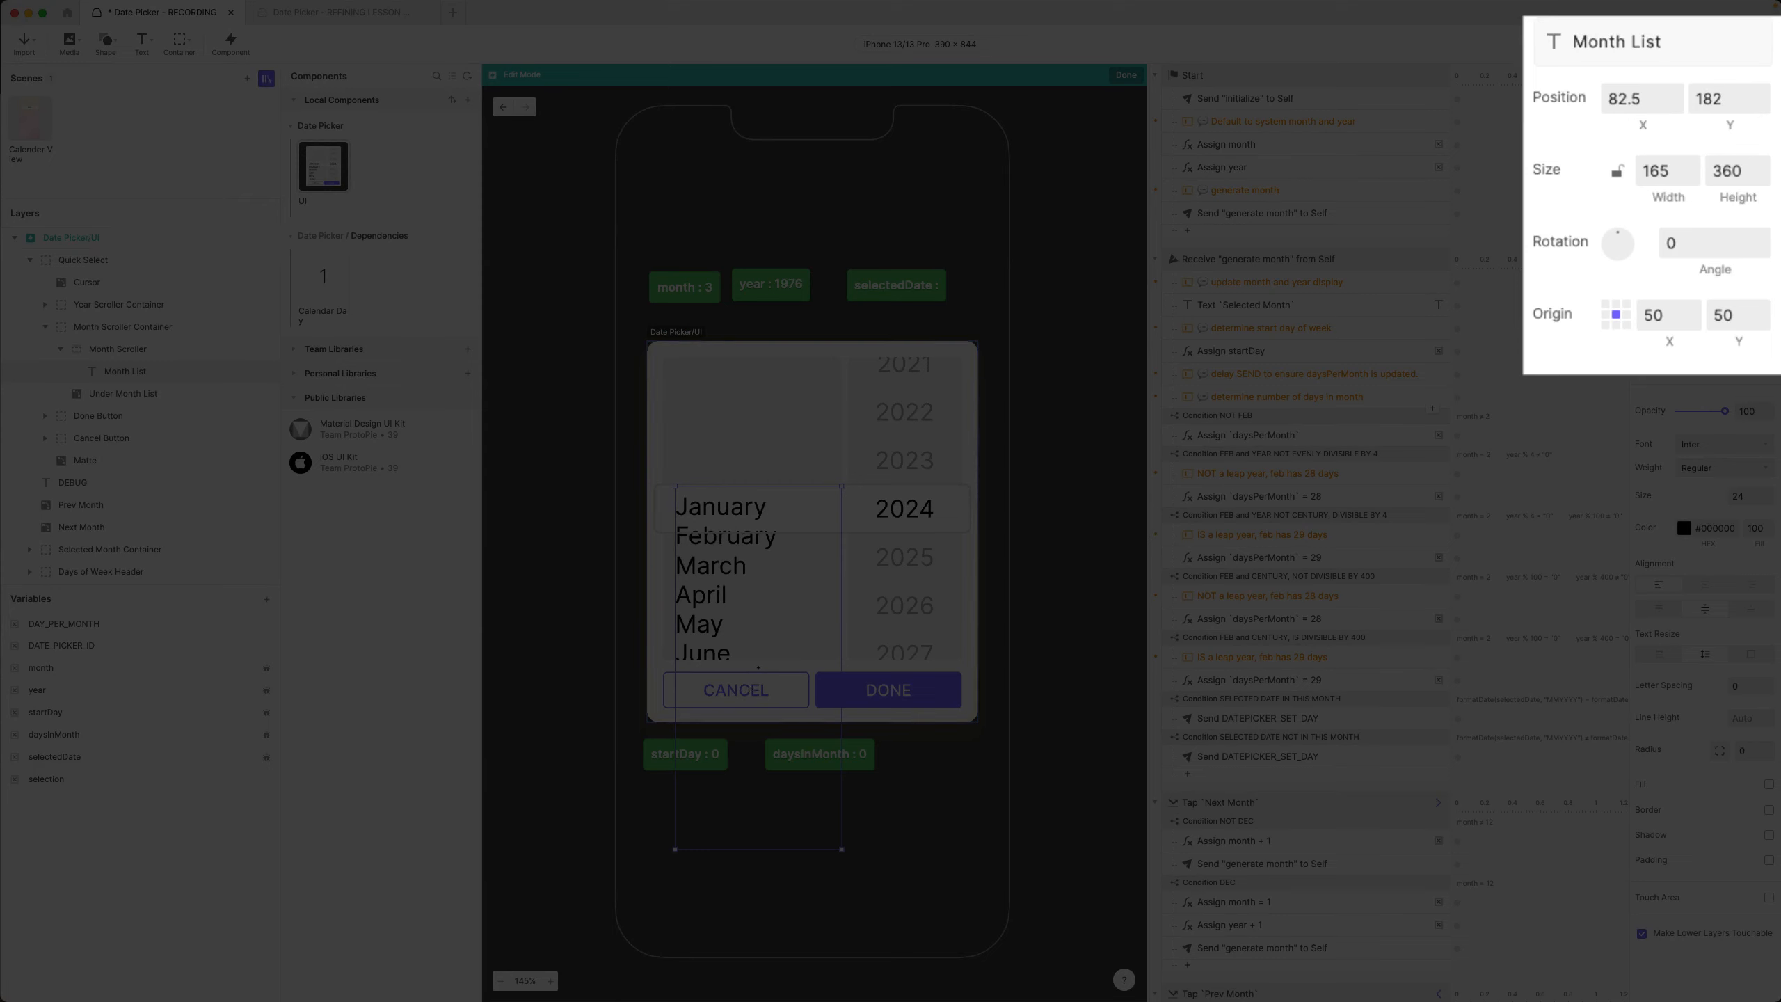
Set the Month List's origin to its top-left corner and its Y position to 0
left_click(1605, 306)
left_click(1720, 97)
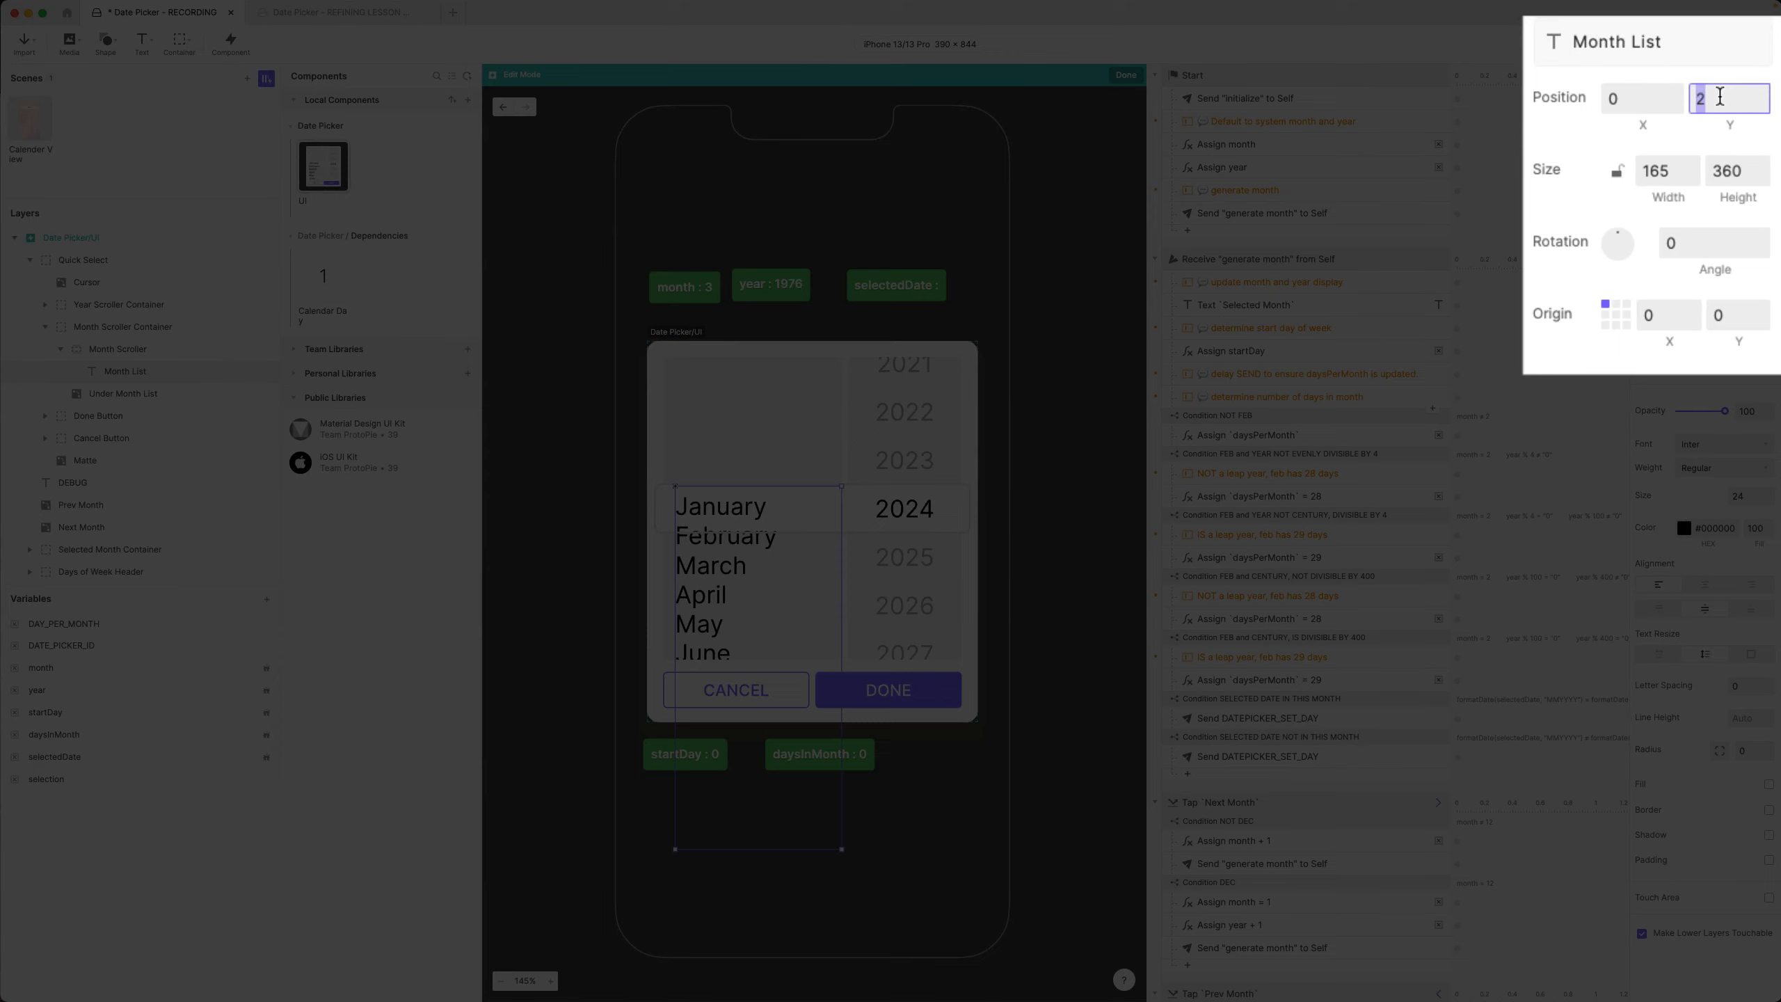
type("0")
key("Return")
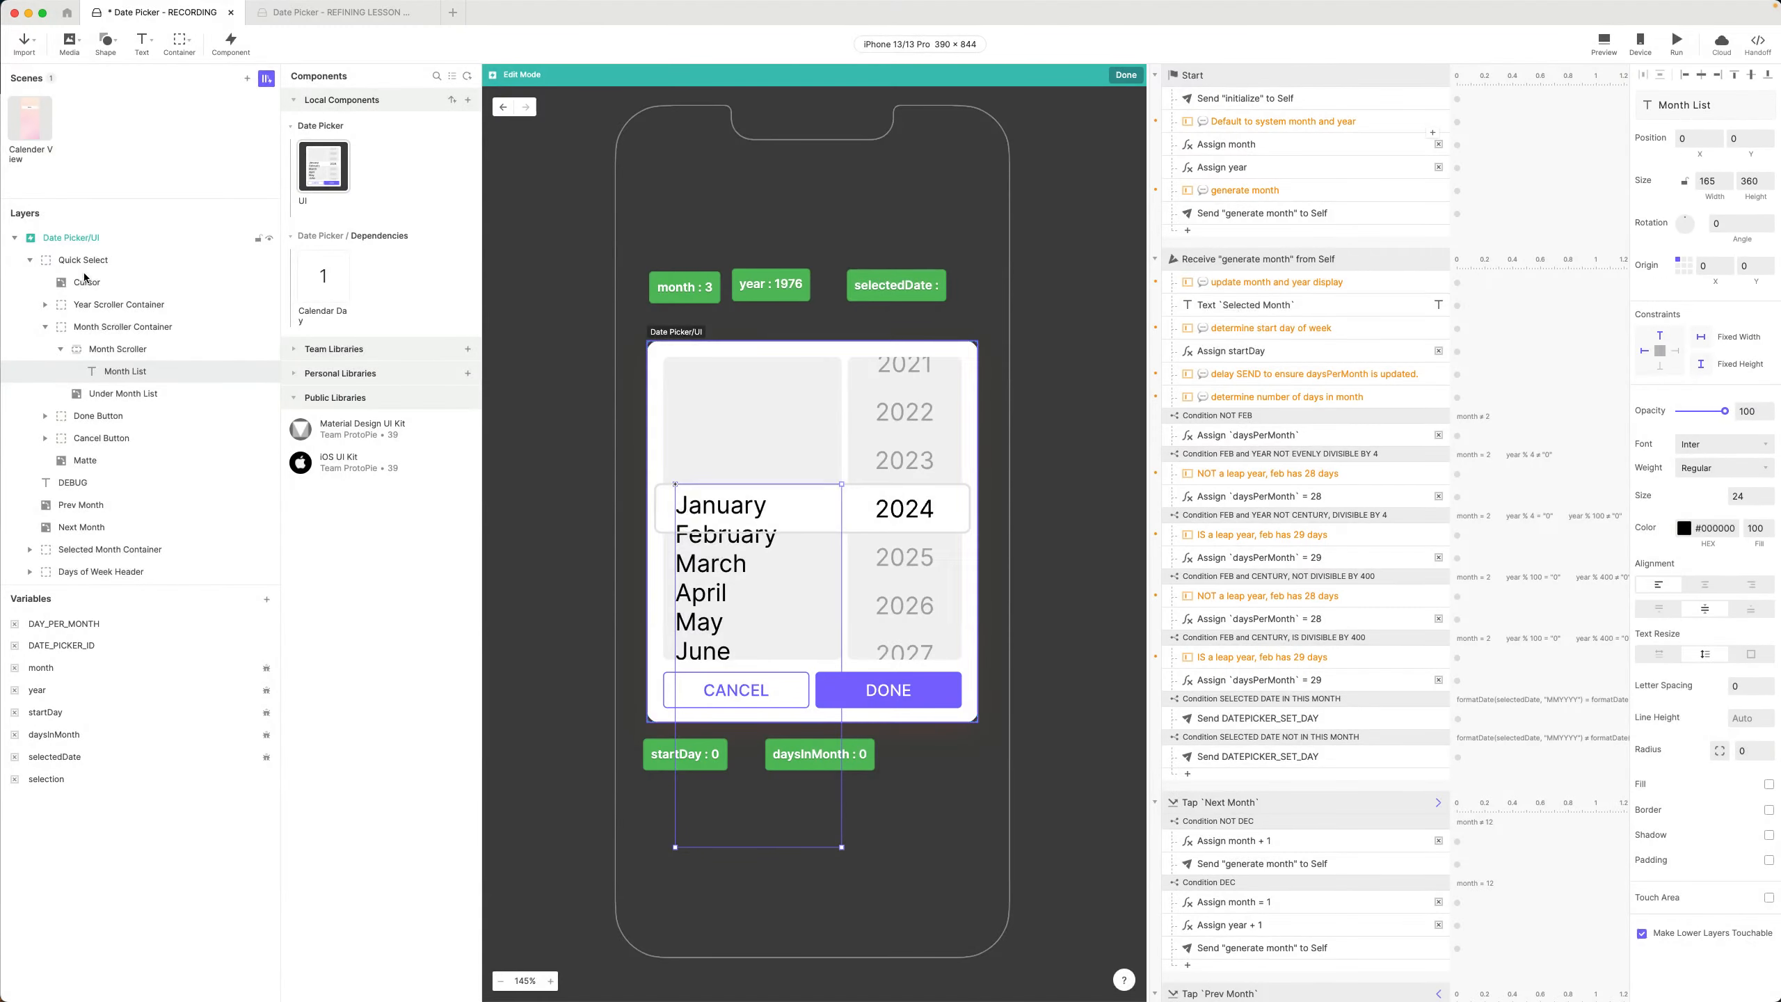
left_click(126, 349)
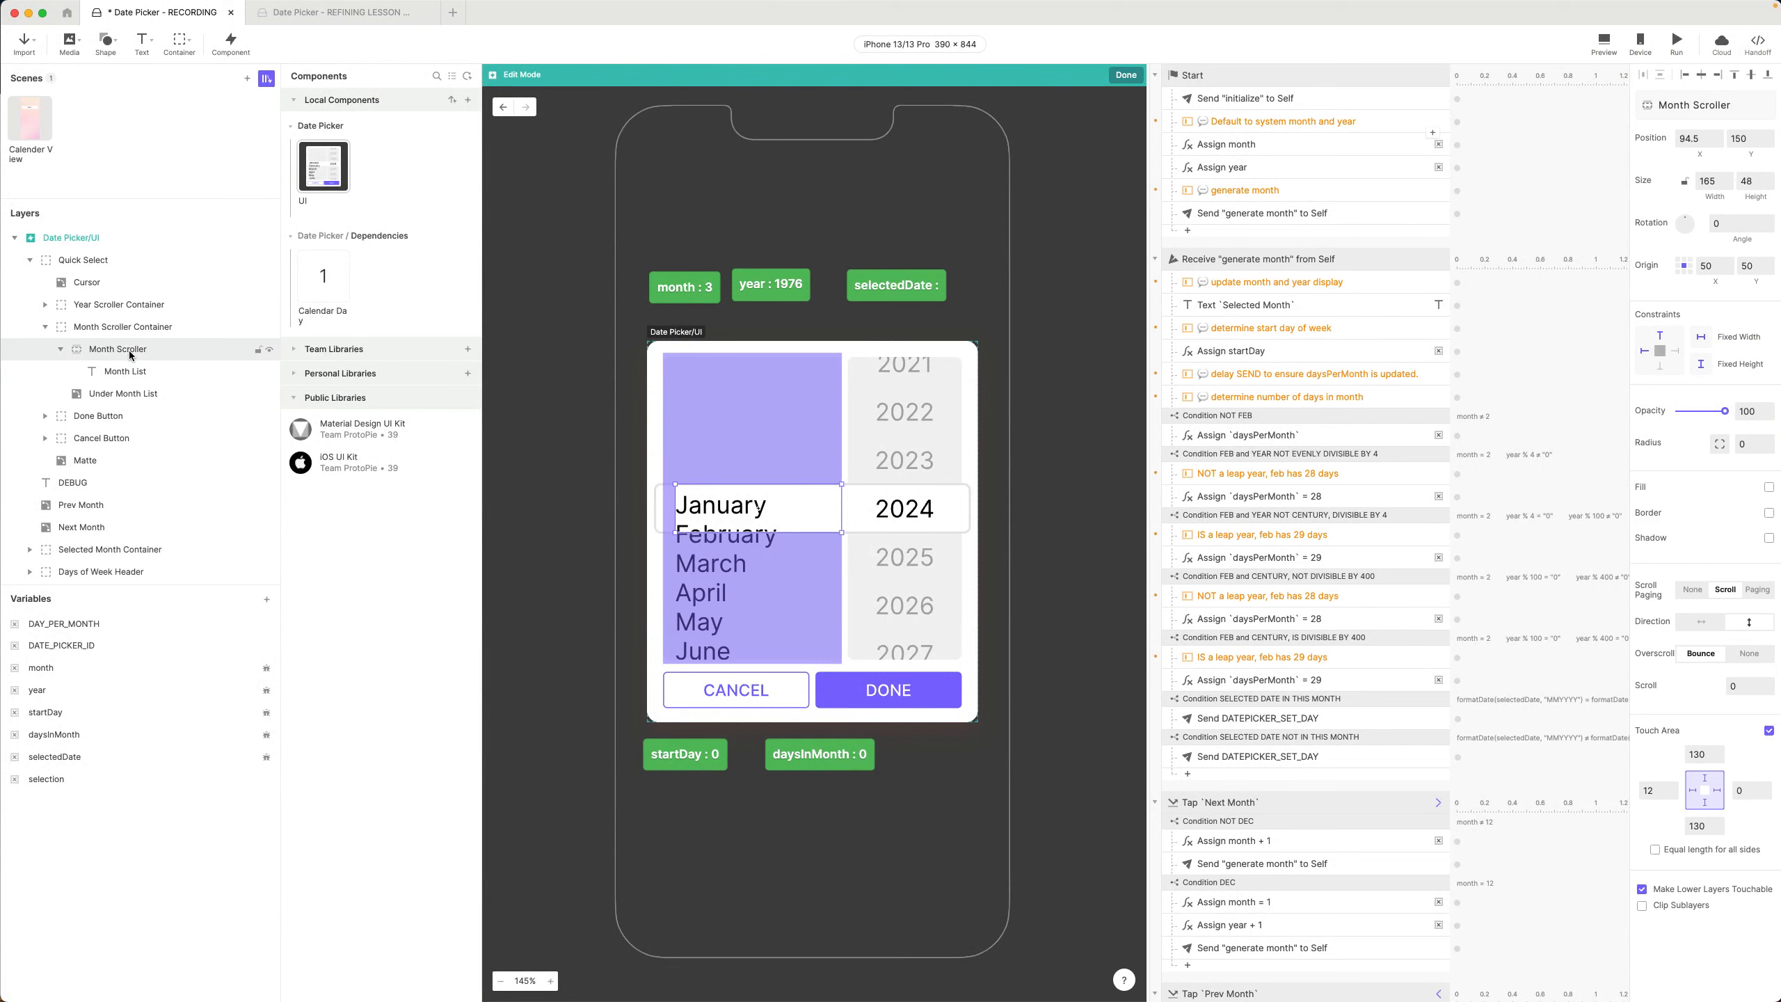
left_click(135, 373)
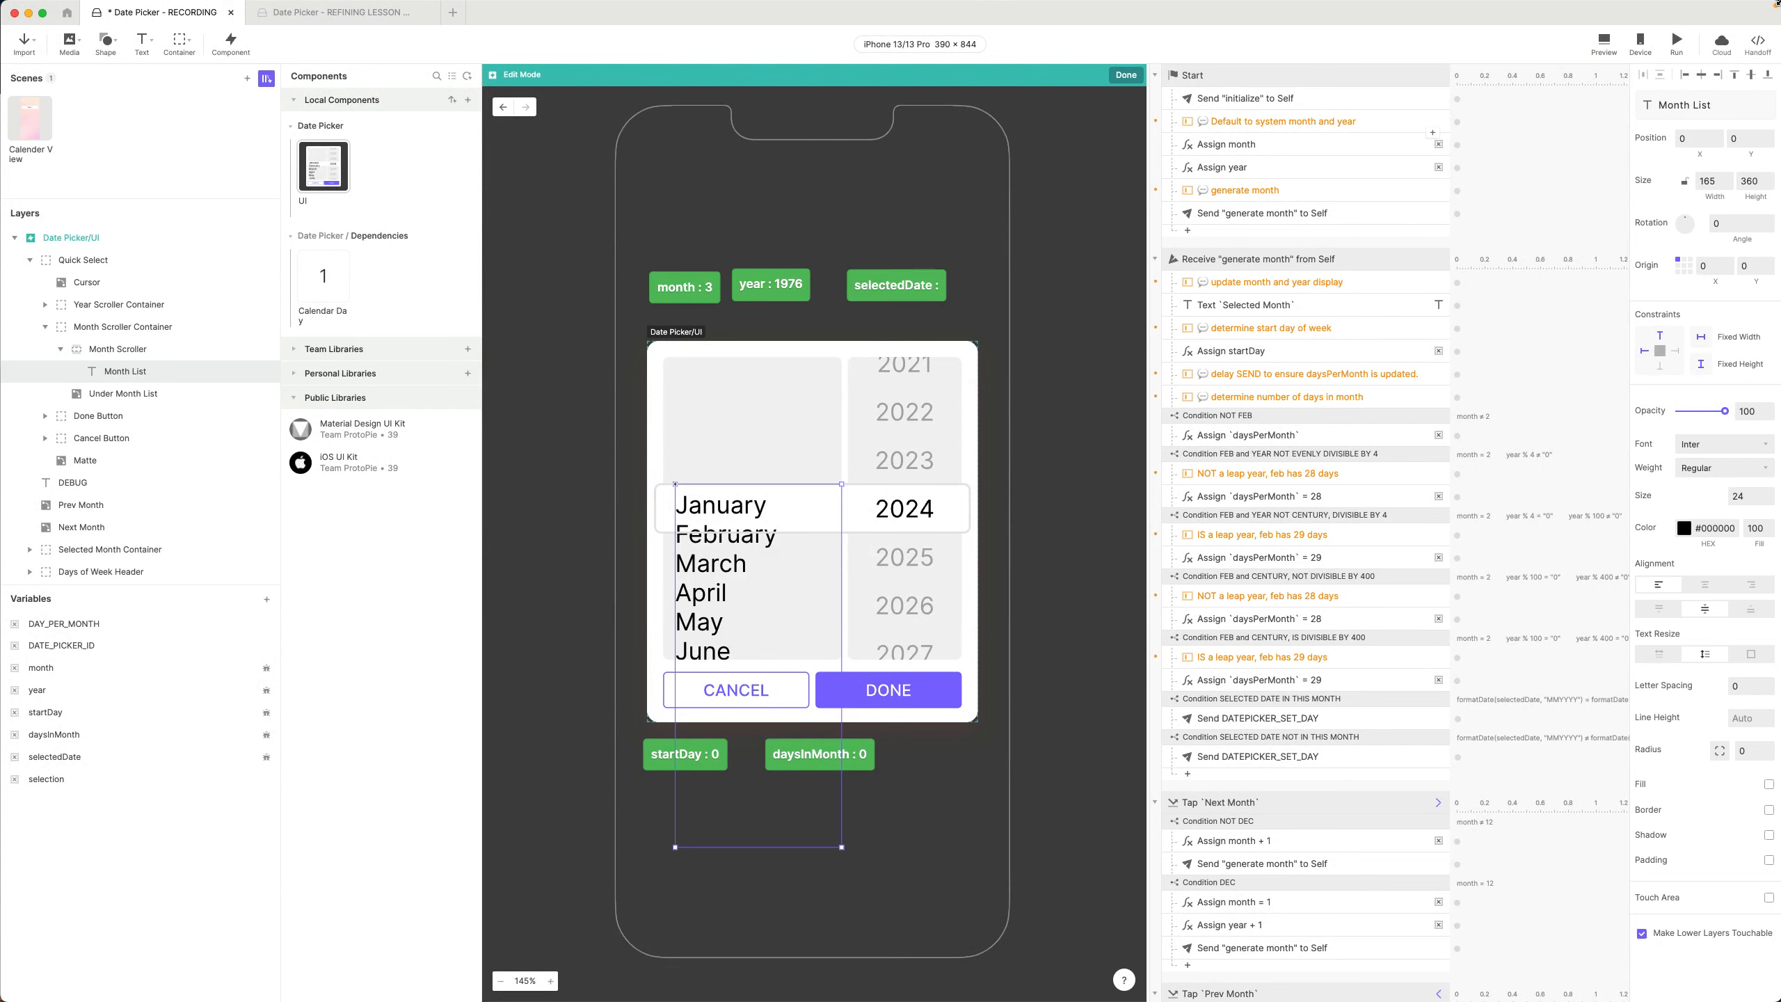
Test the month list's scrolling in the preview and close the preview
left_click(1604, 42)
scroll(1588, 310, "down", 5)
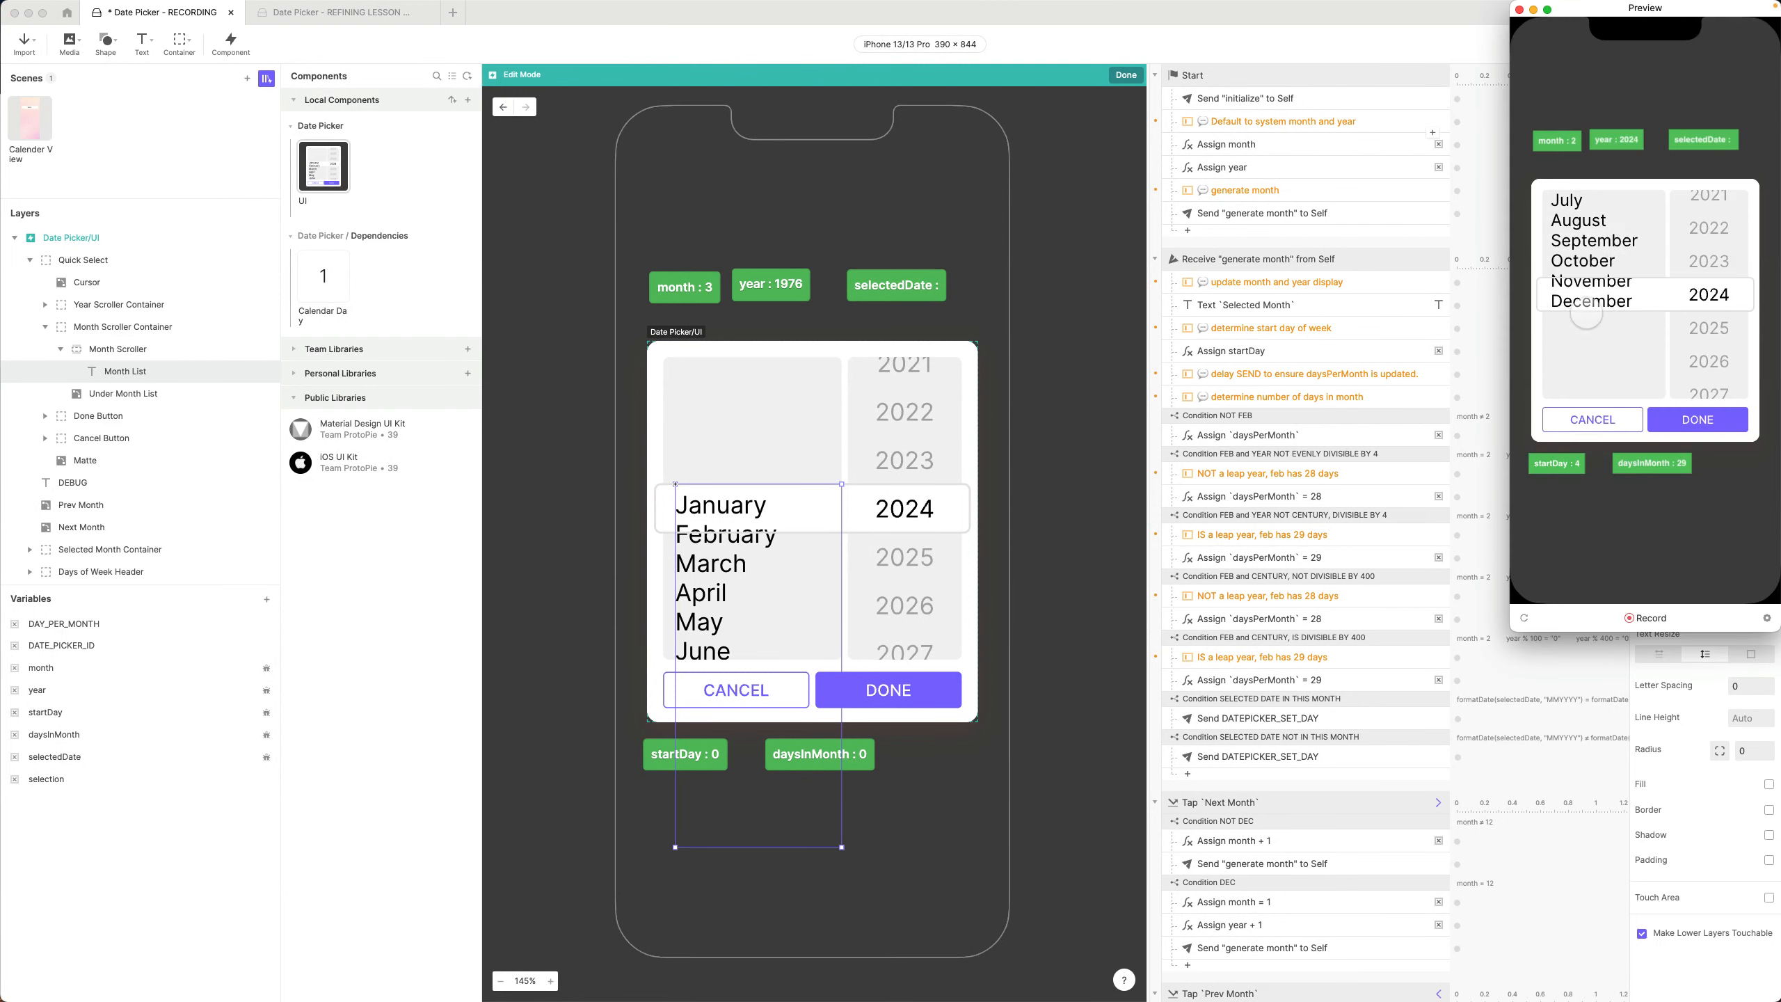
scroll(1588, 310, "up", 4)
scroll(1588, 311, "down", 1)
scroll(1587, 314, "up", 1)
scroll(1589, 314, "down", 6)
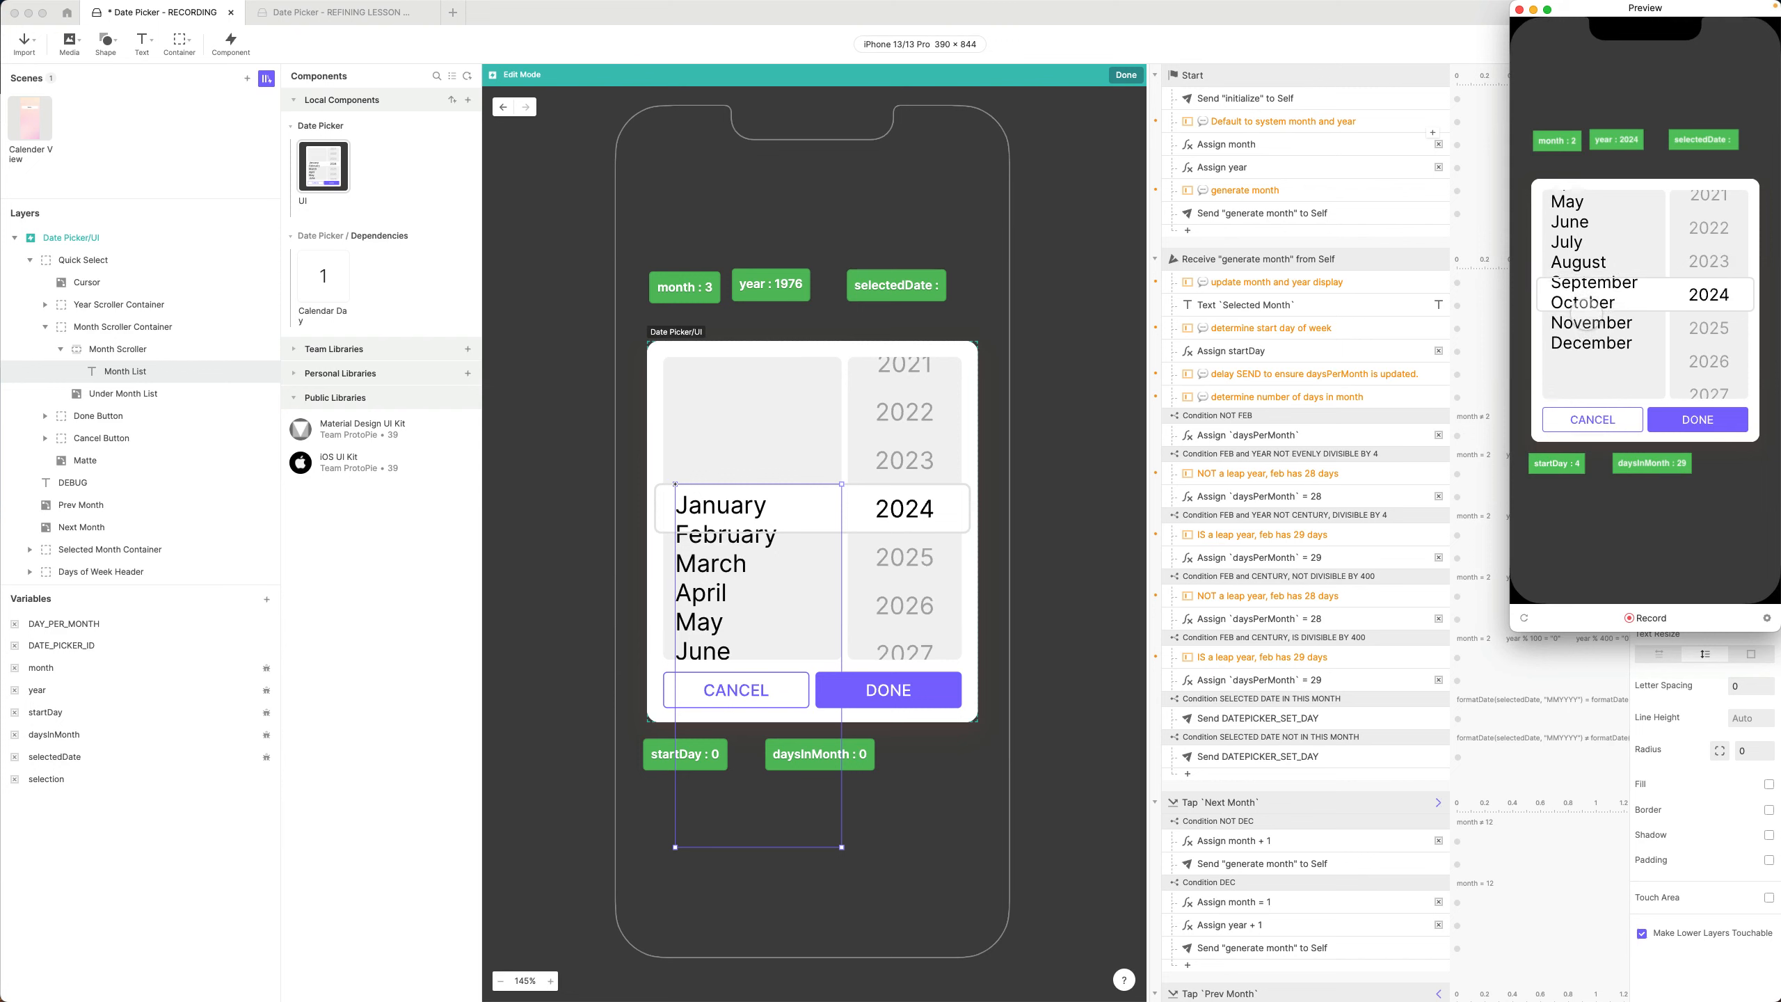
scroll(1587, 313, "up", 8)
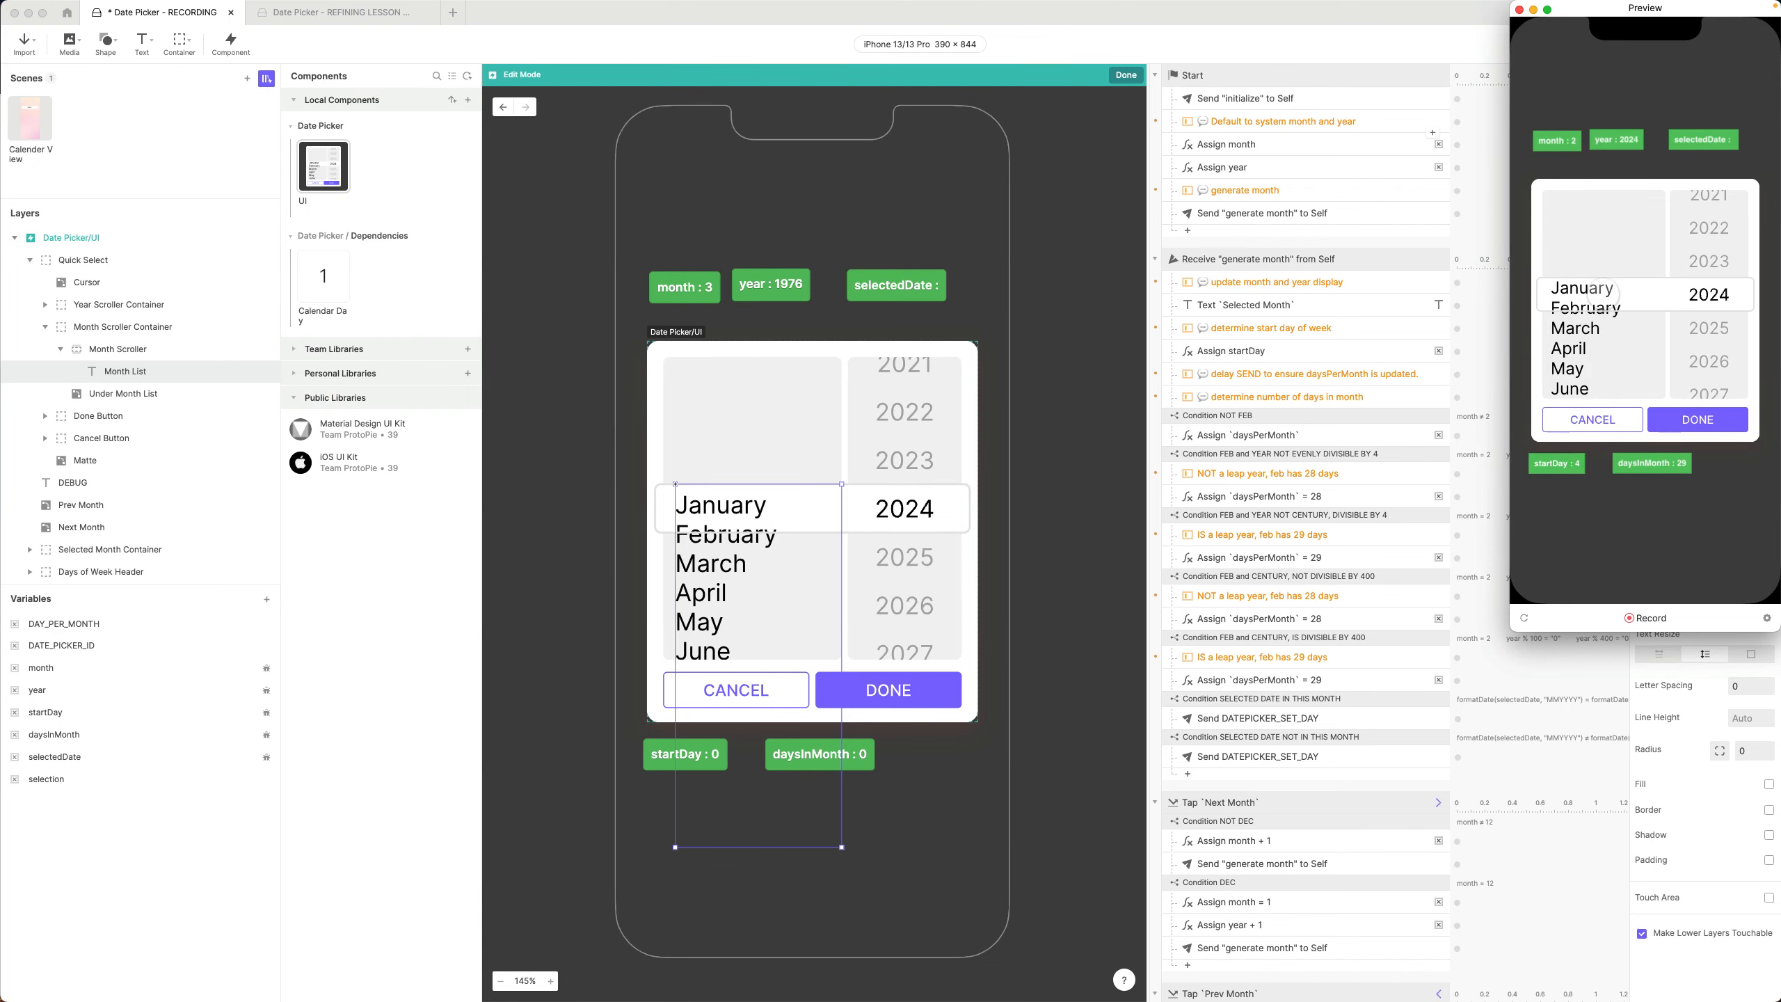
left_click(1520, 9)
Check the Month Scroller's height and set the Month List's line height to 2
left_click(112, 349)
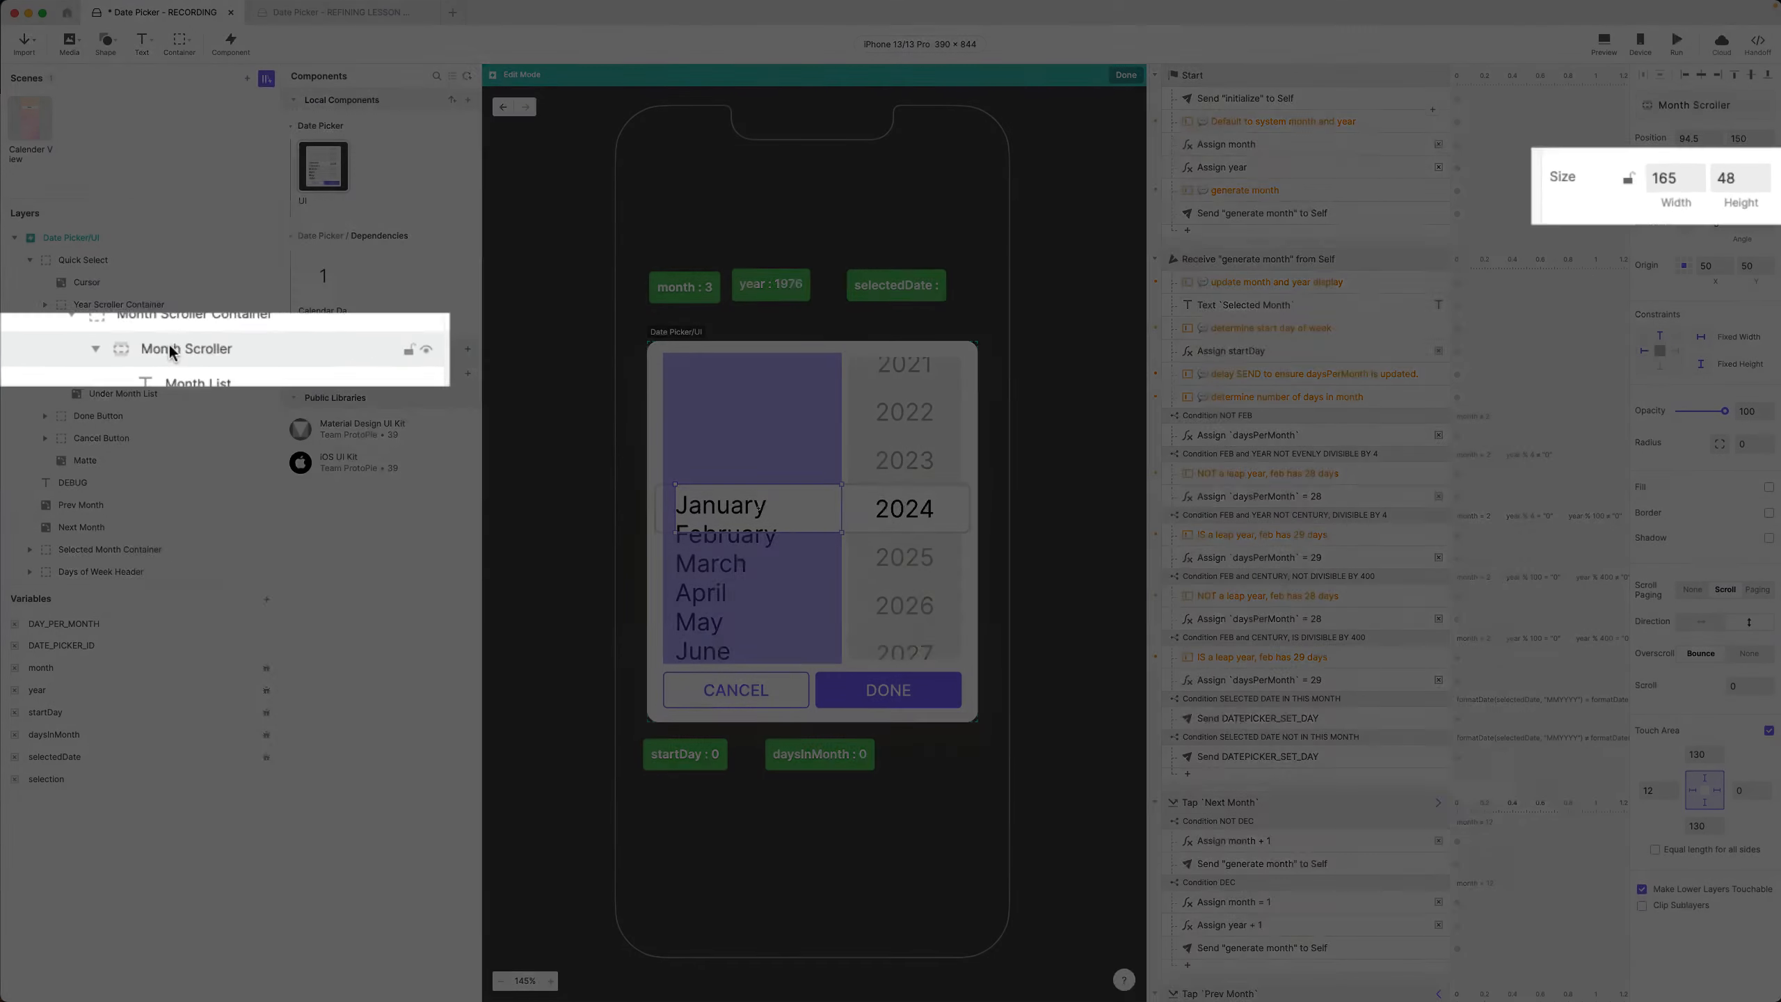
left_click(1735, 175)
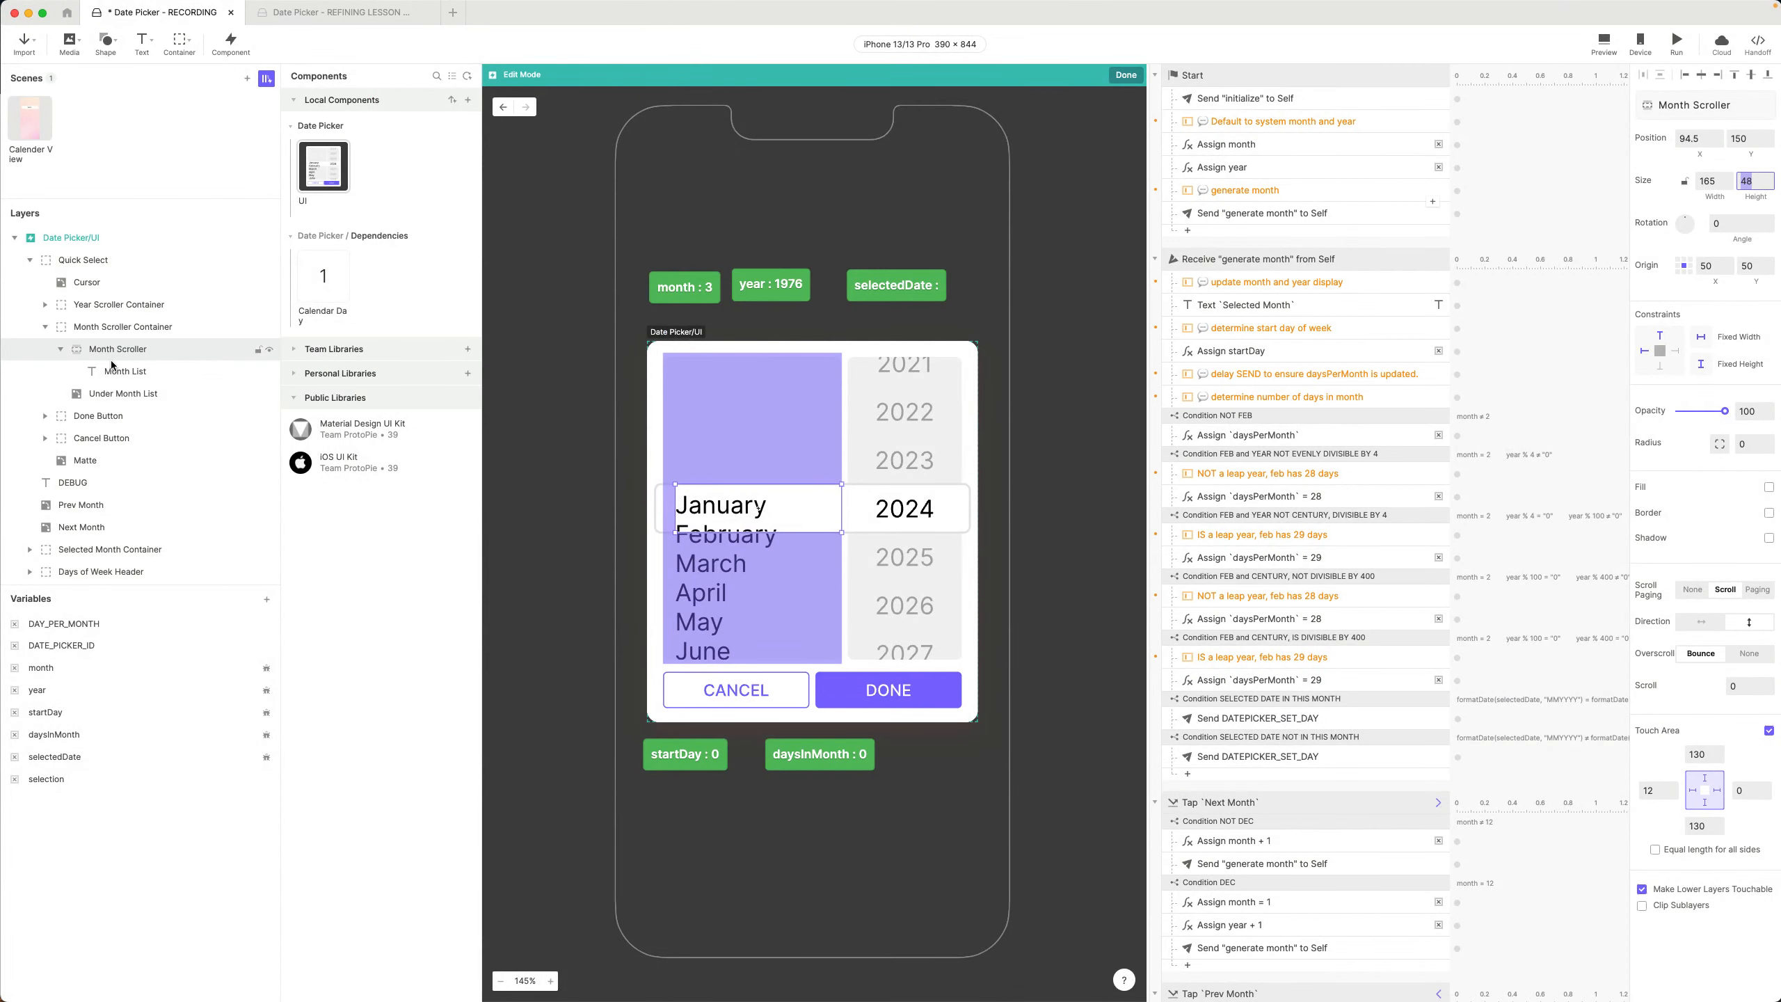
left_click(120, 371)
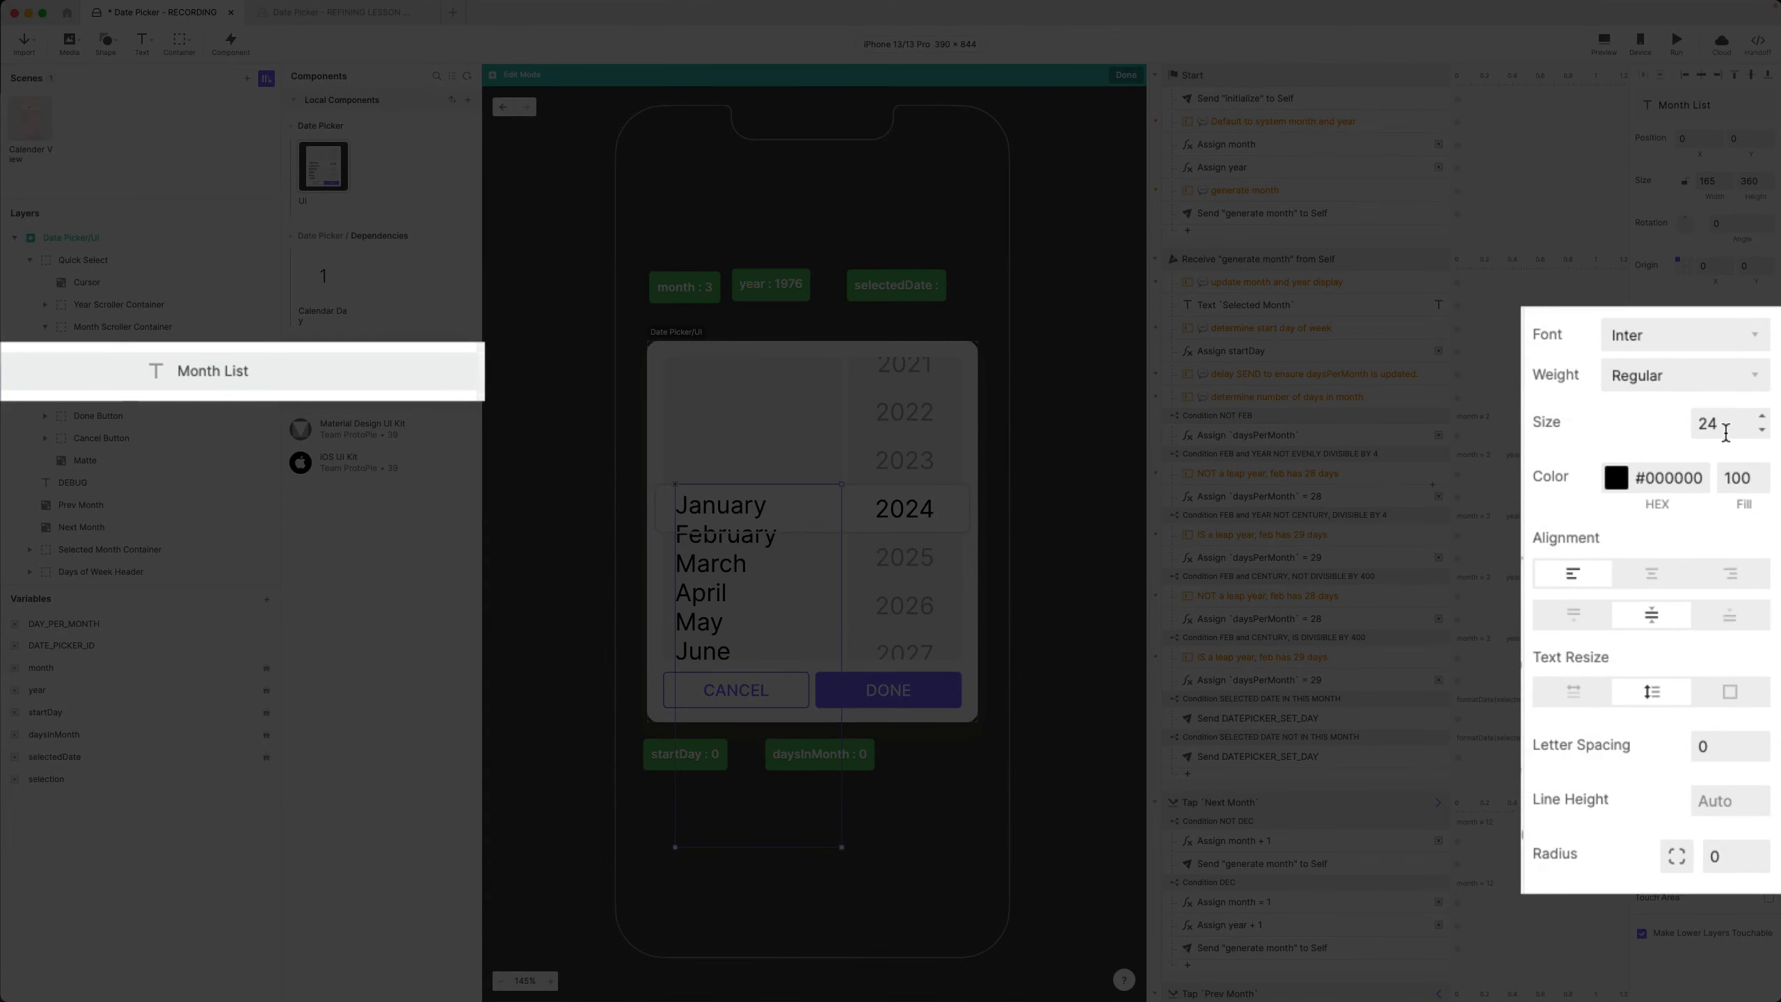
left_click(1726, 432)
left_click(1732, 802)
type("2")
key("Return")
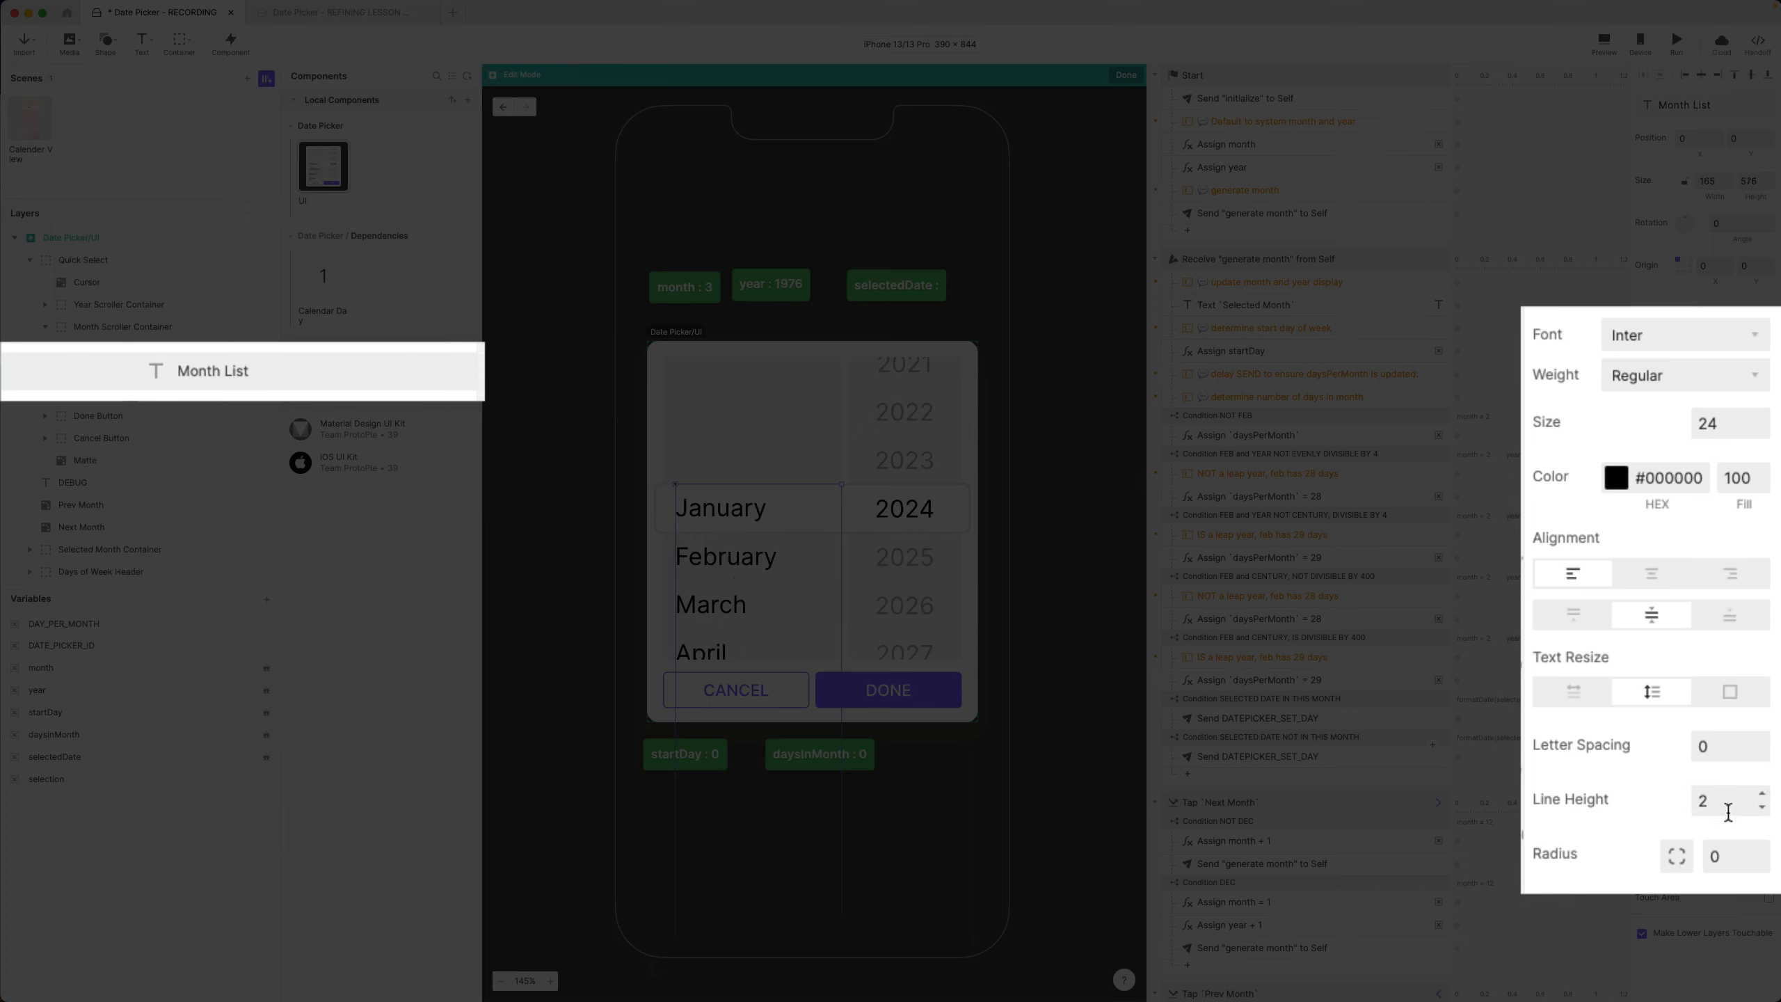
left_click(1731, 804)
left_click(1726, 423)
double_click(1725, 425)
left_click(1718, 799)
double_click(1719, 800)
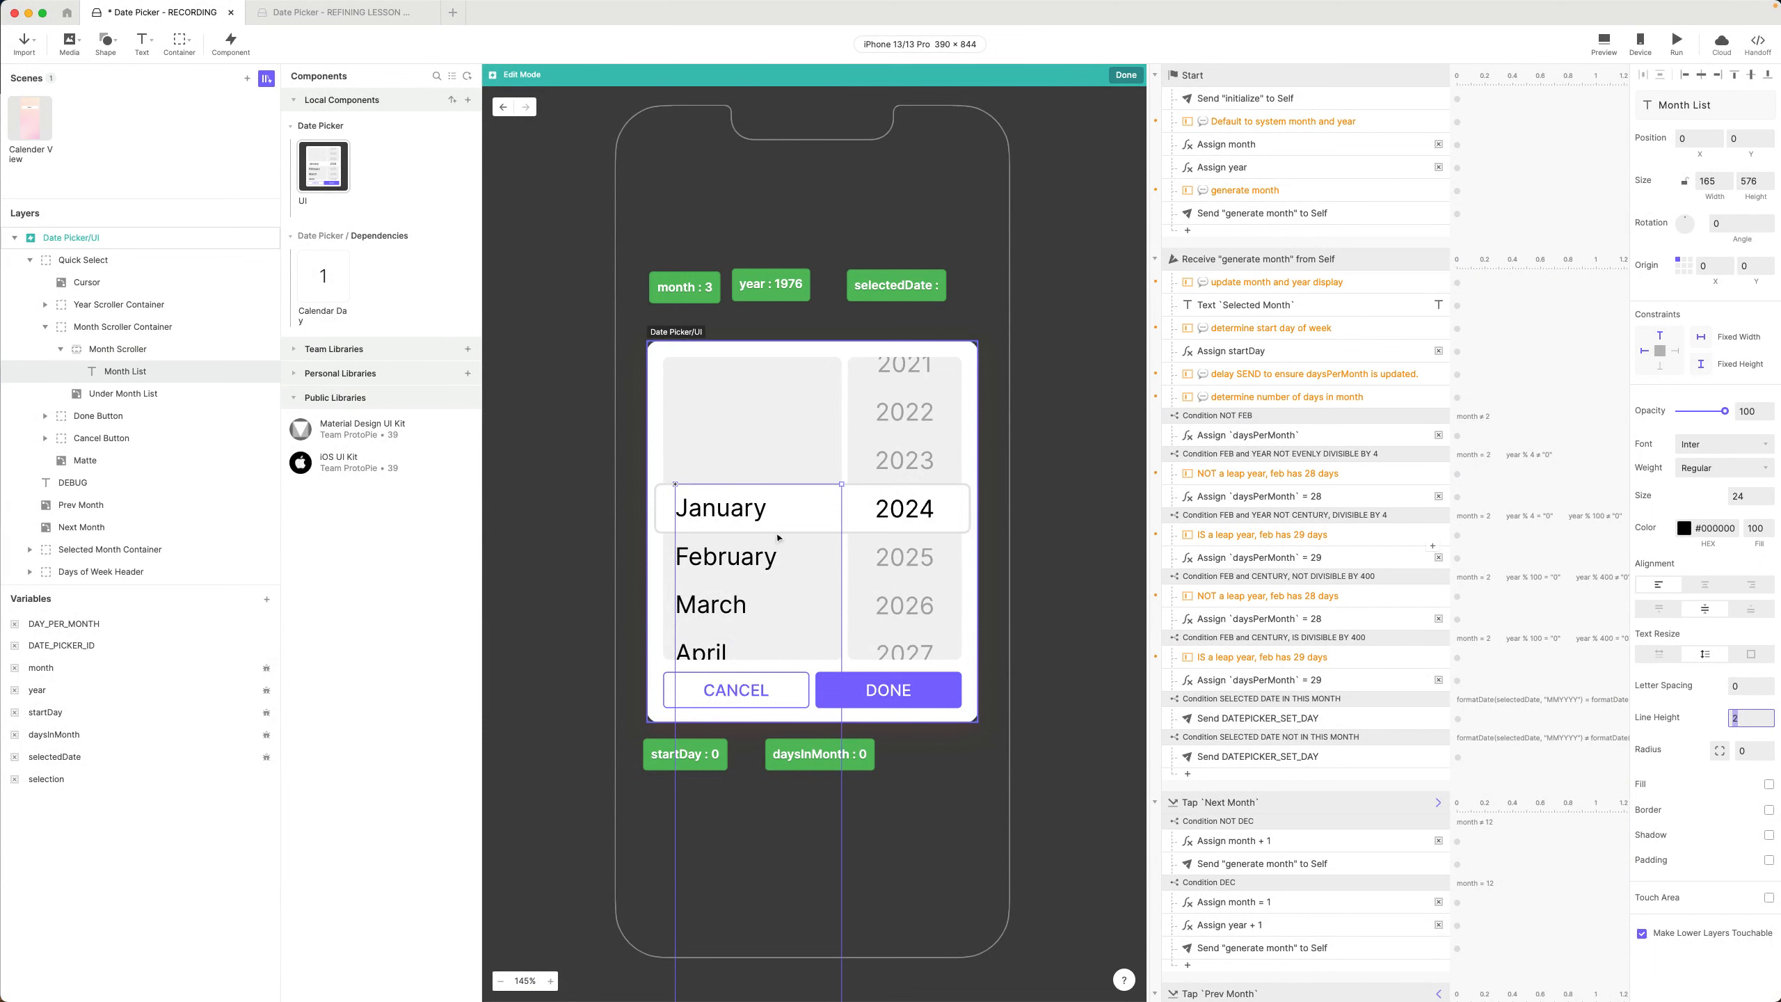
Open the preview, move its window over the canvas area, and test how the months line up with the cursor row while scrolling
left_click(1604, 43)
left_click_drag(1613, 19, 1156, 86)
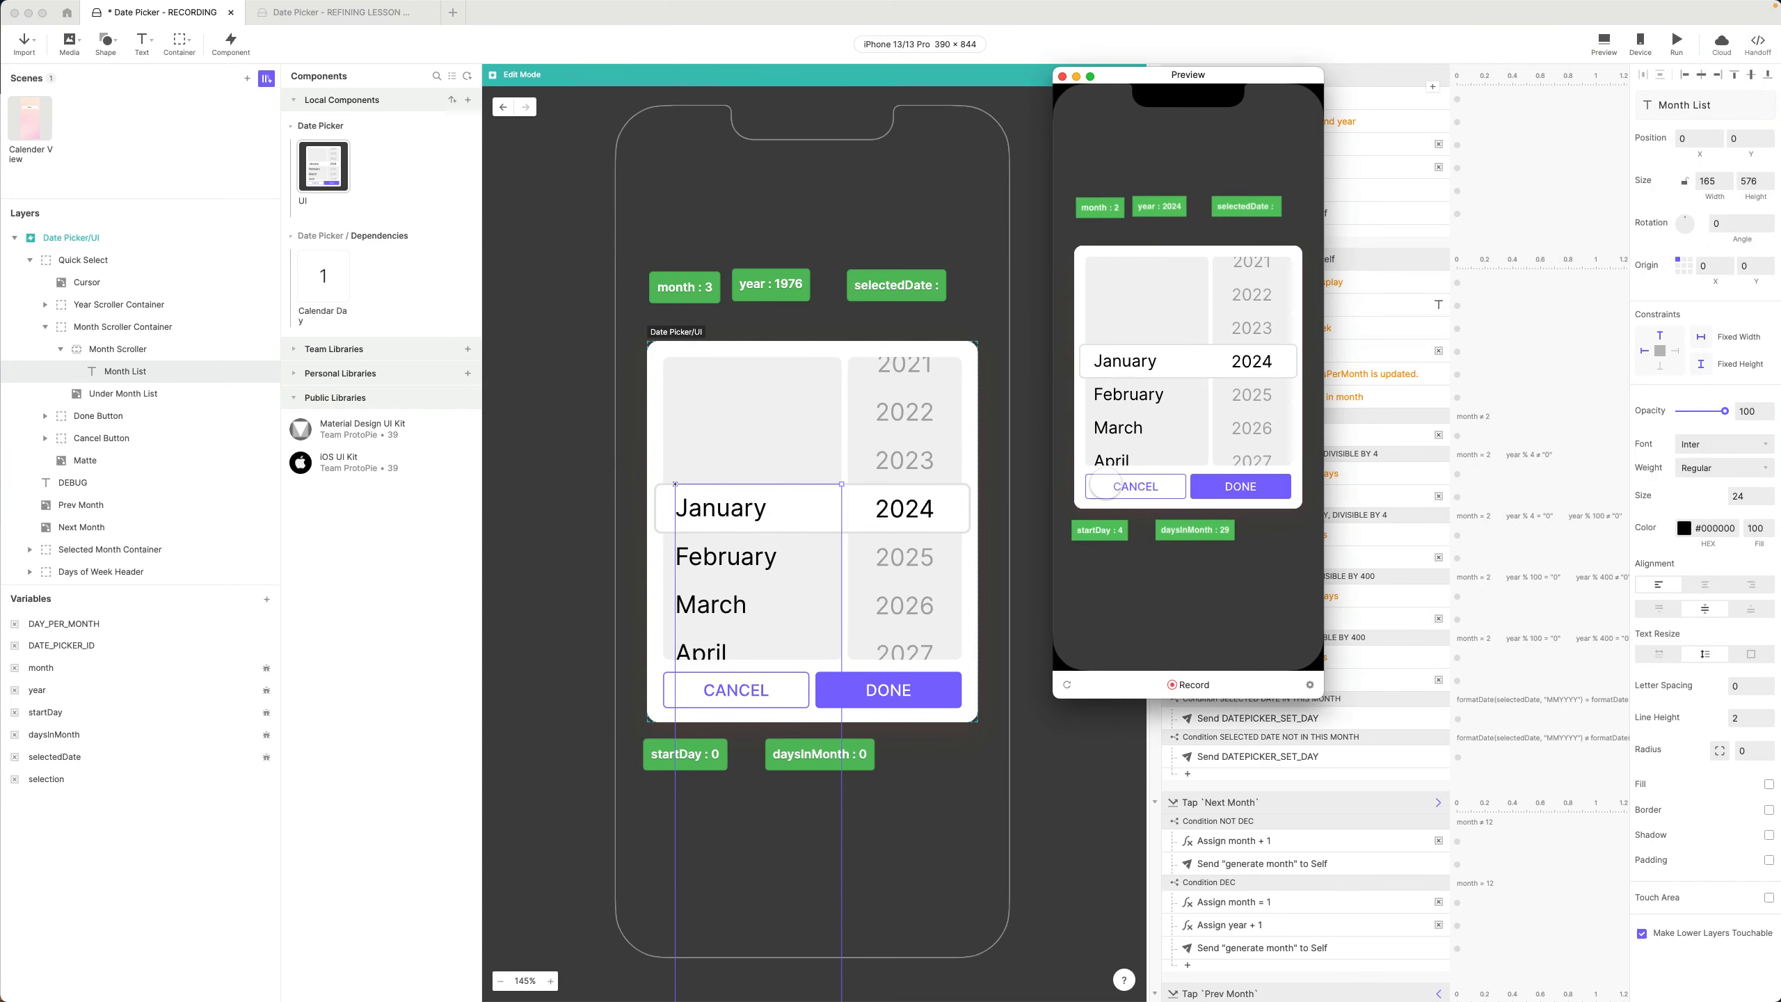
scroll(1133, 430, "down", 5)
scroll(1133, 429, "down", 5)
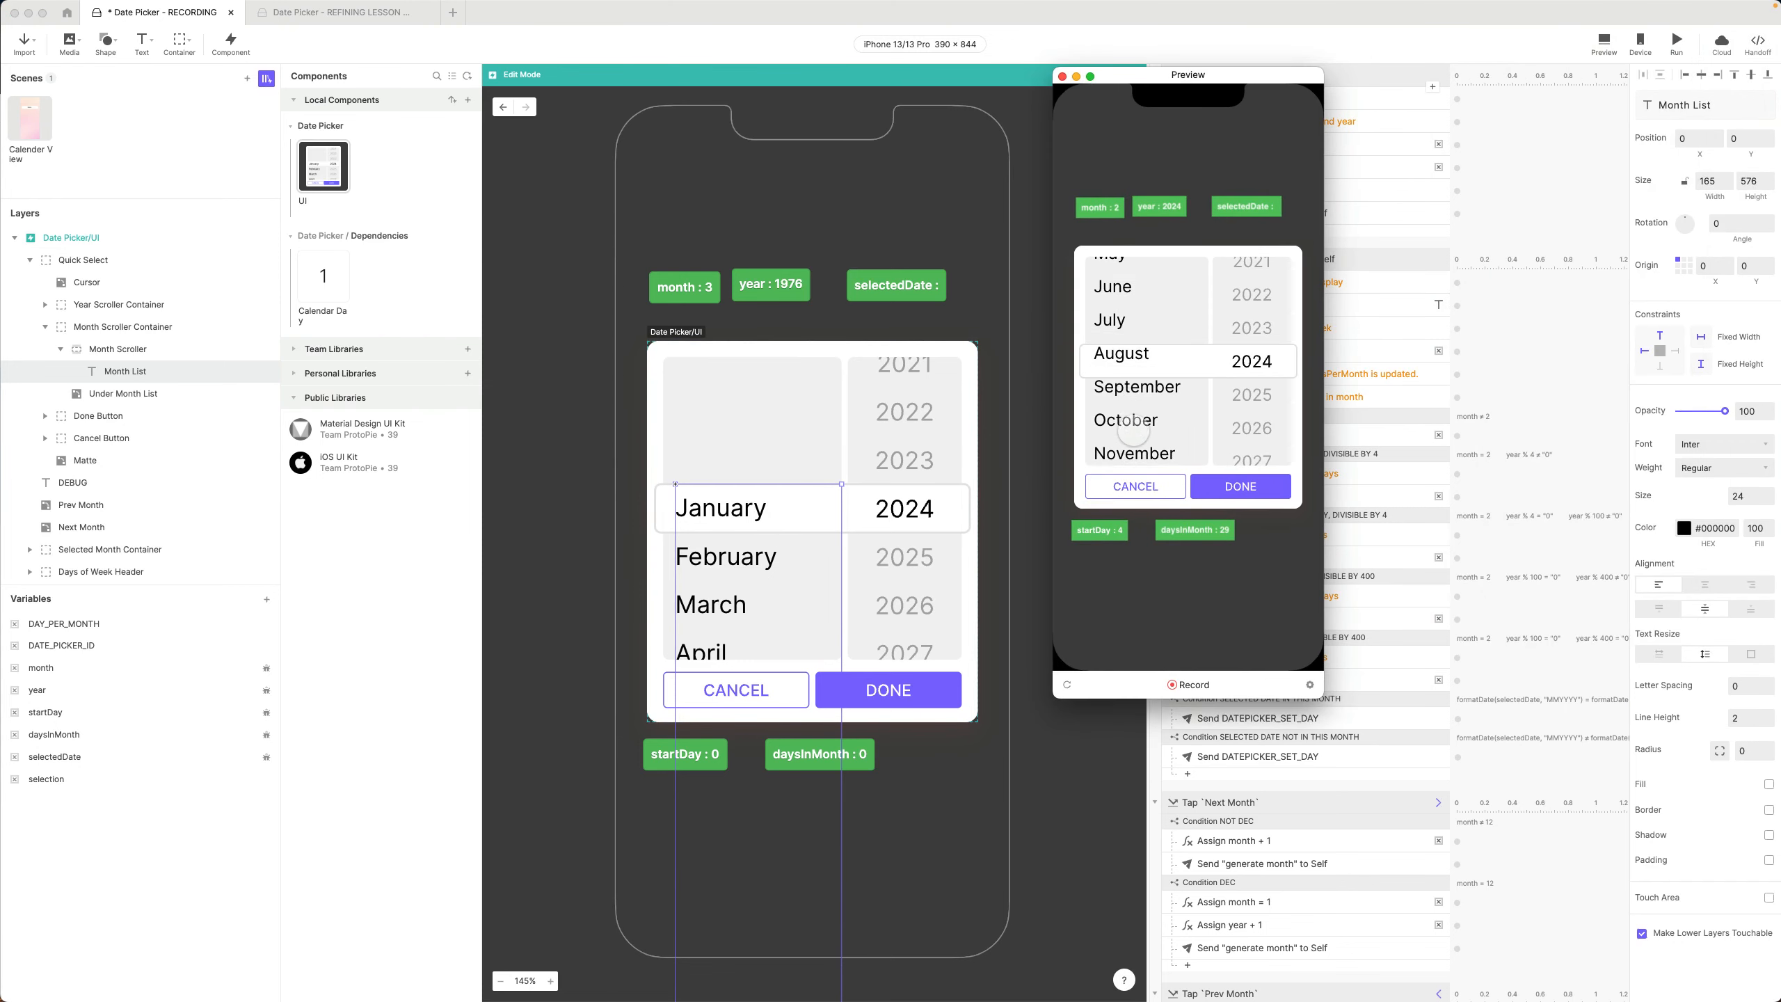
scroll(1133, 435, "up", 3)
scroll(1133, 435, "down", 3)
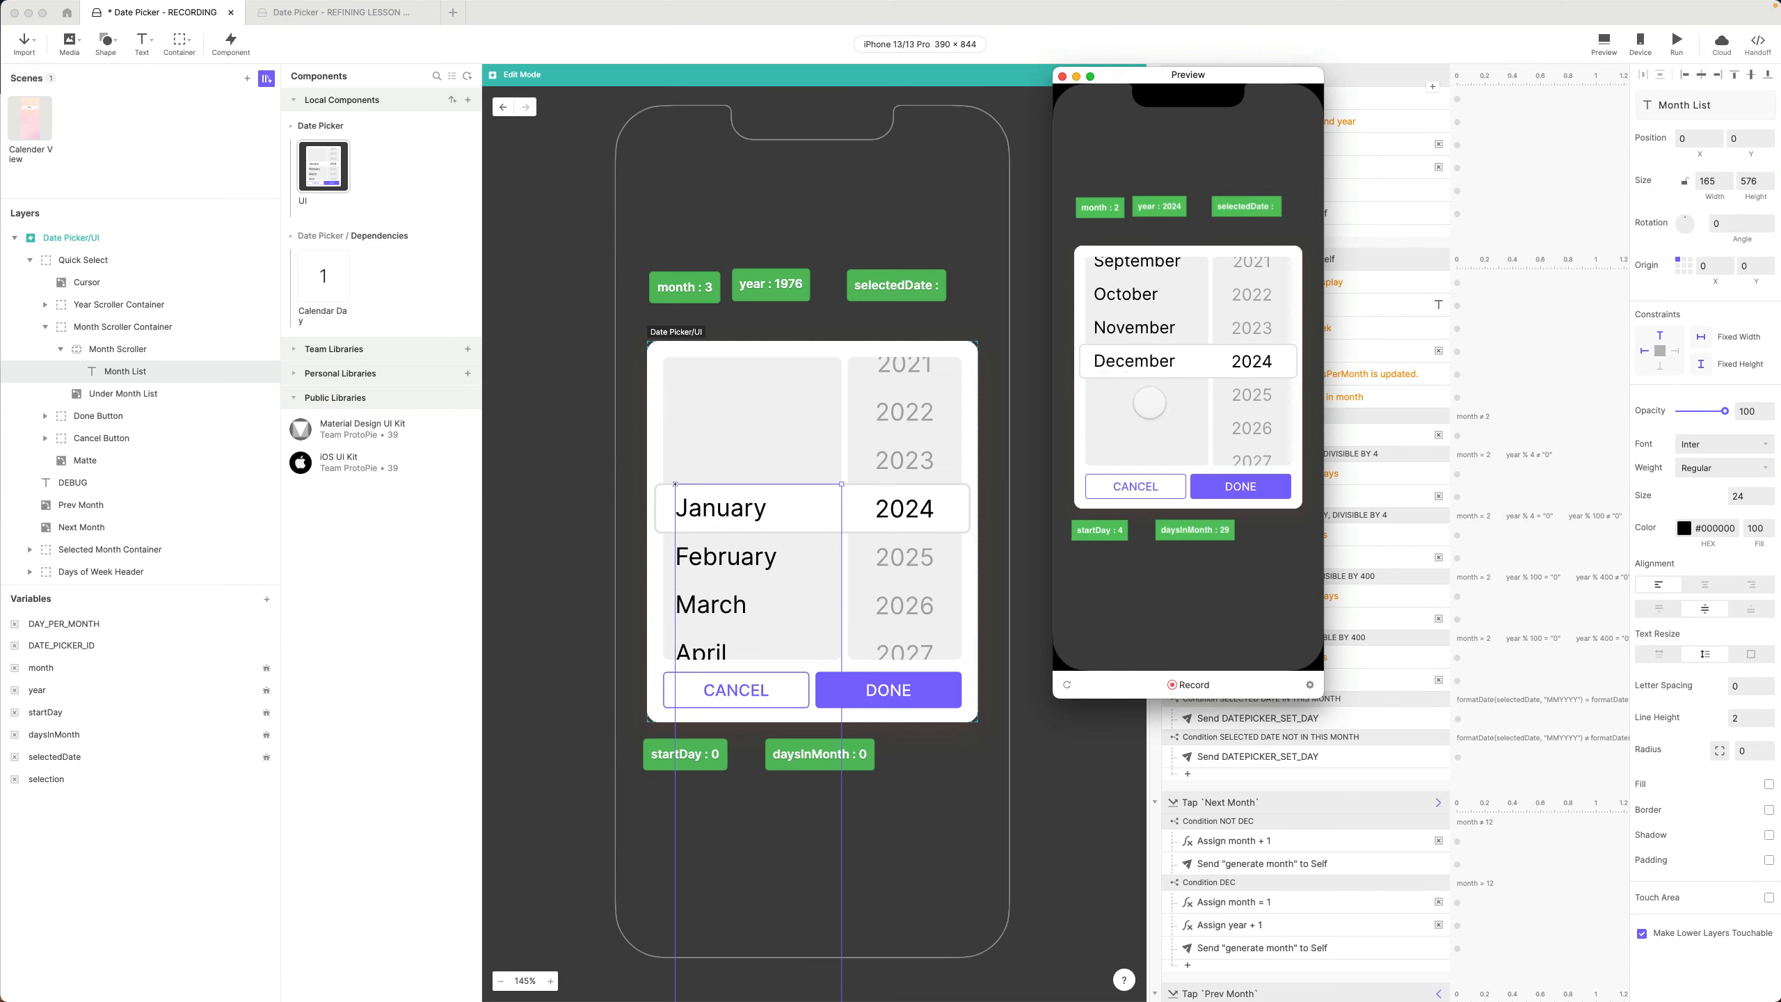
scroll(1137, 428, "up", 10)
scroll(1143, 417, "down", 9)
scroll(1148, 407, "up", 6)
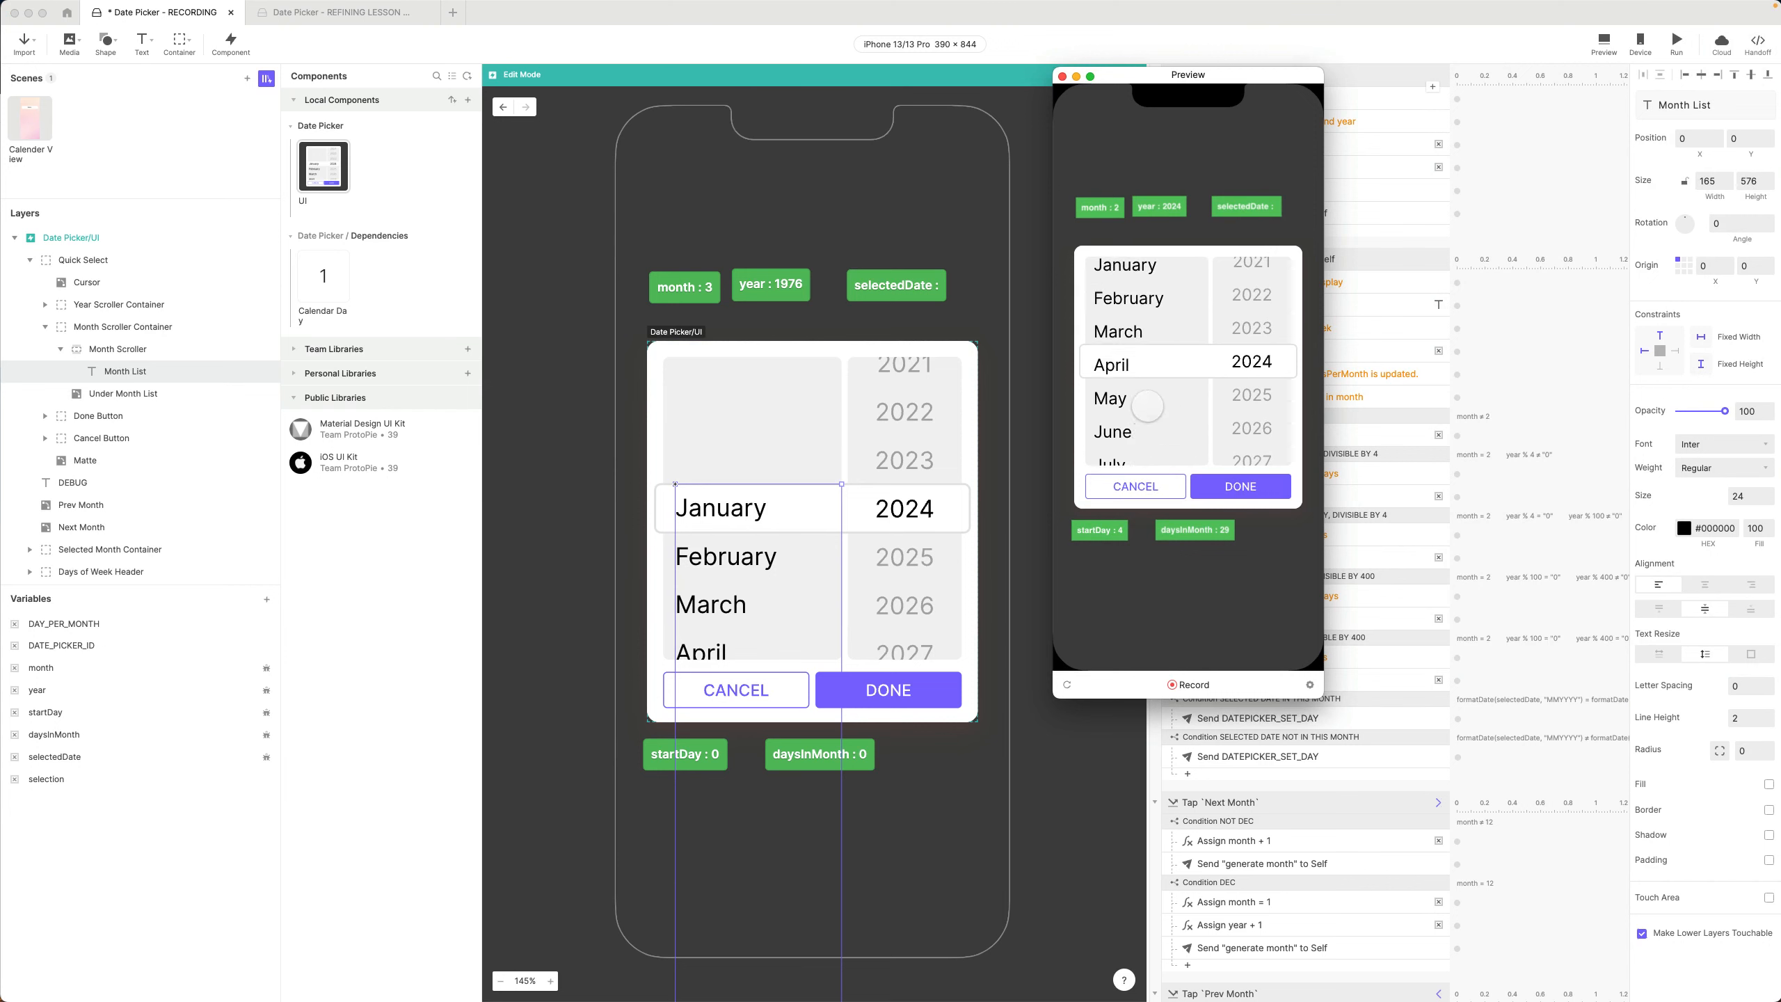
scroll(1148, 408, "up", 1)
scroll(1148, 409, "down", 1)
scroll(1148, 409, "down", 1)
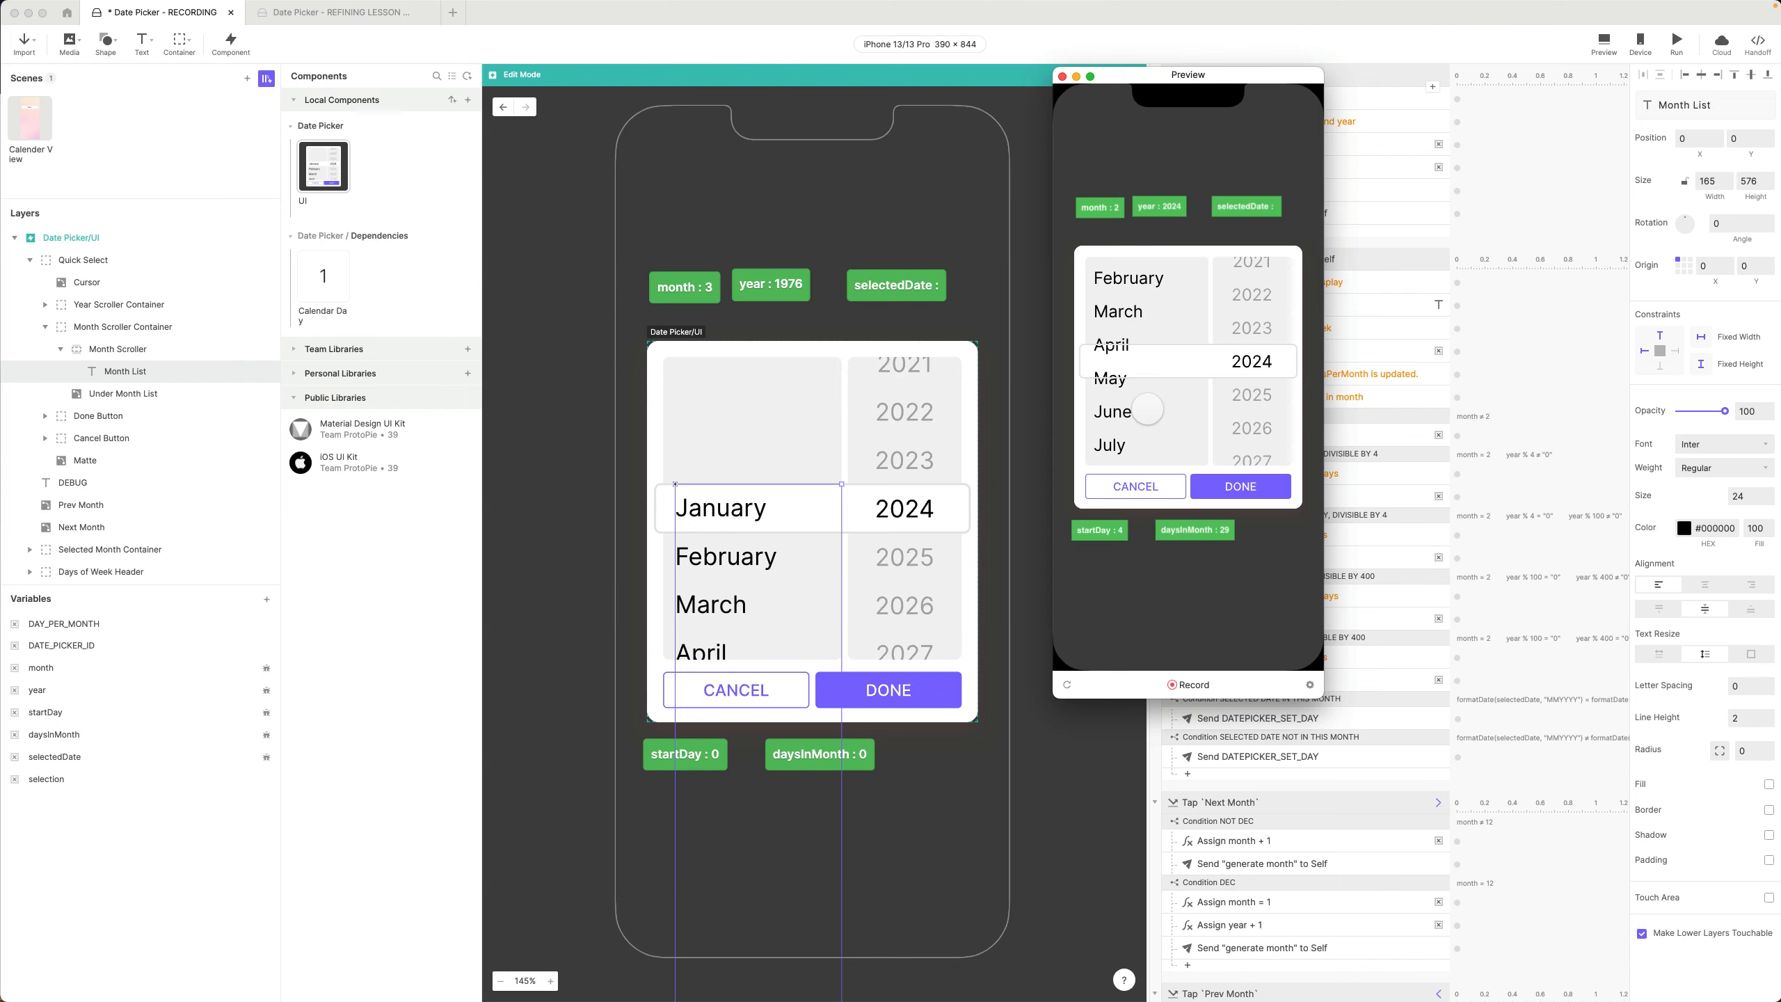
scroll(1148, 409, "up", 3)
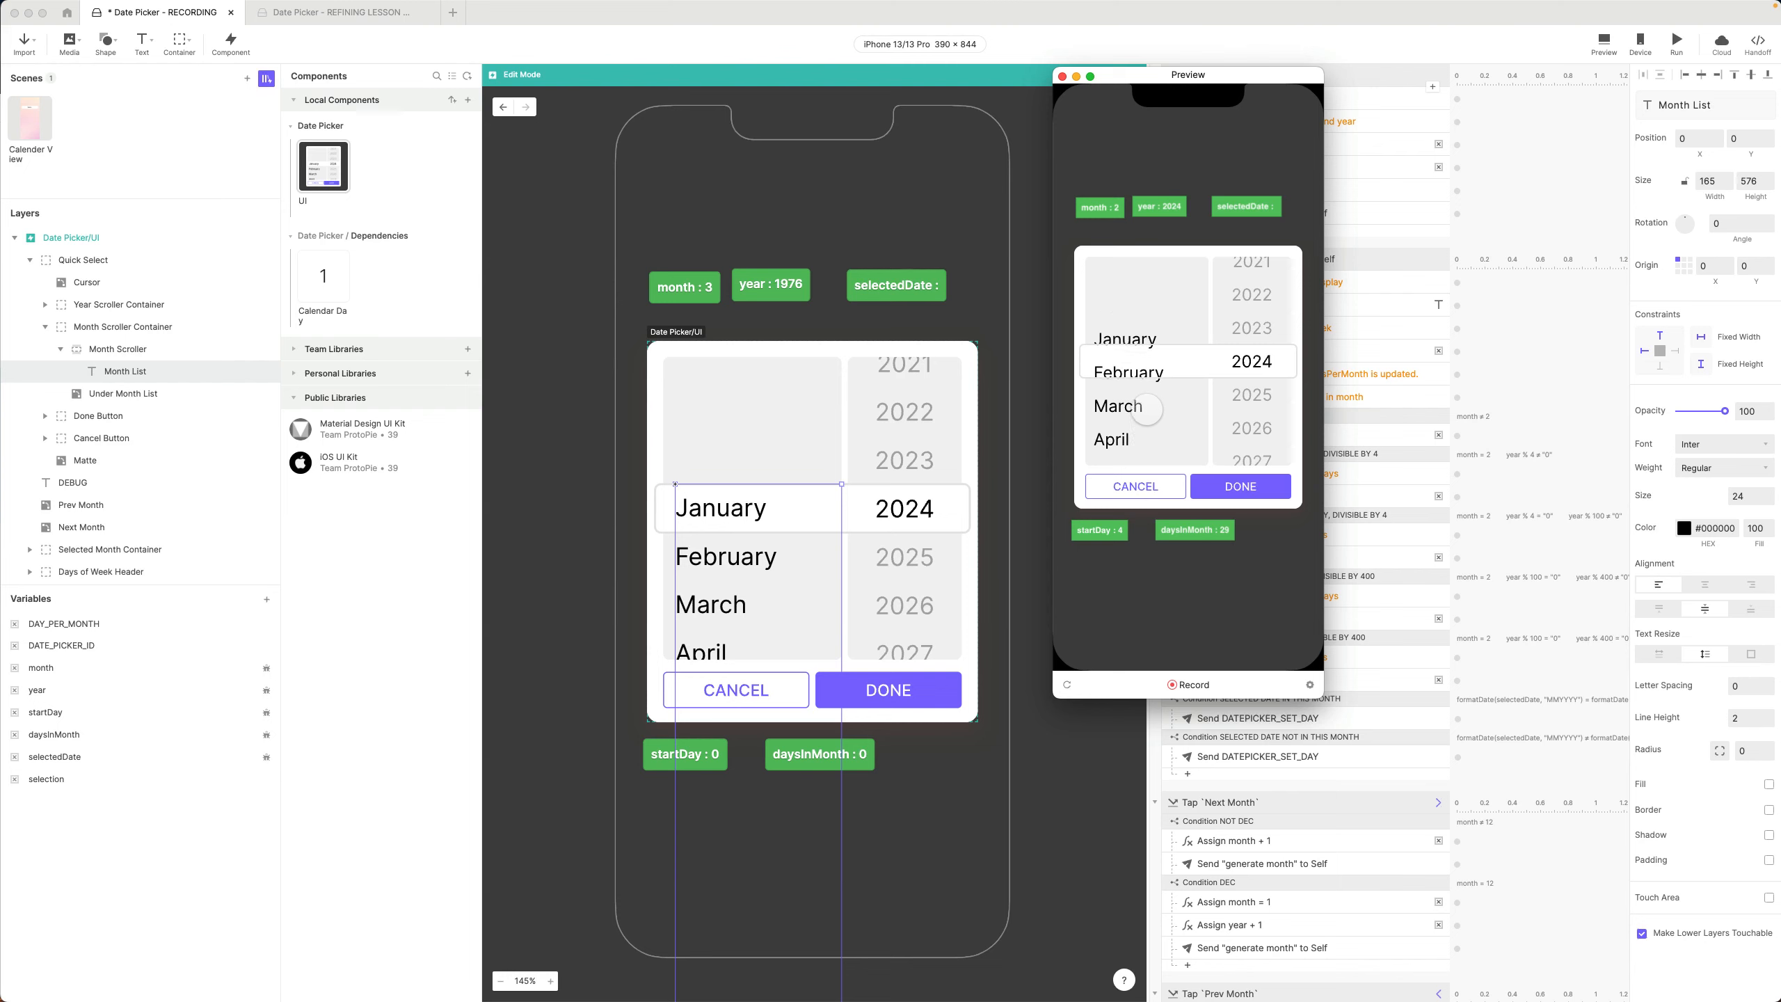
scroll(1147, 409, "down", 5)
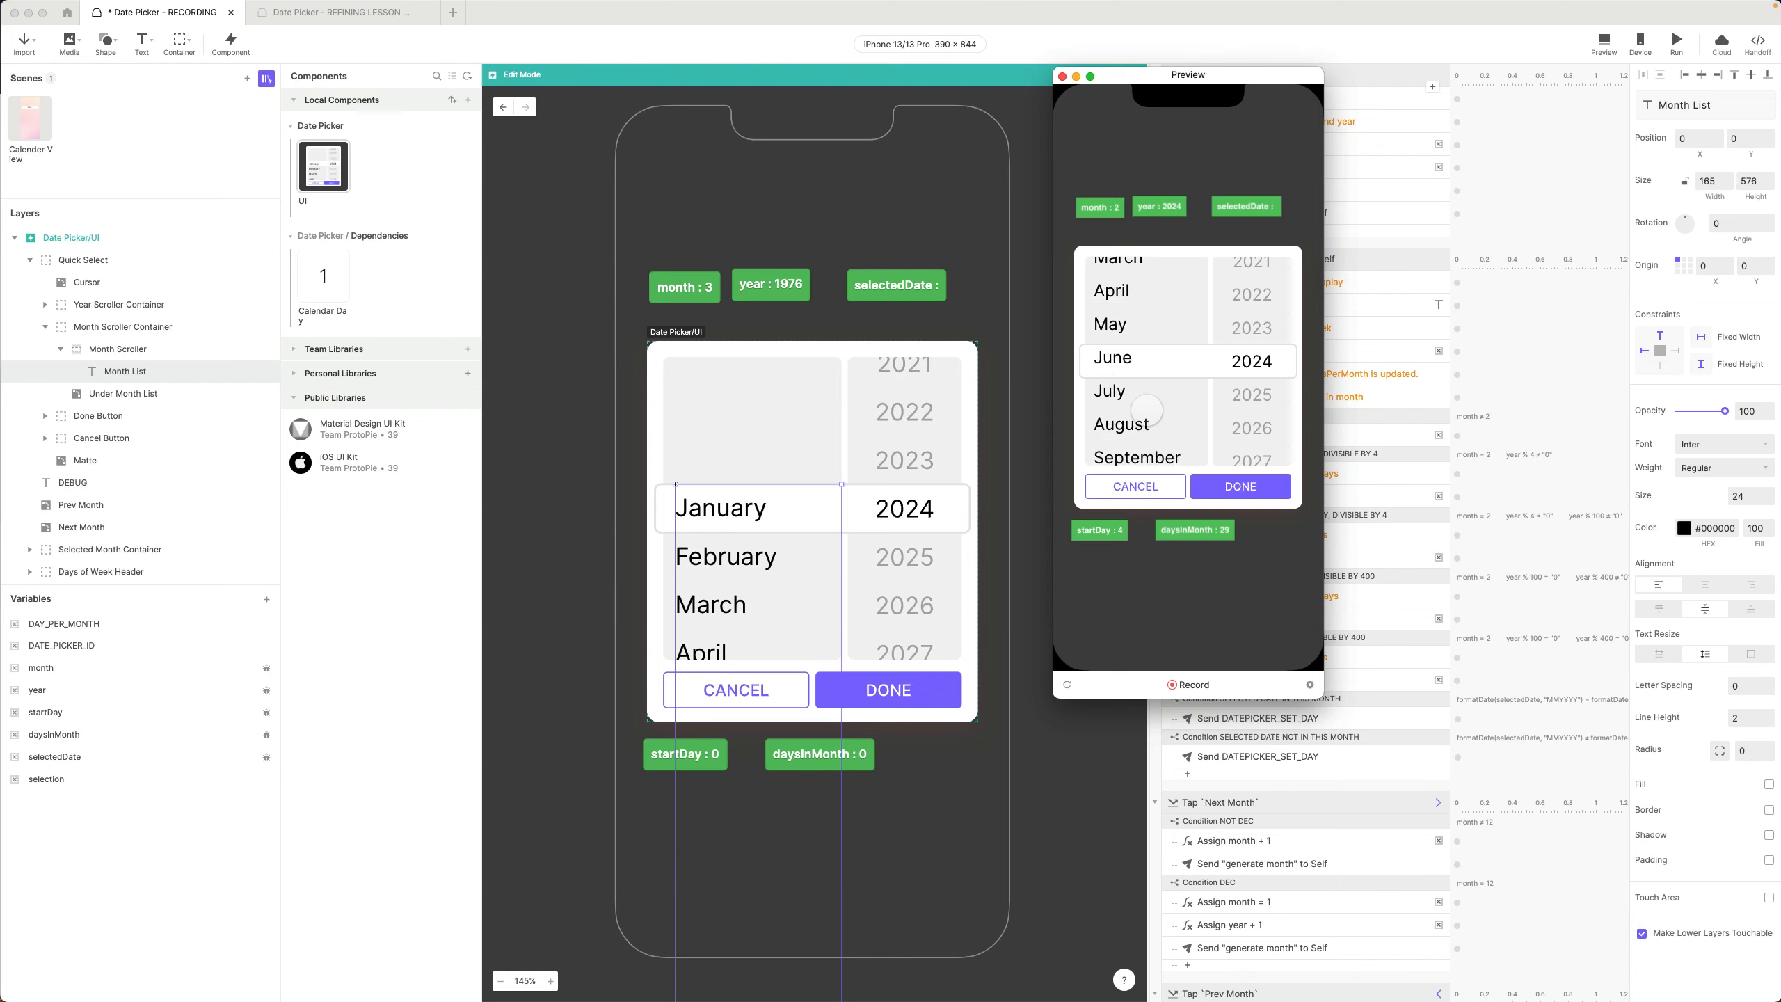
Close the preview and set the Month Scroller to vertical paging with a custom page size of 48
left_click(1062, 76)
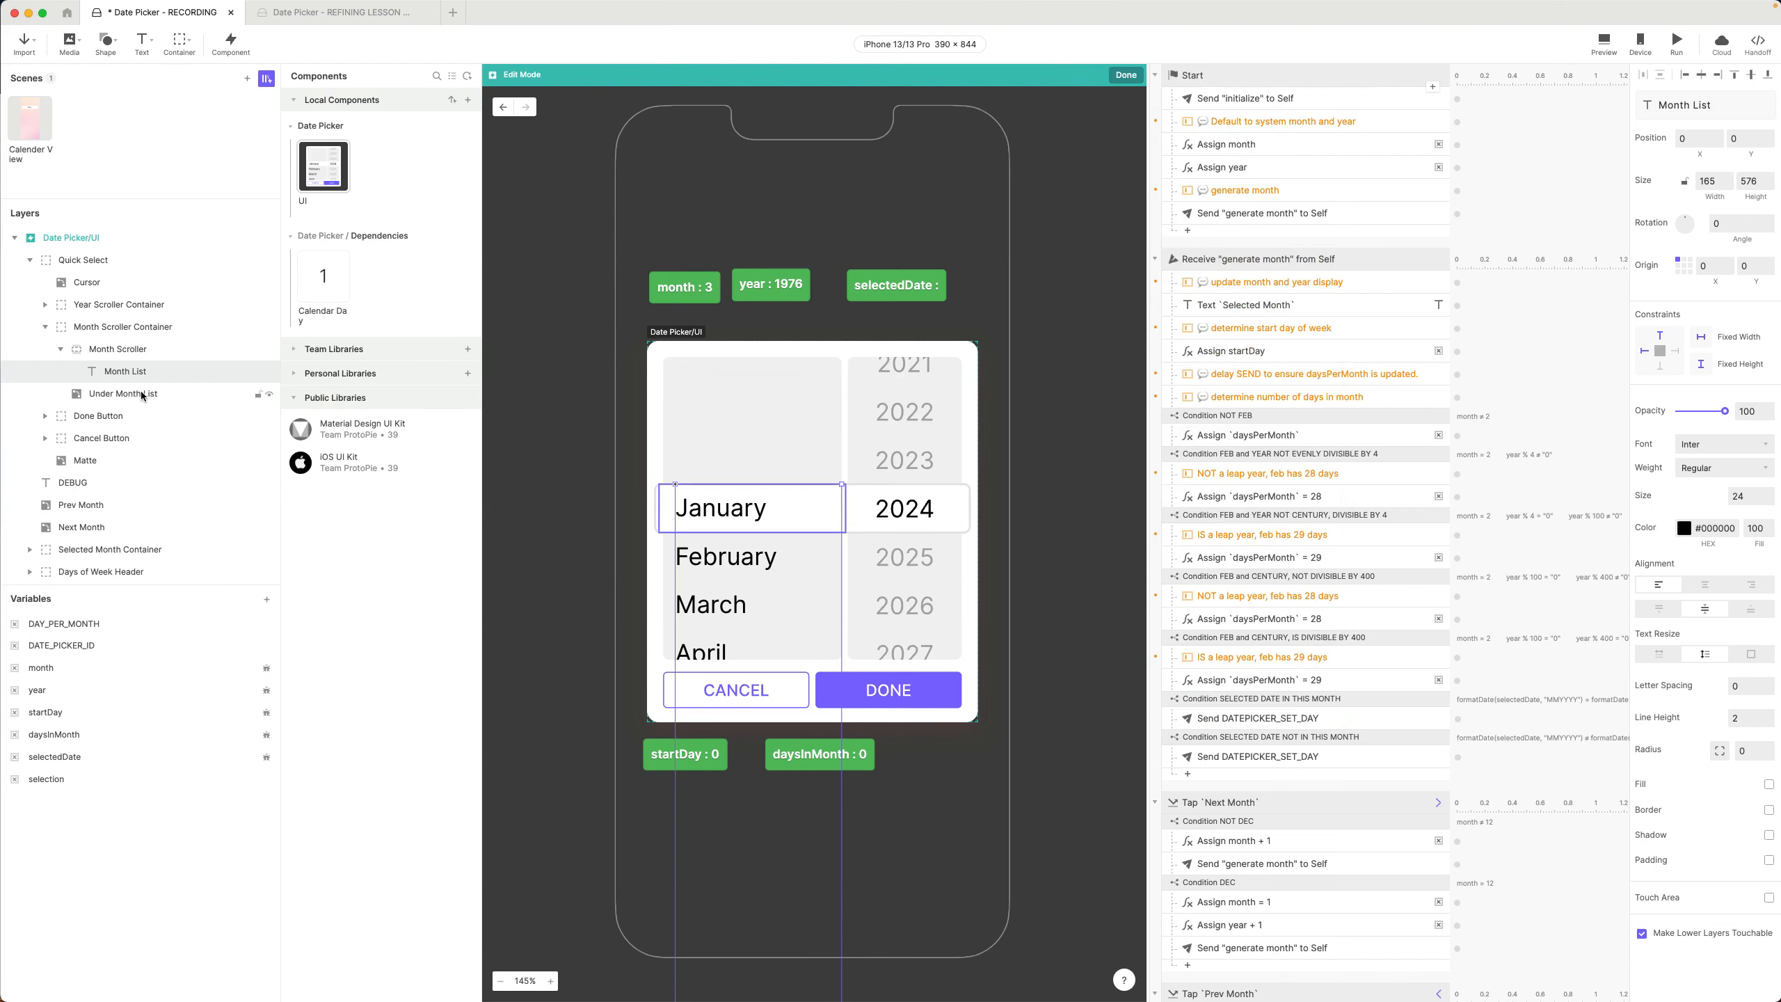
left_click(116, 351)
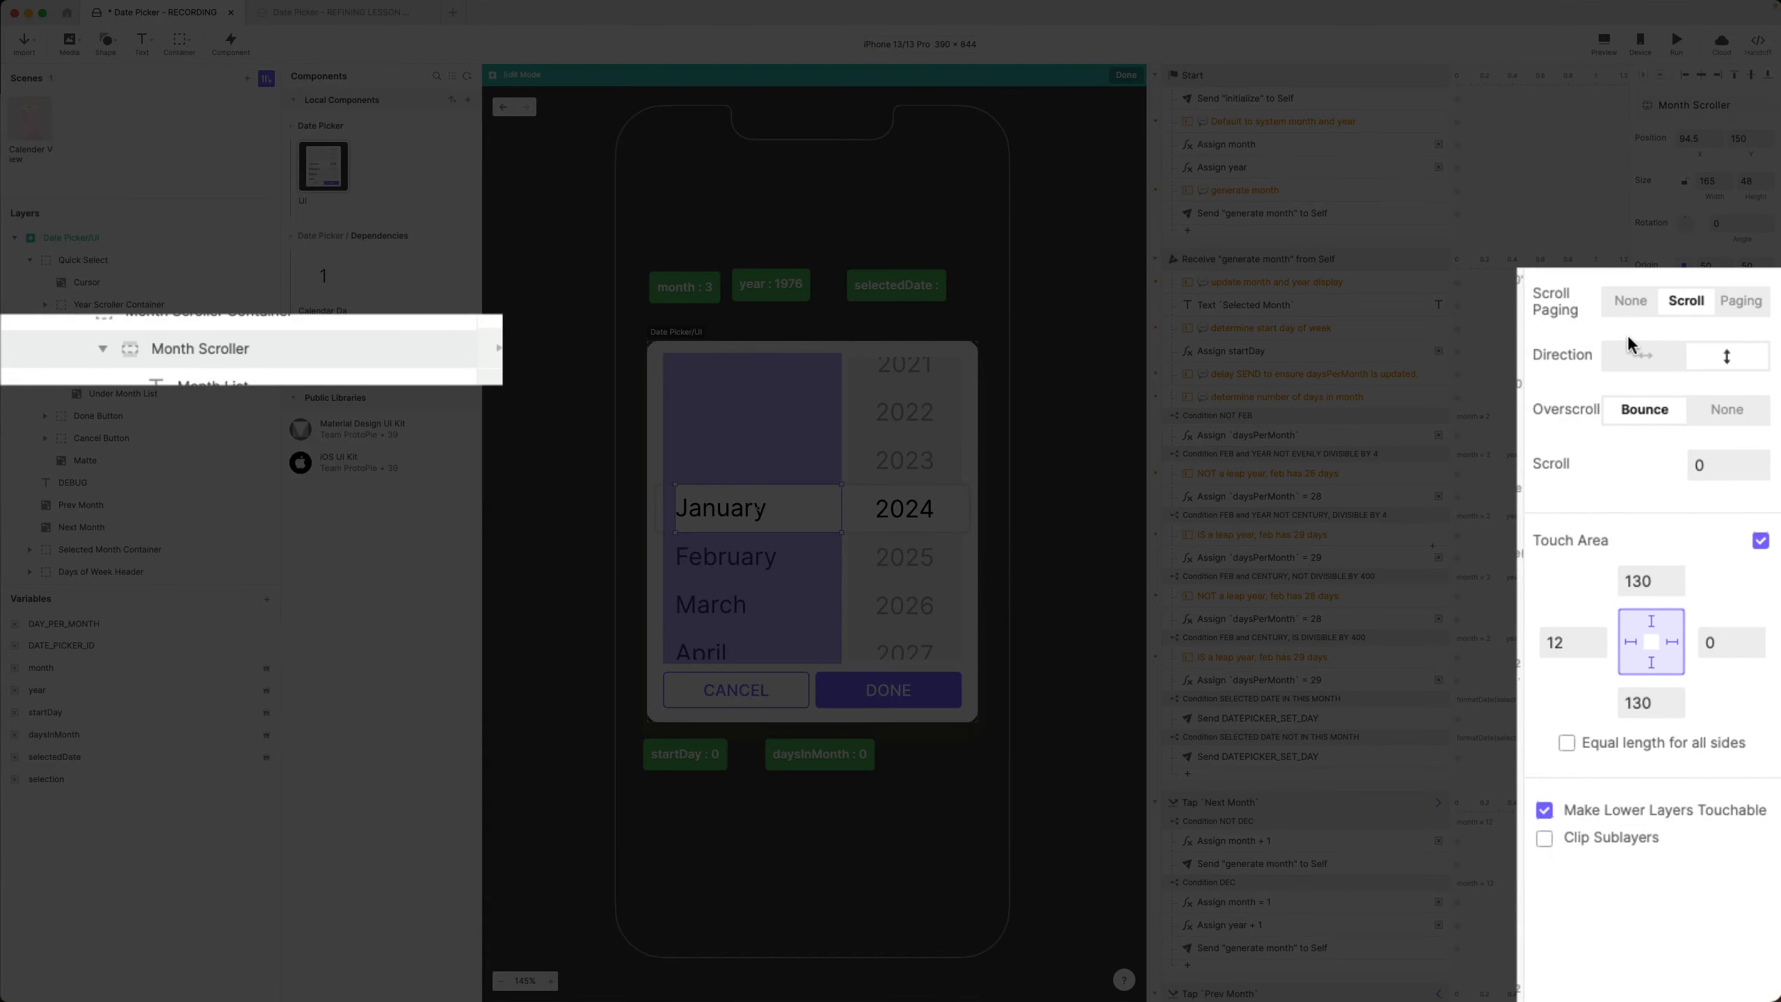
left_click(1740, 307)
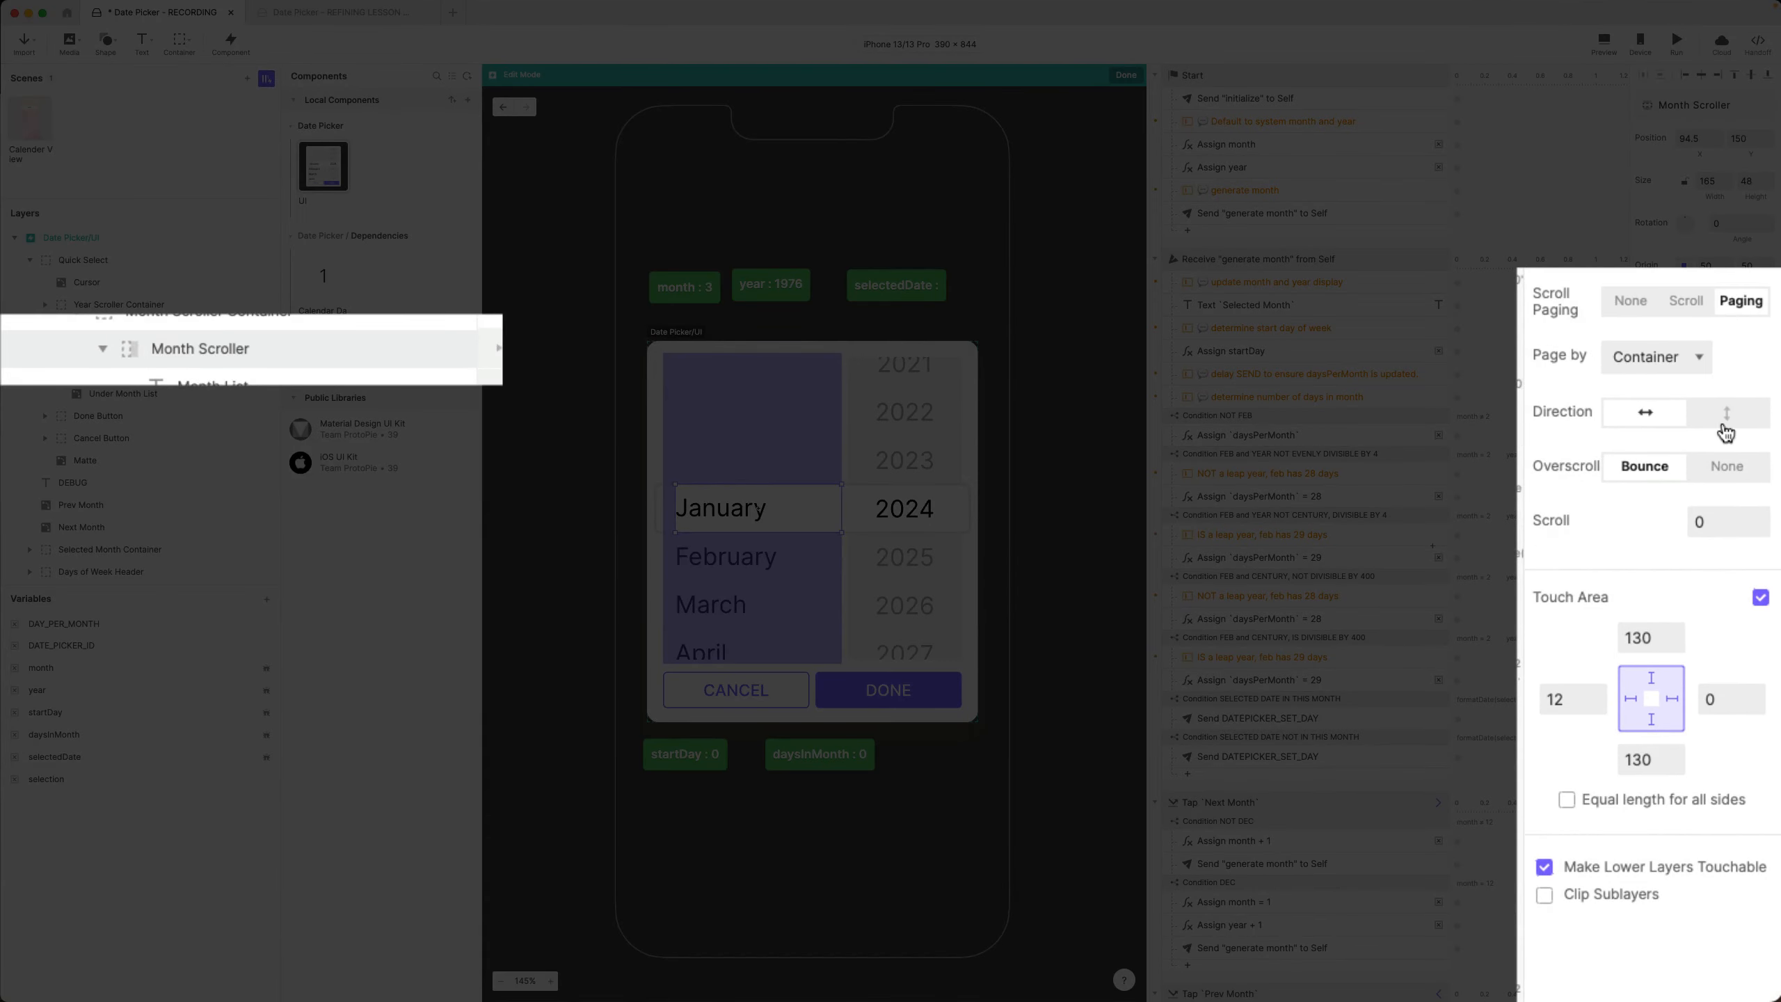
left_click(1738, 424)
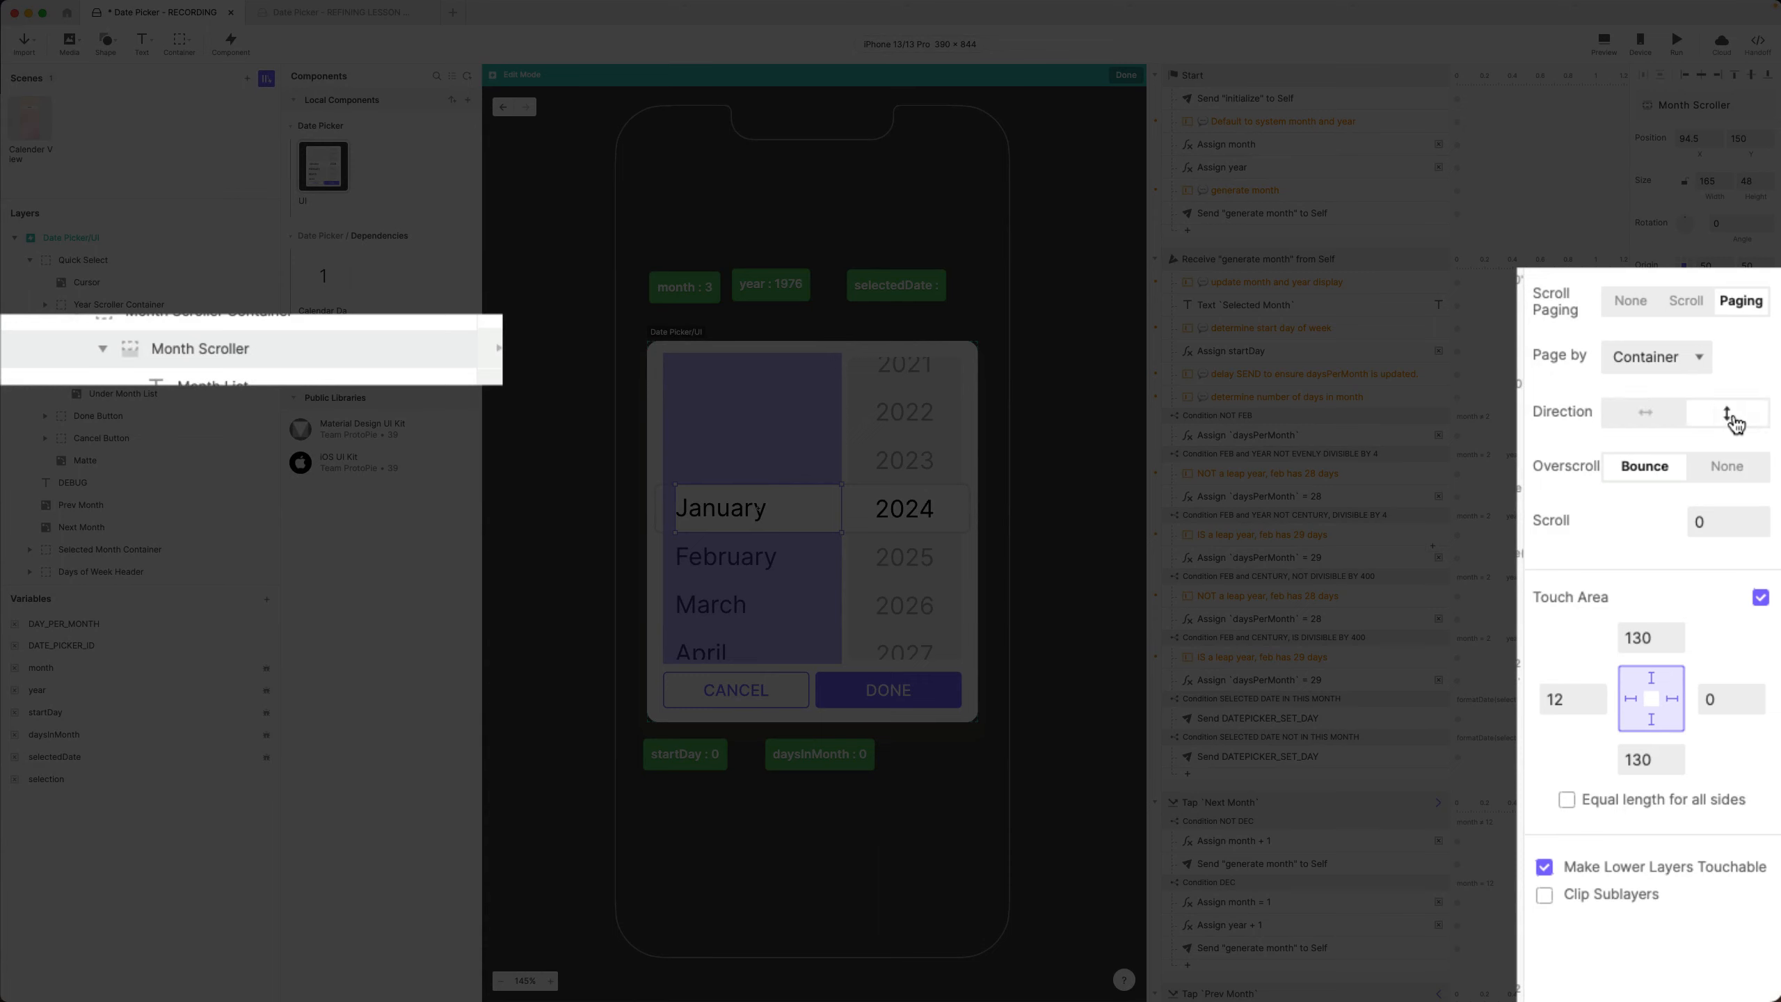
left_click(1683, 365)
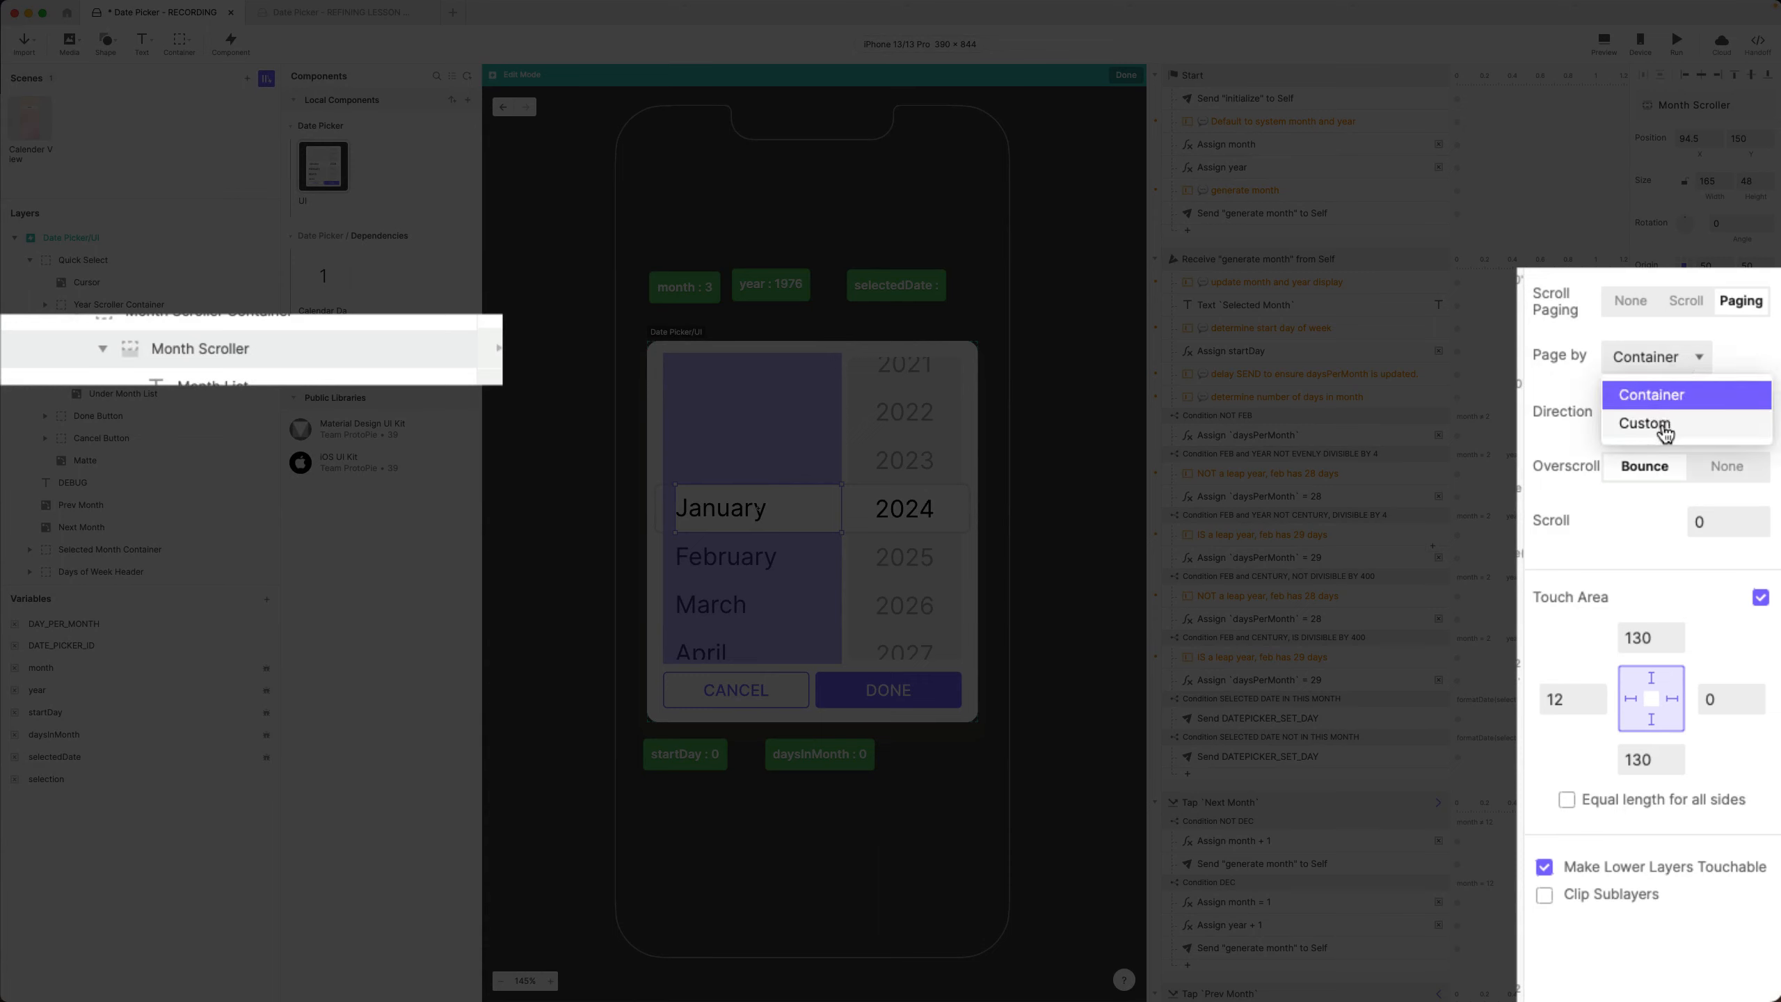
left_click(1671, 427)
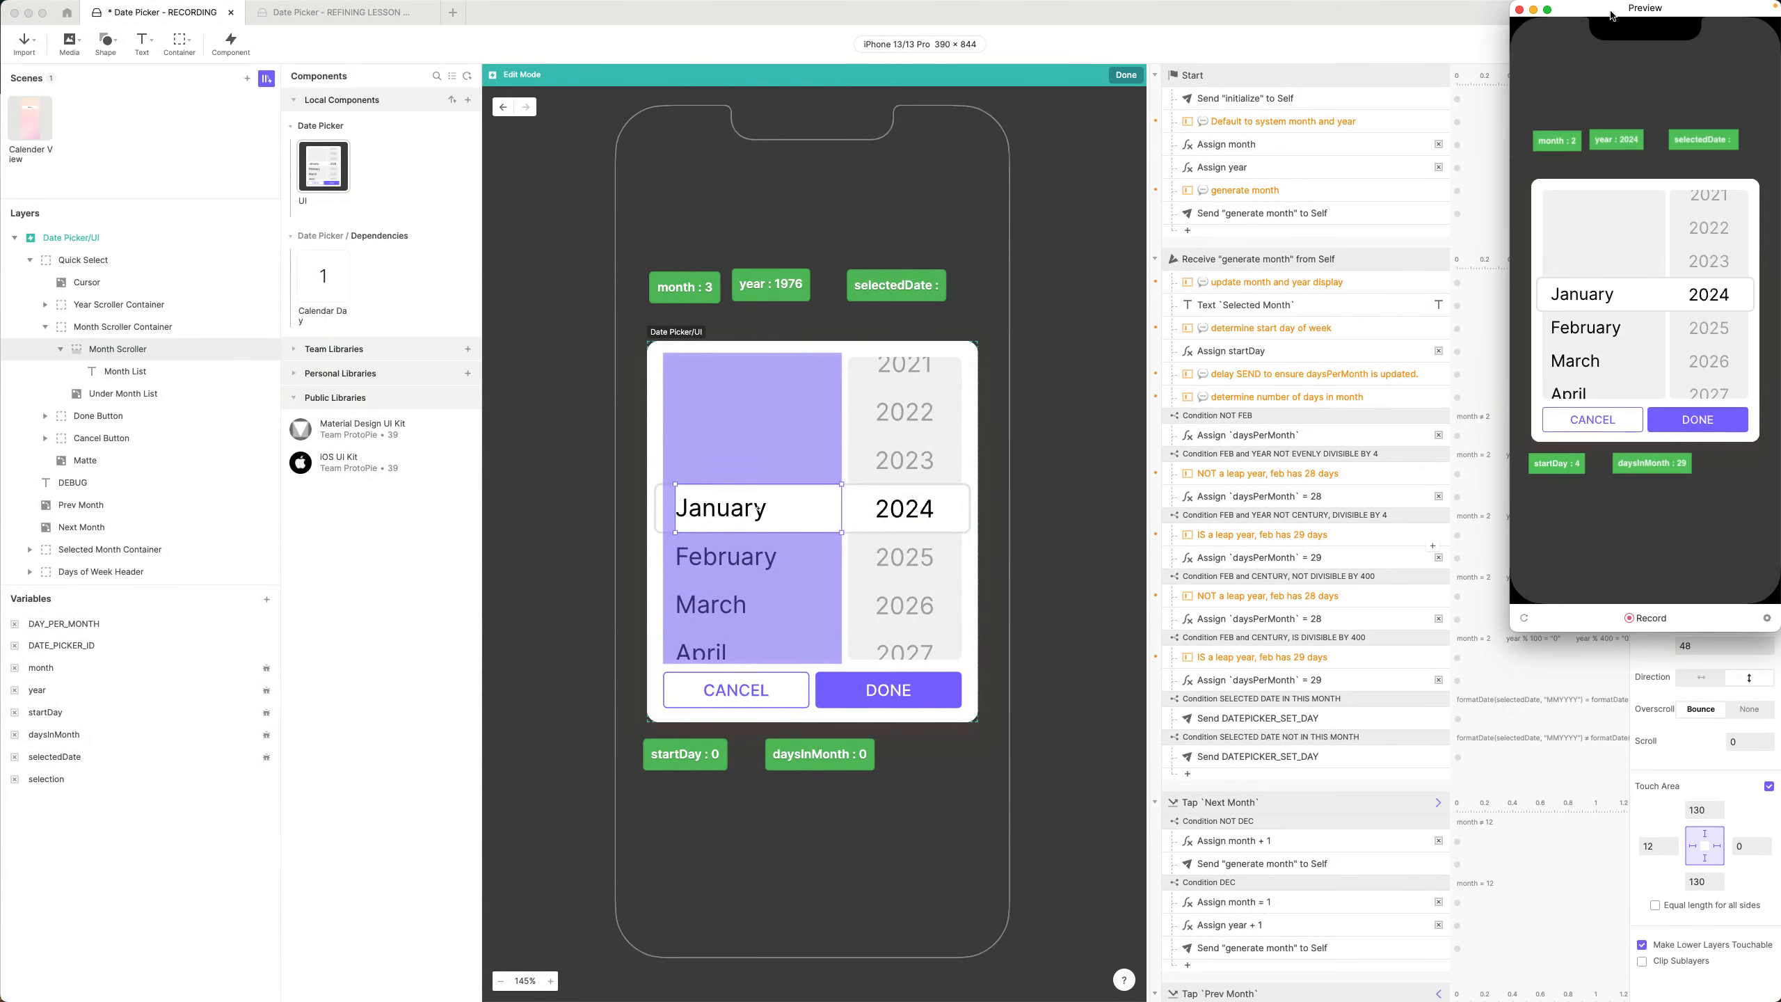
Open the preview, move its window over the canvas, and test how the months snap to the cursor row while scrolling
left_click(1604, 42)
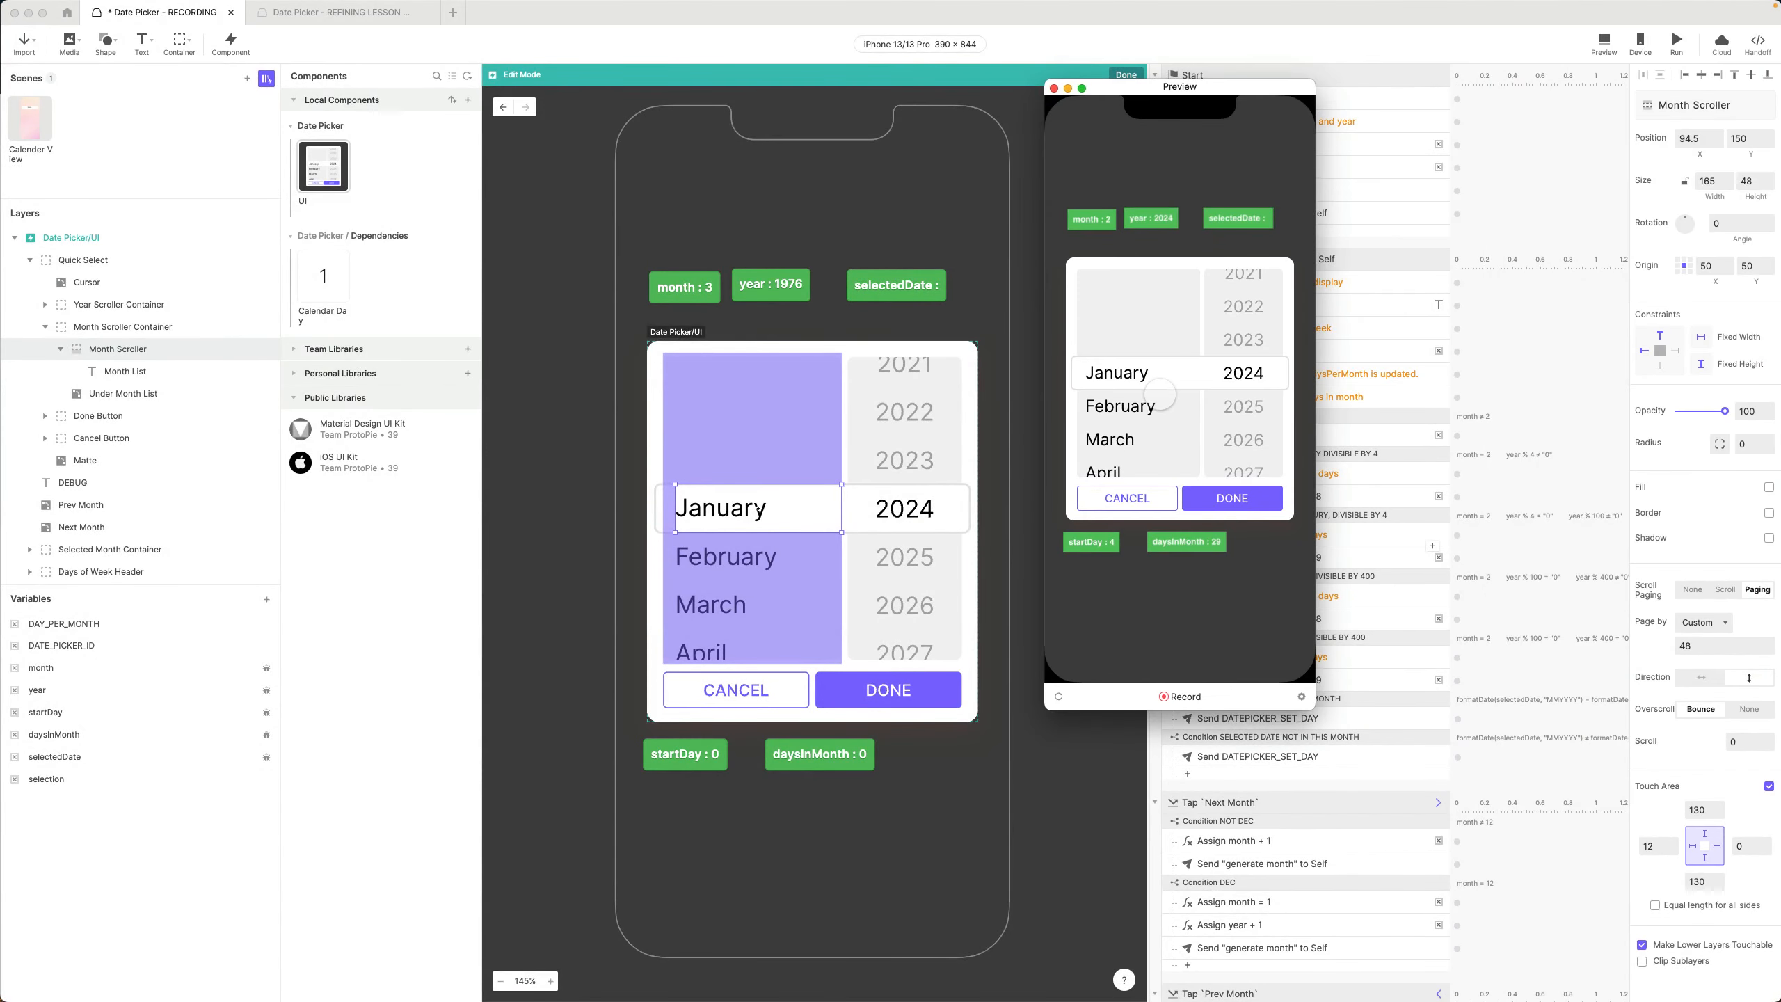
scroll(1160, 394, "down", 5)
scroll(1160, 396, "up", 5)
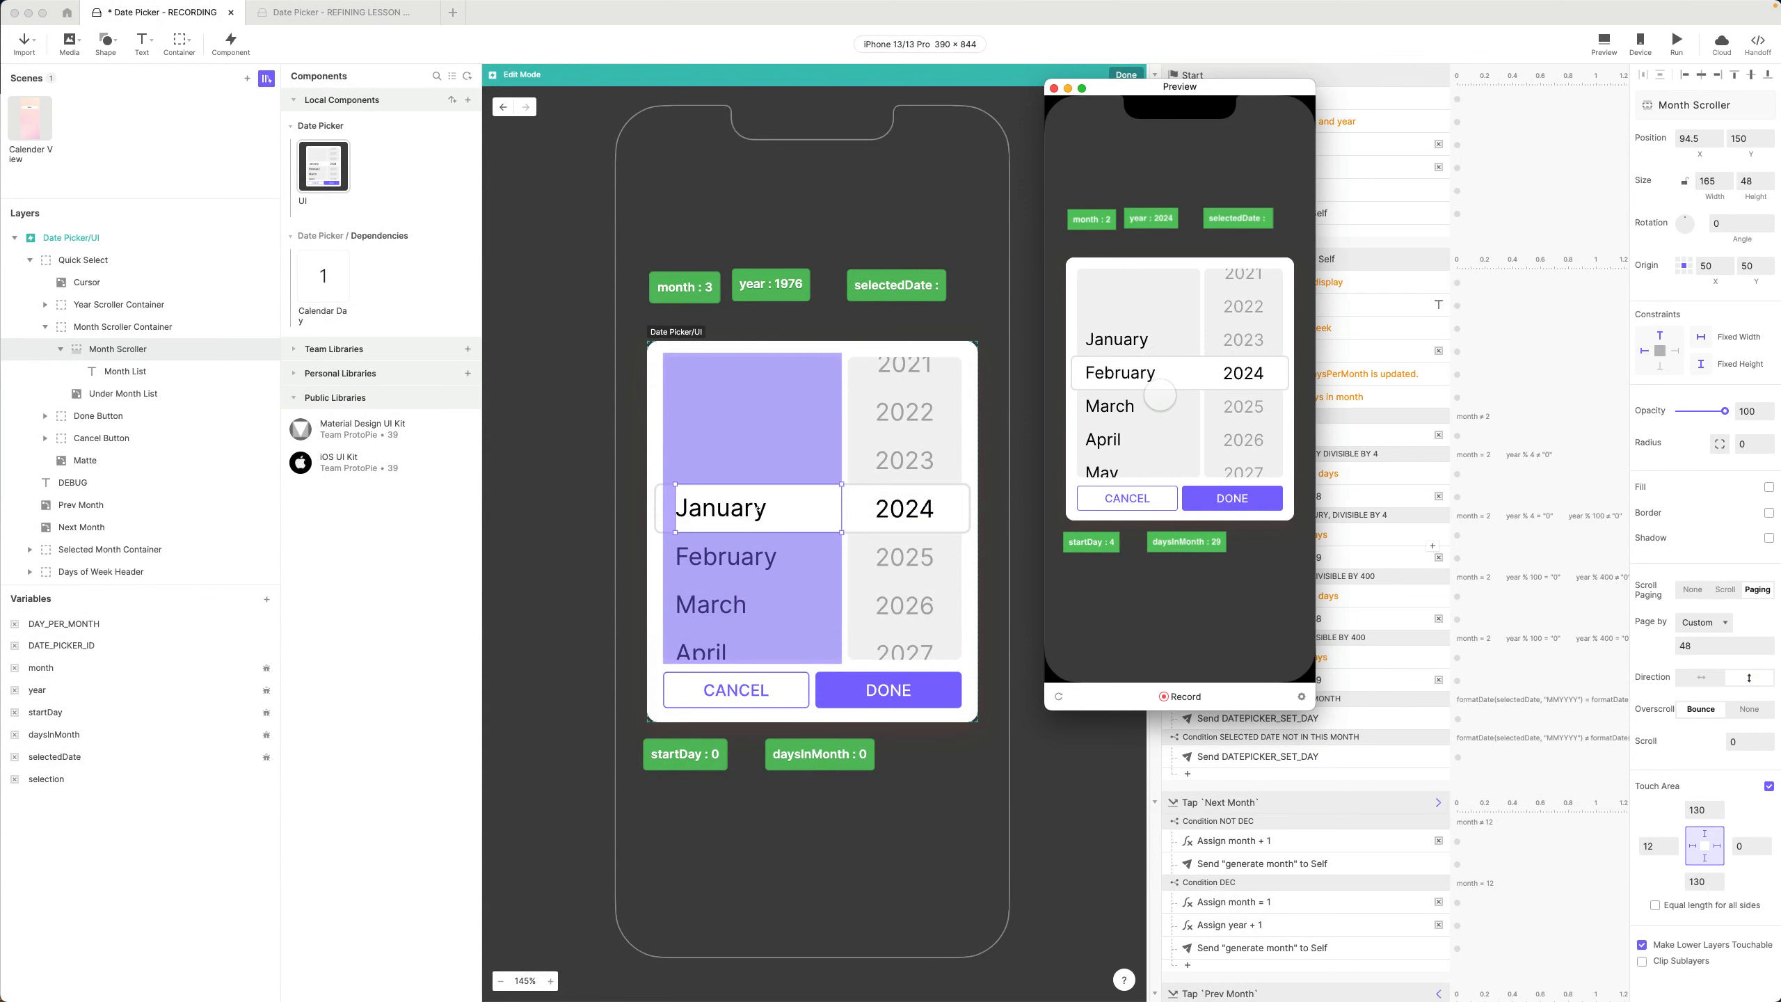
scroll(1160, 395, "up", 1)
scroll(1160, 395, "down", 5)
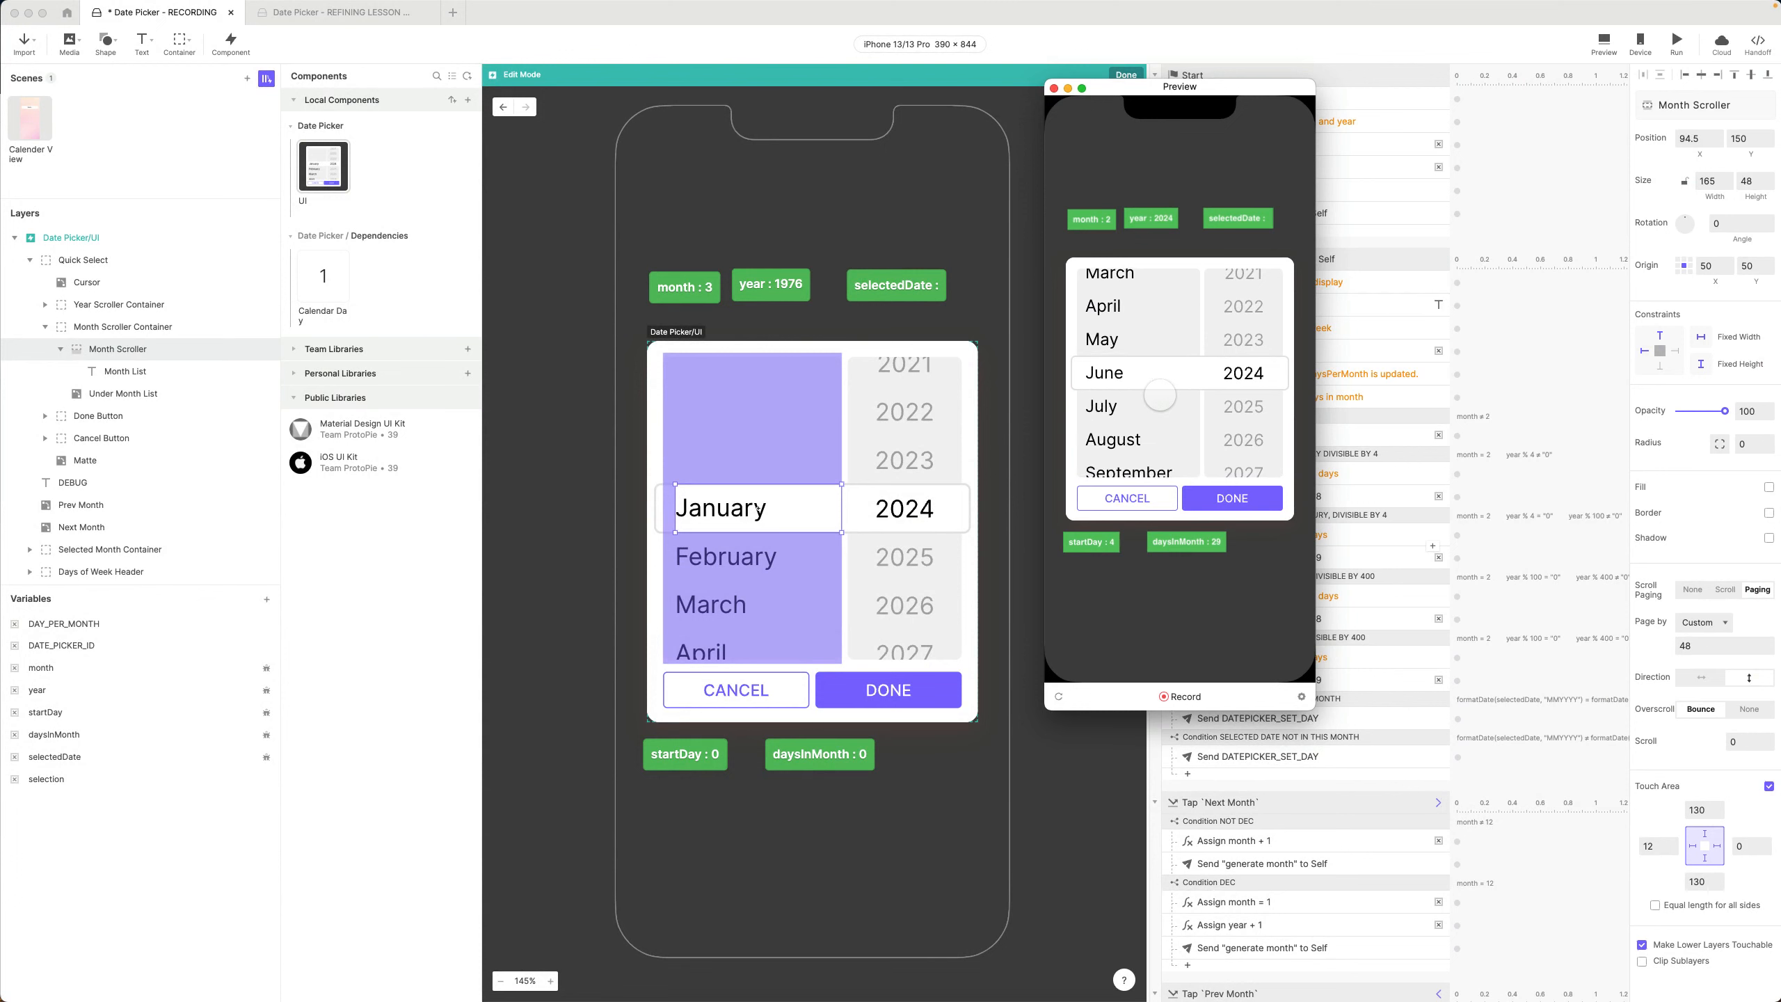
scroll(1160, 395, "down", 4)
scroll(1160, 395, "up", 6)
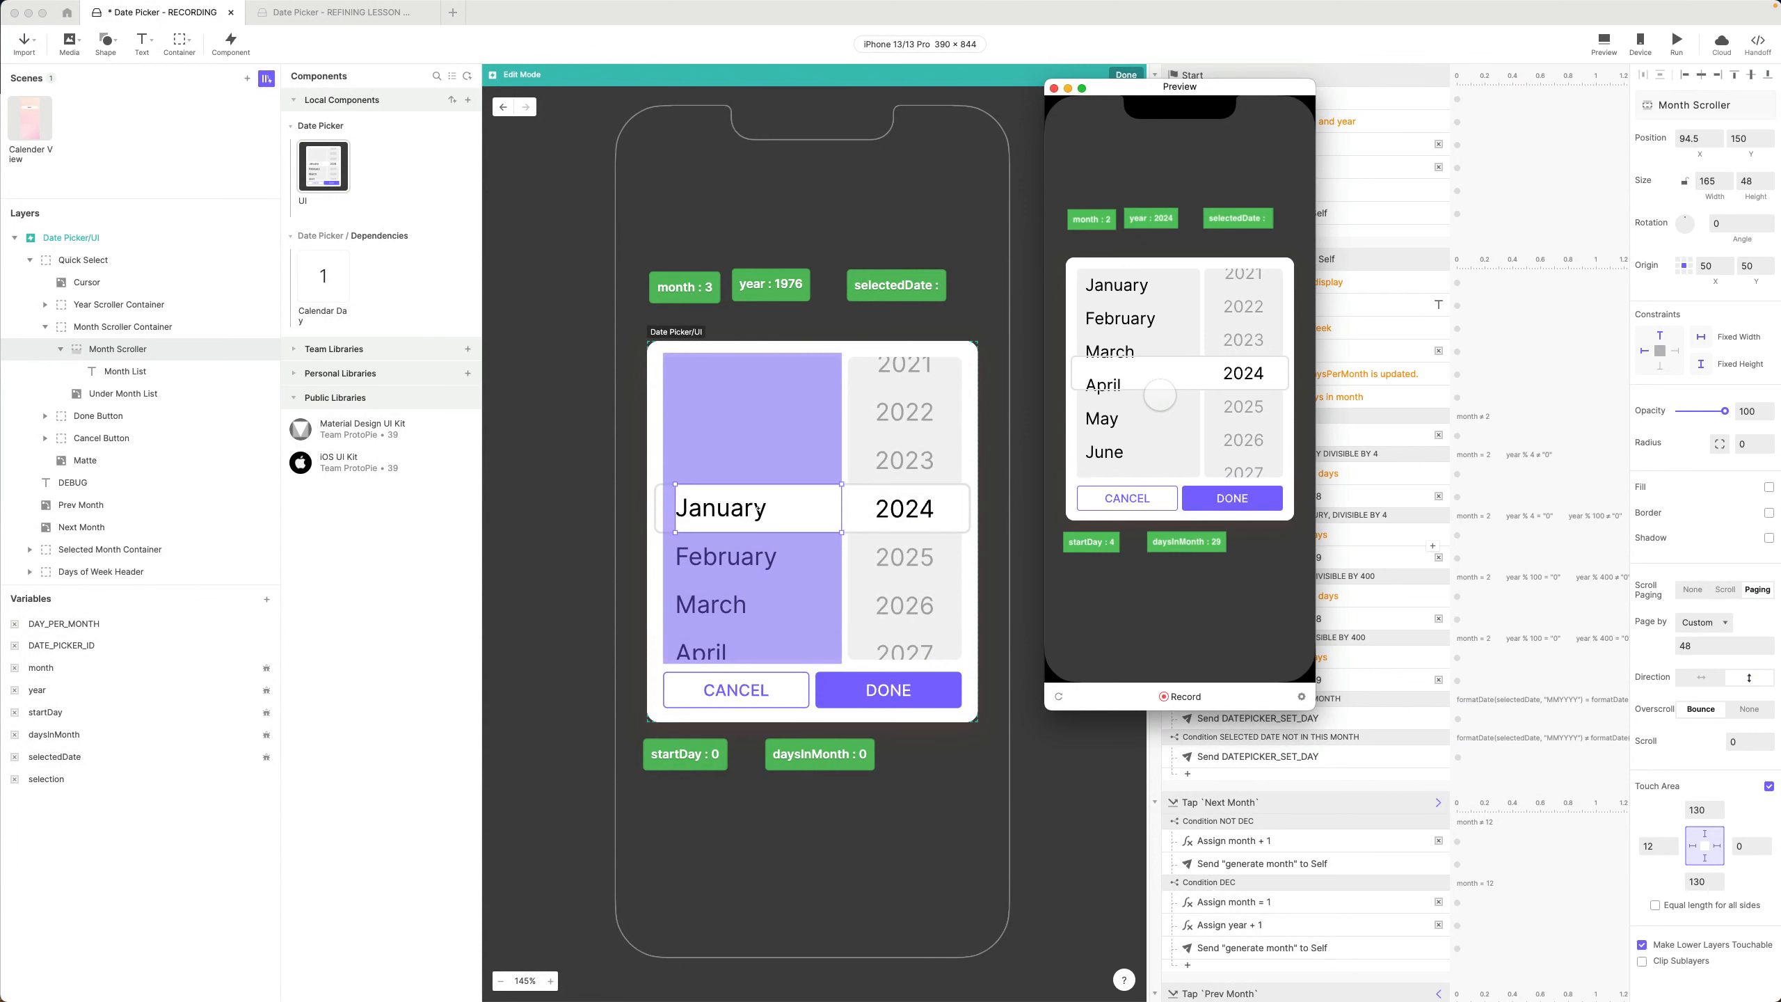
scroll(1149, 380, "down", 3)
scroll(1154, 369, "up", 2)
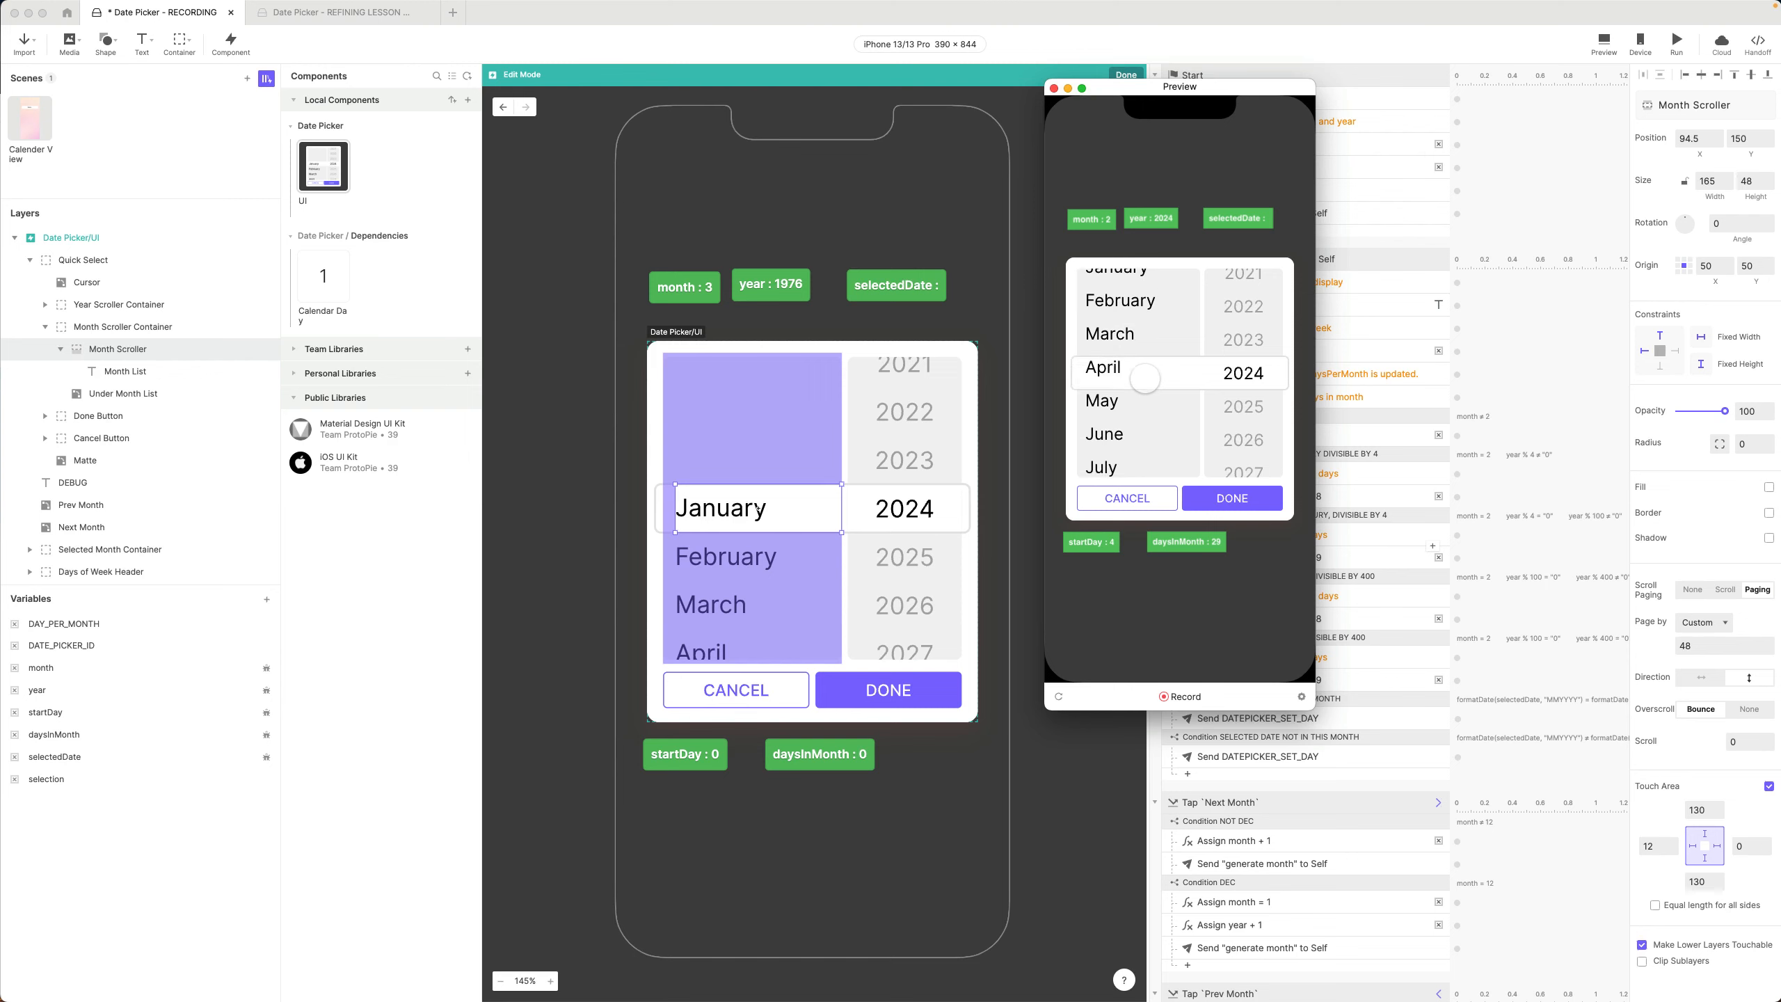
scroll(1158, 354, "up", 2)
scroll(1158, 353, "down", 5)
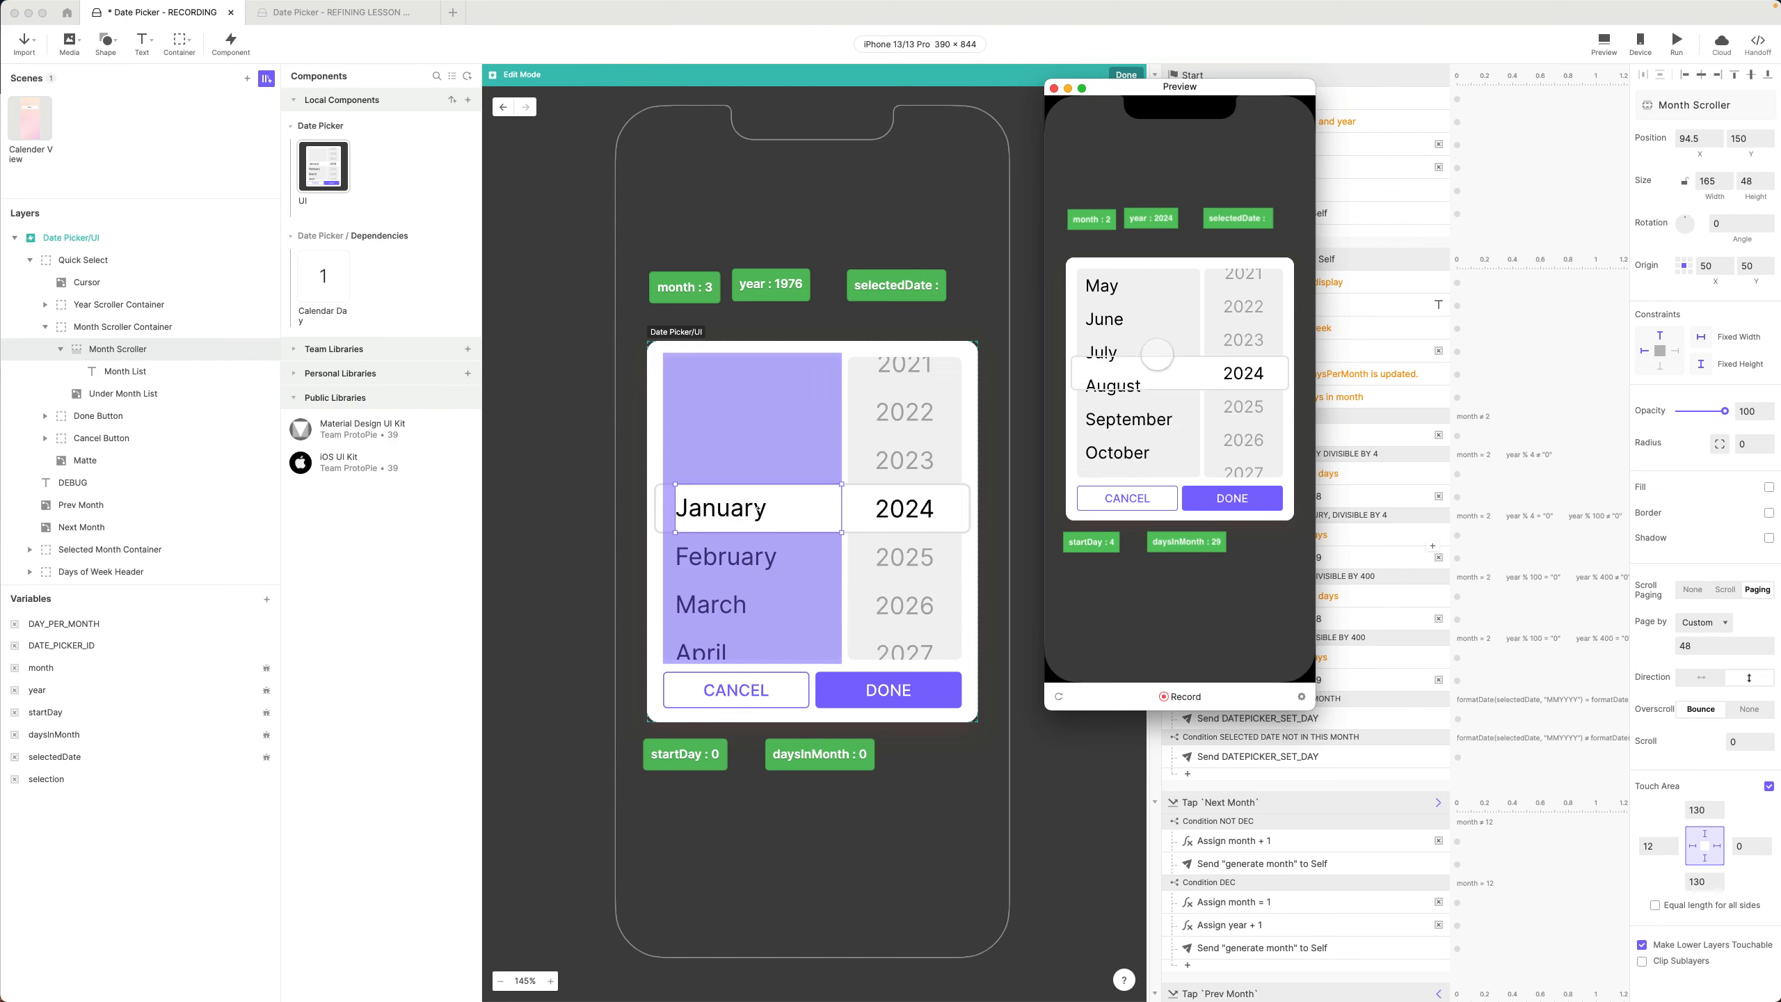
scroll(1158, 355, "up", 5)
scroll(1158, 354, "down", 5)
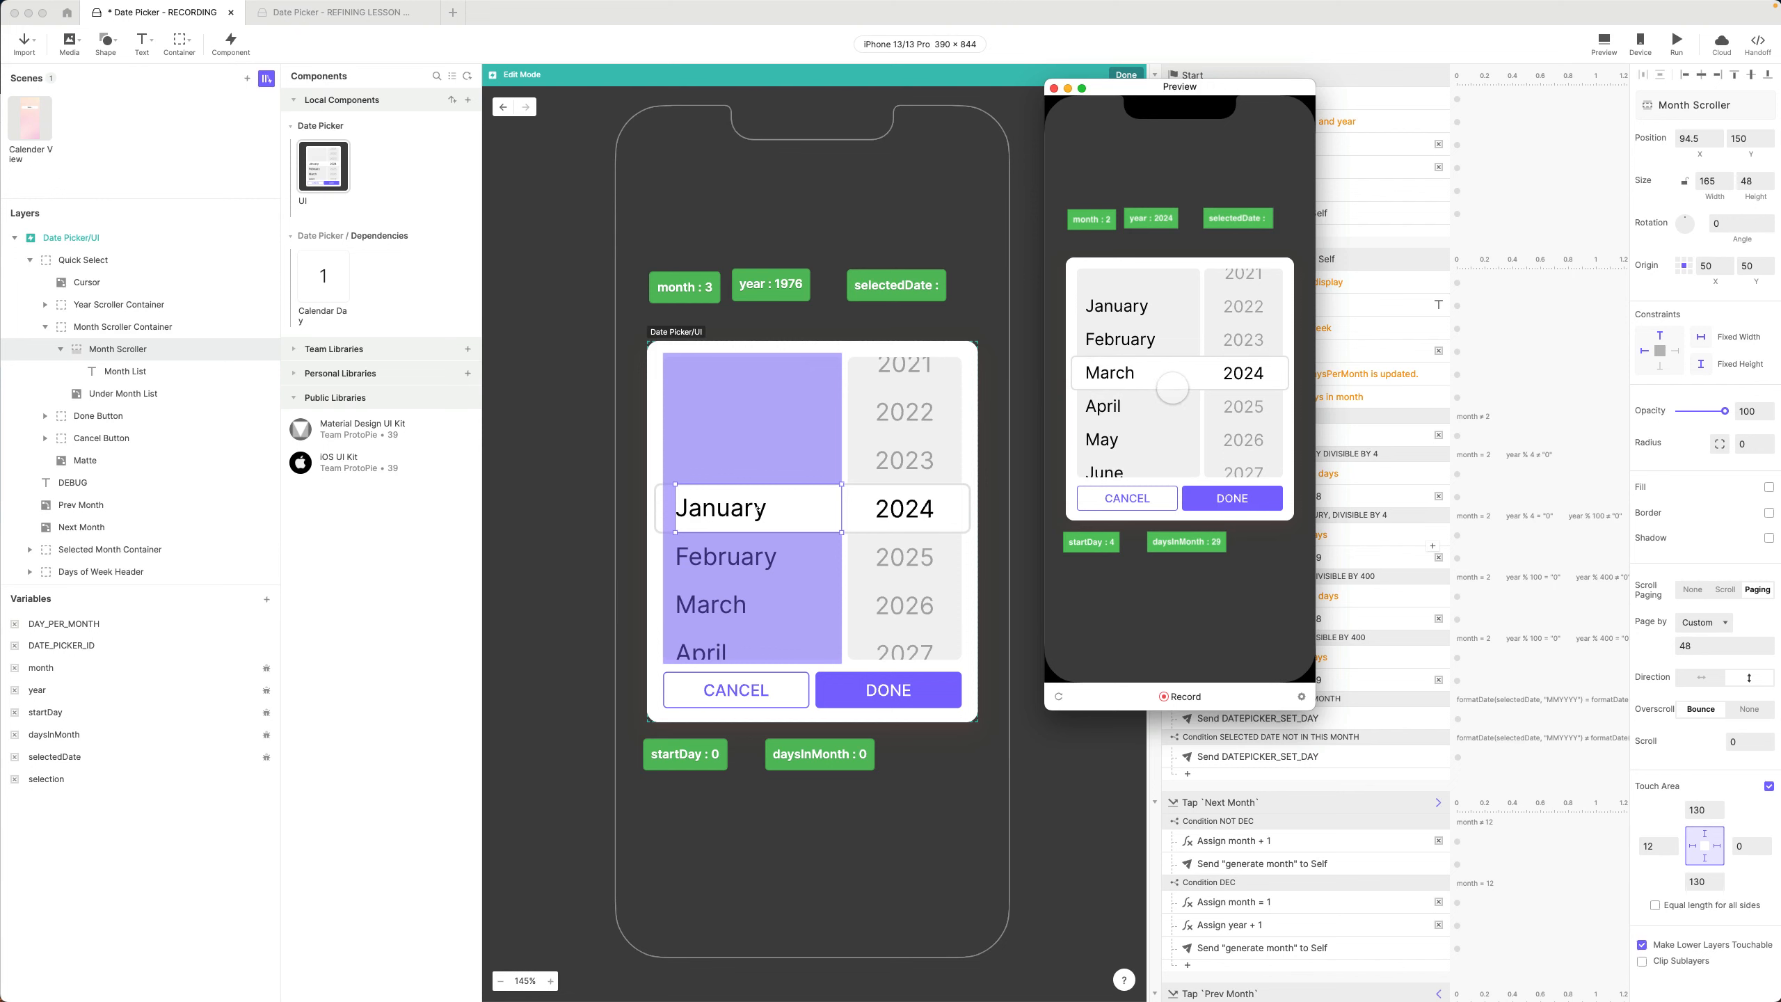
left_click_drag(1240, 87, 1011, 169)
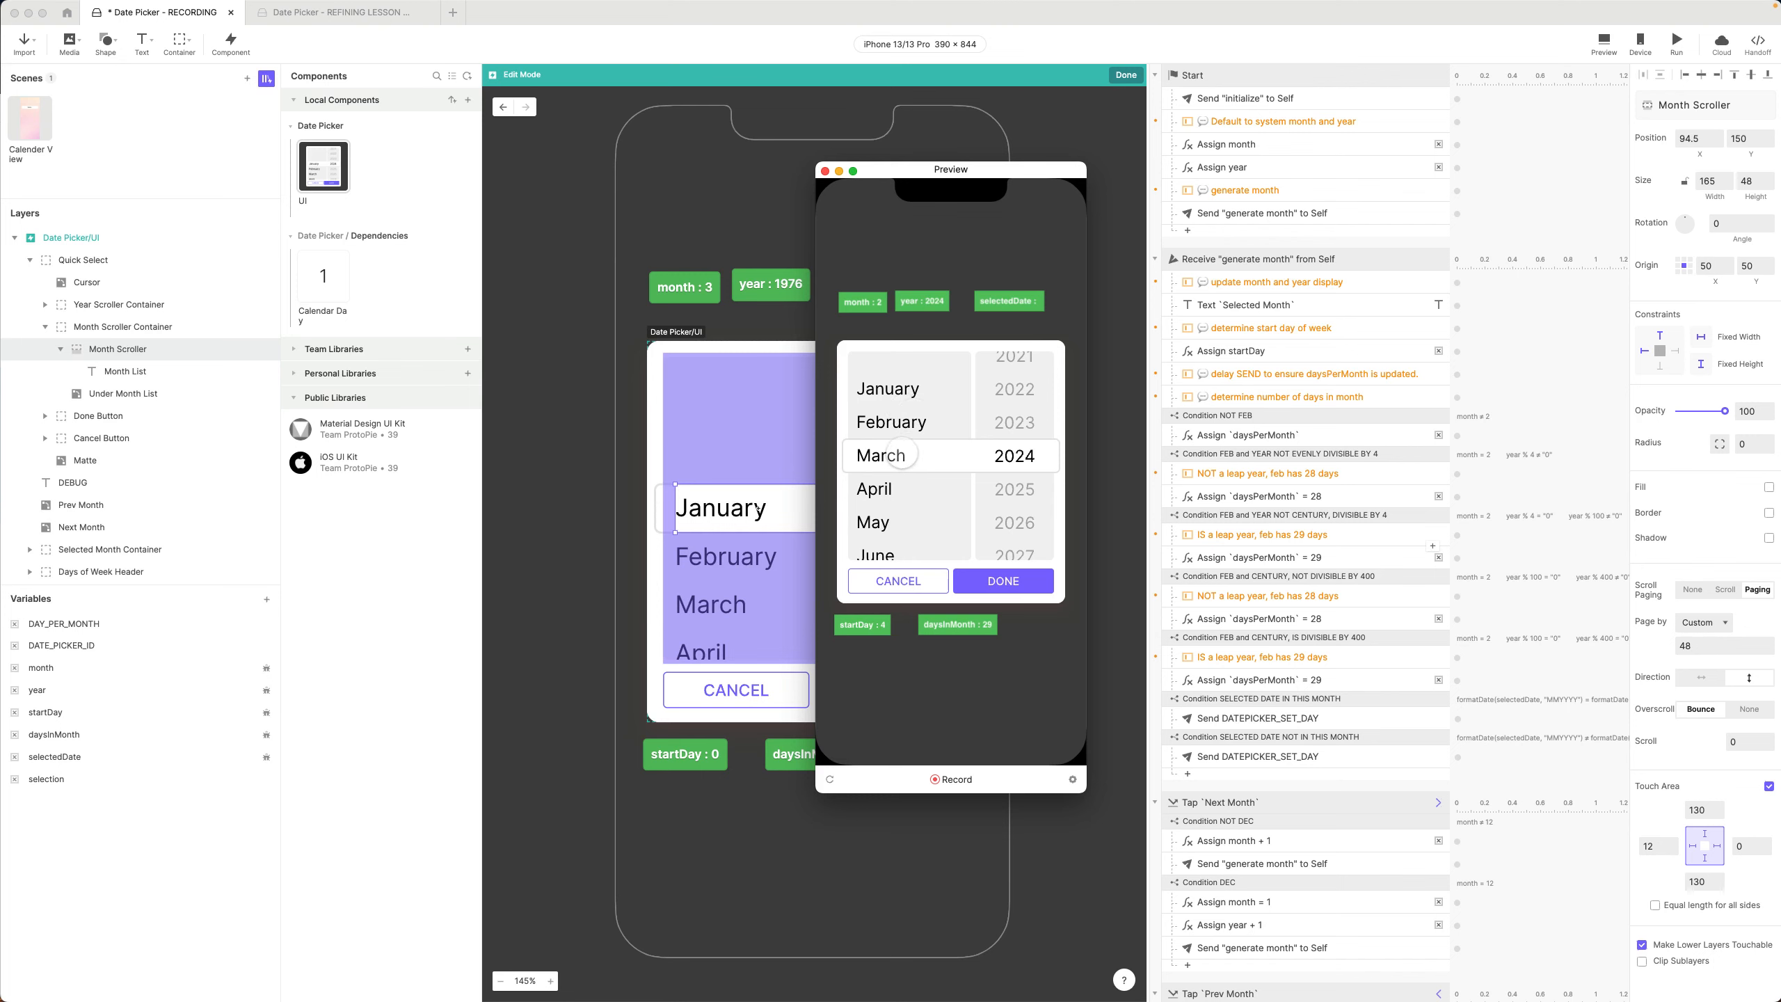
scroll(905, 457, "down", 3)
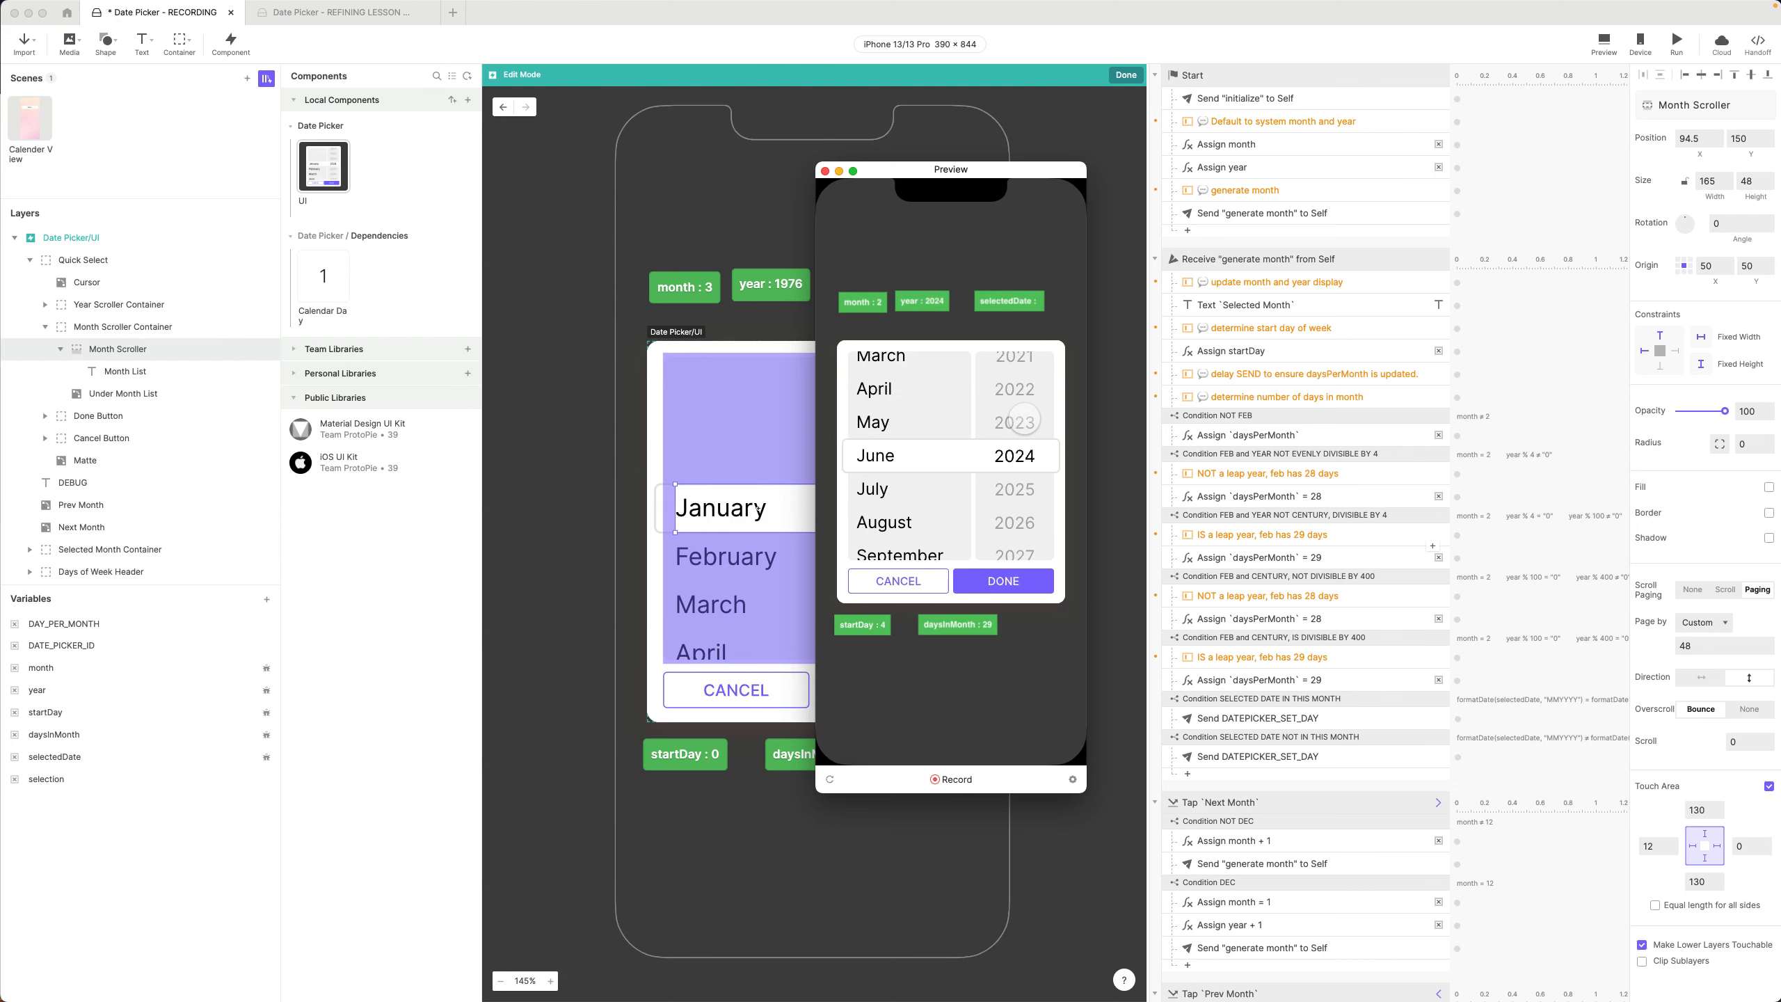
Switch to the Figma design and compare the fill opacity of the January and February texts in Quick Select
key("super+Tab")
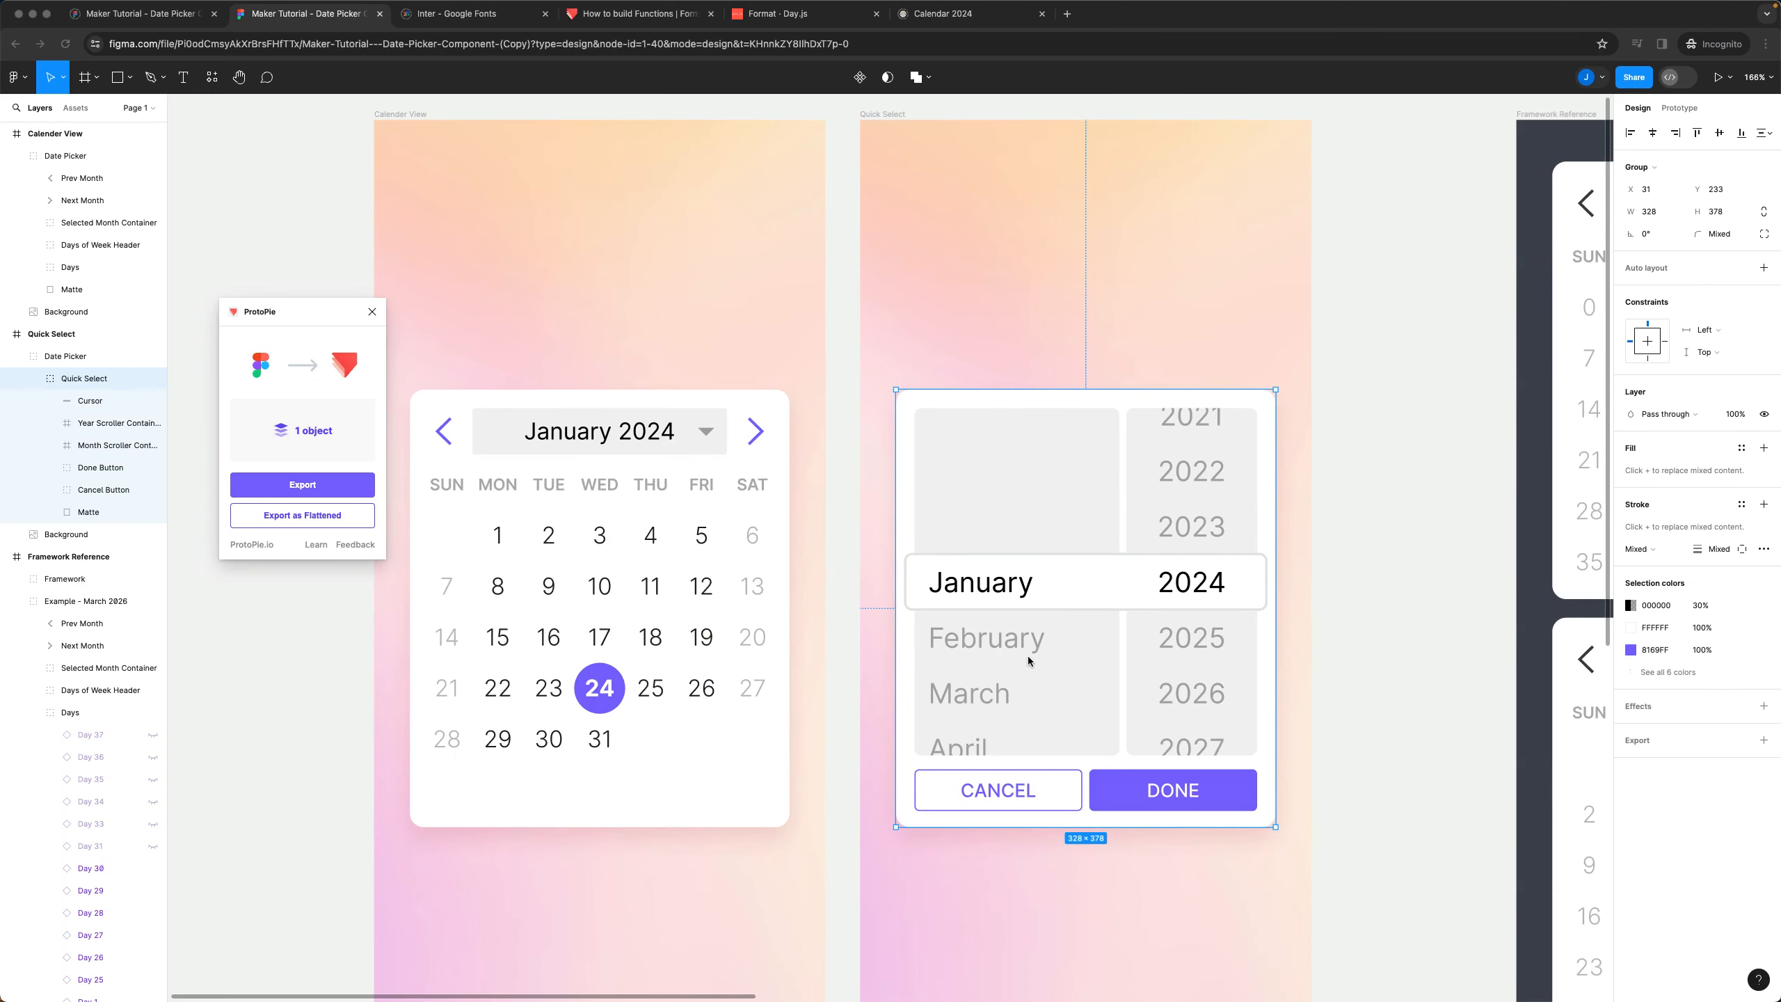
double_click(978, 643)
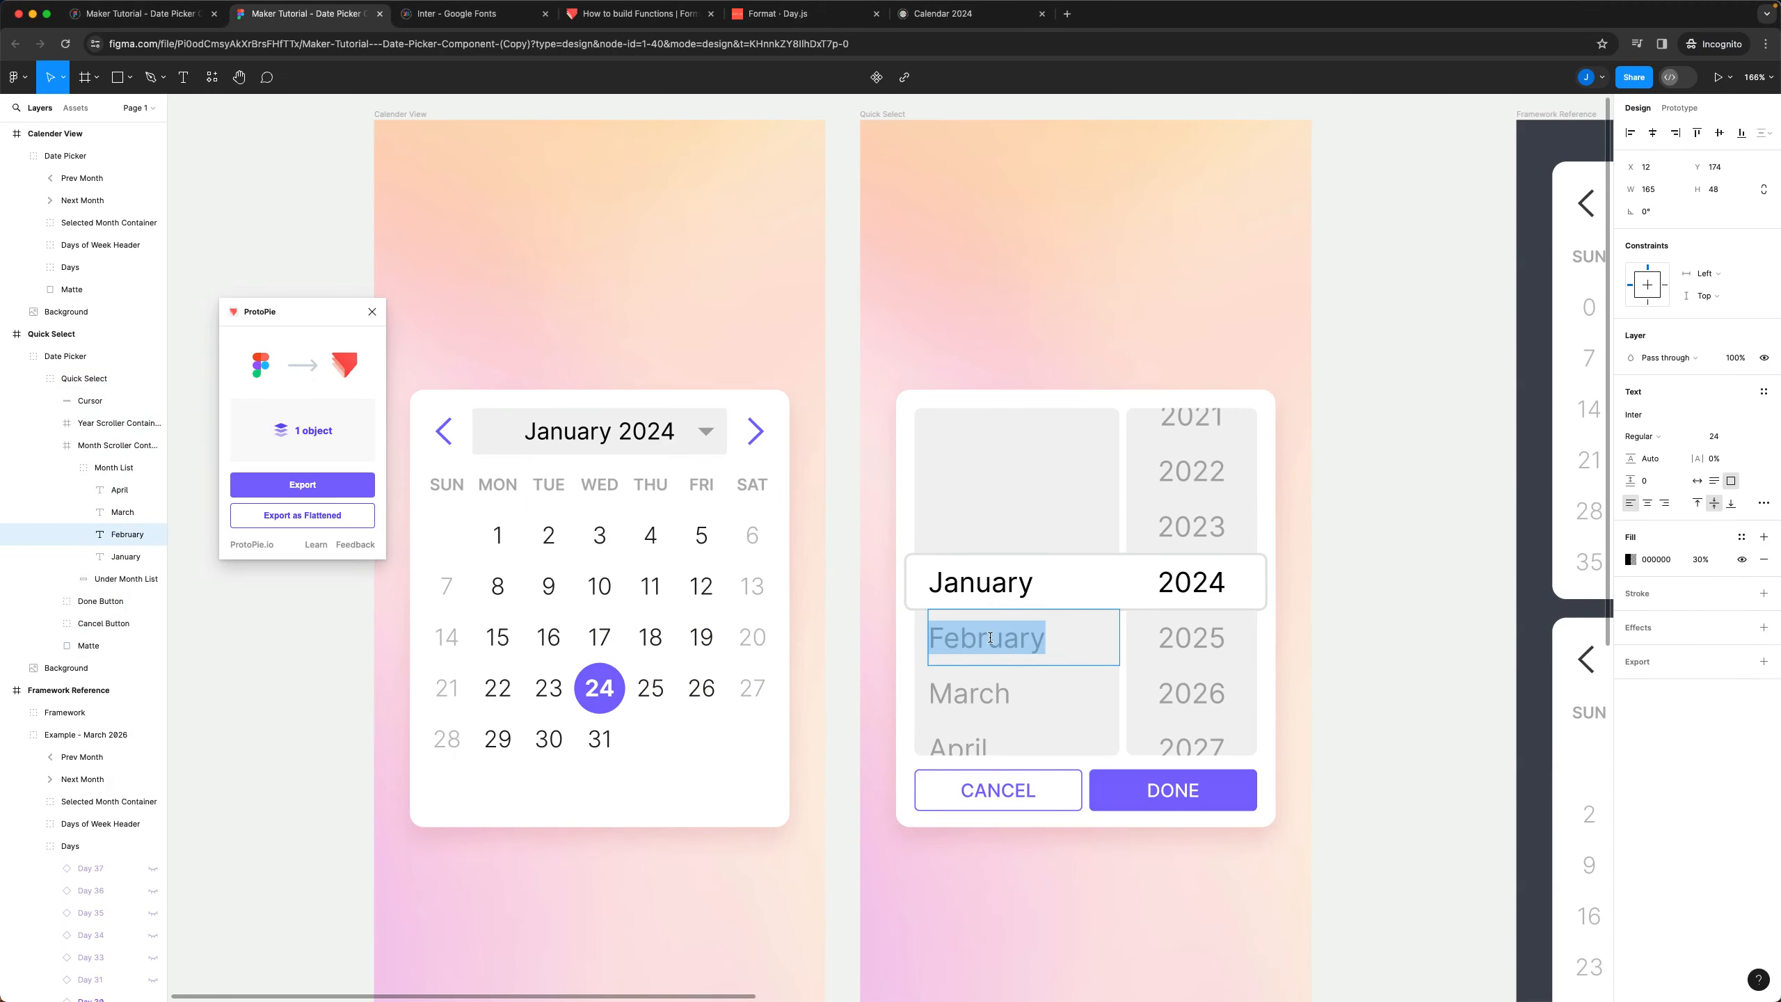
left_click(989, 638)
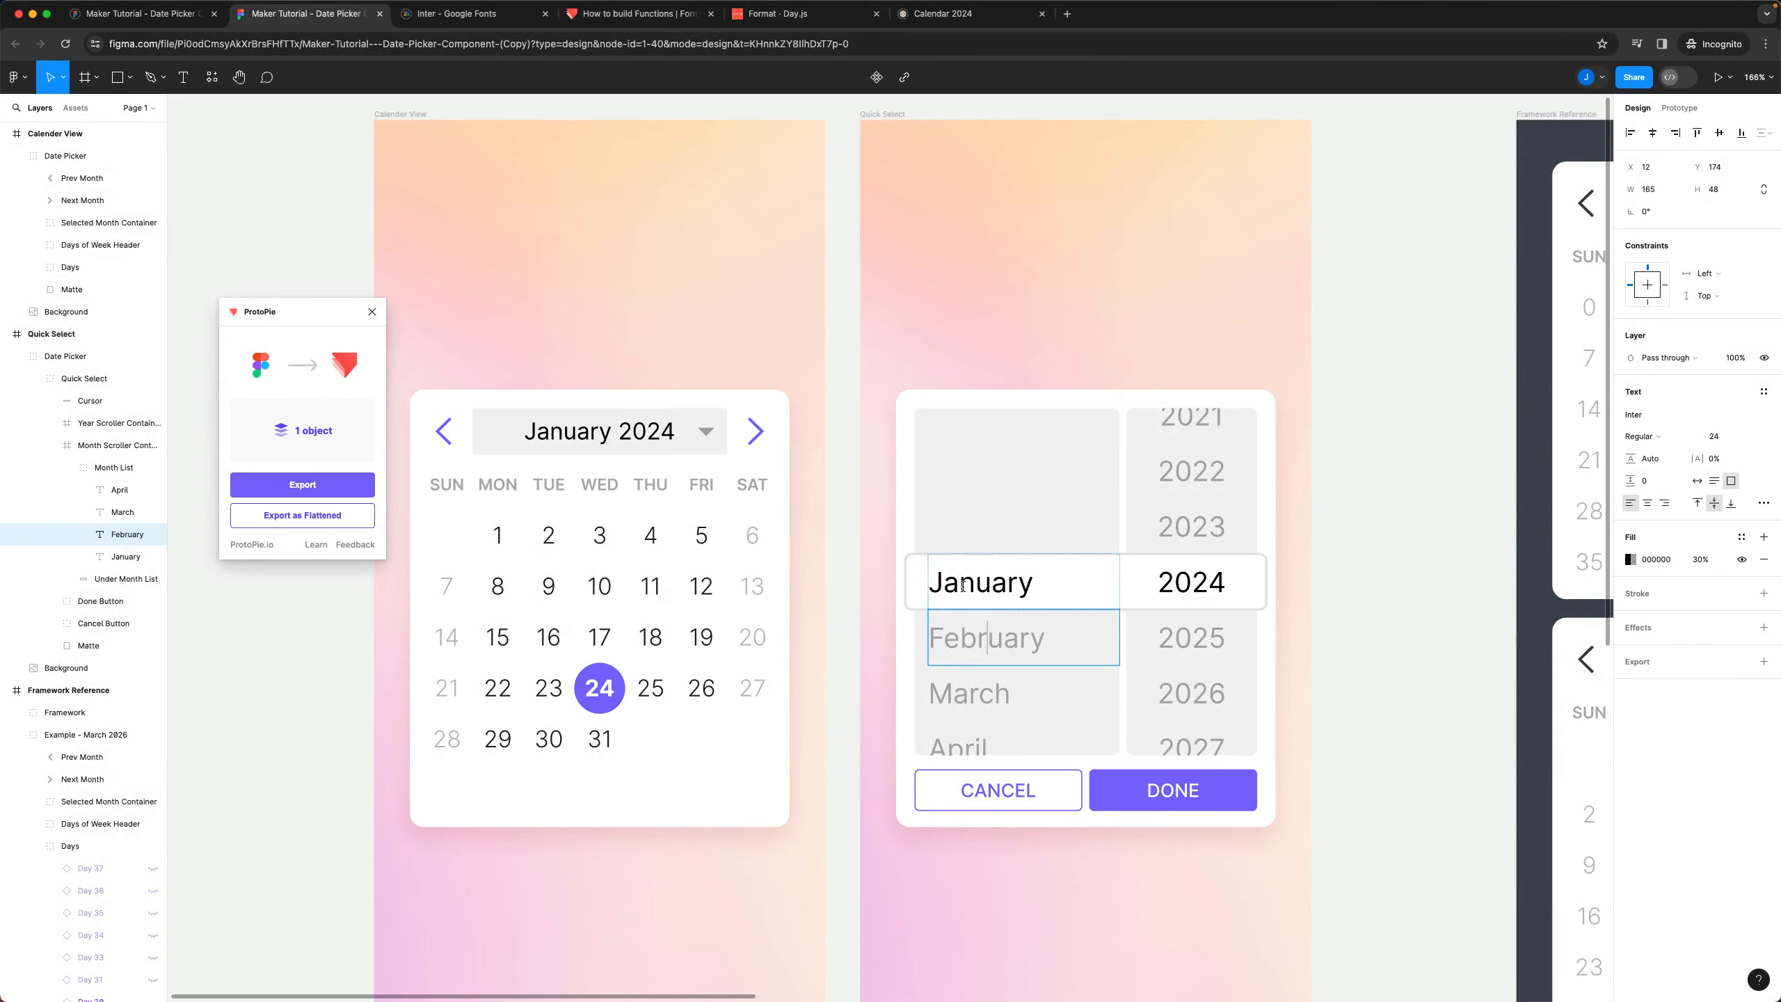
left_click(961, 585)
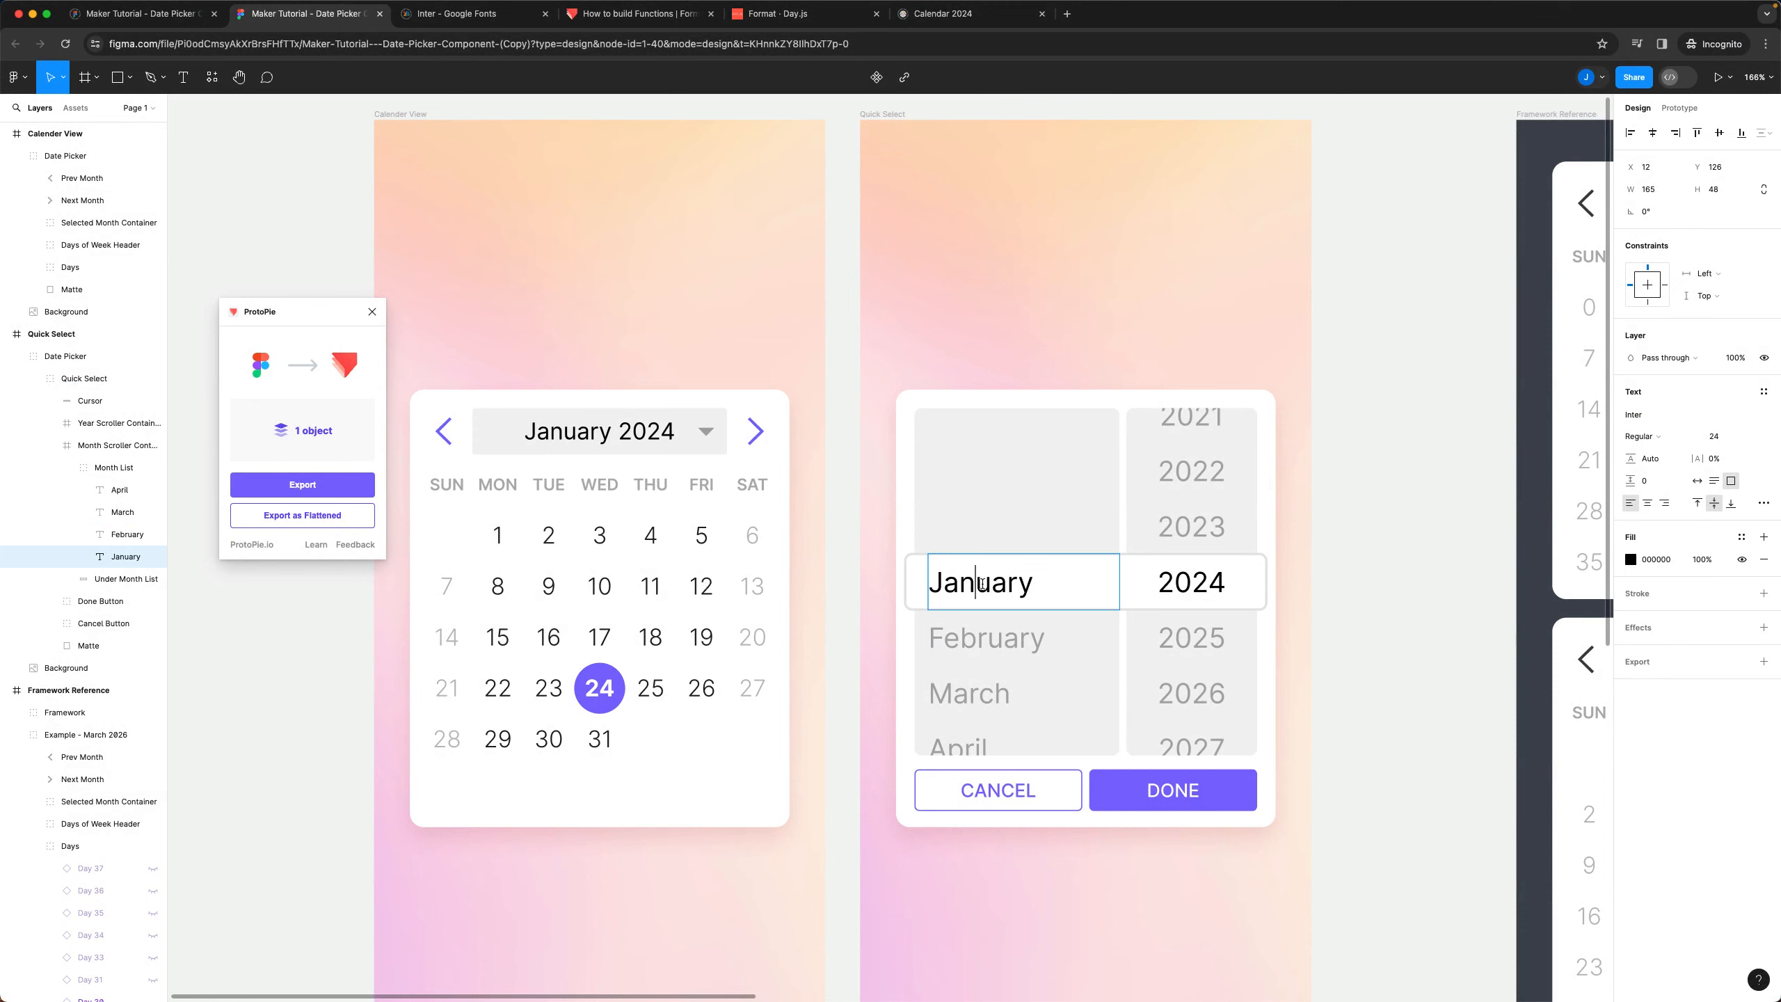
double_click(980, 584)
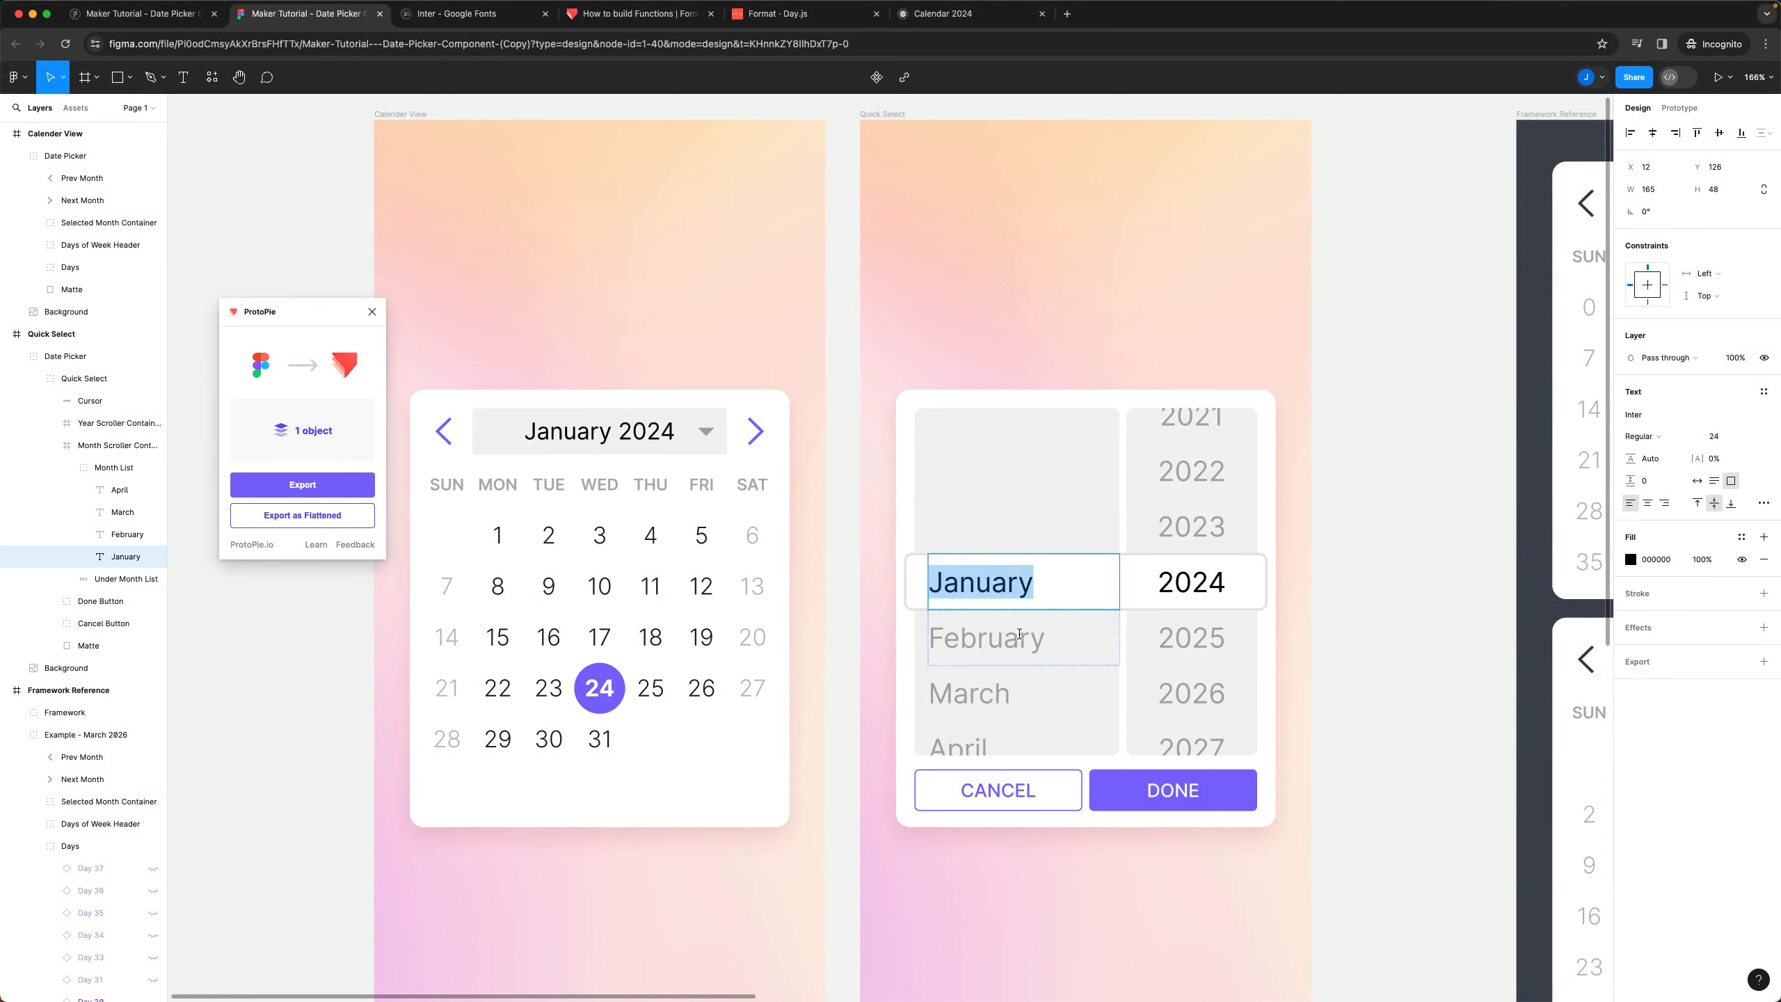
key("Escape")
key("shift+Tab")
key("Return")
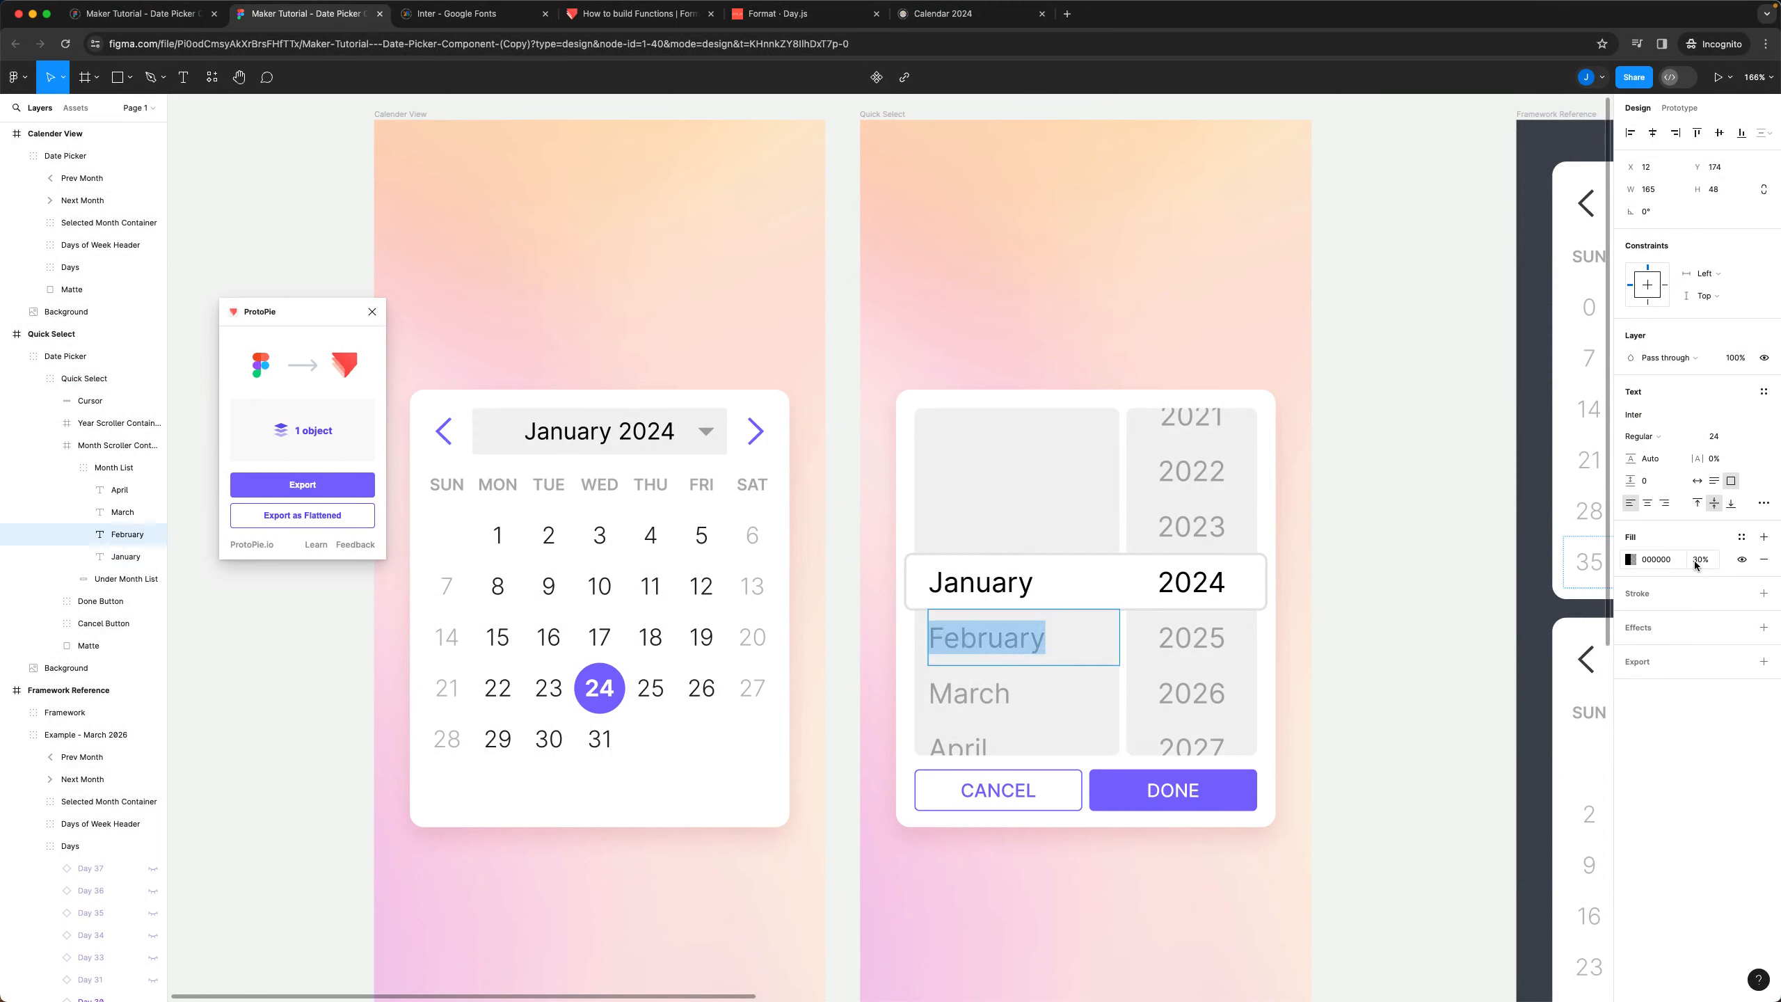
key("Escape")
left_click(1405, 588)
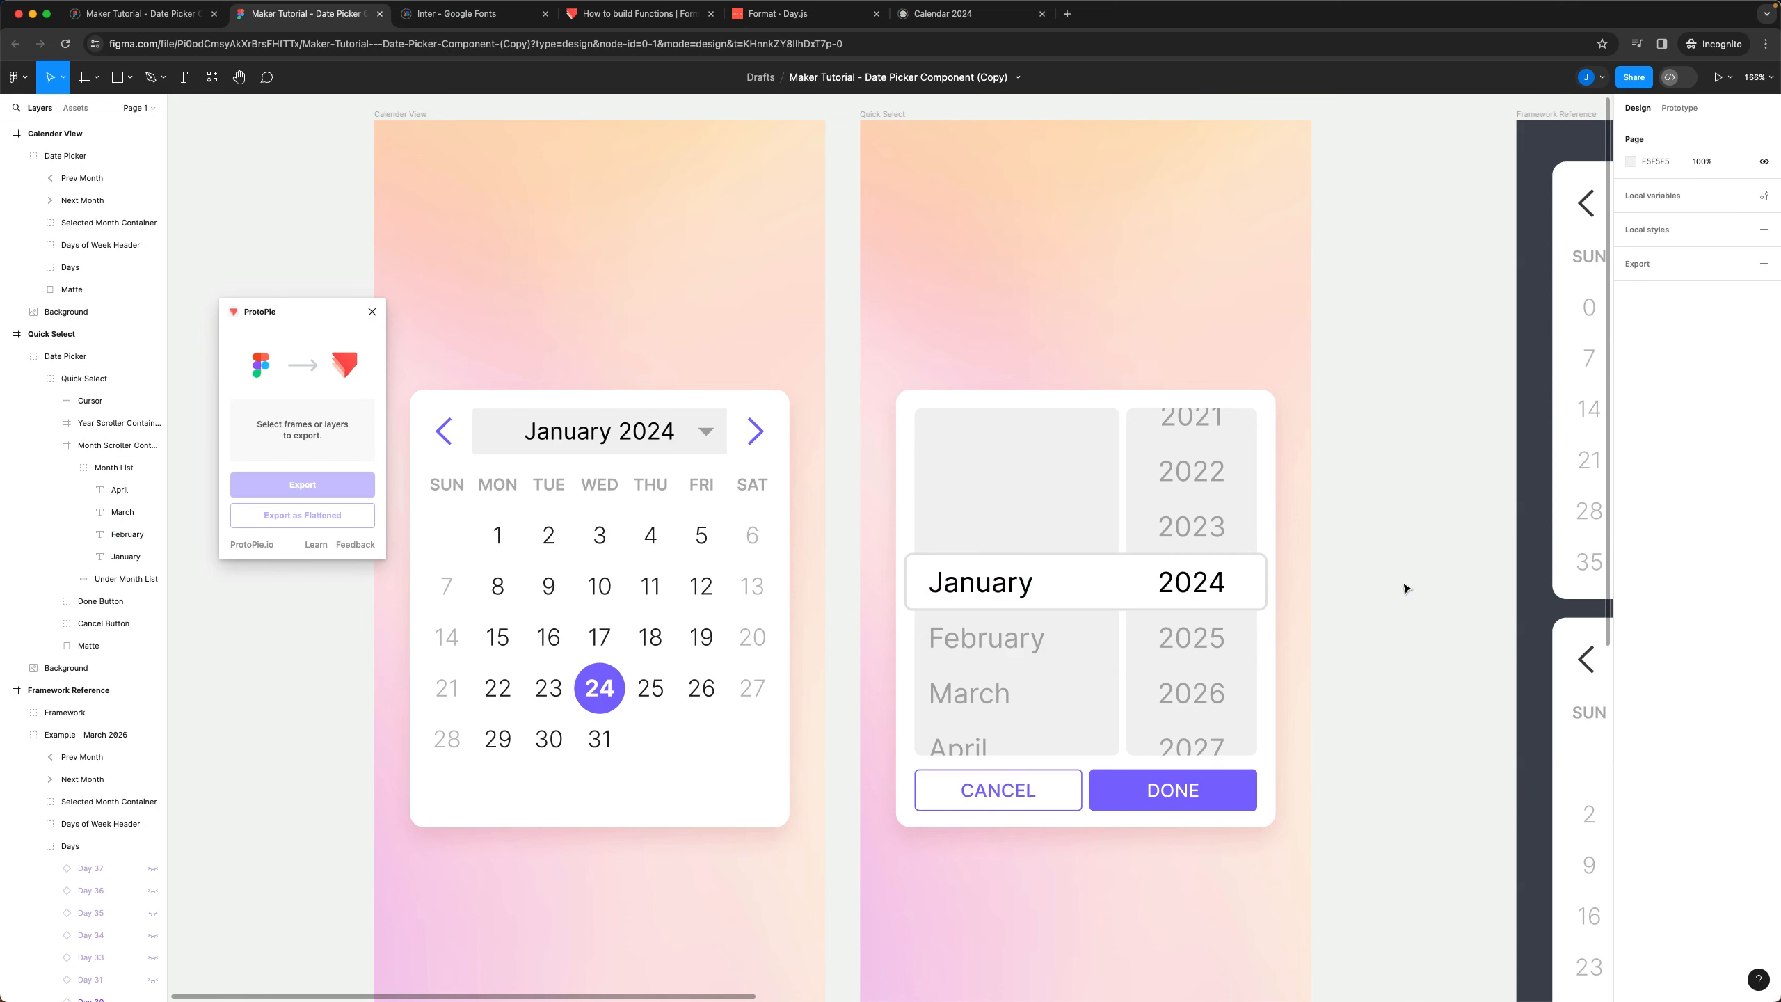
Switch back to ProtoPie, scroll the previewed month list to compare its text shading, and close the preview
key("super+Tab")
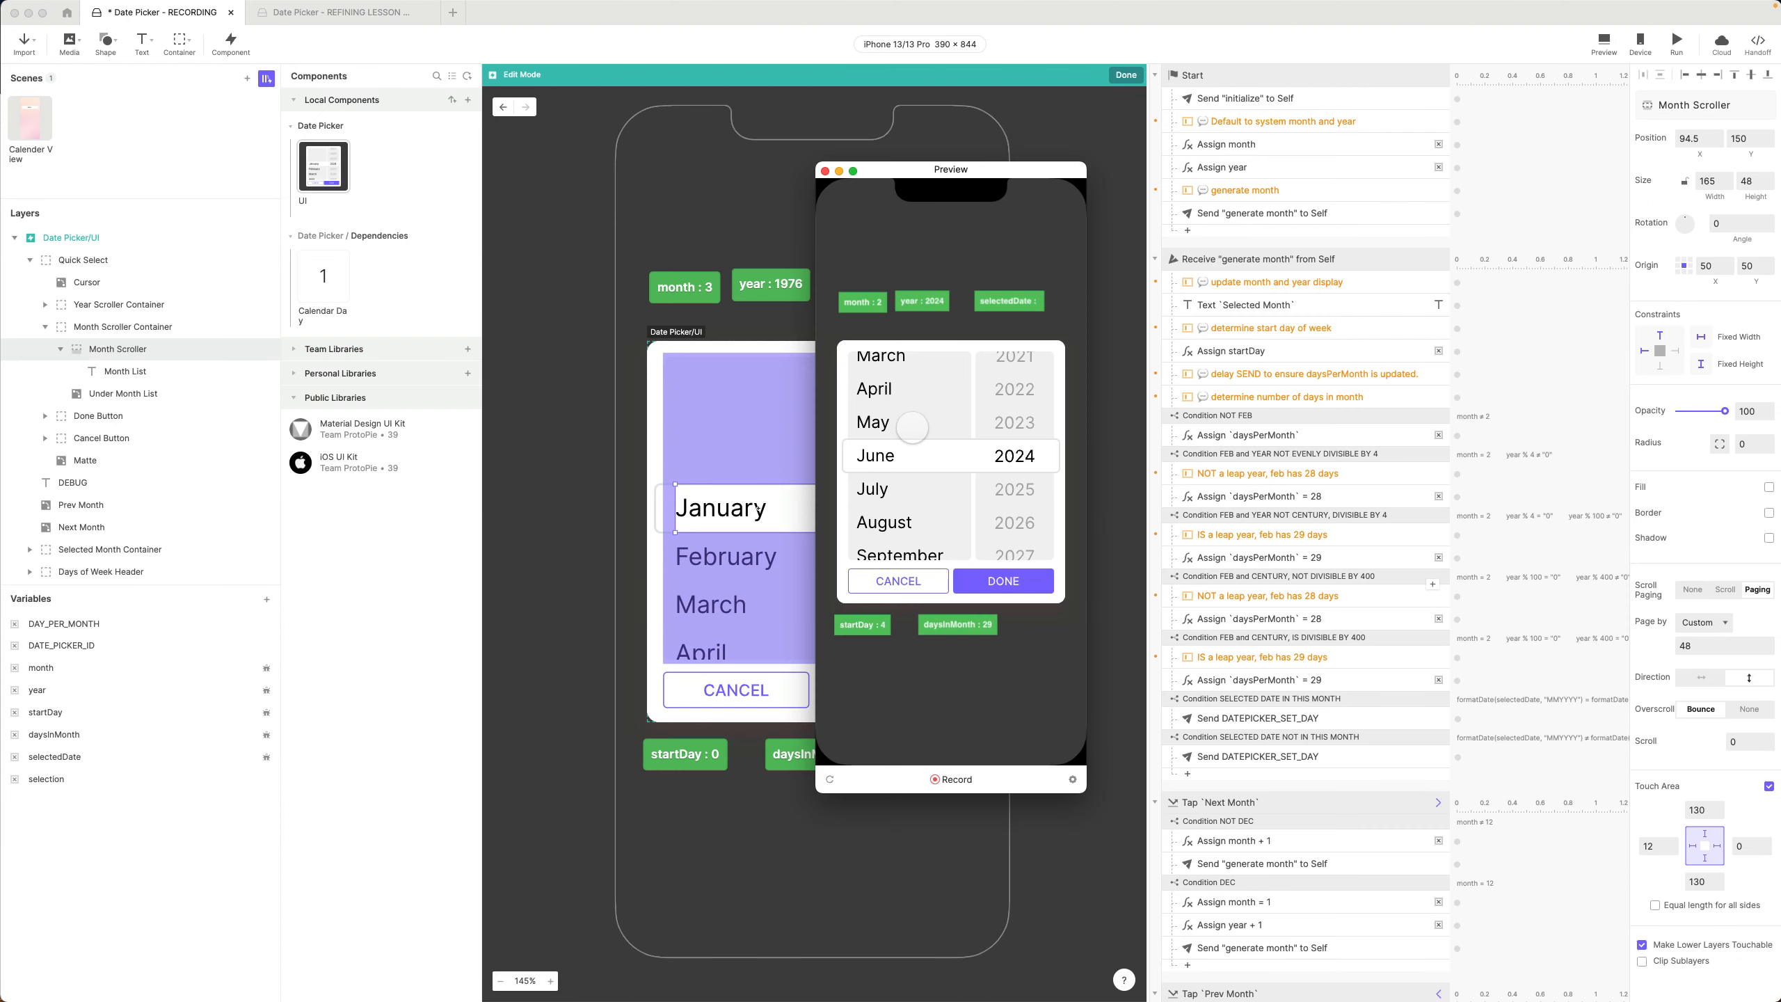
scroll(917, 425, "up", 2)
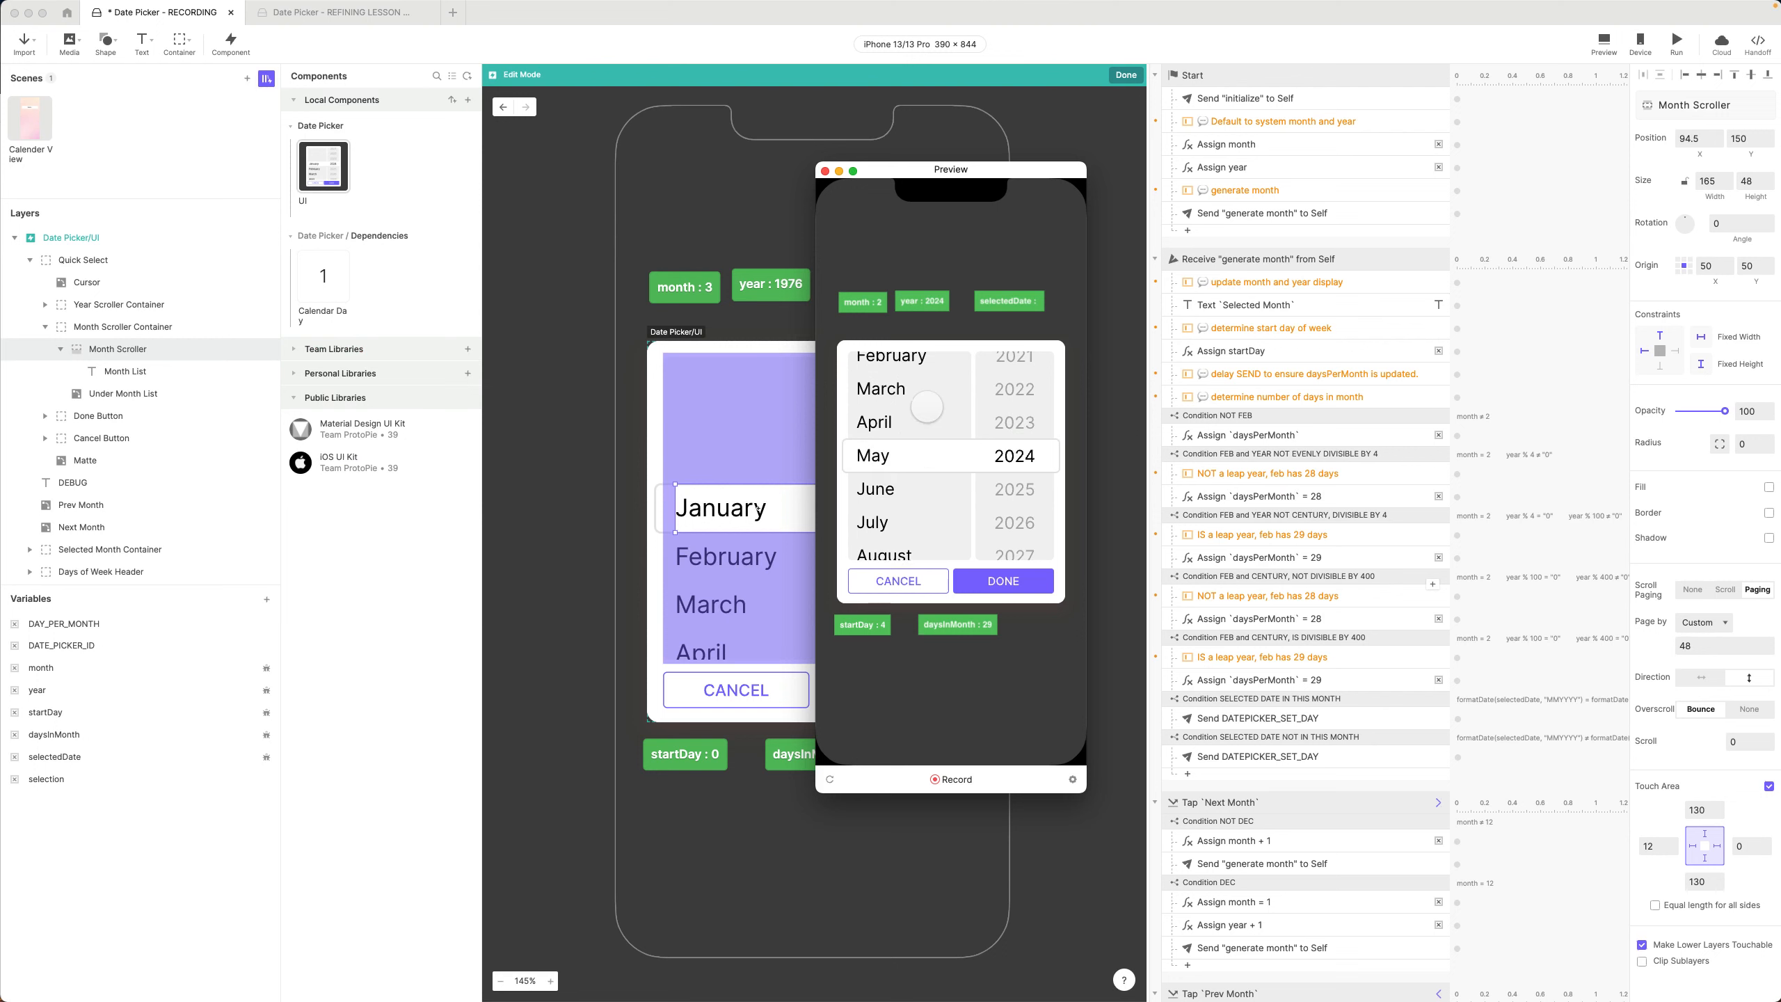
scroll(912, 462, "up", 1)
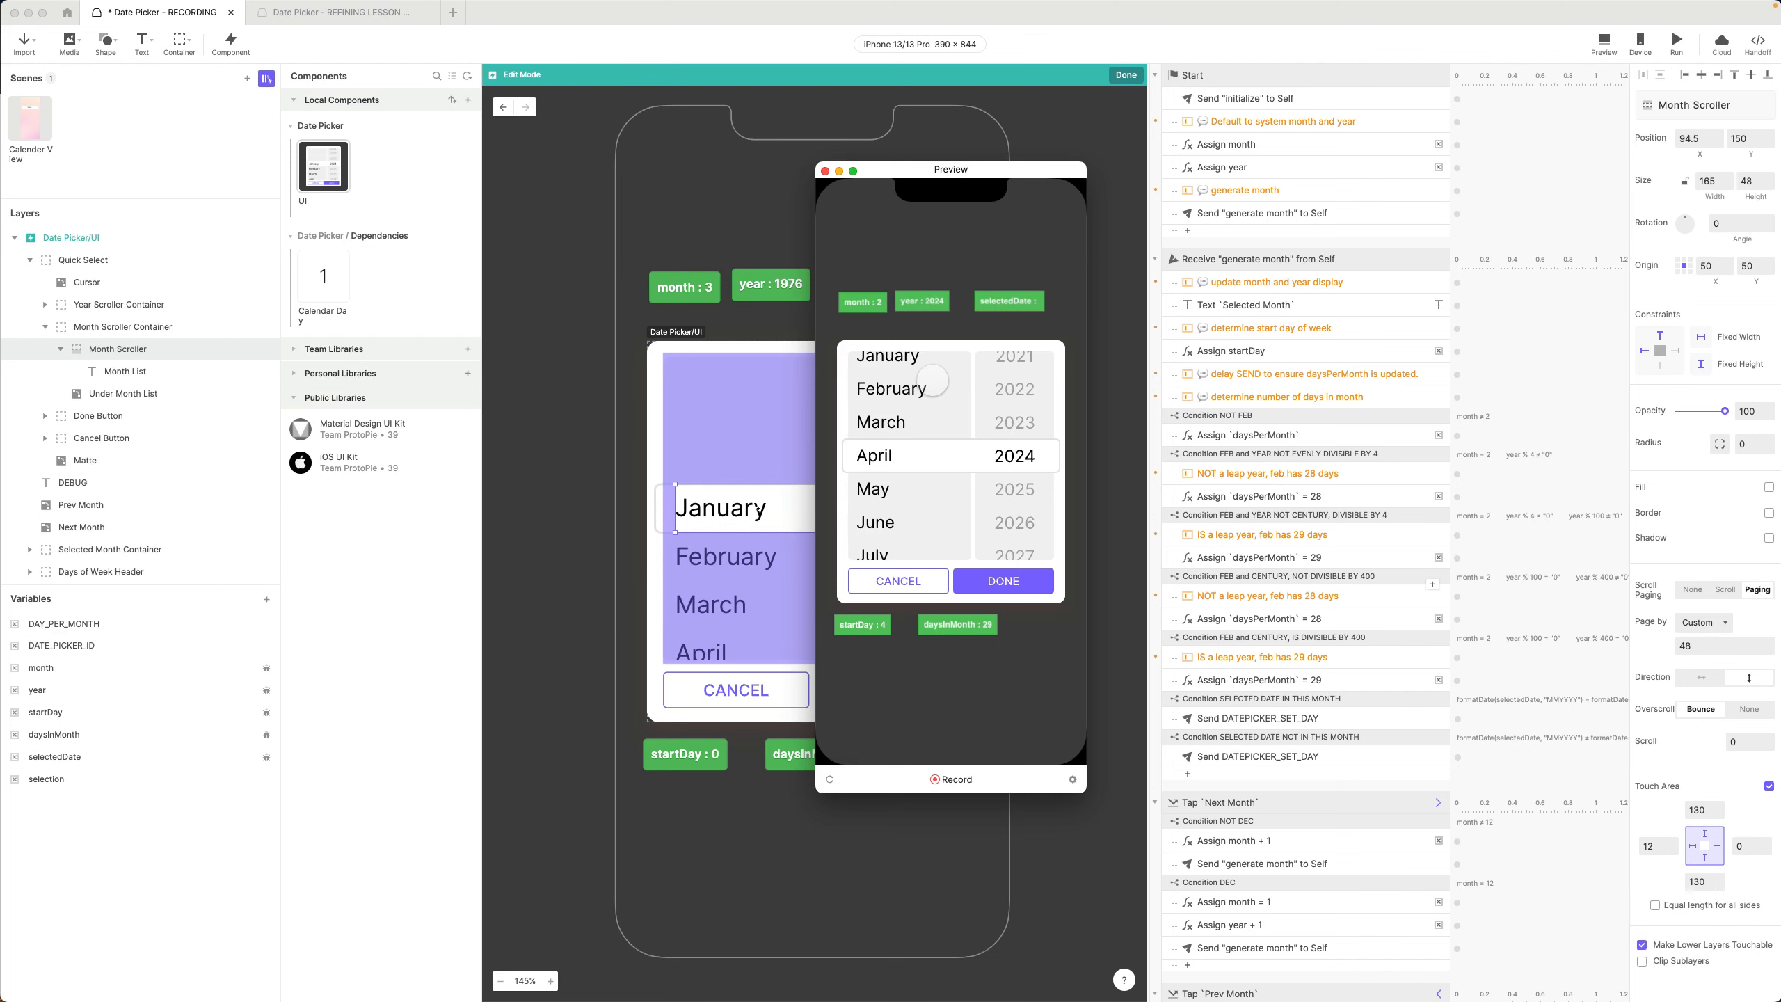
left_click(824, 170)
left_click(1102, 443)
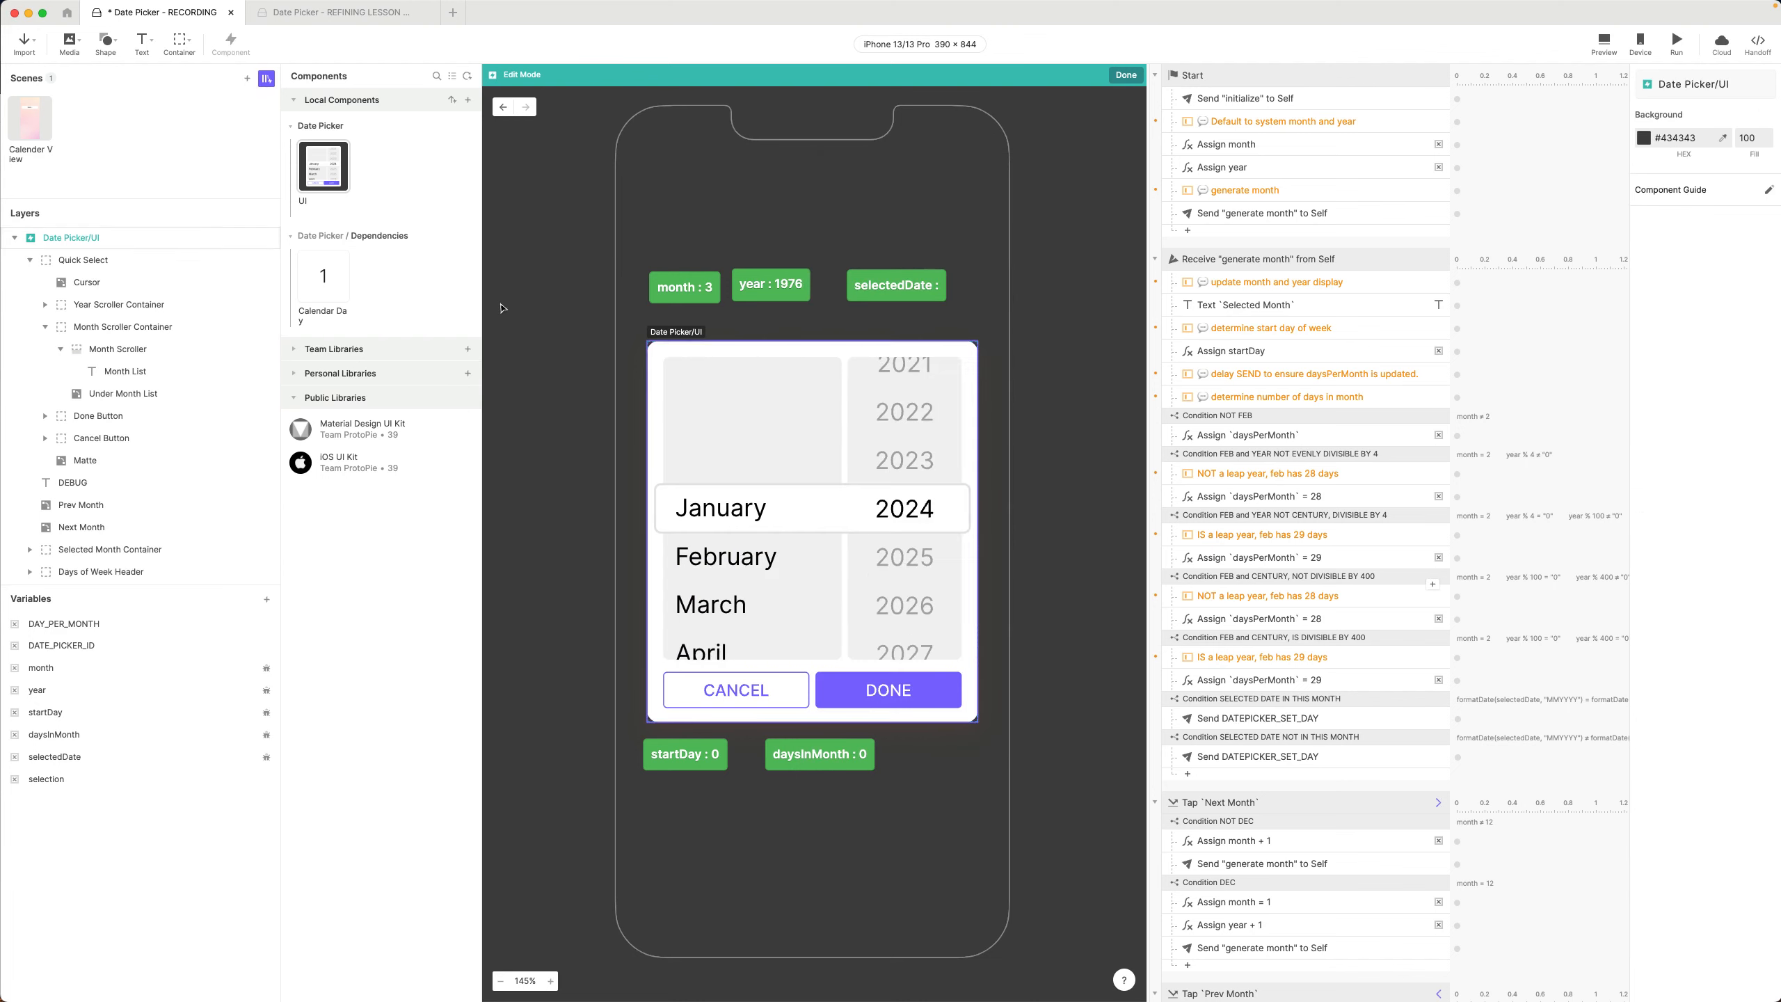
Draw a rectangle about 176 × 128 over the months below the cursor row
left_click(106, 40)
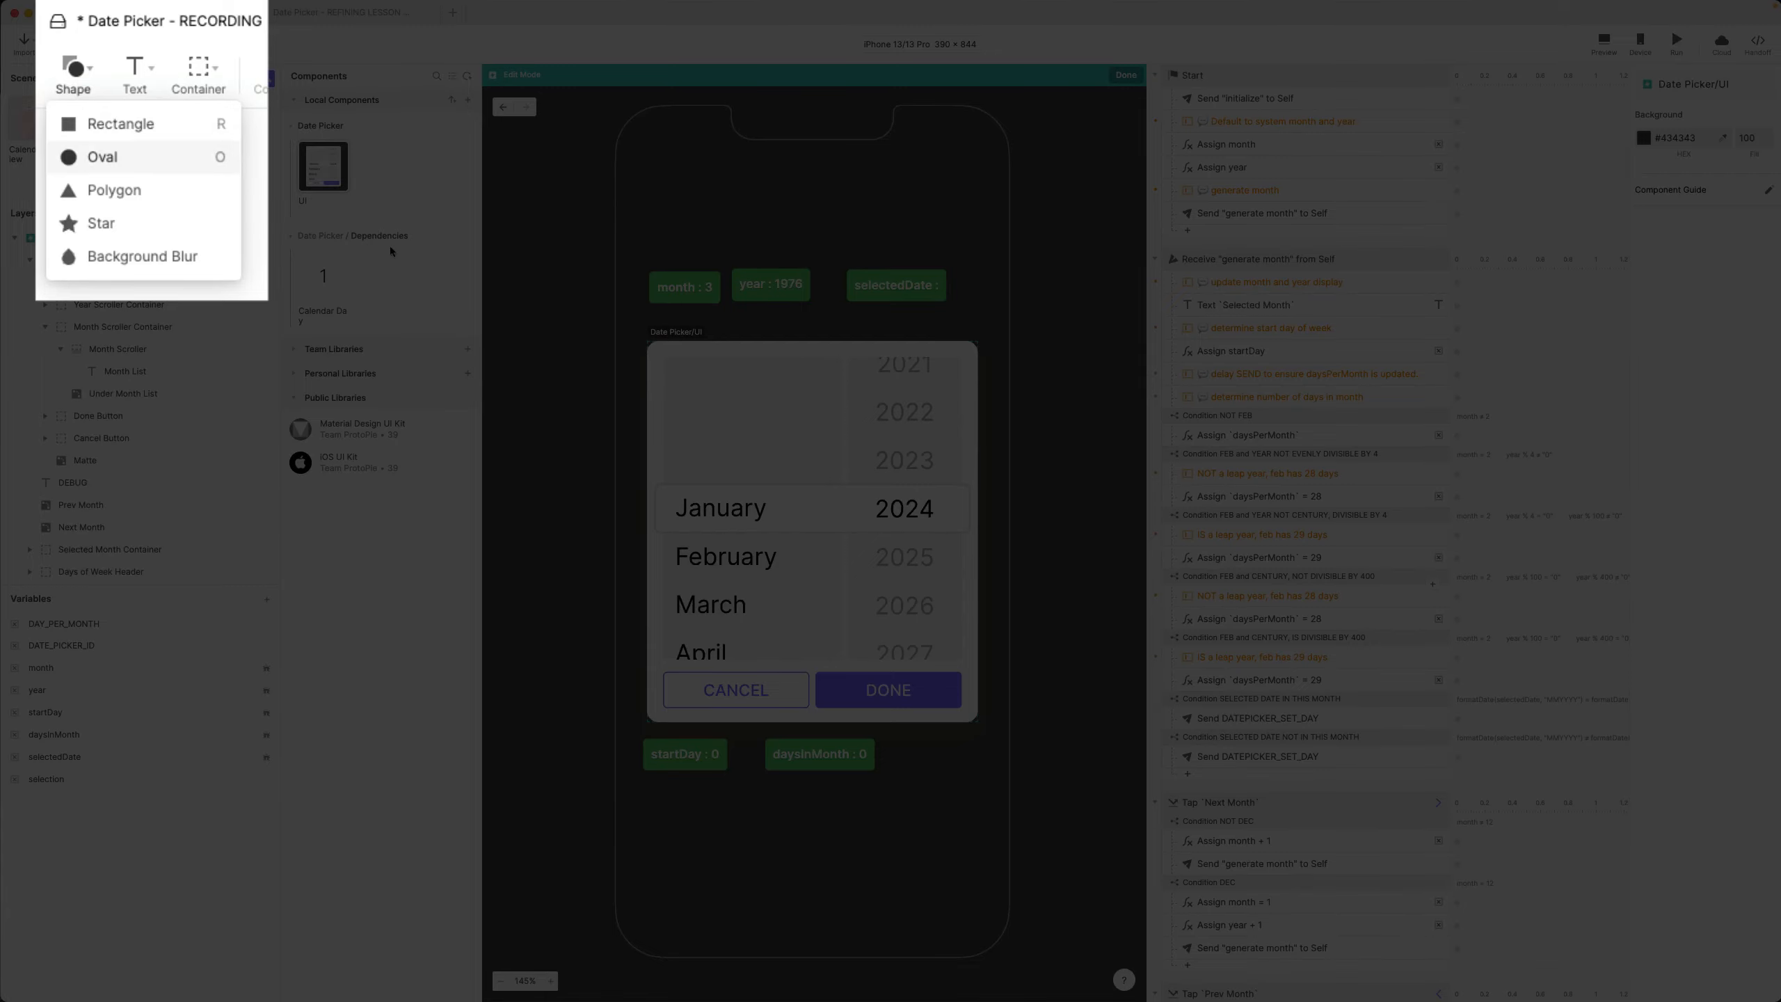
left_click(112, 124)
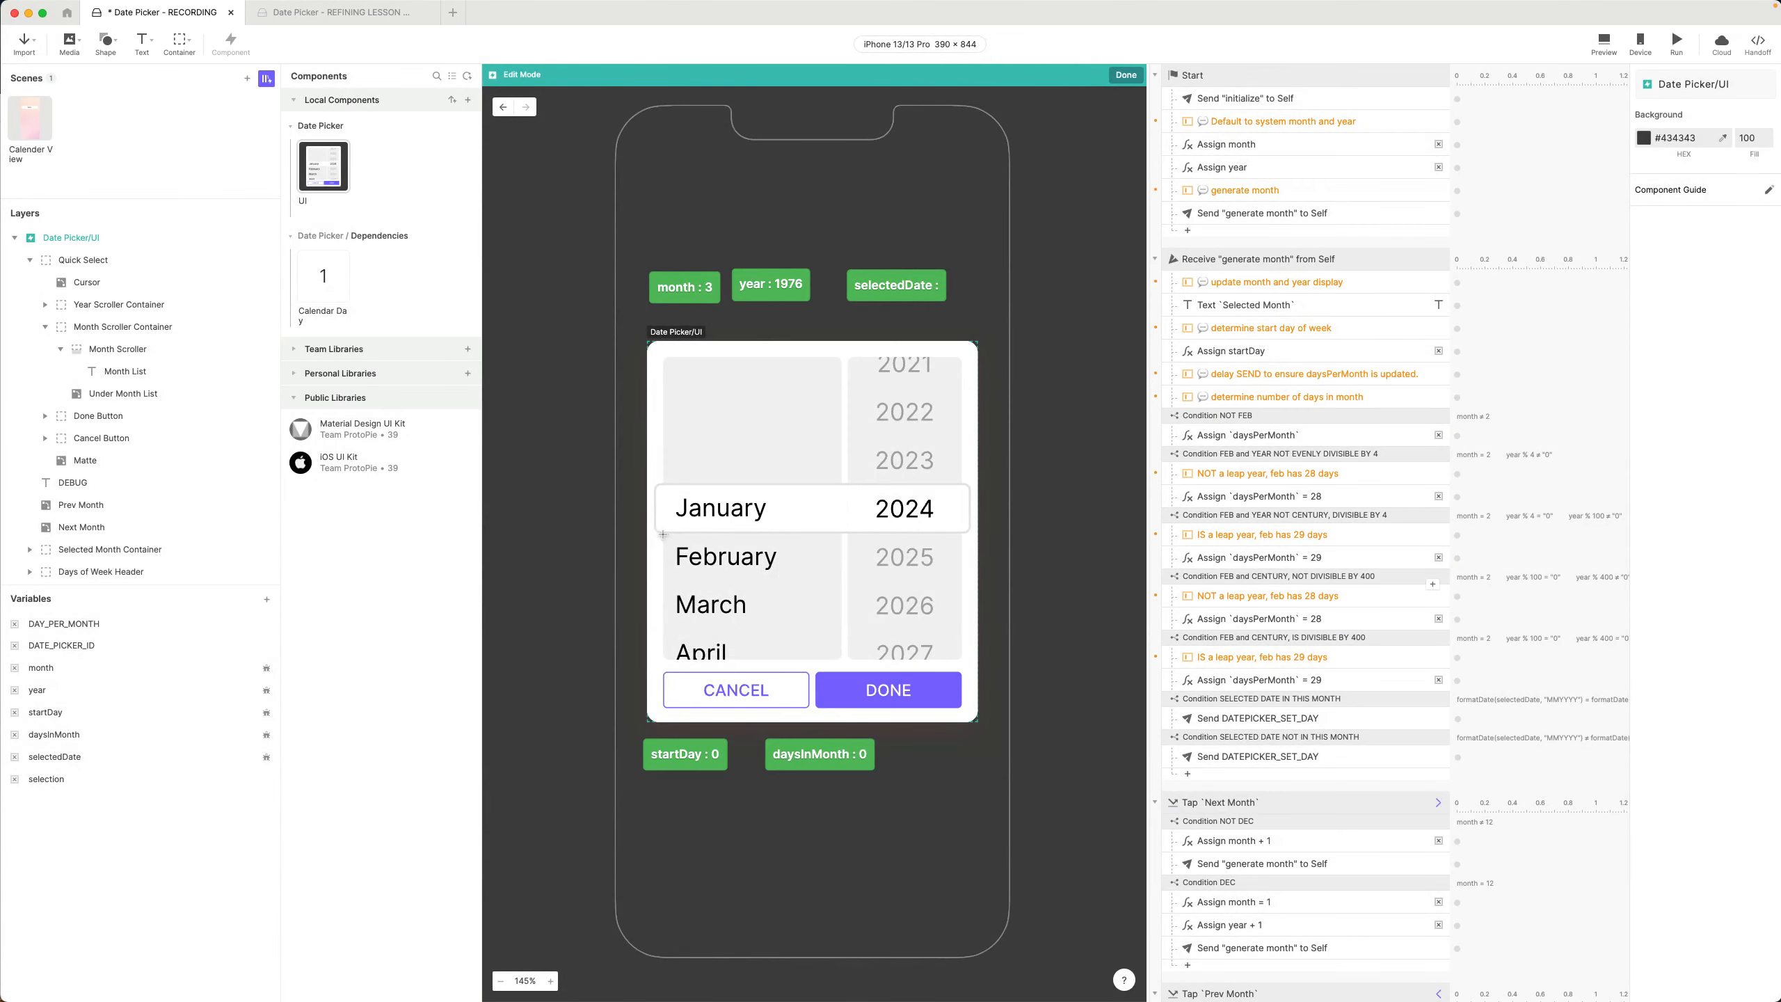
left_click_drag(662, 534, 841, 660)
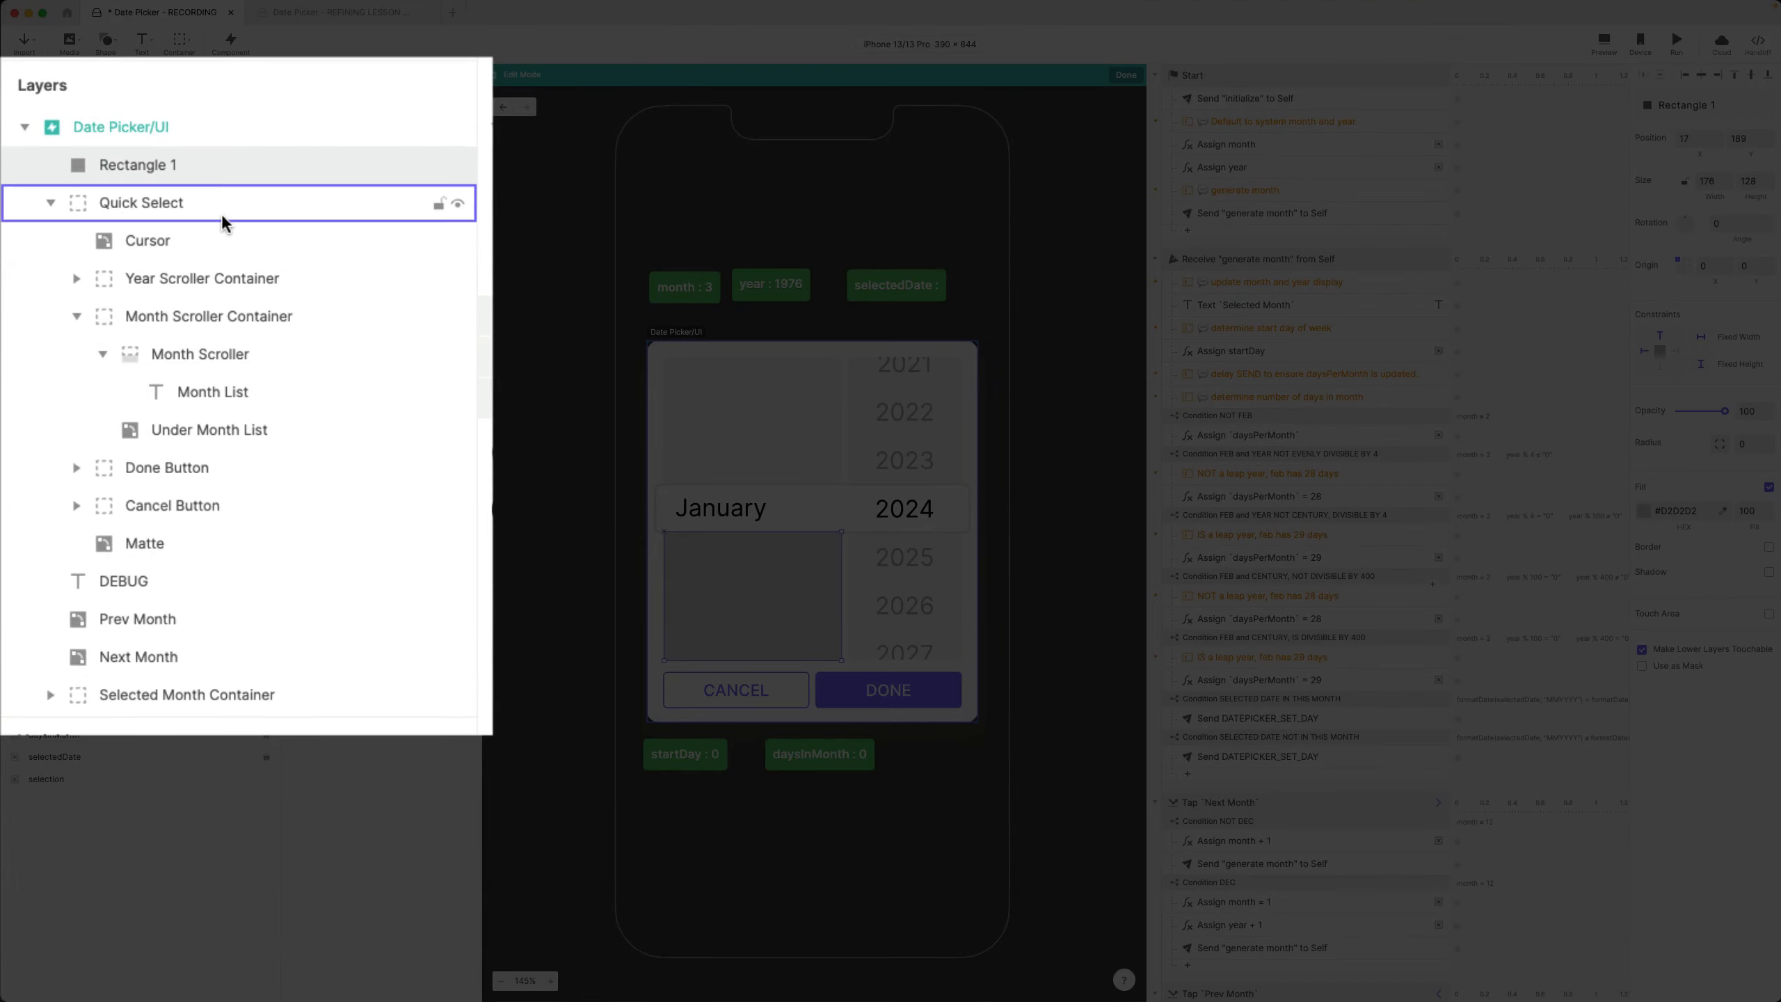
Move the new rectangle into the Month Scroller Container, above the Month Scroller layer
left_click_drag(198, 320, 195, 332)
left_click(181, 273)
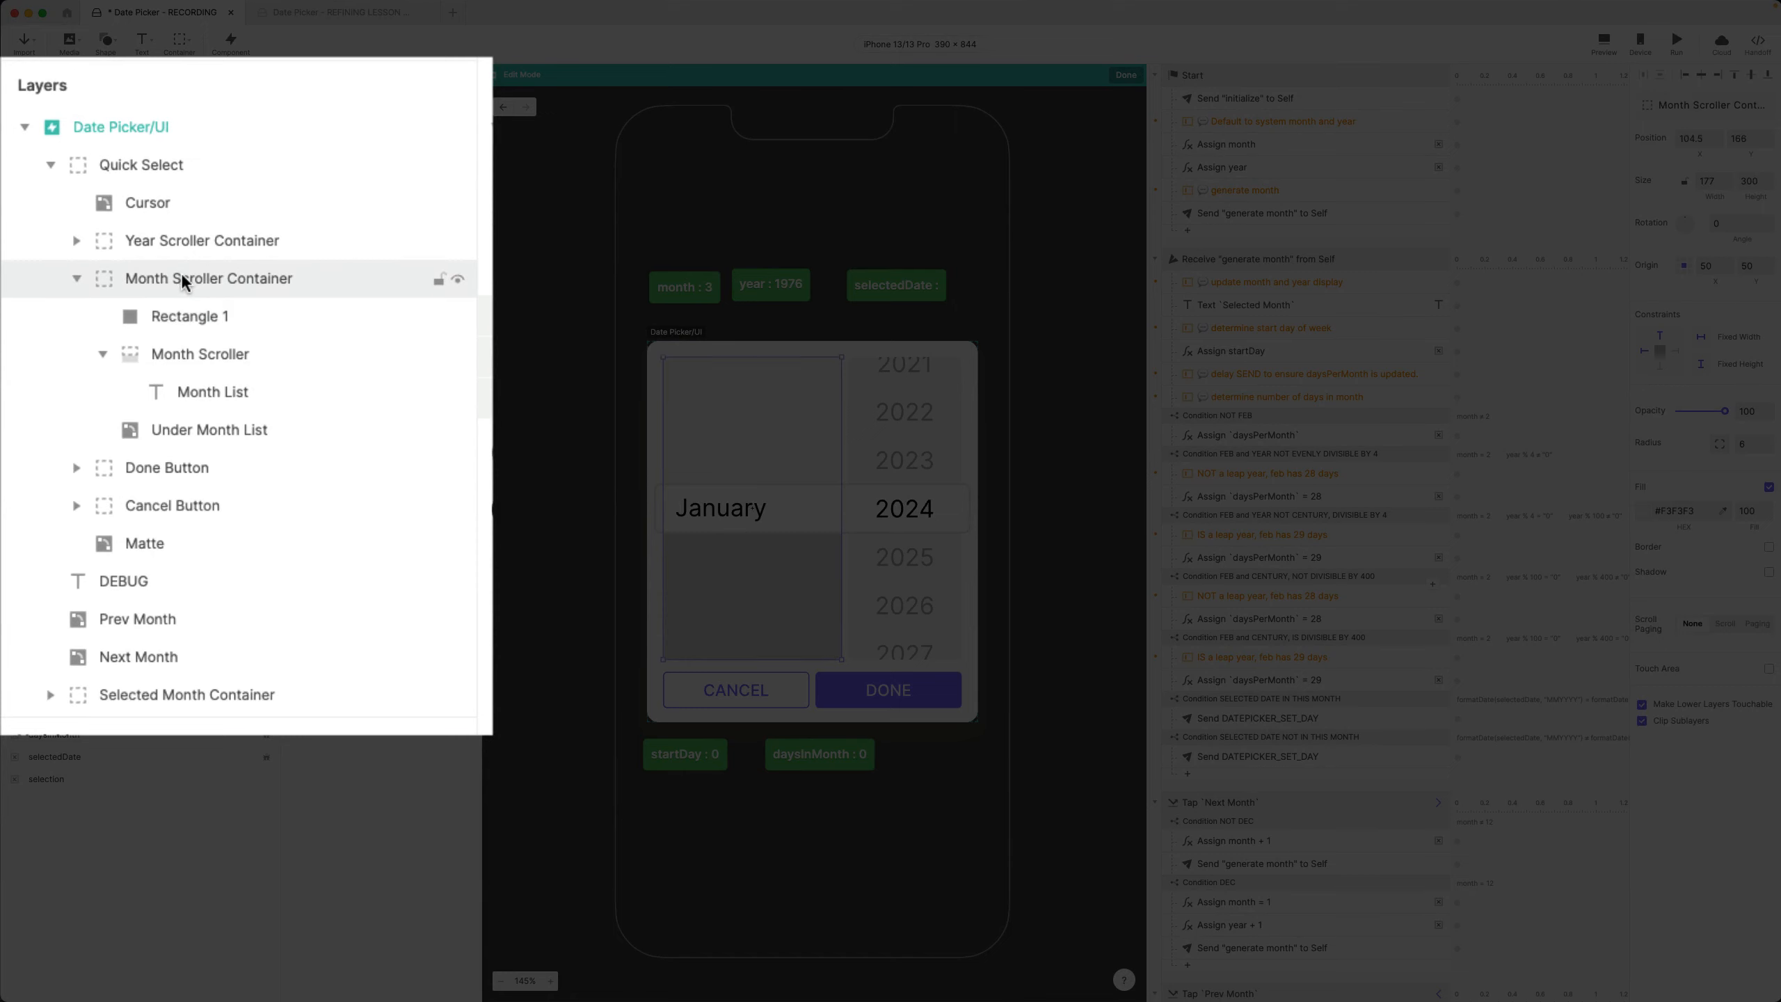
left_click(183, 316)
left_click(194, 356)
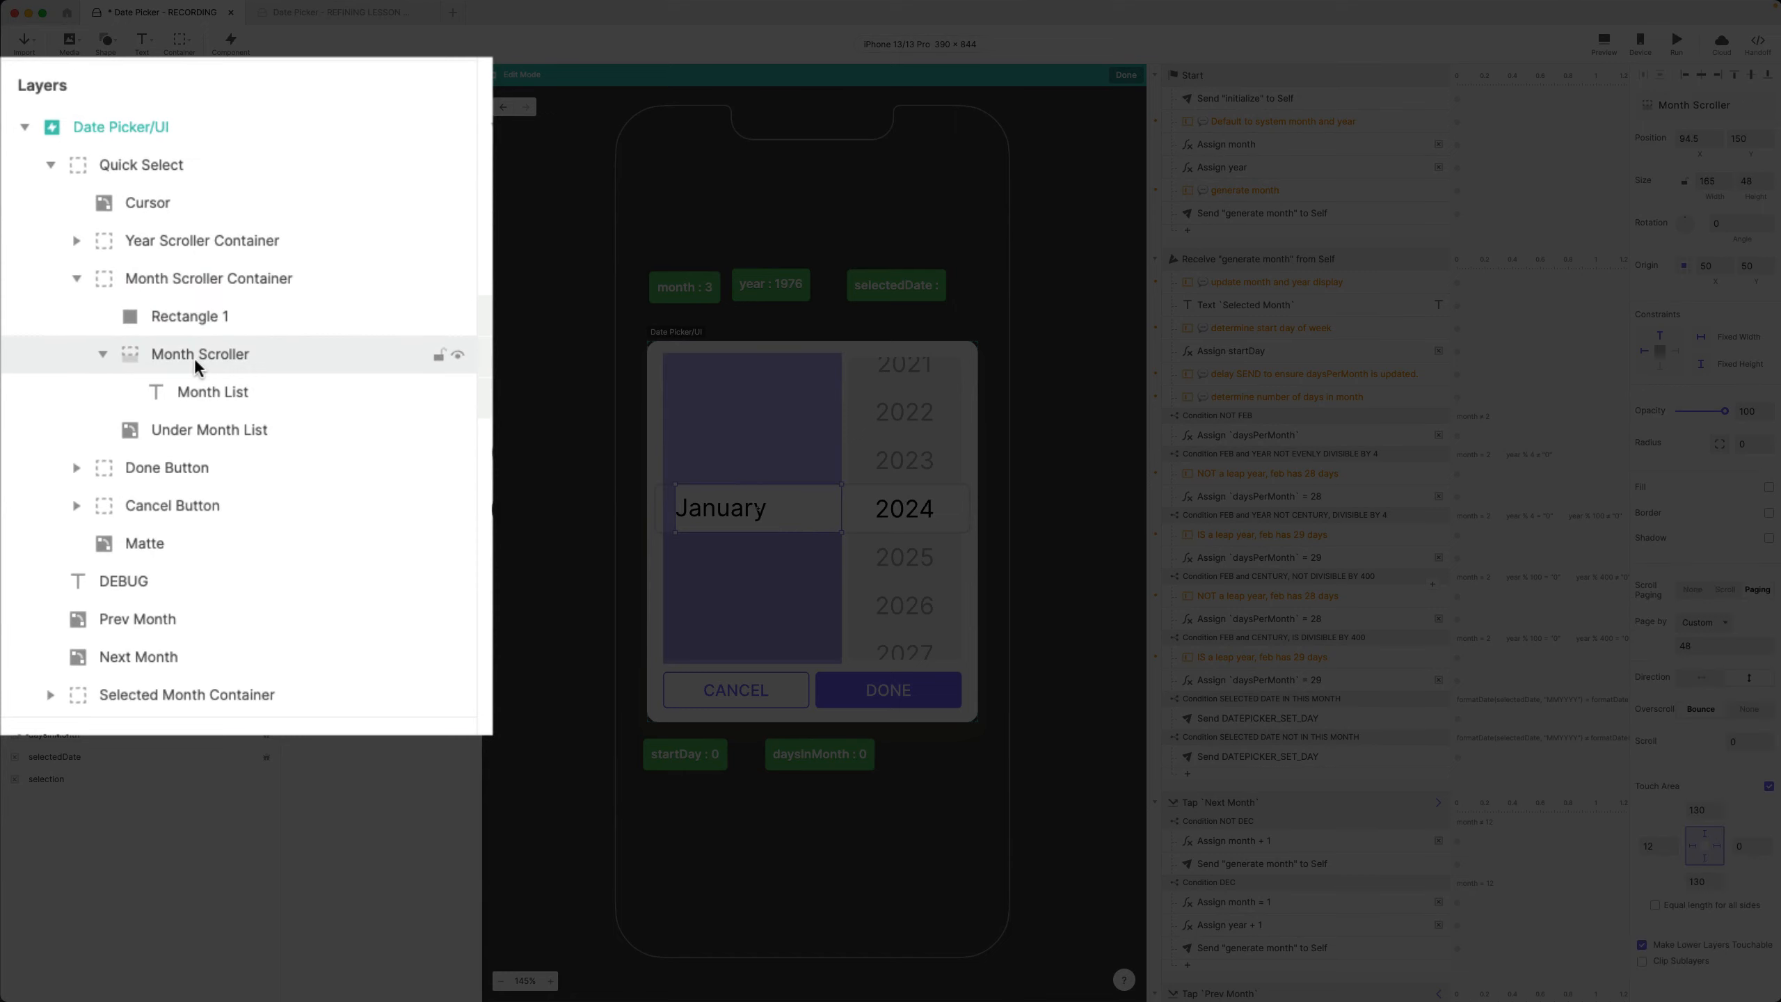
Extend the rectangle's height to 130 and sample its fill colour #F3F3F3 from the month column's background
left_click(183, 316)
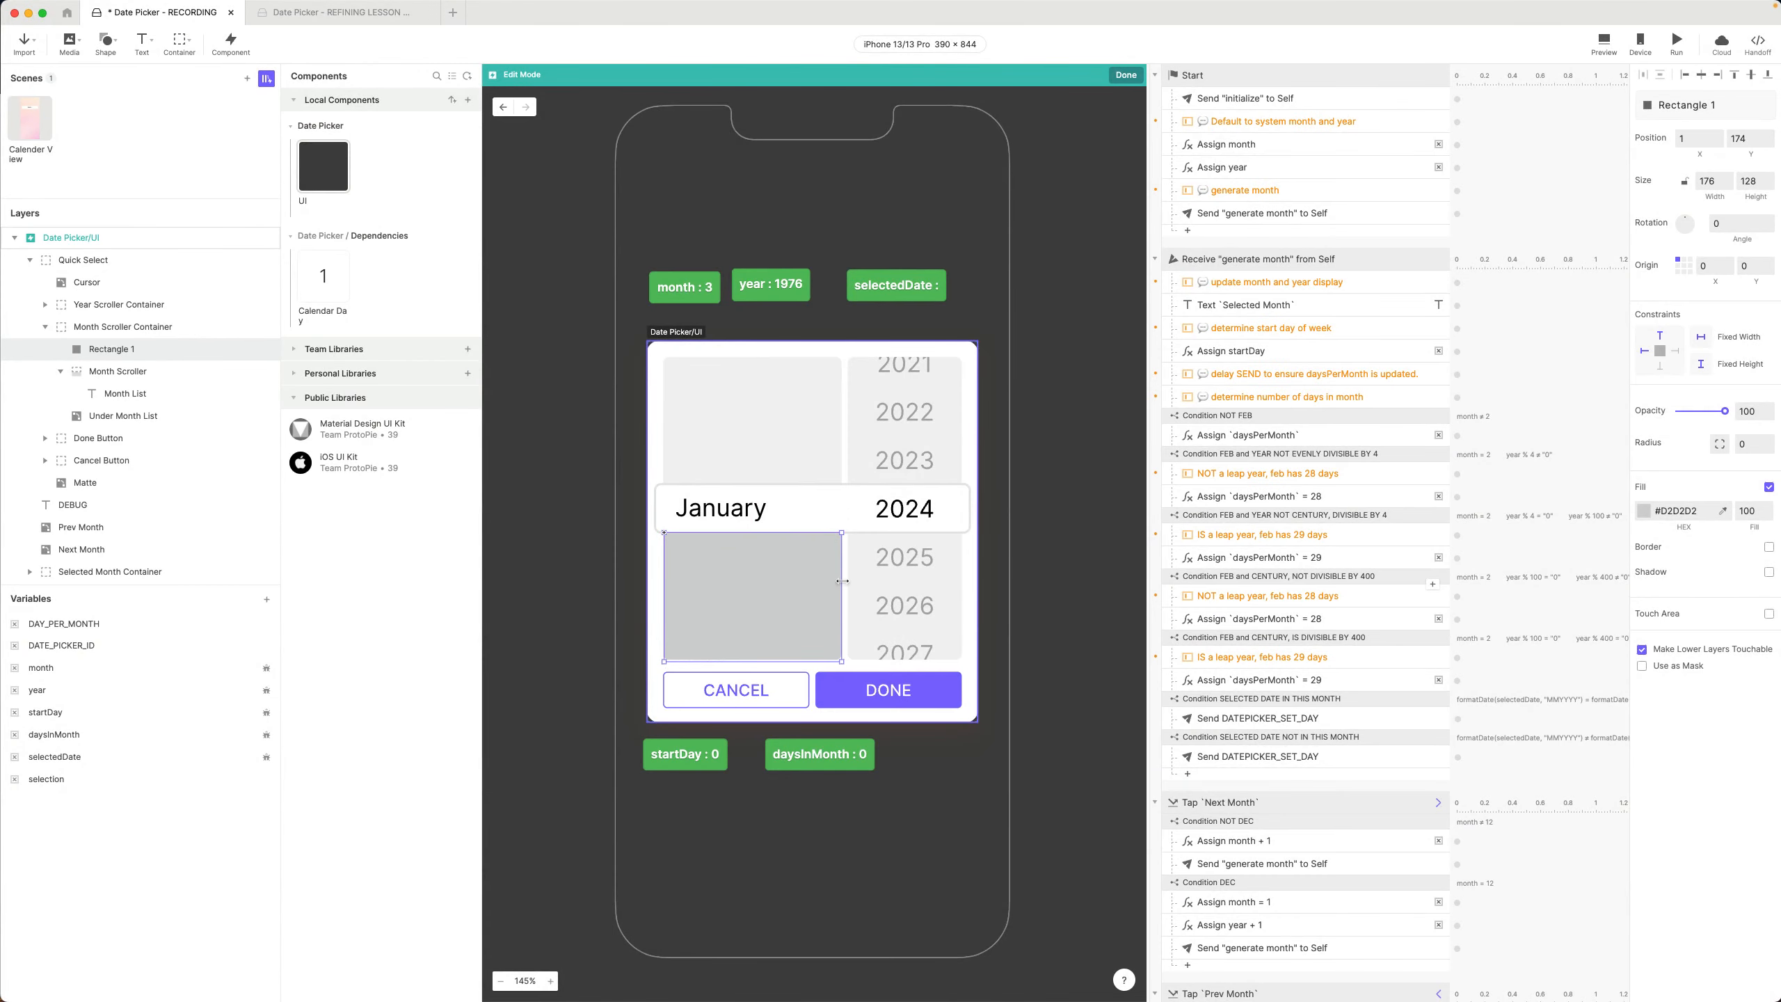
mouse_move(812, 662)
left_mouse_down()
mouse_move(812, 639)
mouse_move(812, 663)
left_mouse_up()
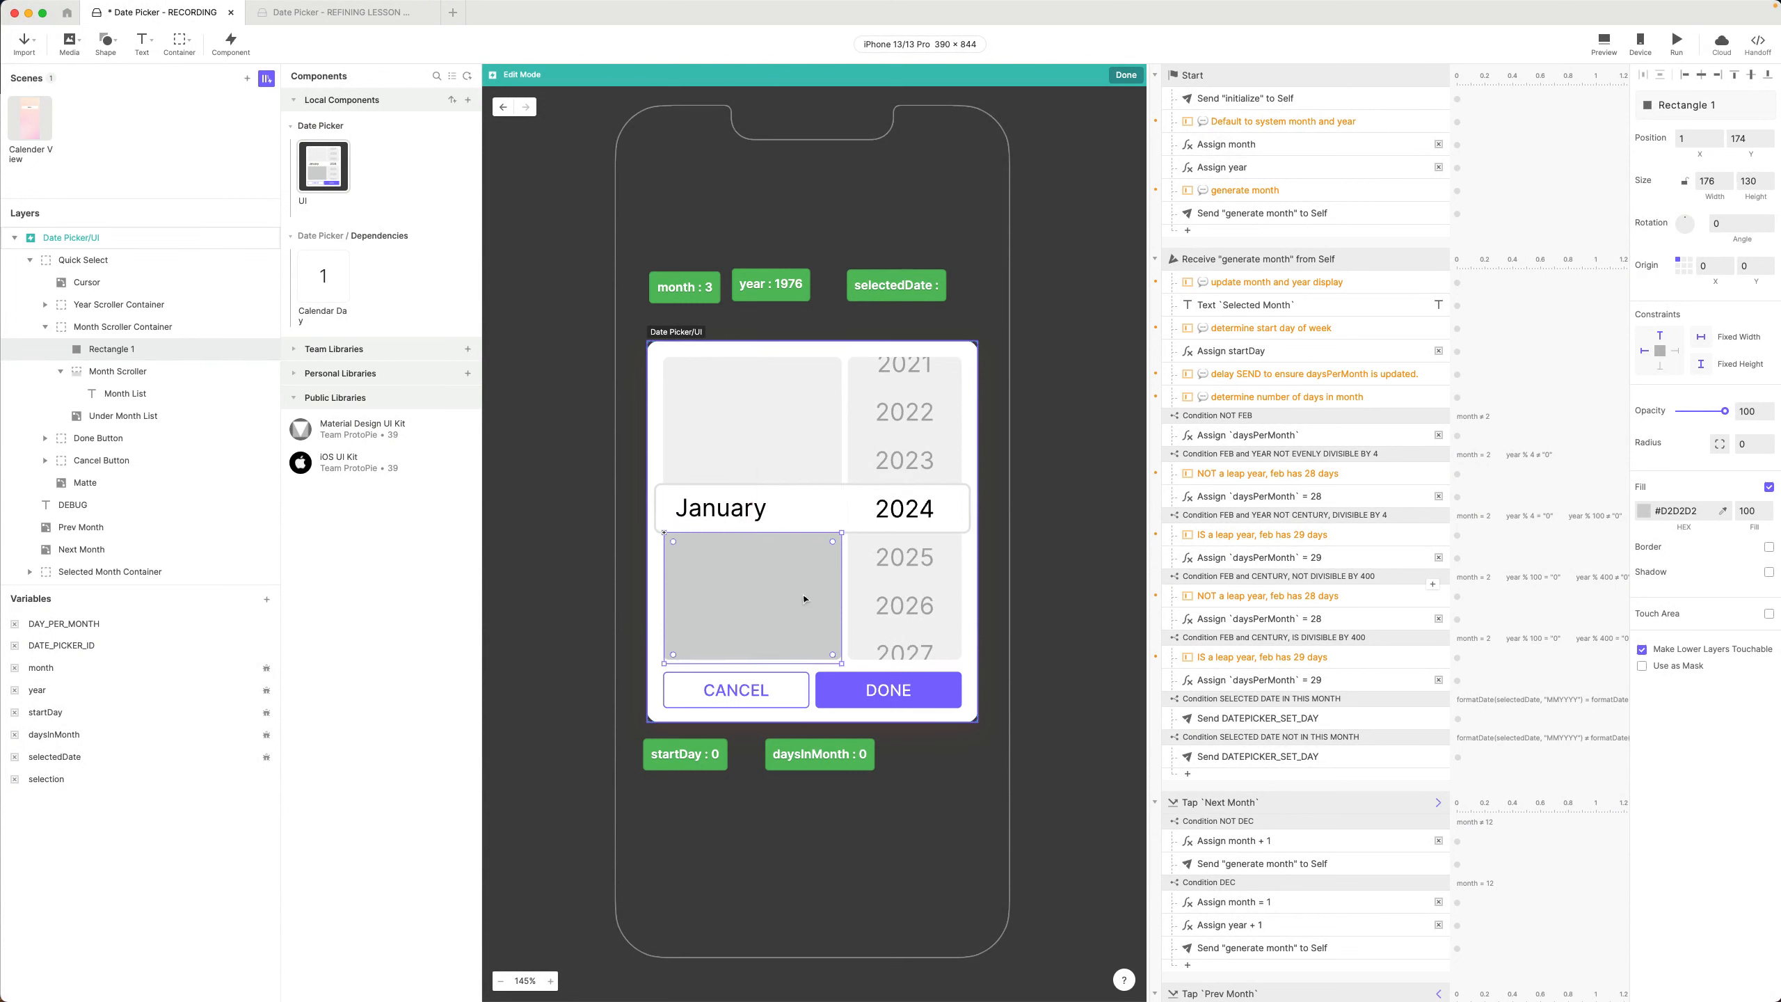
left_click(1723, 511)
left_click(759, 411)
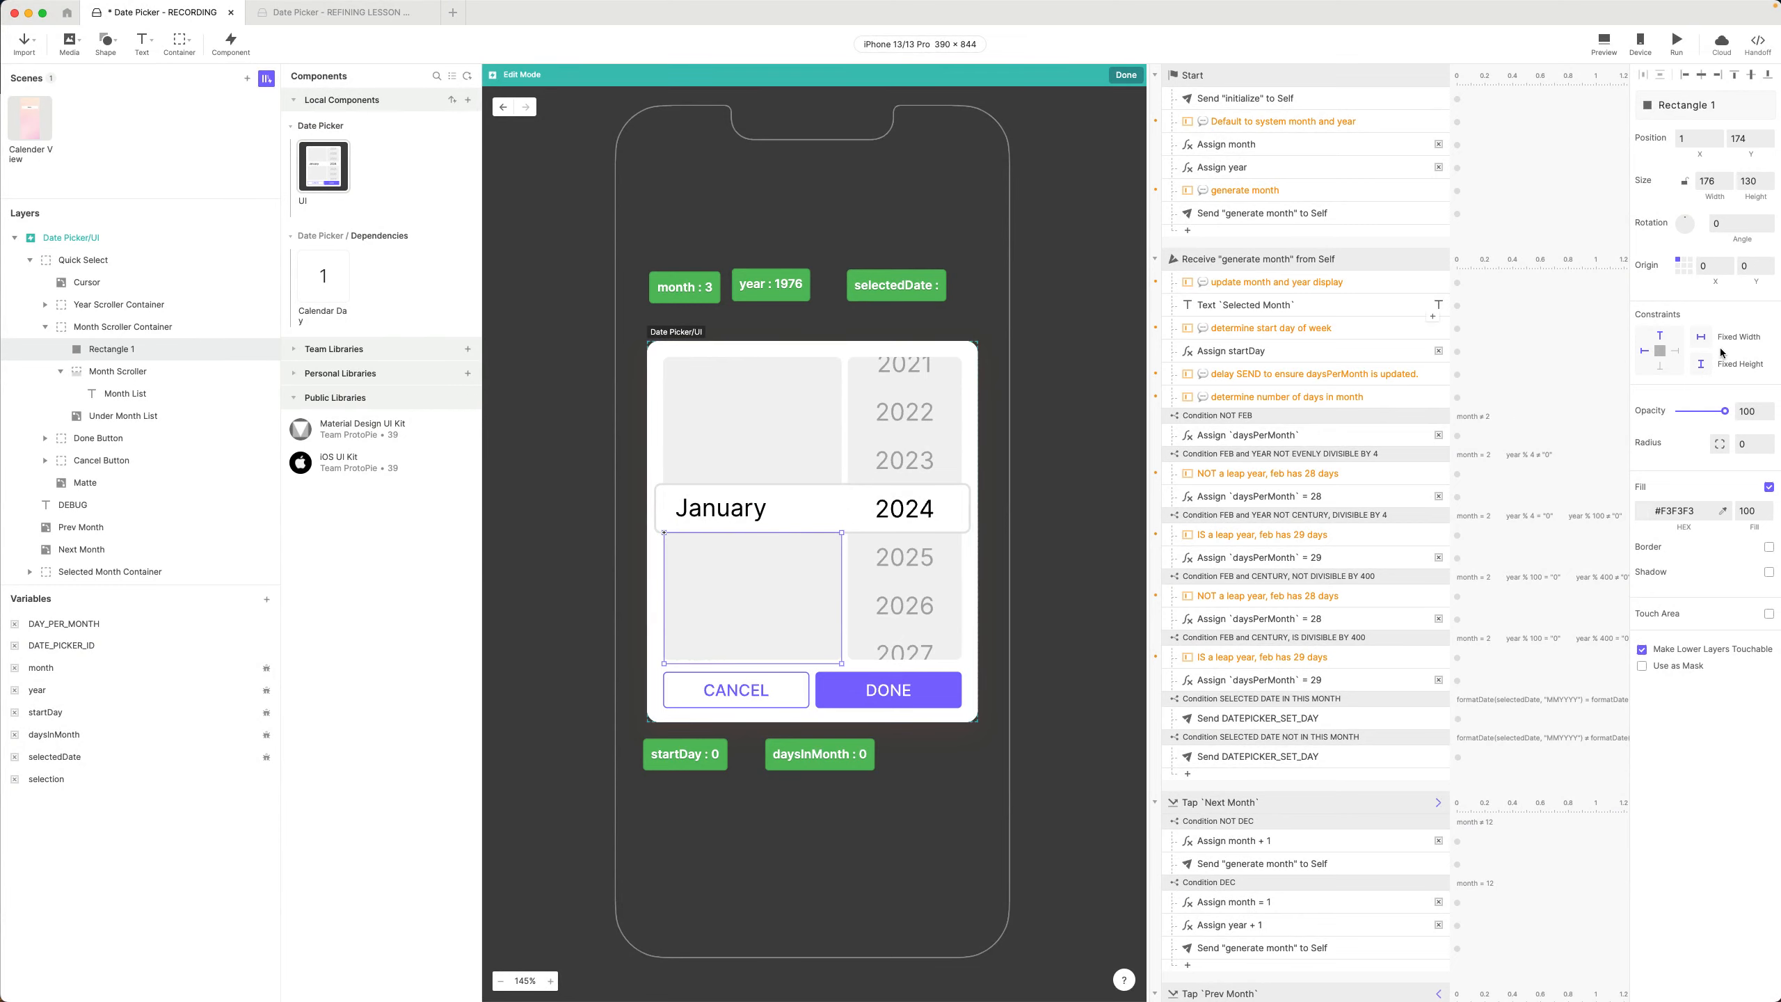
Set the overlay rectangle's opacity to 70 and place a duplicate of it over the month column above the cursor row
left_click(1752, 413)
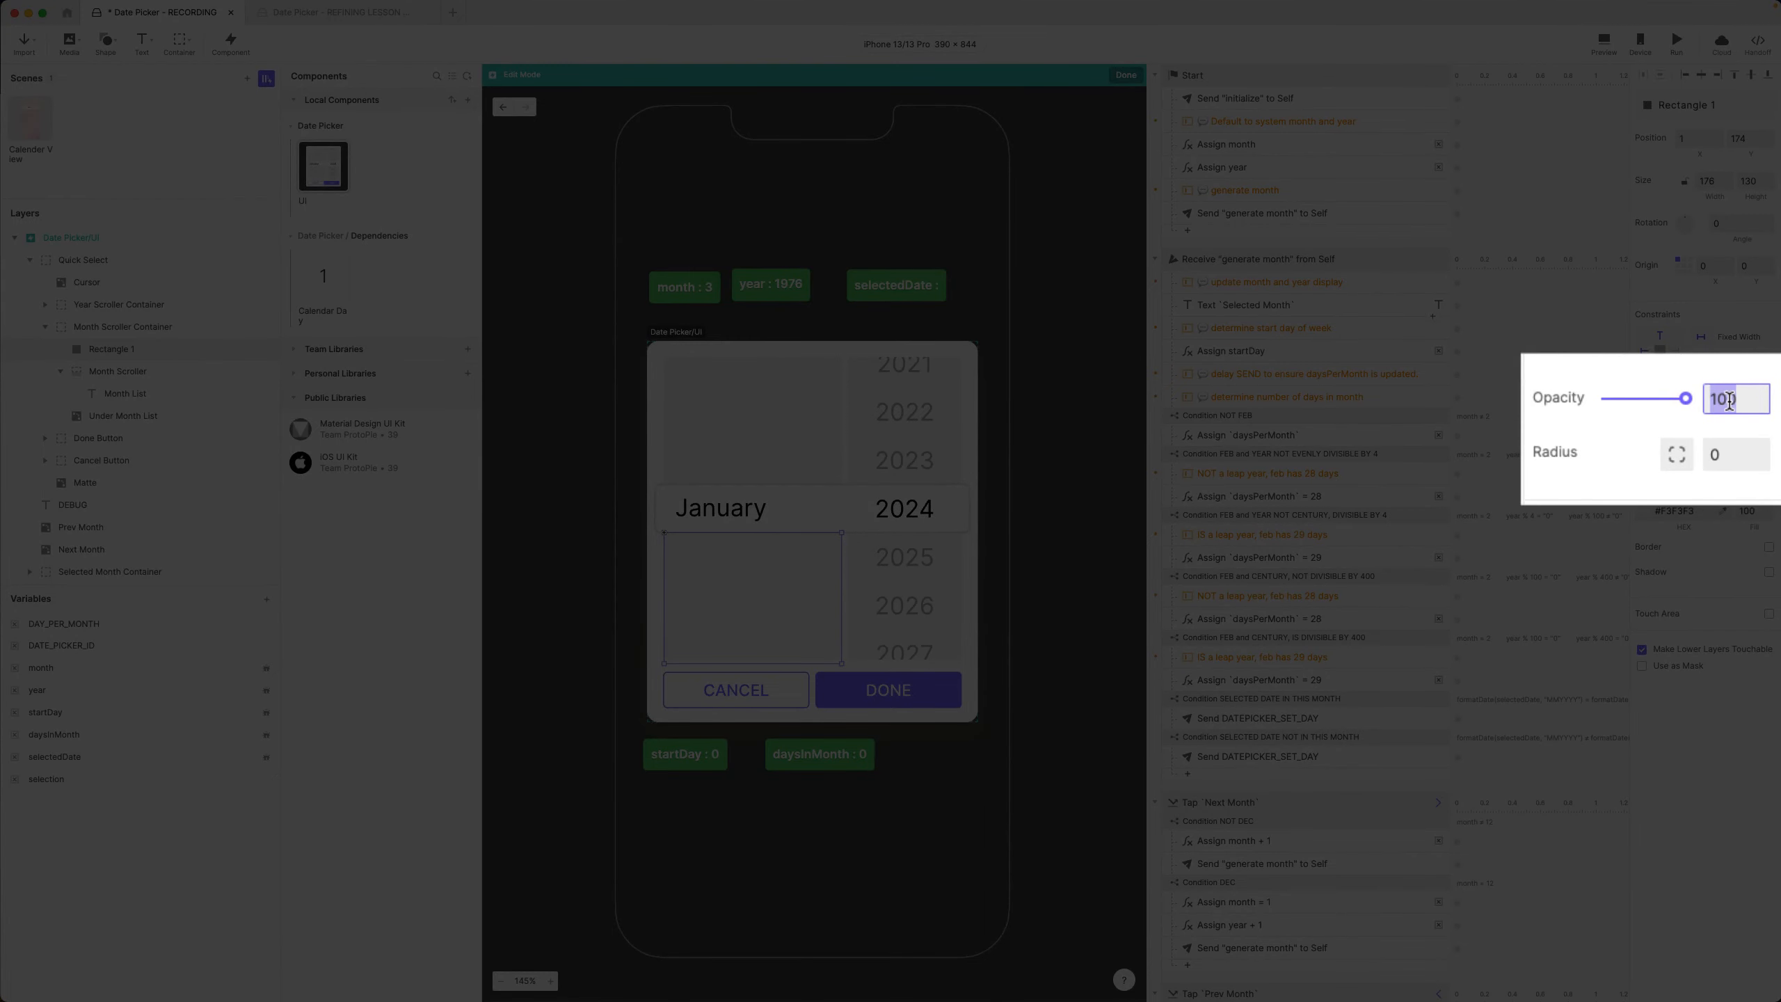
type("70")
key("Return")
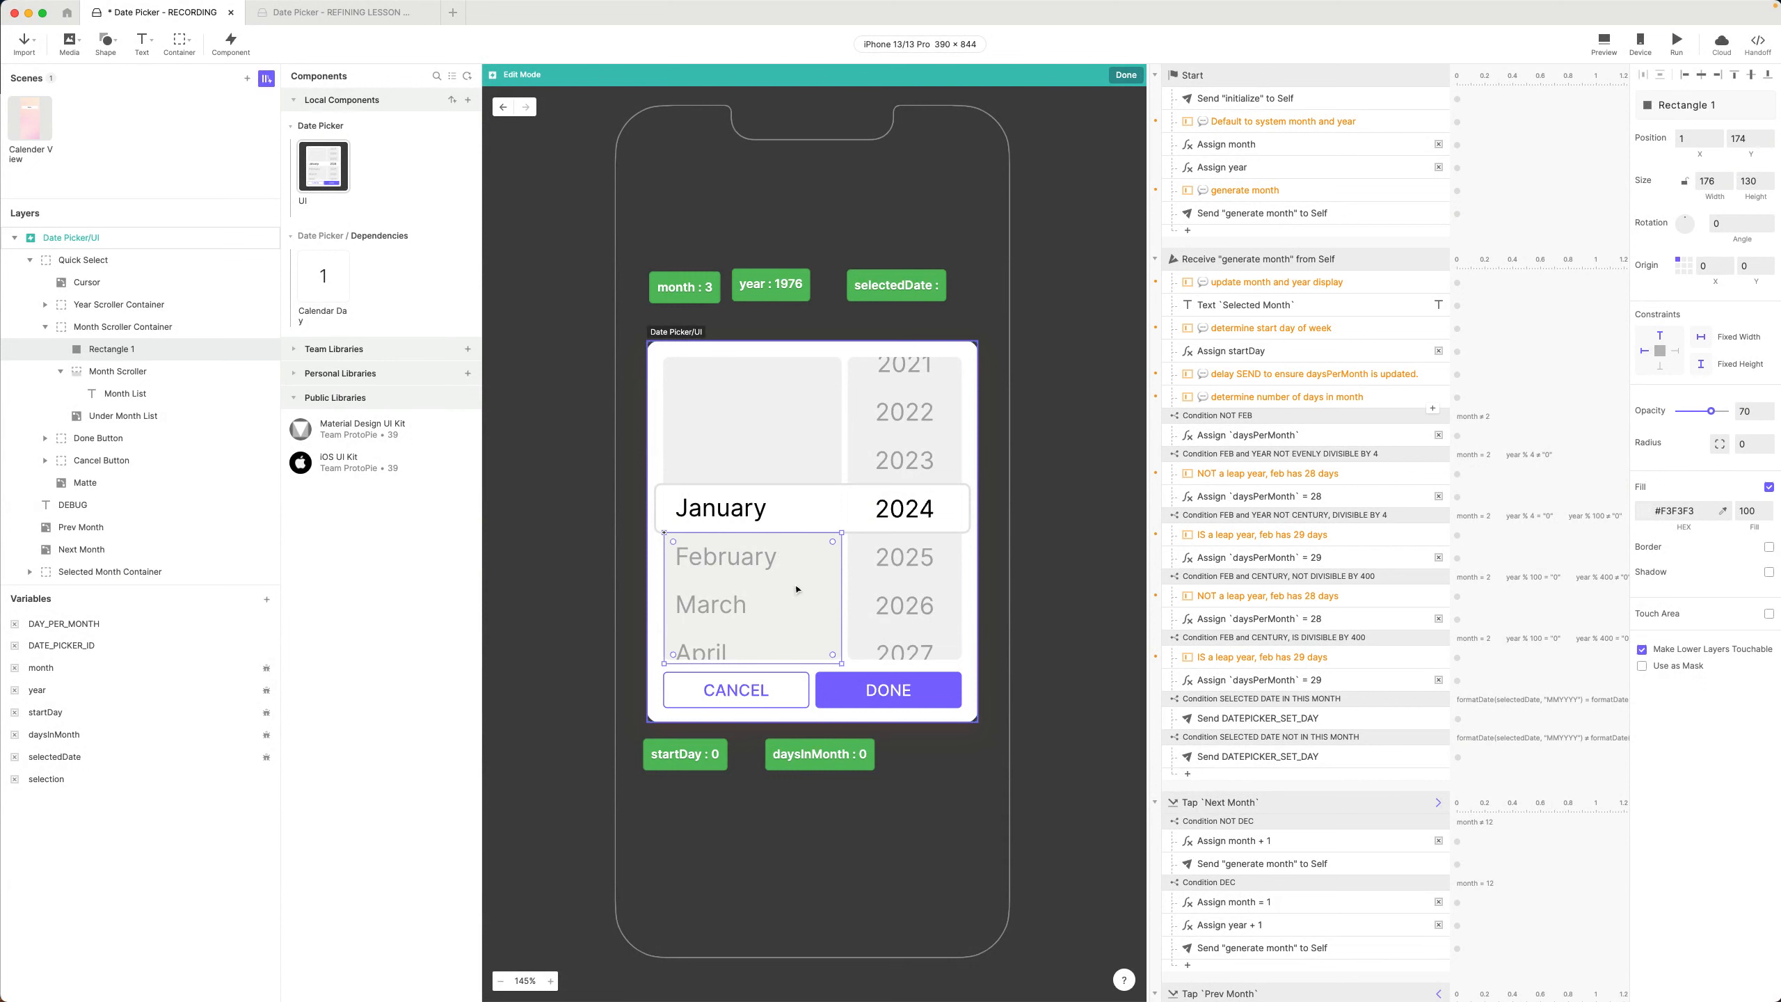
left_click_drag(797, 589, 791, 410)
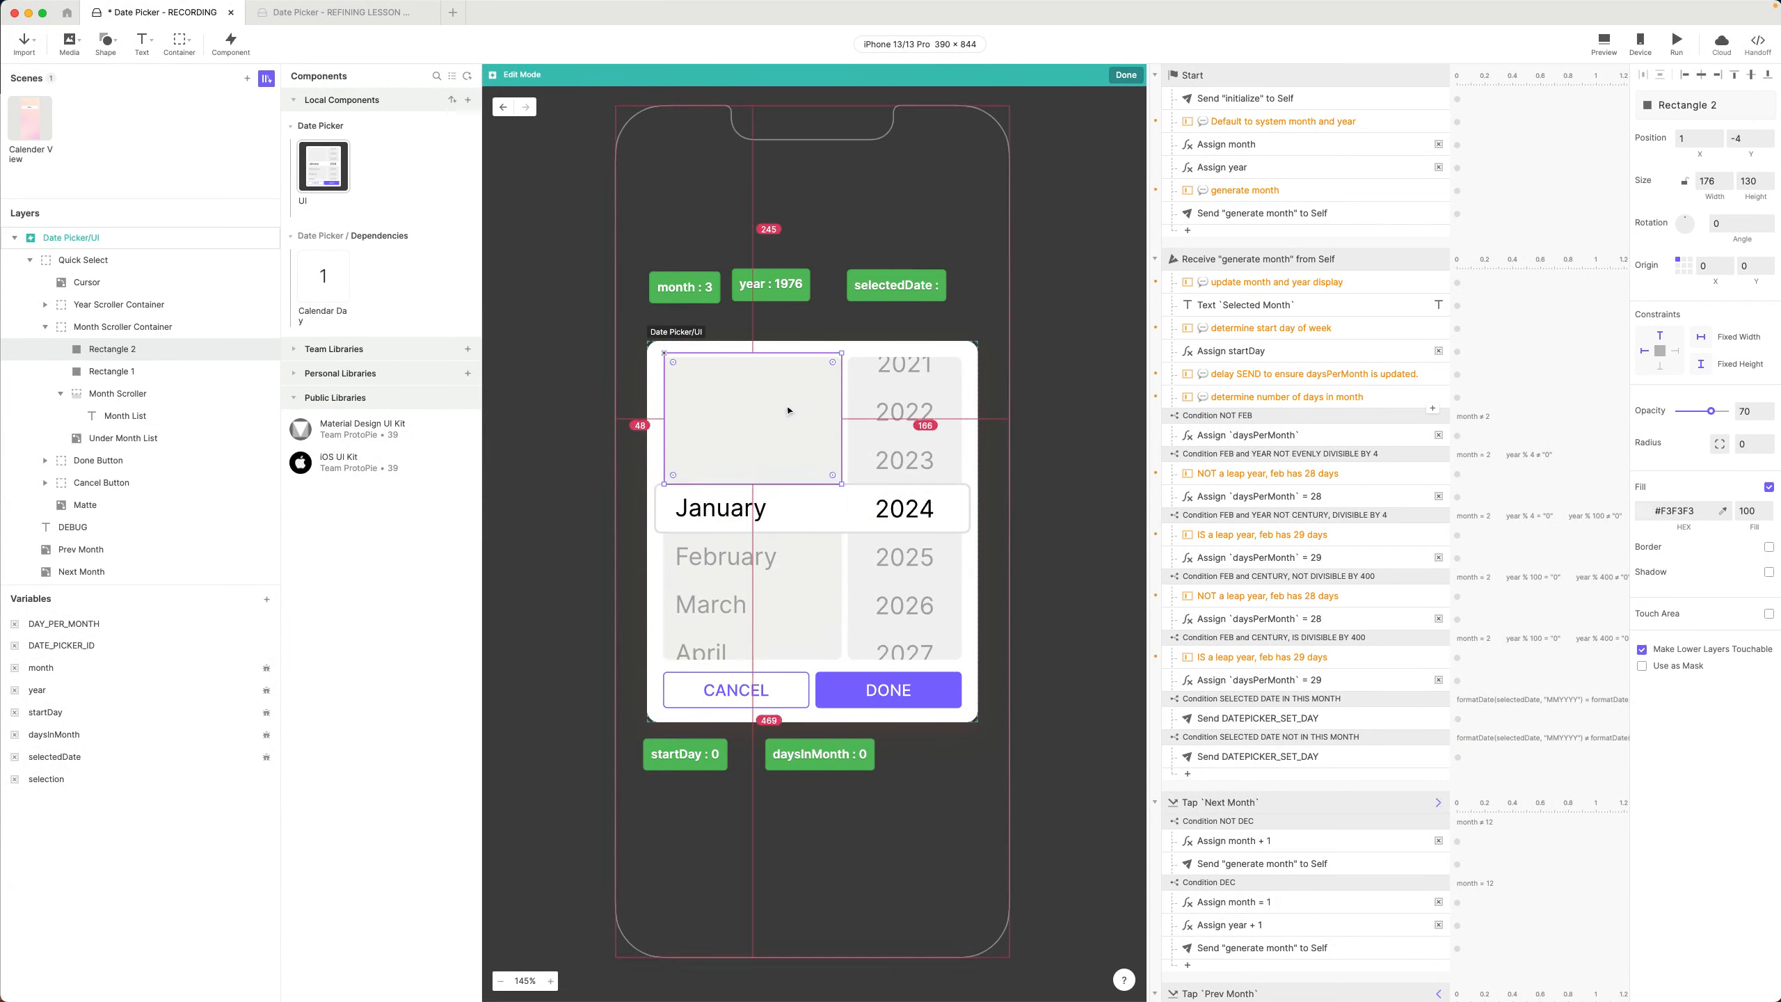
Rename the lower overlay rectangle Mask Bottom and the upper one Mask Top
left_click(113, 372)
double_click(116, 372)
type("Mask Bottomn")
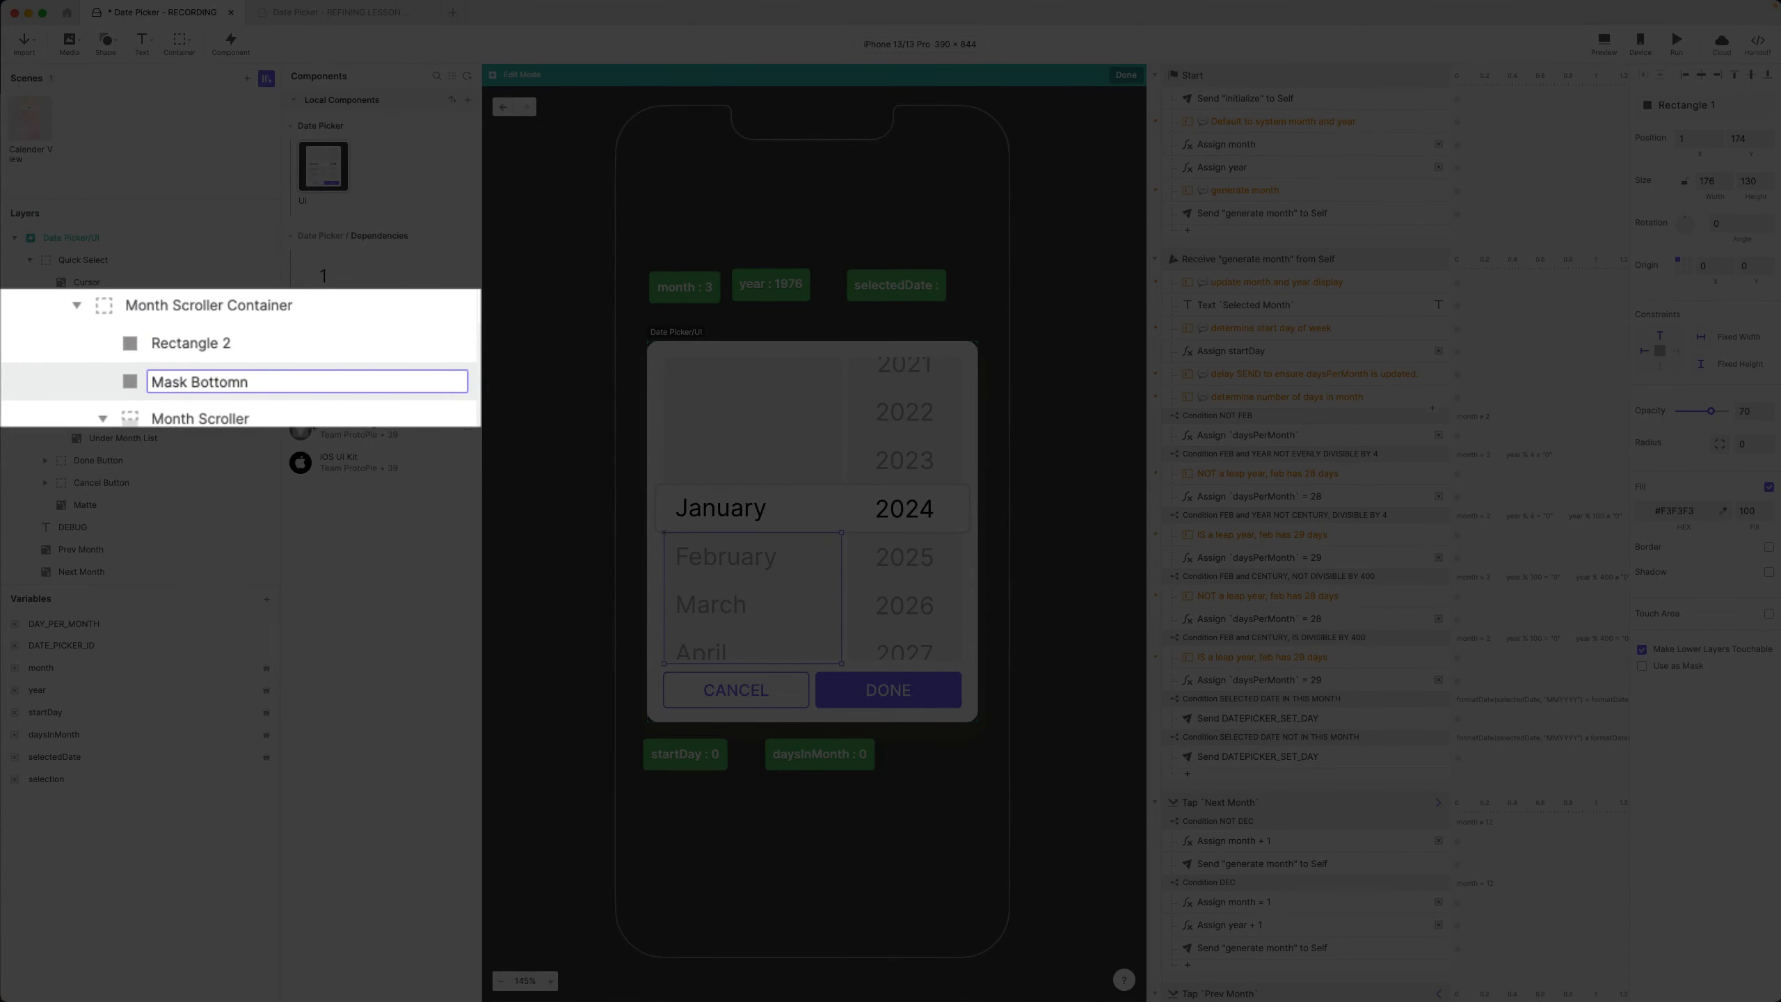
key("BackSpace")
left_click(217, 343)
double_click(219, 345)
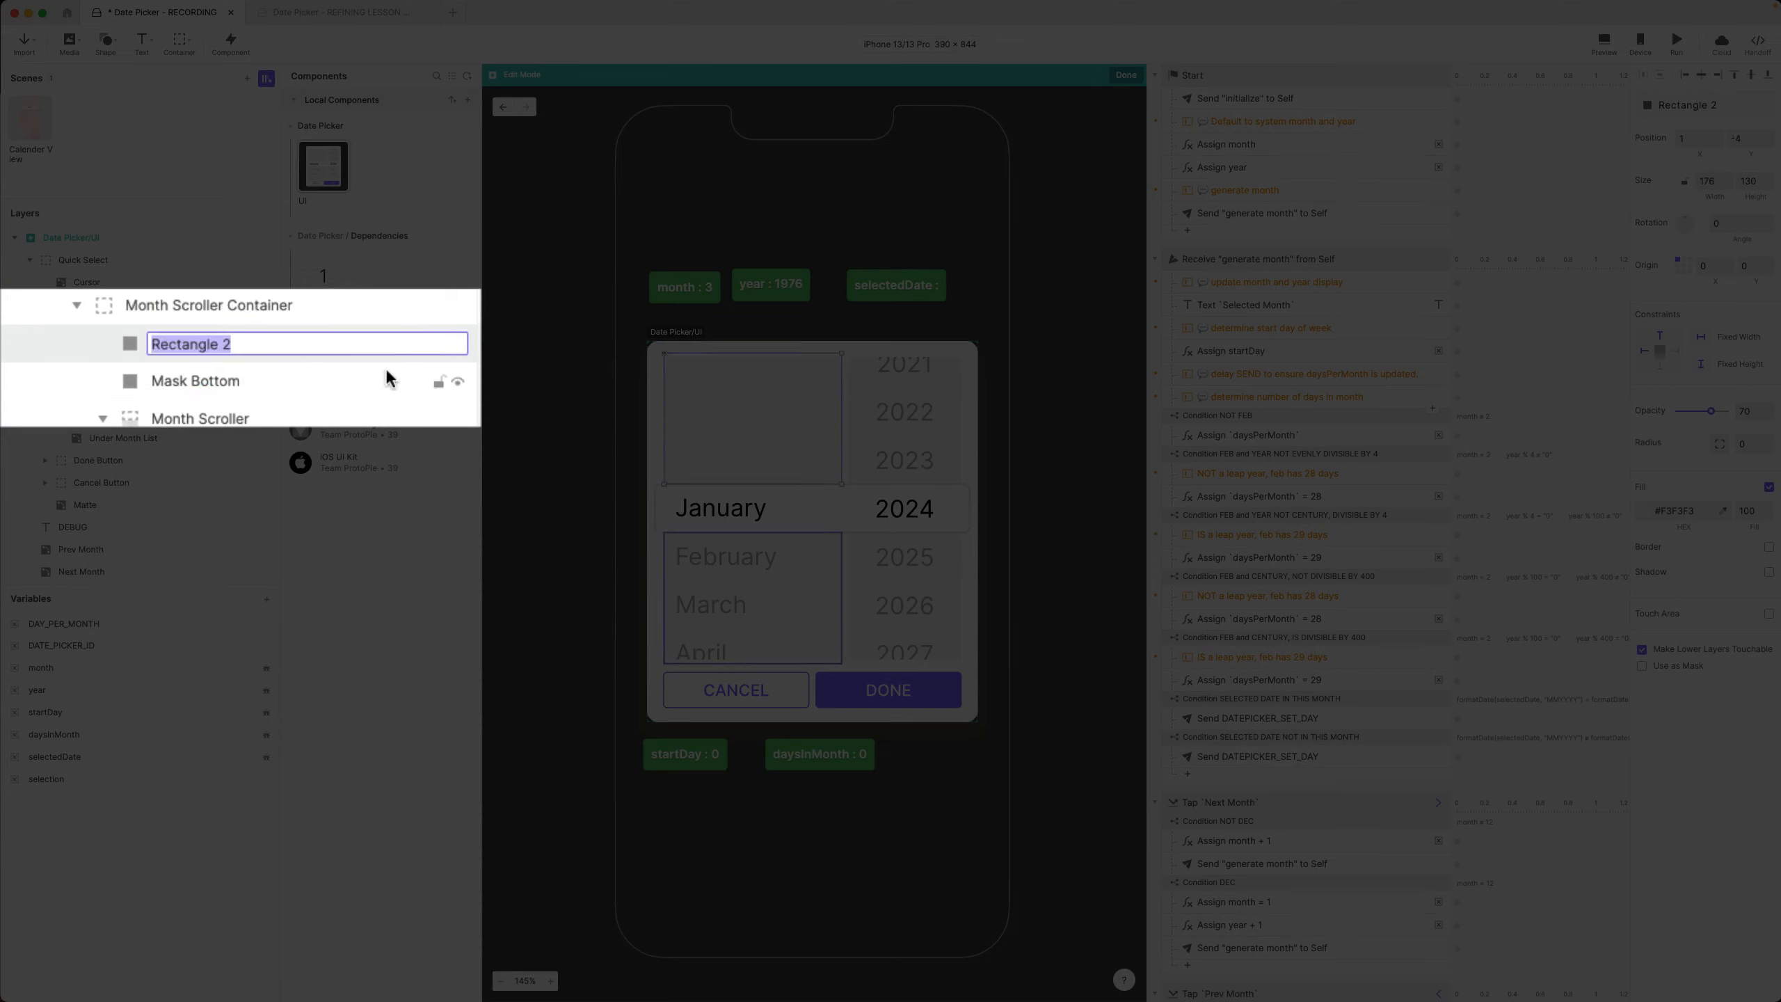
type("Mask Top")
key("Return")
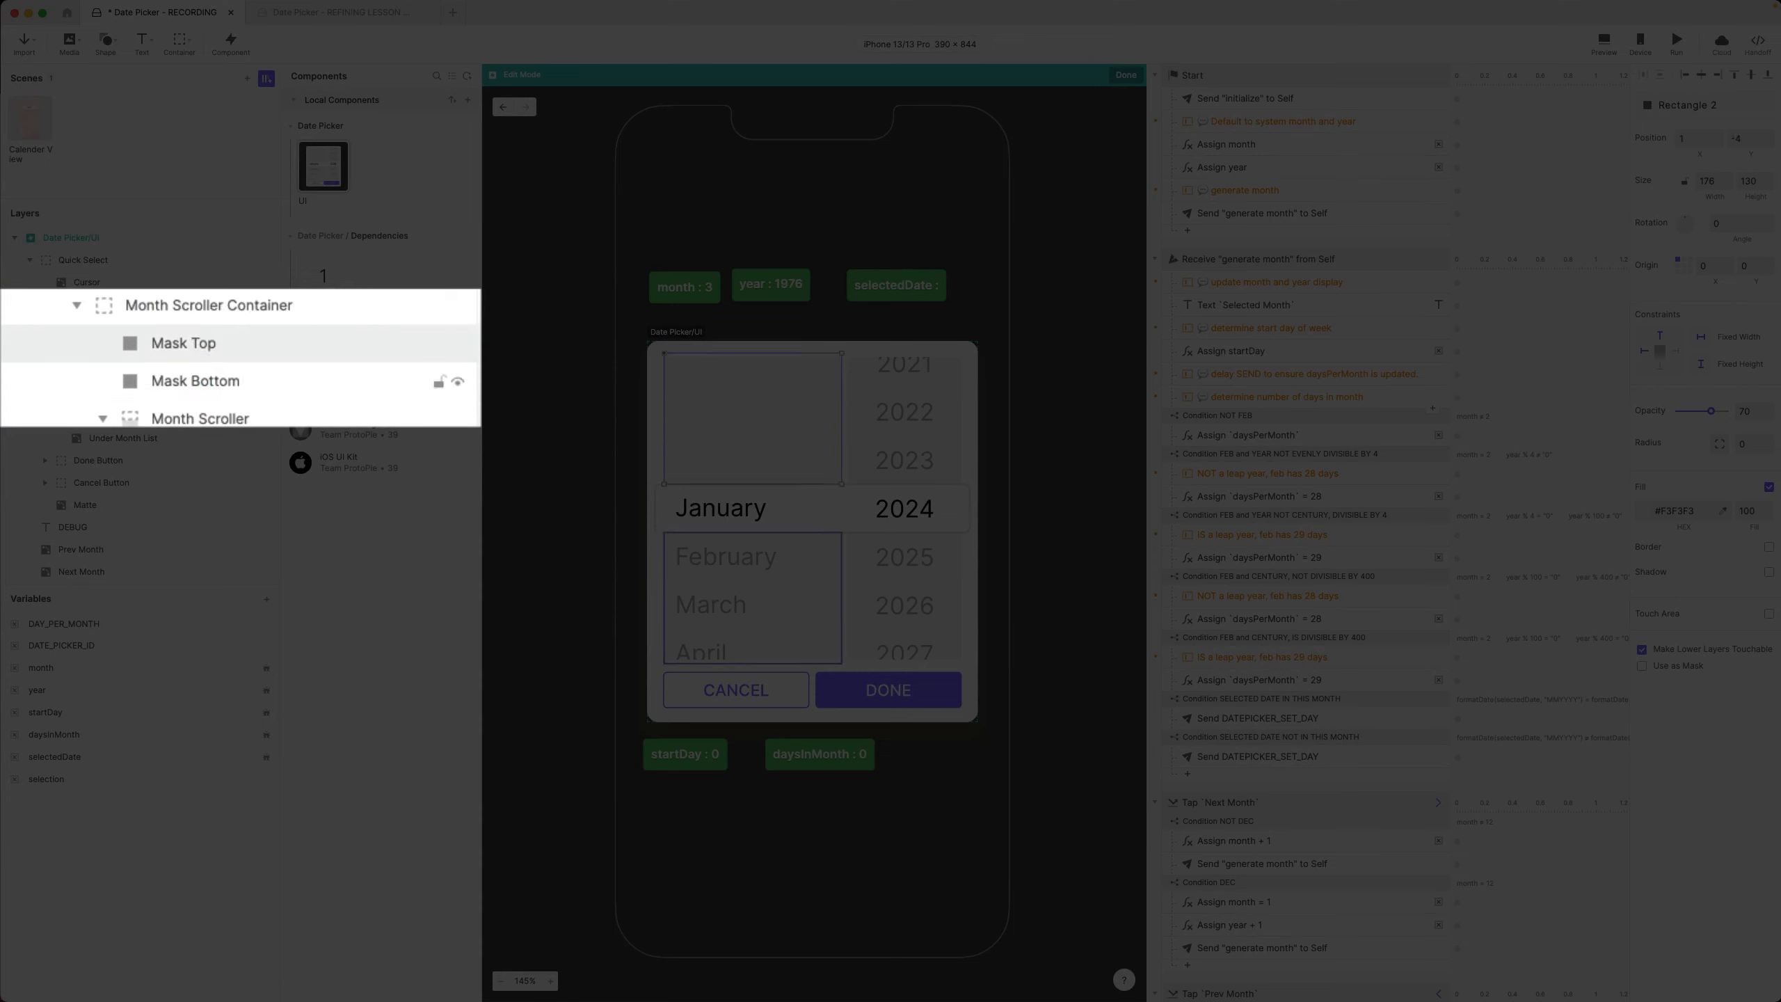
left_click(1019, 221)
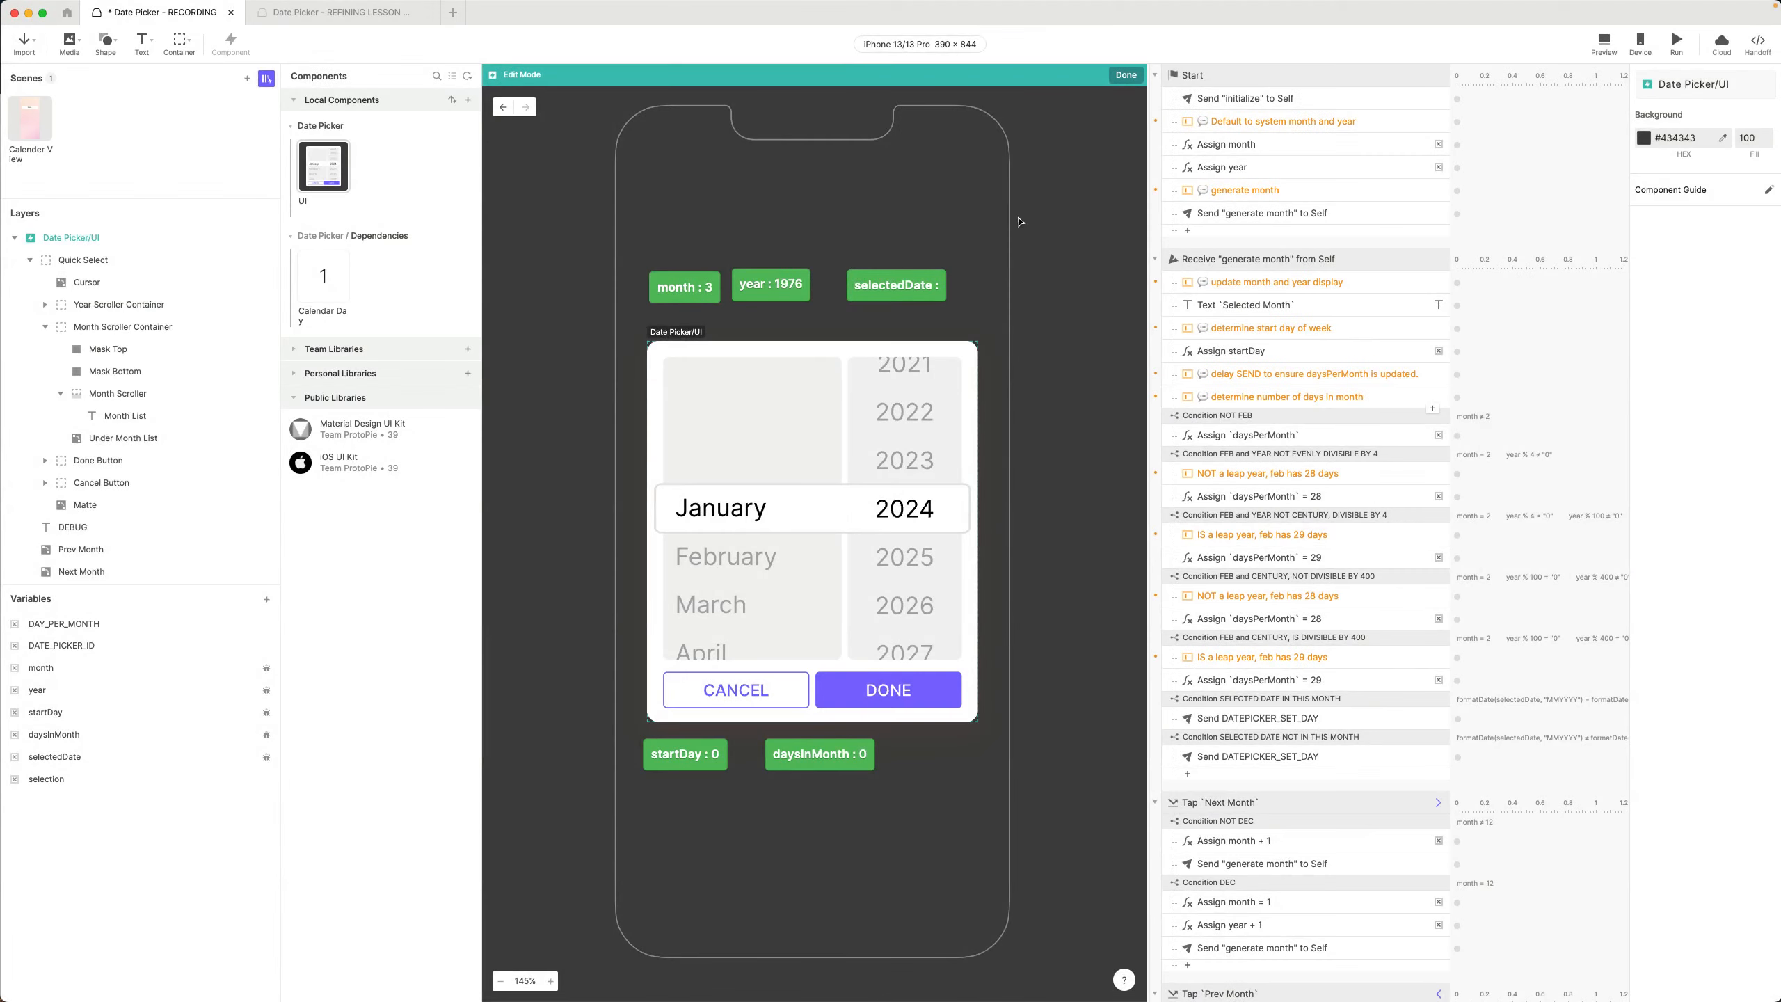
Preview the date picker, scroll the month list back and forth to check its fading around the cursor row, and close the preview
left_click(1604, 44)
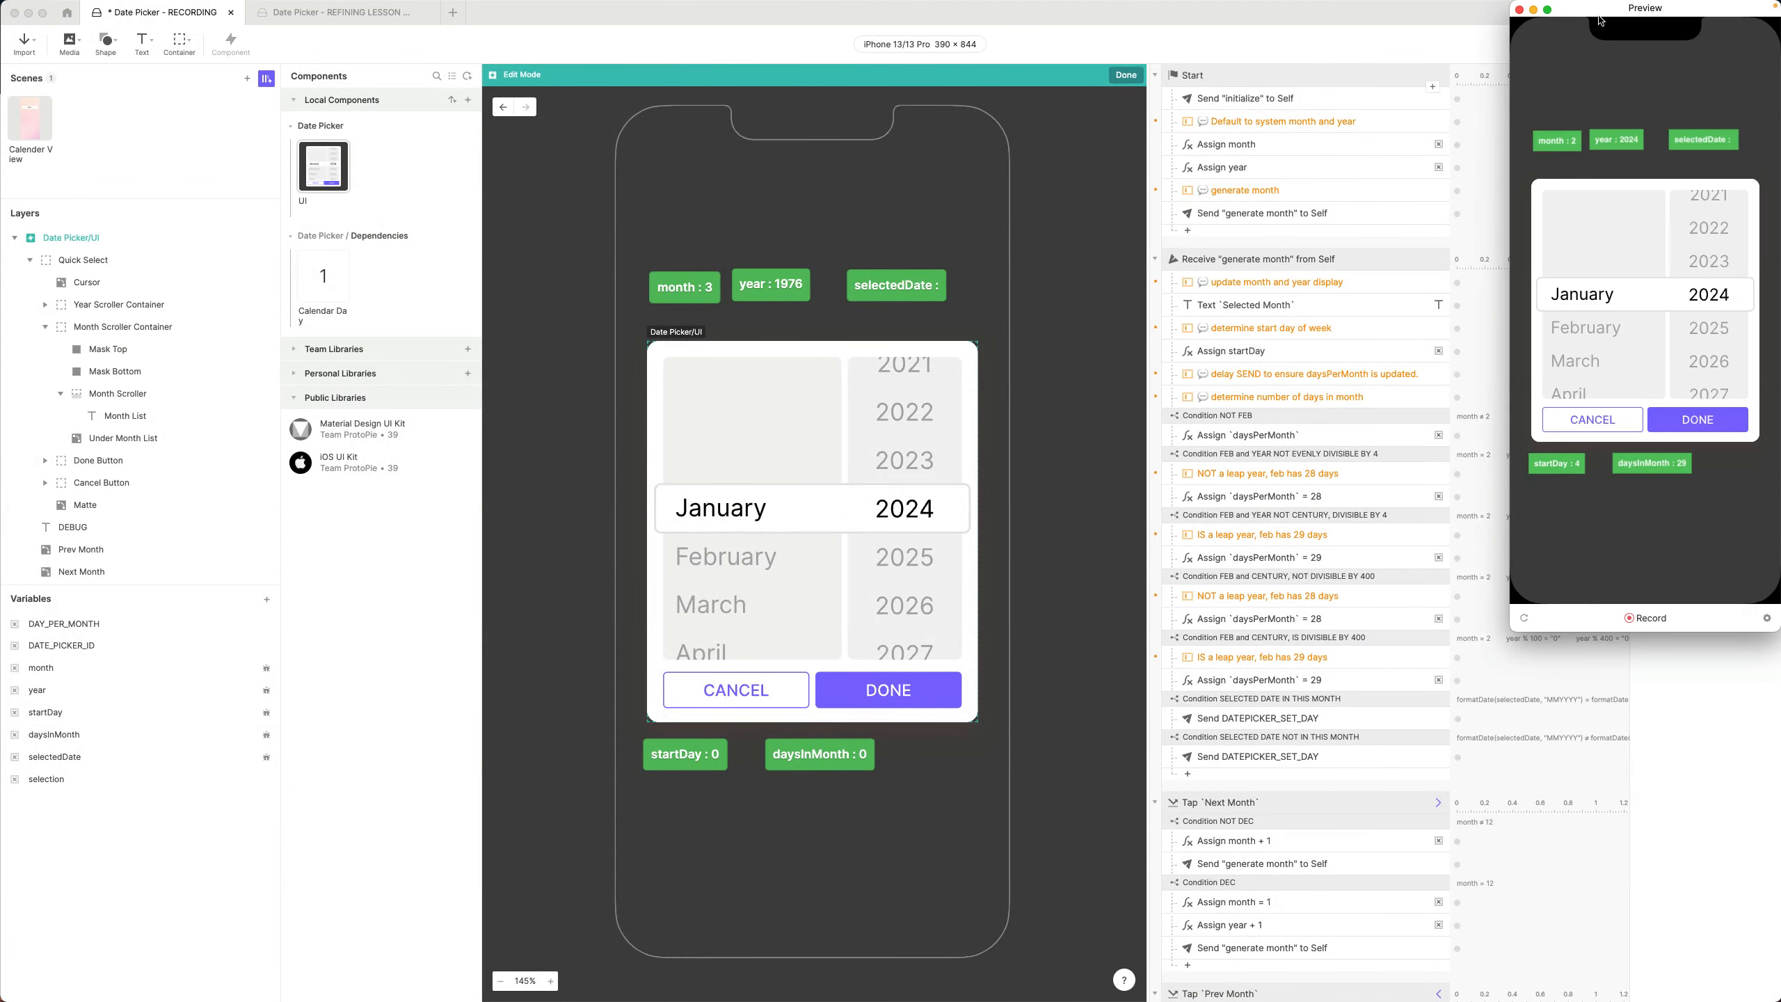
scroll(1094, 354, "down", 6)
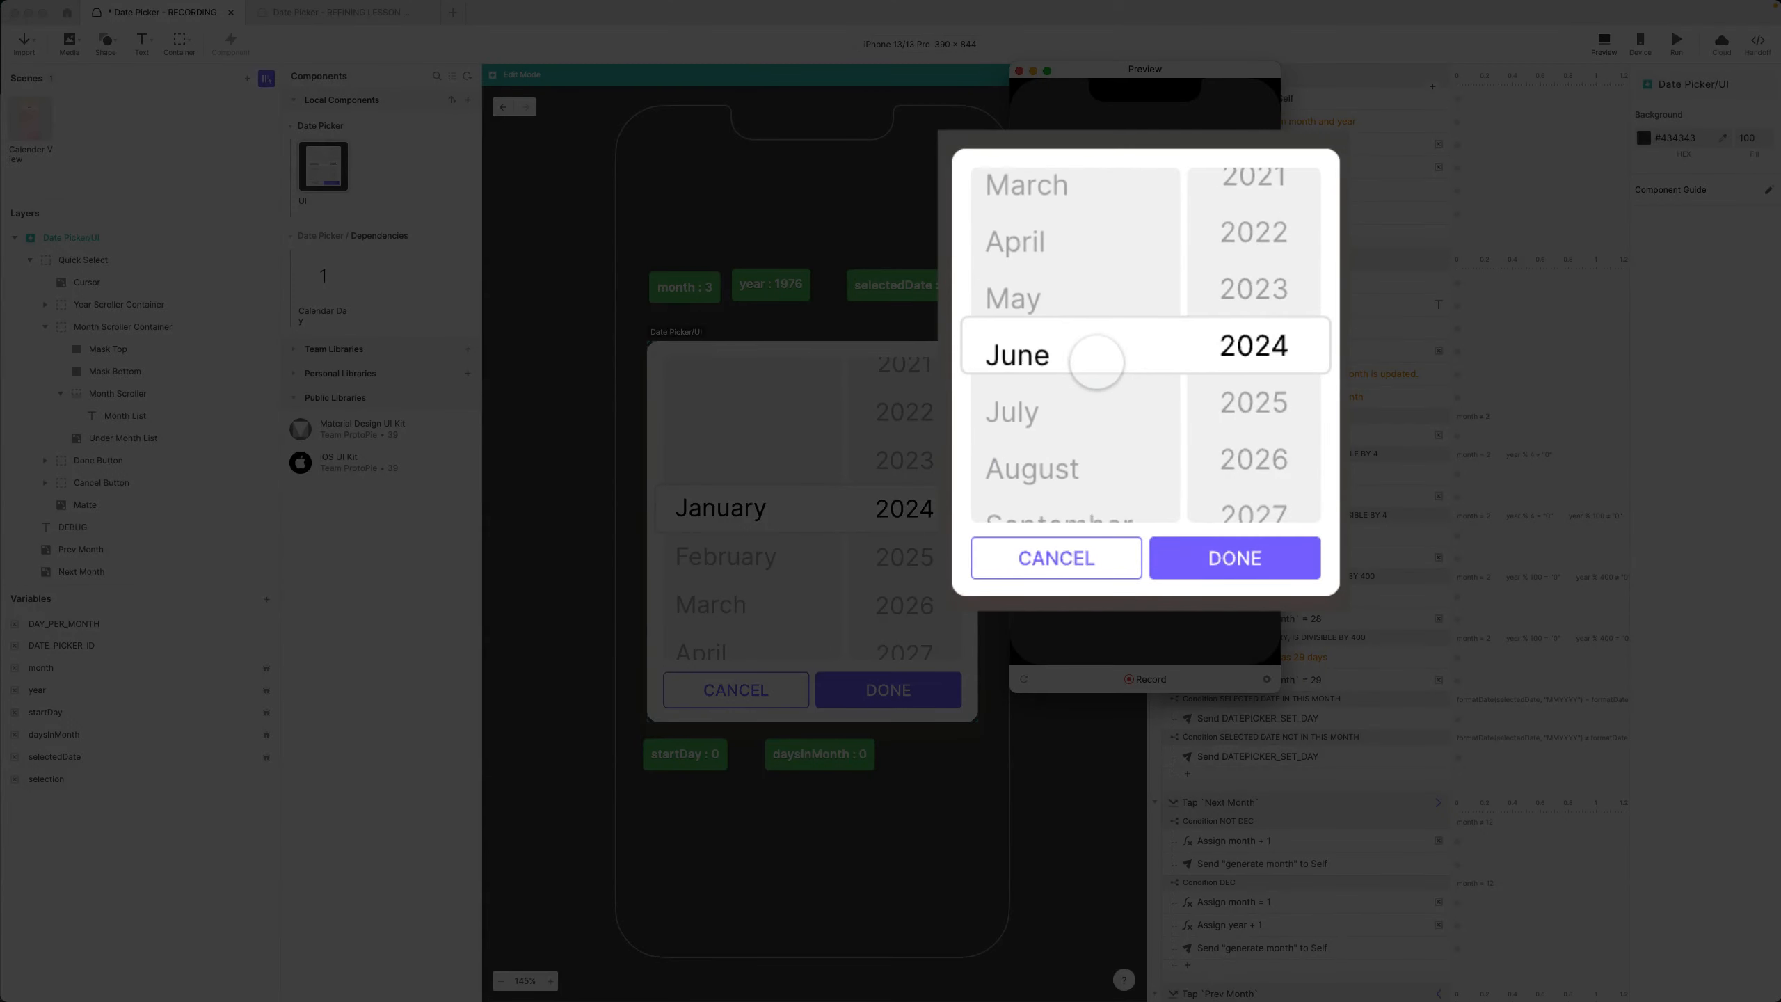
scroll(1089, 432, "up", 5)
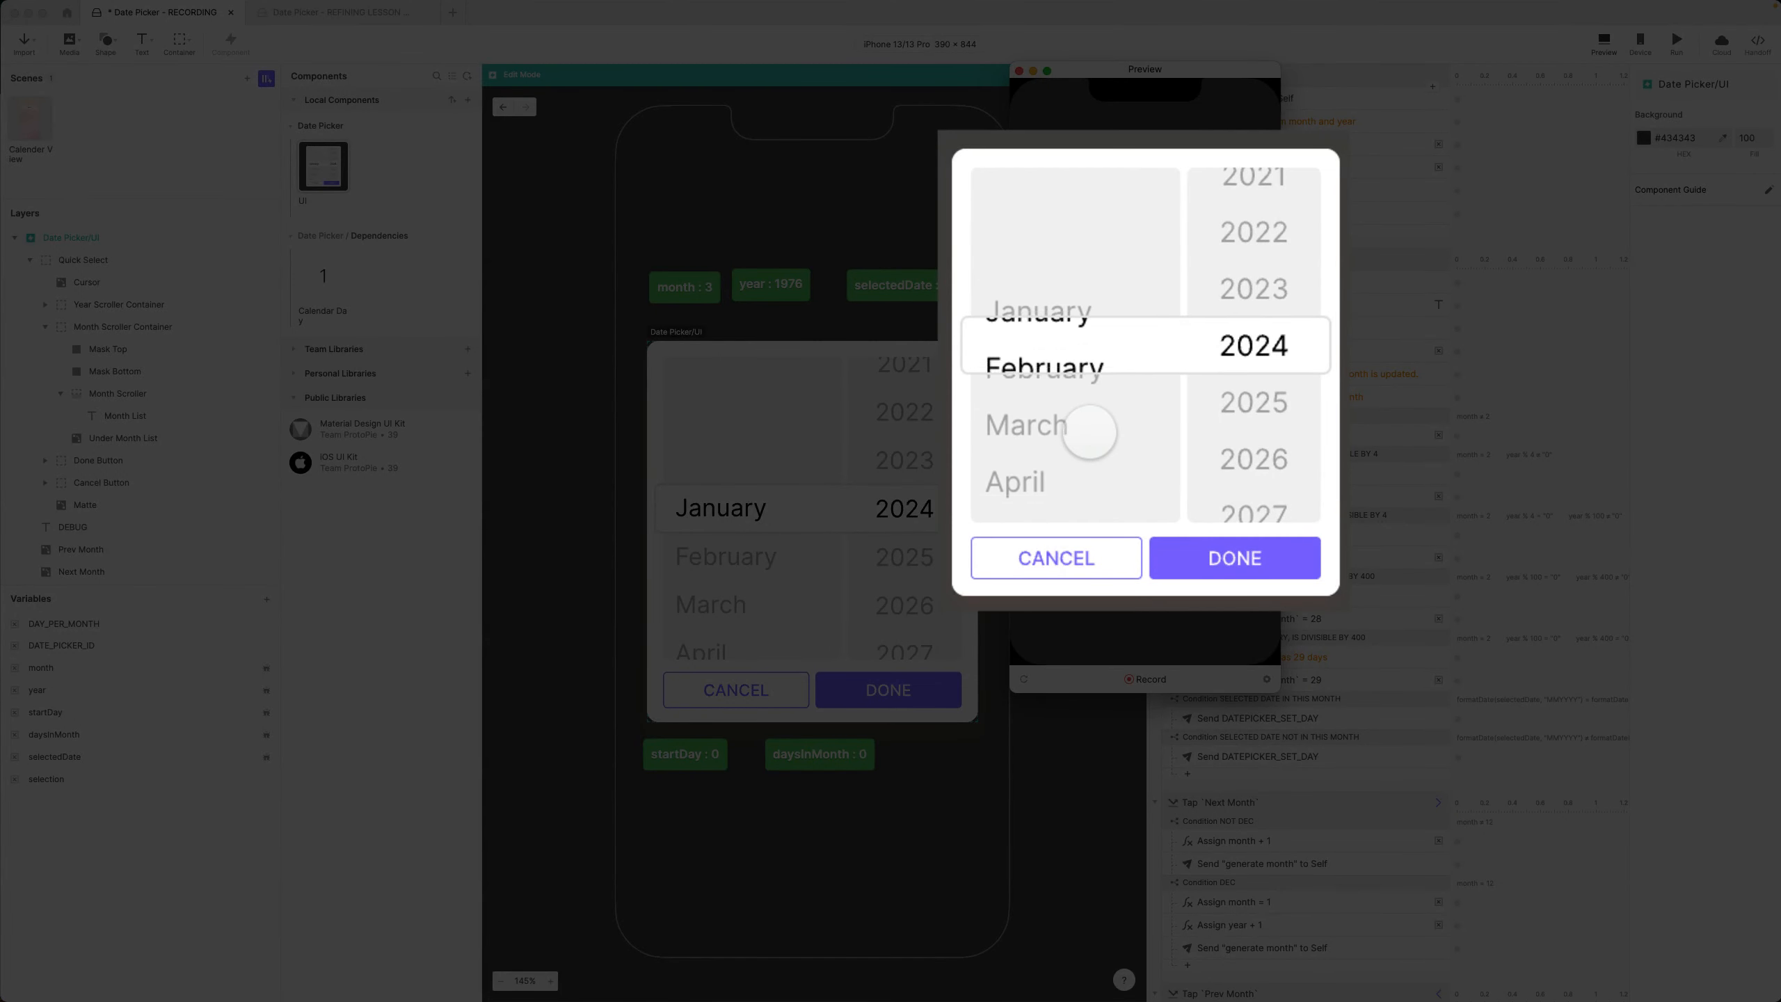
scroll(1089, 432, "down", 6)
scroll(1089, 432, "up", 3)
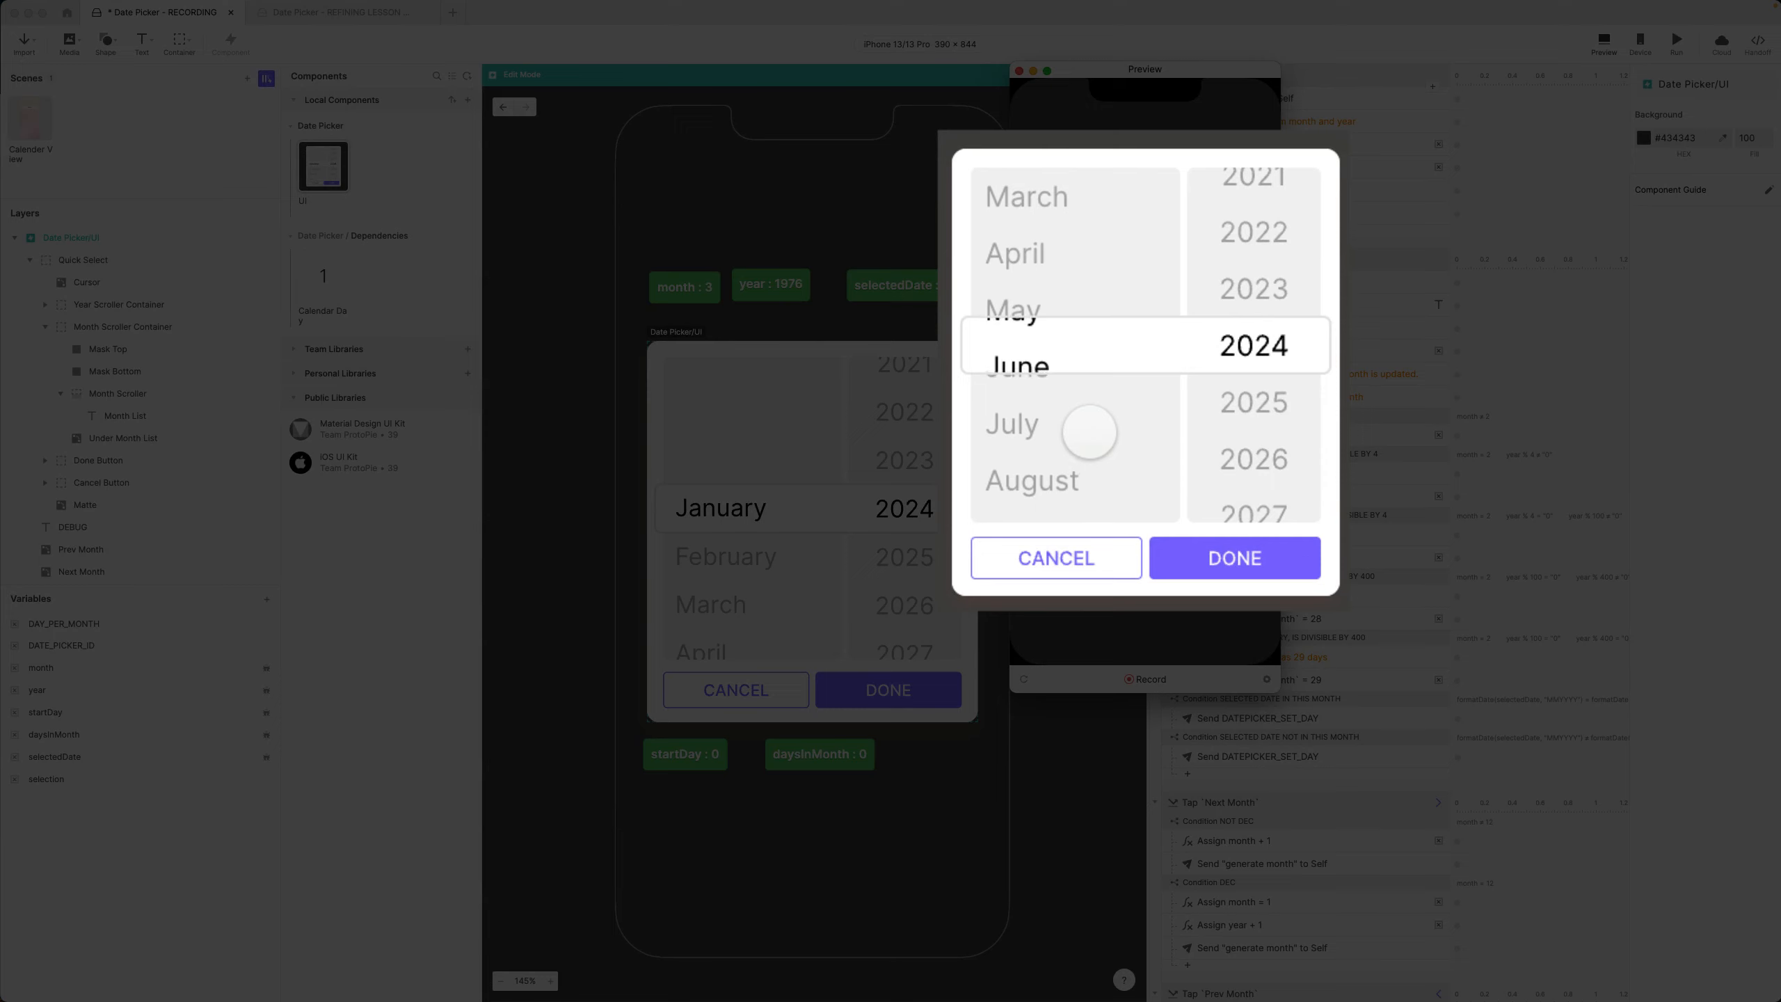
mouse_move(1113, 304)
left_mouse_down()
mouse_move(1114, 272)
mouse_move(1110, 330)
left_mouse_up()
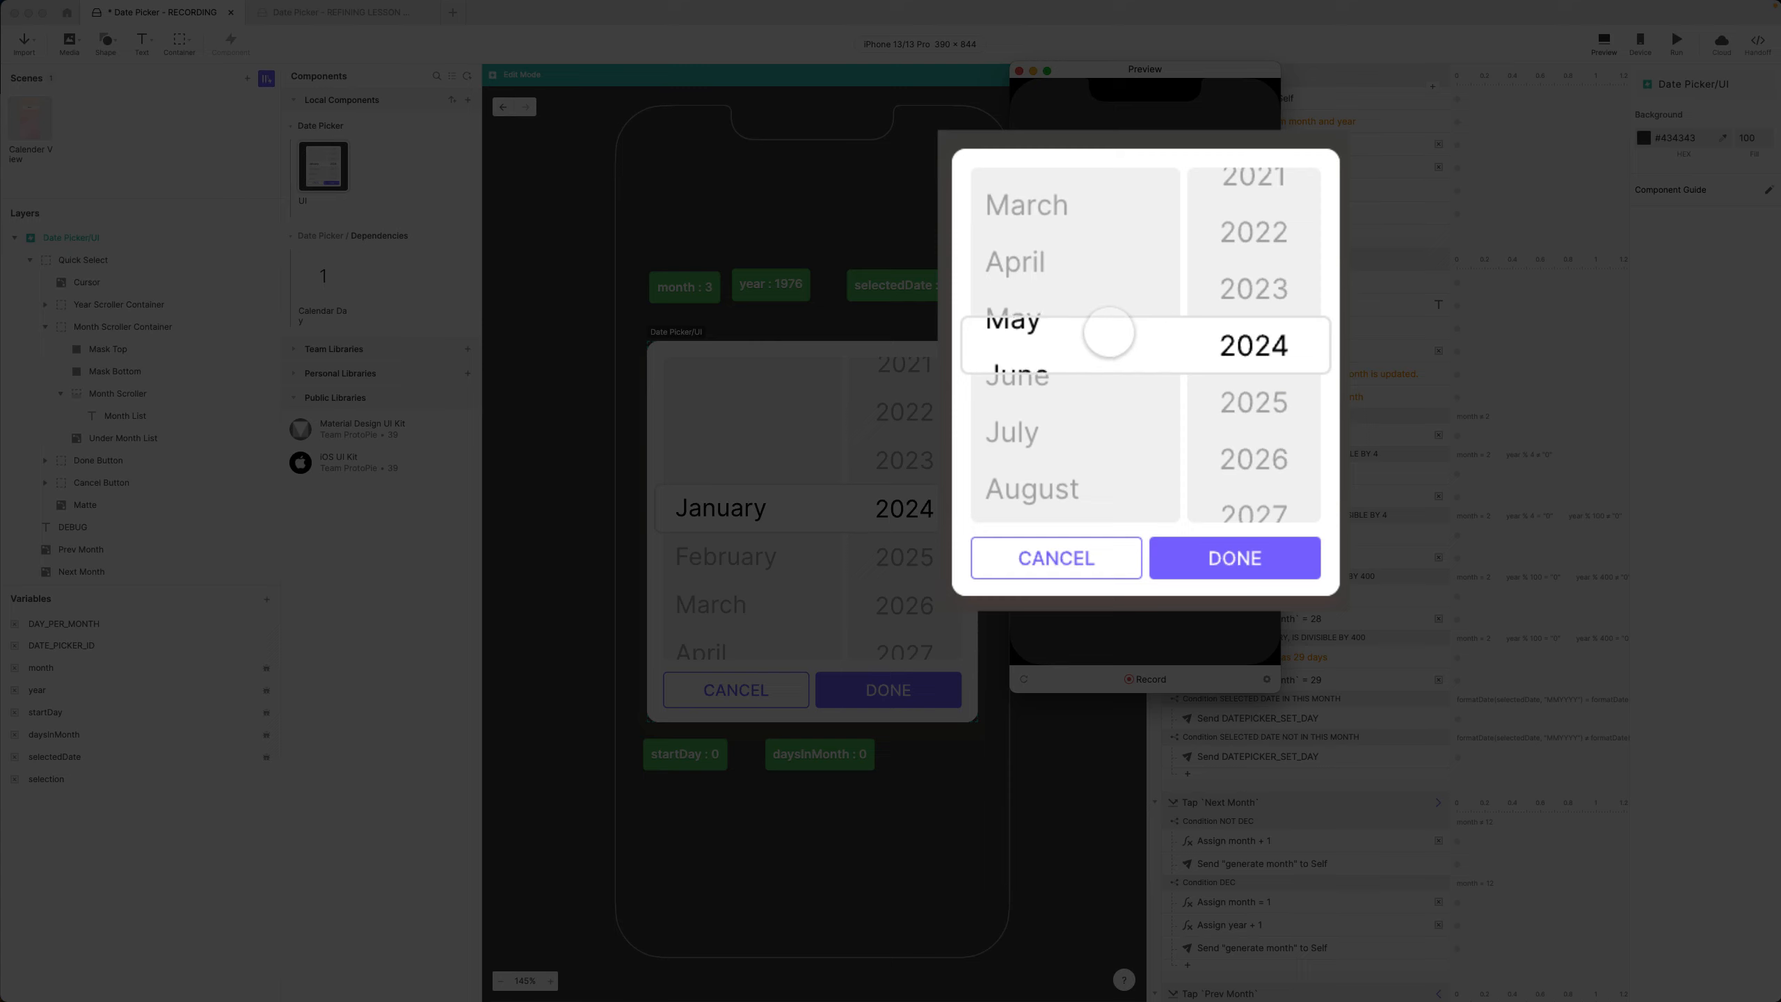
left_click_drag(1108, 331, 1106, 288)
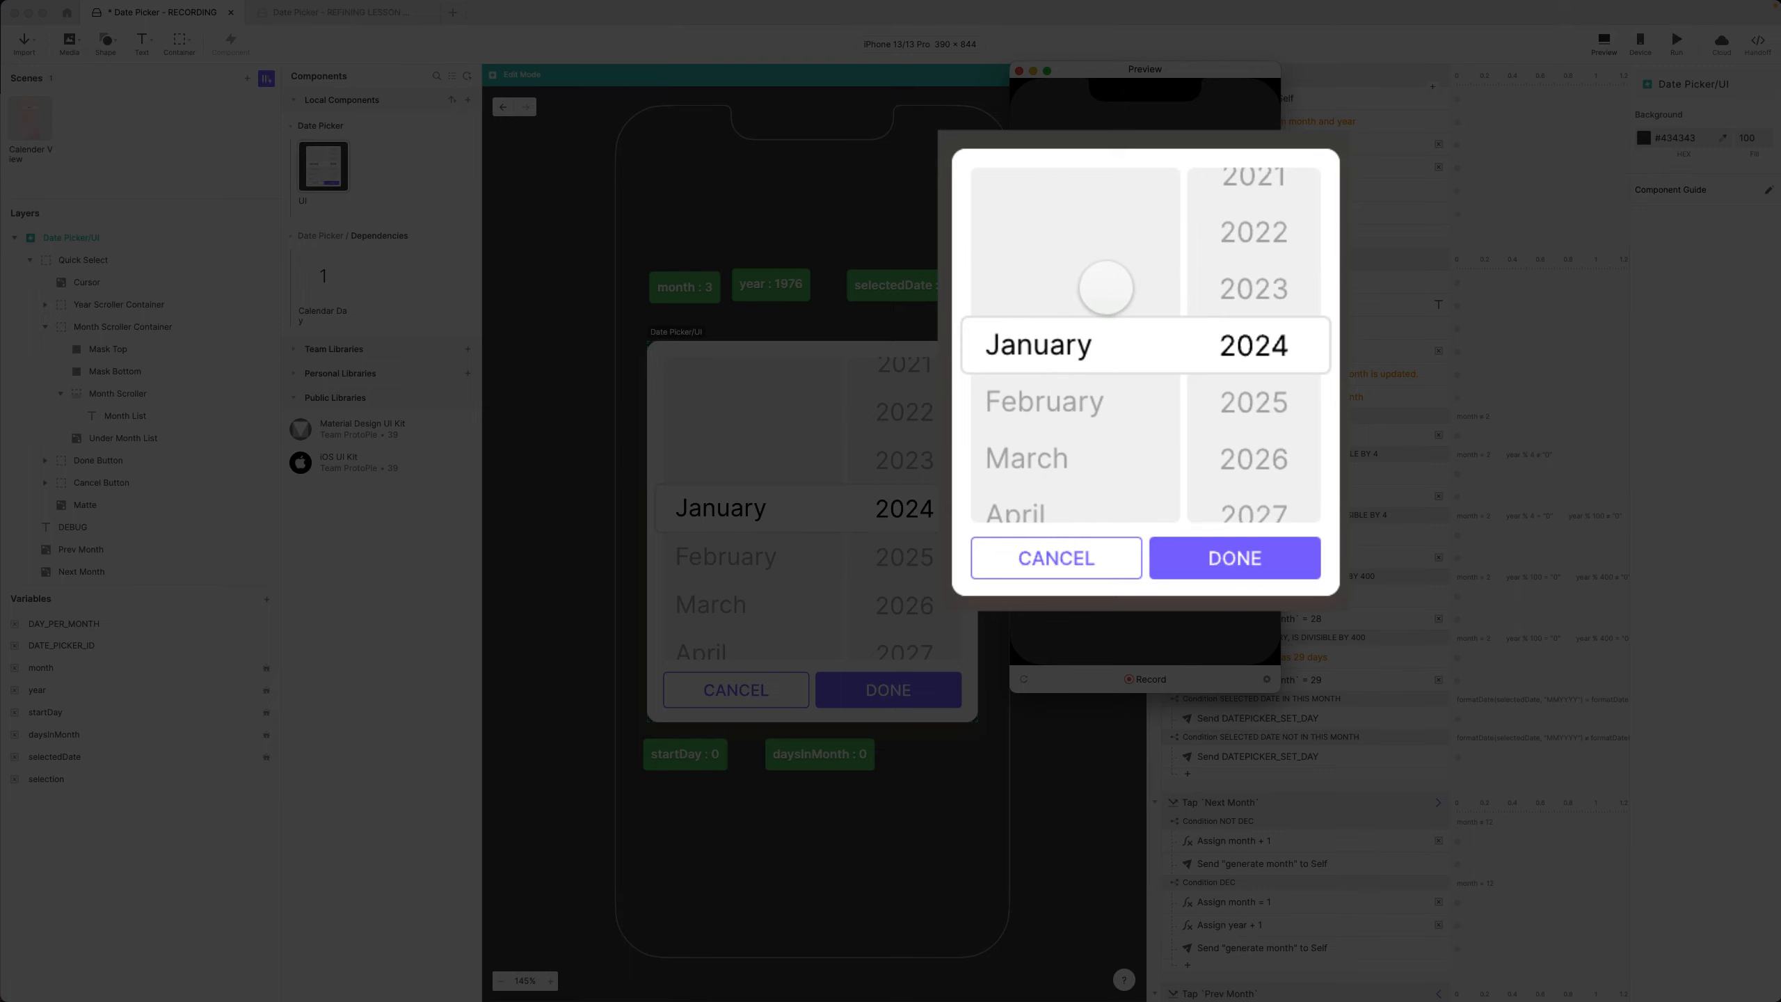
scroll(1106, 288, "down", 10)
scroll(1106, 288, "up", 10)
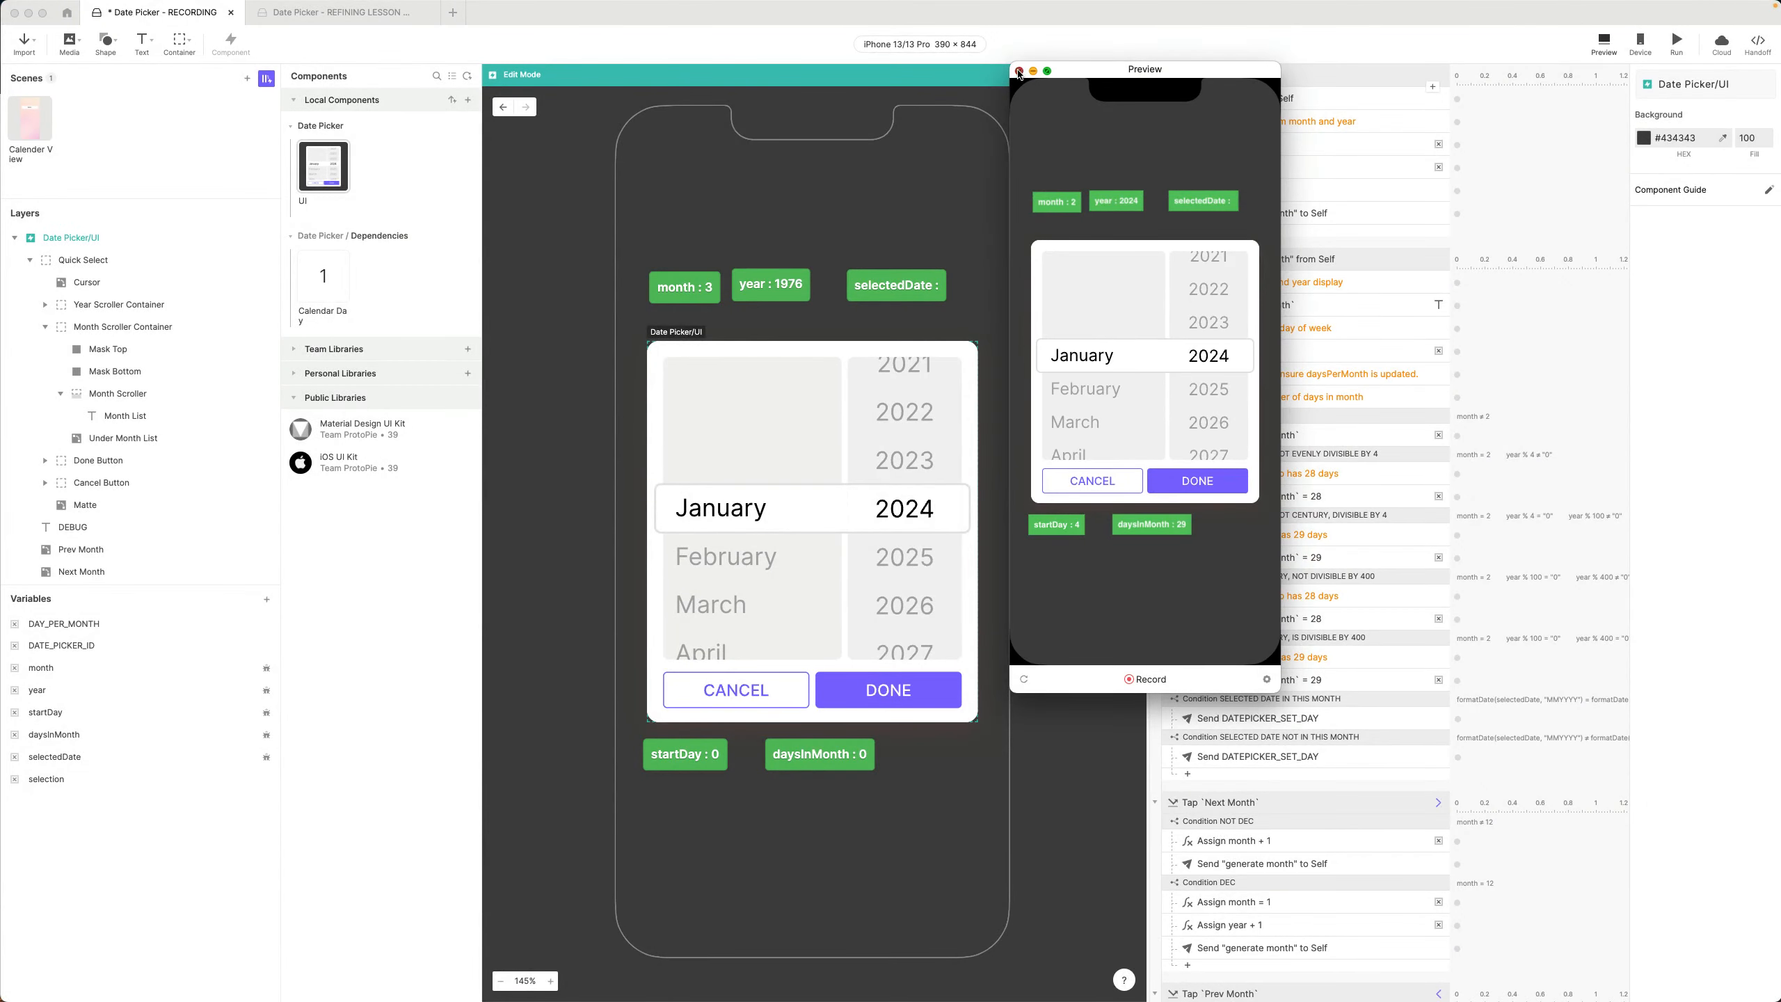
left_click(1019, 70)
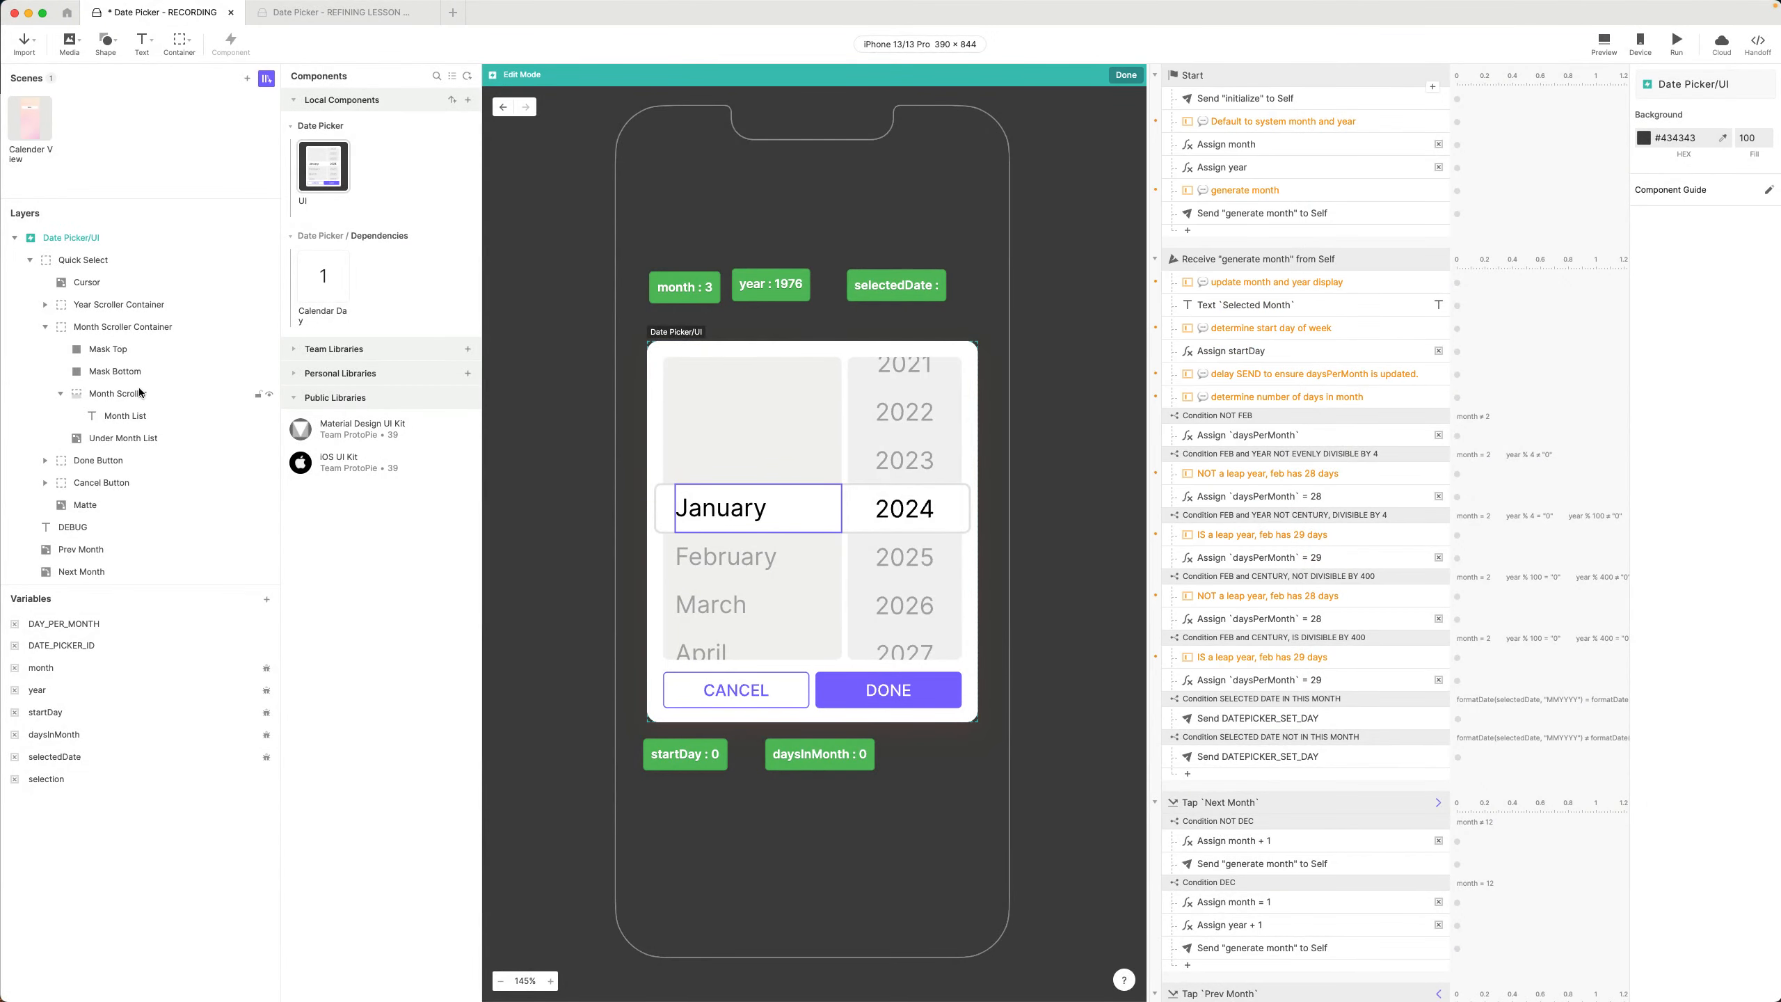
Examine the properties of the Month Scroller, its container, and the Mask Top and Mask Bottom layers
left_click(139, 394)
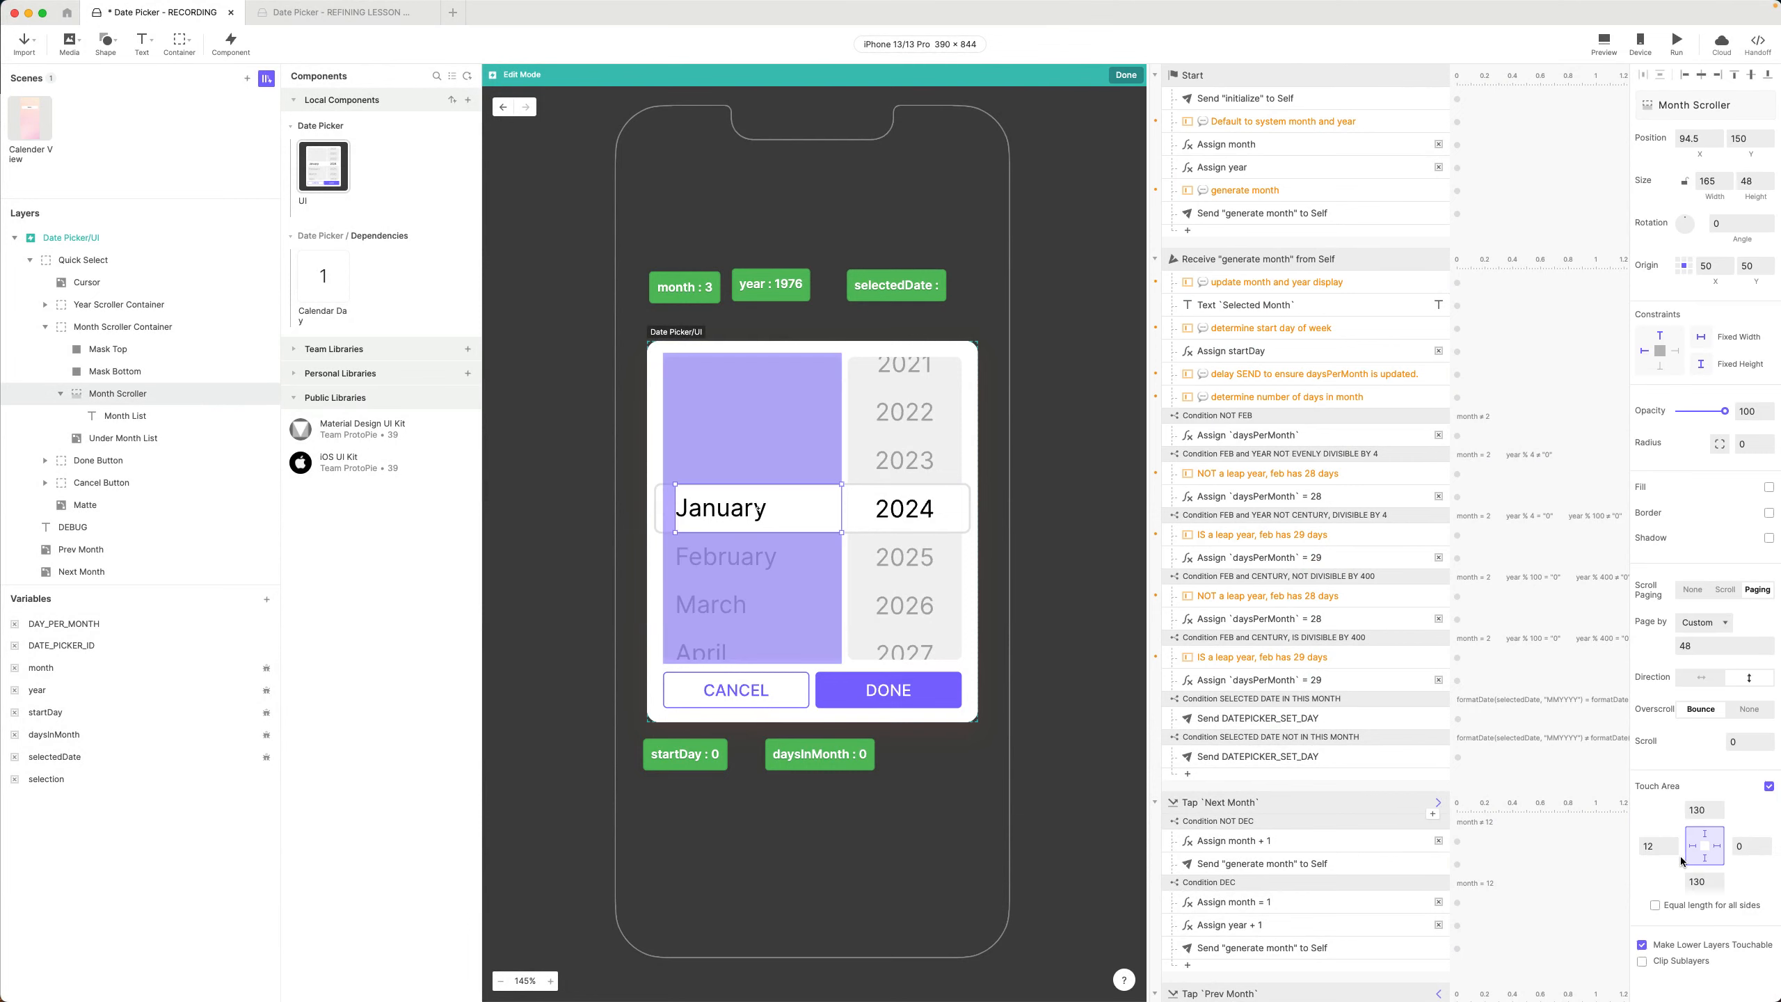
left_click(92, 329)
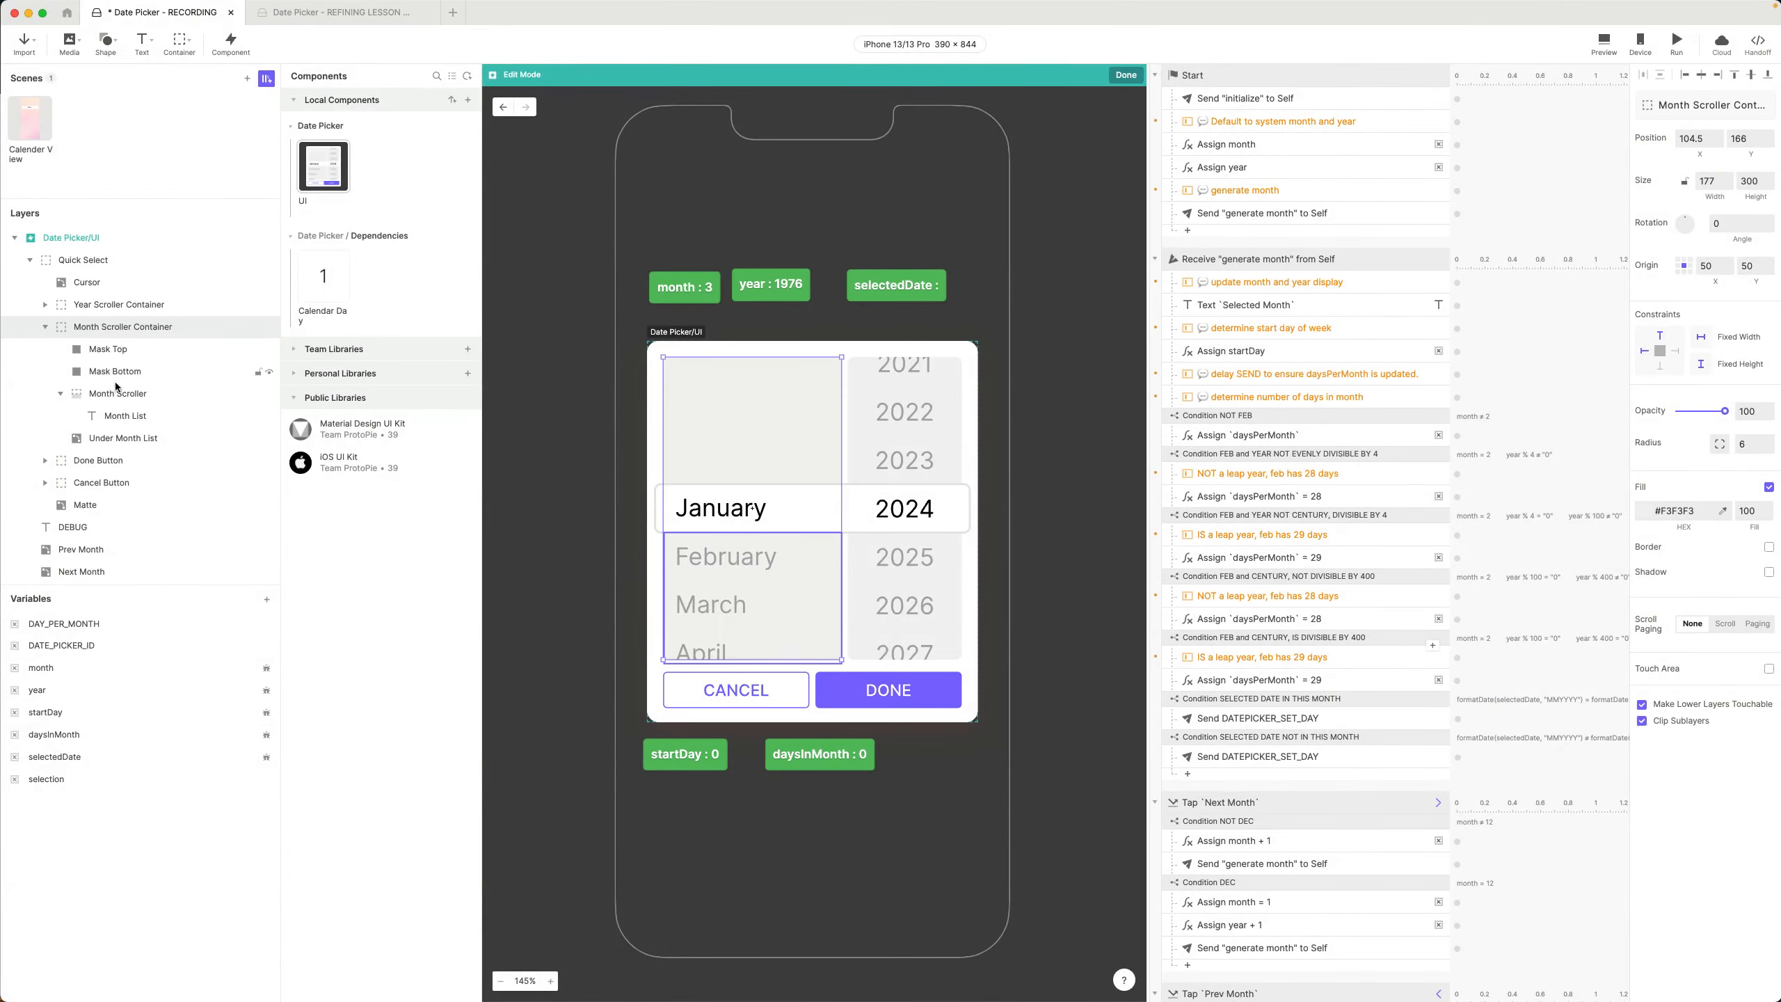
left_click(109, 349)
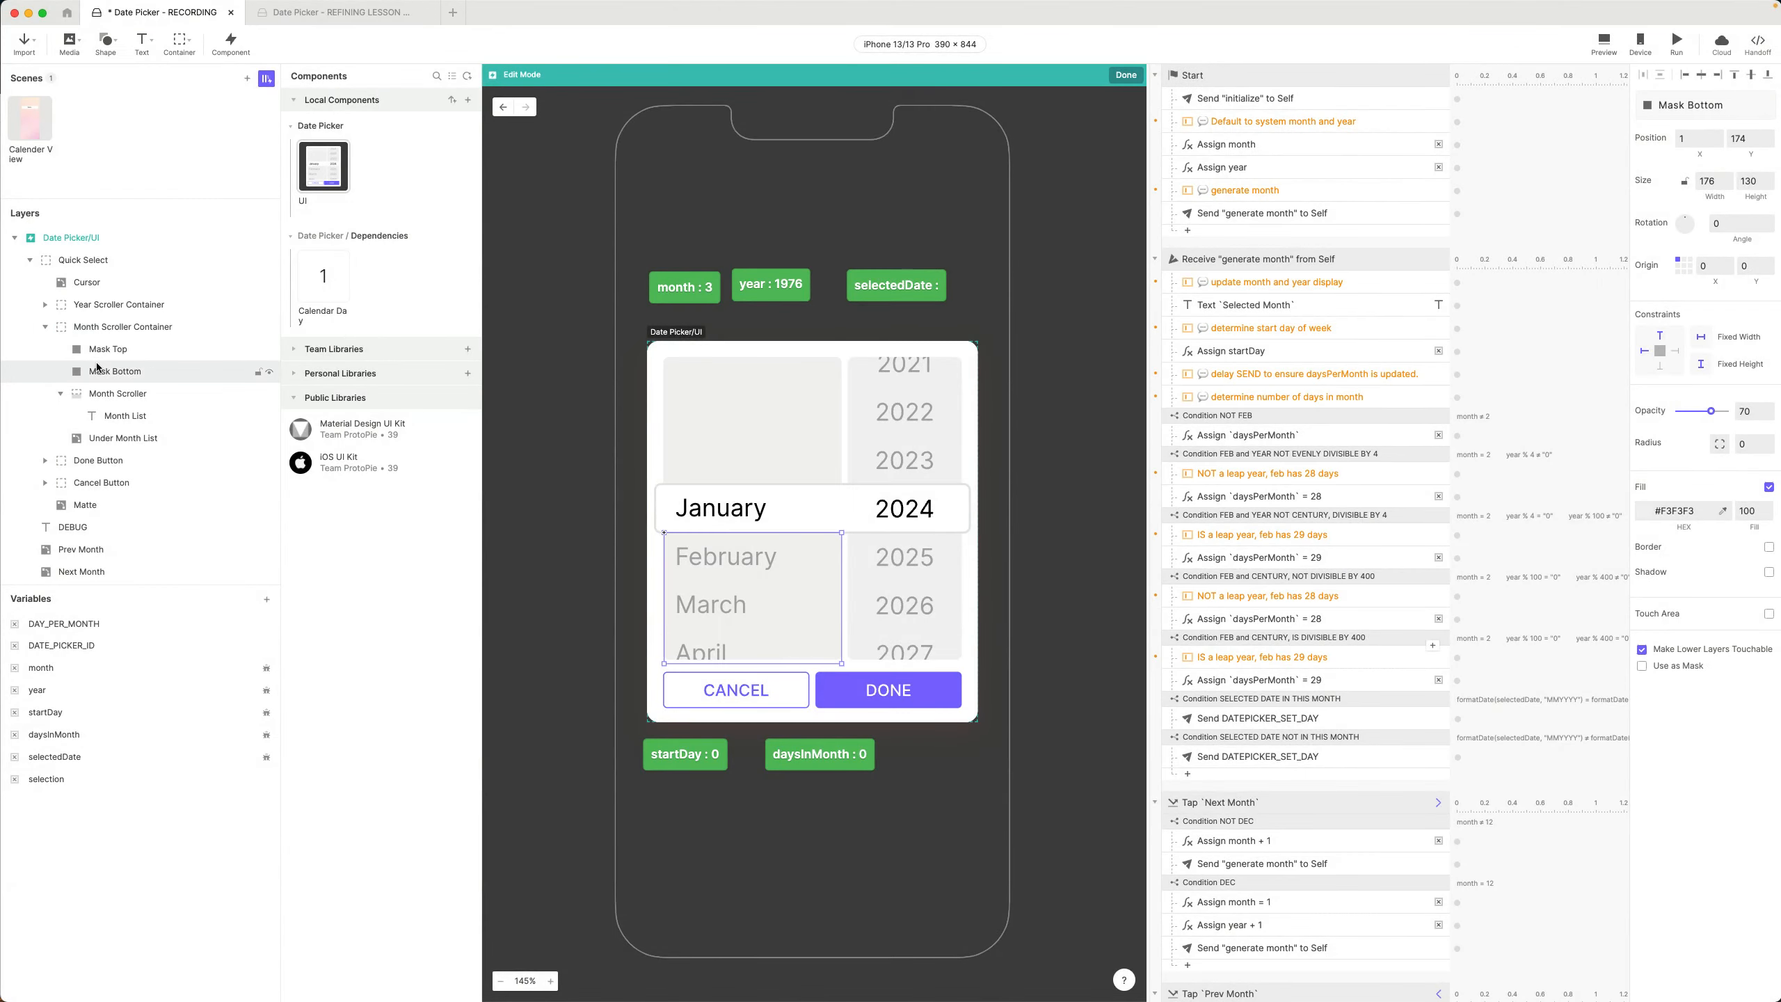
left_click(259, 371)
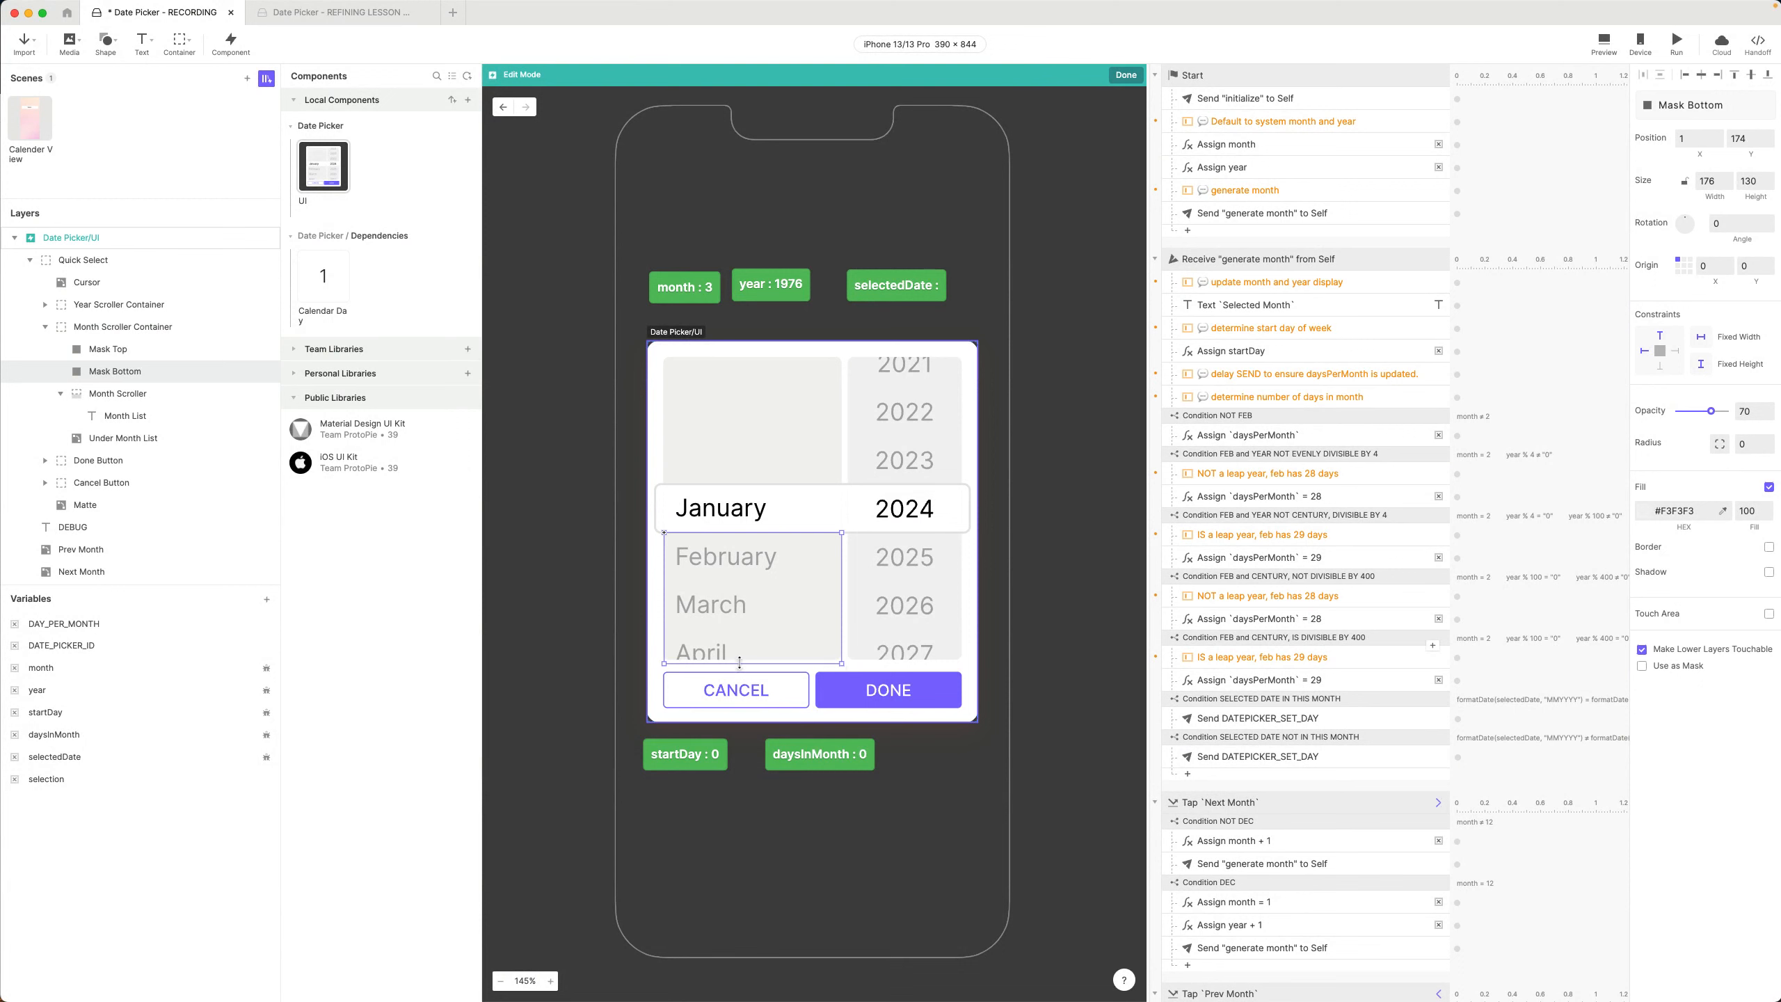
left_click(108, 349)
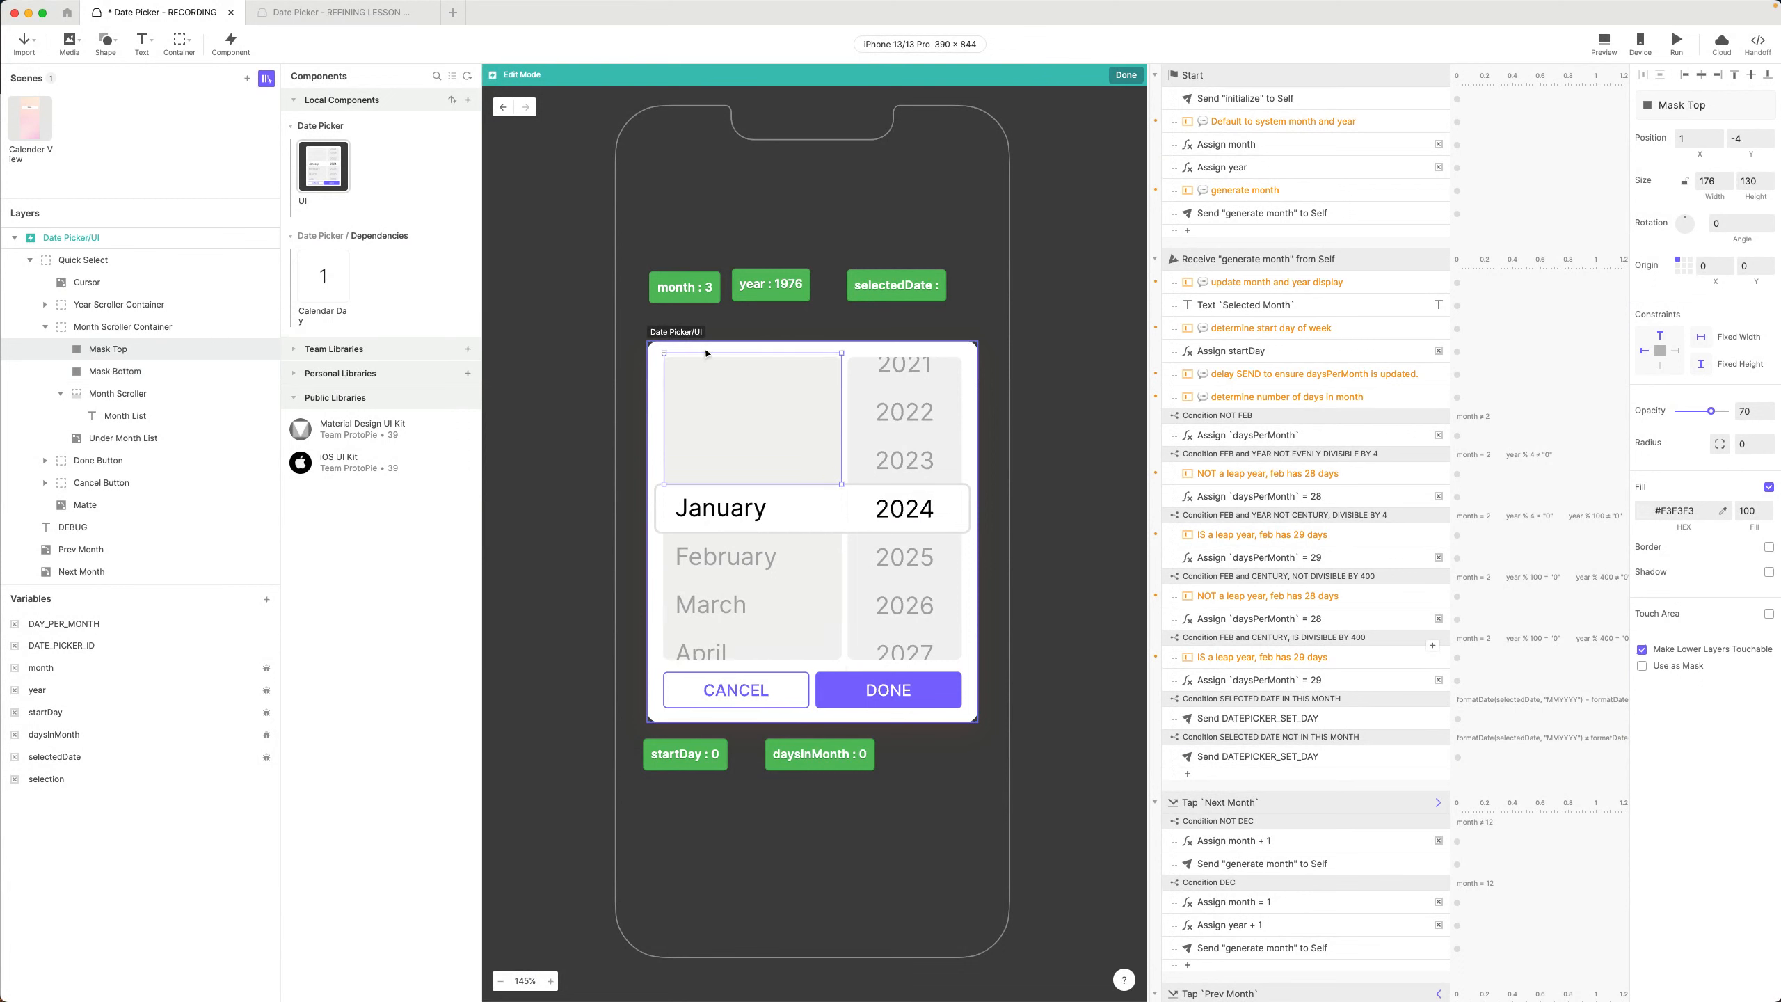
left_click(137, 329)
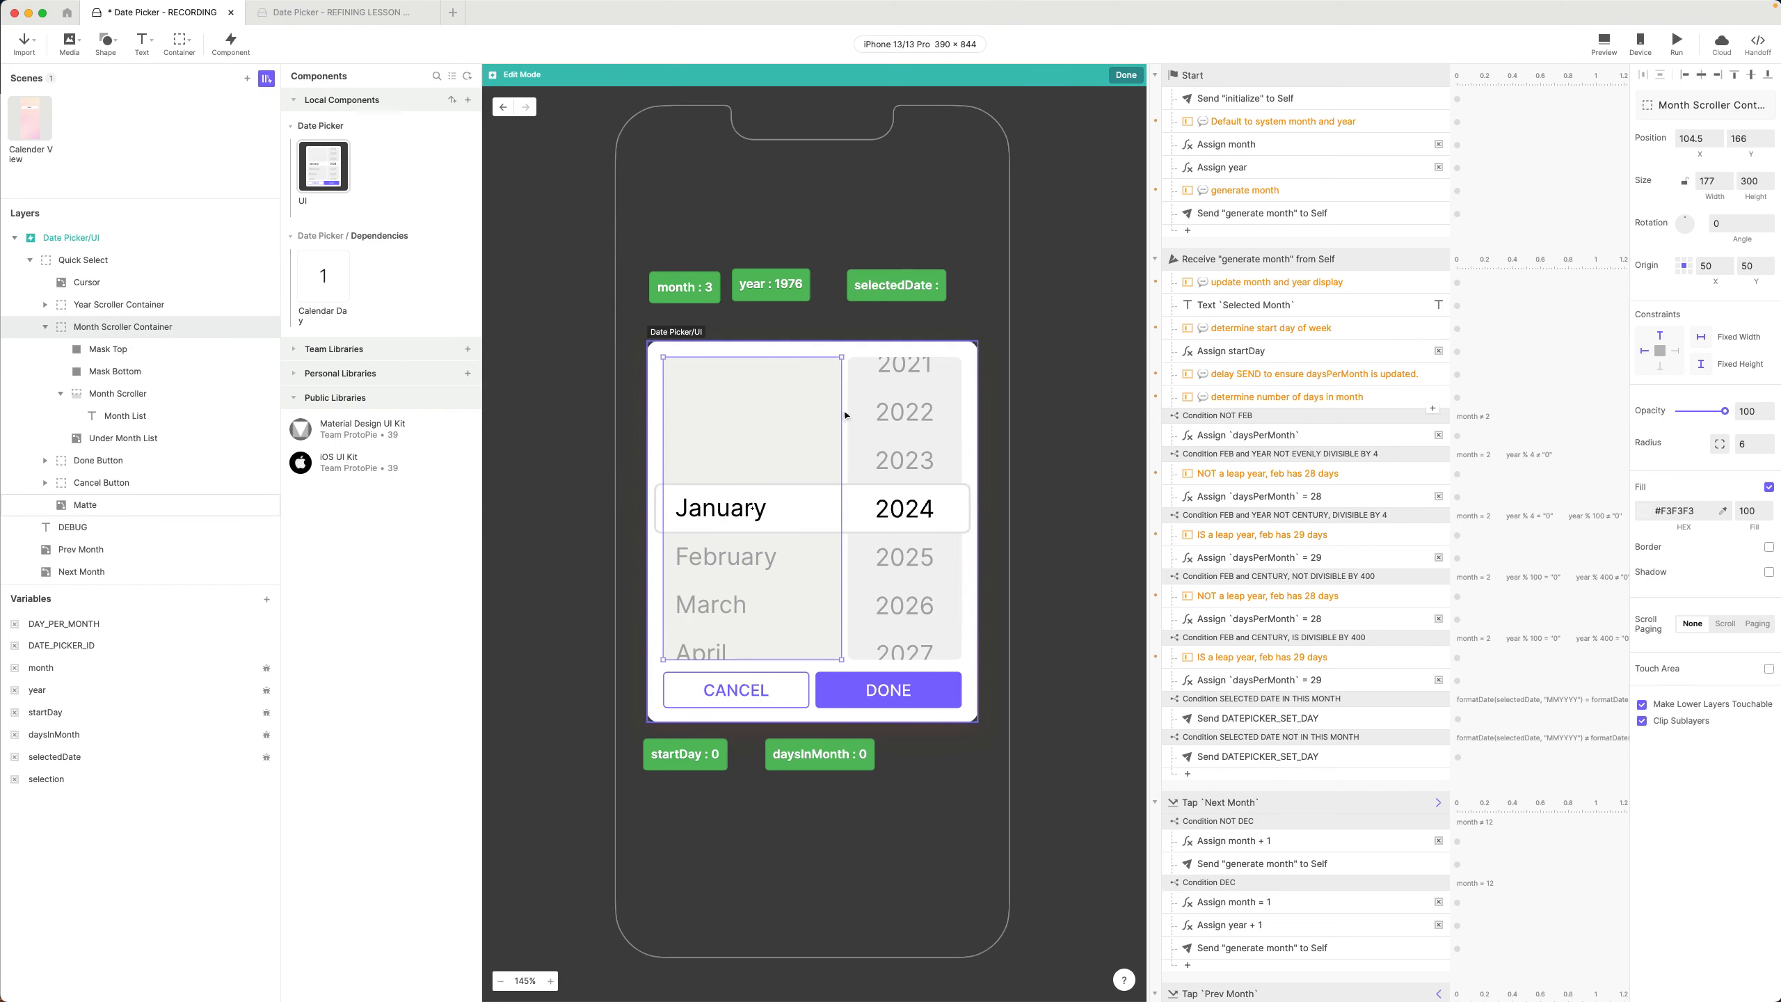
Preview the picker again beside the canvas, scroll the months down and back up, and close the preview
left_click(1605, 44)
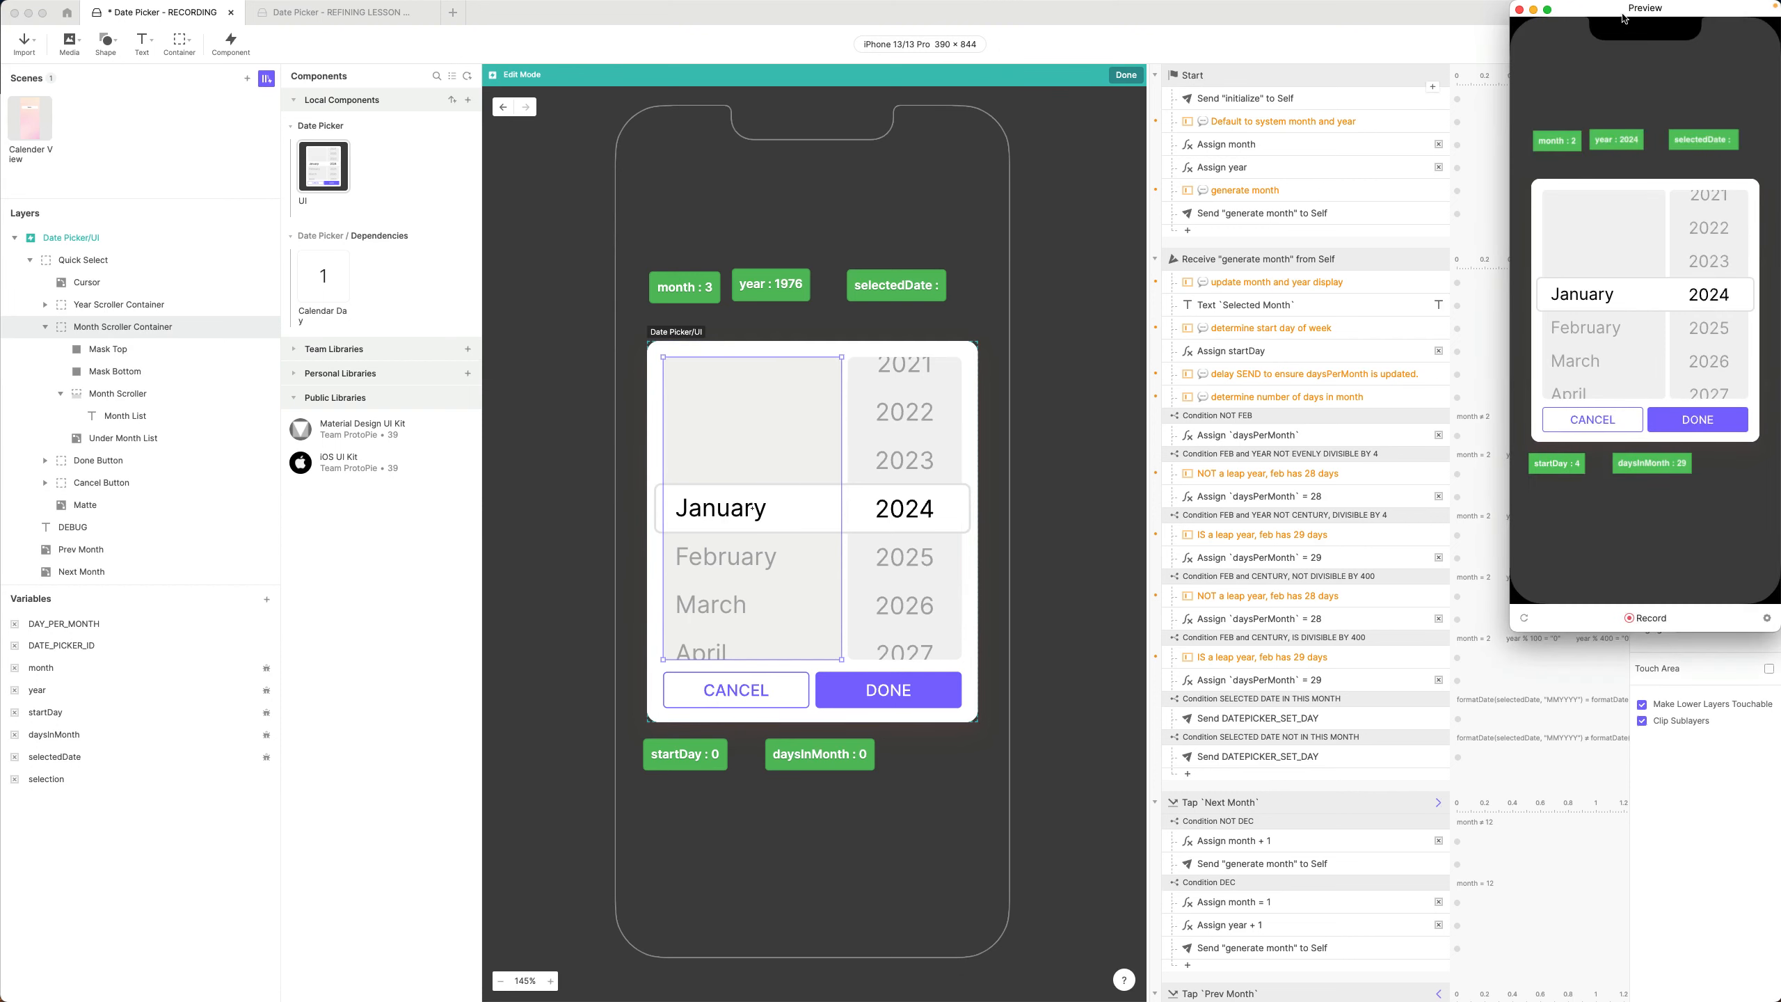
left_click_drag(1624, 18, 1169, 153)
scroll(1154, 486, "down", 5)
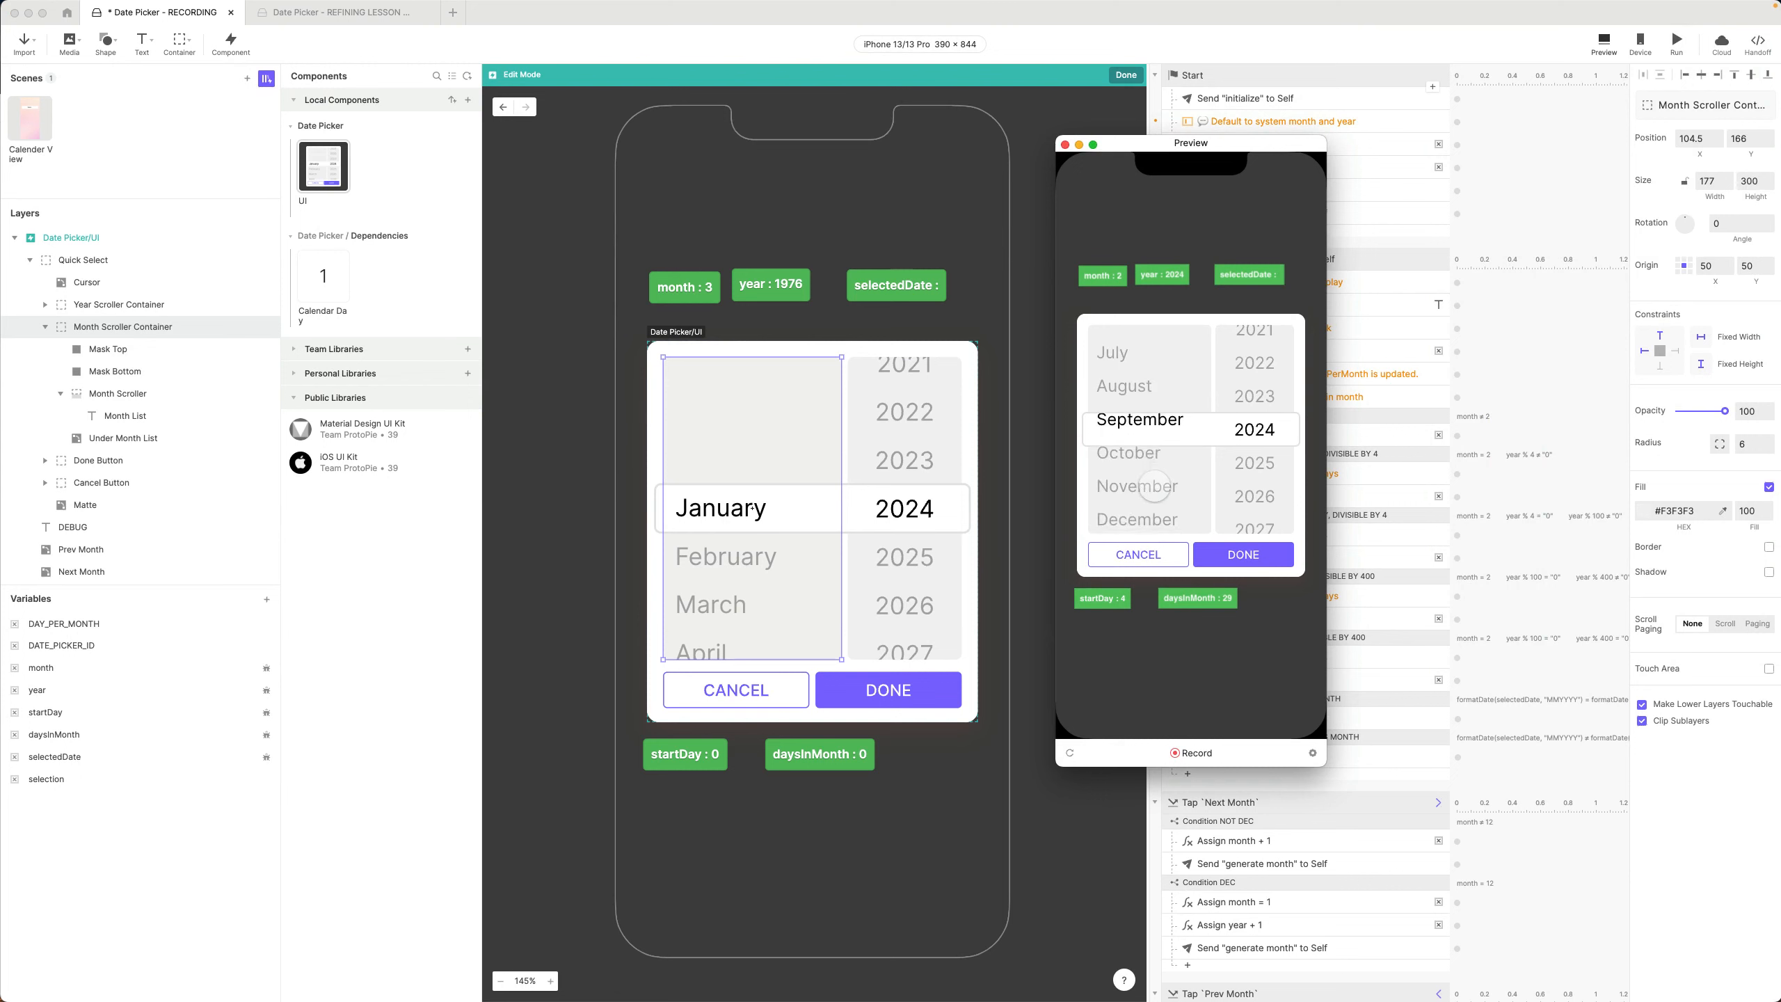
scroll(1154, 486, "up", 5)
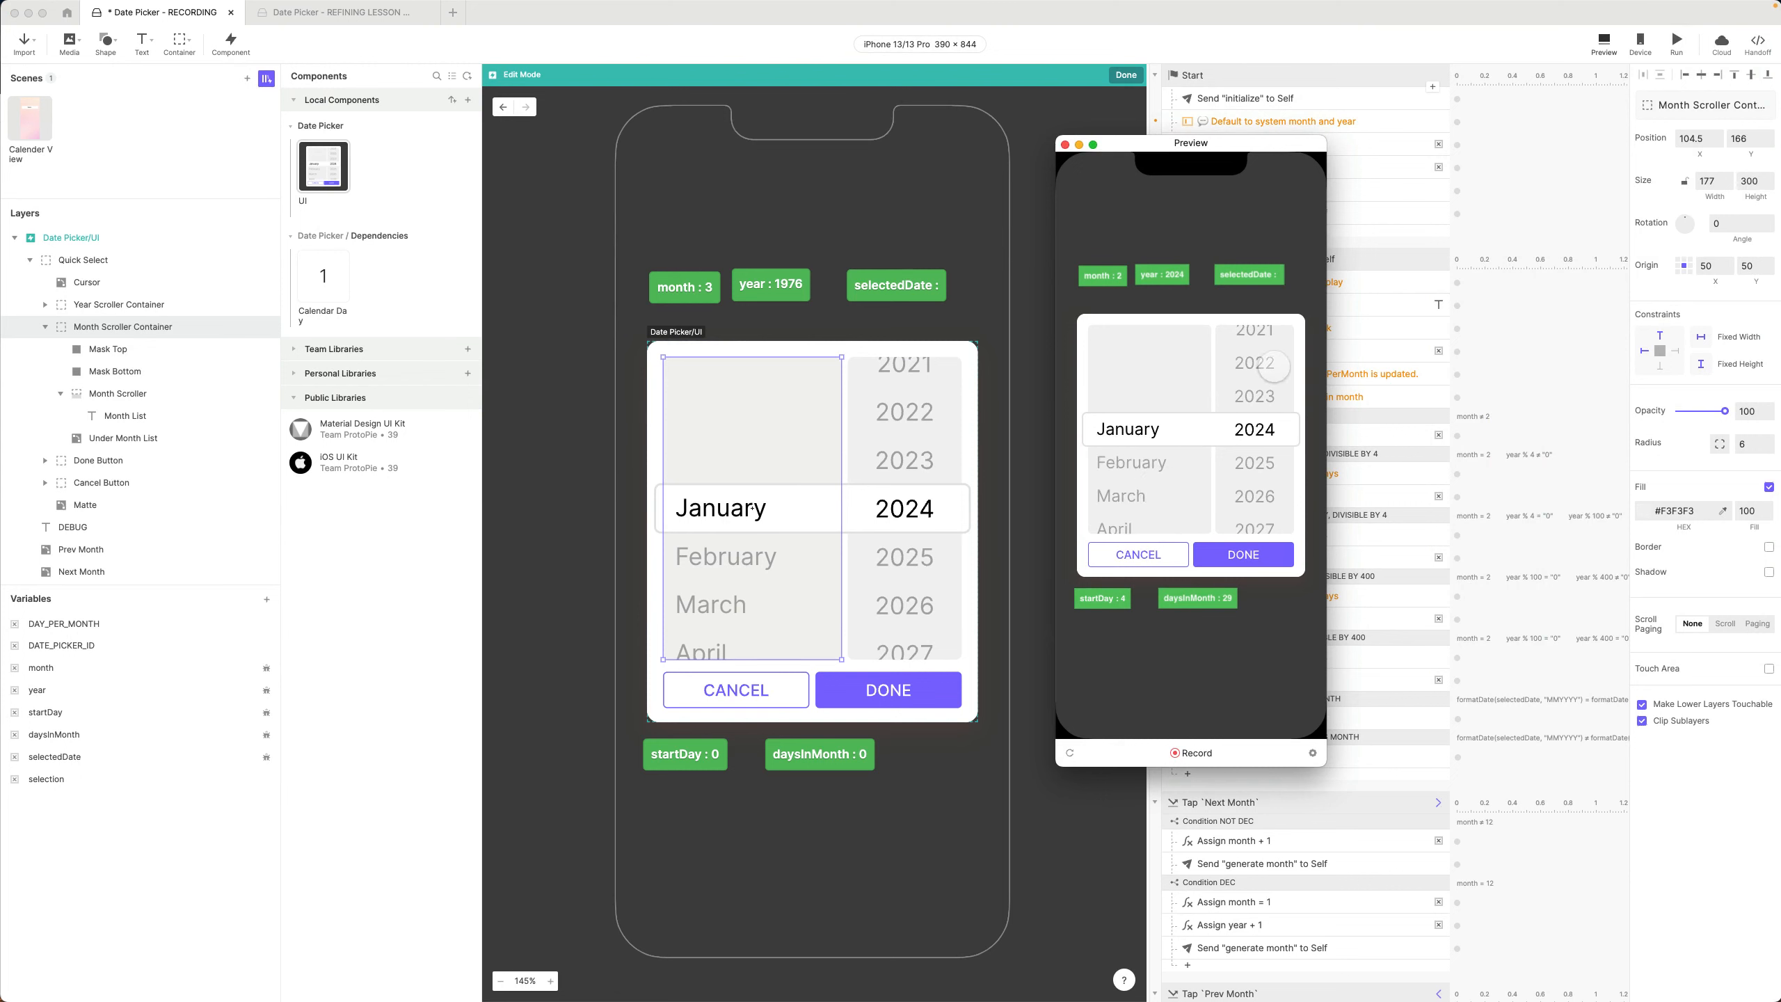
left_click(1064, 145)
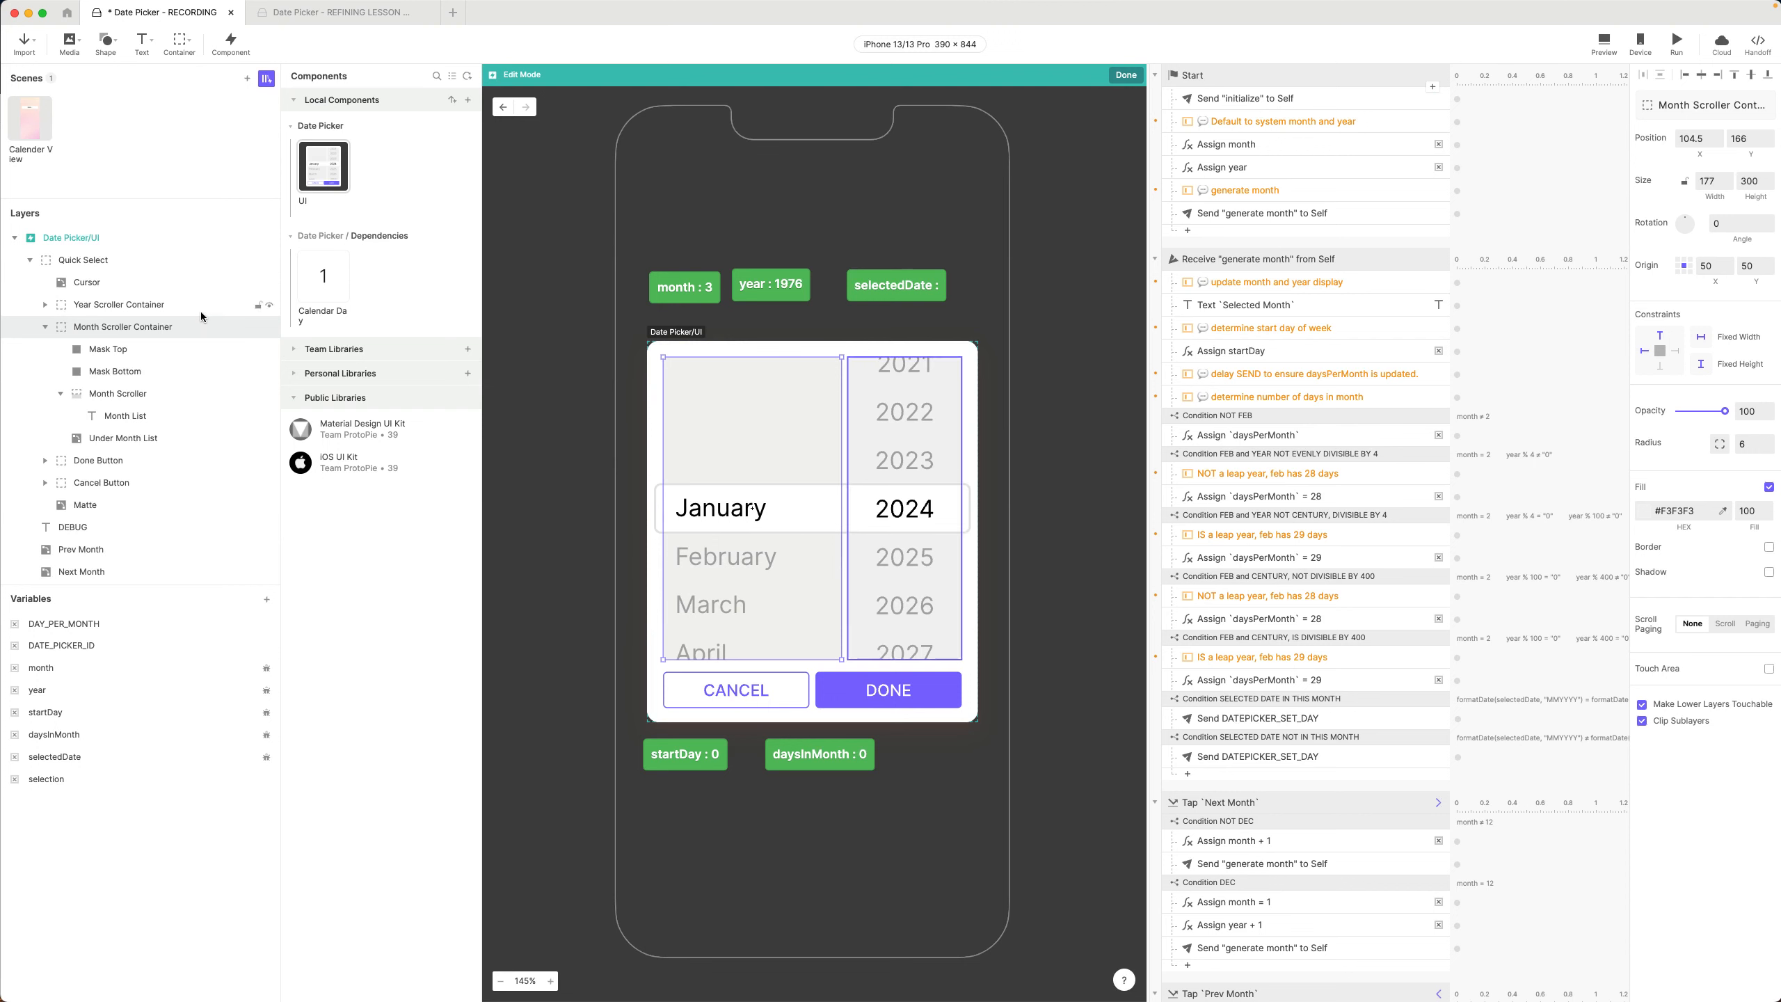
Delete the 2021, 2022, 2023, 2025, 2026 and 2027 text layers from the Year Scroller Container
left_click(111, 307)
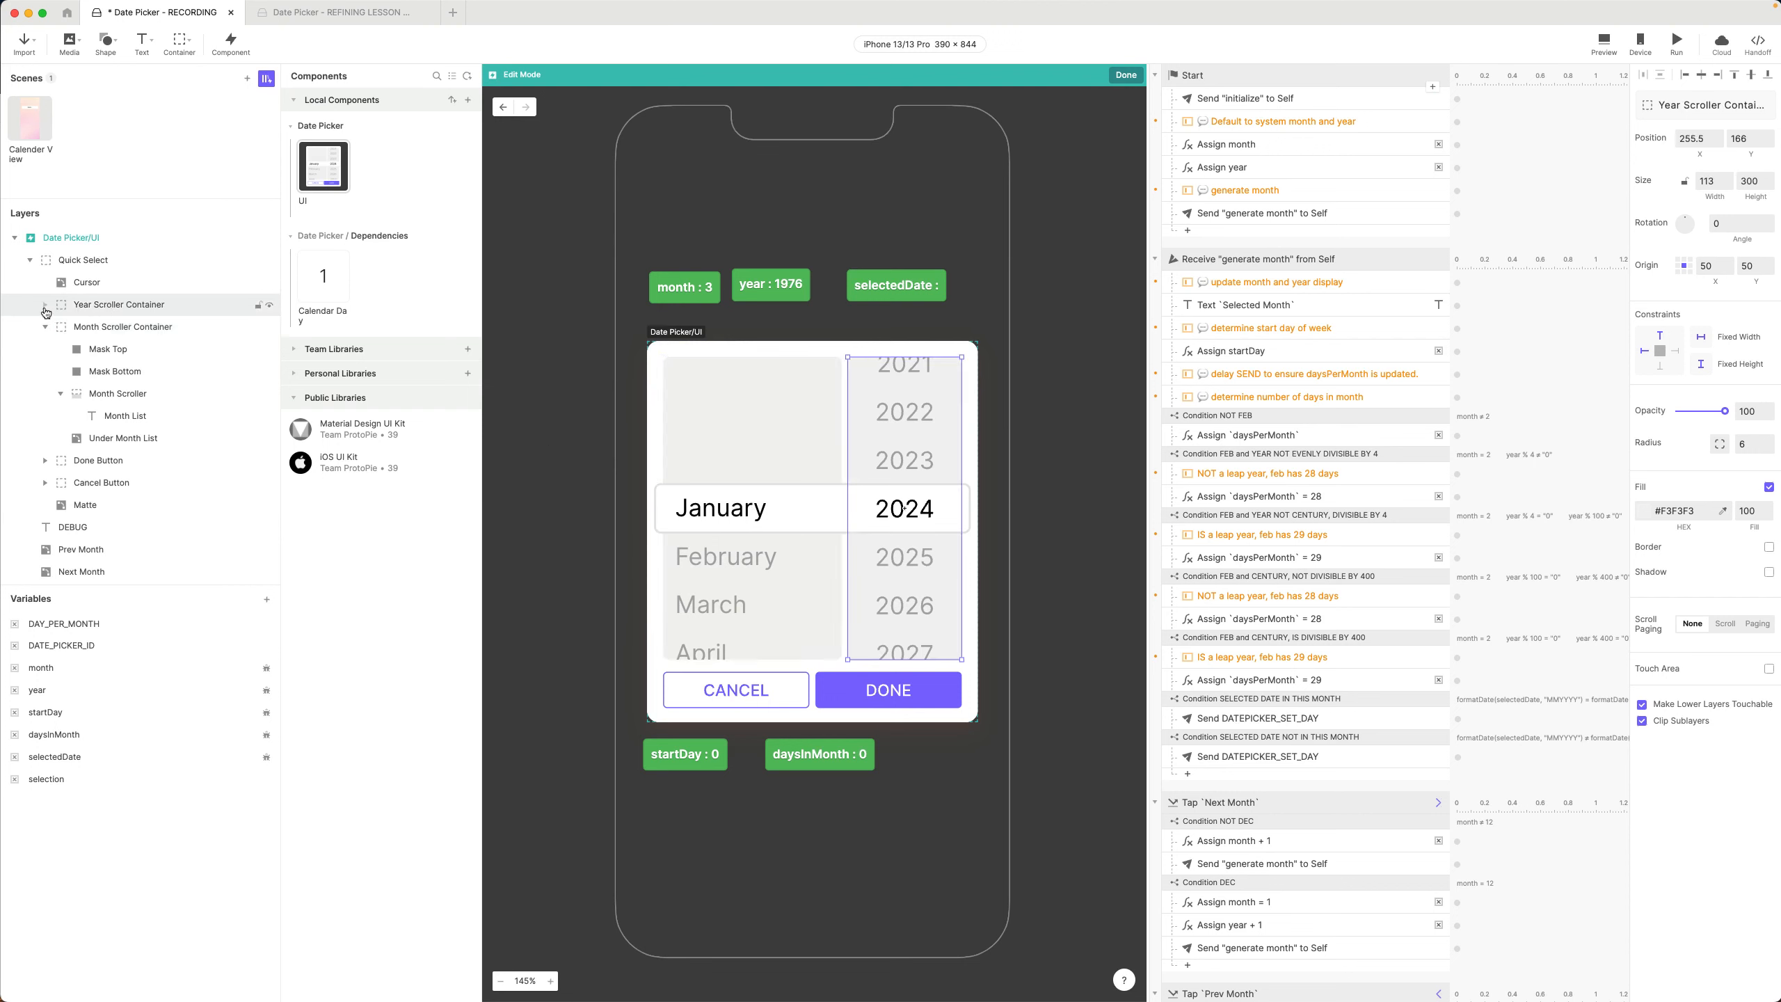
left_click(44, 305)
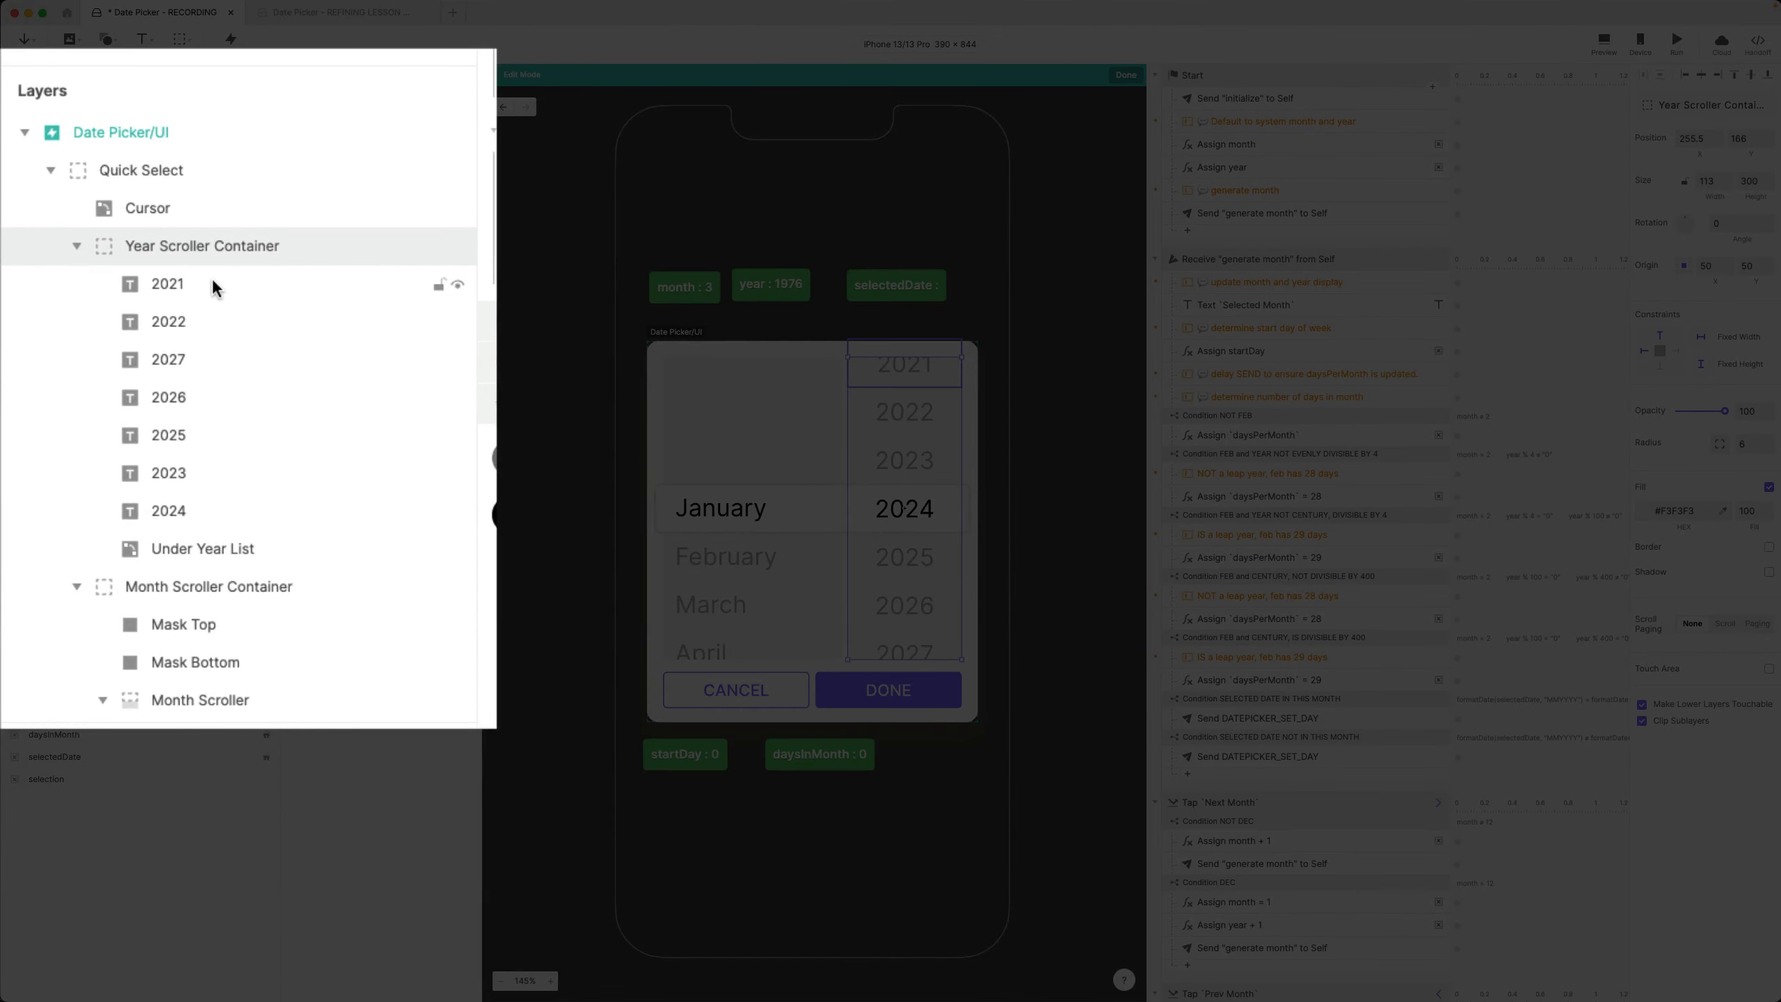
left_click(210, 281)
left_click(180, 481, "shift")
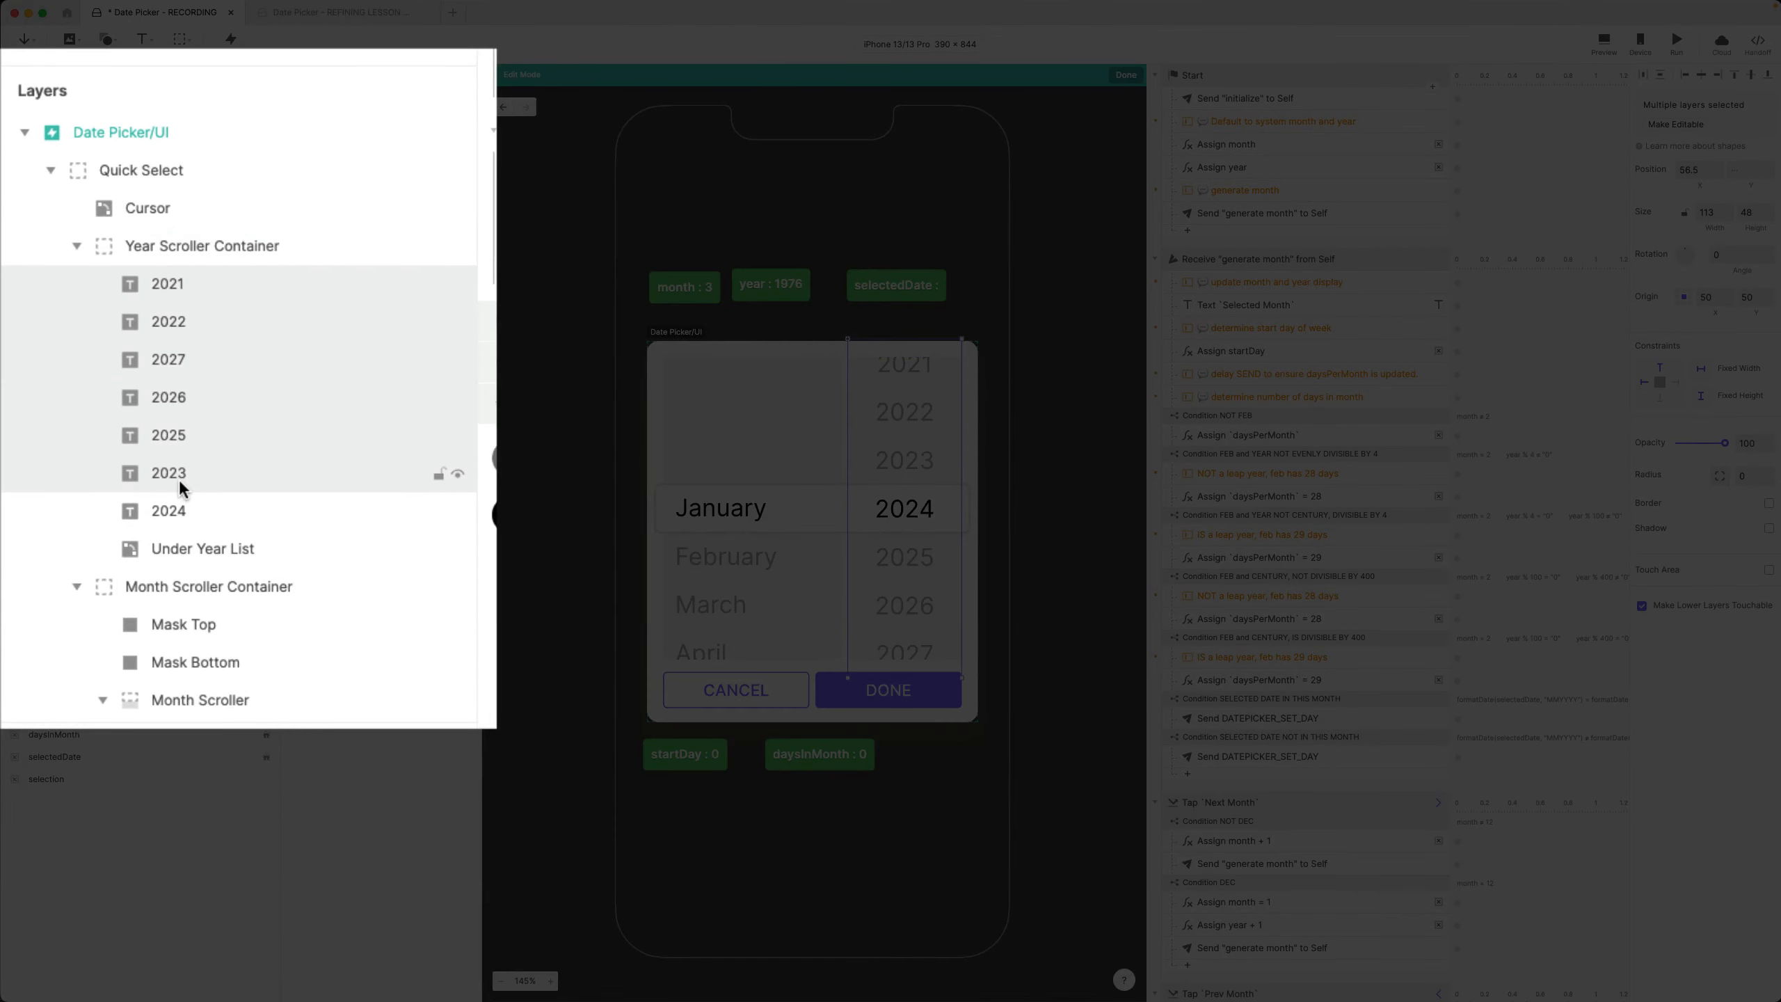
key("Delete")
Convert the 2024 text layer to editable text and rename it Year List
left_click(251, 299)
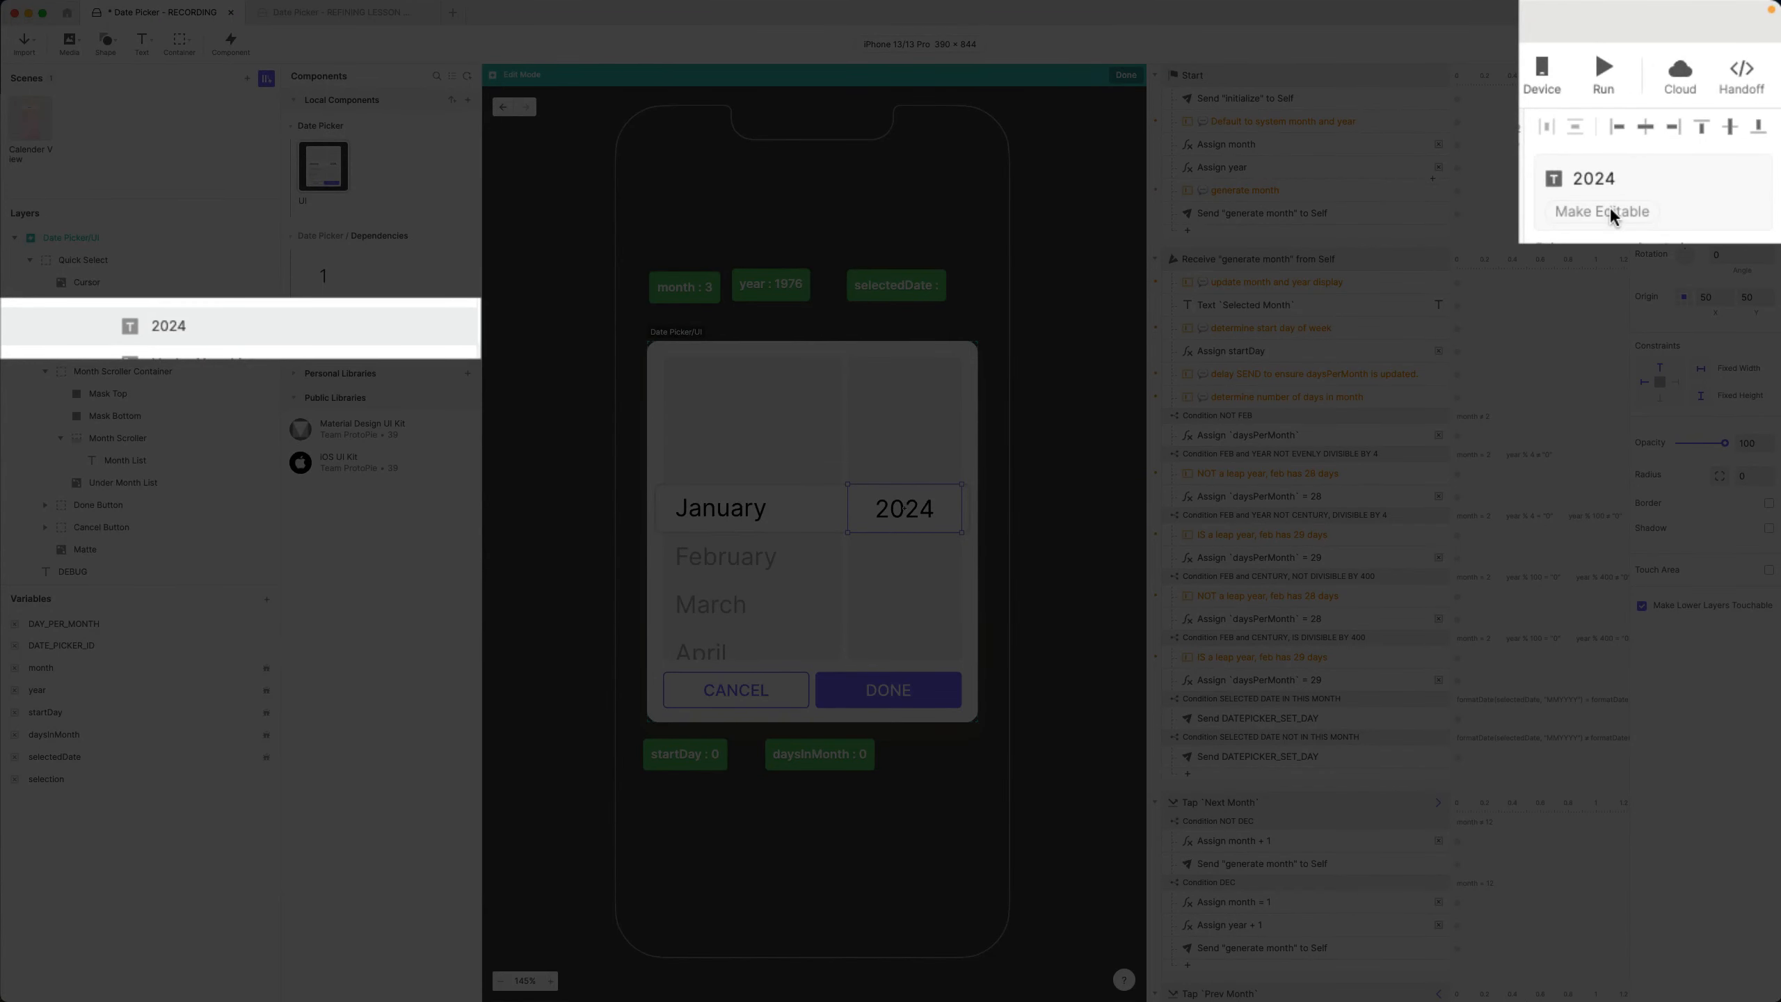
left_click(1606, 212)
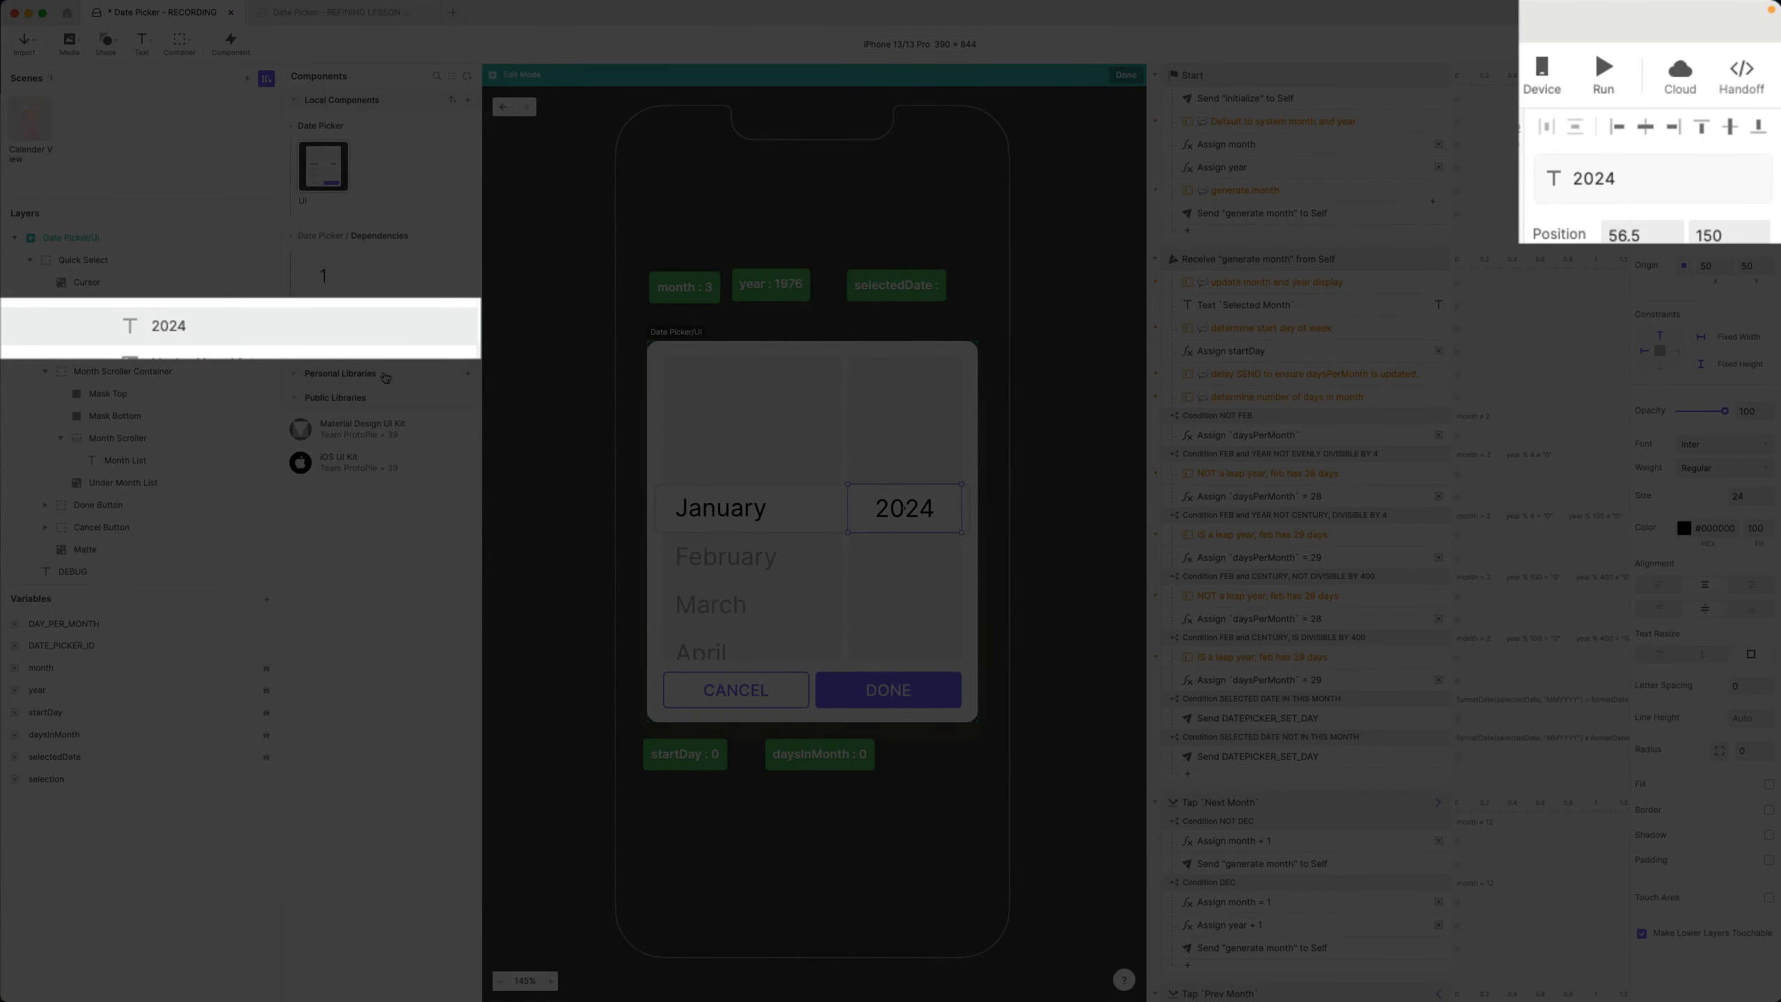
double_click(164, 328)
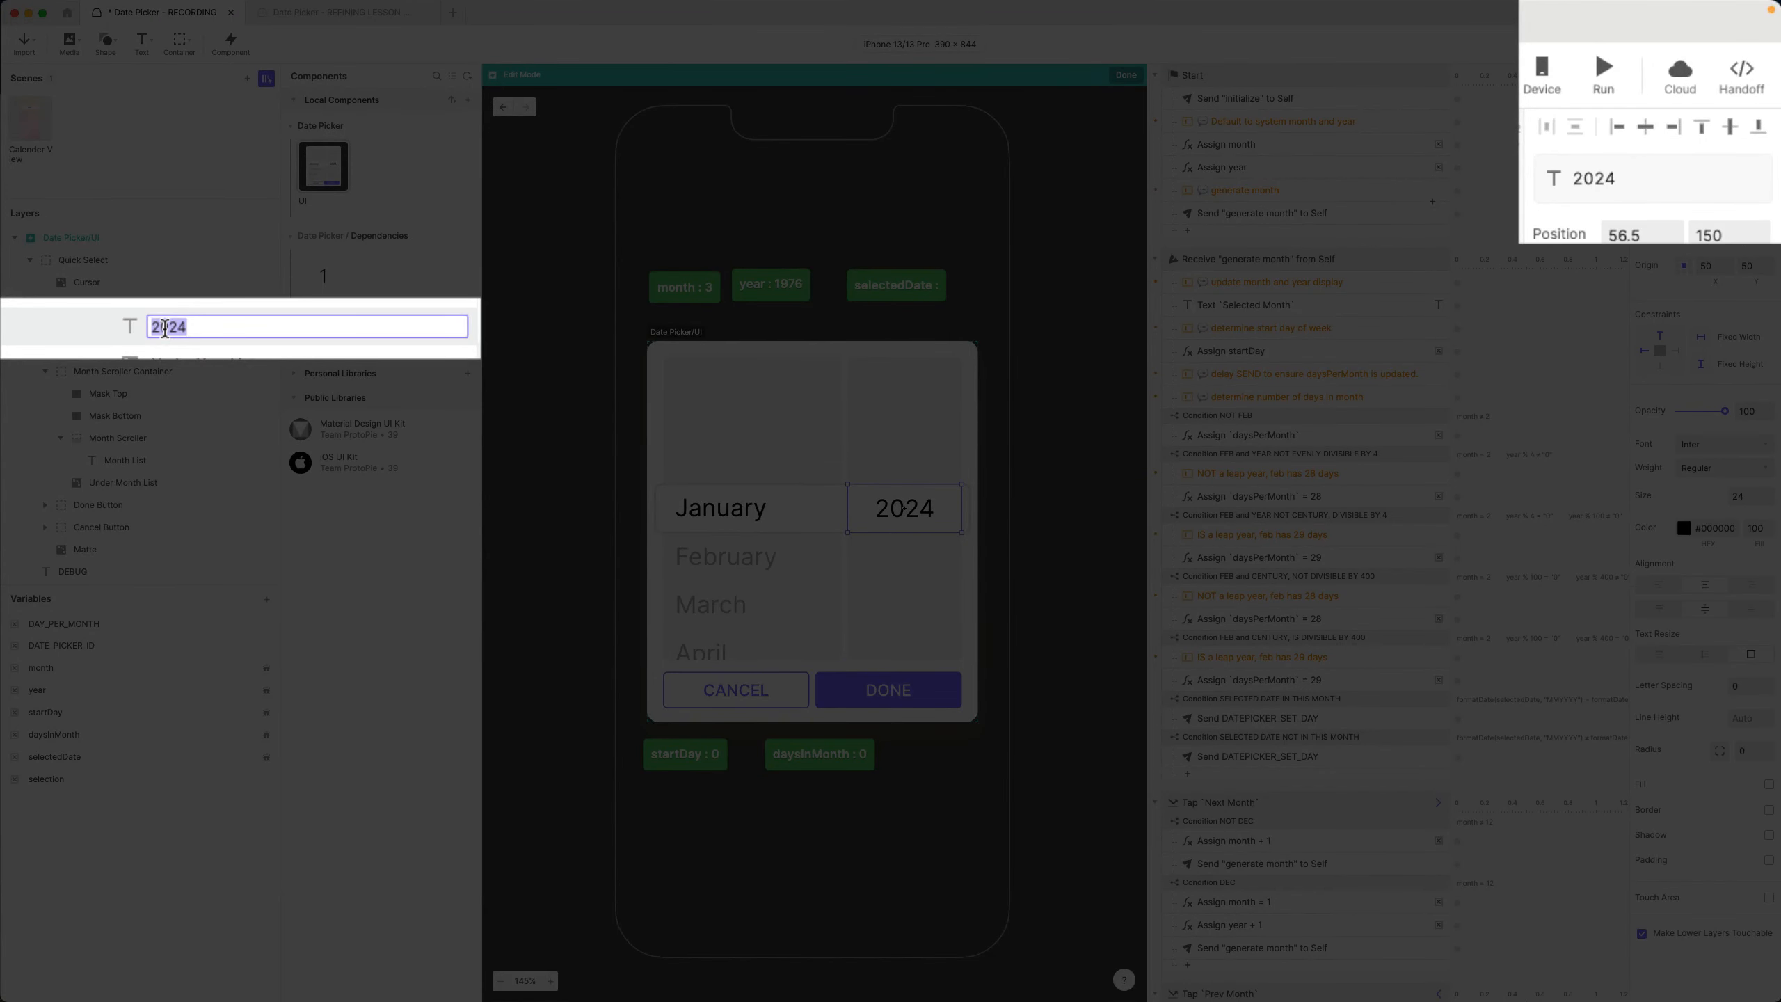
type("Year List")
key("Return")
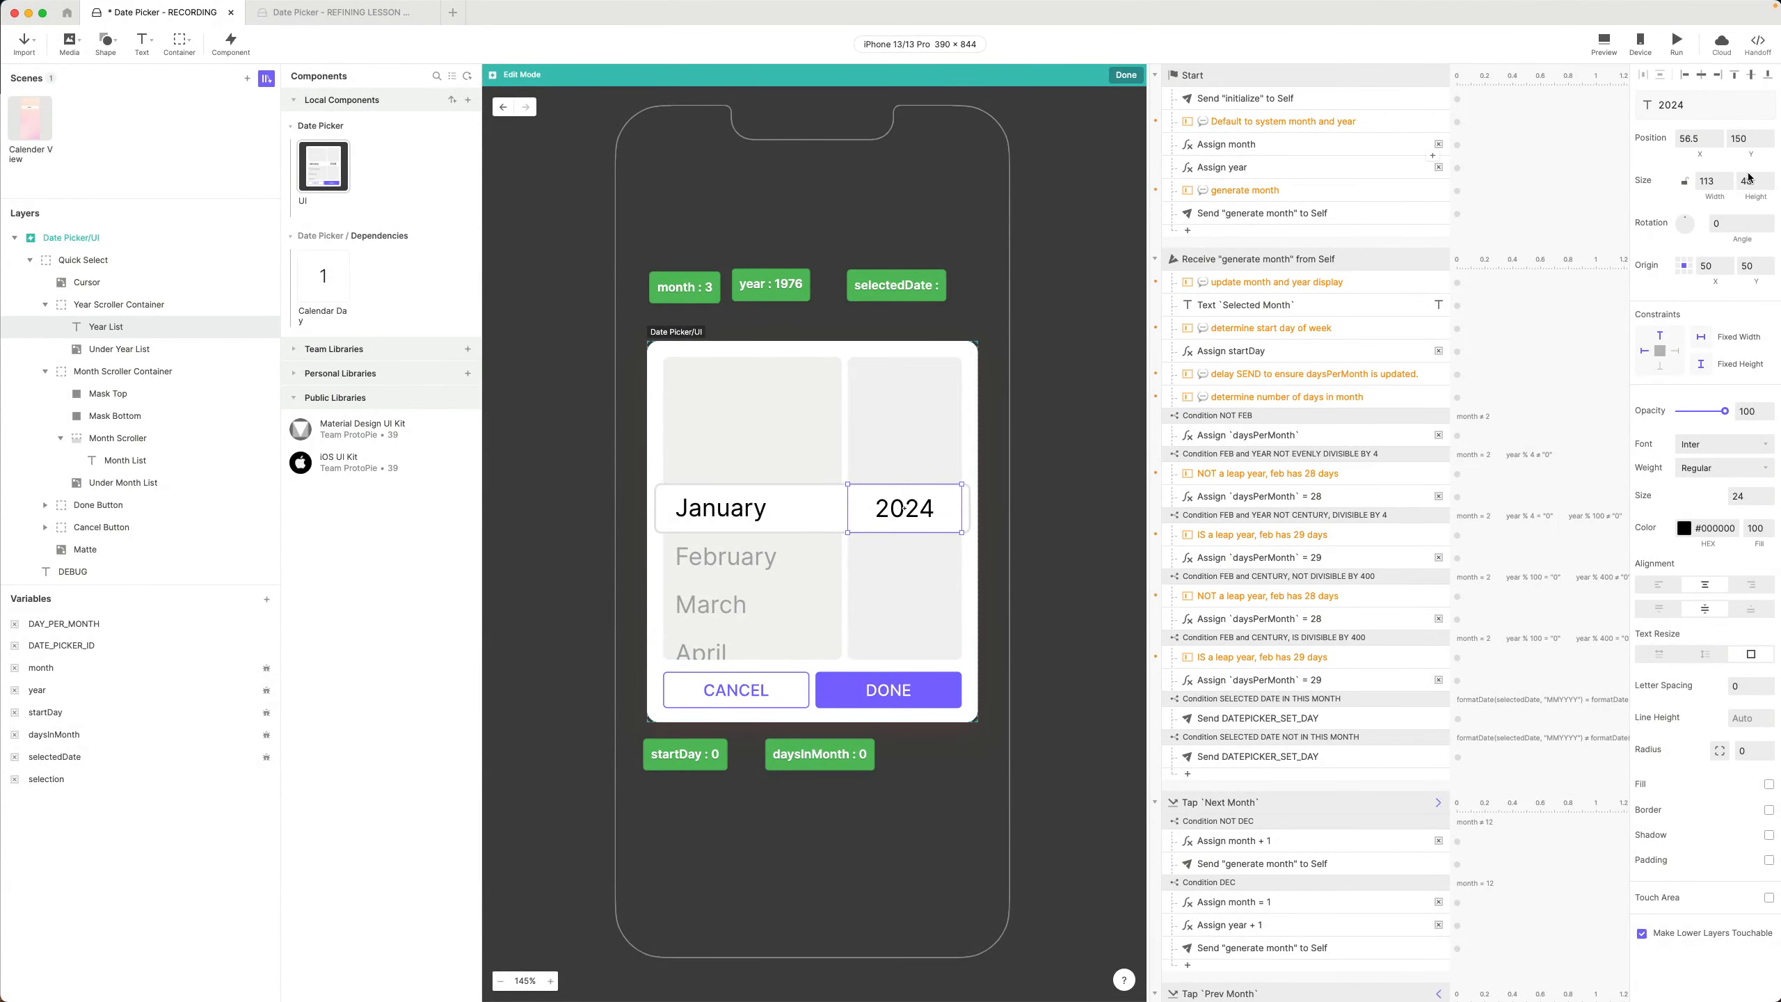
Group the Year List layer into a new container inside the Year Scroller Container
left_click(1750, 179)
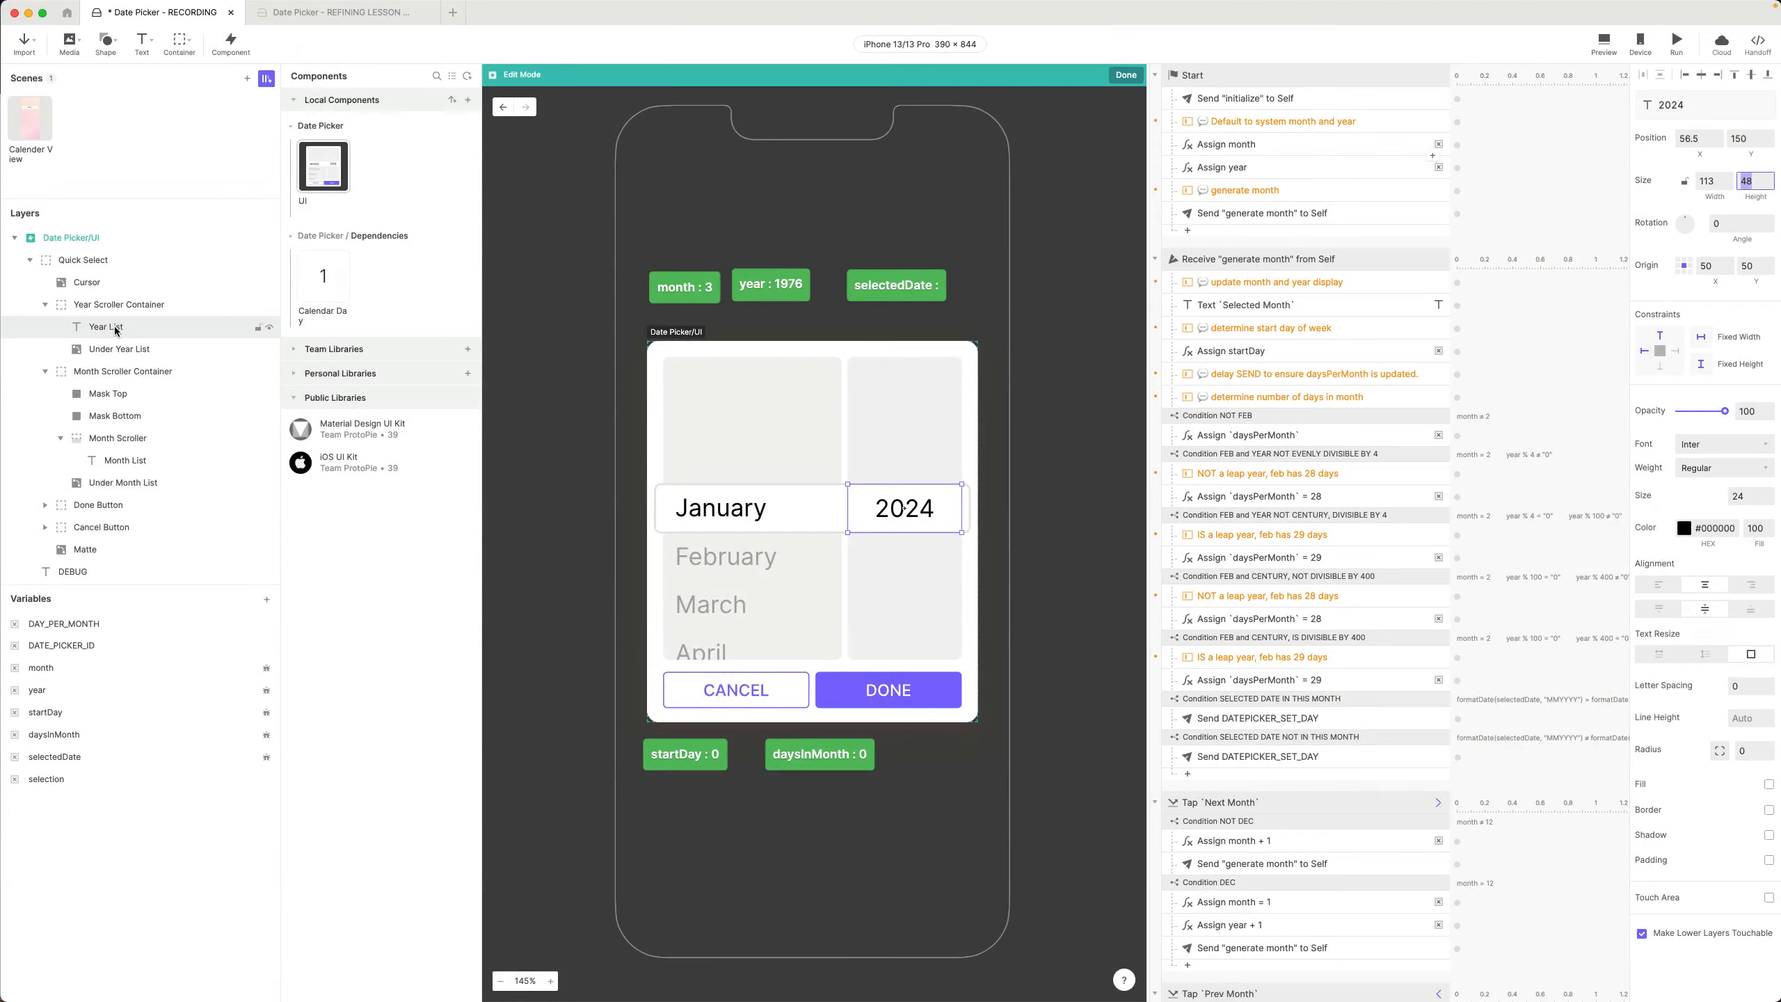
left_click(114, 326)
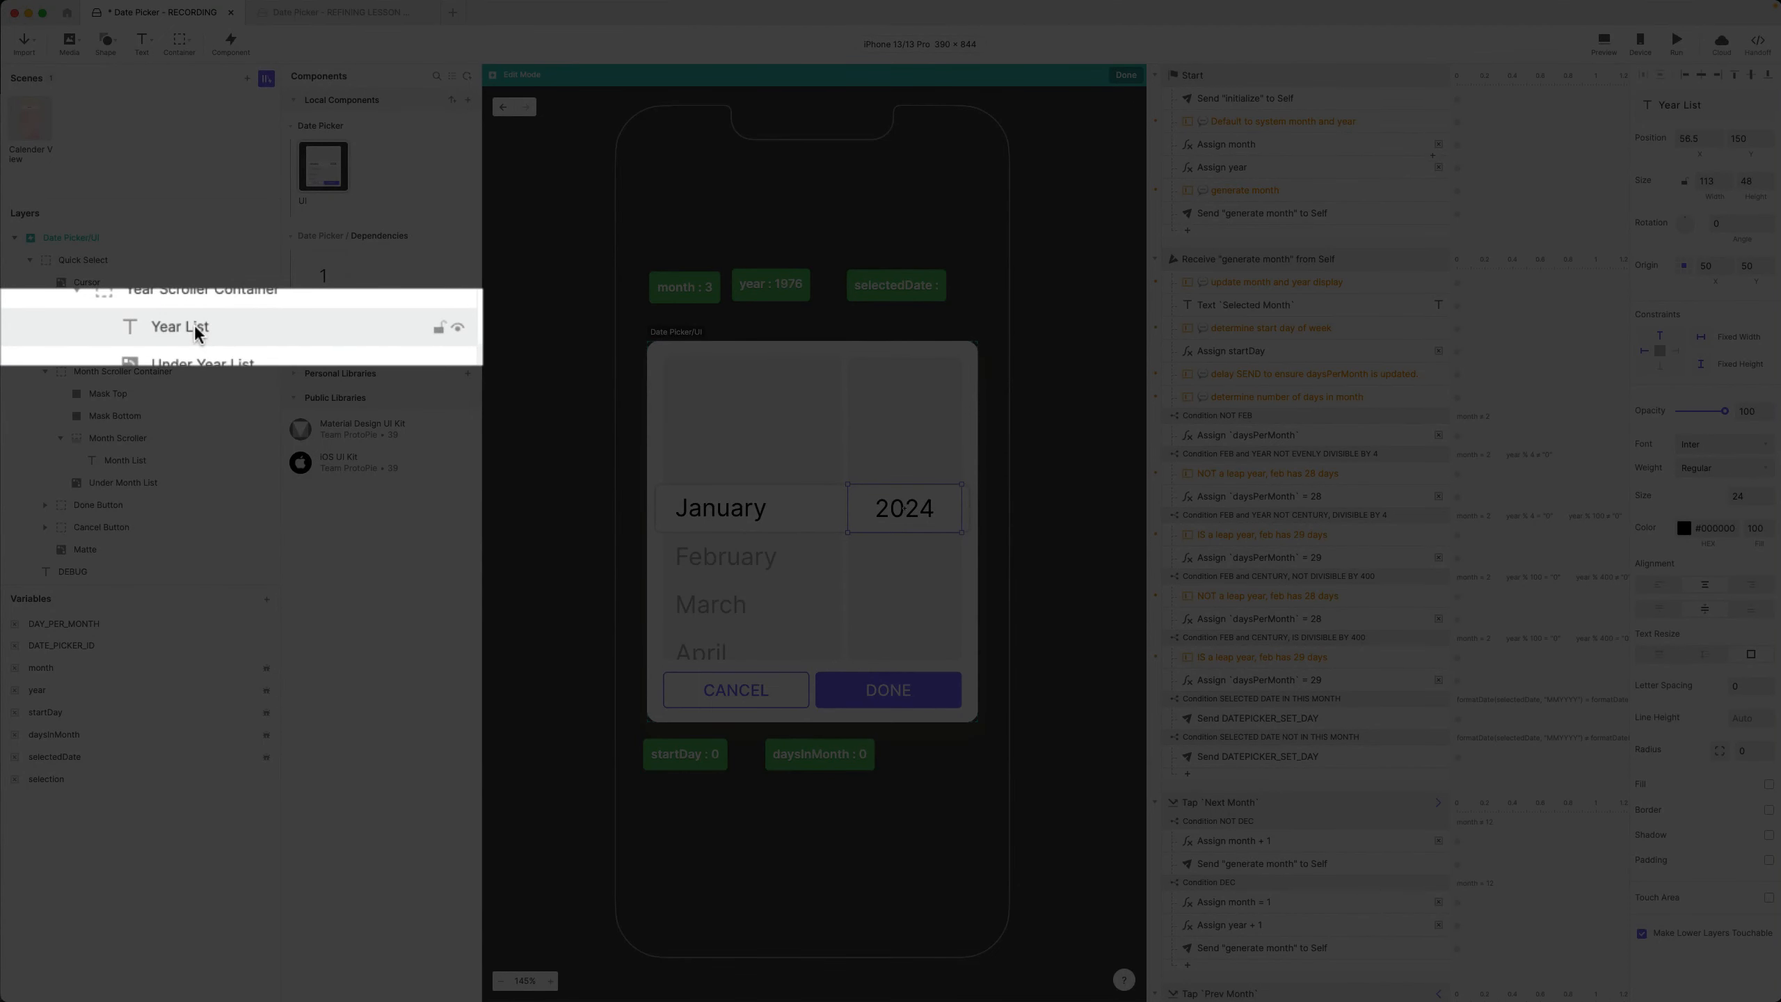
key("super+g")
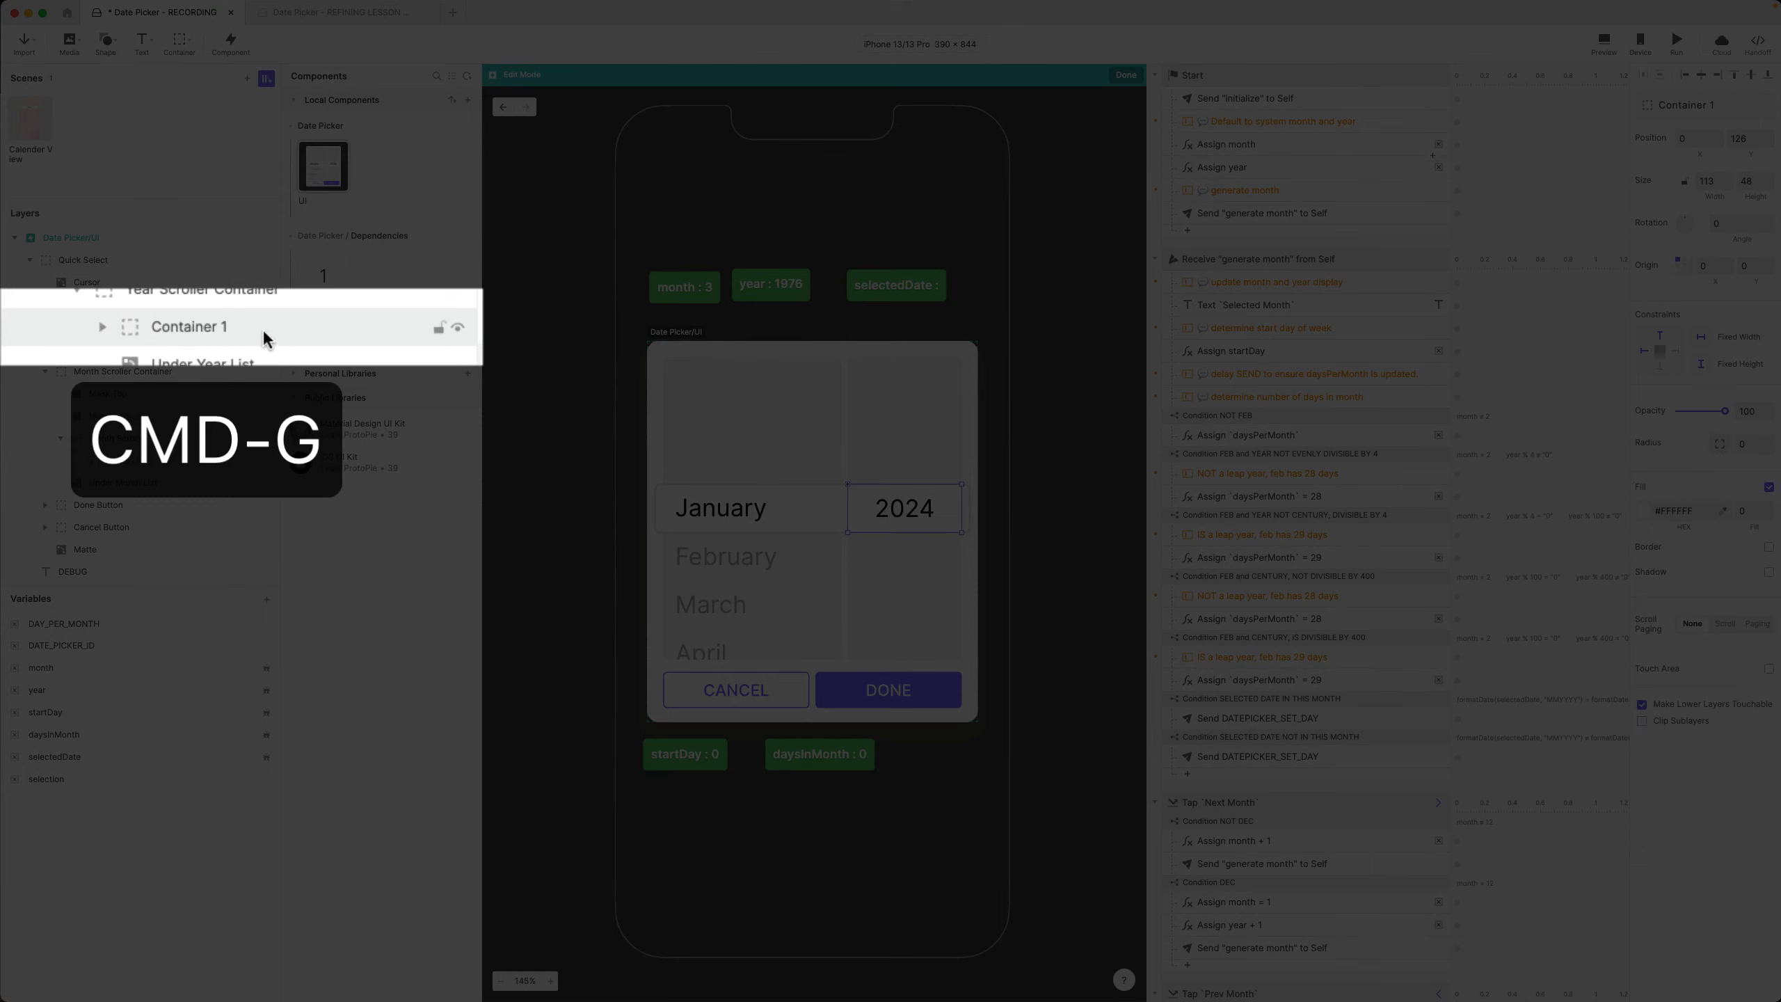
Rename Container 1 inside the Year Scroller Container to Year Scroller
double_click(196, 327)
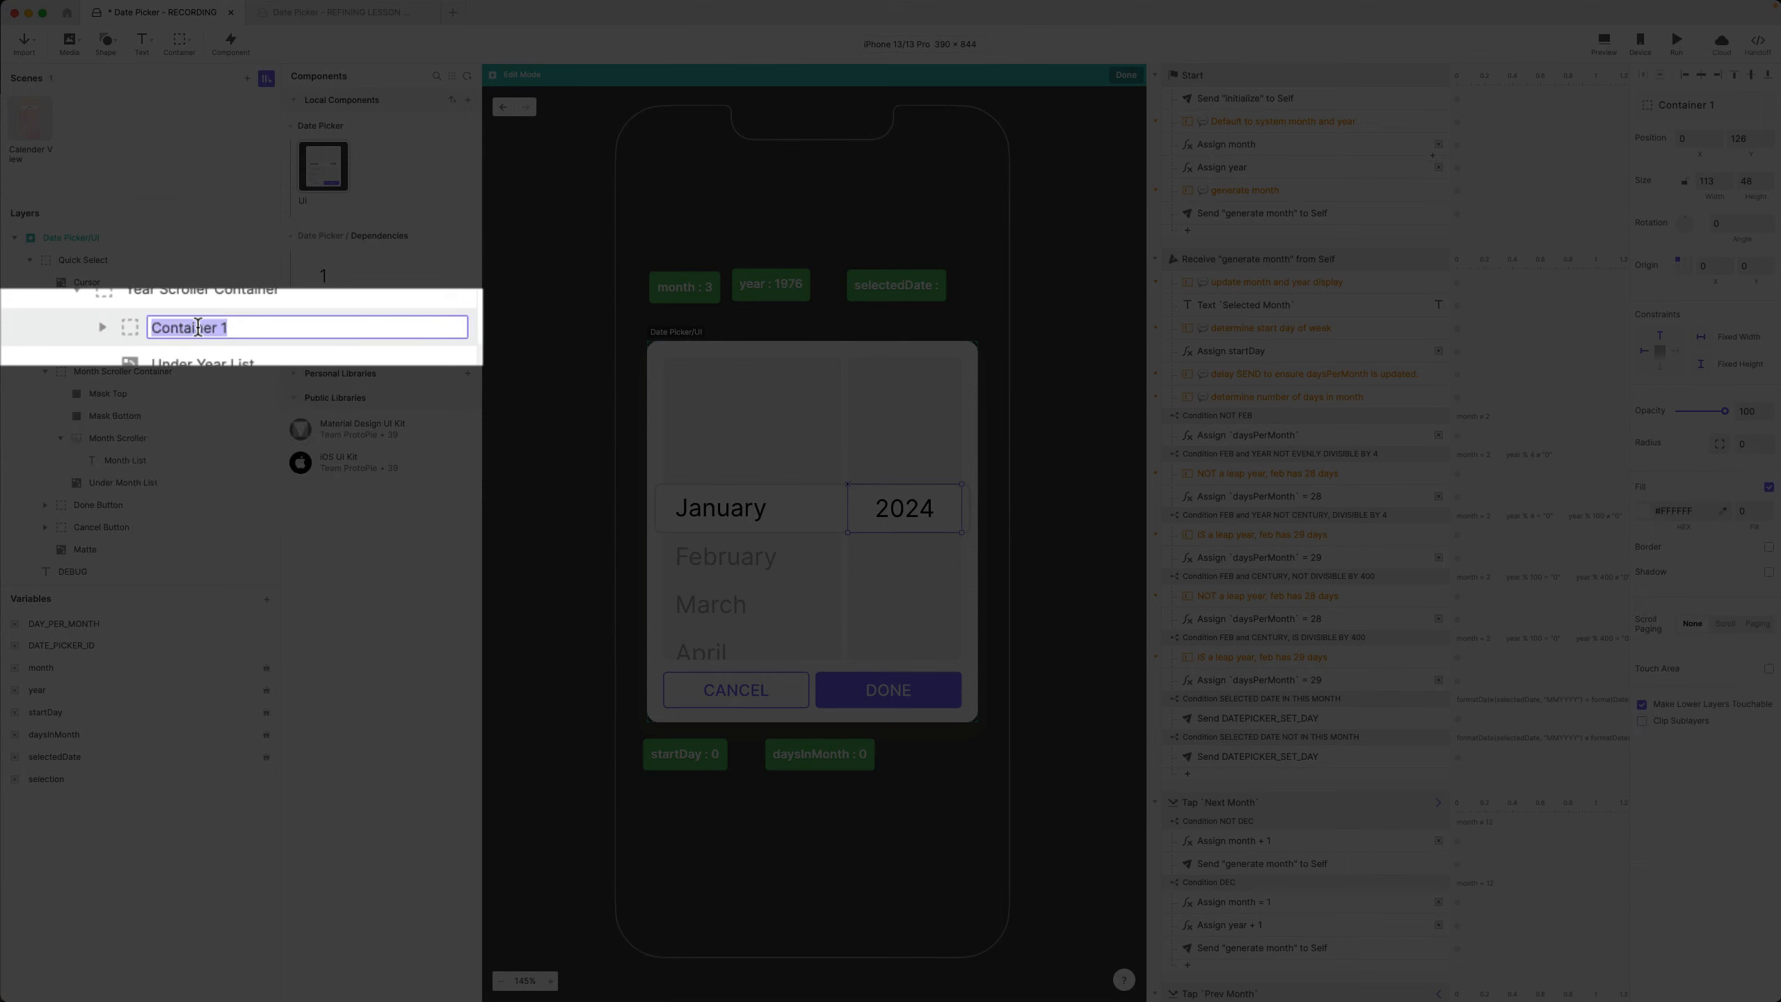
type("Year Scroller")
key("Return")
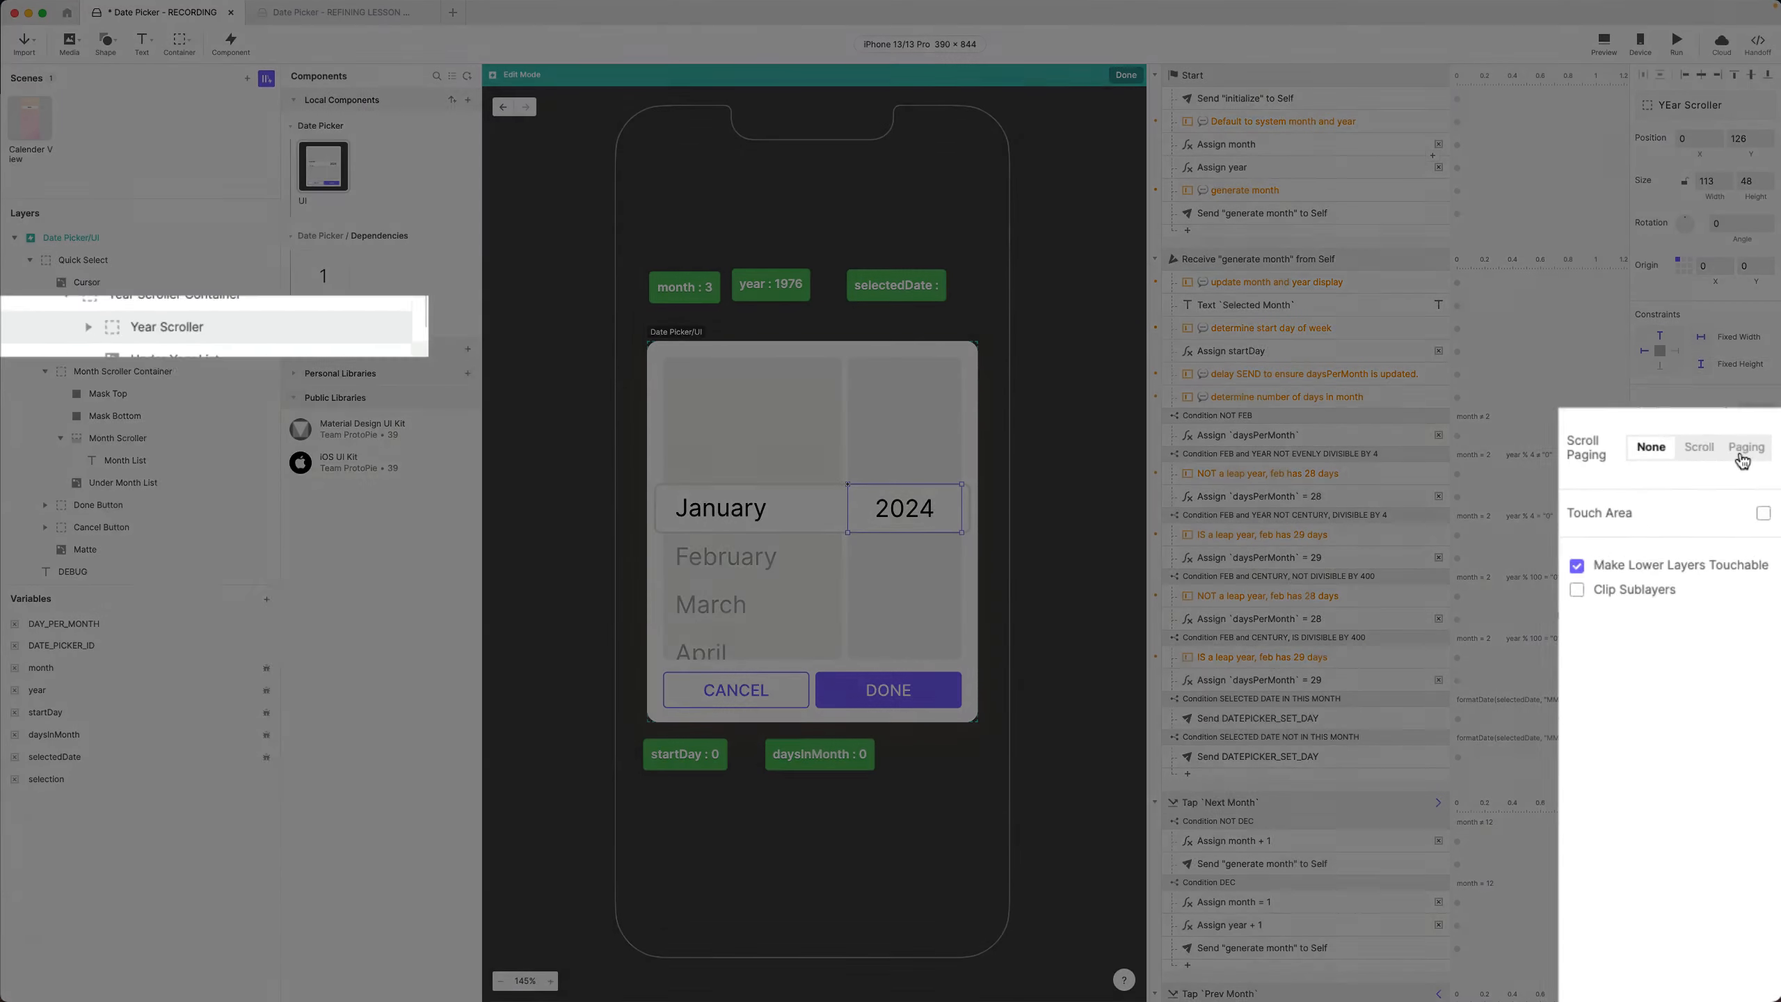
Make the Year Scroller a vertical paging container with a custom page size of 48
left_click(1758, 624)
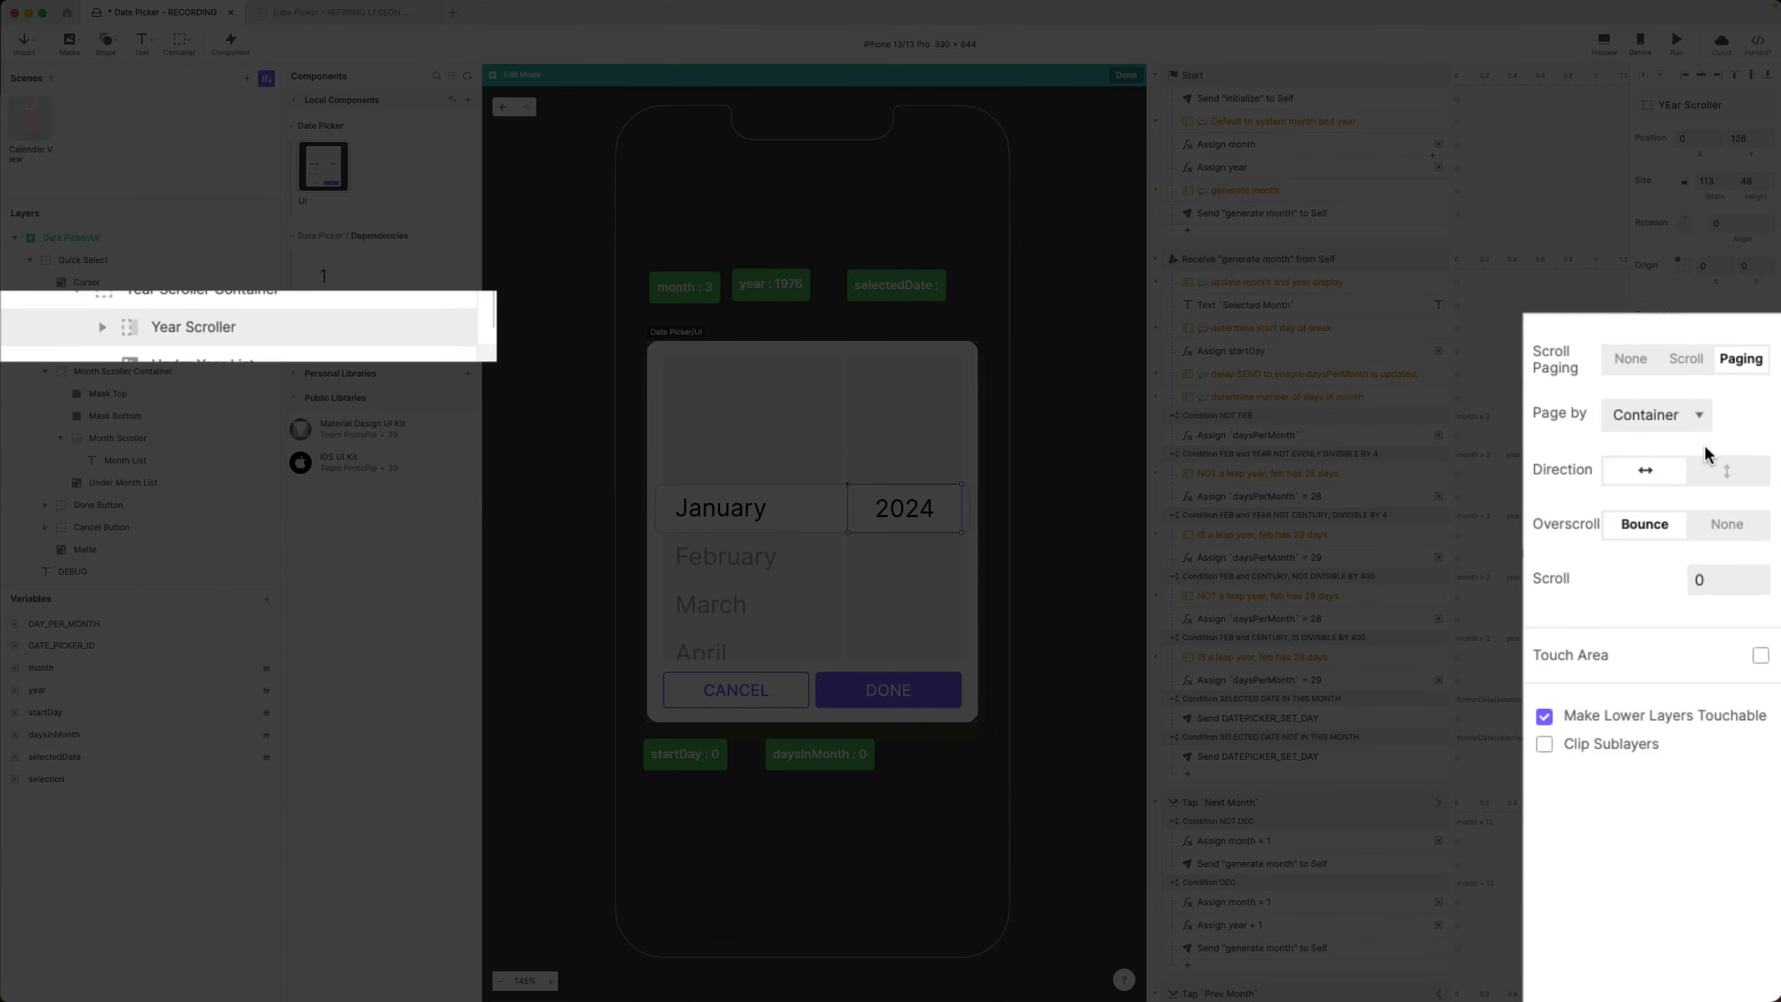
left_click(1725, 477)
left_click(1662, 414)
left_click(1666, 482)
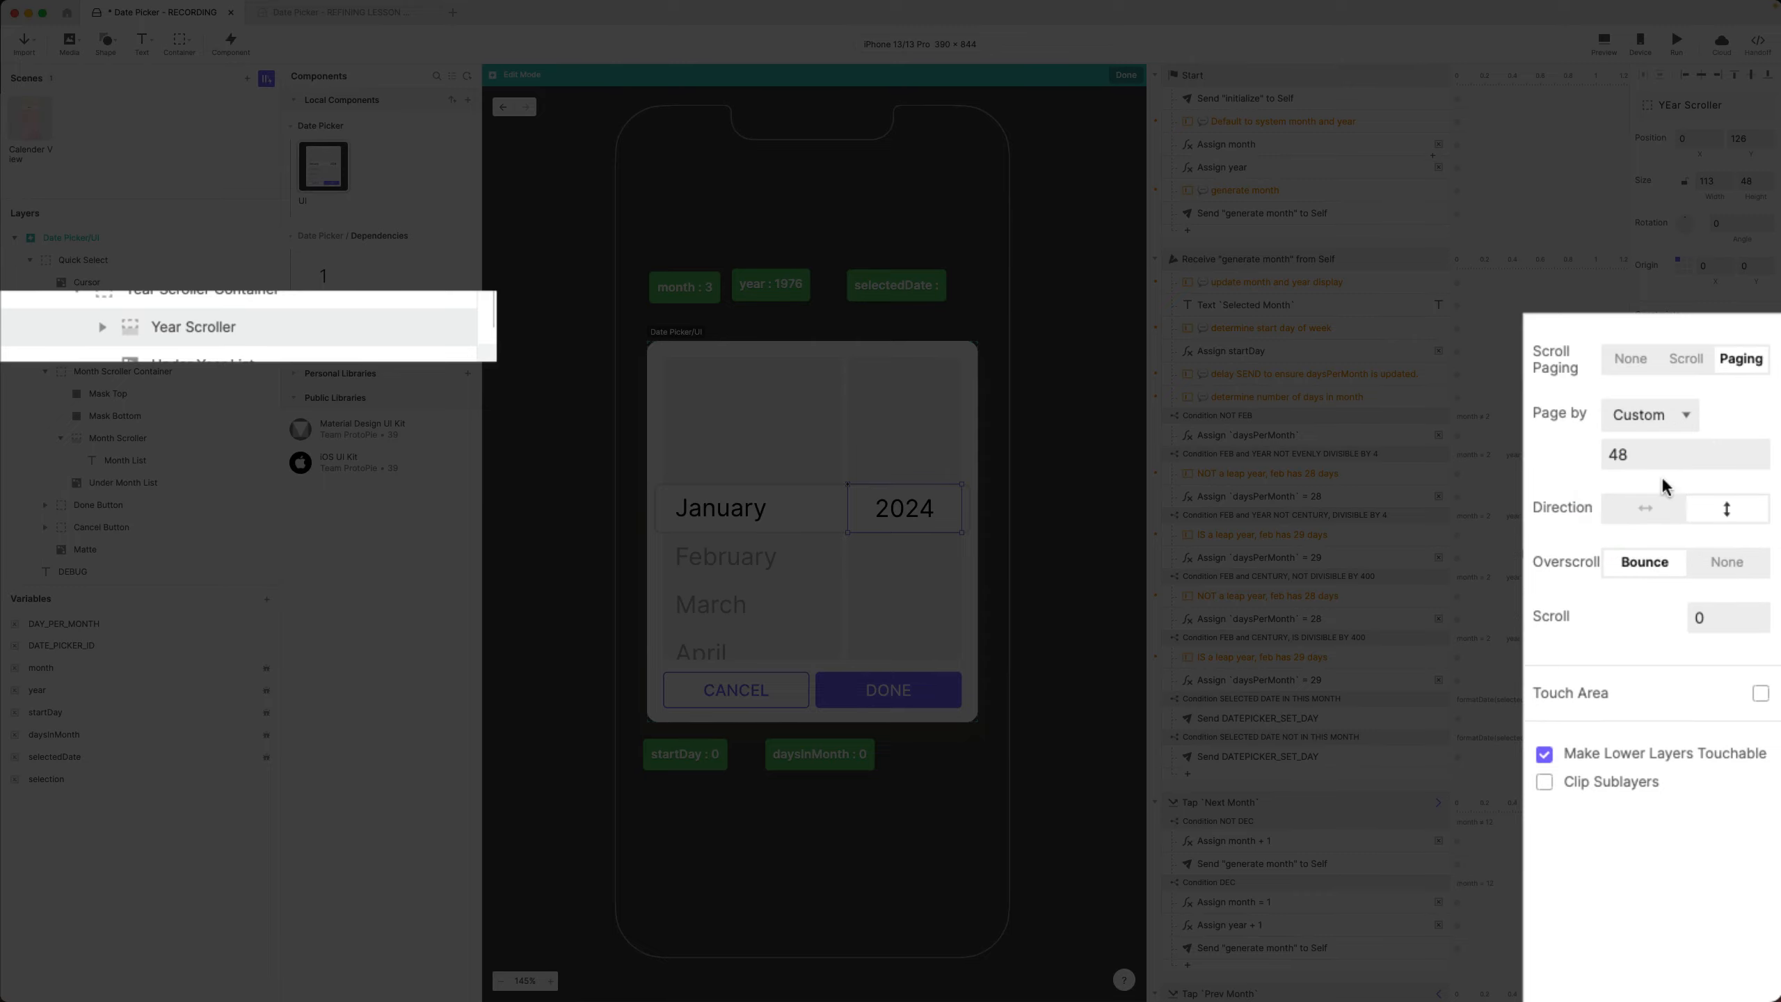
left_click(1653, 454)
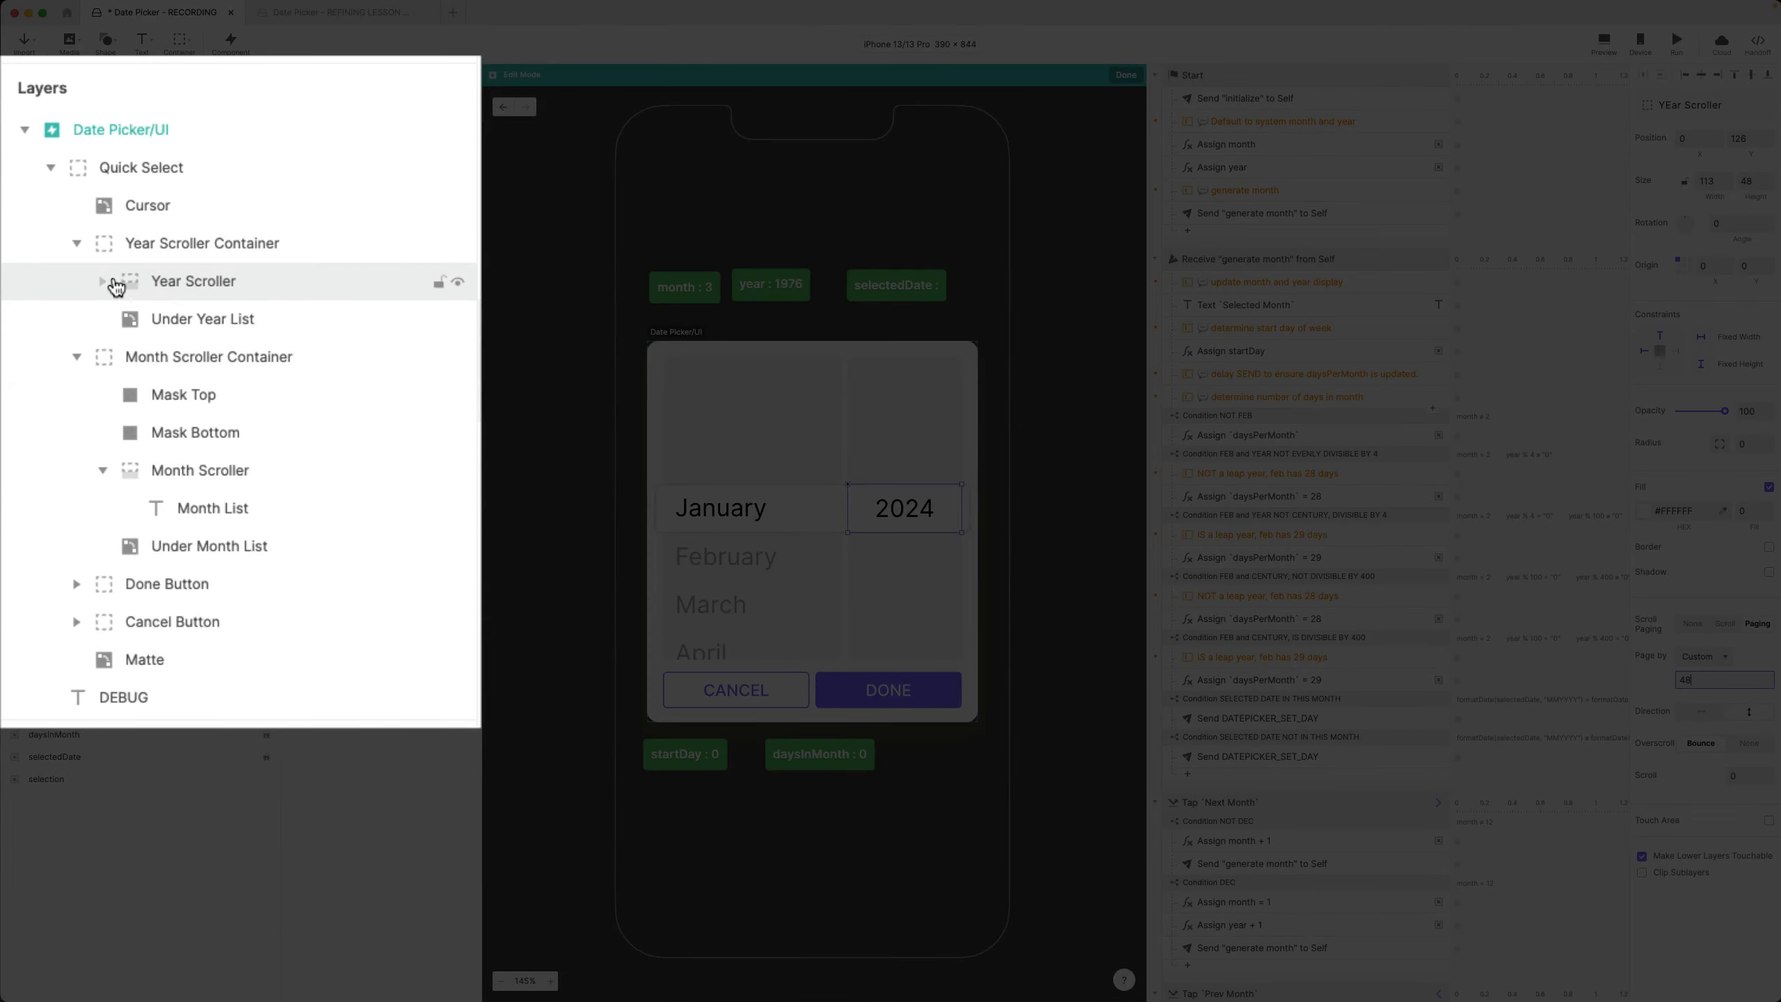
Move the Year List text layer out of the Year Scroller to the top level of Date Picker/UI
left_click(112, 281)
left_click(207, 319)
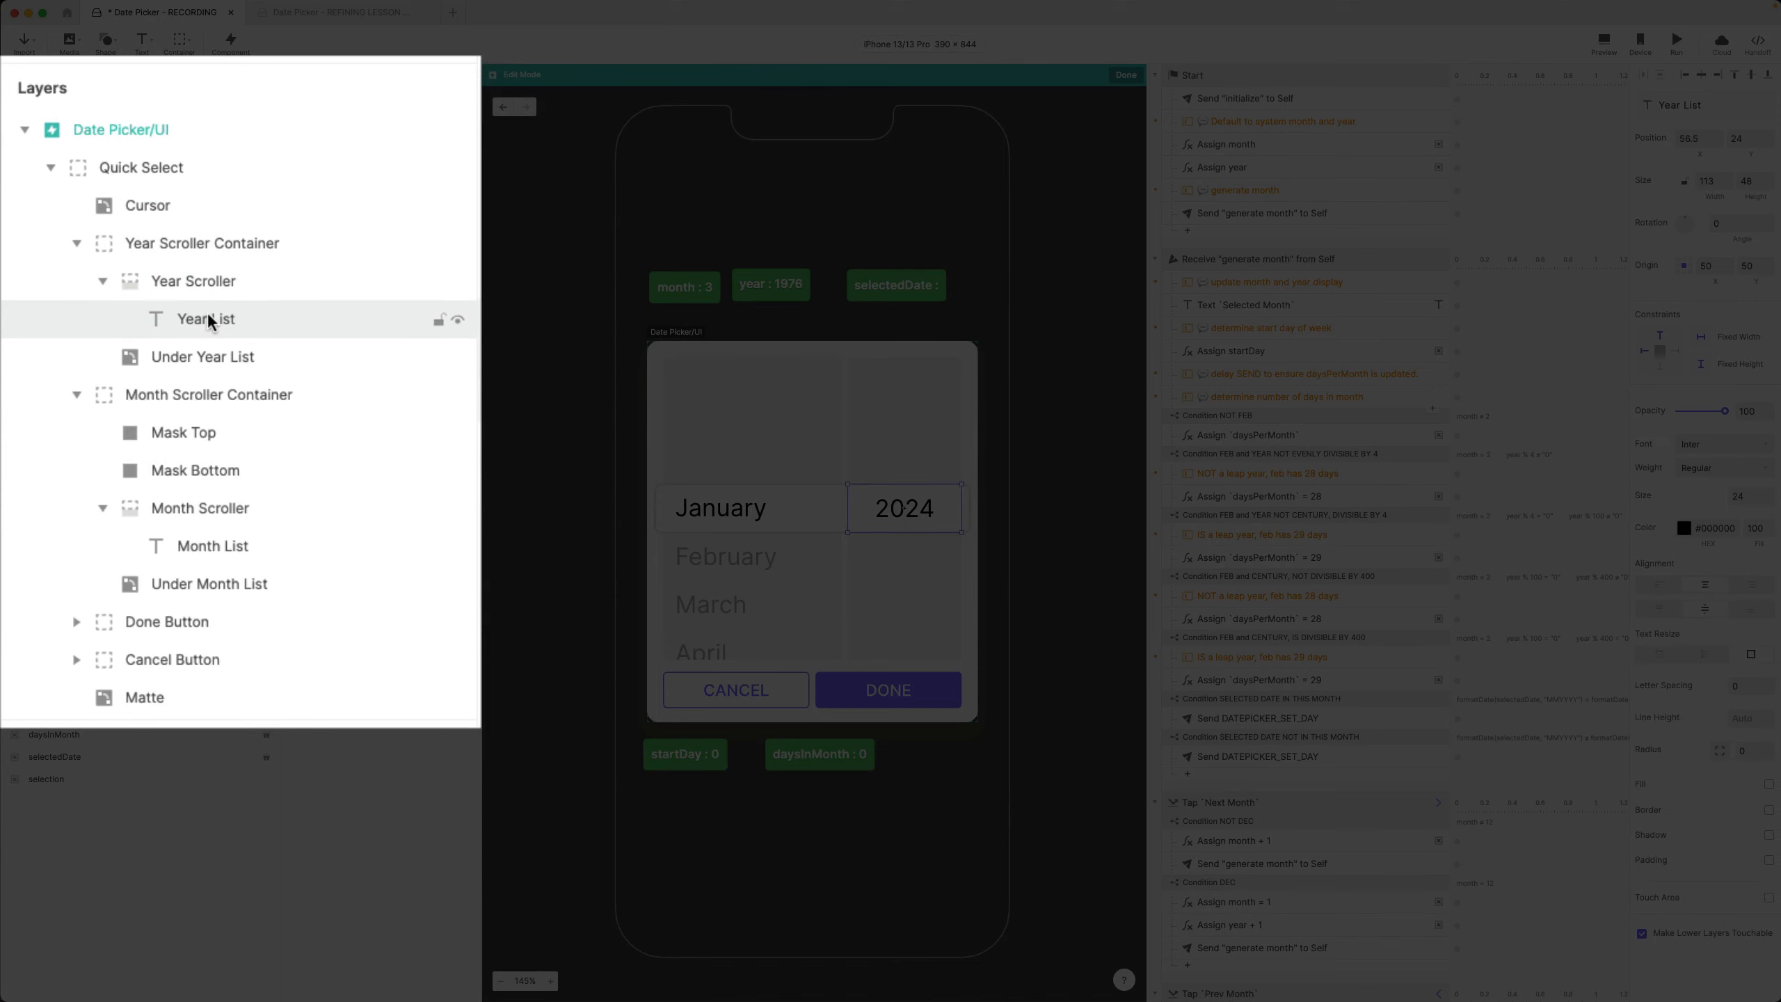
double_click(207, 319)
key("Right")
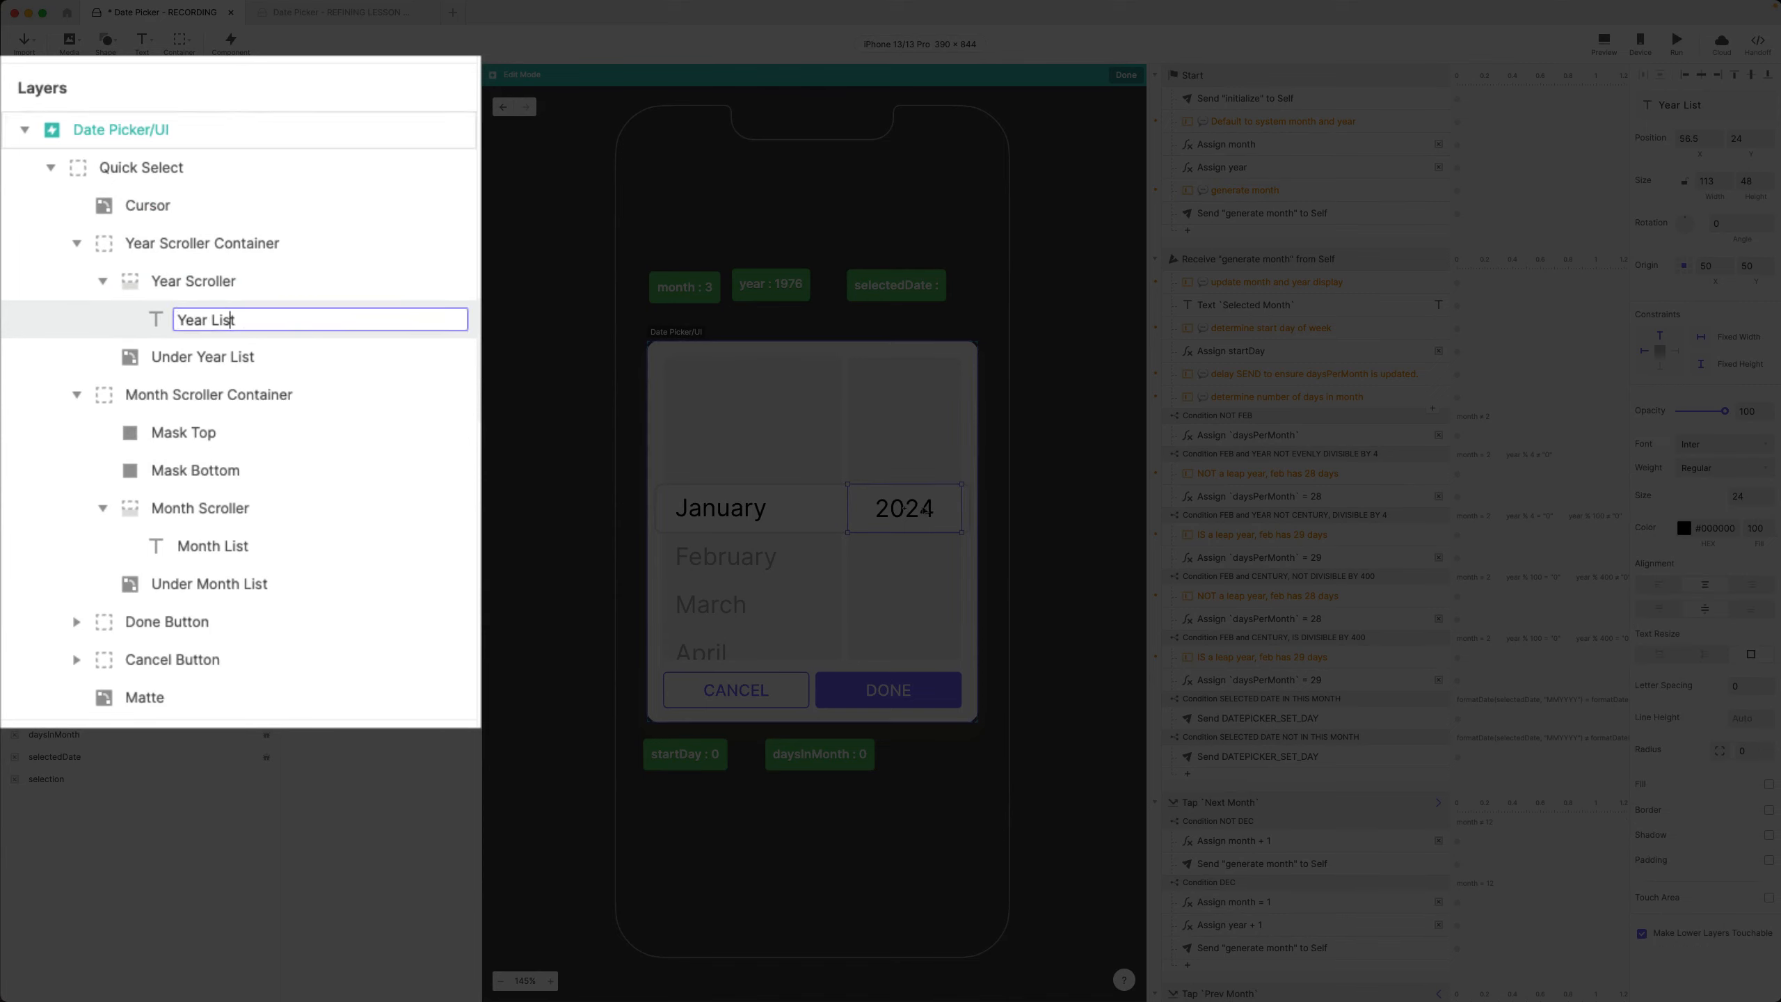
left_click(232, 356)
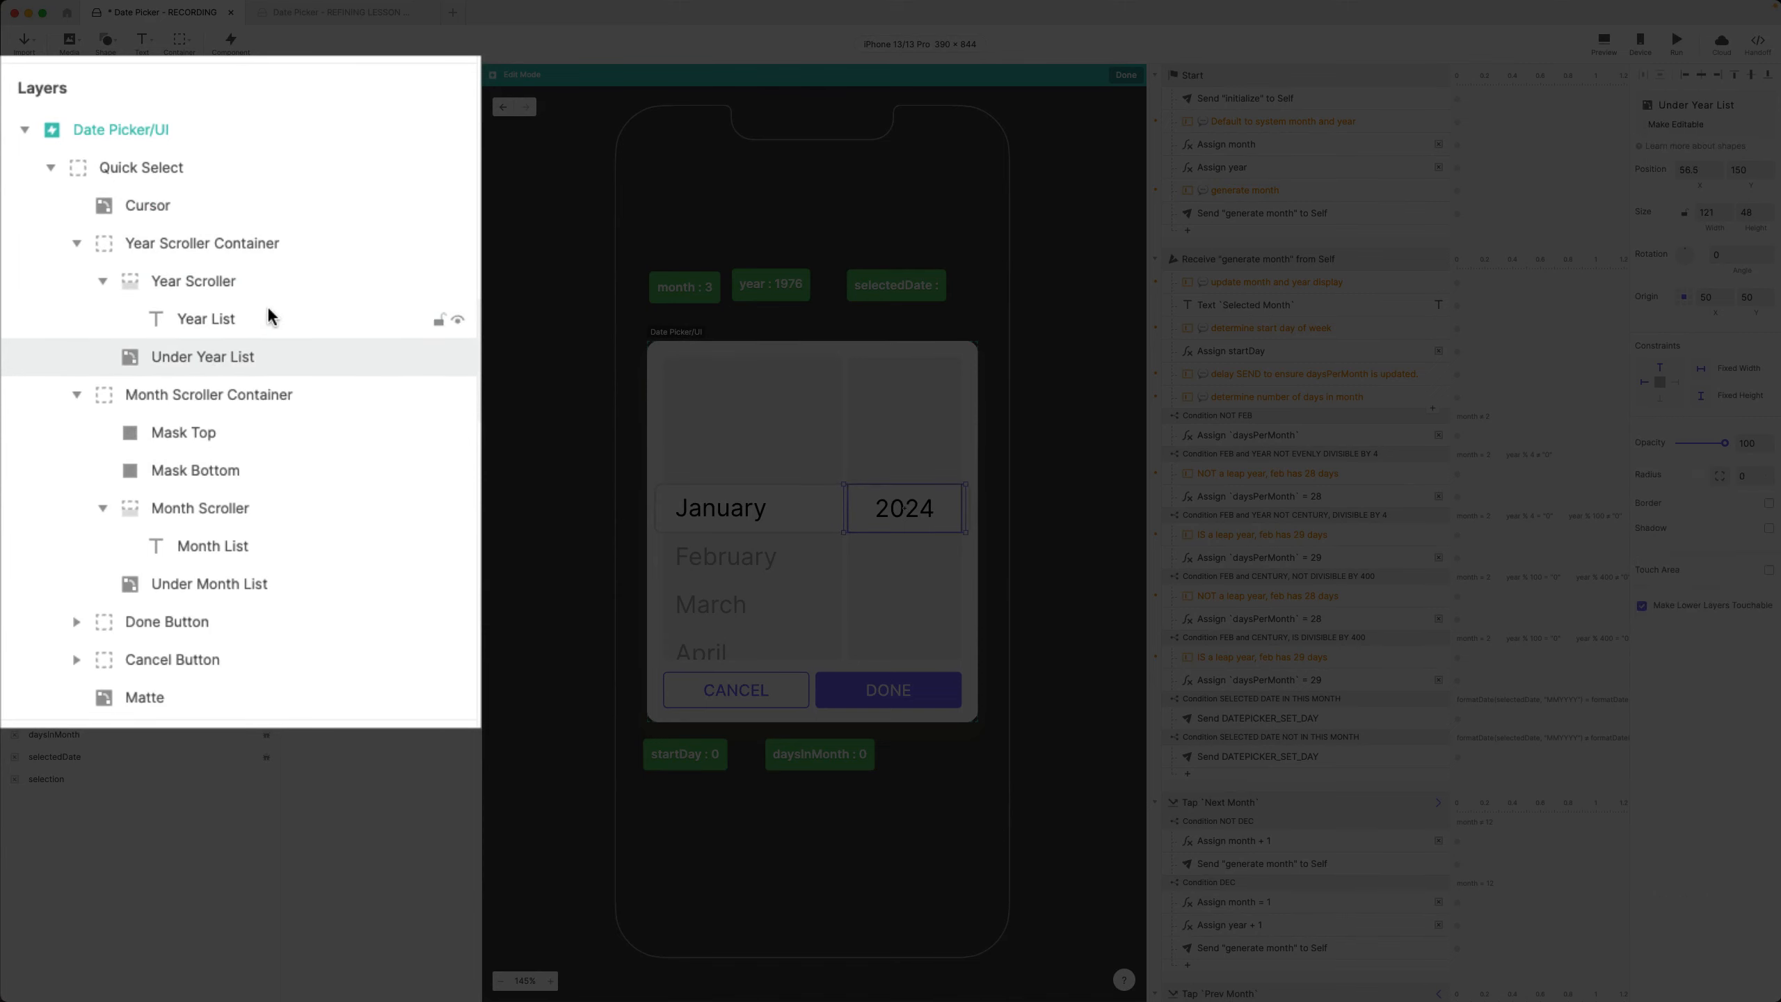
left_click_drag(267, 307, 214, 153)
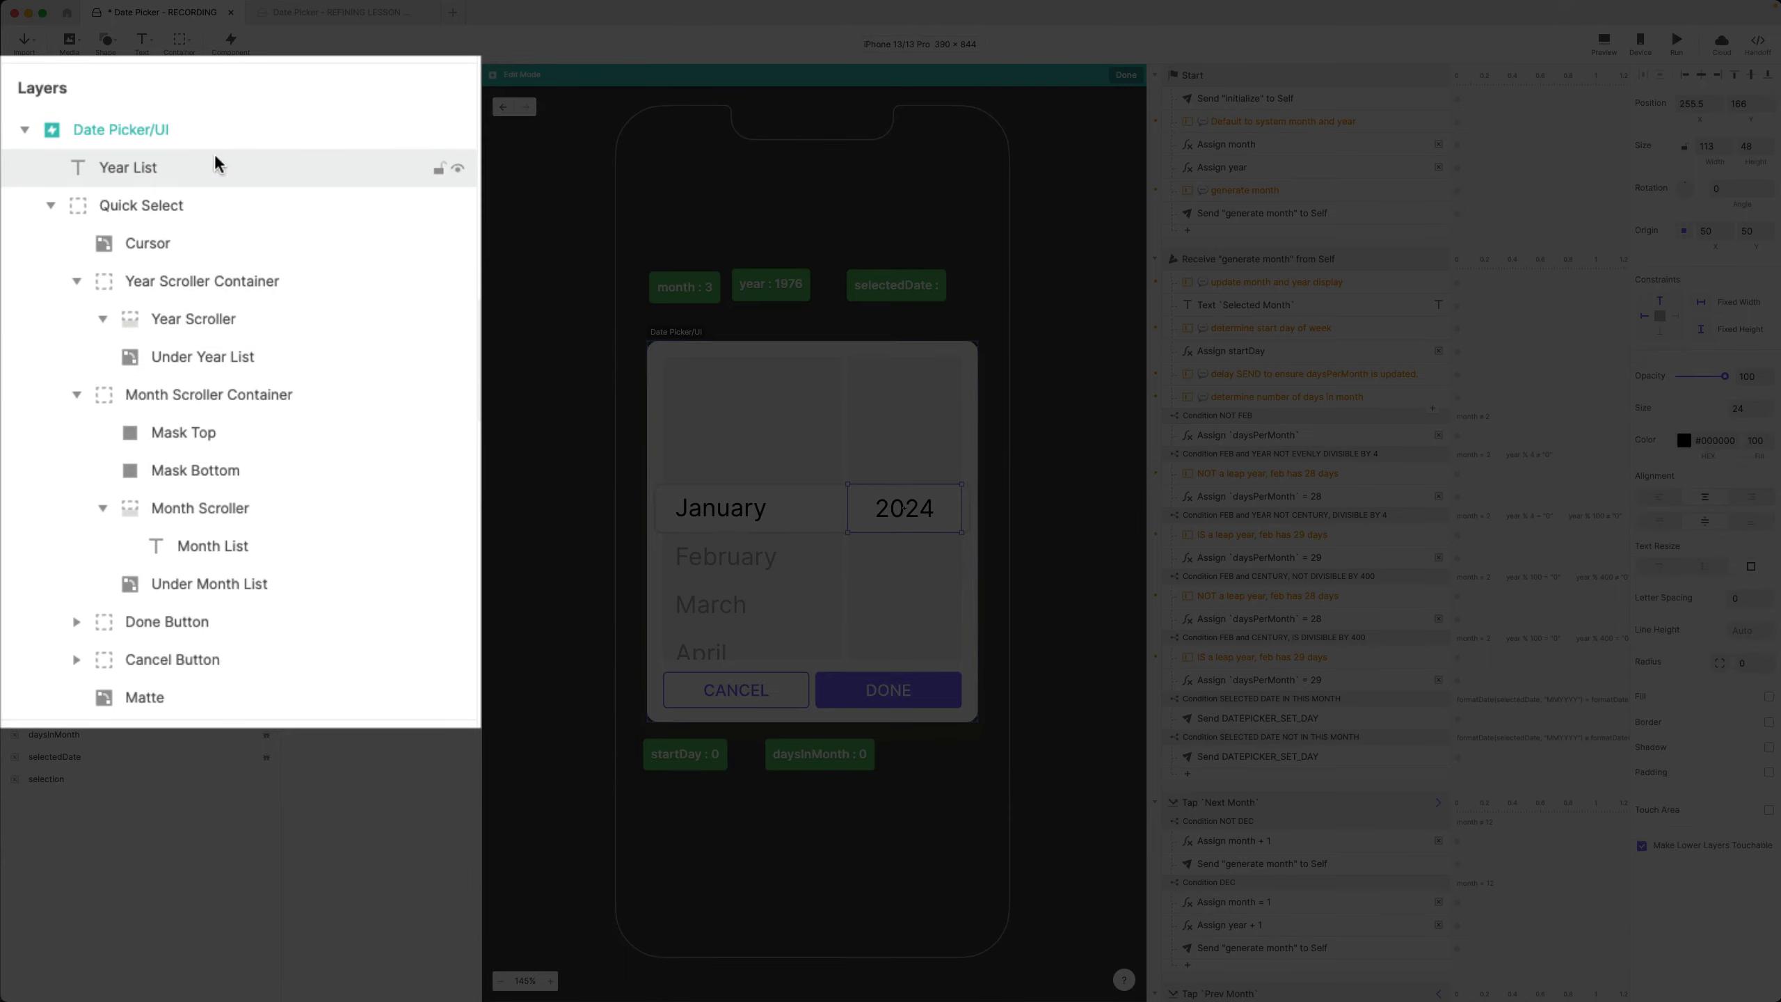
Add the years 2025 through 2030 to the Year List text below 2024, each on its own line
double_click(907, 509)
left_click(940, 508)
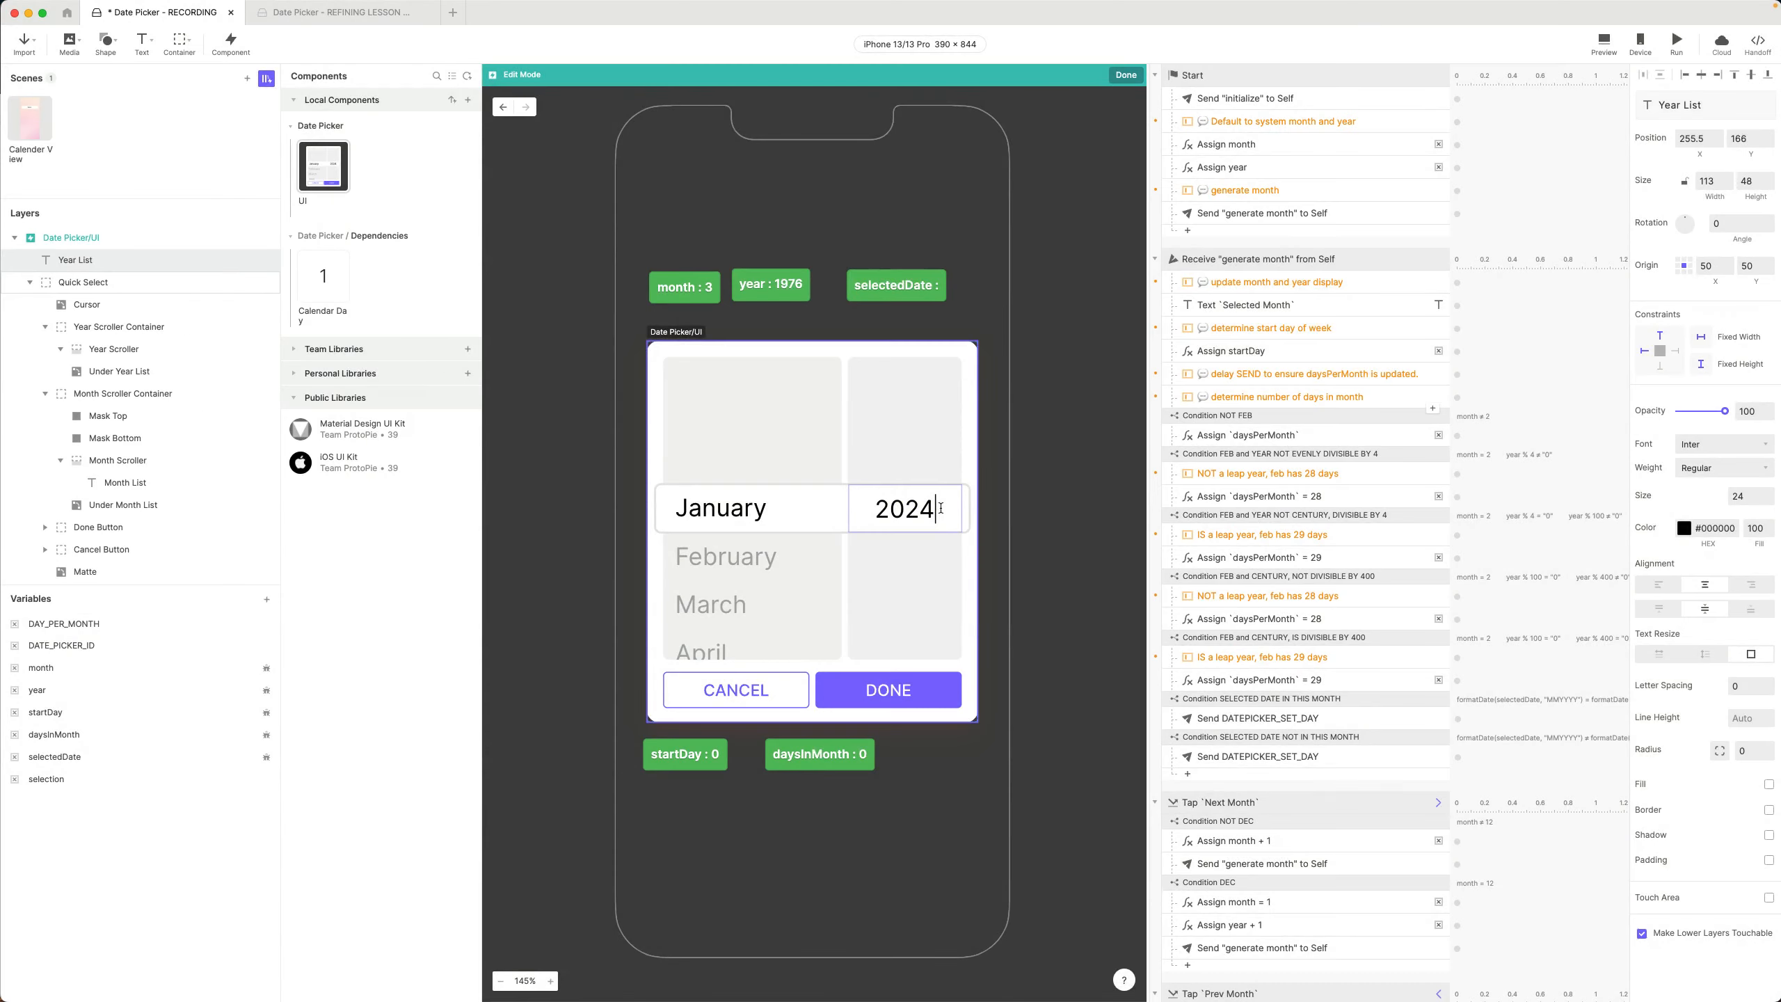
key("Return")
type("2025")
key("Return")
type("2026")
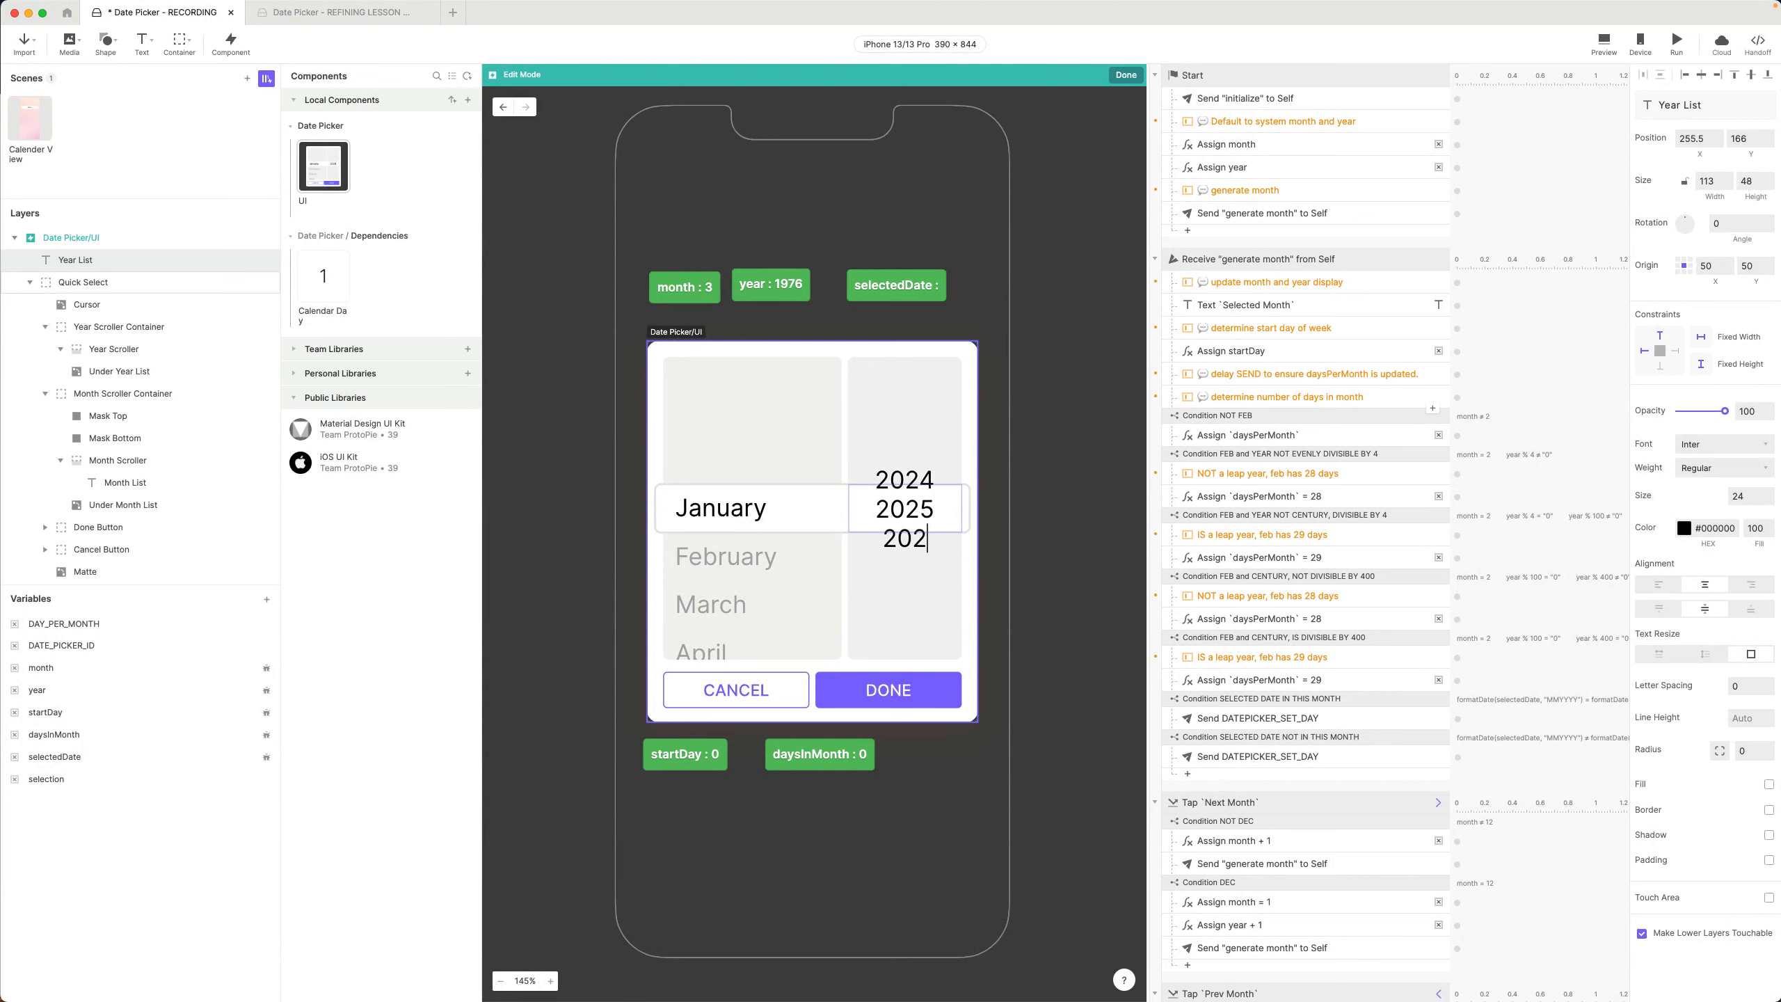
key("Return")
type("2027")
key("Return")
type("2028")
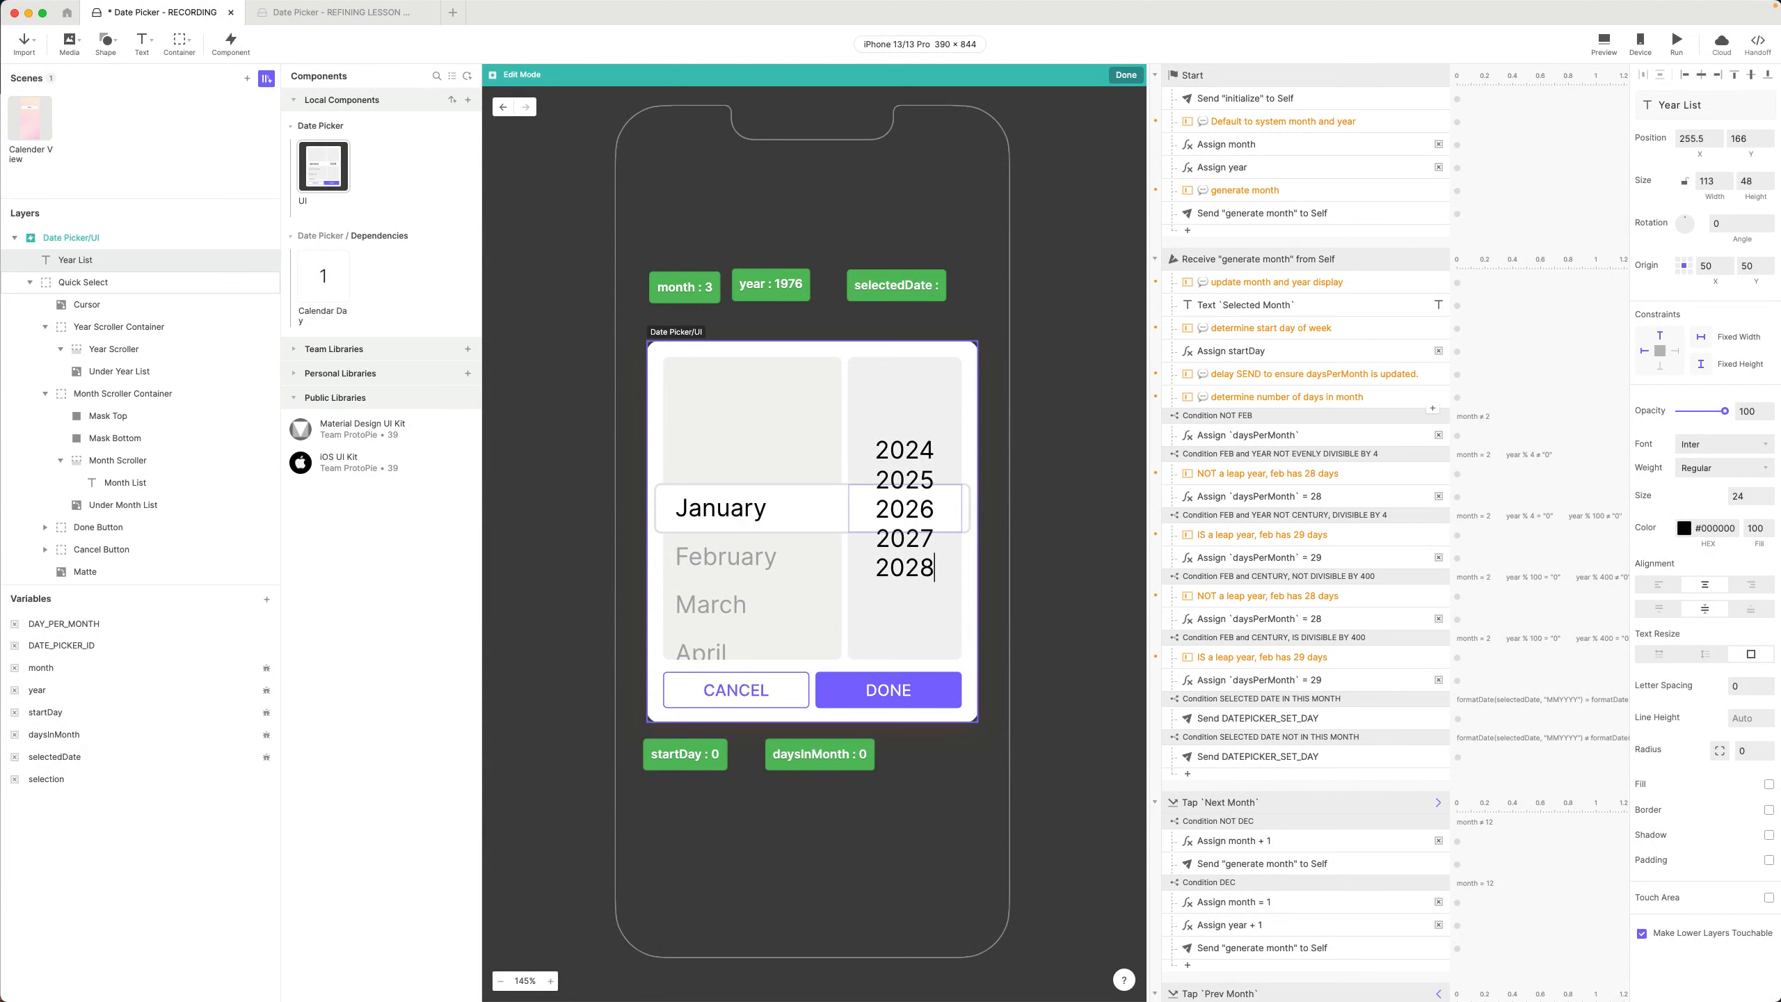
key("Return")
type("2029")
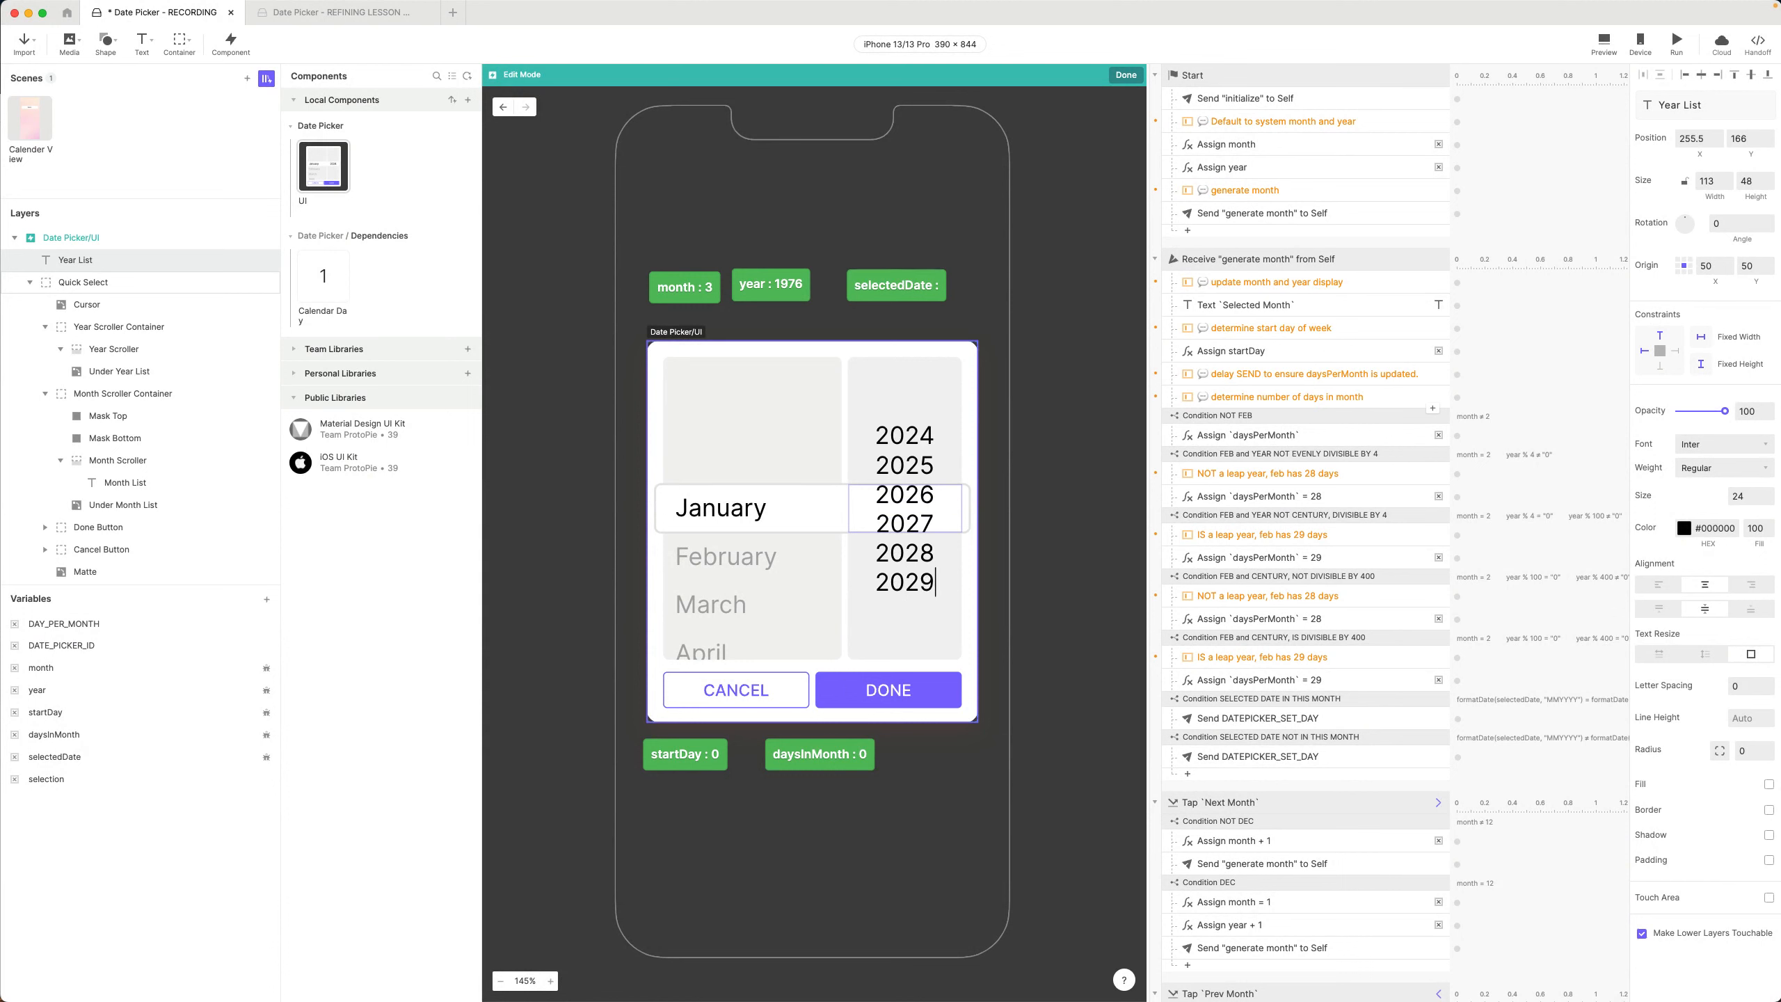
key("Return")
type("2030")
key("Return")
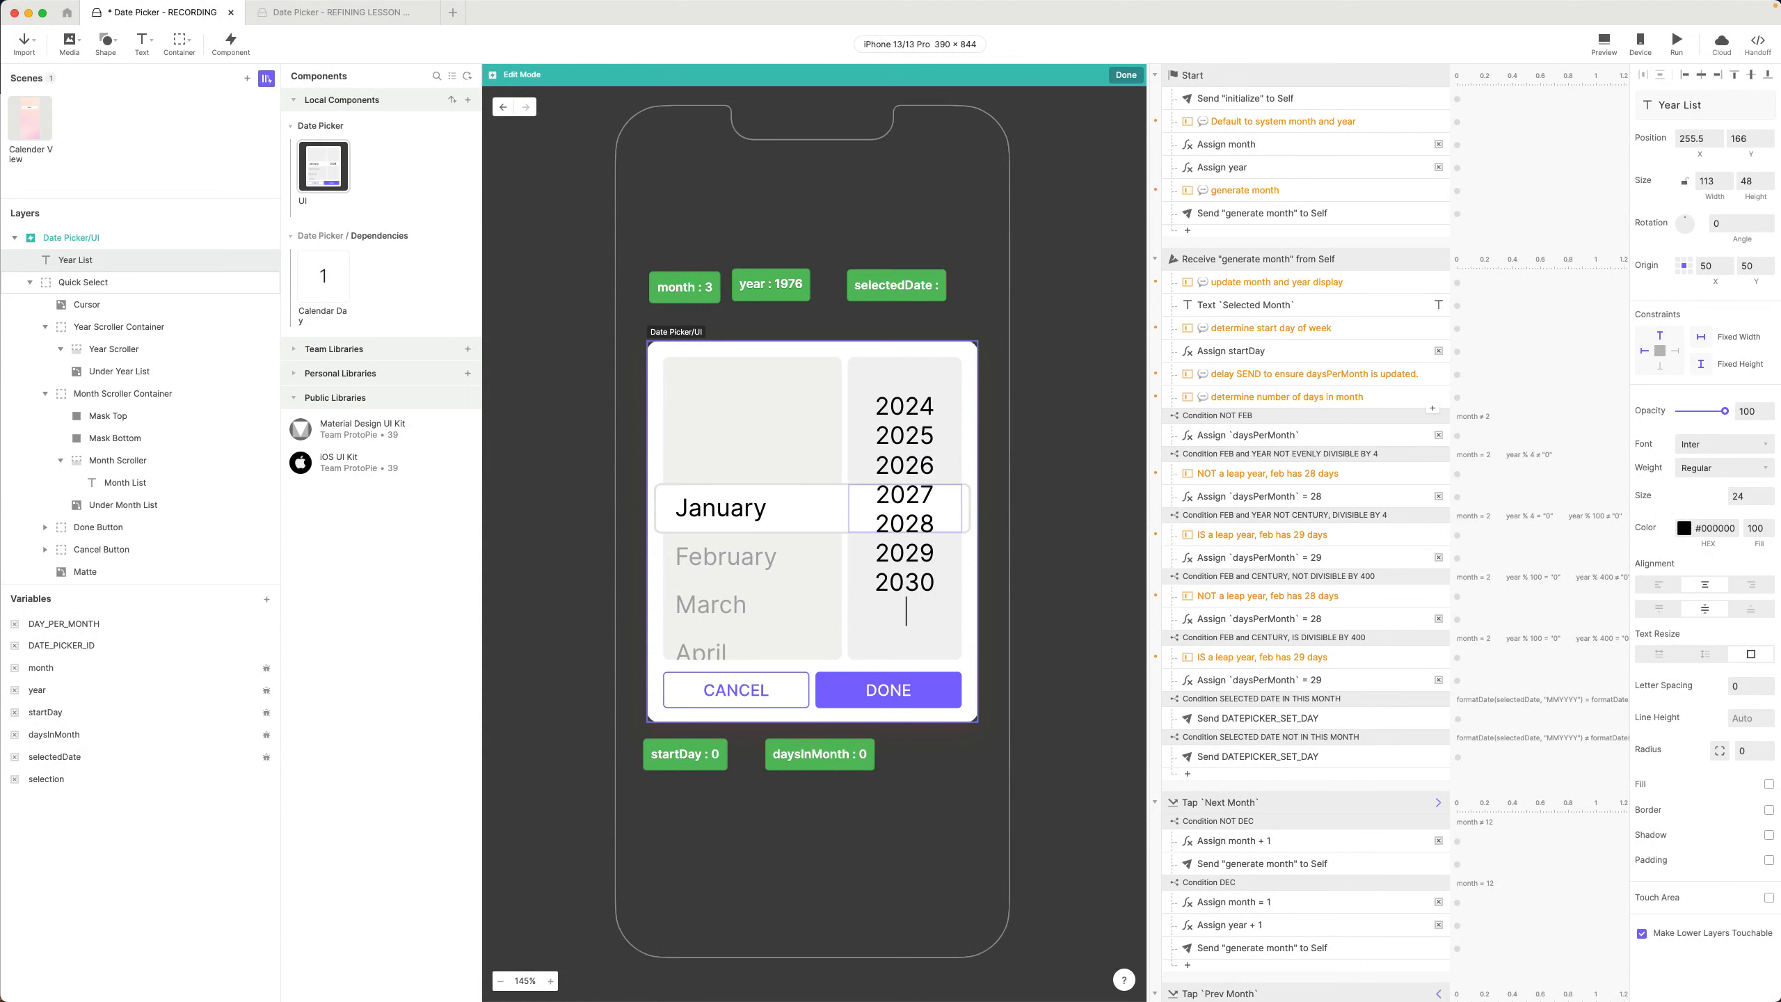
key("BackSpace")
key("Escape")
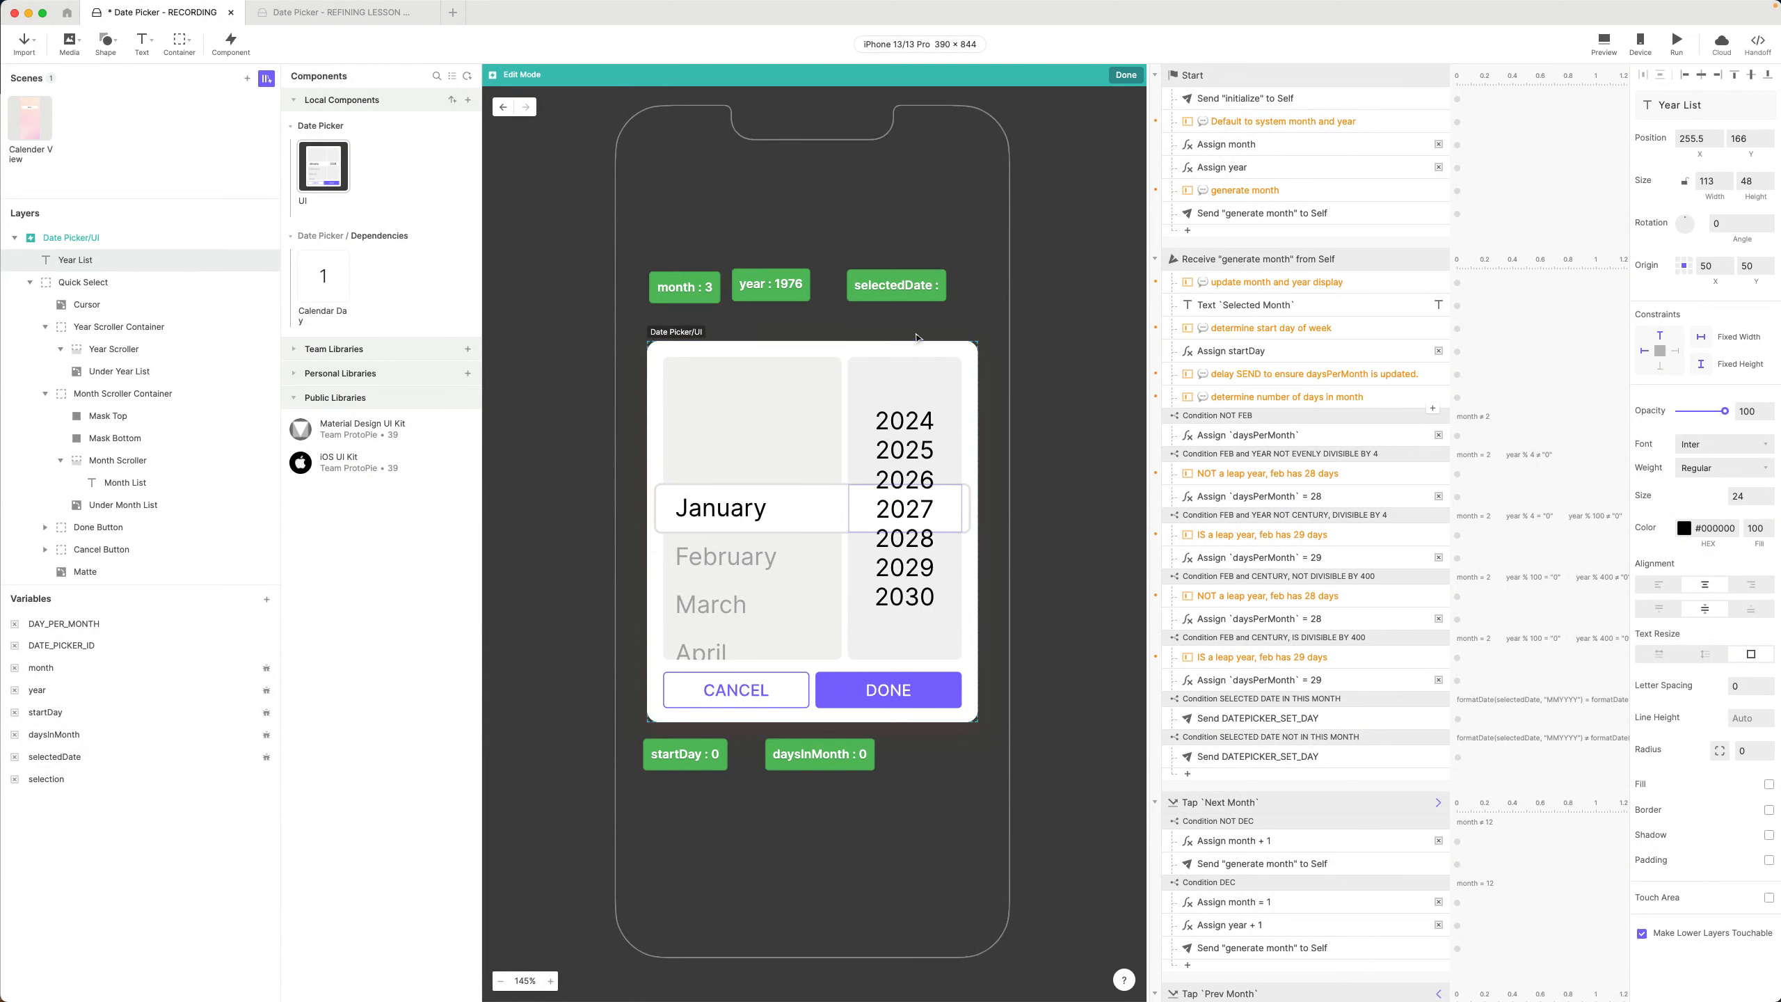
Align the Year List text vertically to the top and set its line height to 2
left_click(100, 260)
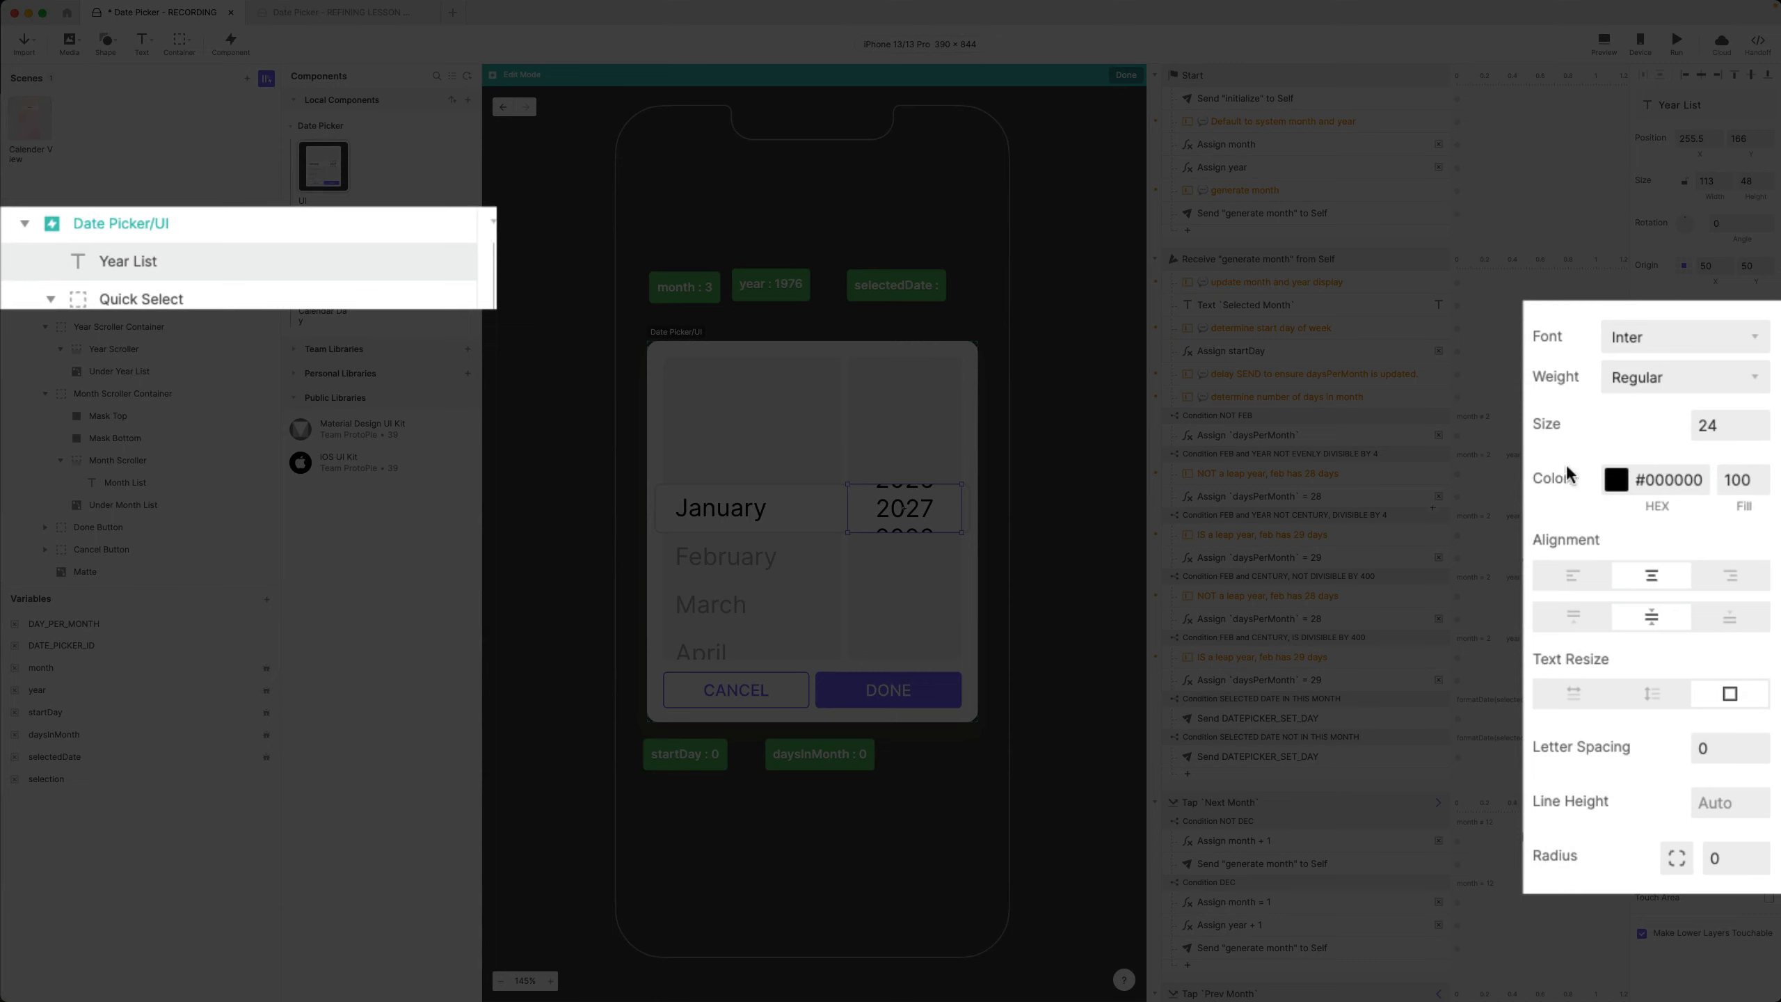
left_click(1574, 627)
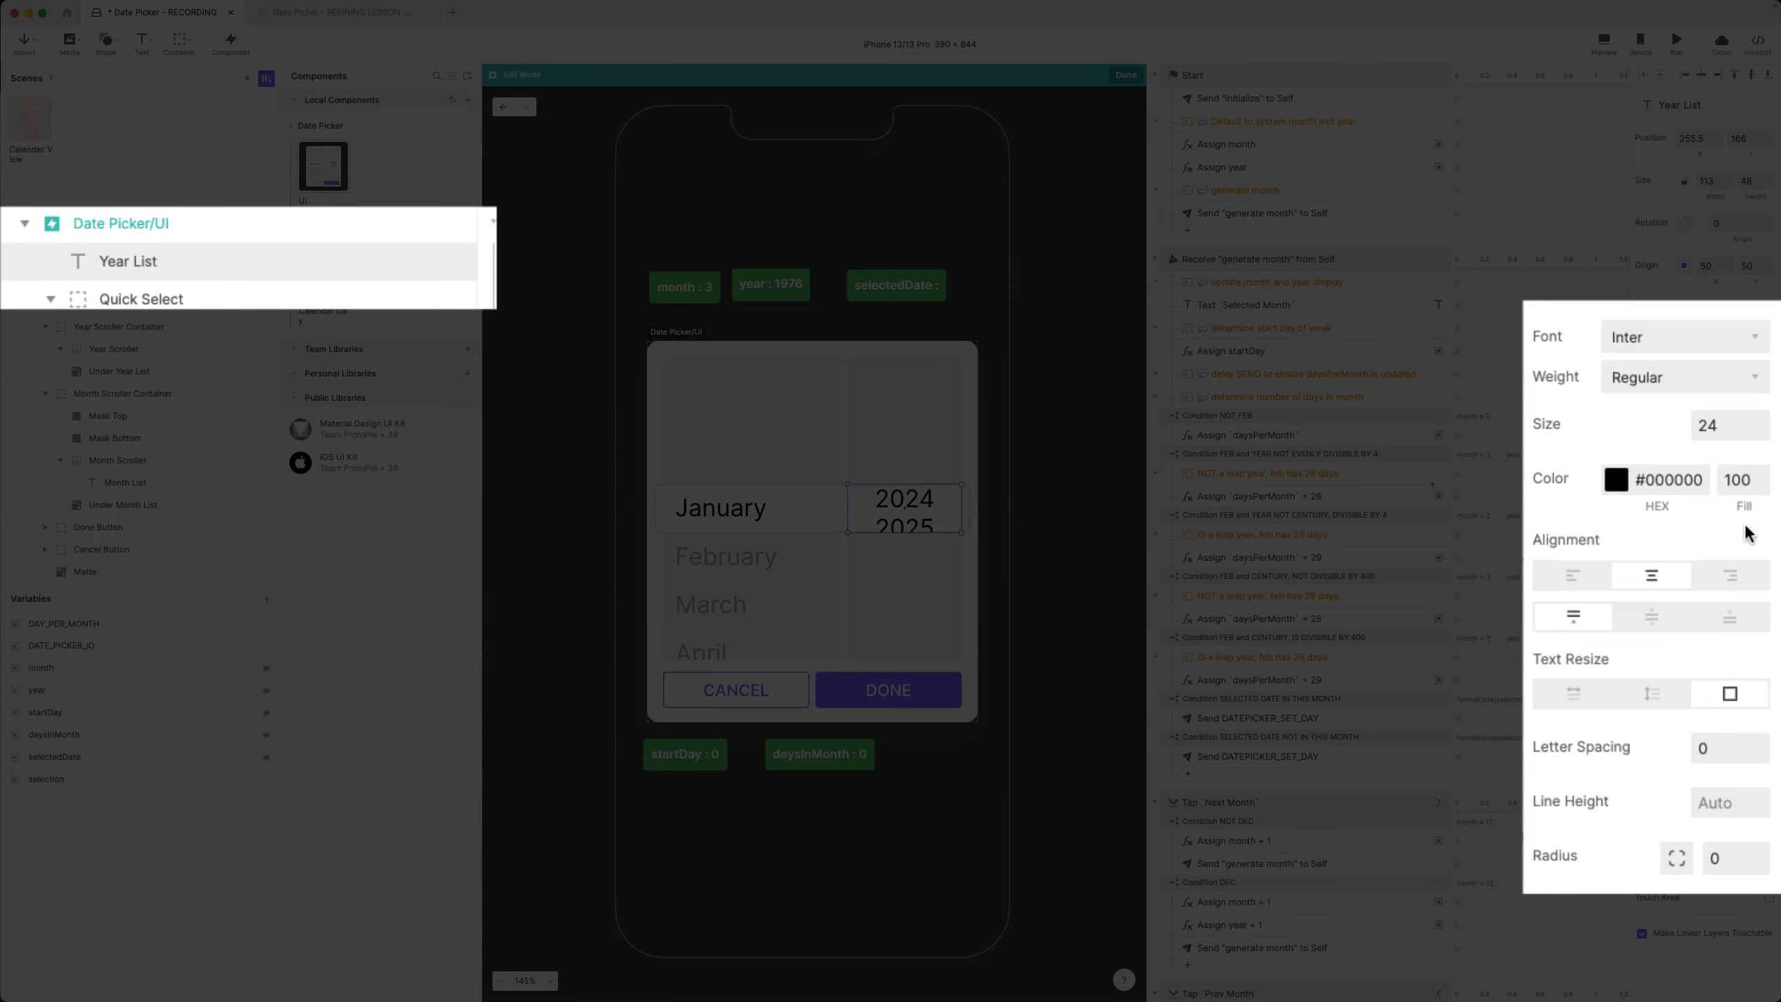
left_click(1733, 807)
type("2")
key("Return")
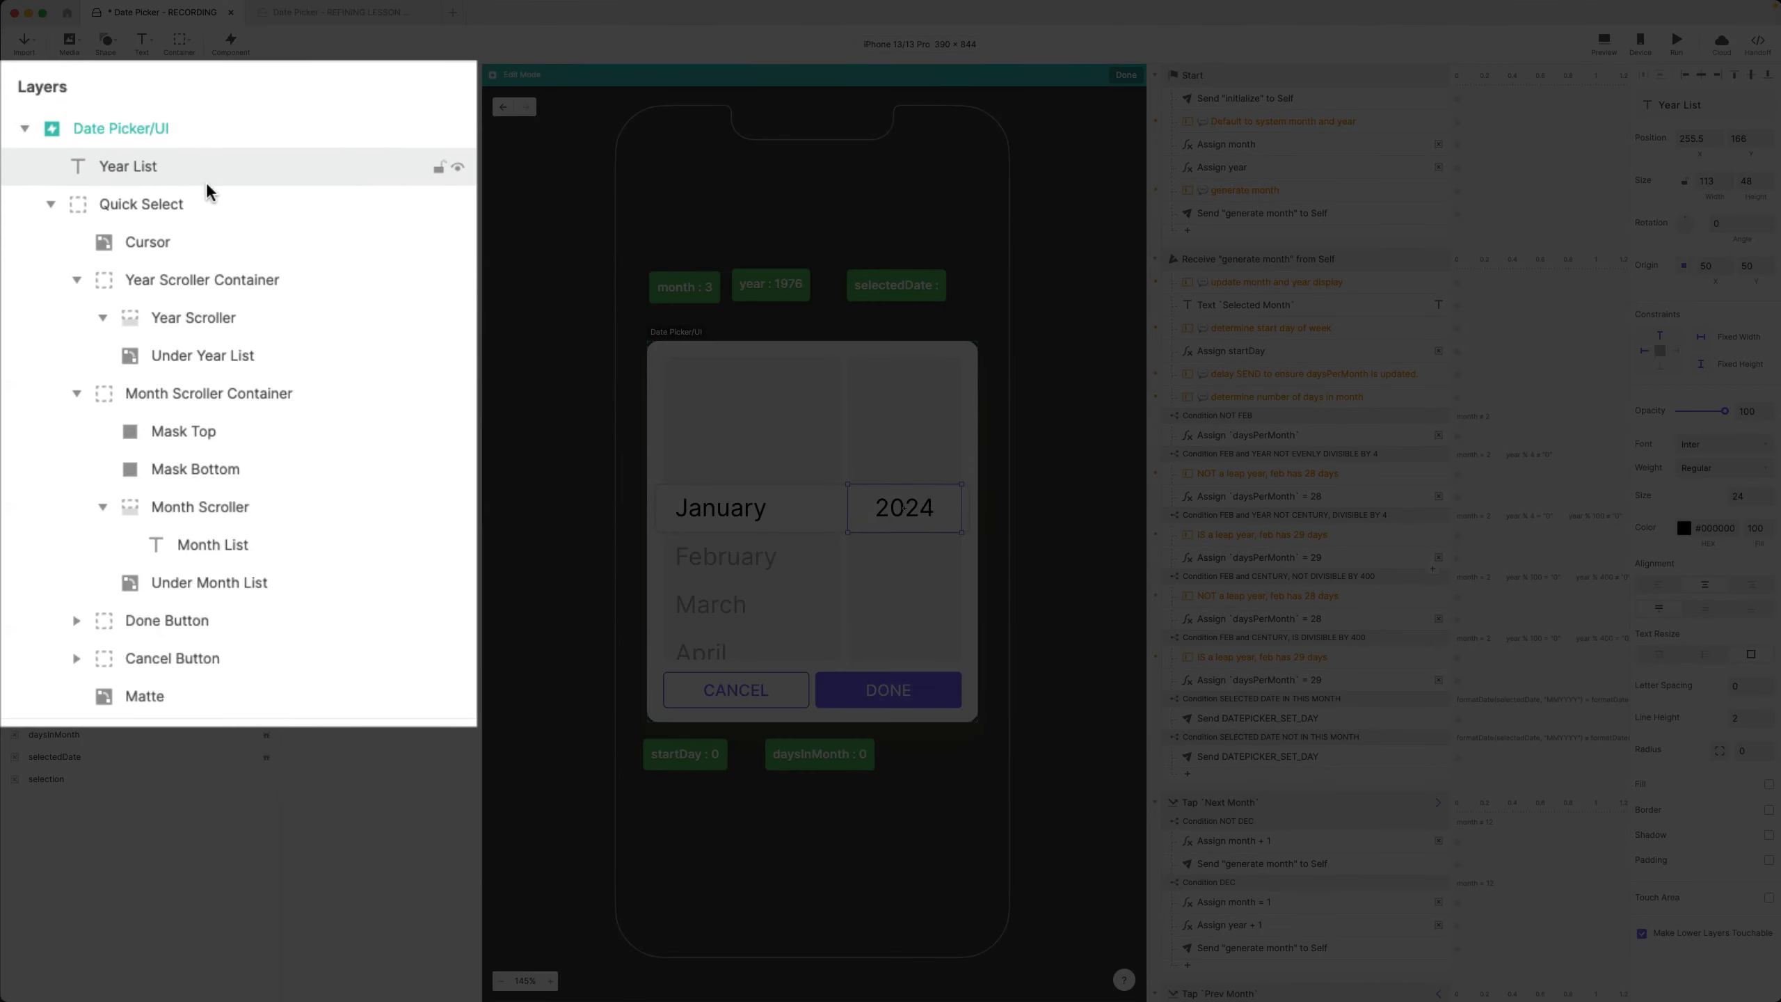
Move Year List back into the Year Scroller and set its text resizing to auto height
left_click_drag(207, 186, 212, 330)
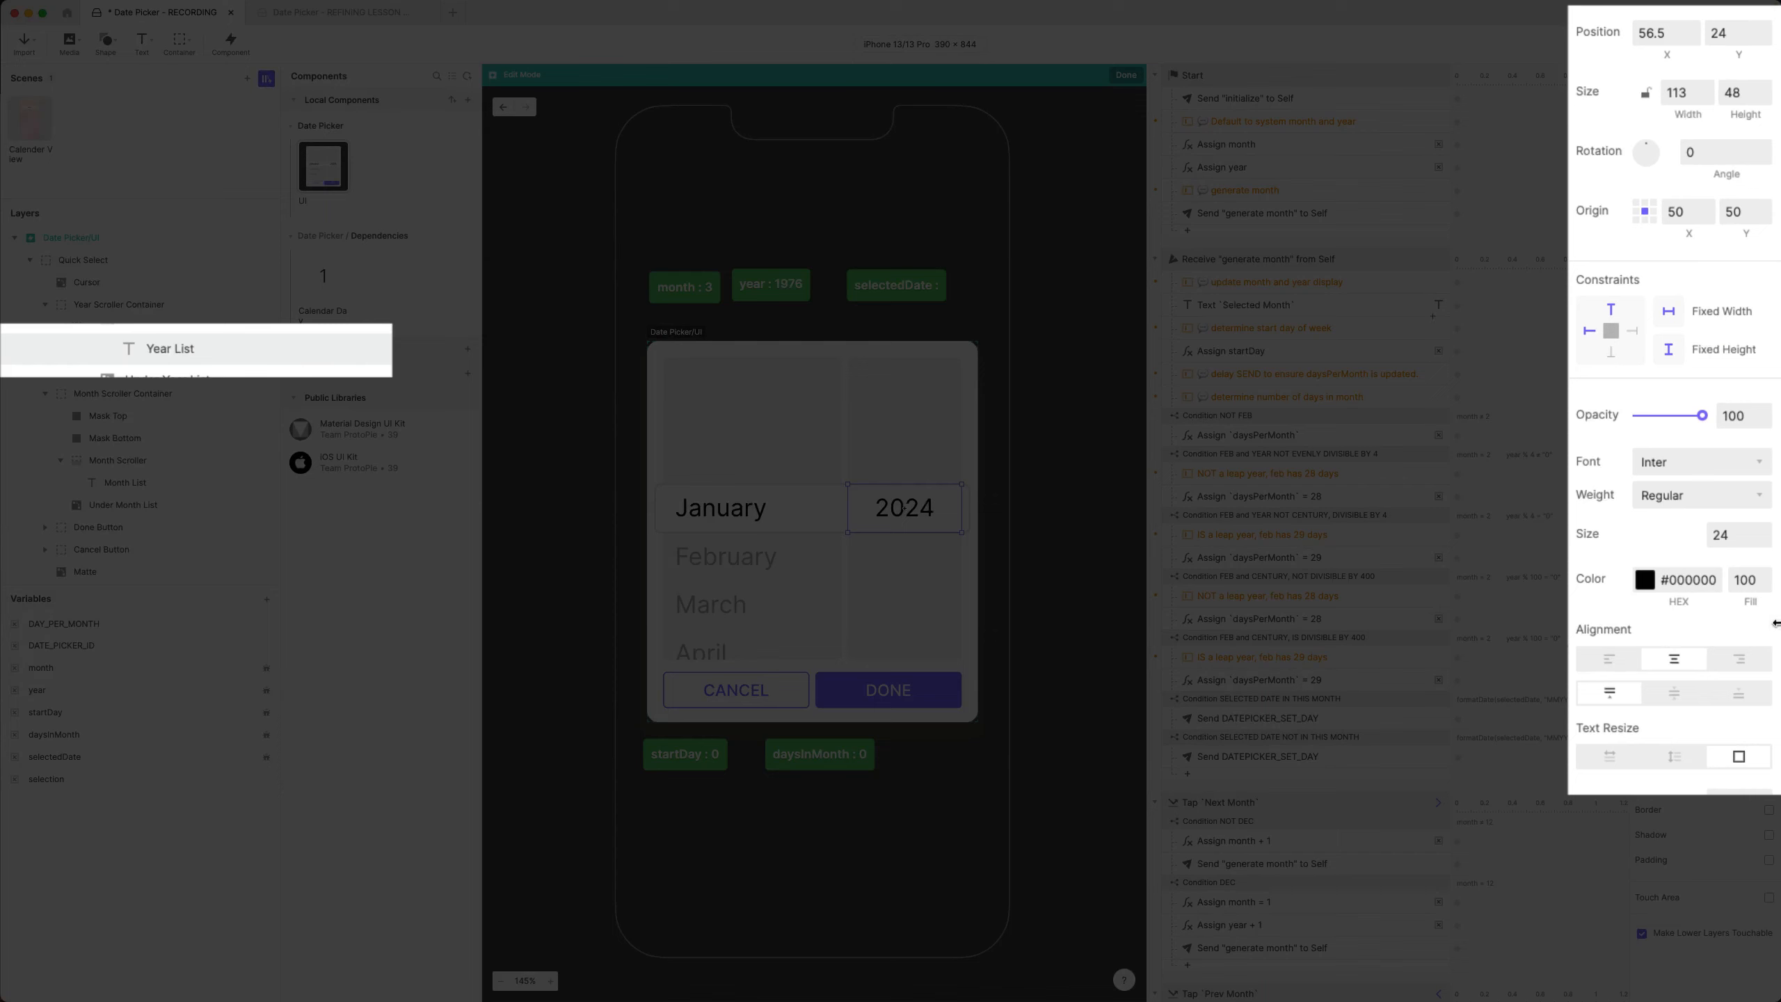
left_click(1673, 758)
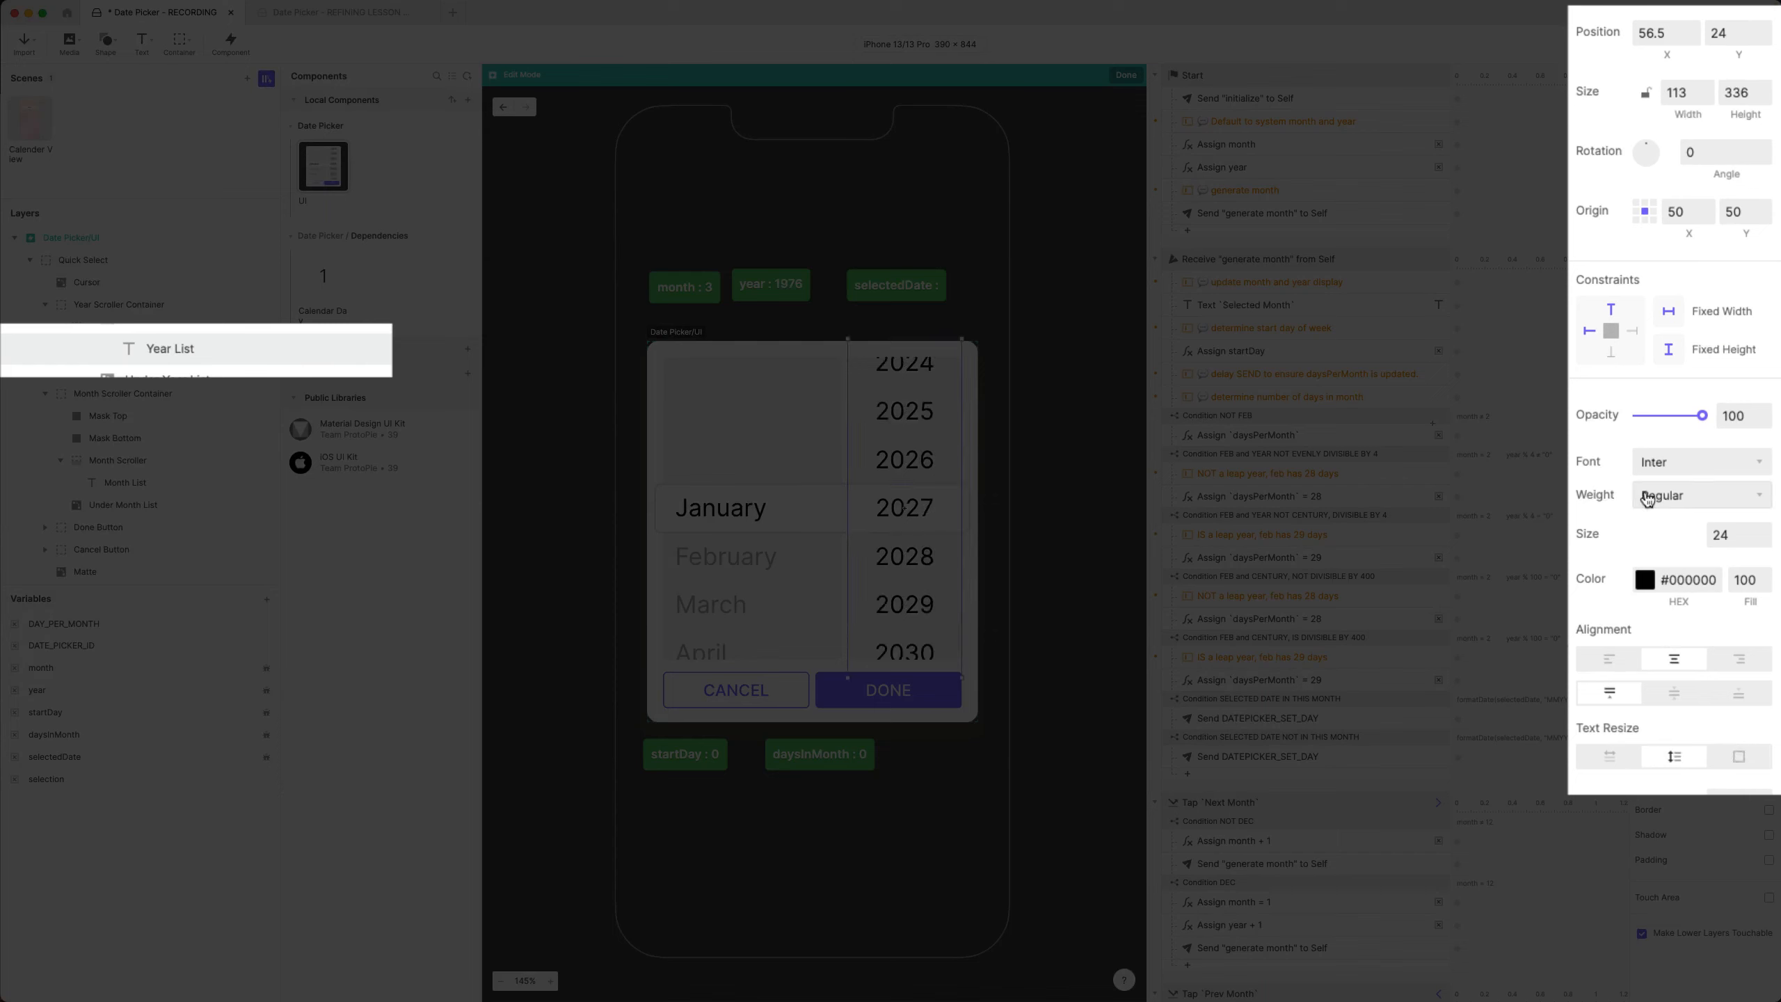
Set Year List's origin to its top-left corner and its Y position to 0
left_click(1635, 202)
left_click(1732, 32)
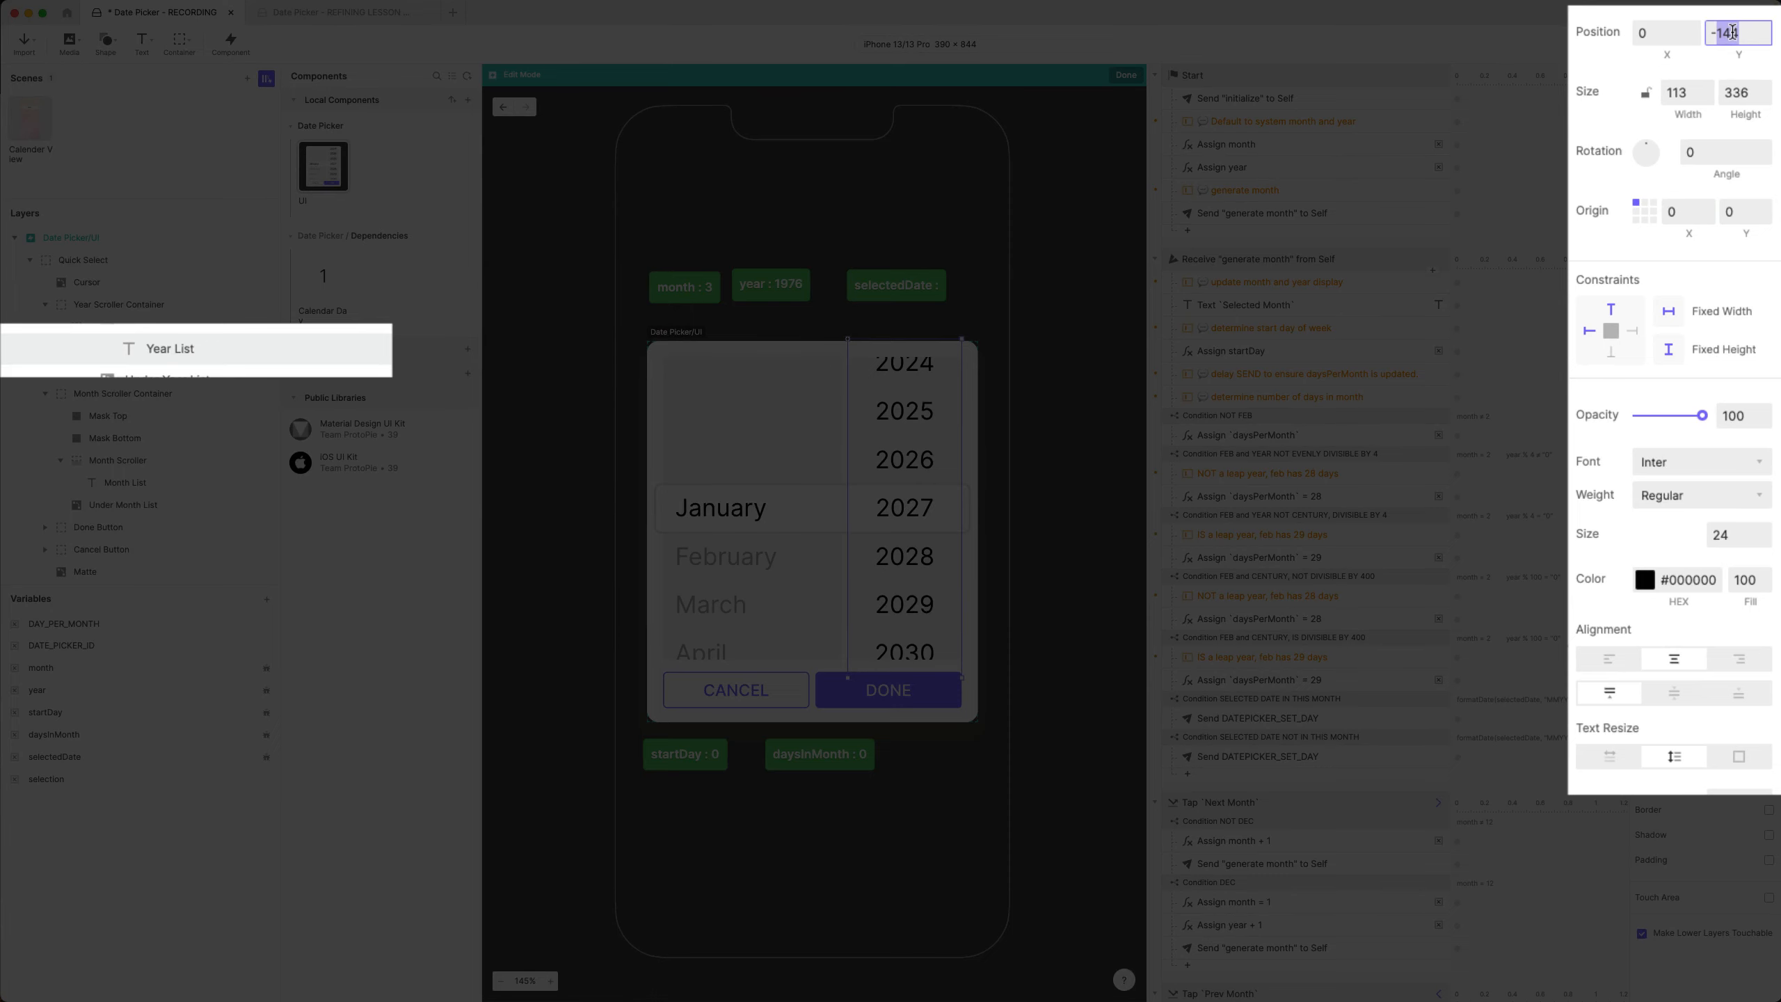
type("0")
key("Return")
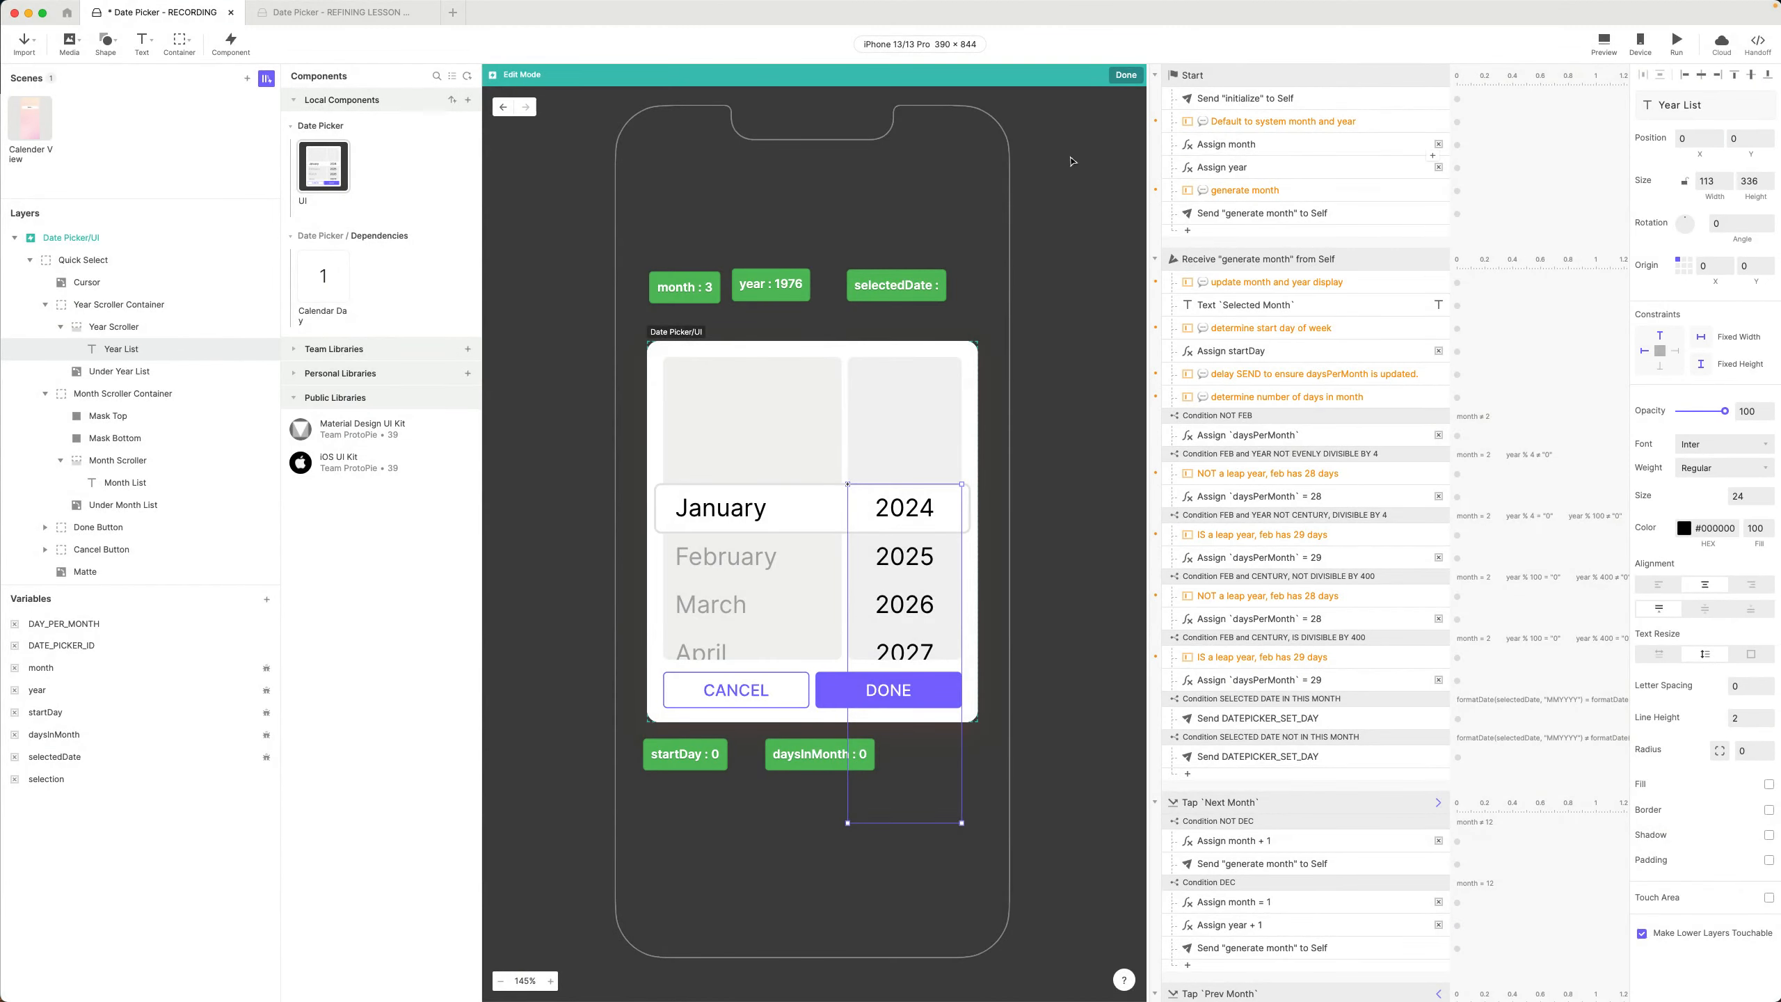
Preview the picker, scroll through the years, and close the preview
left_click(1604, 43)
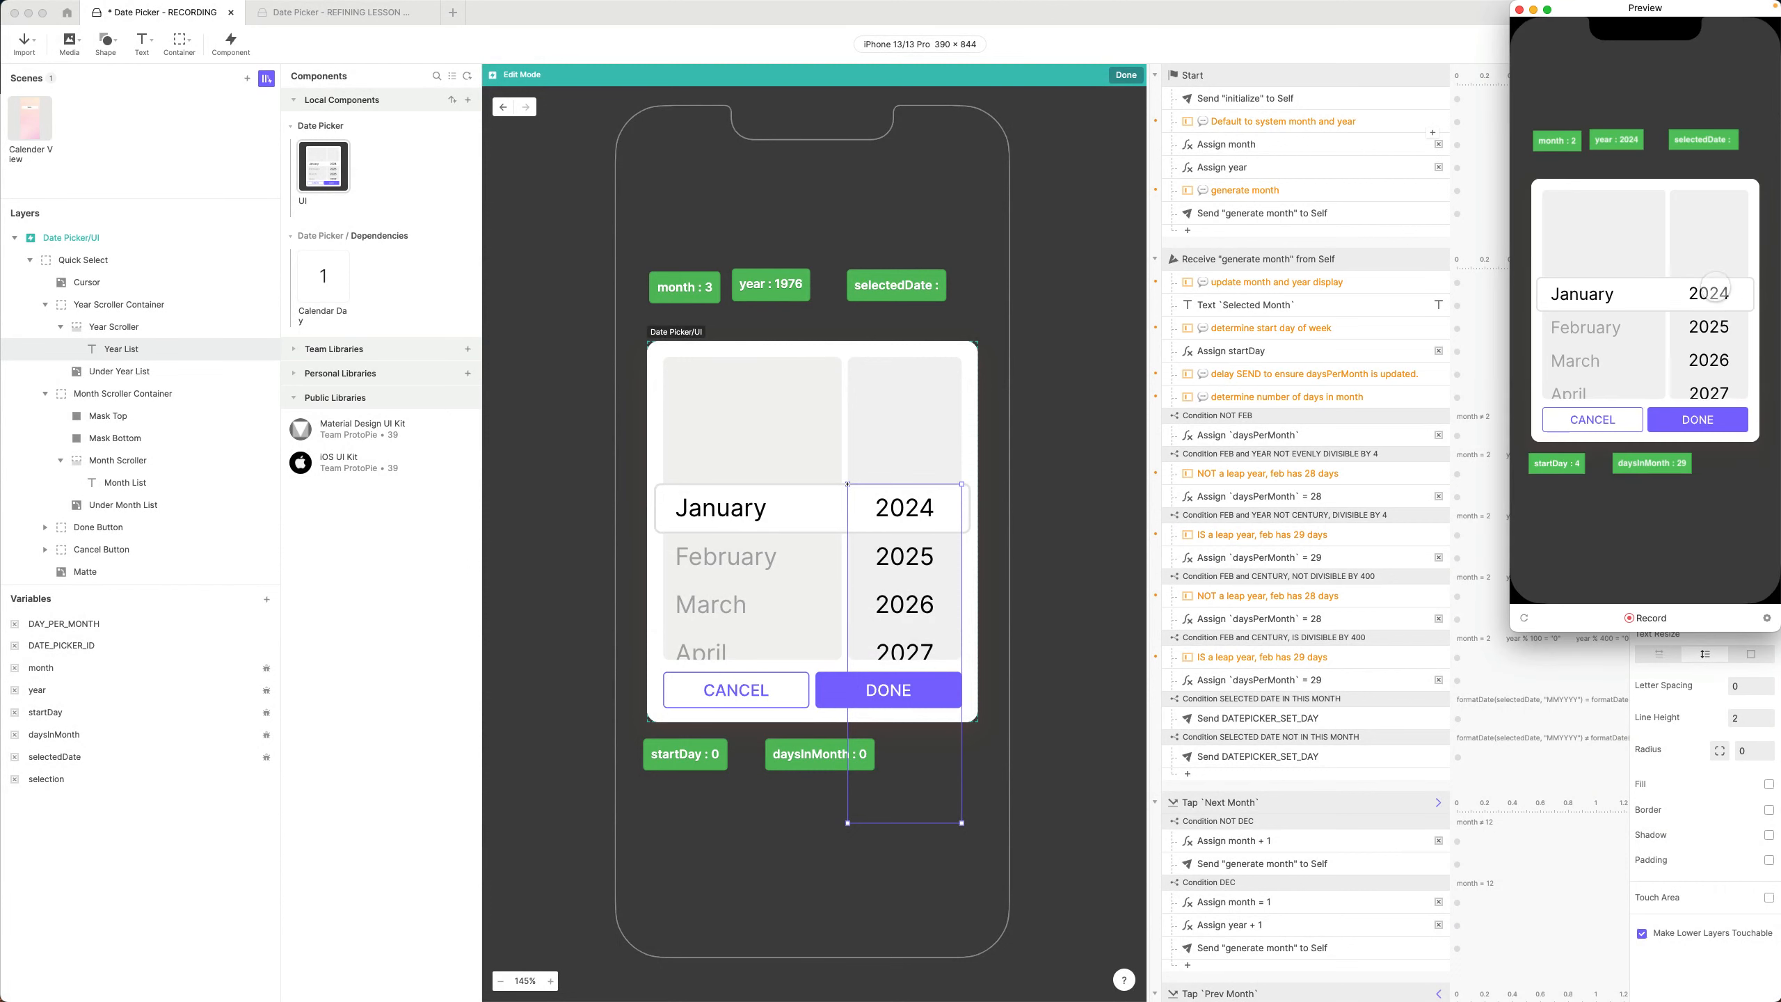
mouse_move(1712, 326)
left_mouse_down()
mouse_move(1716, 289)
mouse_move(1716, 360)
left_mouse_up()
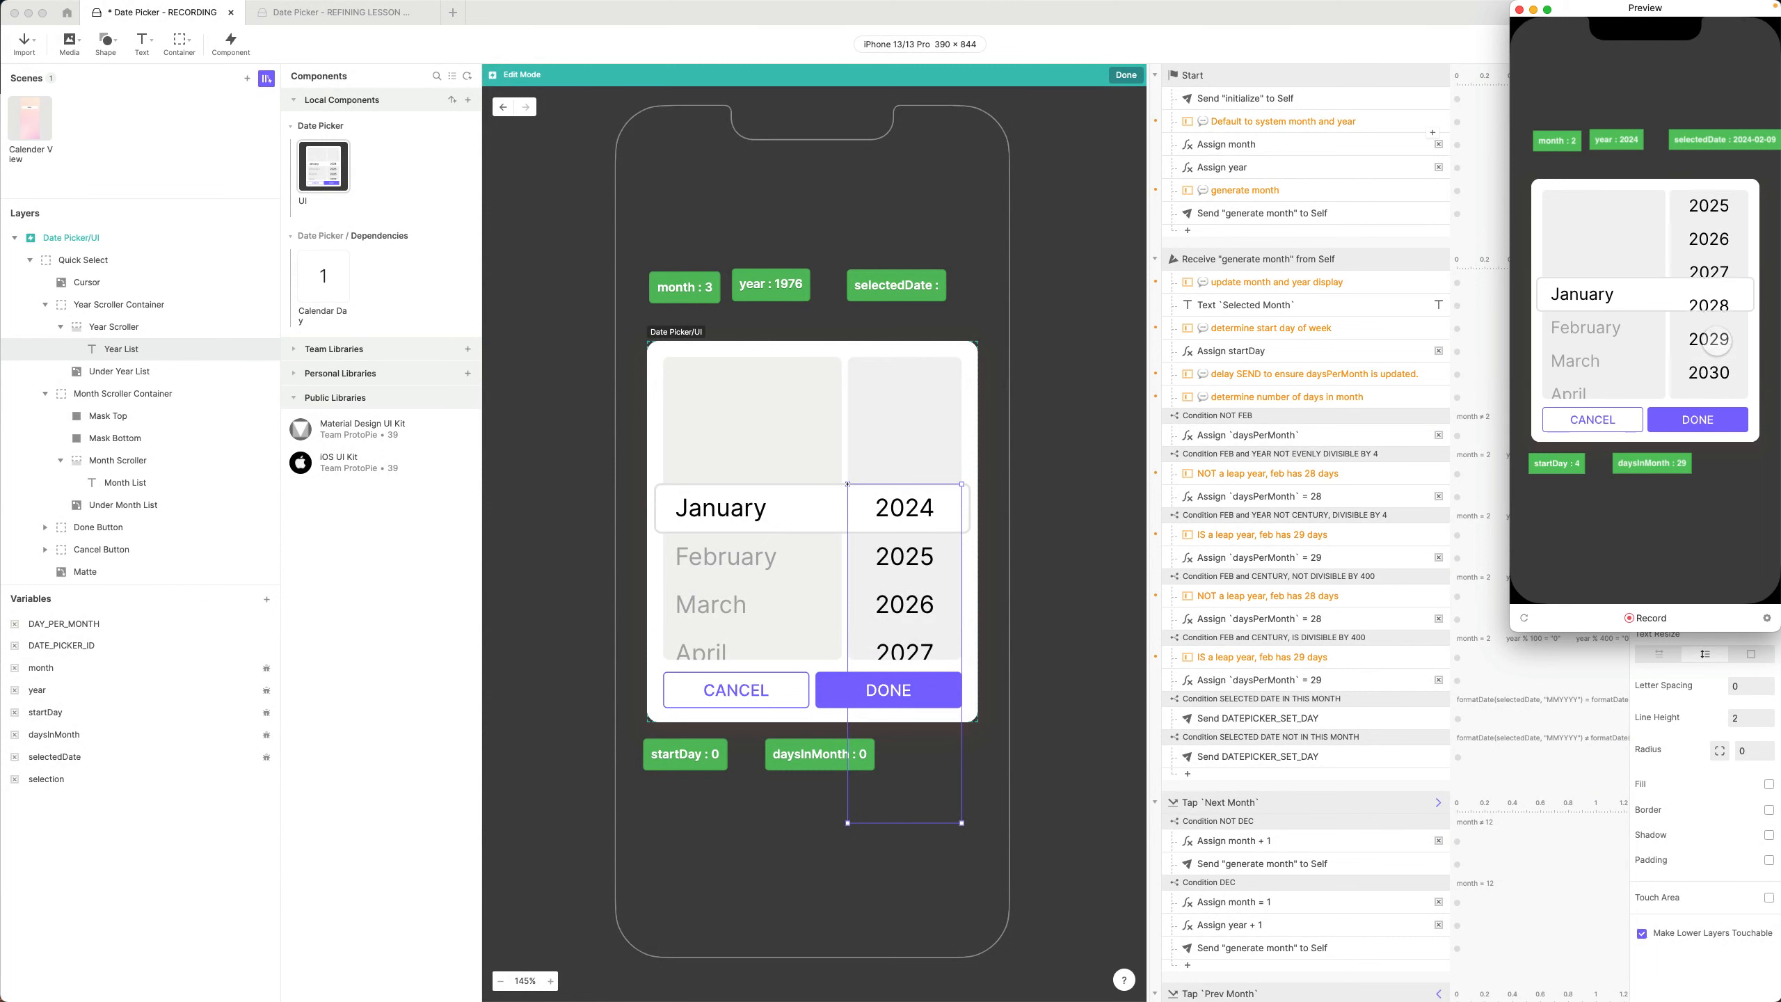
left_click(1520, 10)
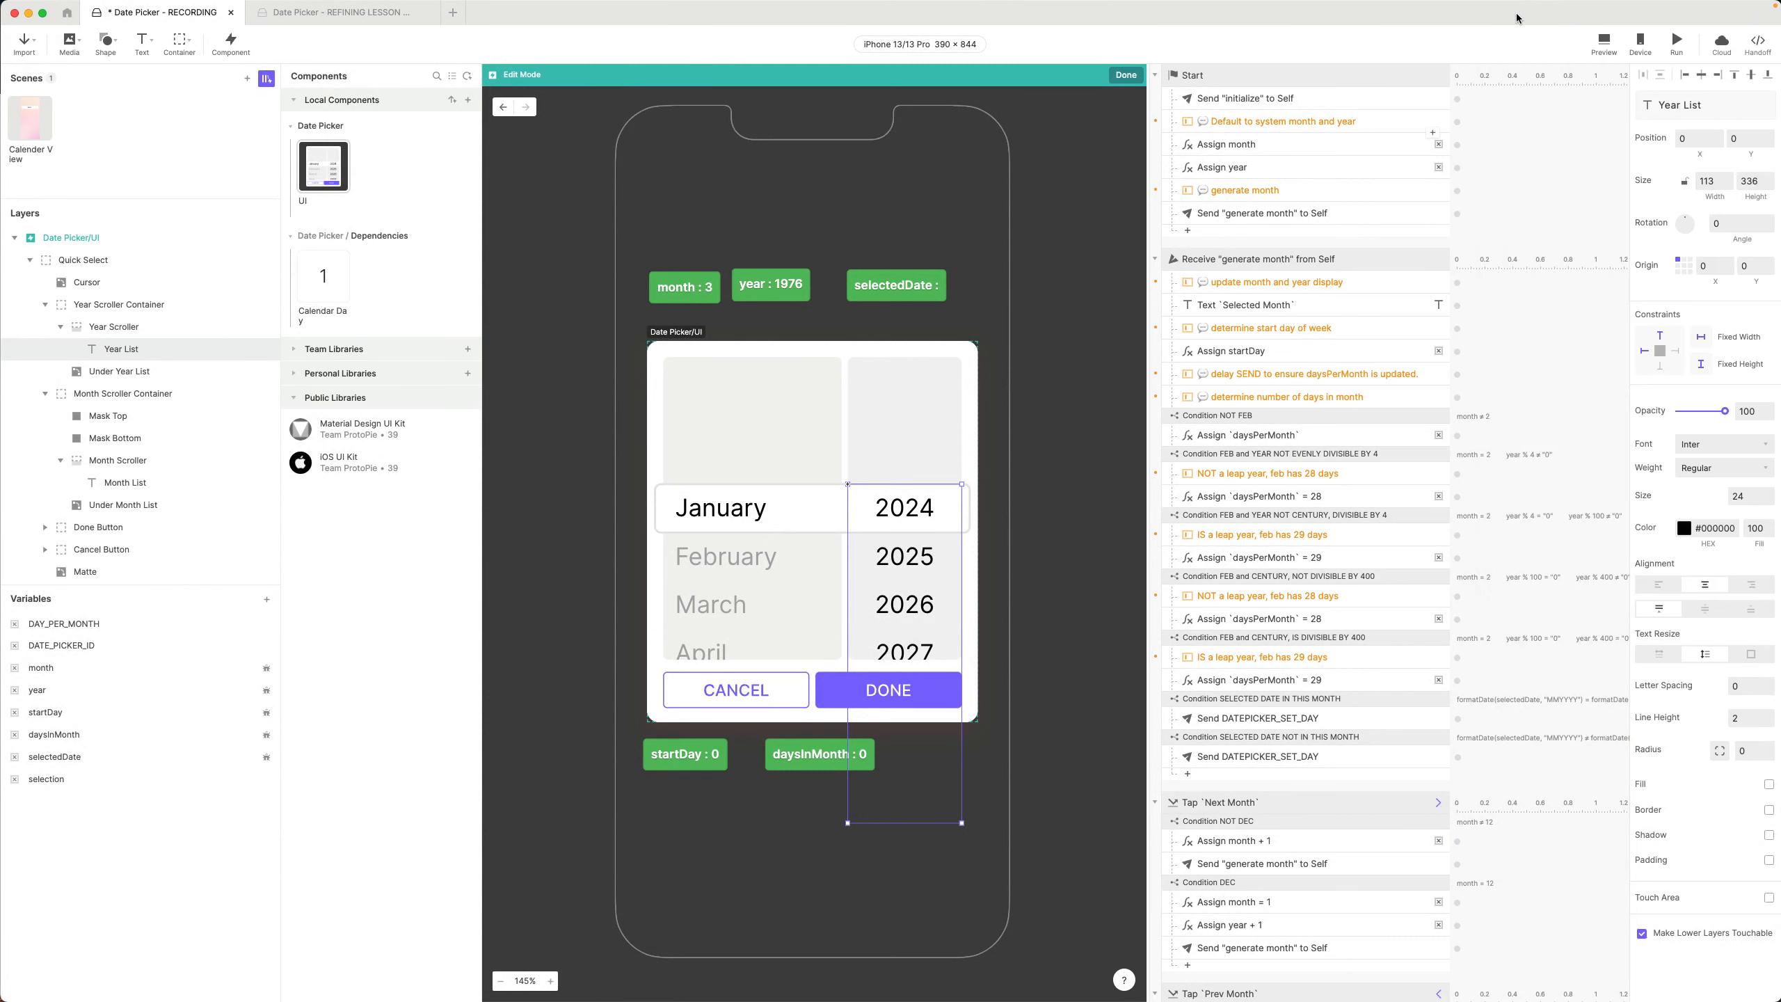
Enable a custom touch area on the Year Scroller and extend its top side by 130
left_click(112, 326)
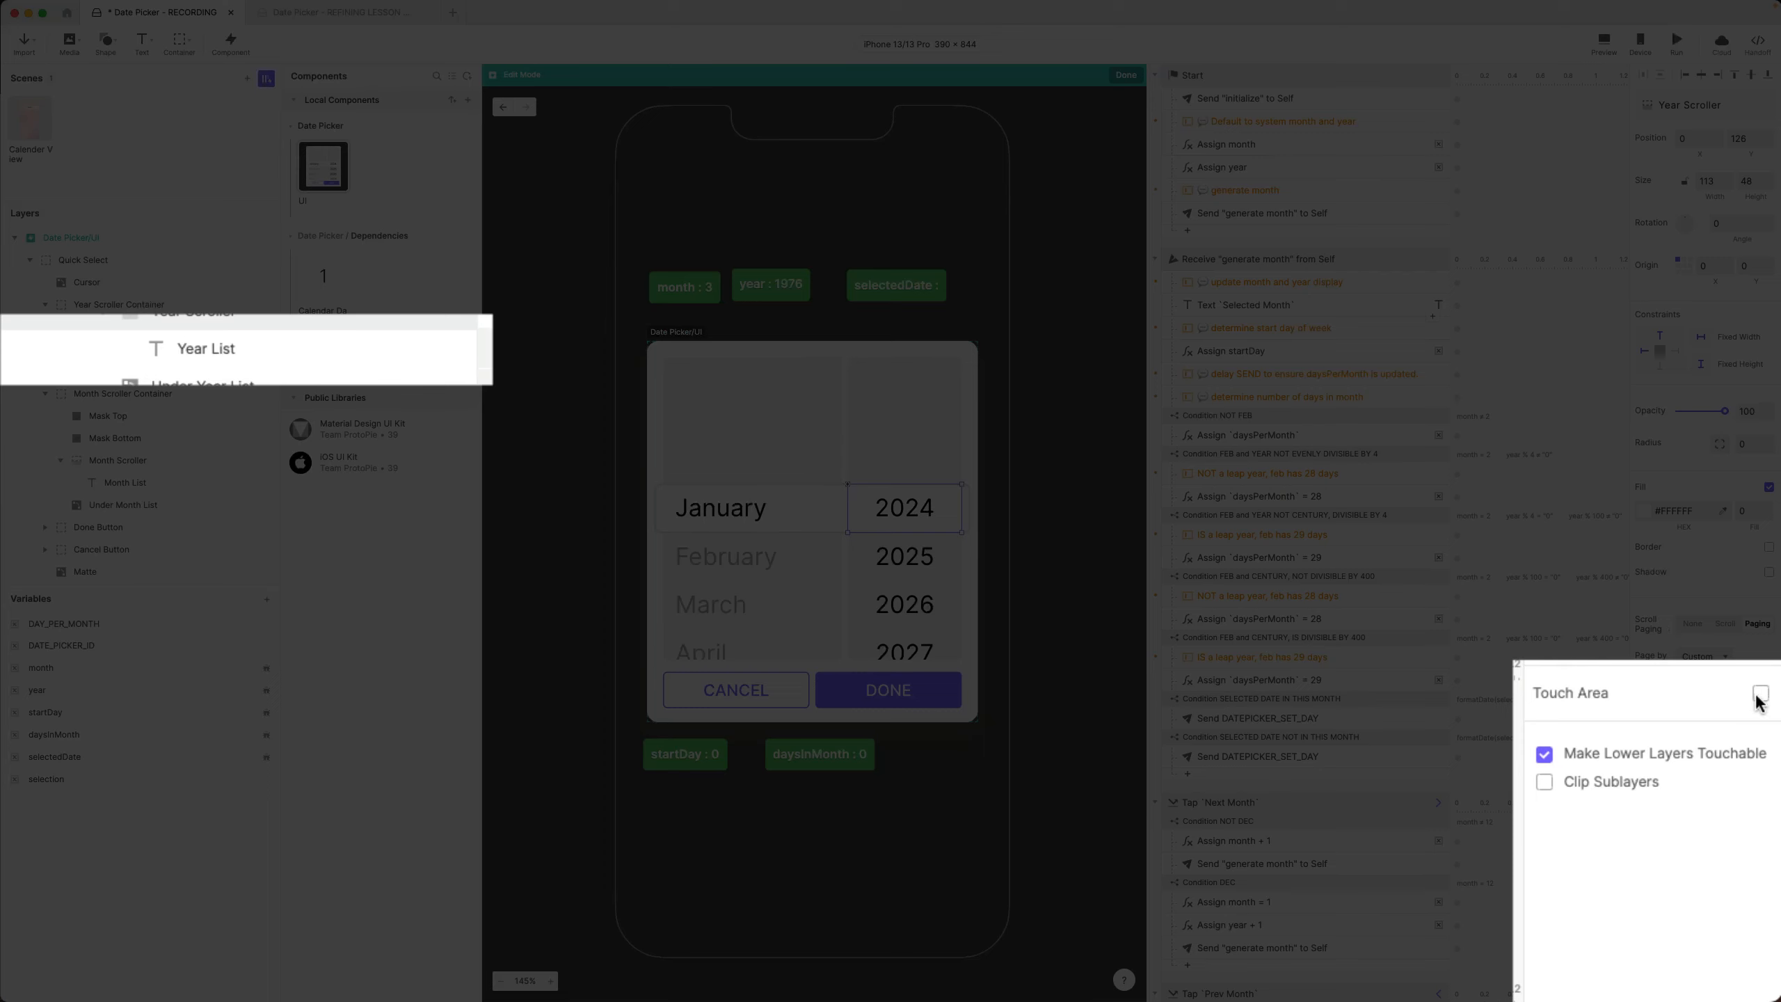
left_click(1760, 693)
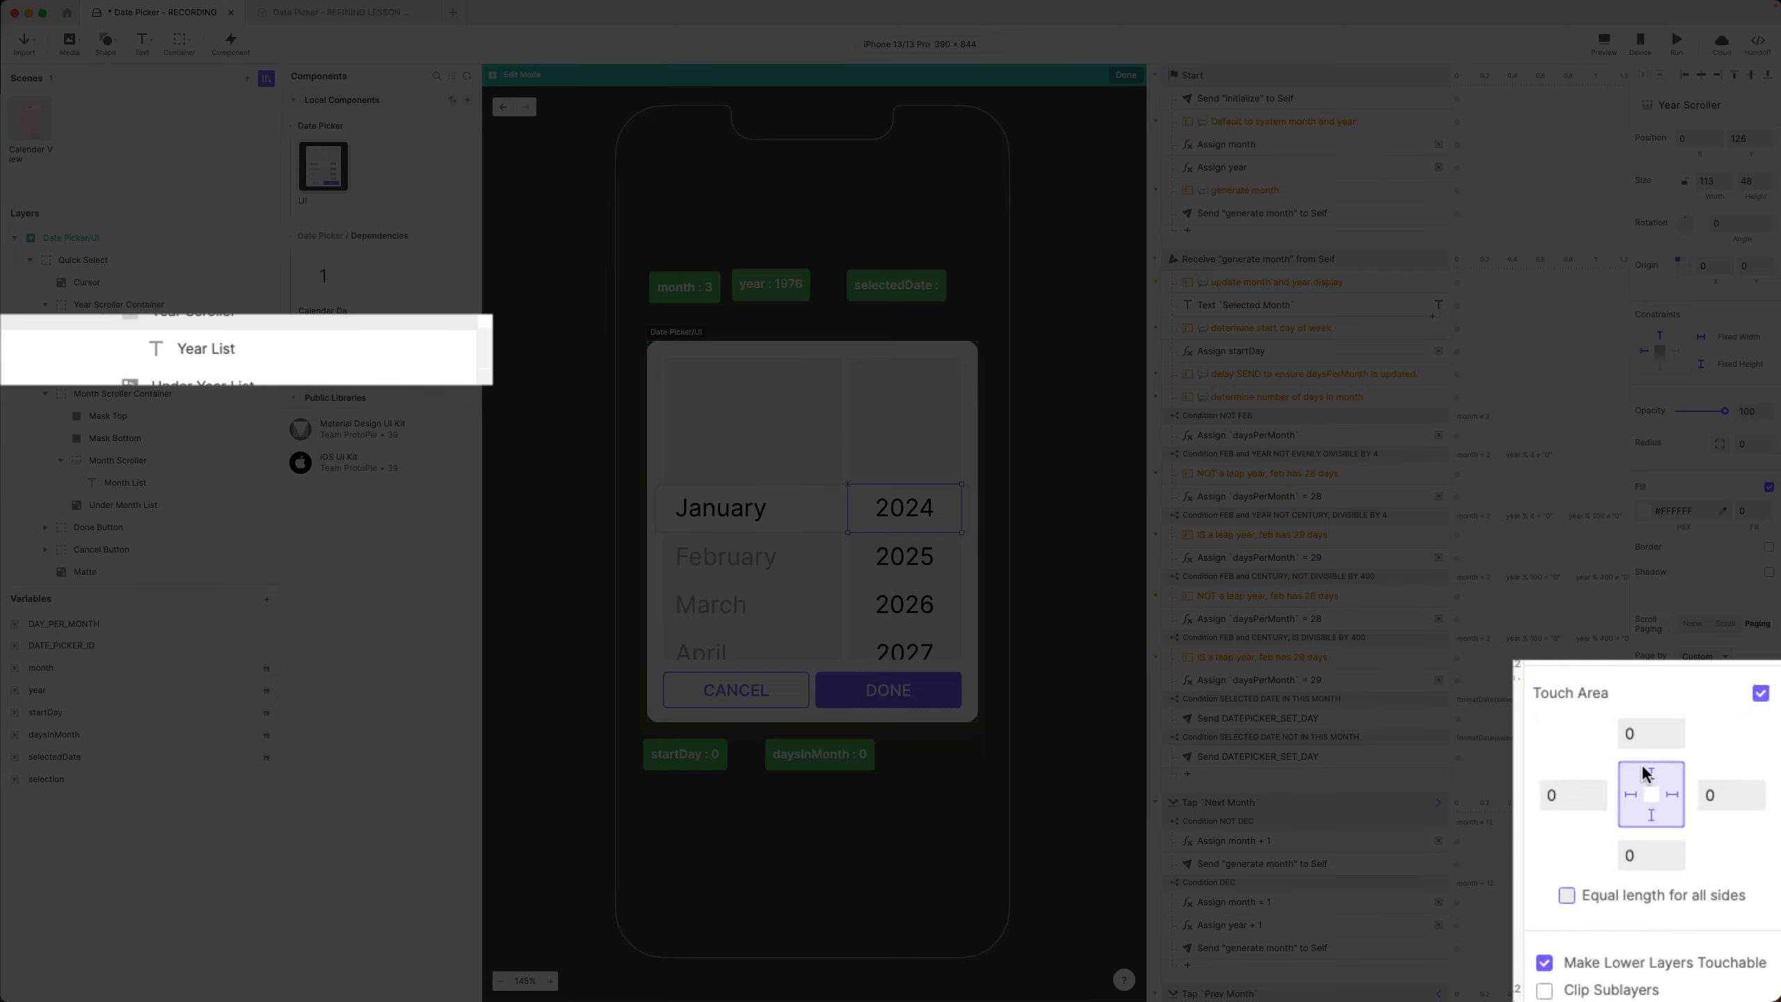
left_click(1648, 733)
key("shift+Up")
key("shift+Up")
key("shift+Up")
key("shift+Up")
key("shift+Up")
key("shift+Up")
key("shift+Up")
key("shift+Up")
key("shift+Up")
key("shift+Up")
key("shift+Up")
key("shift+Up")
key("shift+Up")
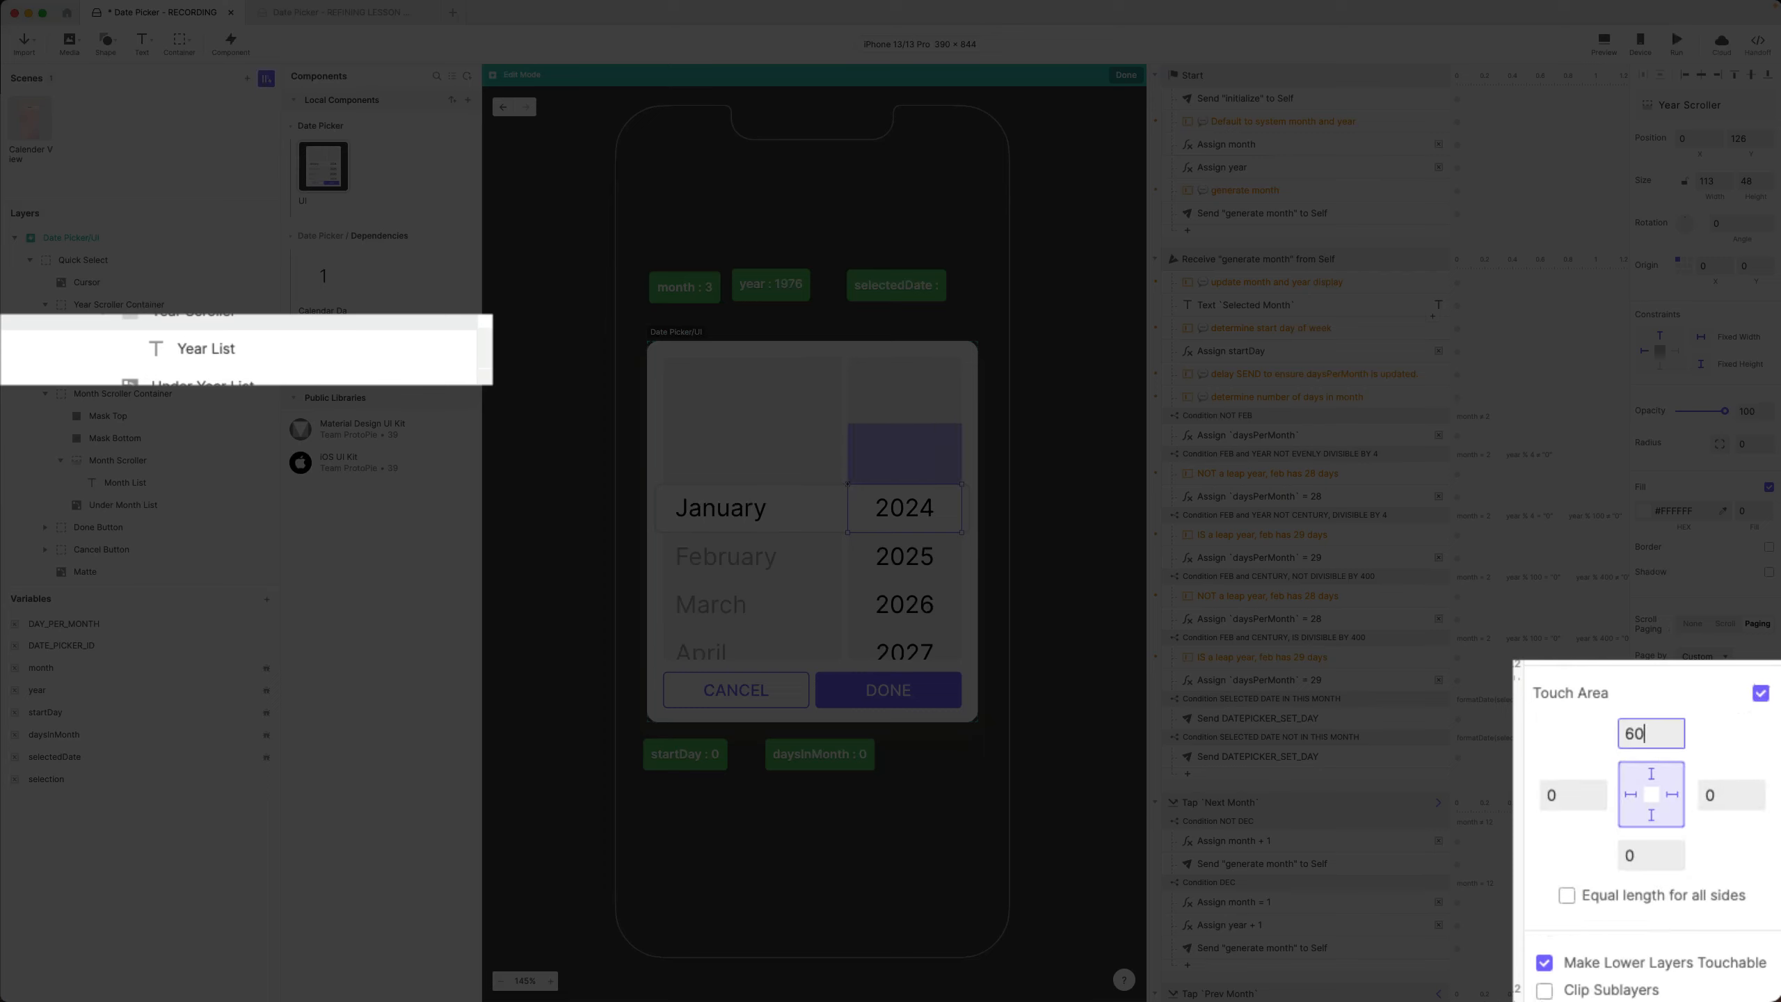
Extend the bottom side of the Year Scroller's touch area by 130
left_click(1652, 855)
key("shift+Up")
key("shift+Up")
key("shift+Up")
key("shift+Up")
key("shift+Up")
key("shift+Up")
key("shift+Up")
key("shift+Up")
key("shift+Up")
key("shift+Up")
key("shift+Up")
key("shift+Up")
key("shift+Up")
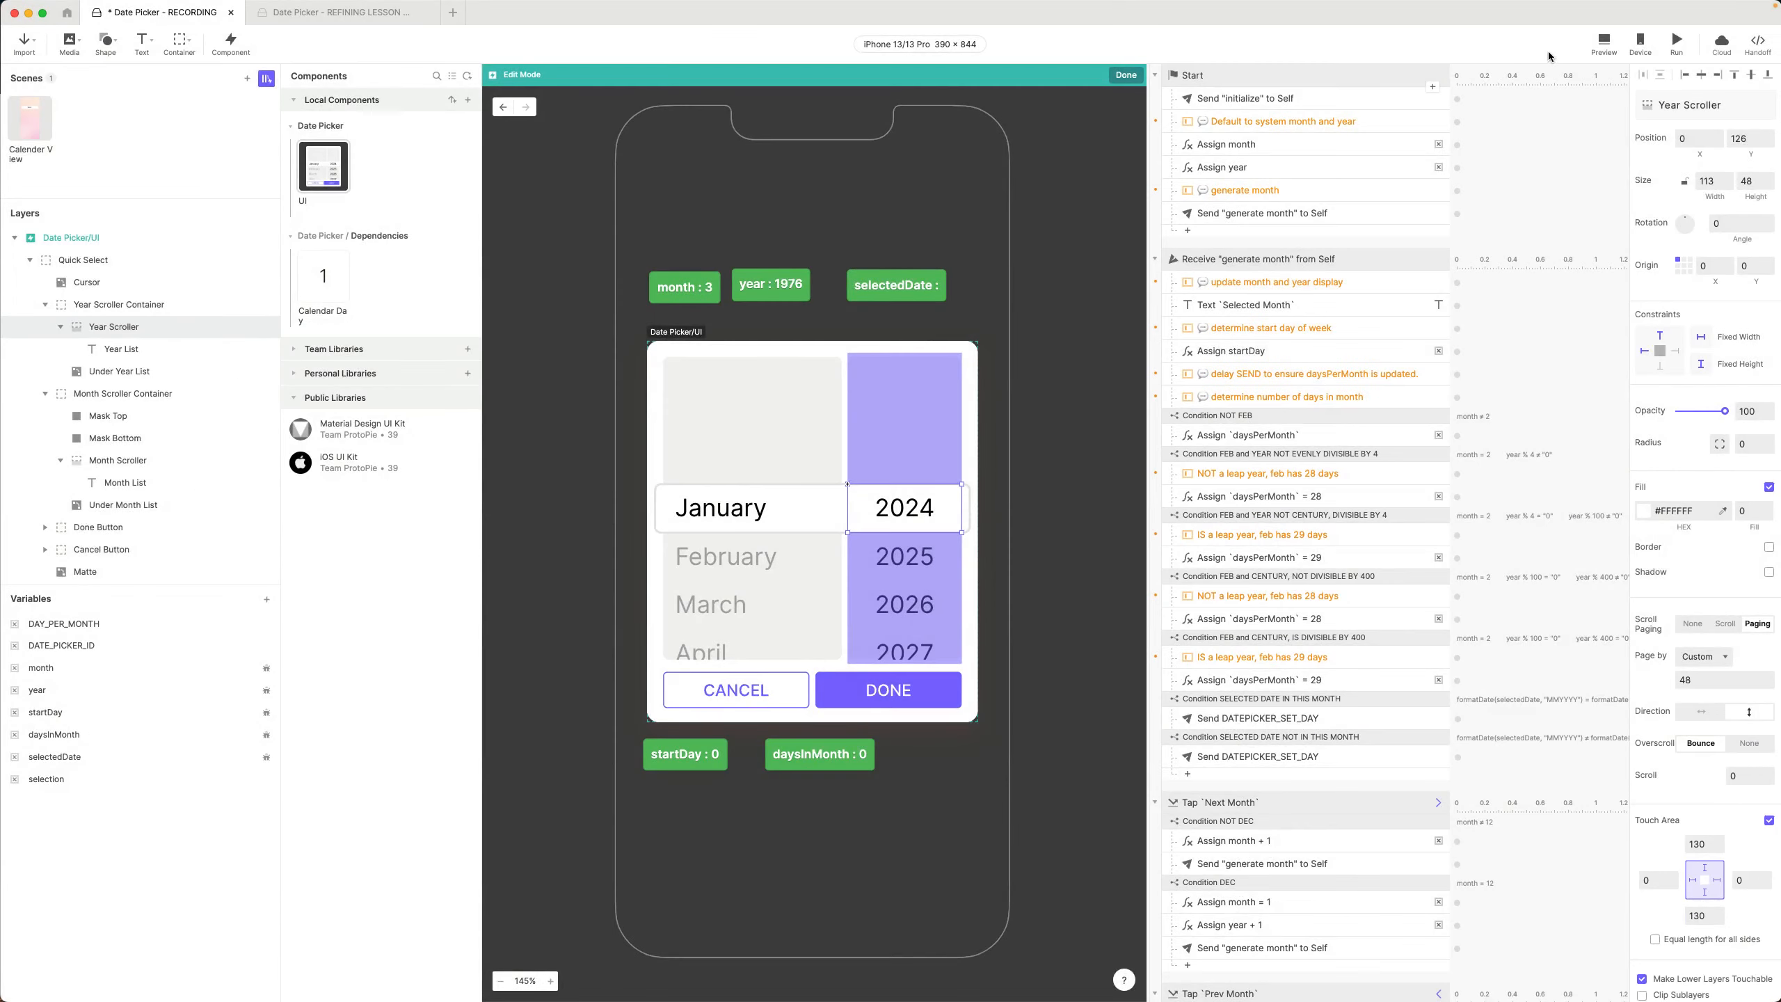
Preview the picker beside the canvas, scroll the year and month lists down and up, and close the preview
left_click(1604, 43)
left_click_drag(1611, 9, 1192, 130)
left_click_drag(1285, 441, 1290, 359)
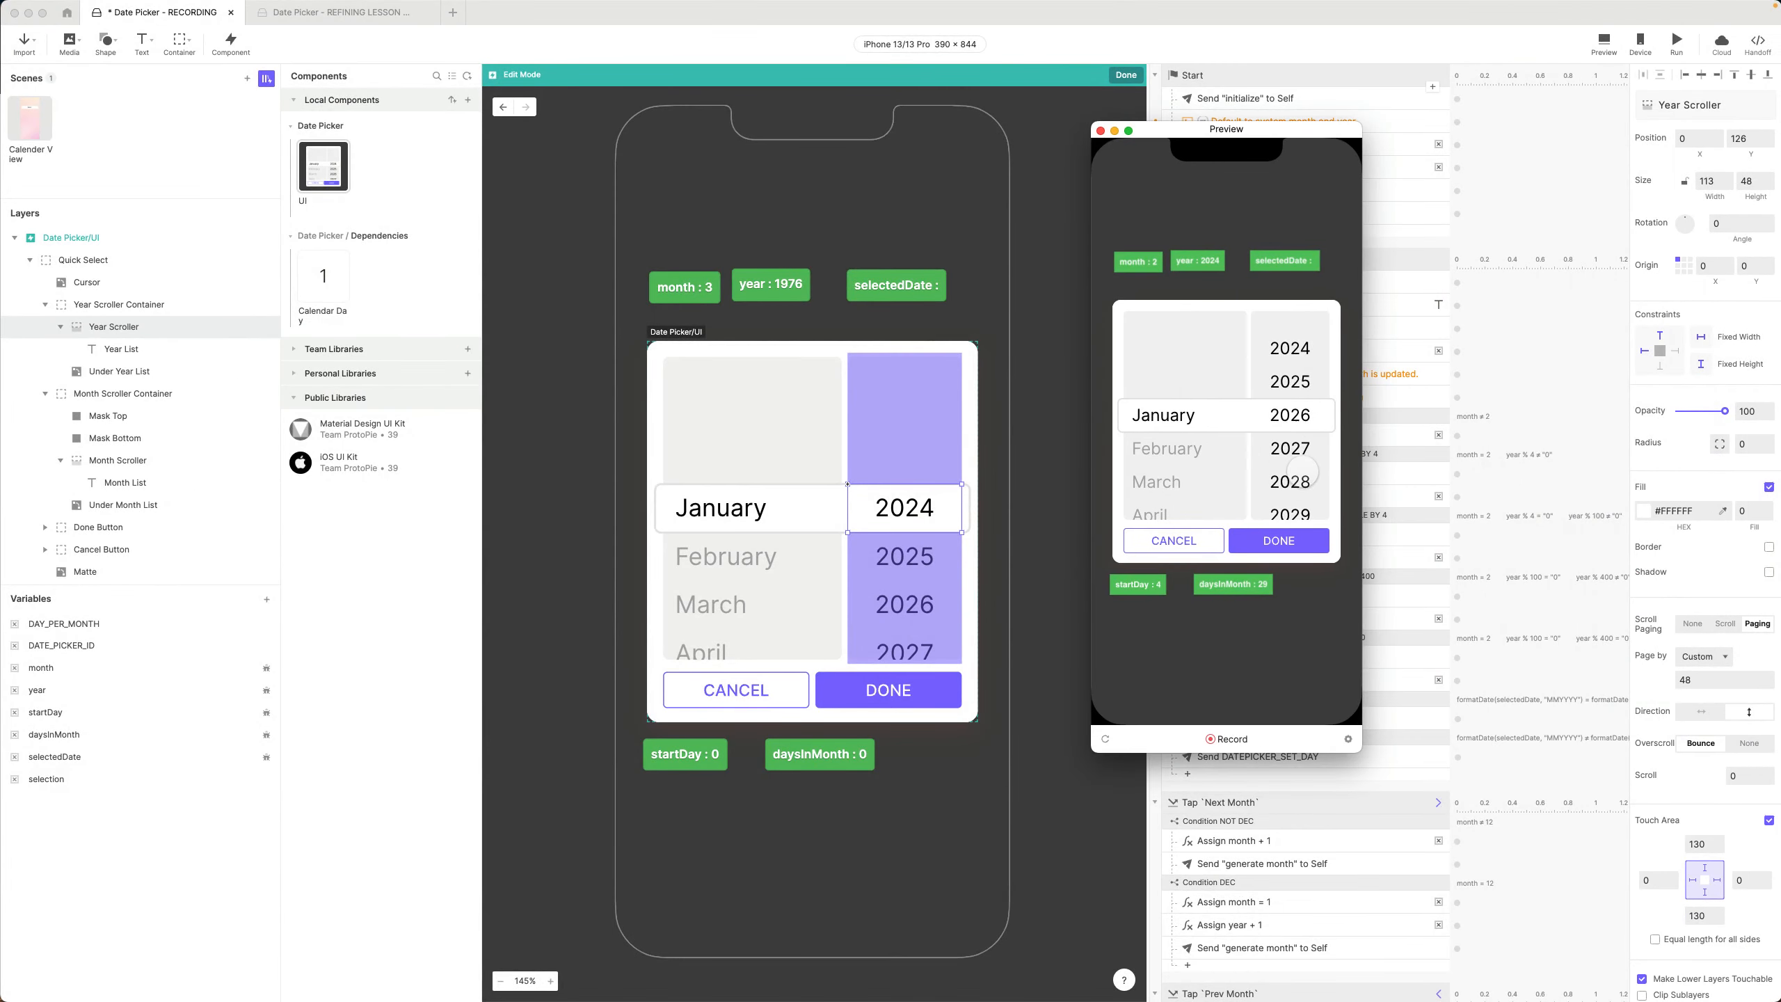
scroll(1303, 473, "down", 4)
scroll(1303, 473, "up", 6)
scroll(1303, 473, "down", 6)
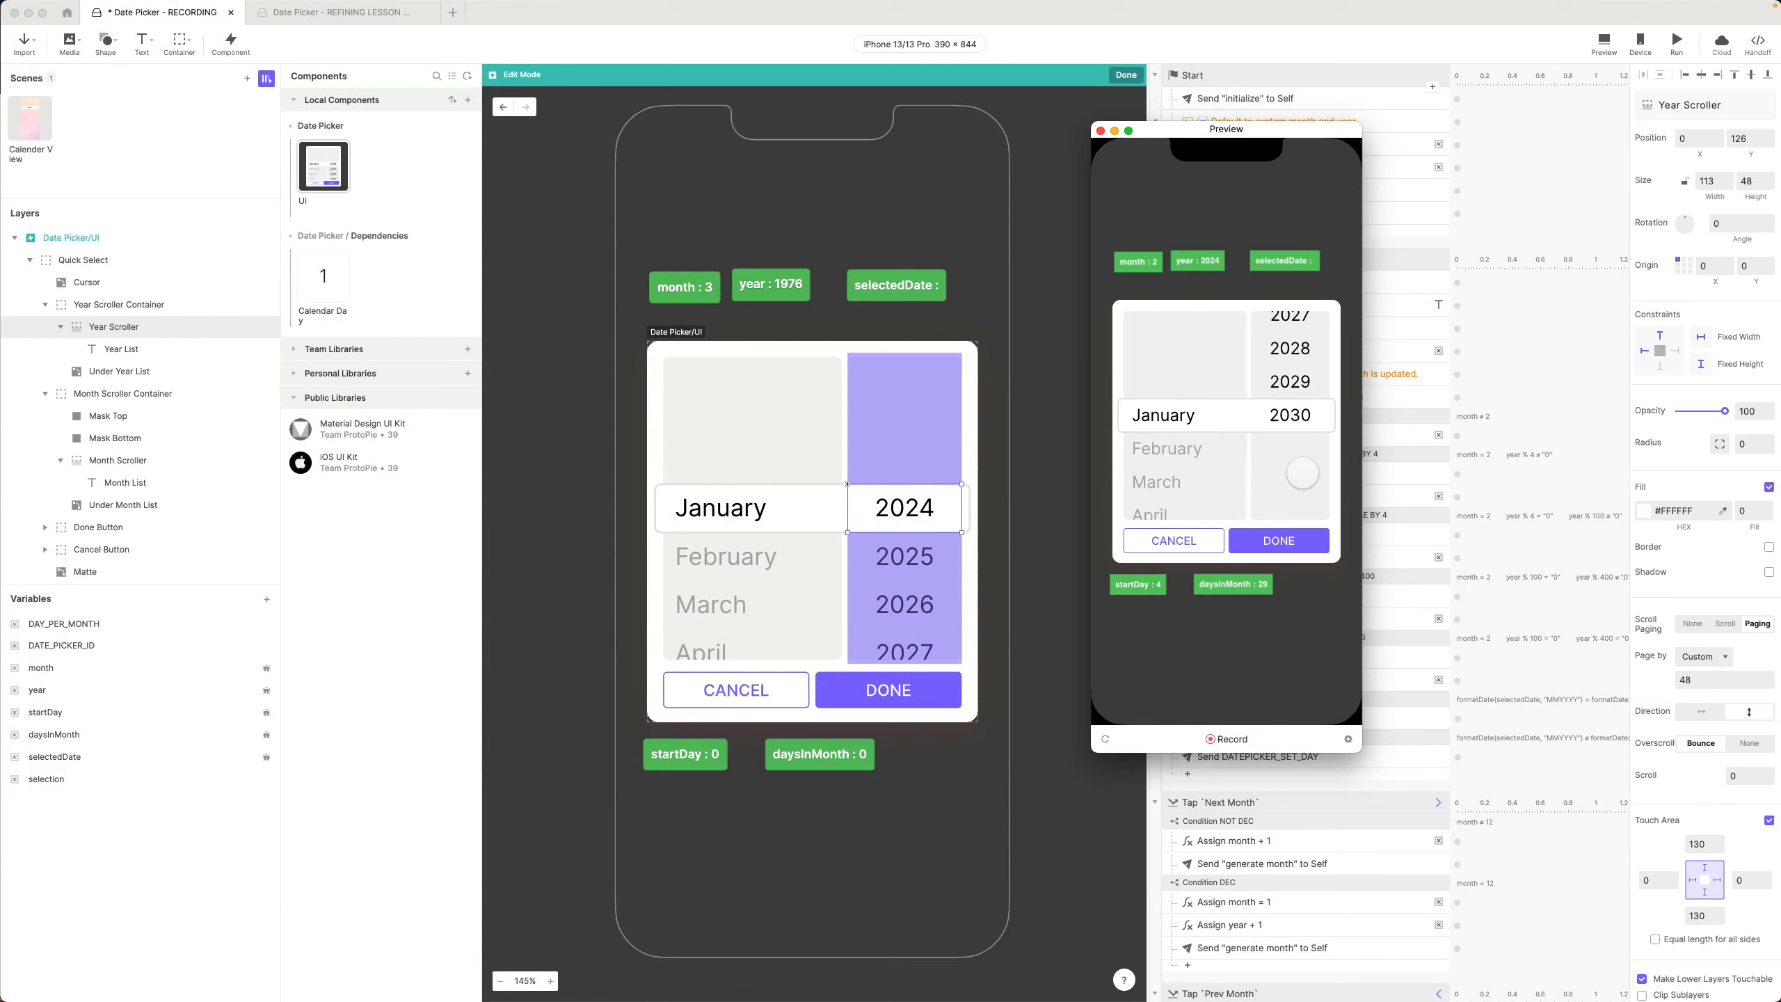
scroll(1303, 473, "up", 6)
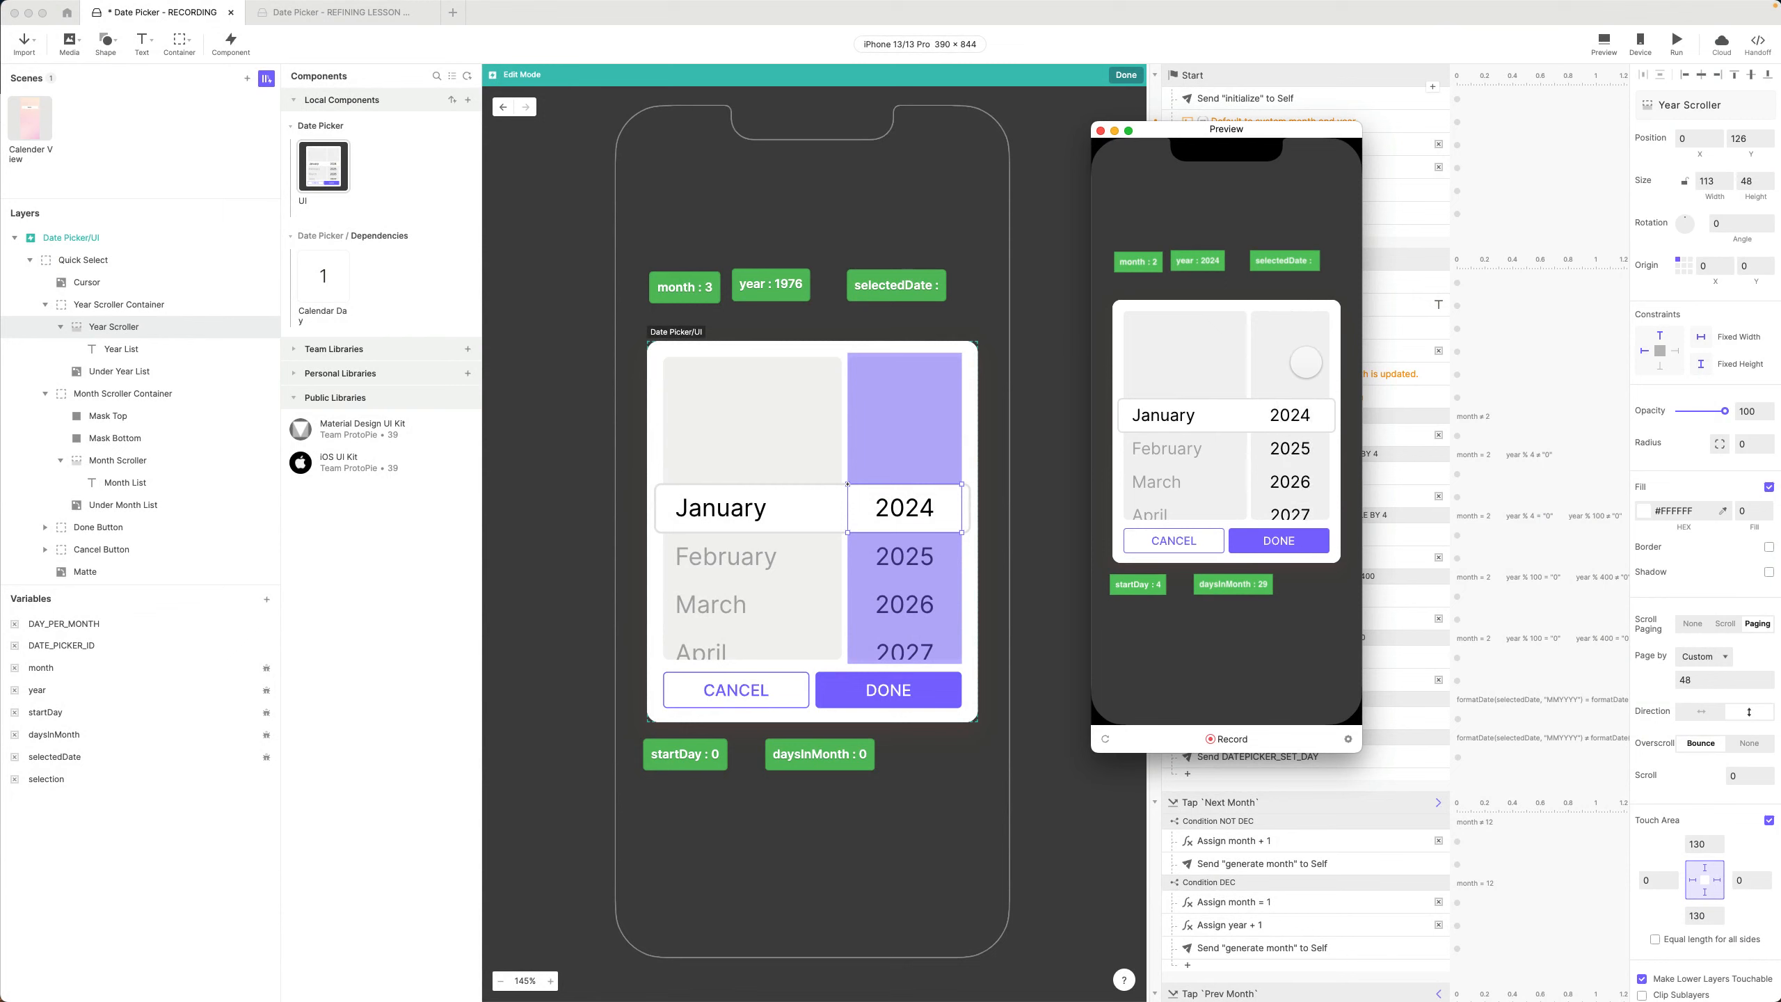
scroll(1303, 456, "down", 5)
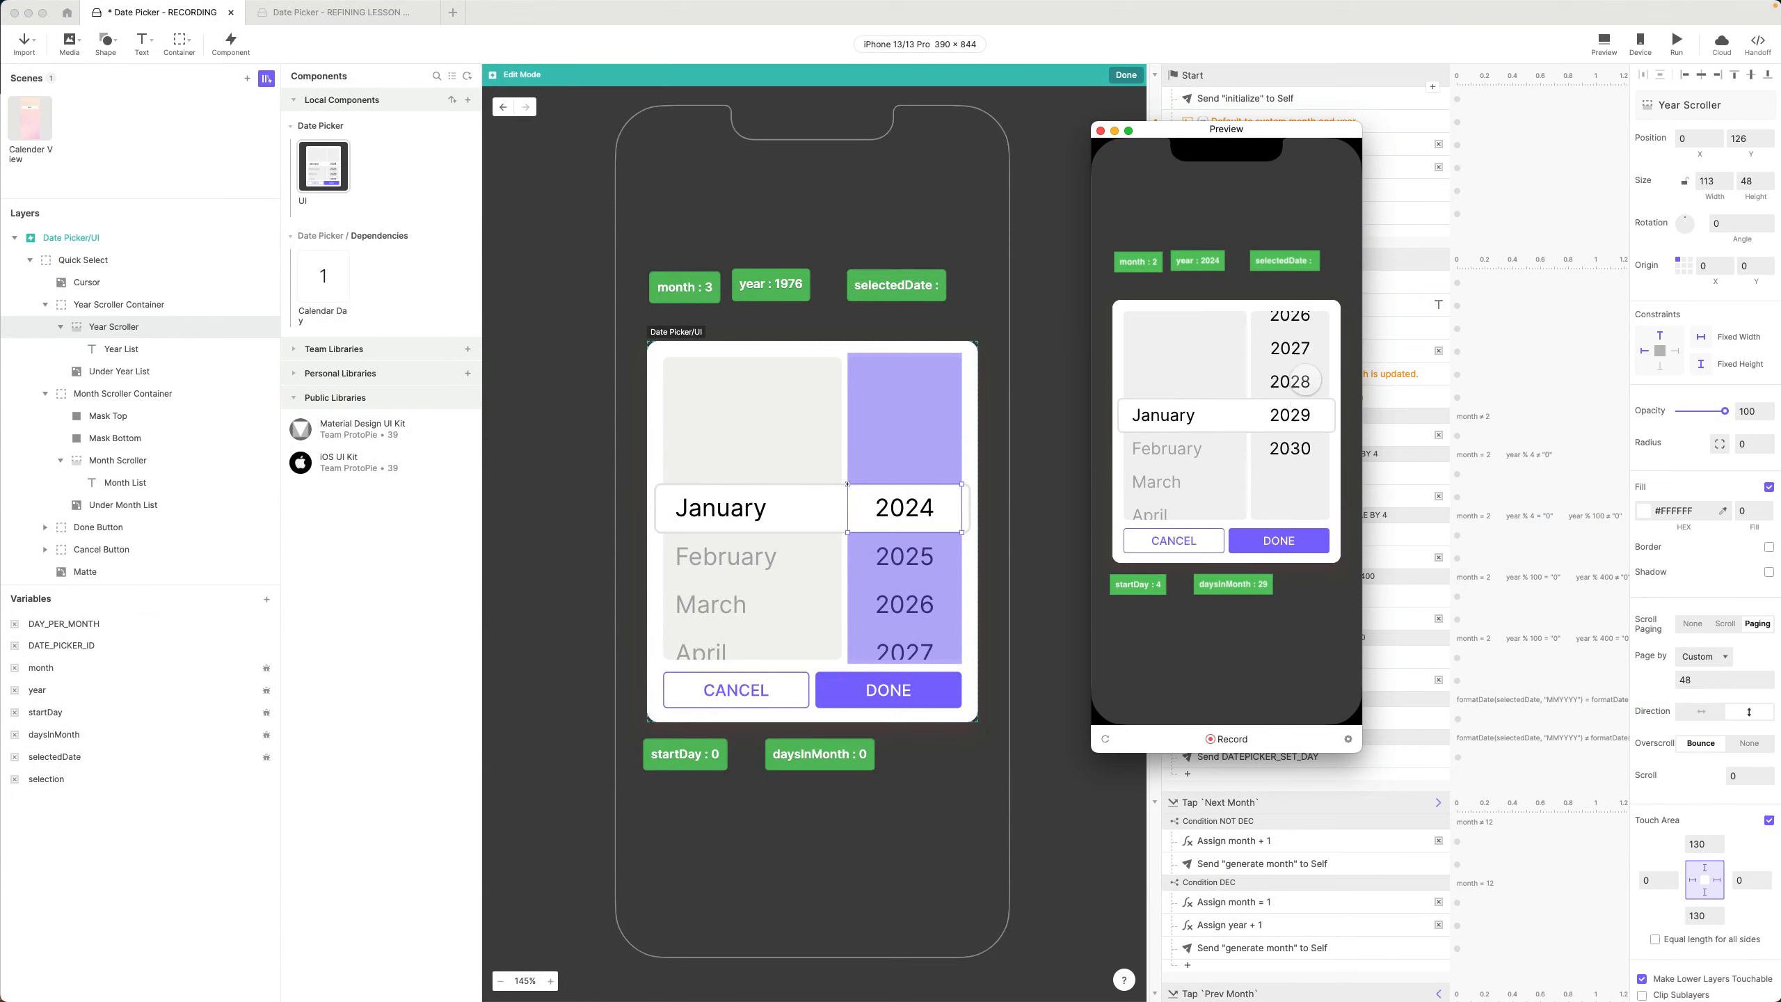
scroll(1157, 465, "down", 4)
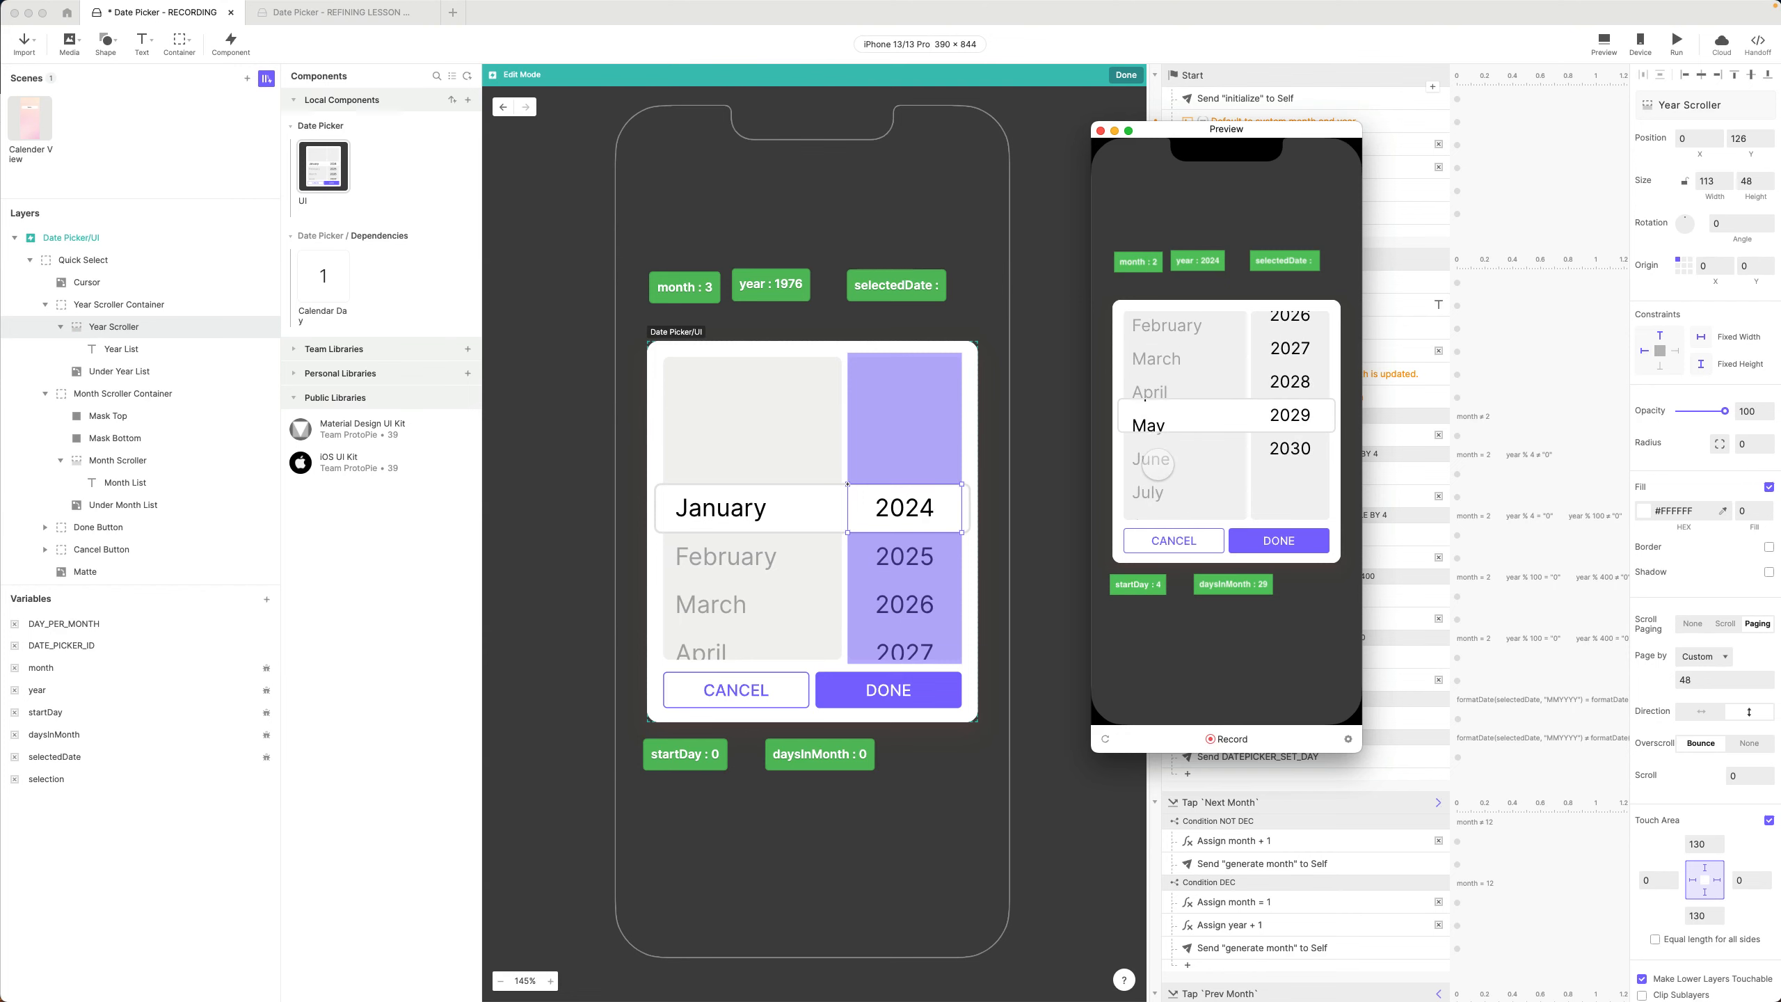
scroll(1158, 435, "up", 3)
left_click(1100, 131)
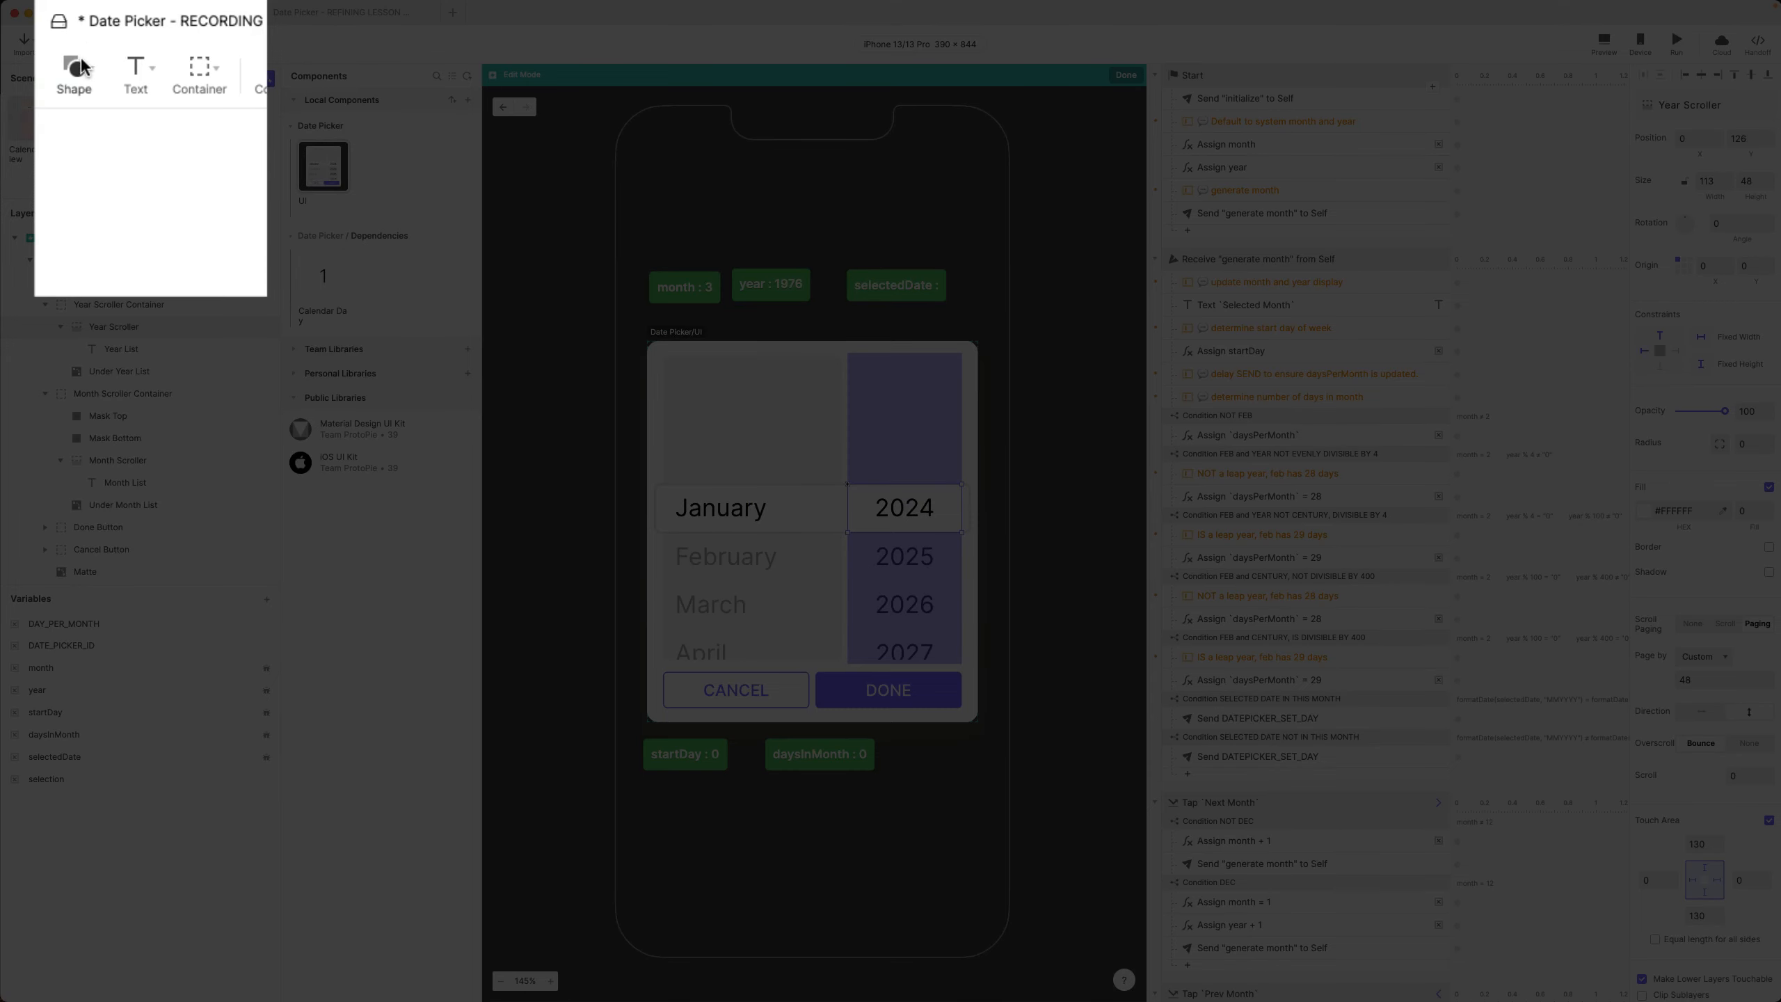
Draw a rectangle about 113 by 133 over the year rows below the cursor and rename it Mask Bottom
left_click(107, 41)
left_click(127, 73)
left_click_drag(849, 532, 963, 668)
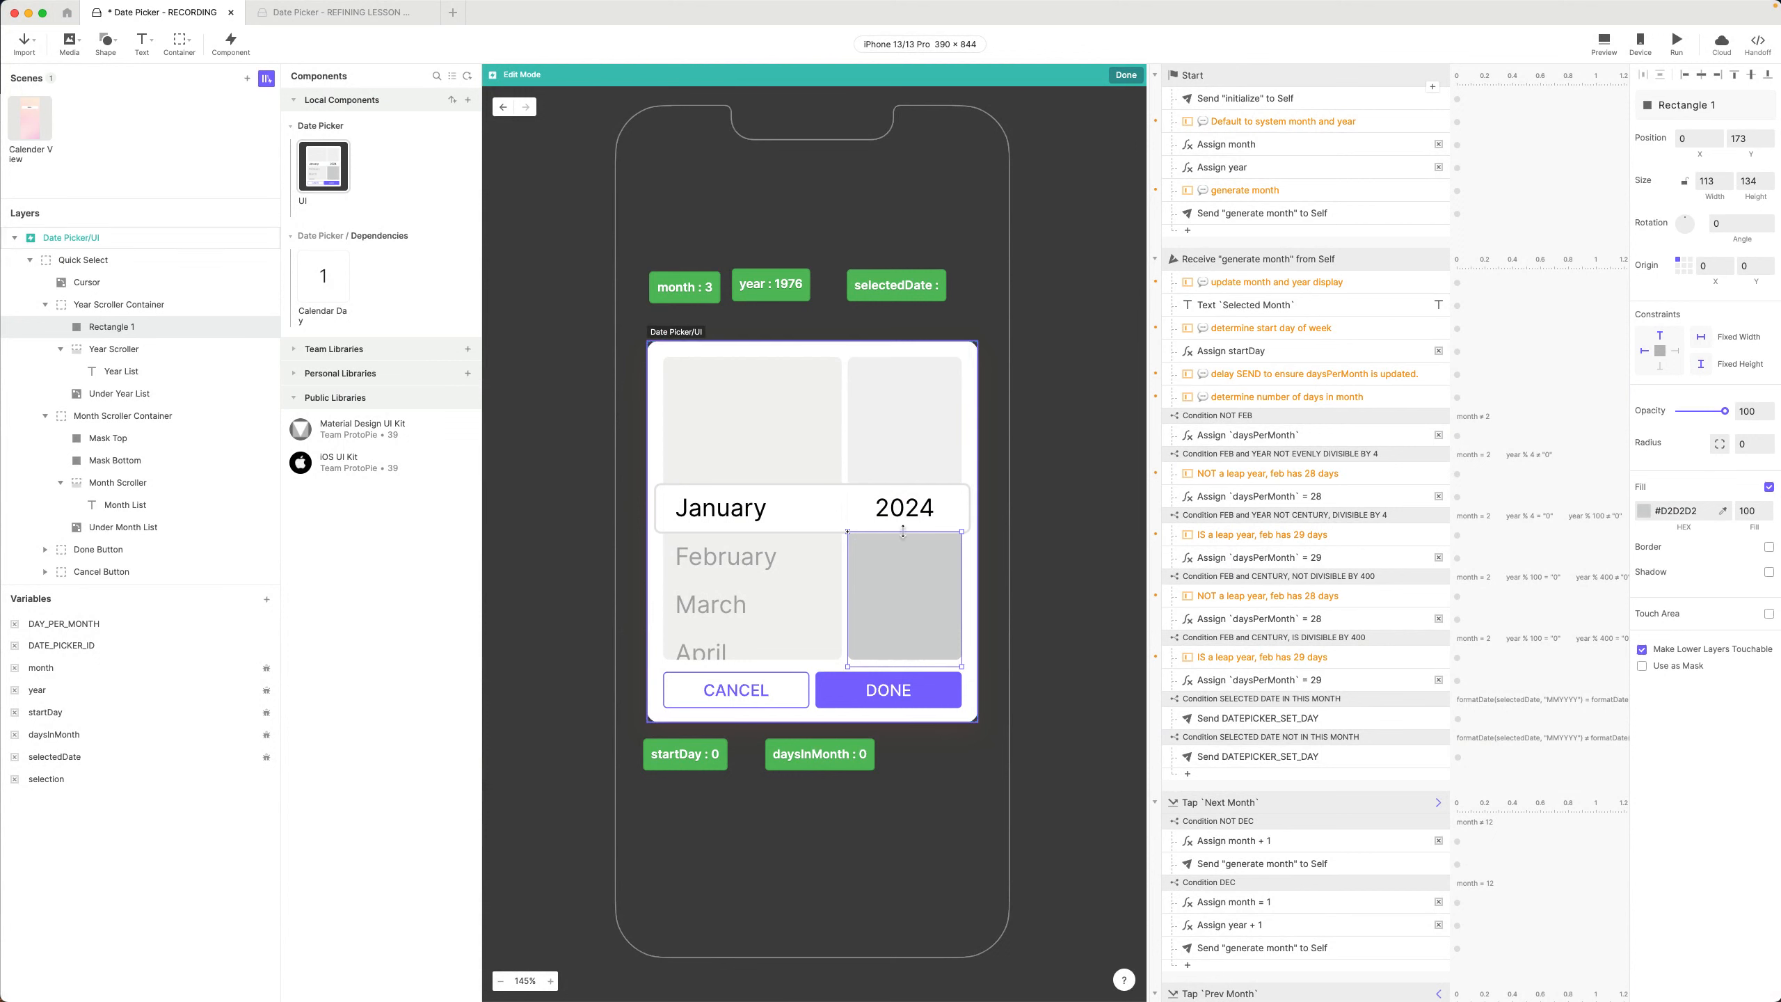
left_click_drag(903, 531, 901, 536)
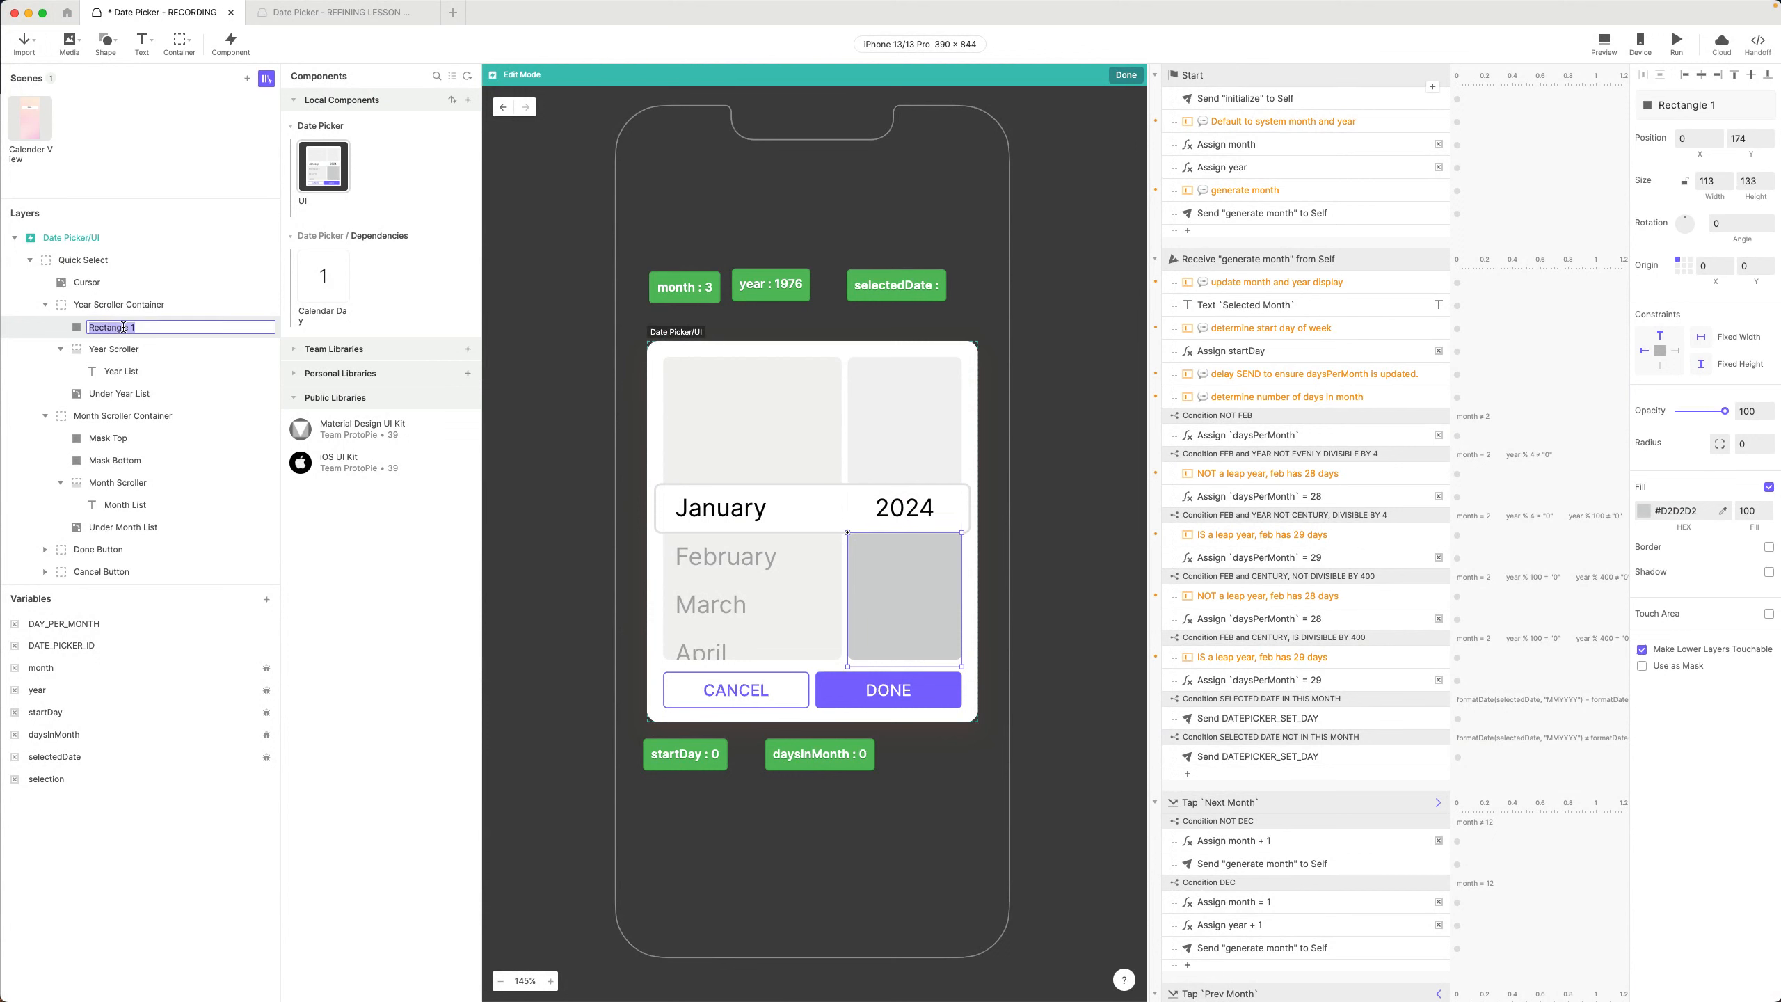
double_click(152, 327)
type("Mask Bottom")
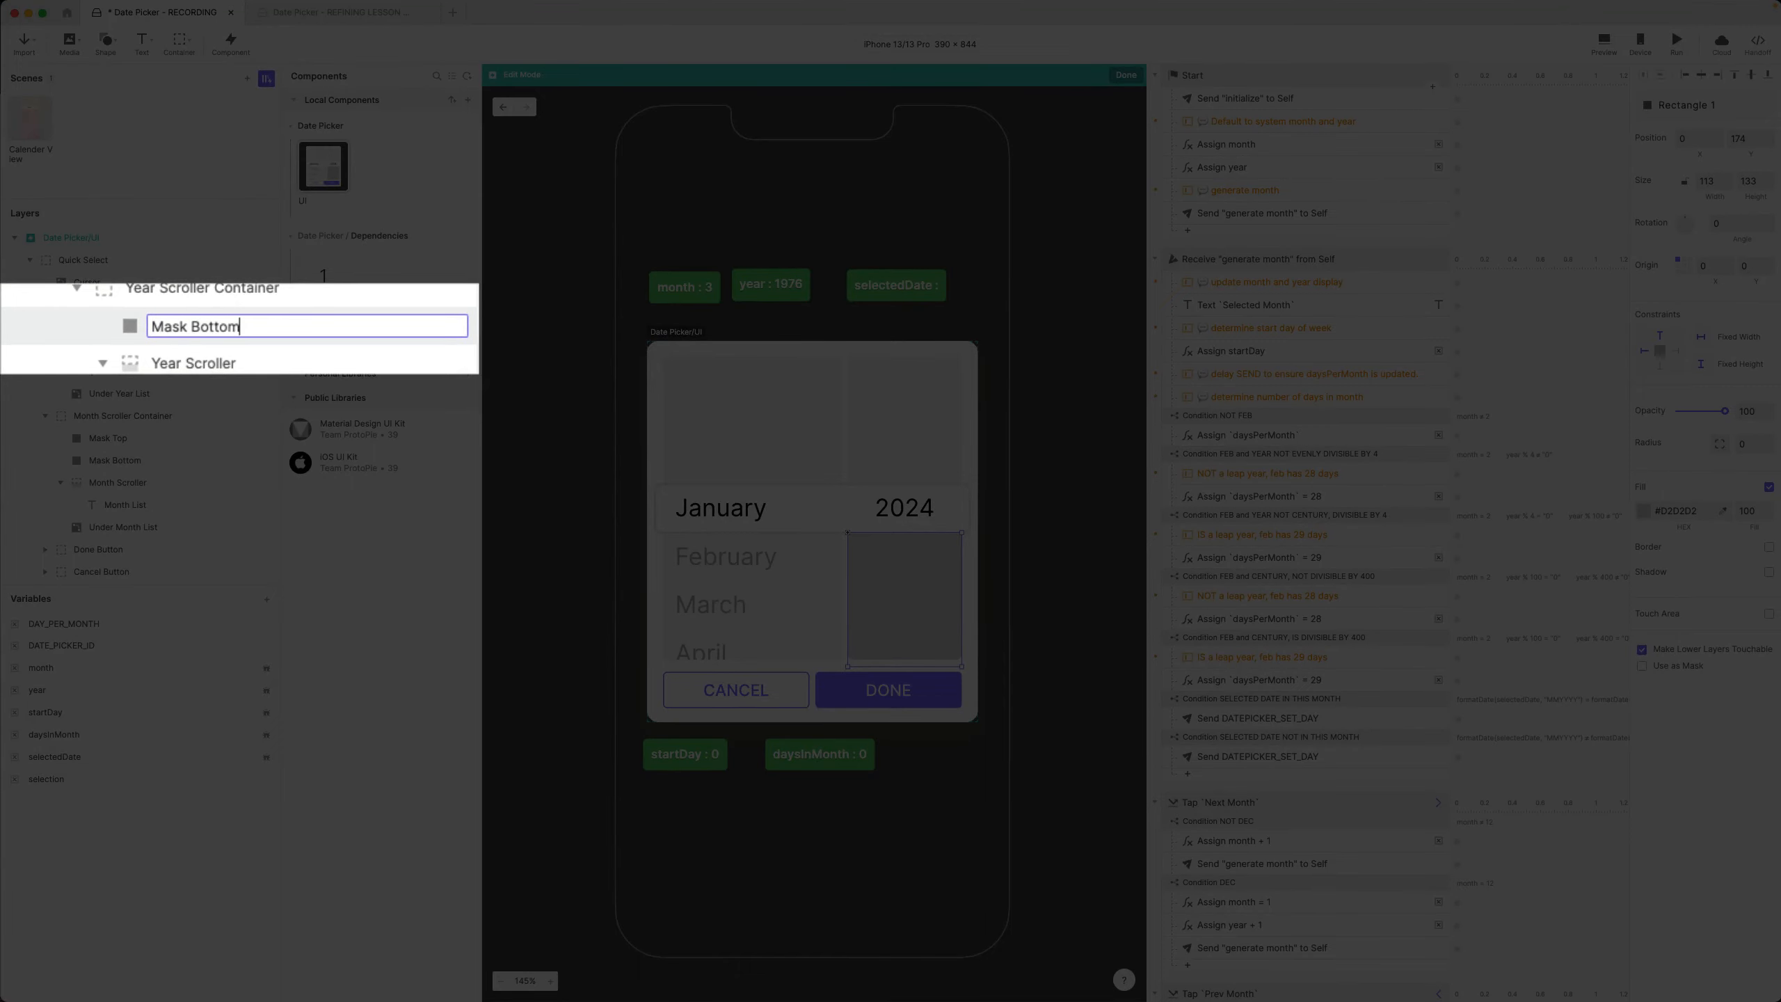
key("Return")
Fill the year column's Mask Bottom with the sampled scroller background colour #F3F3F3 and set its opacity to 70
left_click(1723, 510)
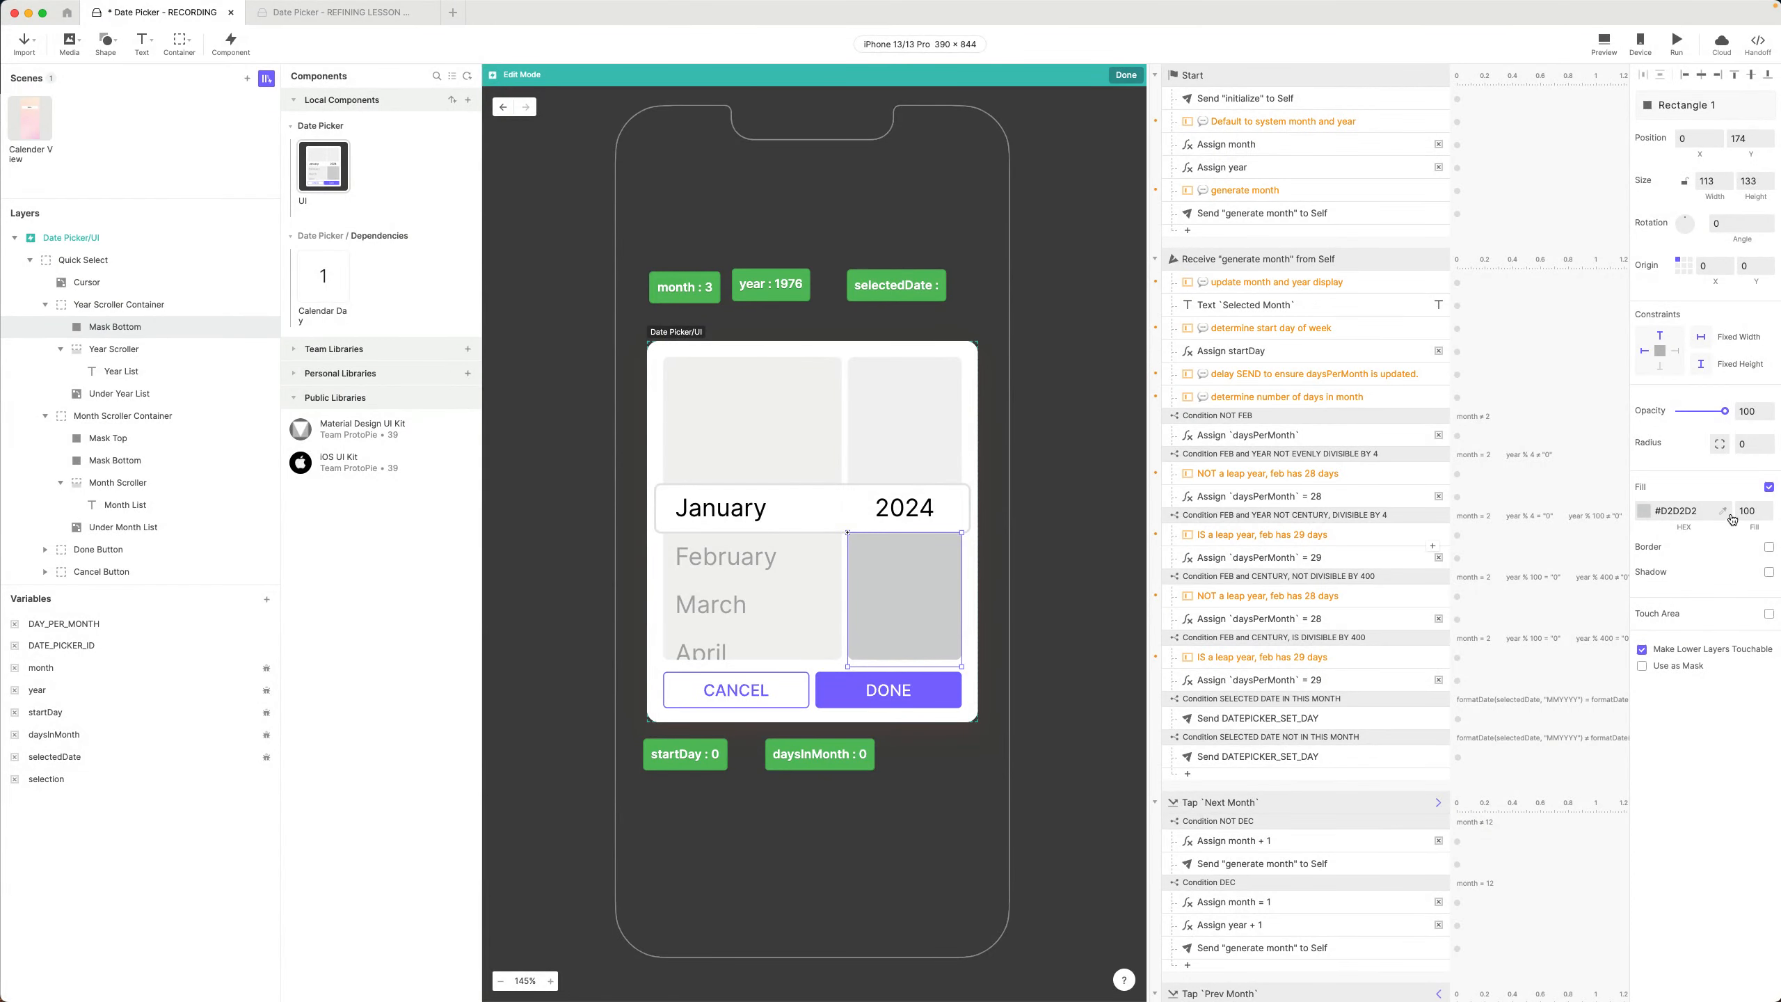
left_click(929, 428)
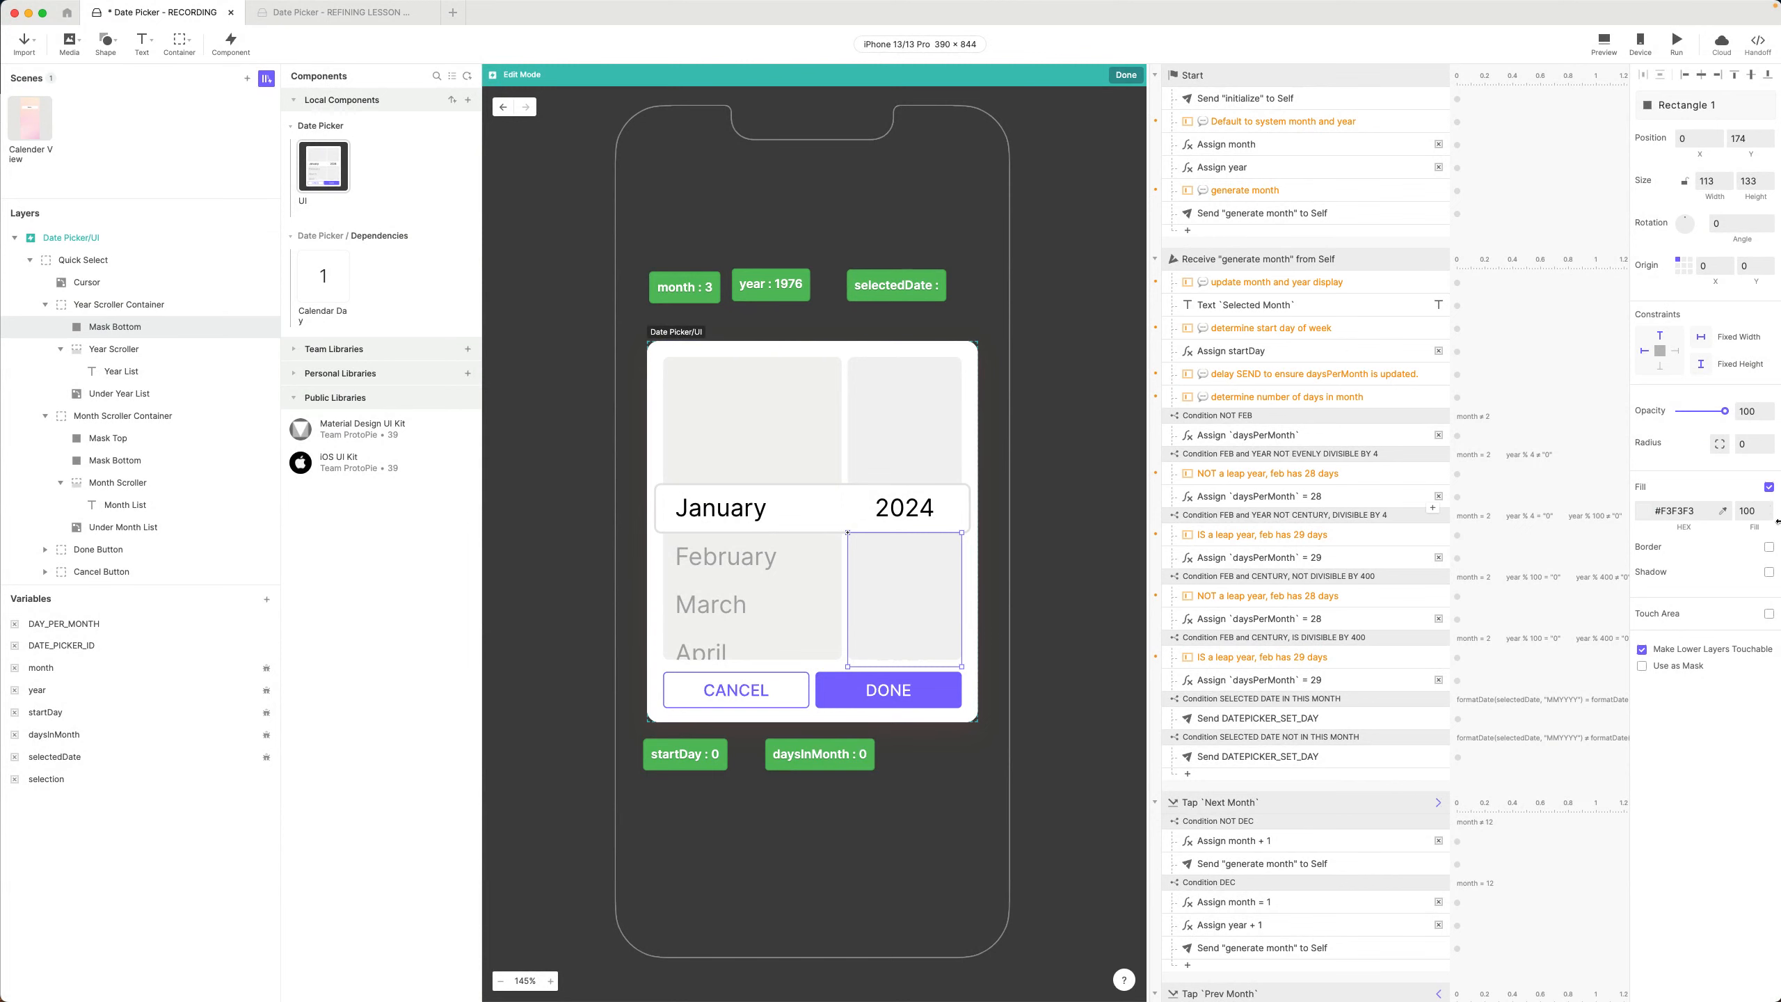
left_click(1747, 511)
left_click(1748, 410)
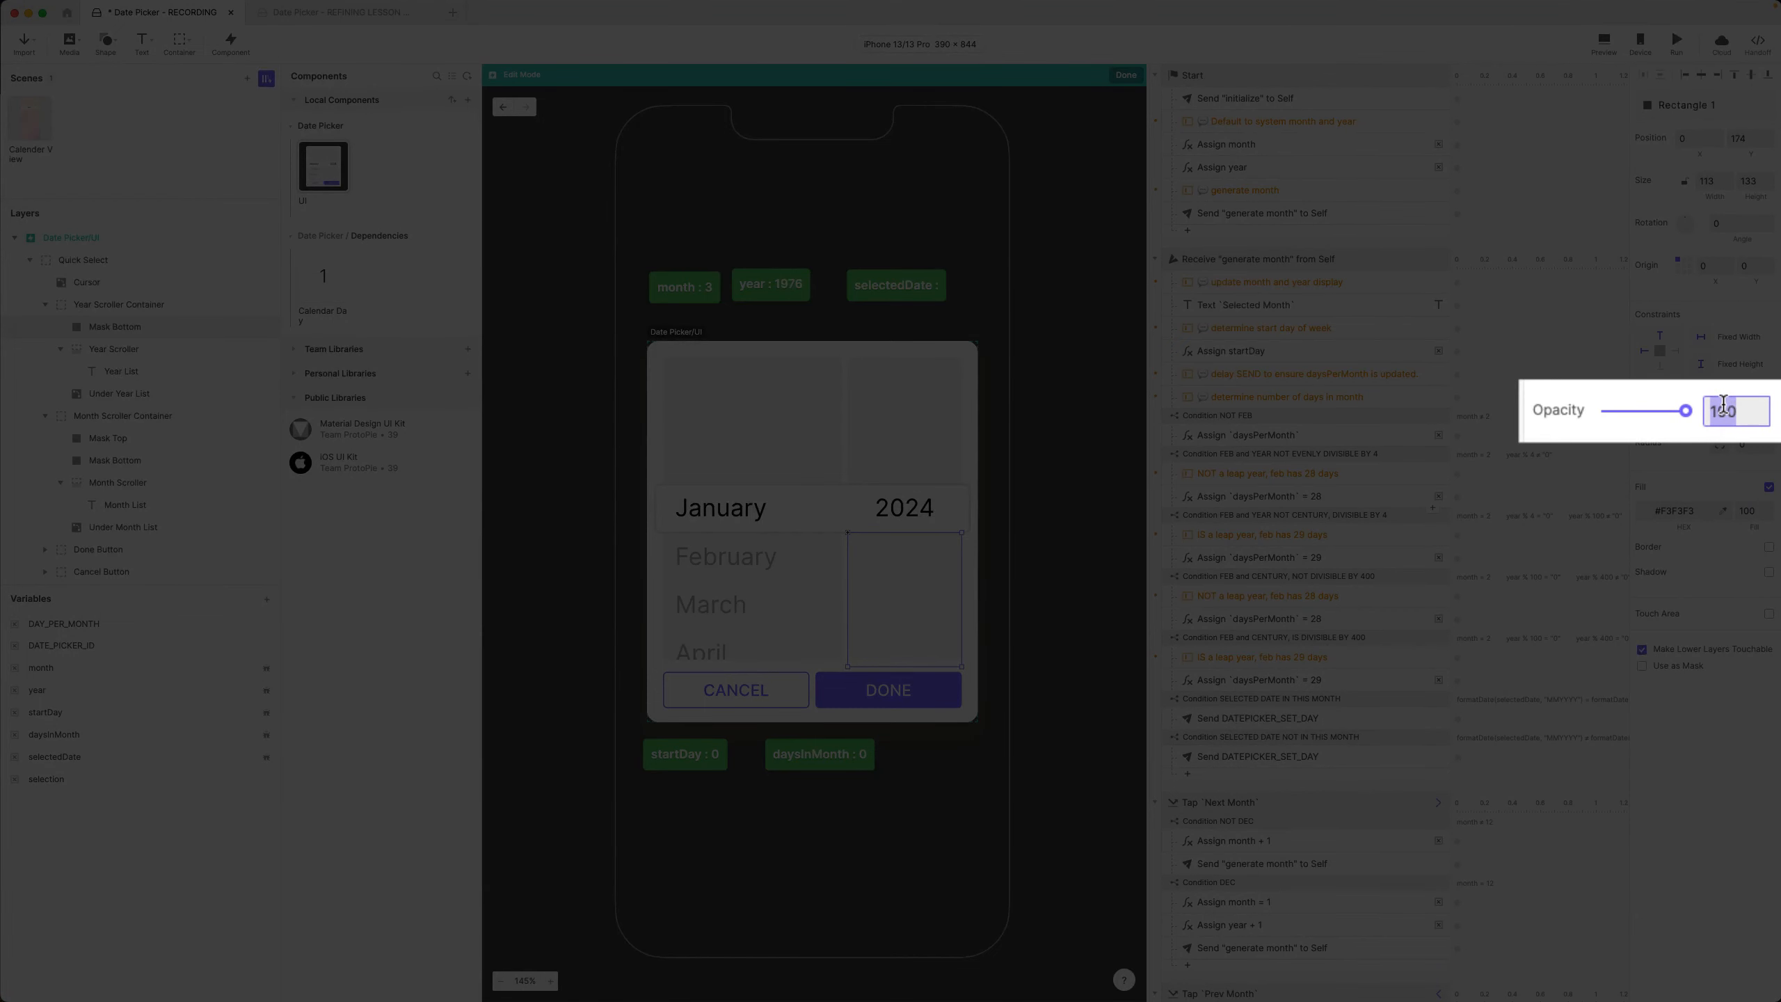
type("70")
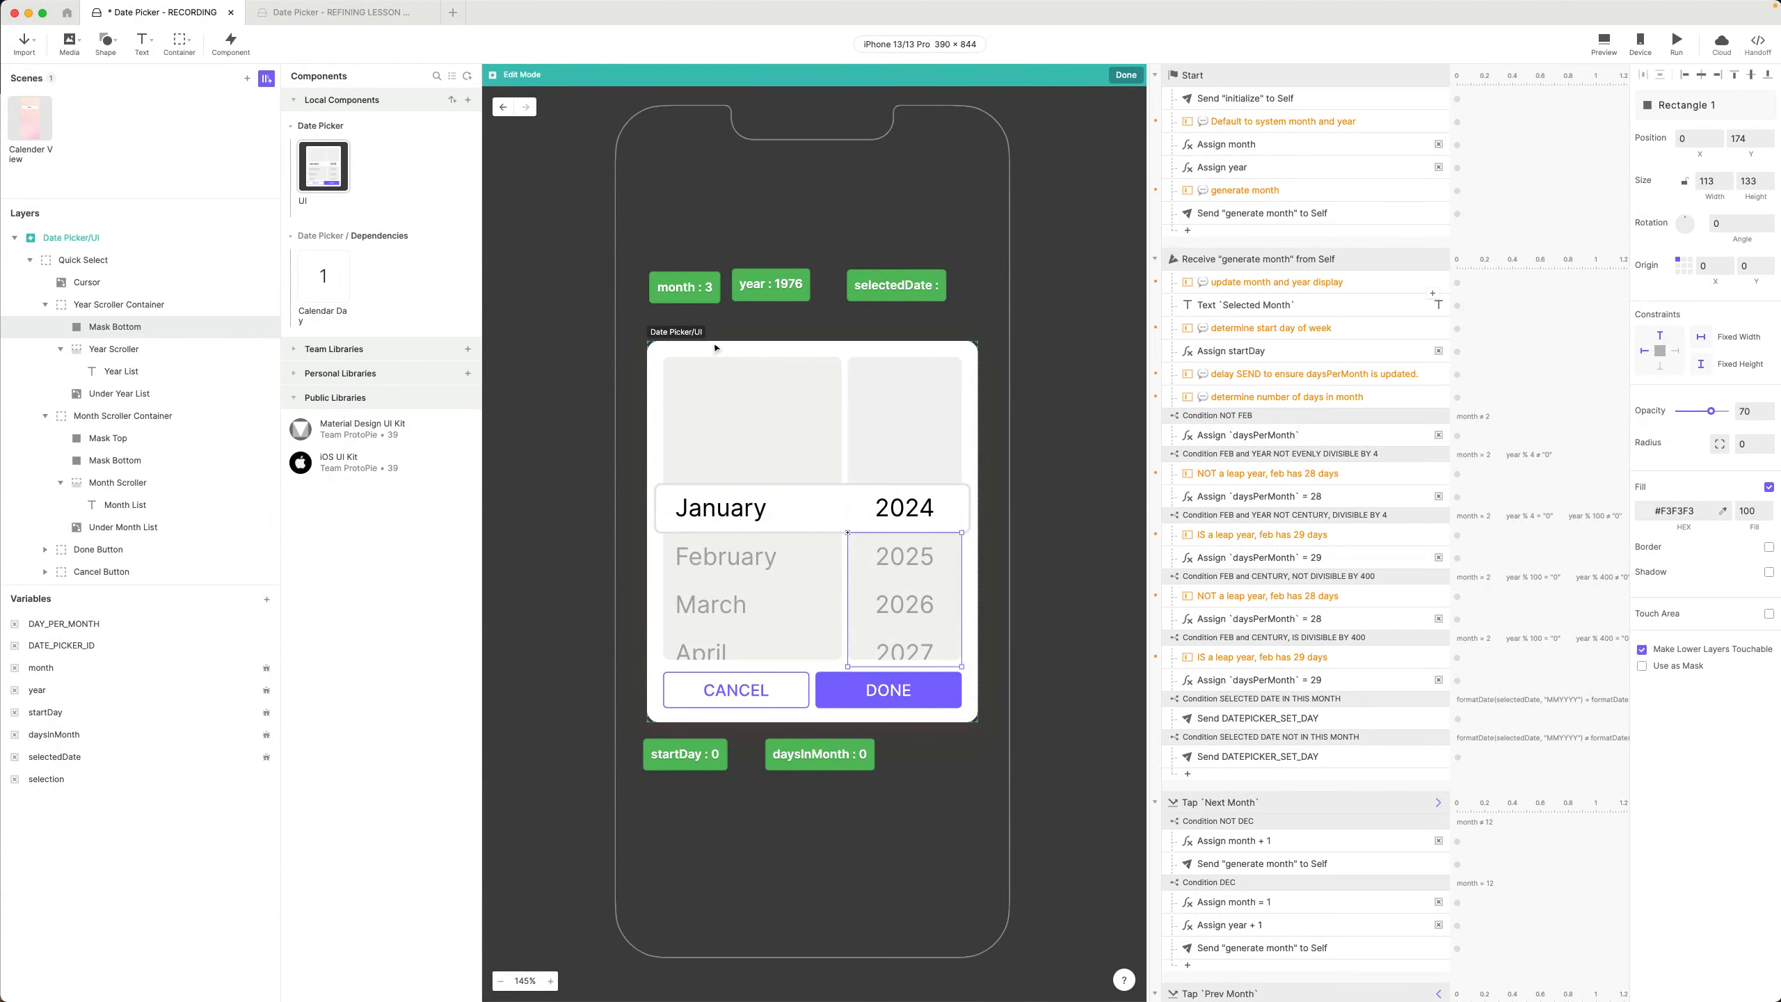
Duplicate the year column's Mask Bottom into the area above the cursor and rename the copy Mask Top
left_click_drag(919, 602, 917, 419, "alt")
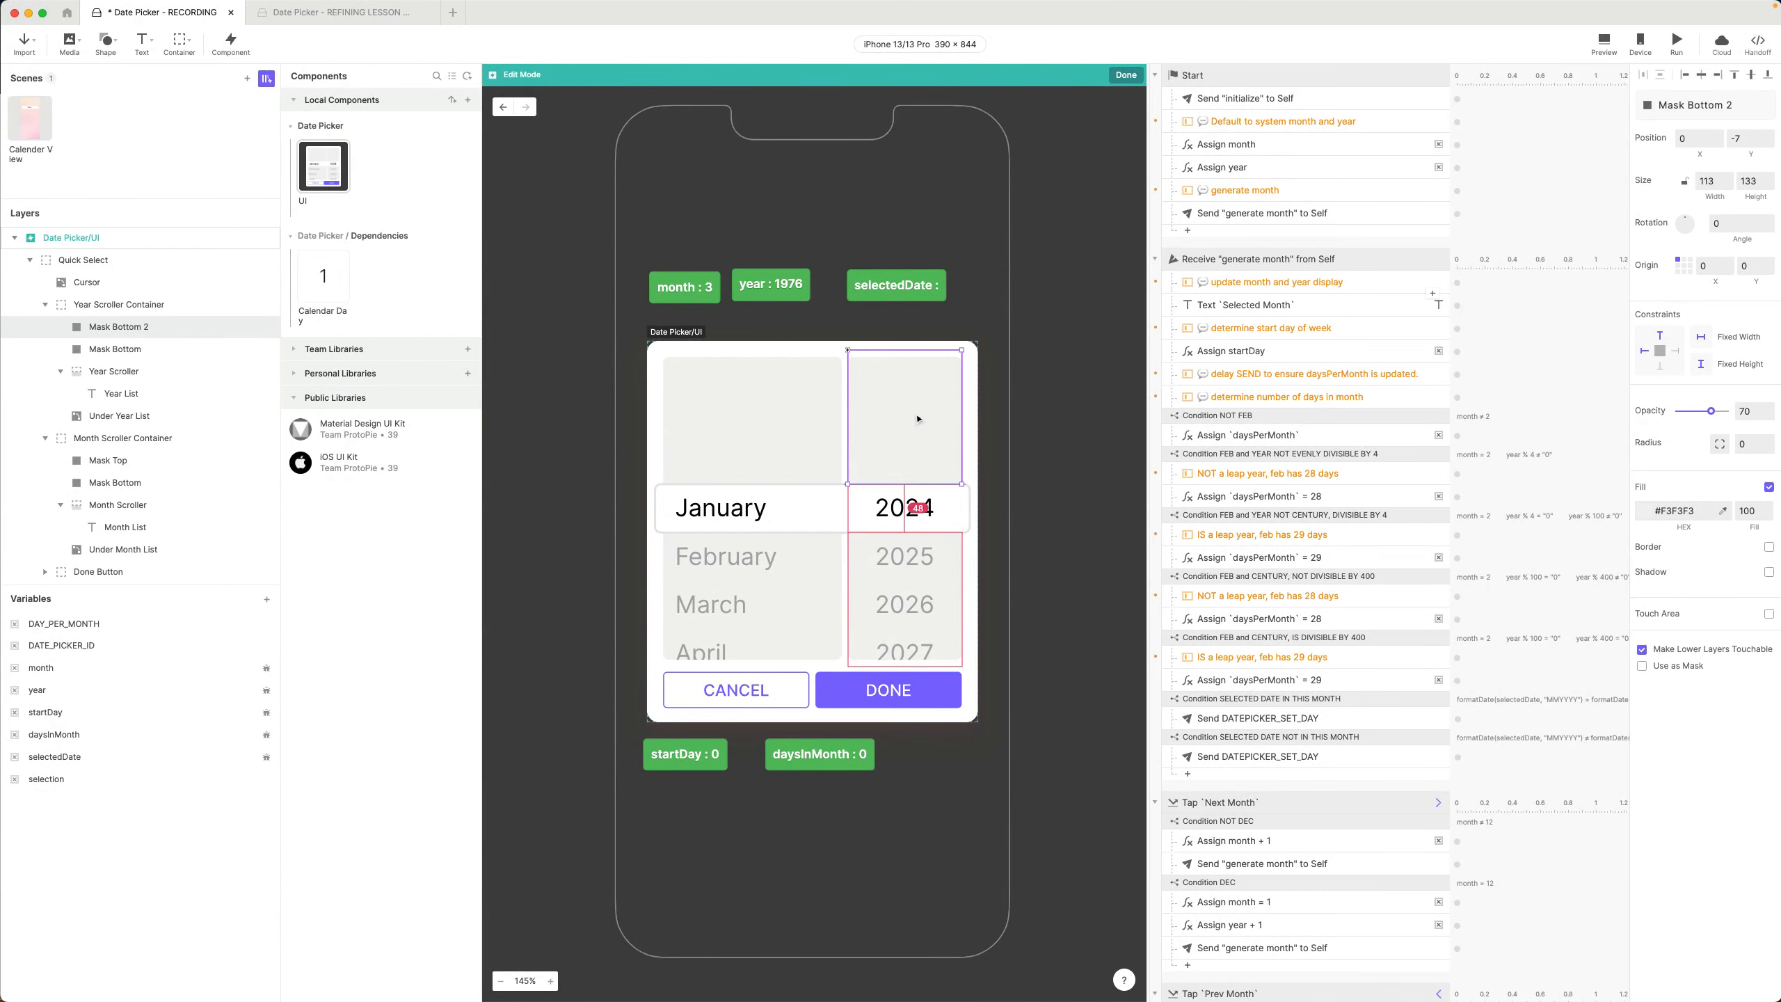
double_click(137, 326)
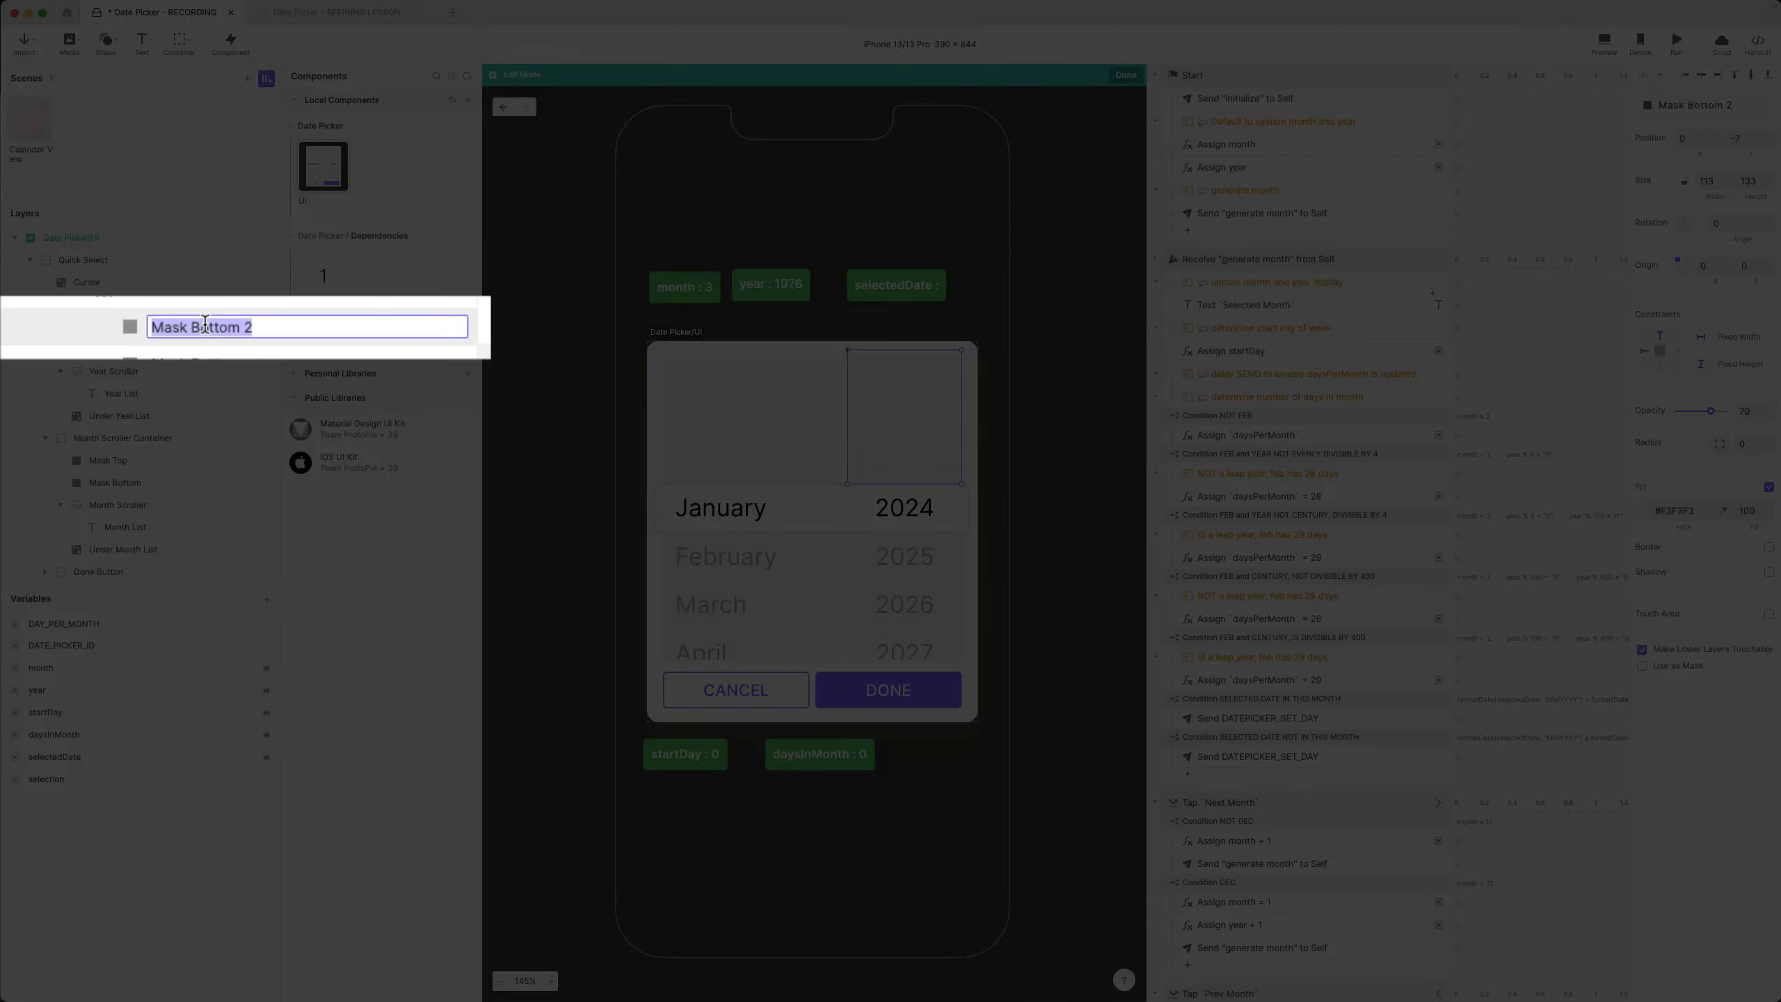
left_click_drag(190, 327, 430, 332)
type("Top")
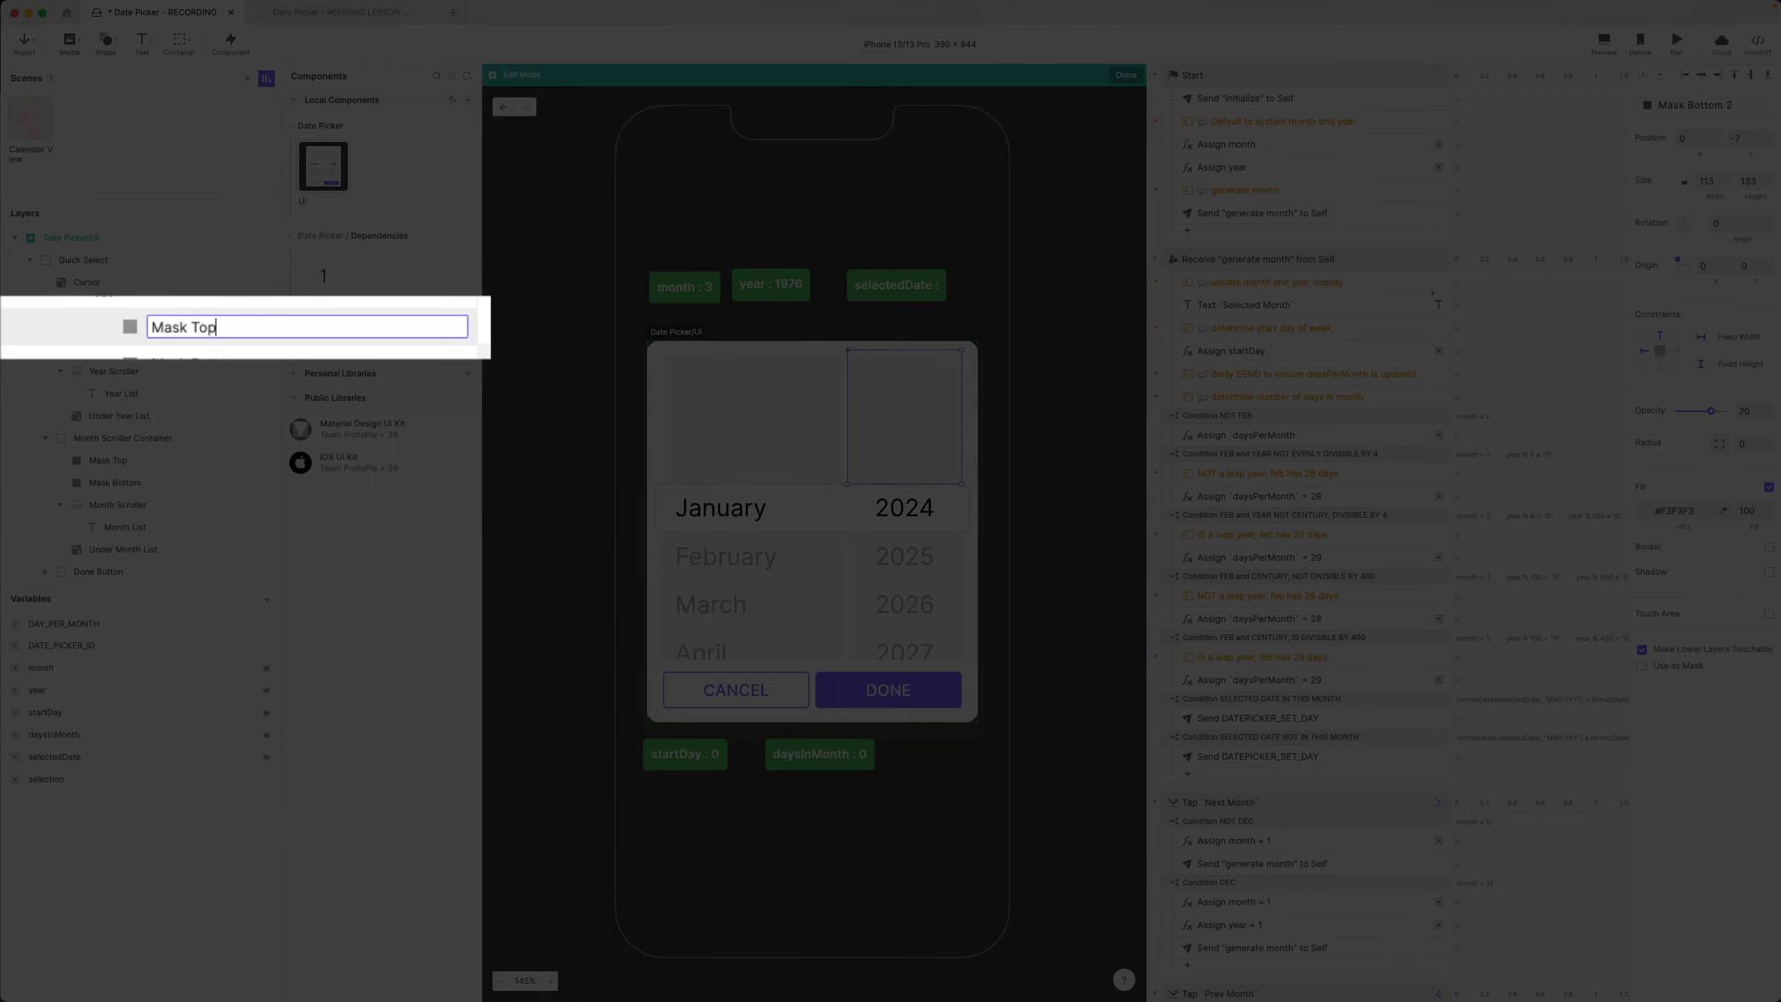
key("Return")
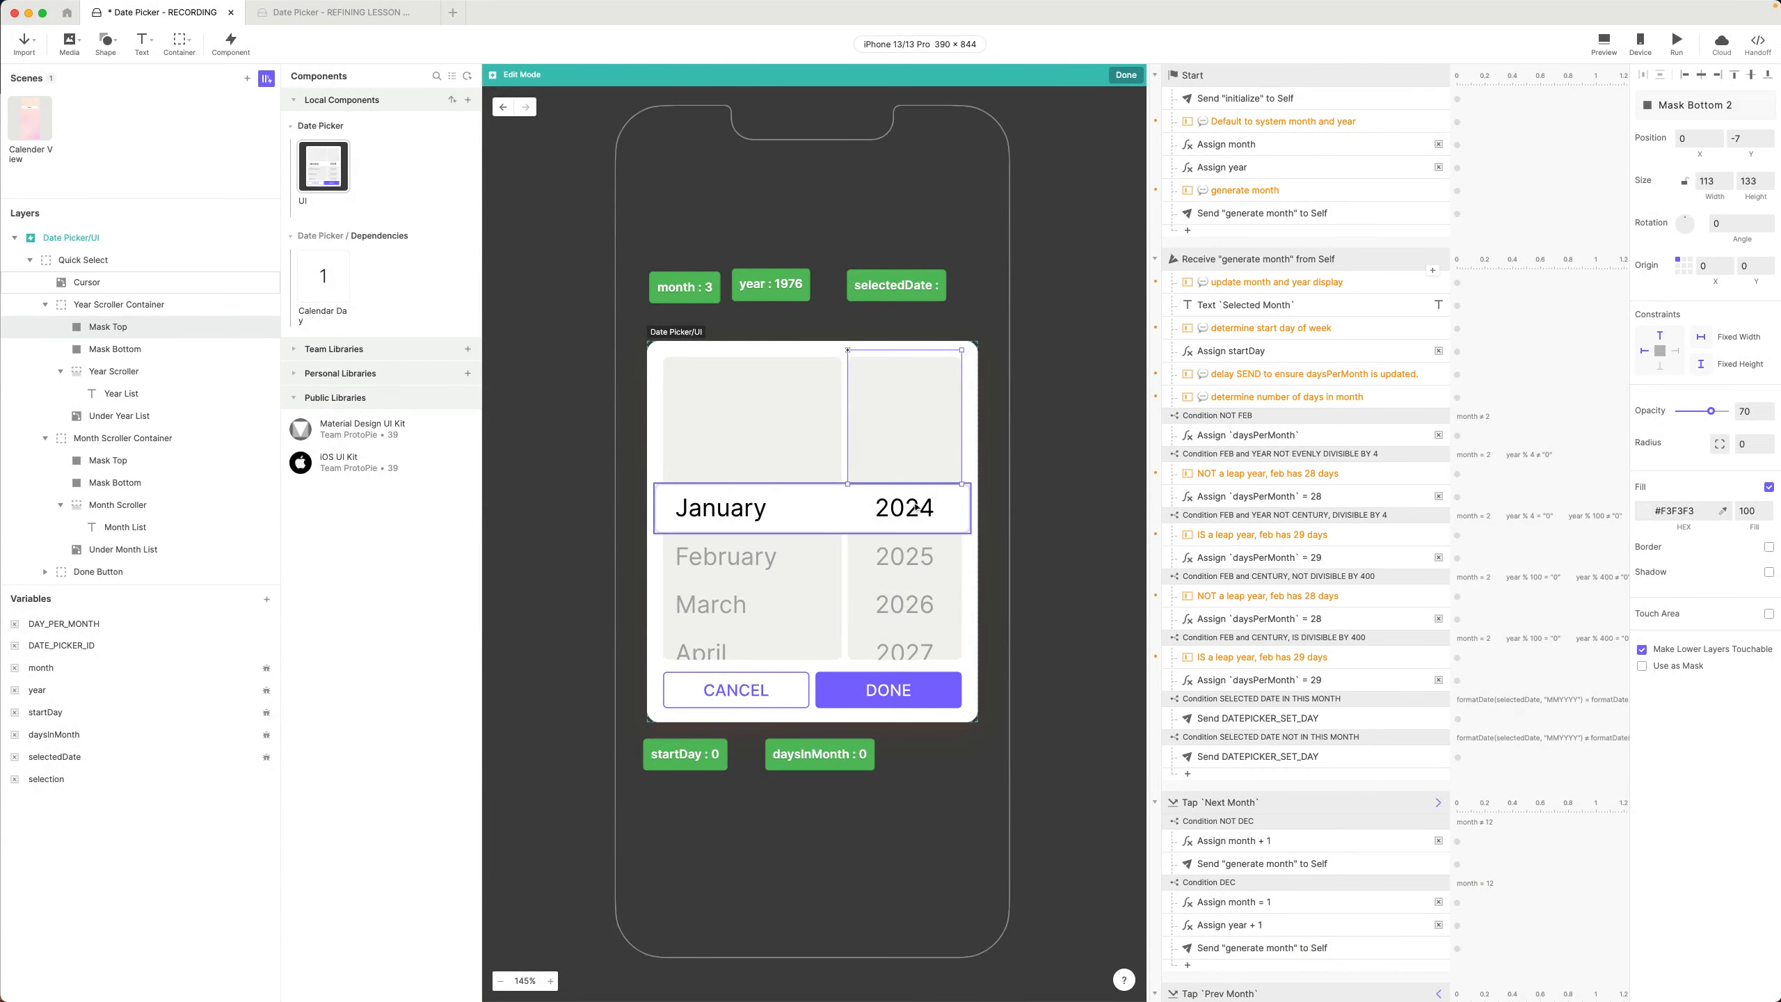
Examine up close how the year and month masks' edges line up with the cursor's edges
scroll(916, 507, "up", 10)
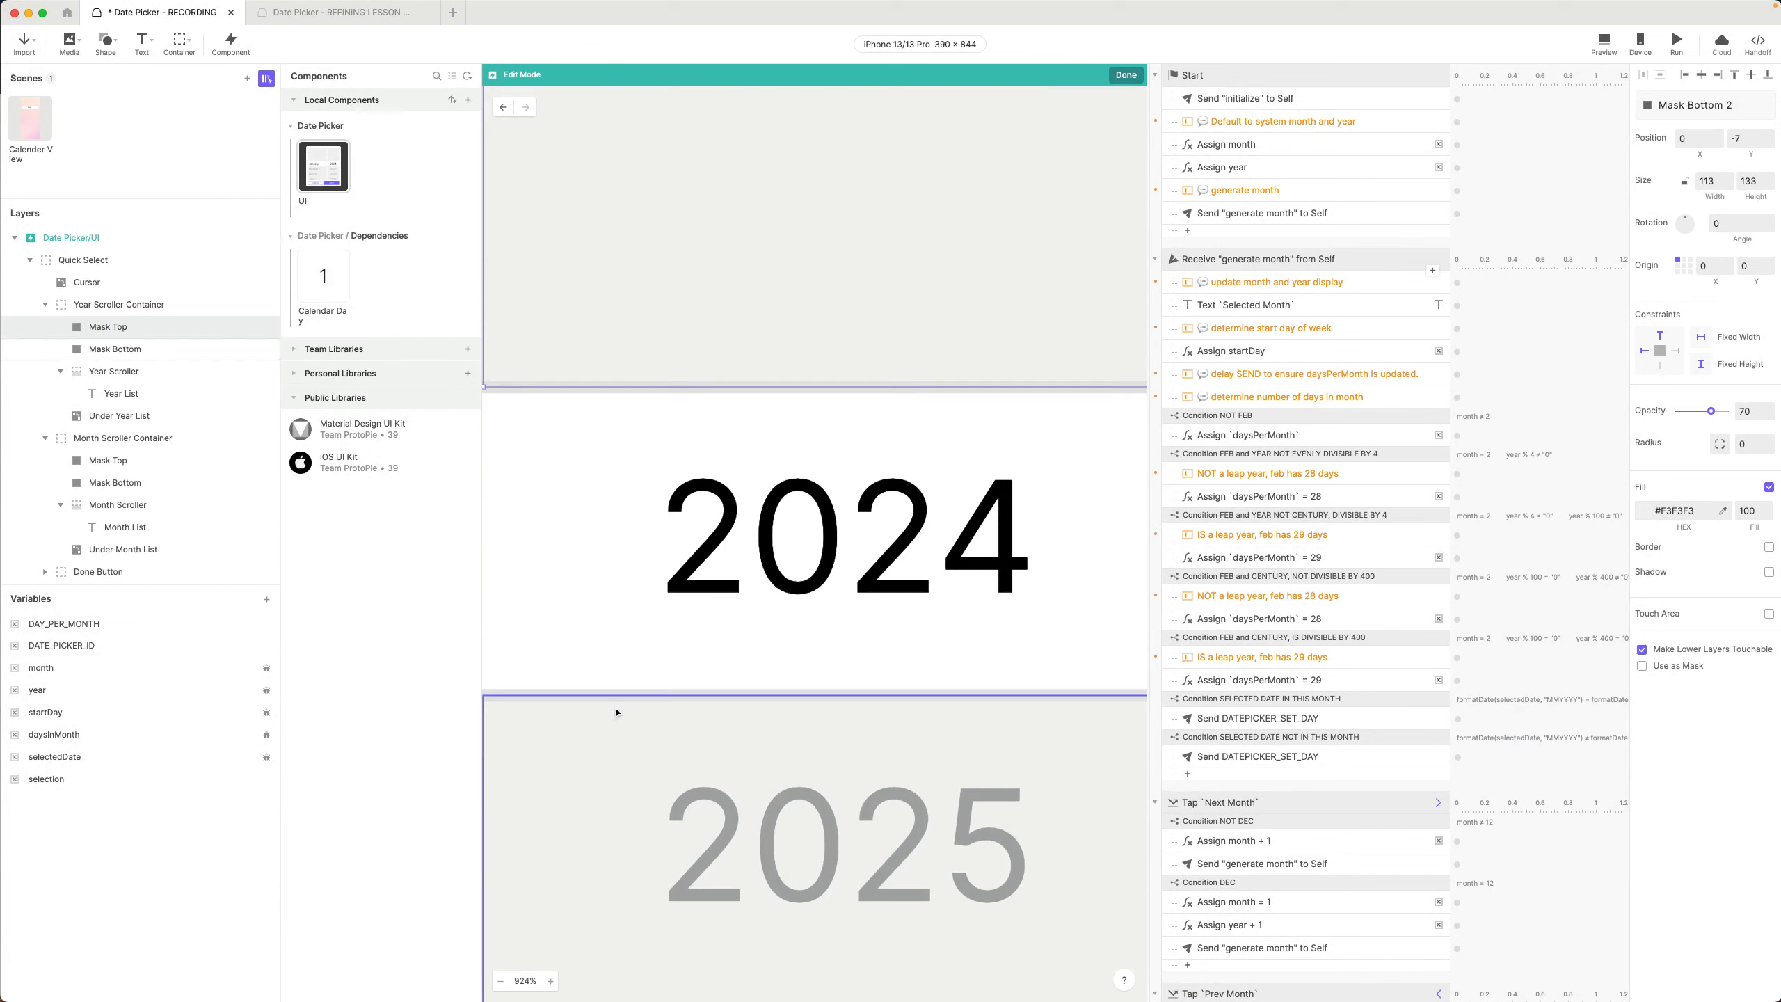
left_click(92, 287)
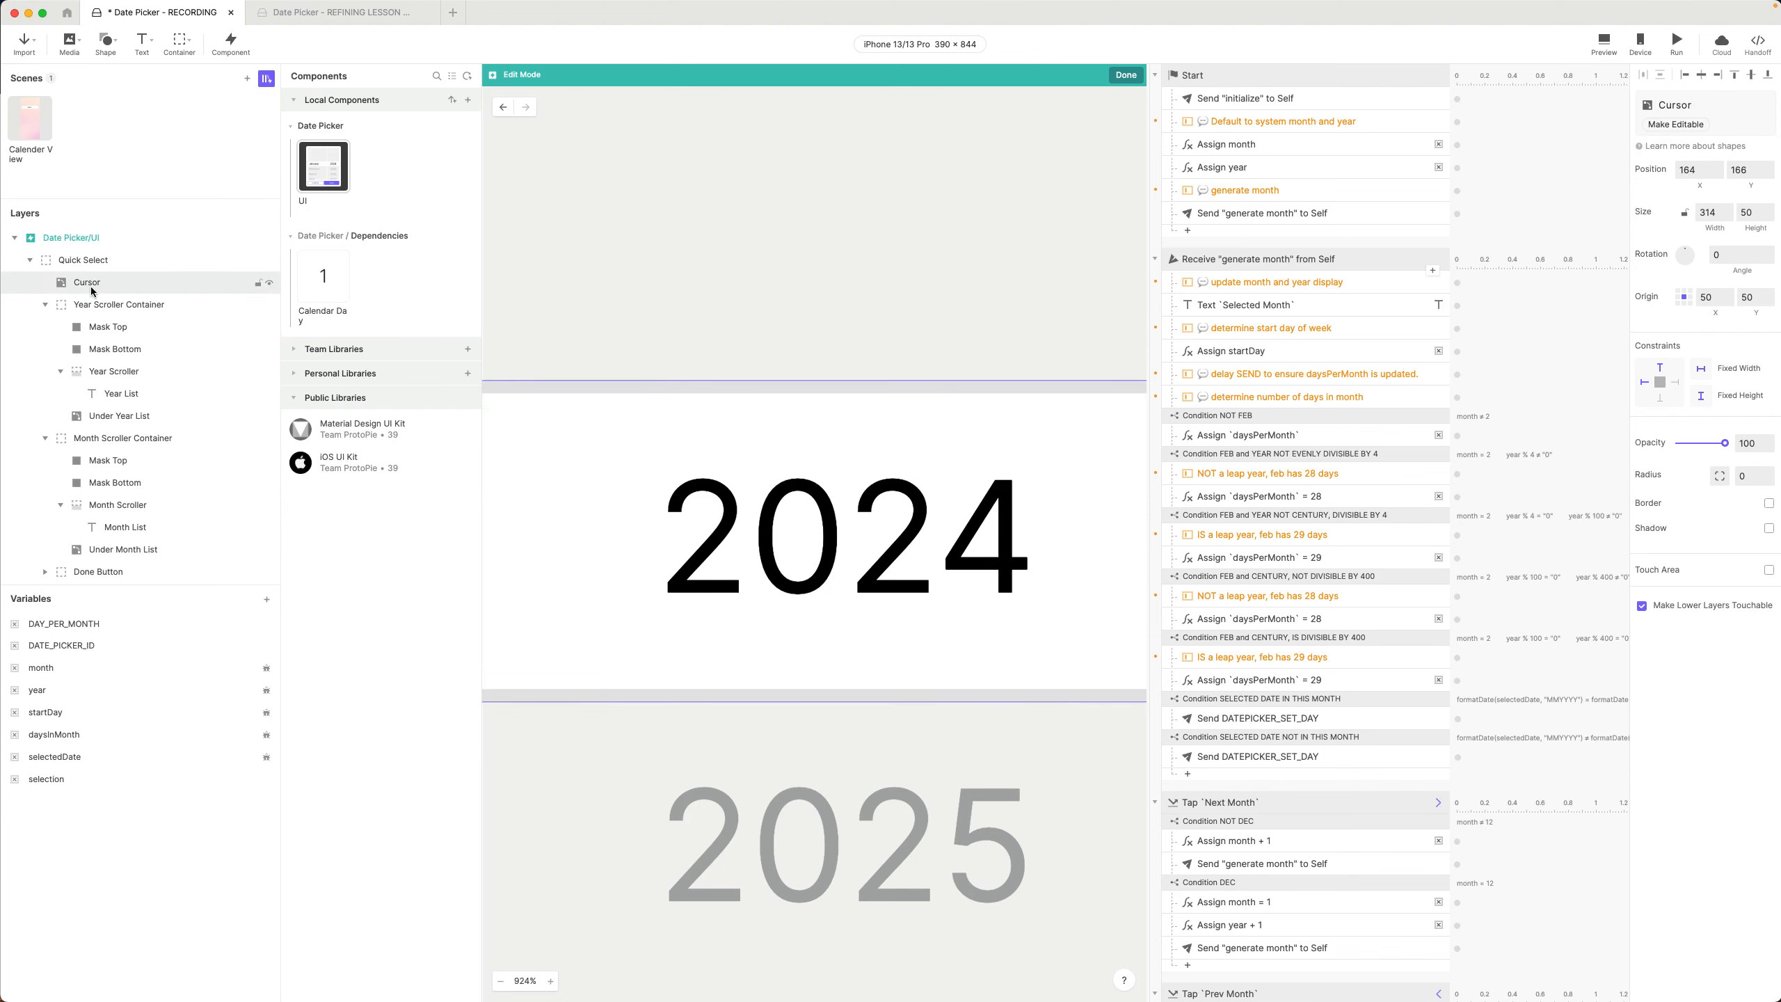
left_click(149, 309)
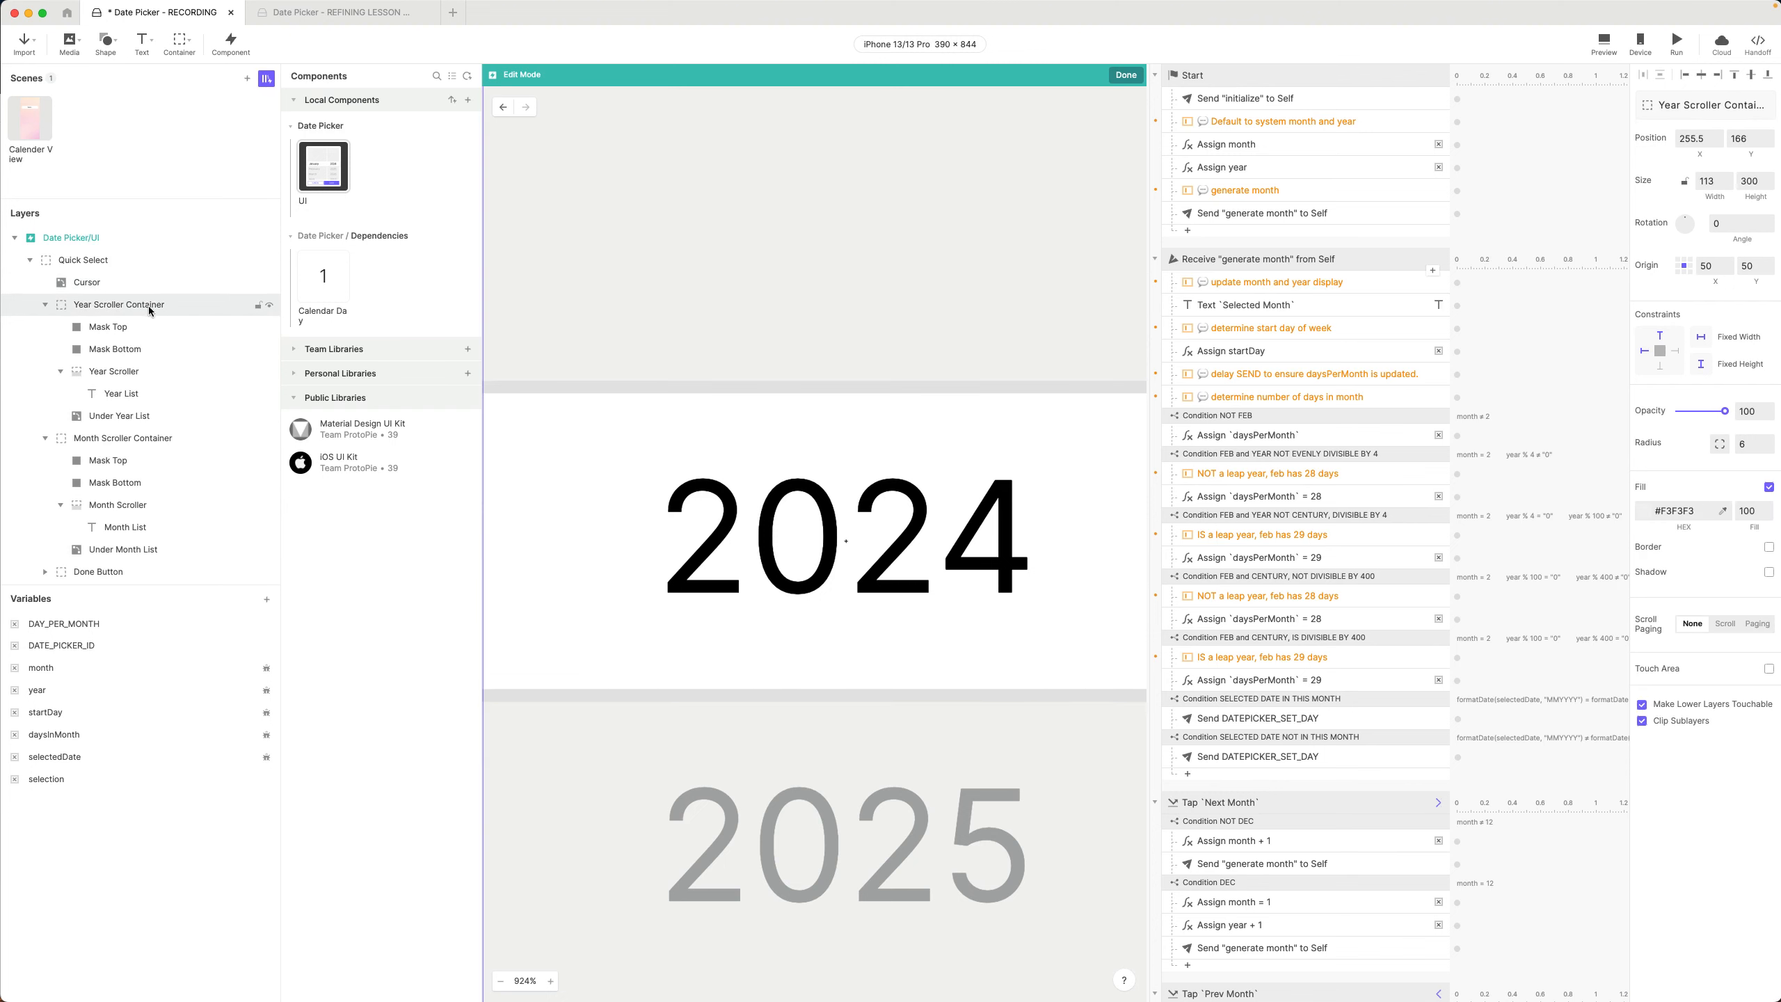
left_click(105, 327)
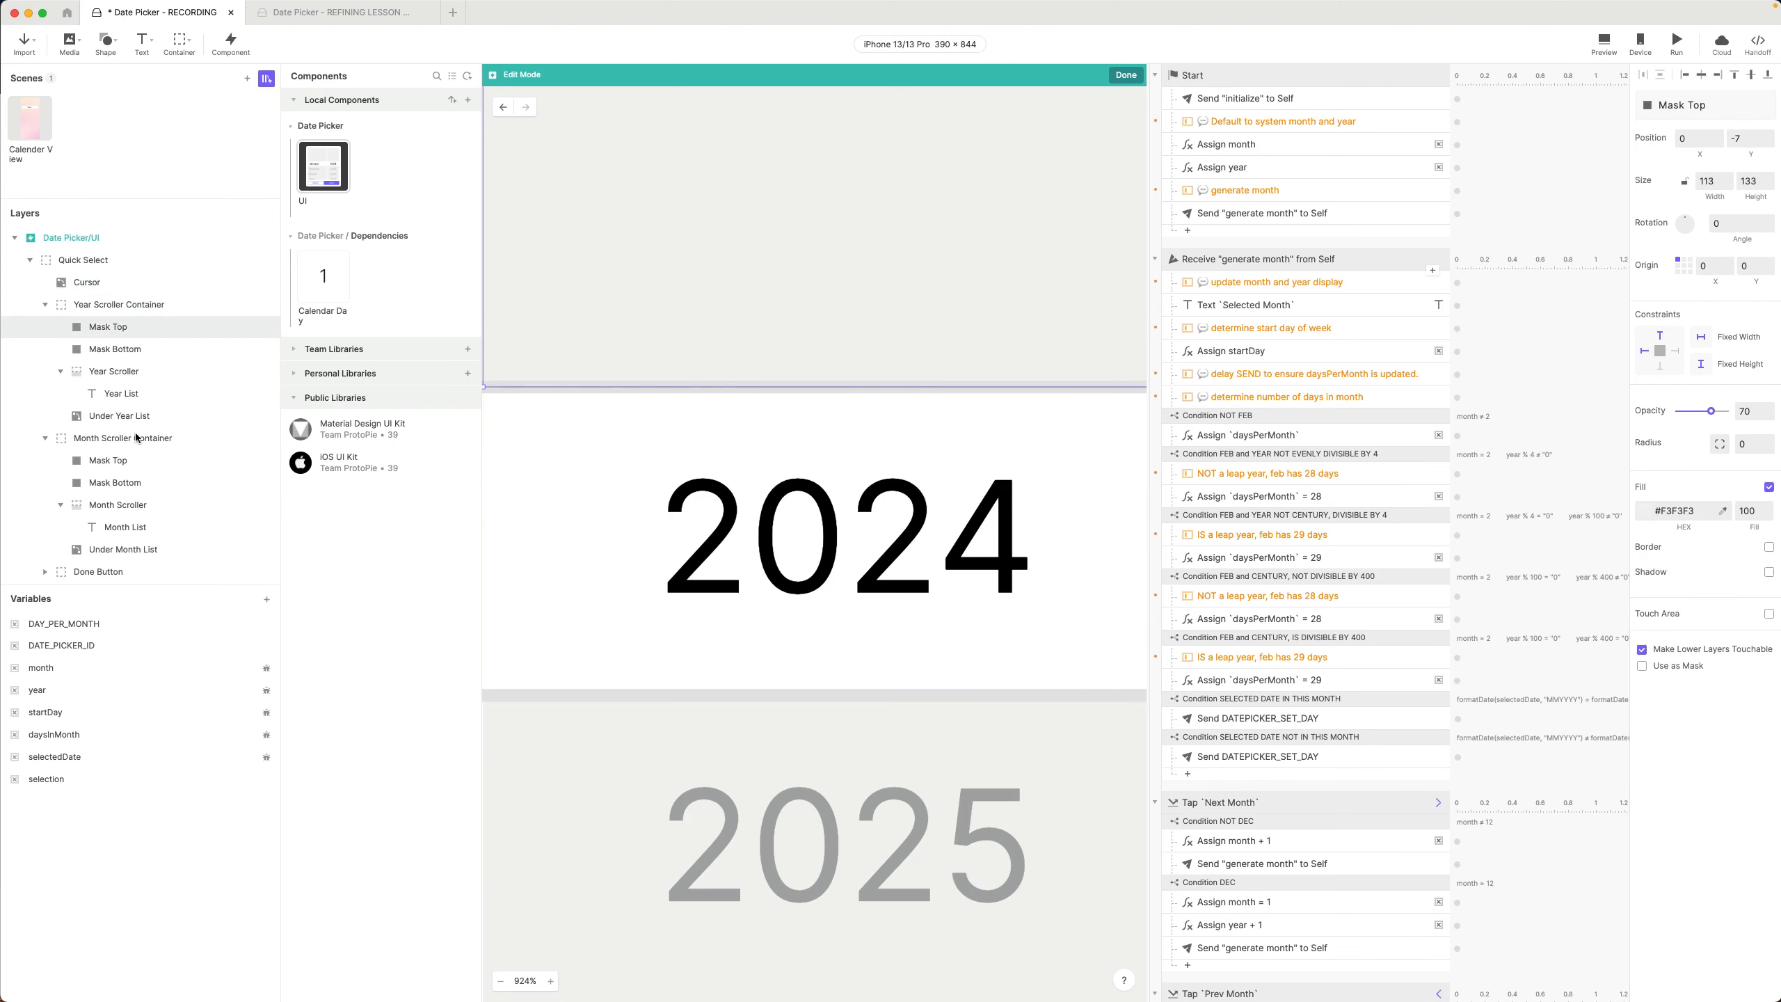
left_click(112, 350)
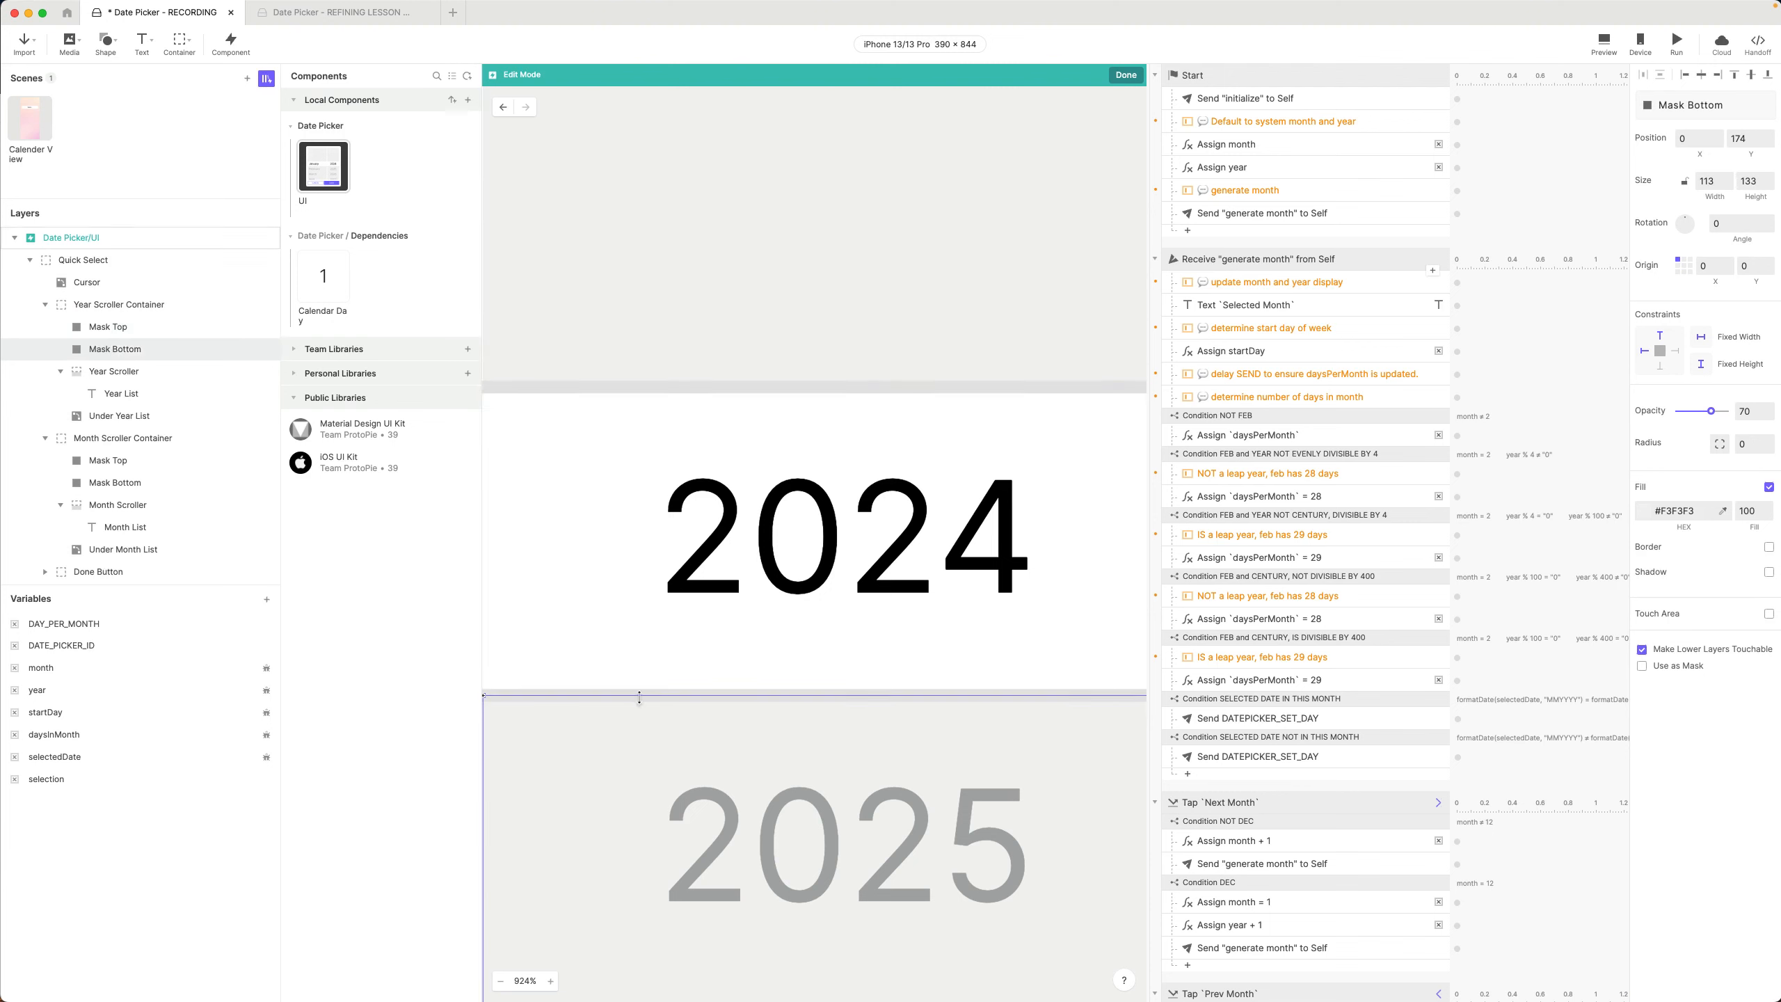
scroll(639, 697, "left", 10)
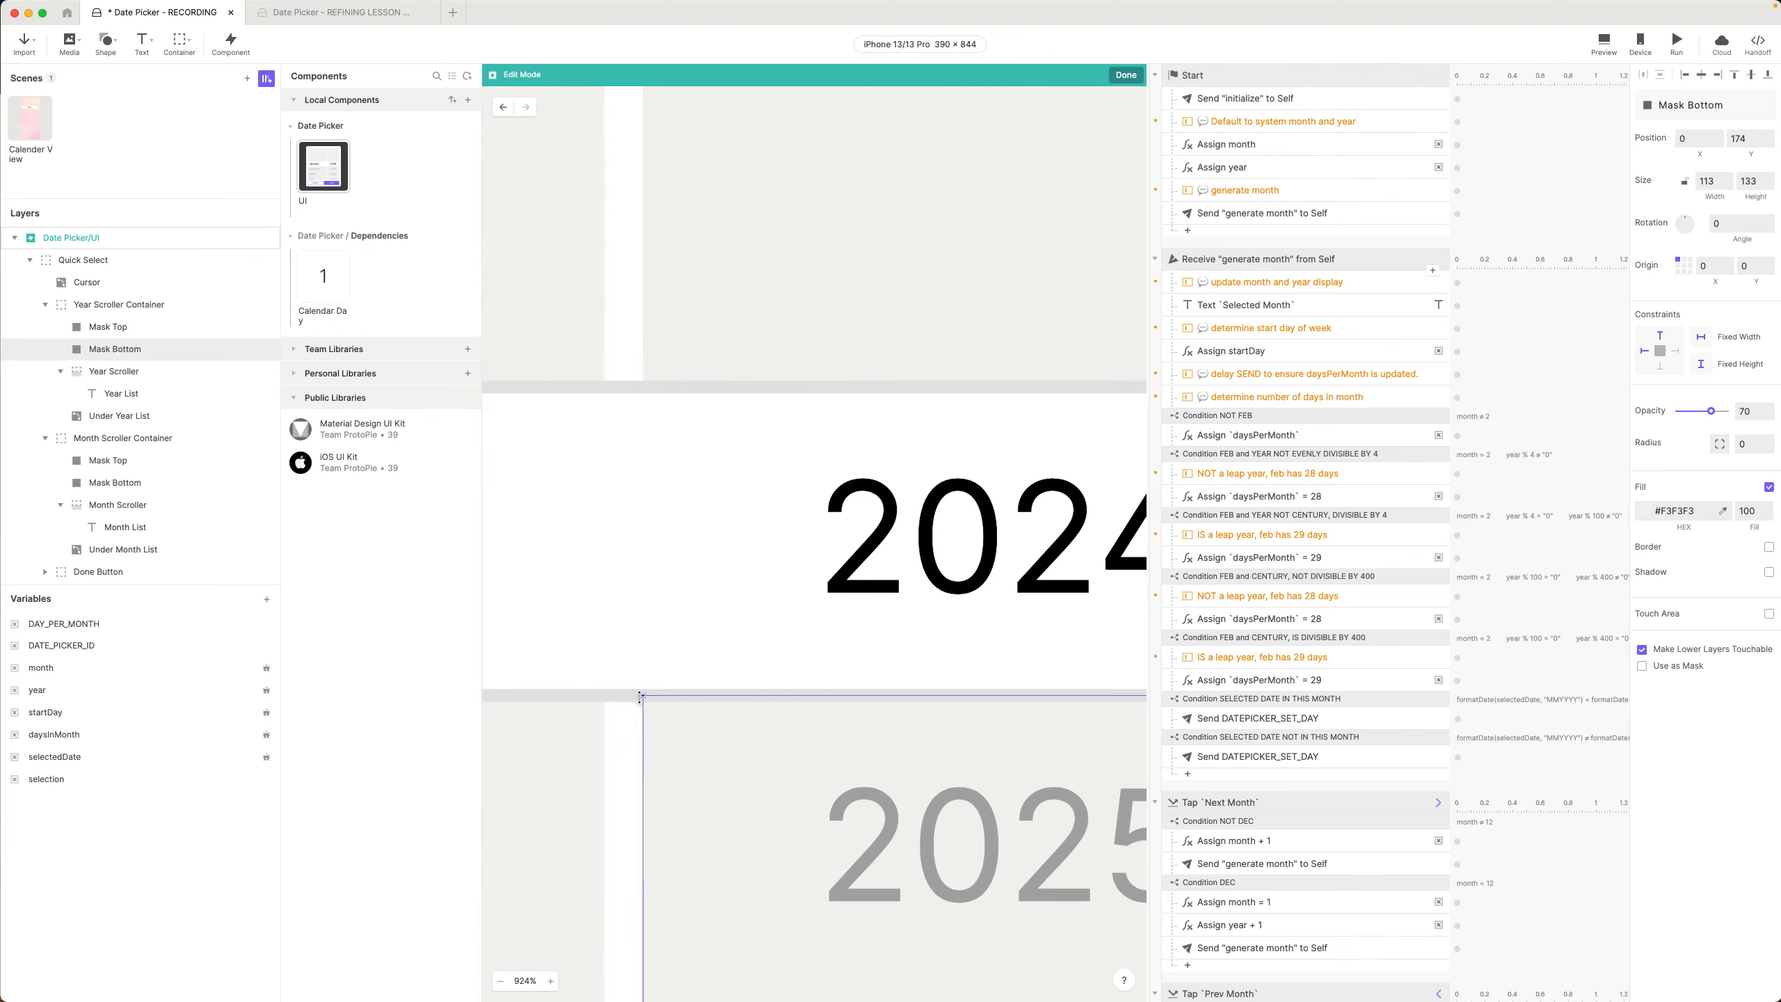
left_click(100, 488)
left_click(105, 461)
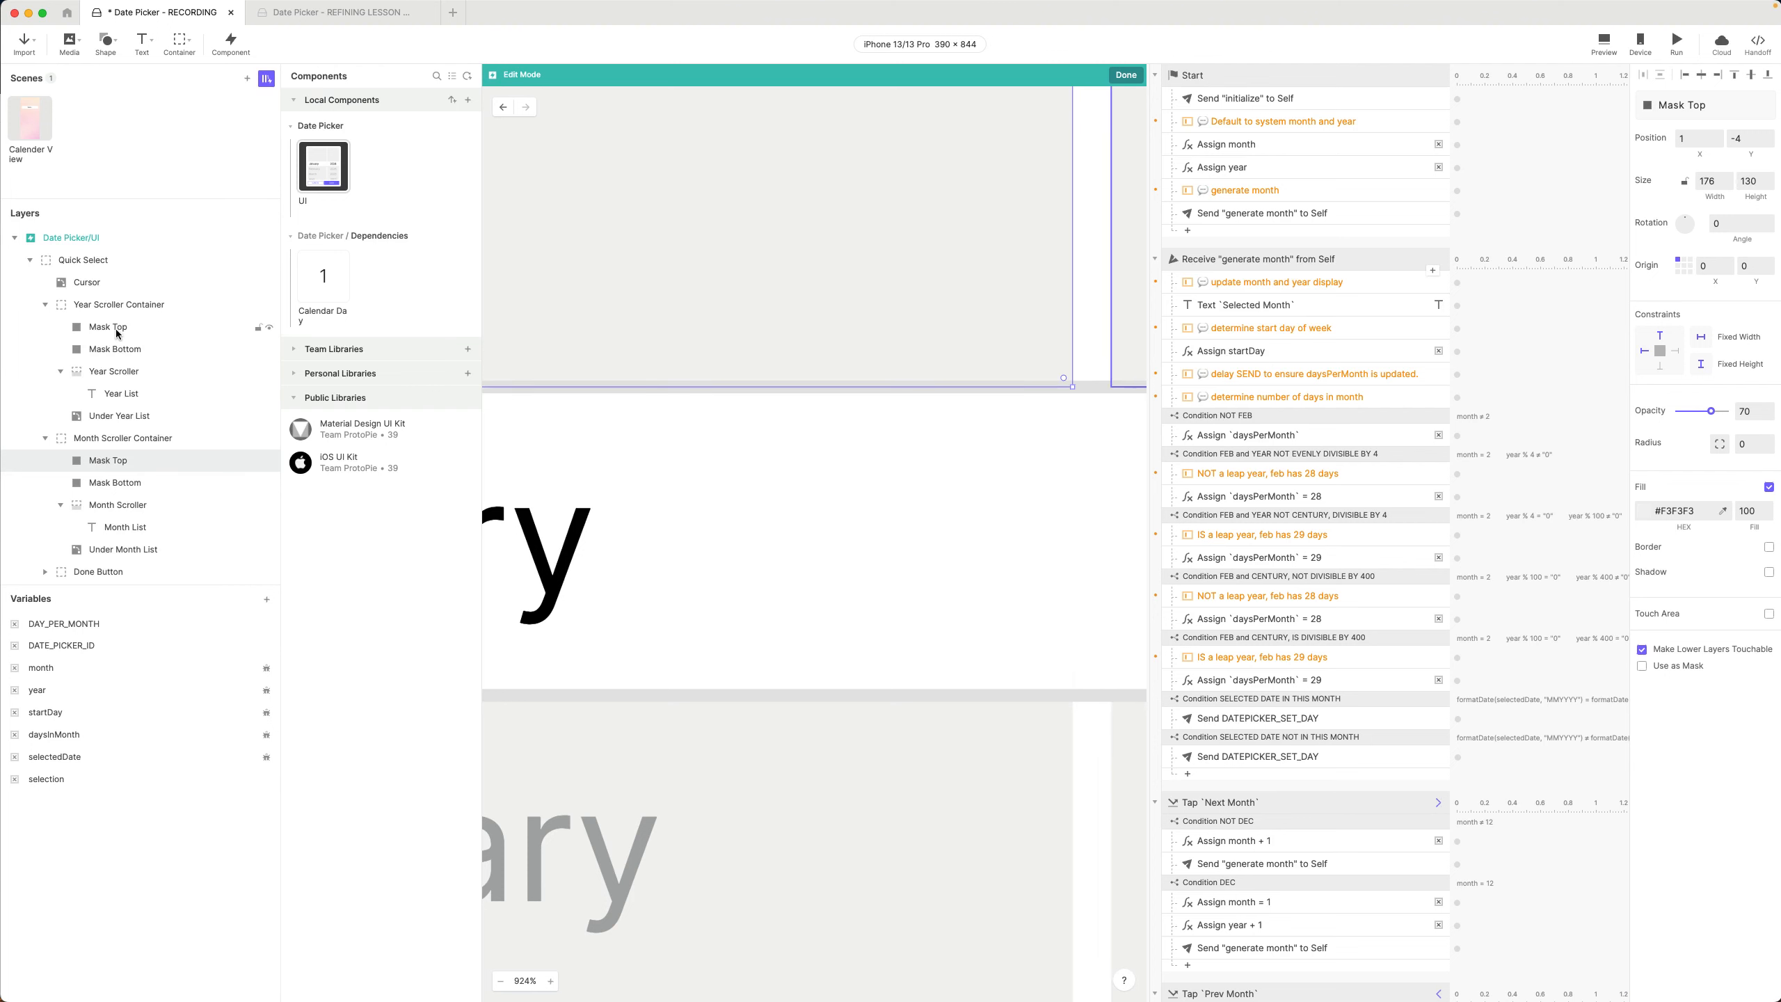
left_click(112, 349)
scroll(544, 318, "down", 5)
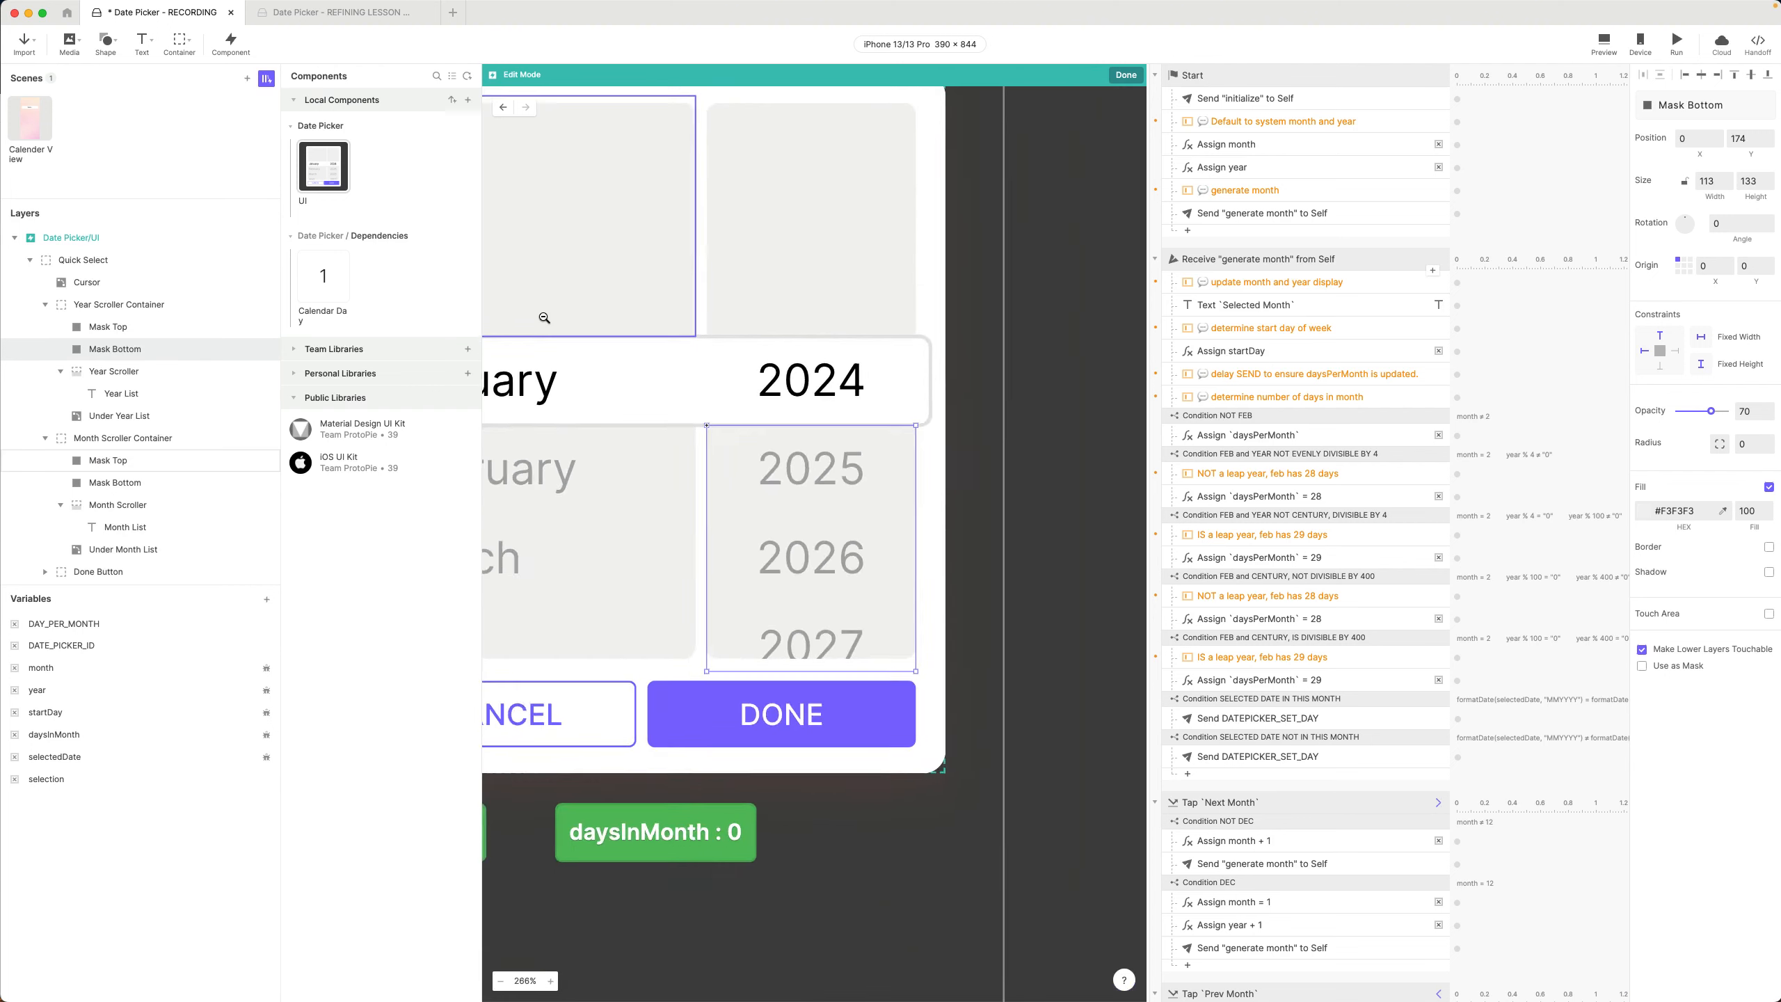
scroll(545, 318, "down", 3)
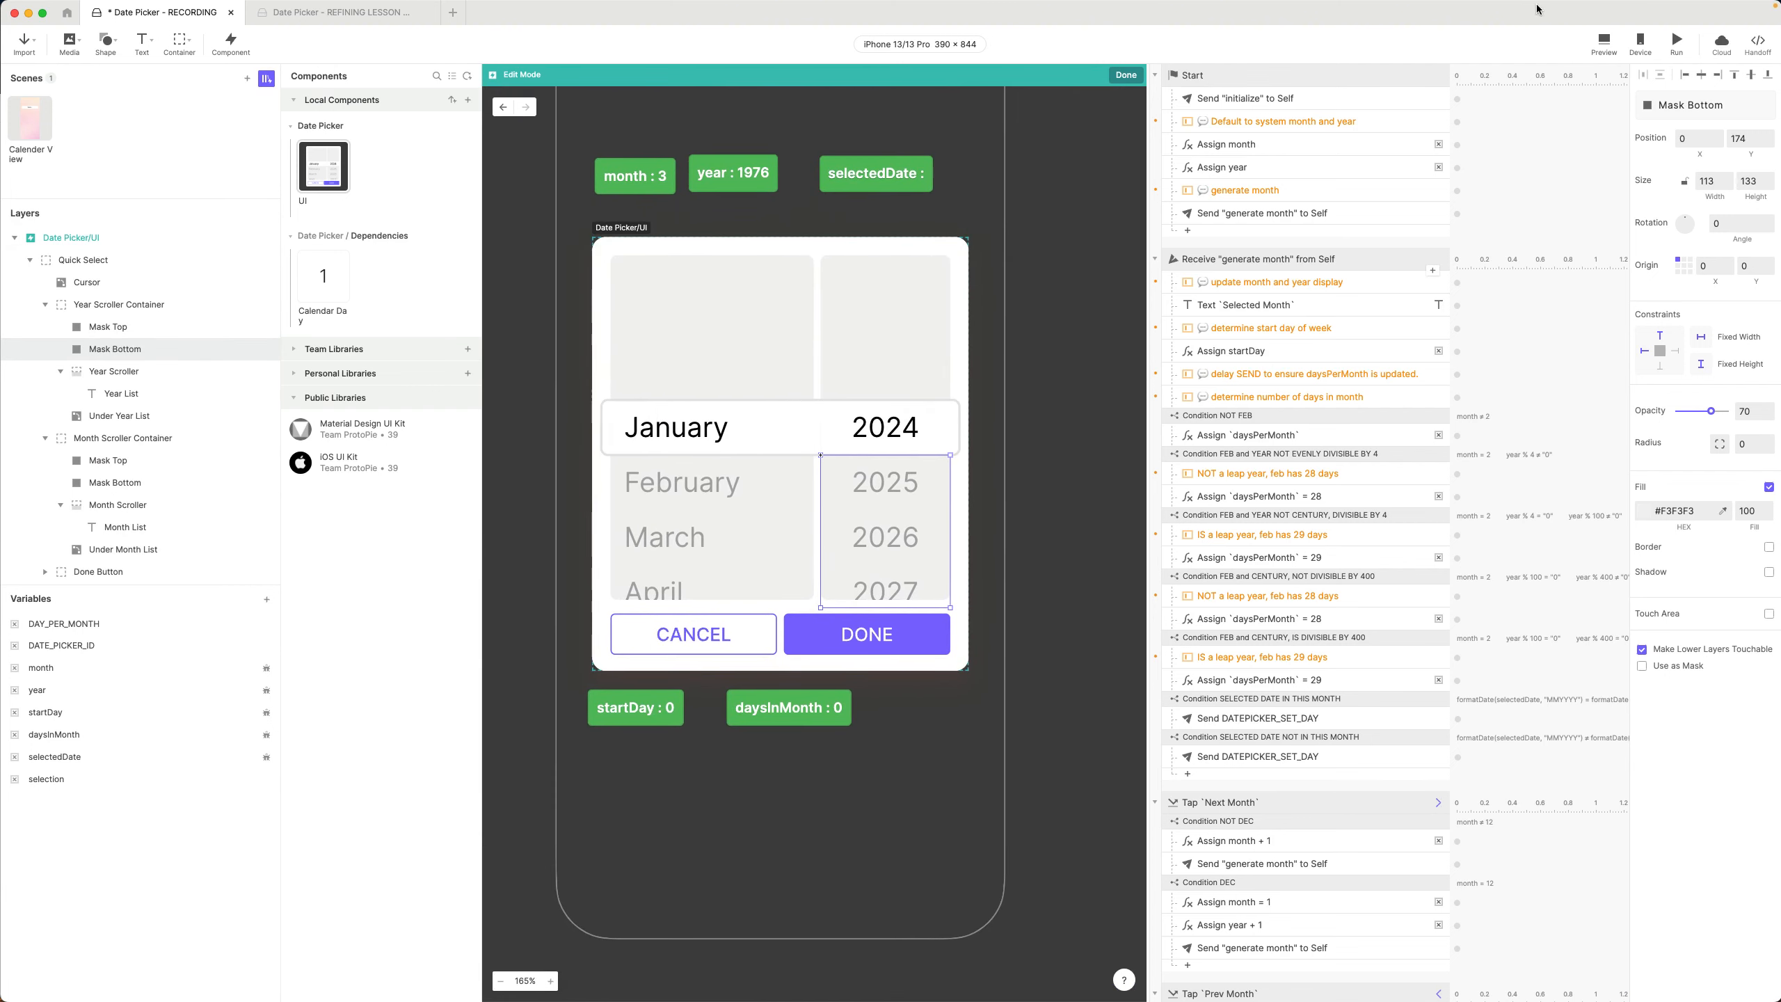
Preview the picker and scroll the year list down and up to check the masks above and below the cursor
left_click(1604, 44)
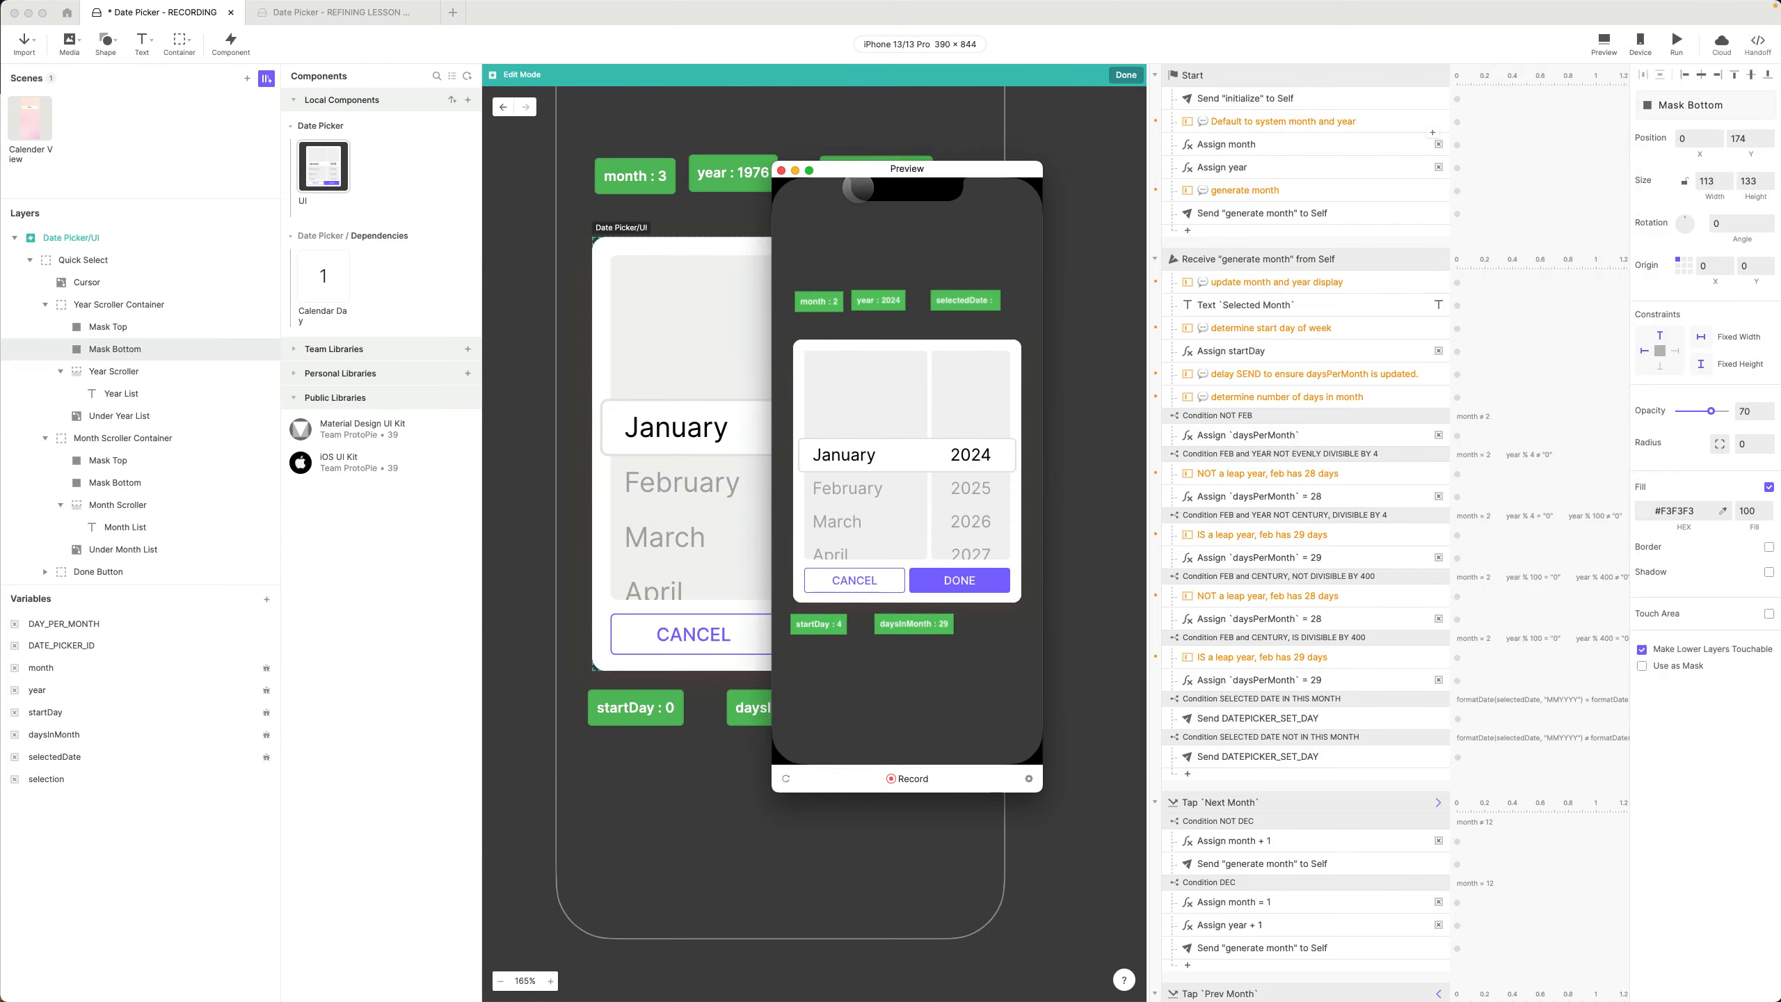
scroll(973, 430, "down", 6)
scroll(973, 432, "up", 6)
scroll(973, 432, "down", 3)
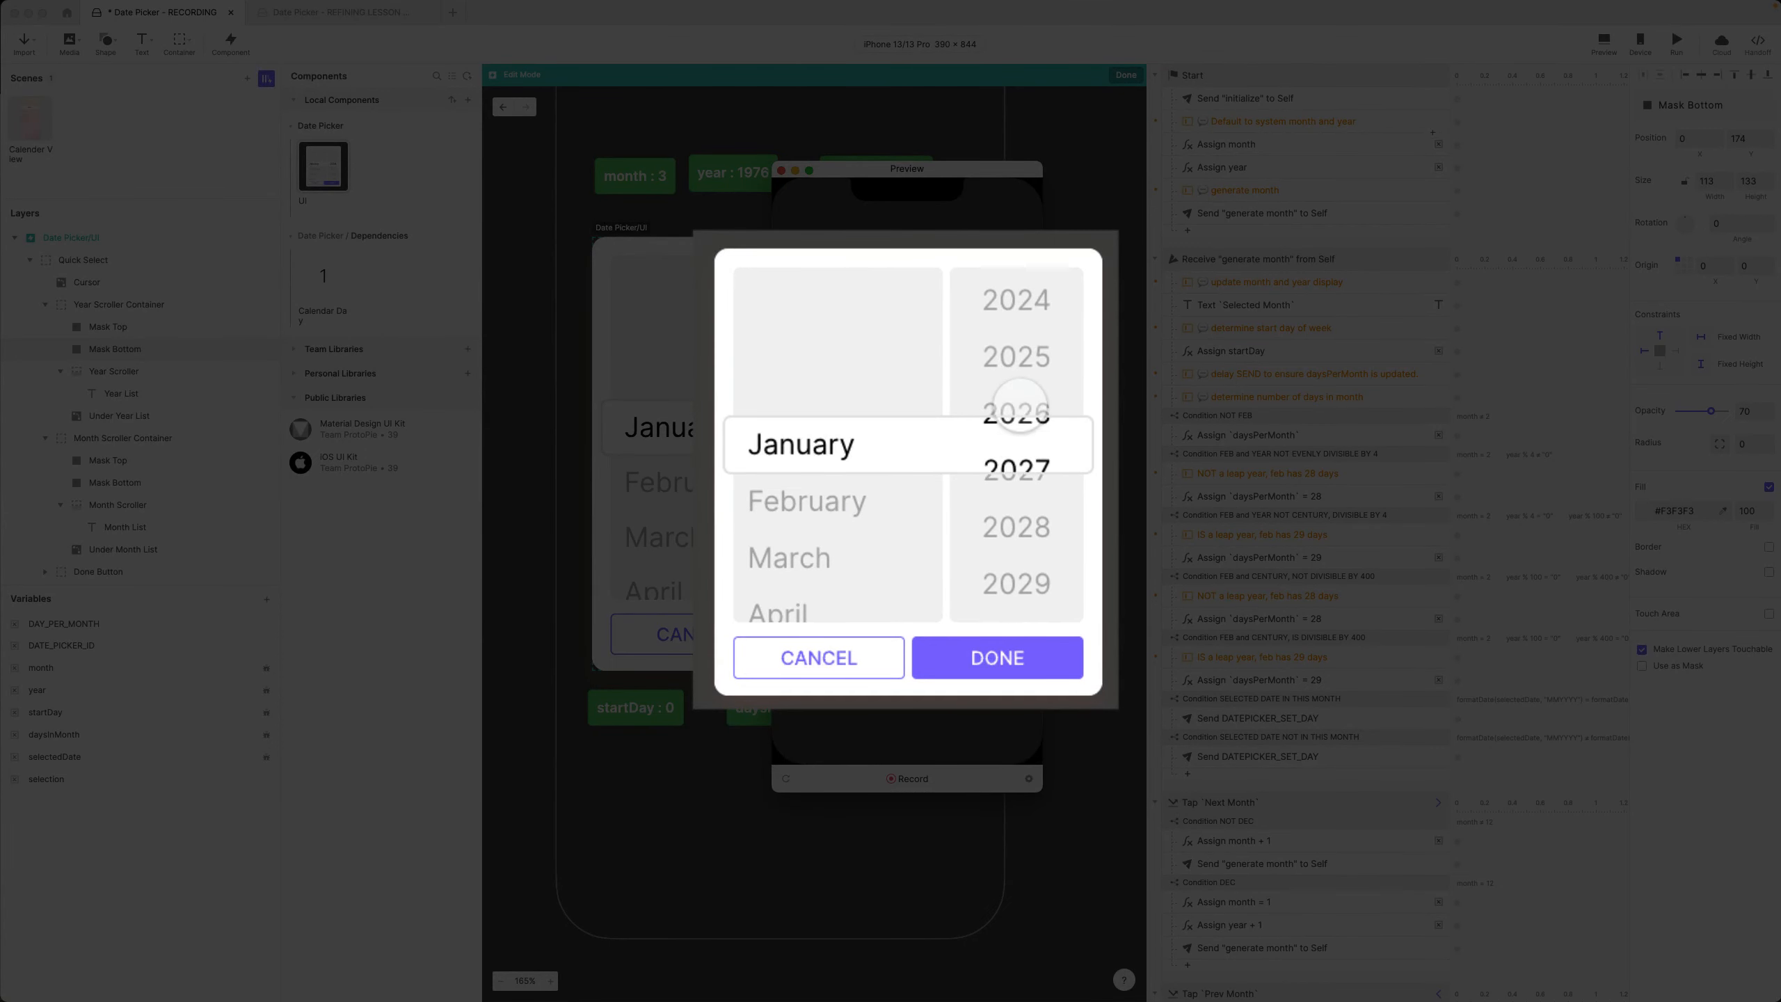
scroll(1019, 405, "down", 3)
scroll(1019, 405, "up", 3)
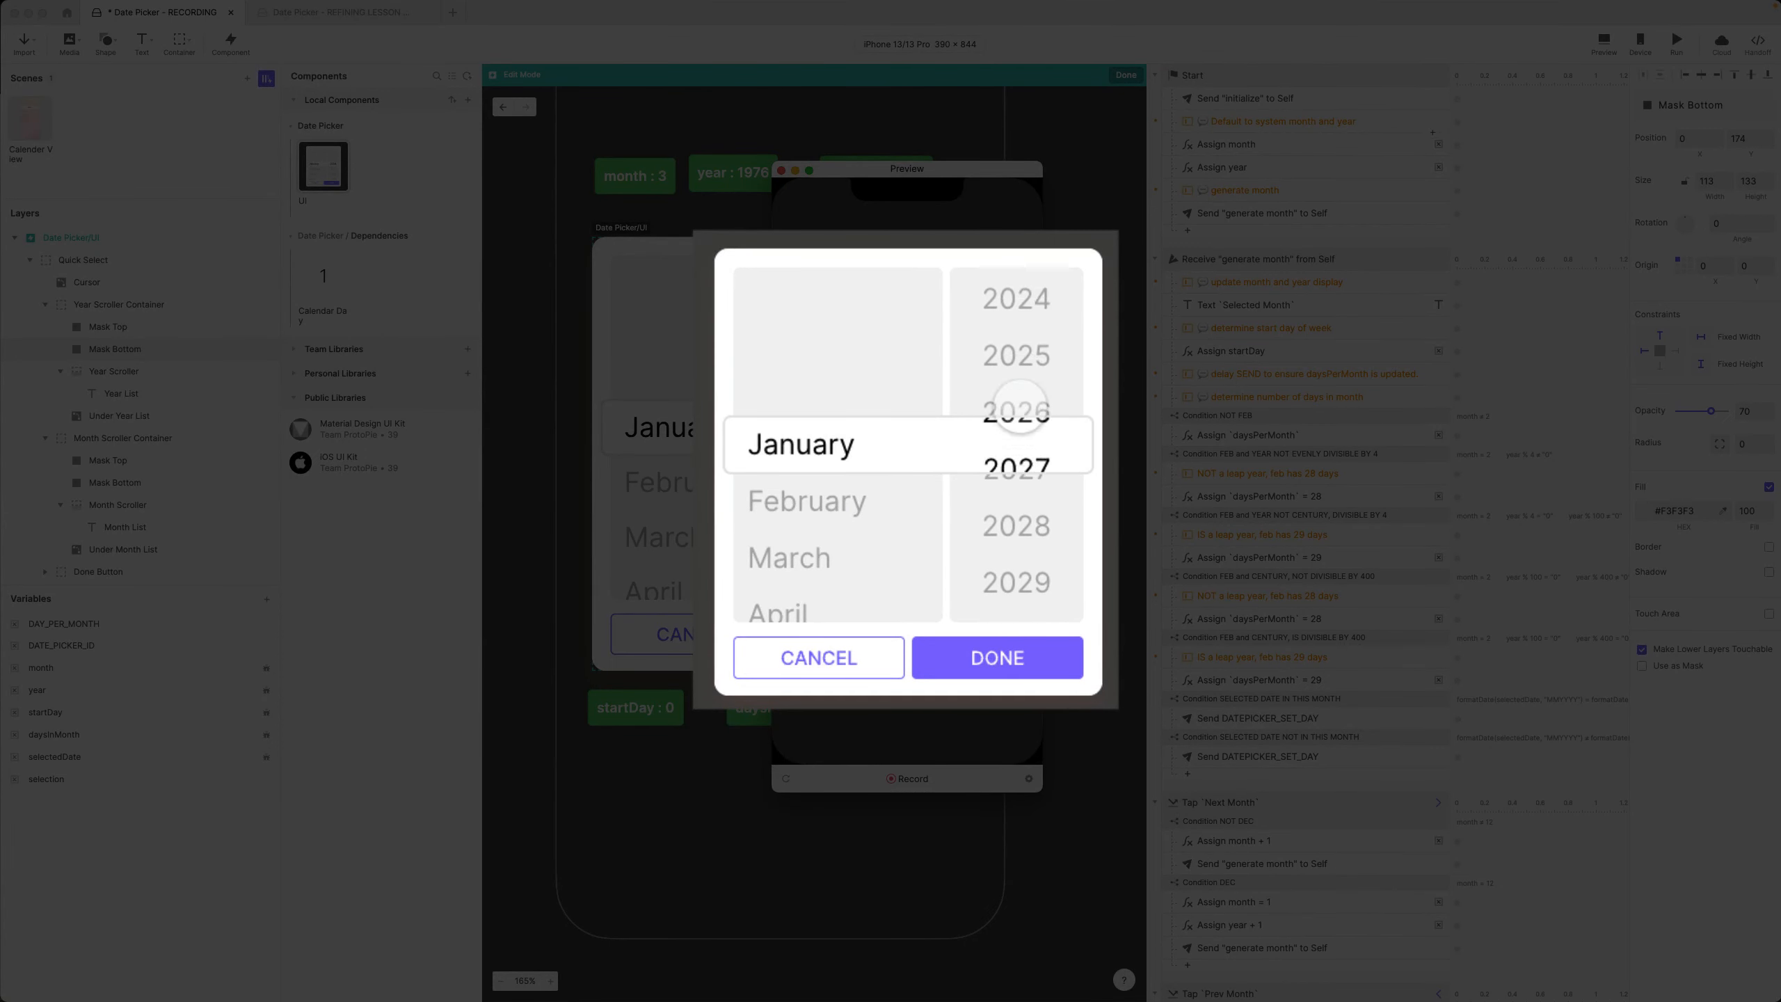
scroll(1021, 407, "up", 2)
scroll(1024, 409, "down", 2)
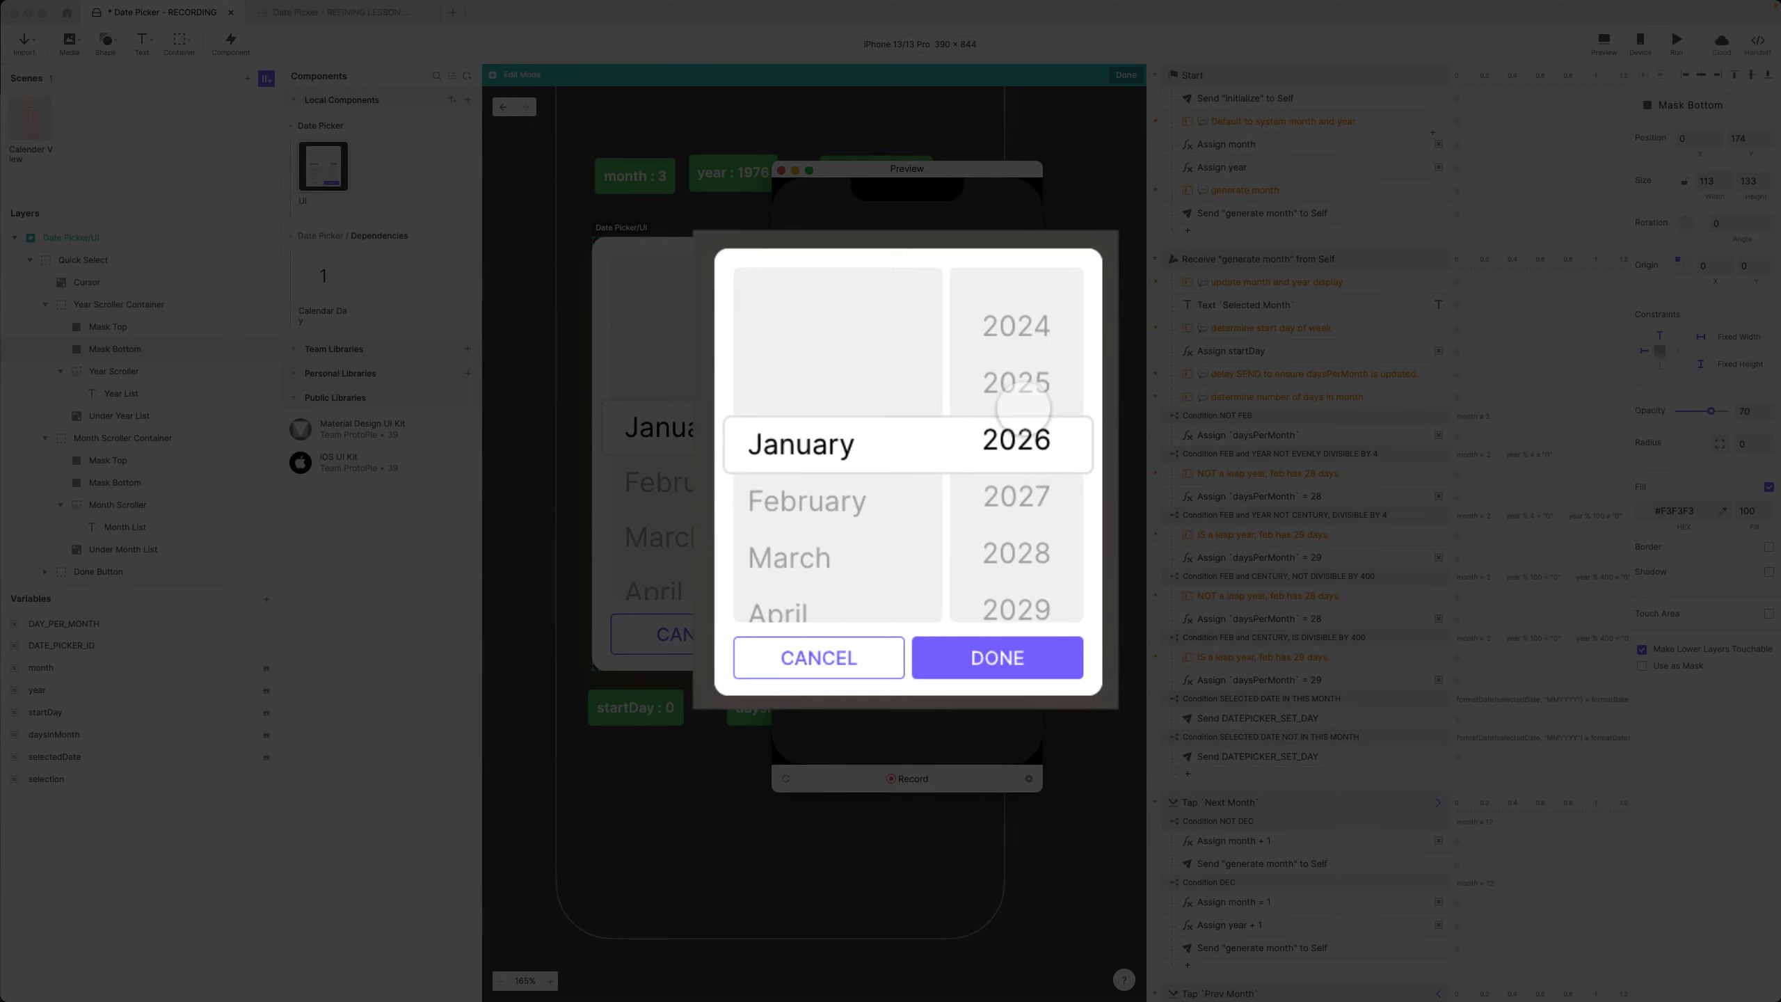
scroll(1024, 409, "down", 4)
scroll(1024, 409, "up", 1)
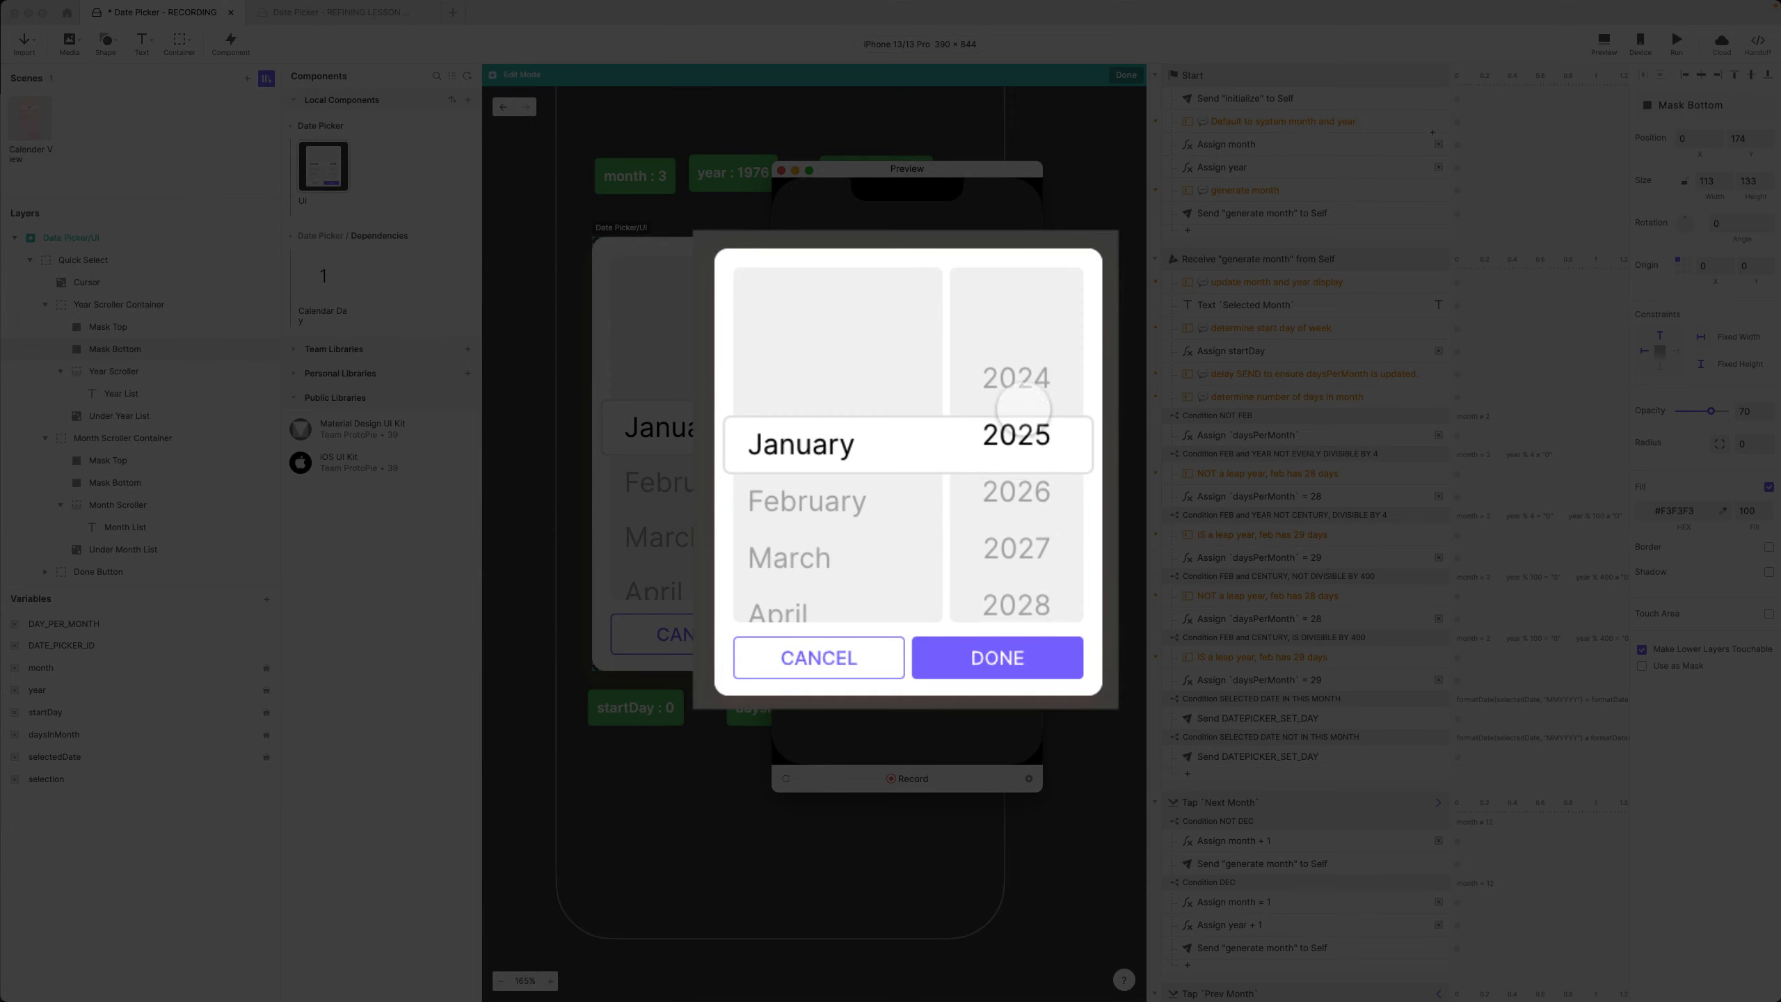